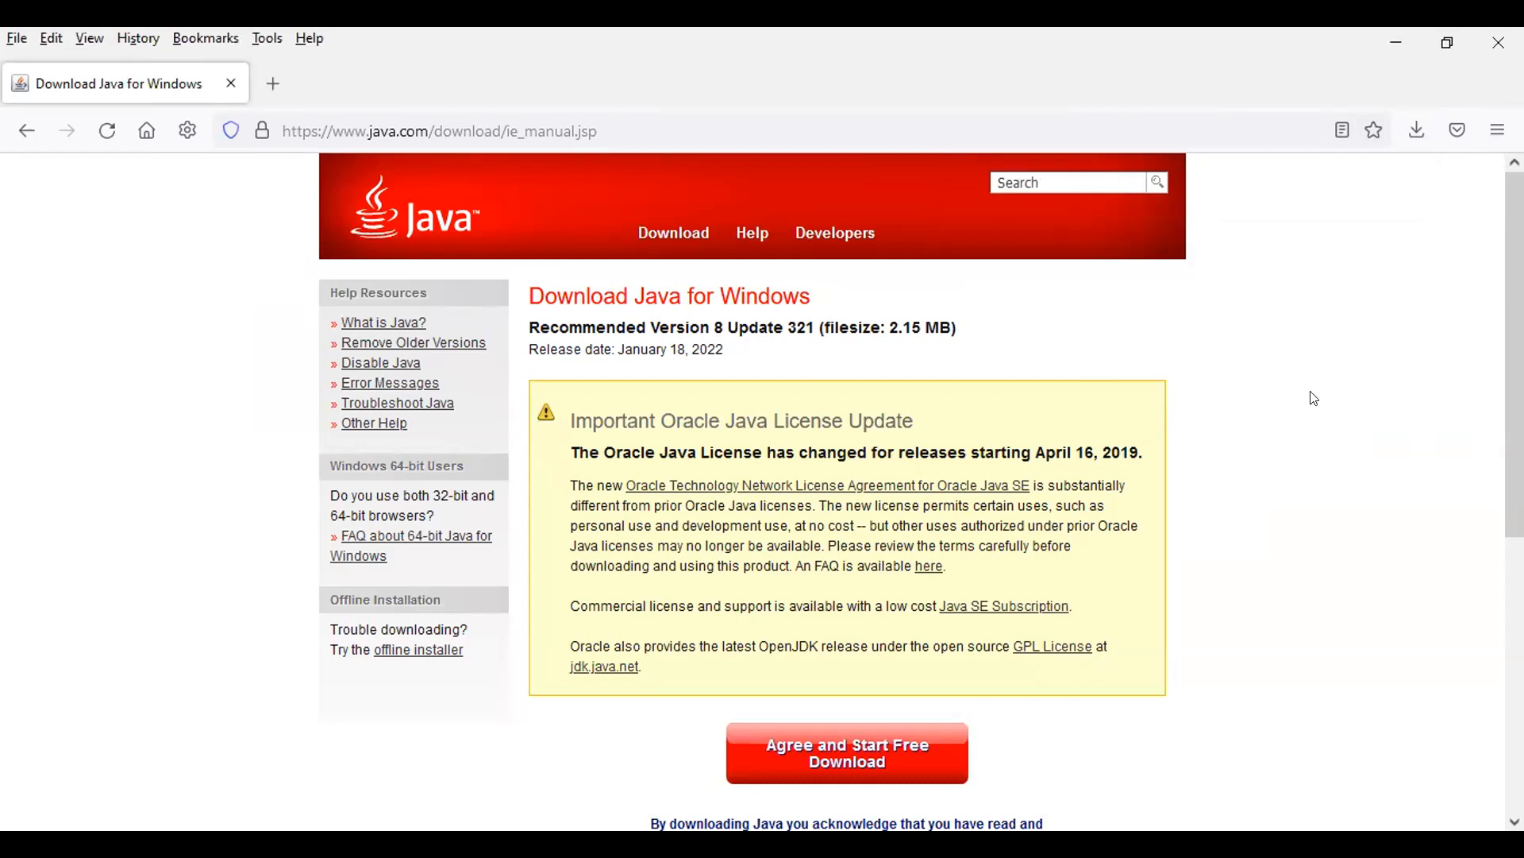
{"action": "scroll", "coordinate": [1315, 399], "scroll_direction": "down", "scroll_amount": 4}
{"action": "scroll", "coordinate": [921, 492], "scroll_direction": "down", "scroll_amount": 2}
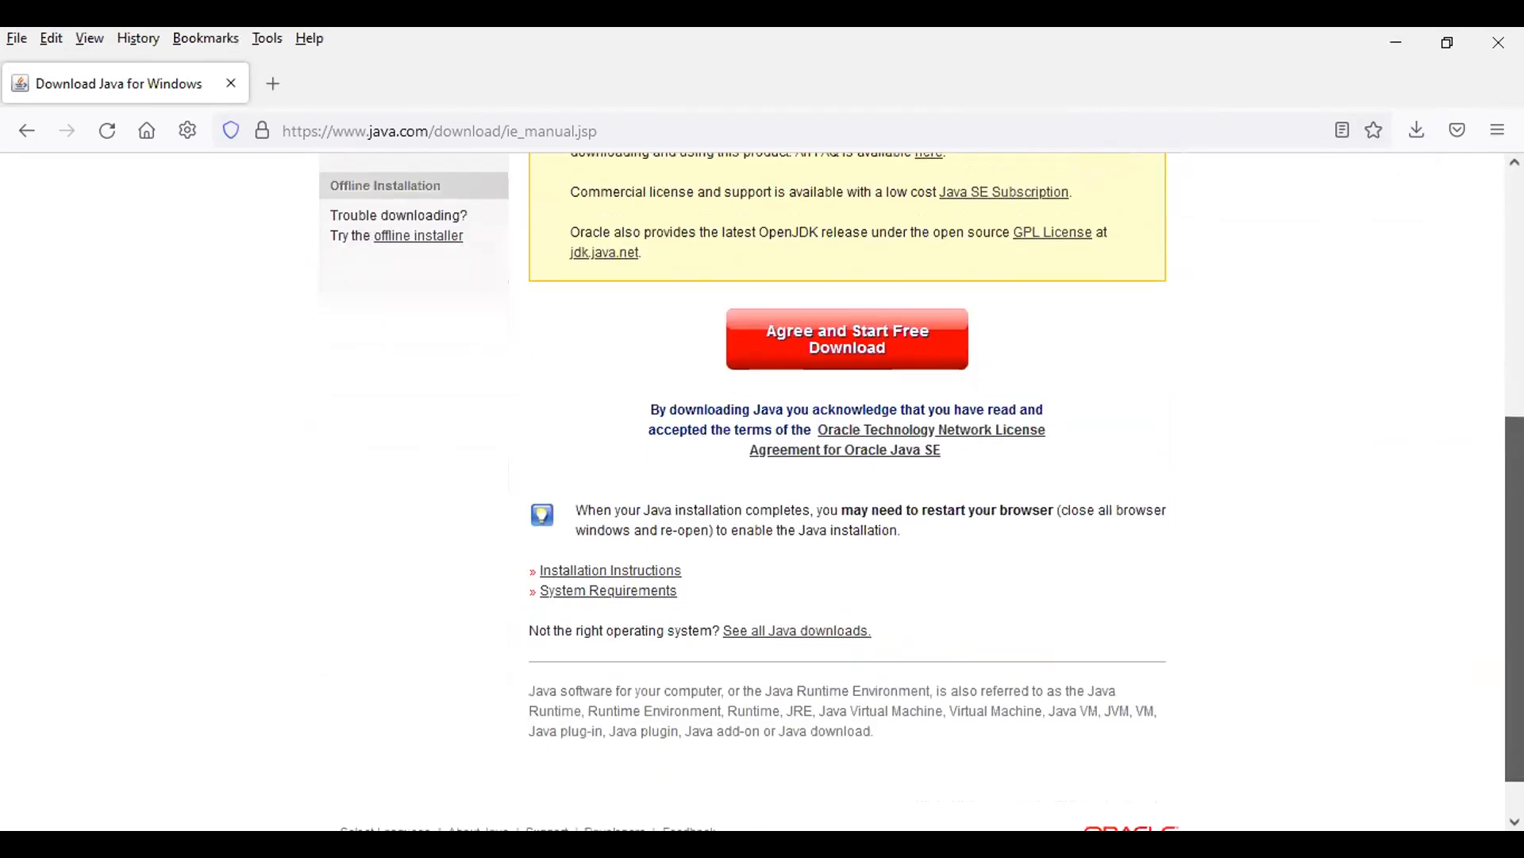
{"action": "scroll", "coordinate": [921, 492], "scroll_direction": "up", "scroll_amount": 1}
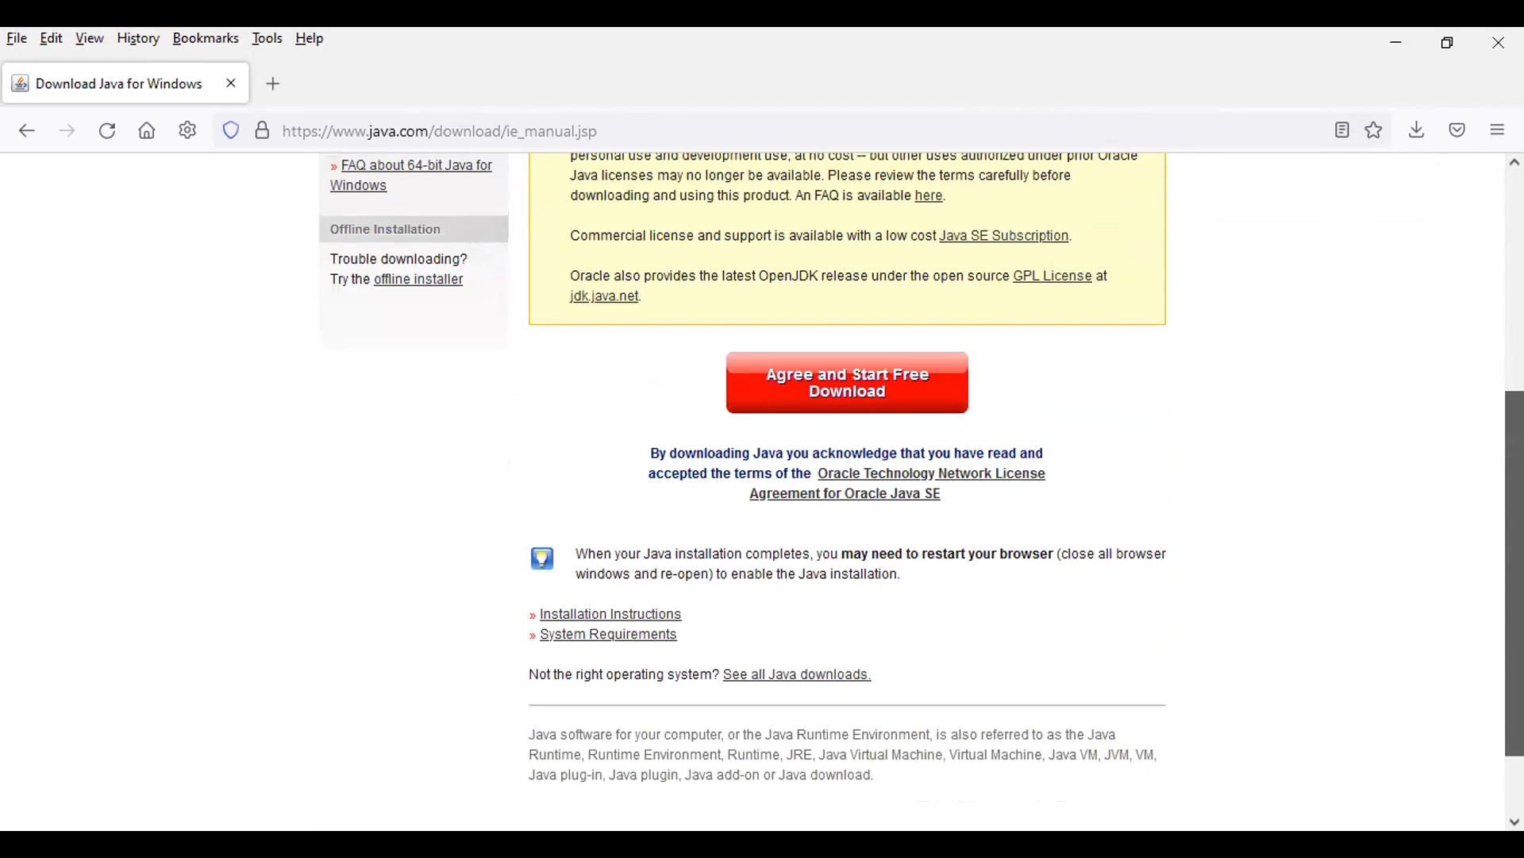
{"action": "scroll", "coordinate": [1486, 230], "scroll_direction": "up", "scroll_amount": 5}
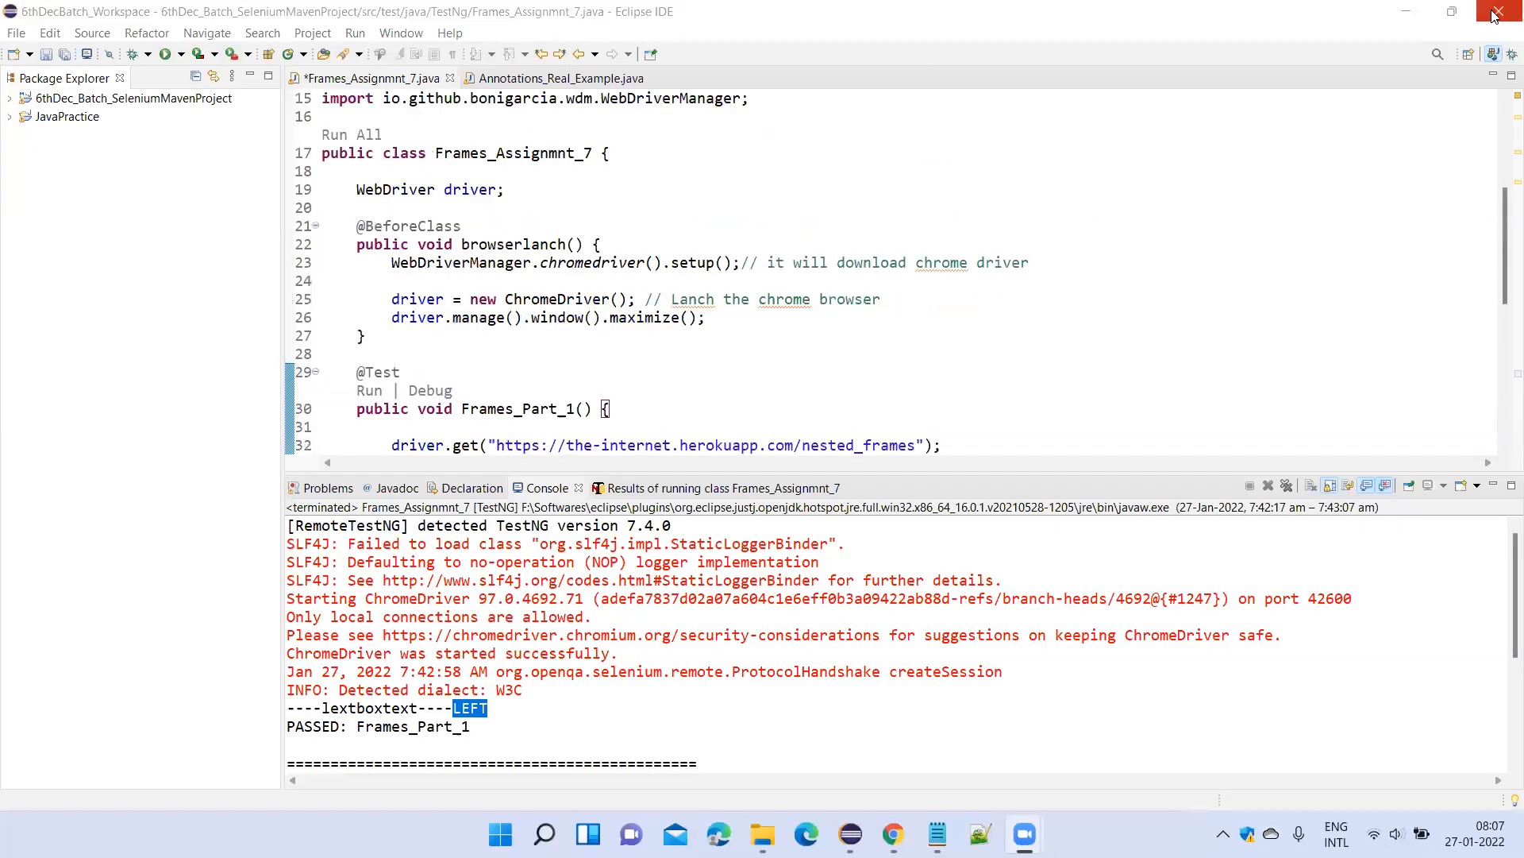
Close Eclipse without saving the changes to Frames_Assignmnt_7.java.
{"action": "left_click", "coordinate": [1495, 15]}
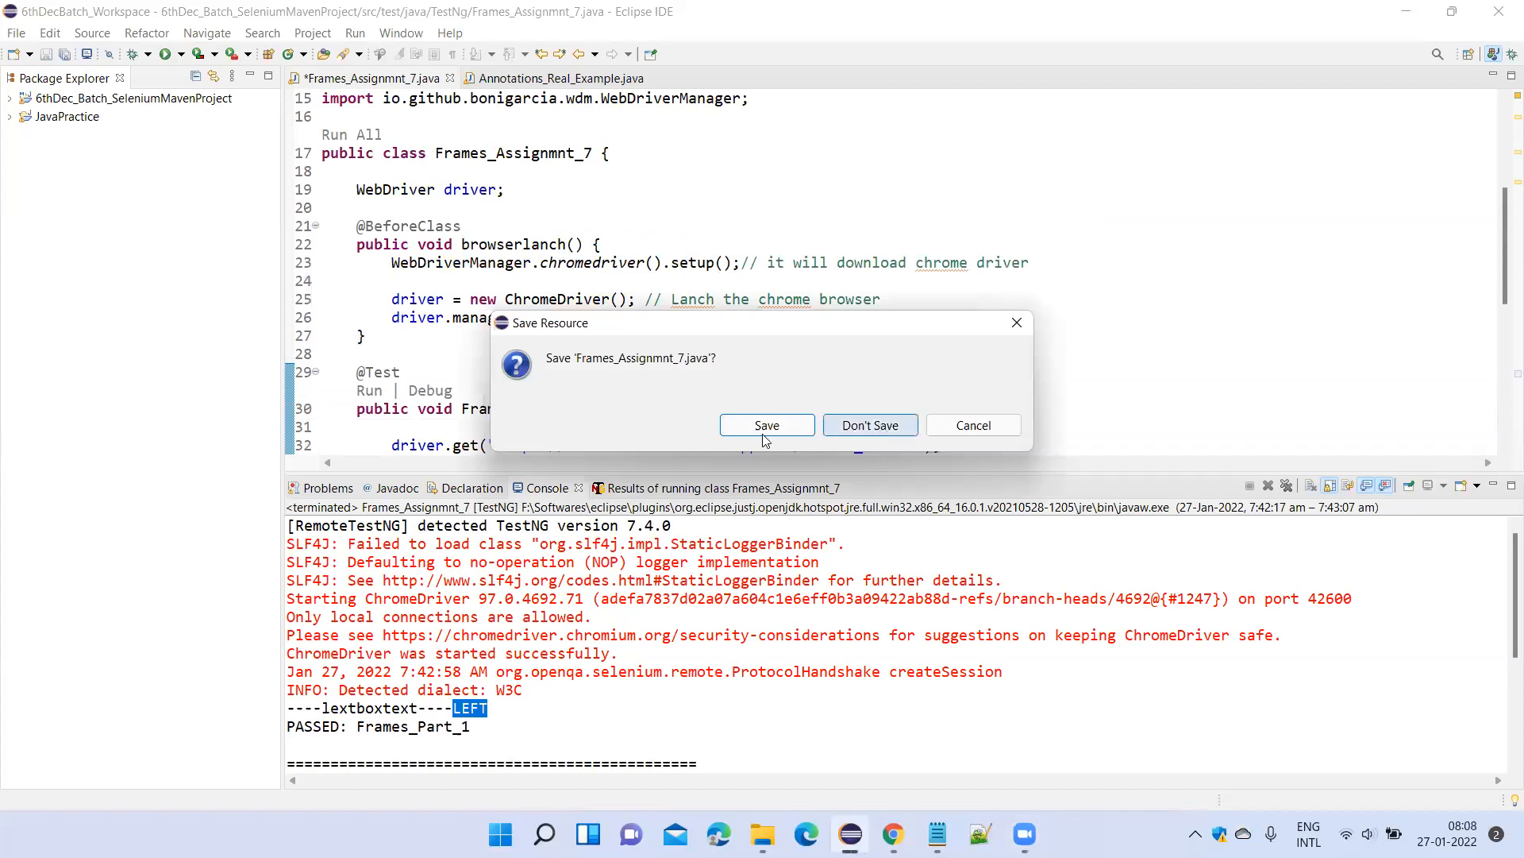
{"action": "left_click", "coordinate": [833, 429]}
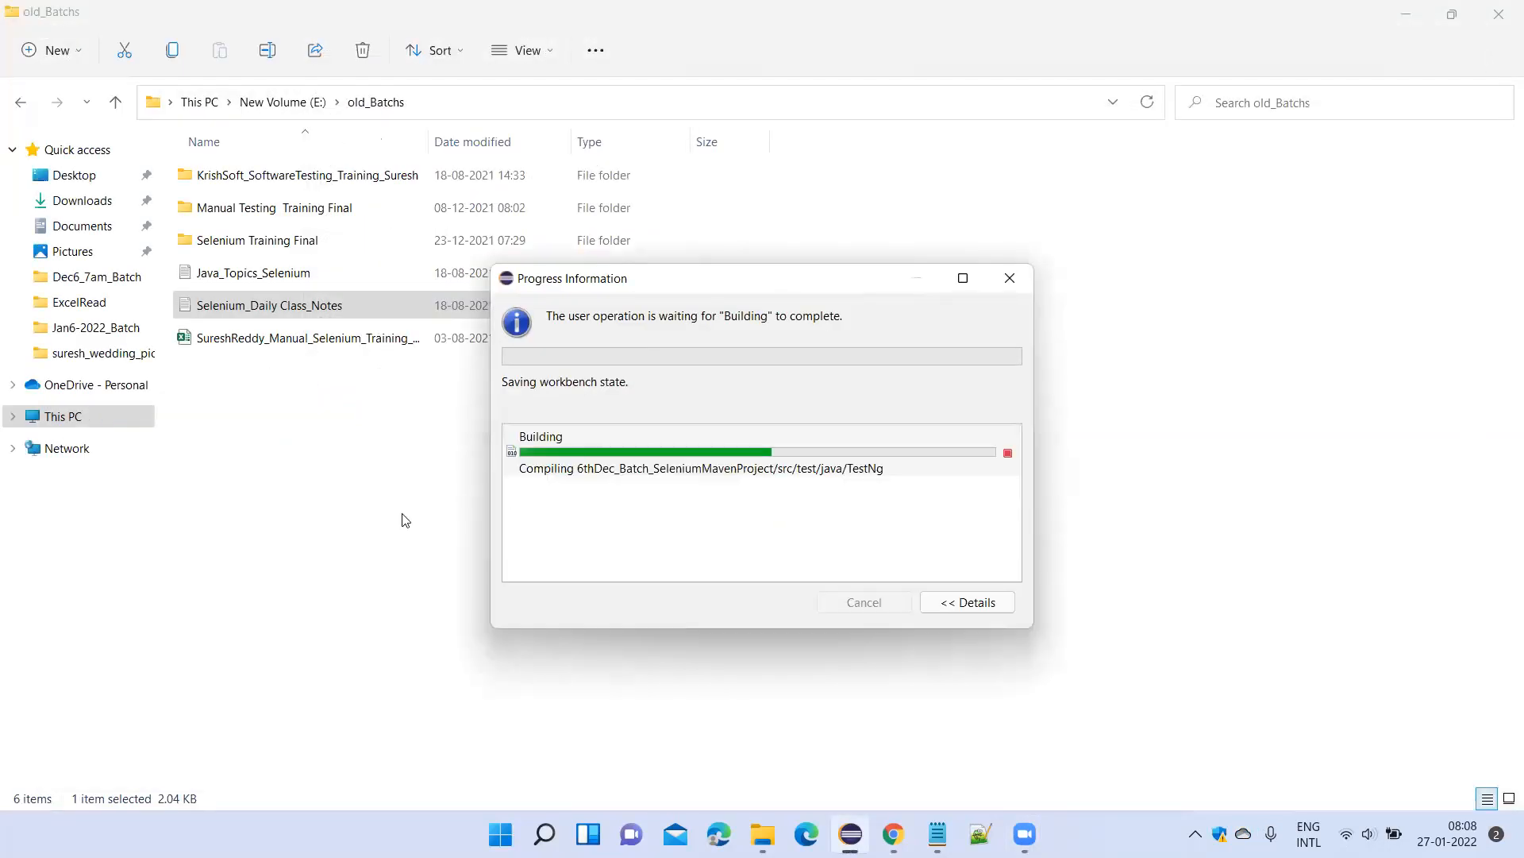
Open the Jan 5th Batch_Java_Selenium_Class_Notes text file from the Jan6-2022_Batch folder on New Volume (E:).
{"action": "left_click", "coordinate": [282, 100]}
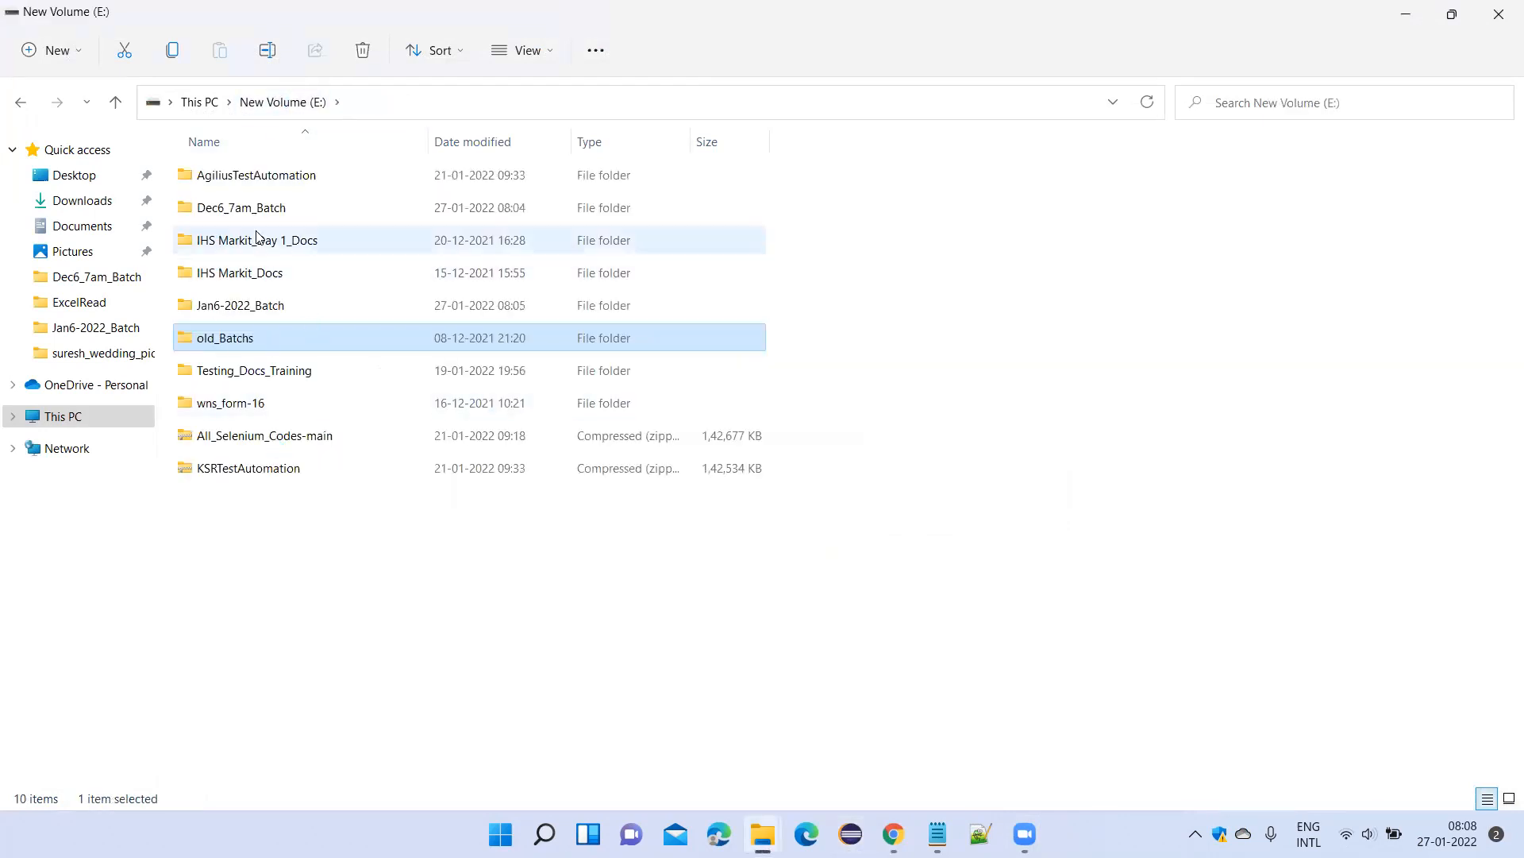
{"action": "double_click", "coordinate": [247, 311]}
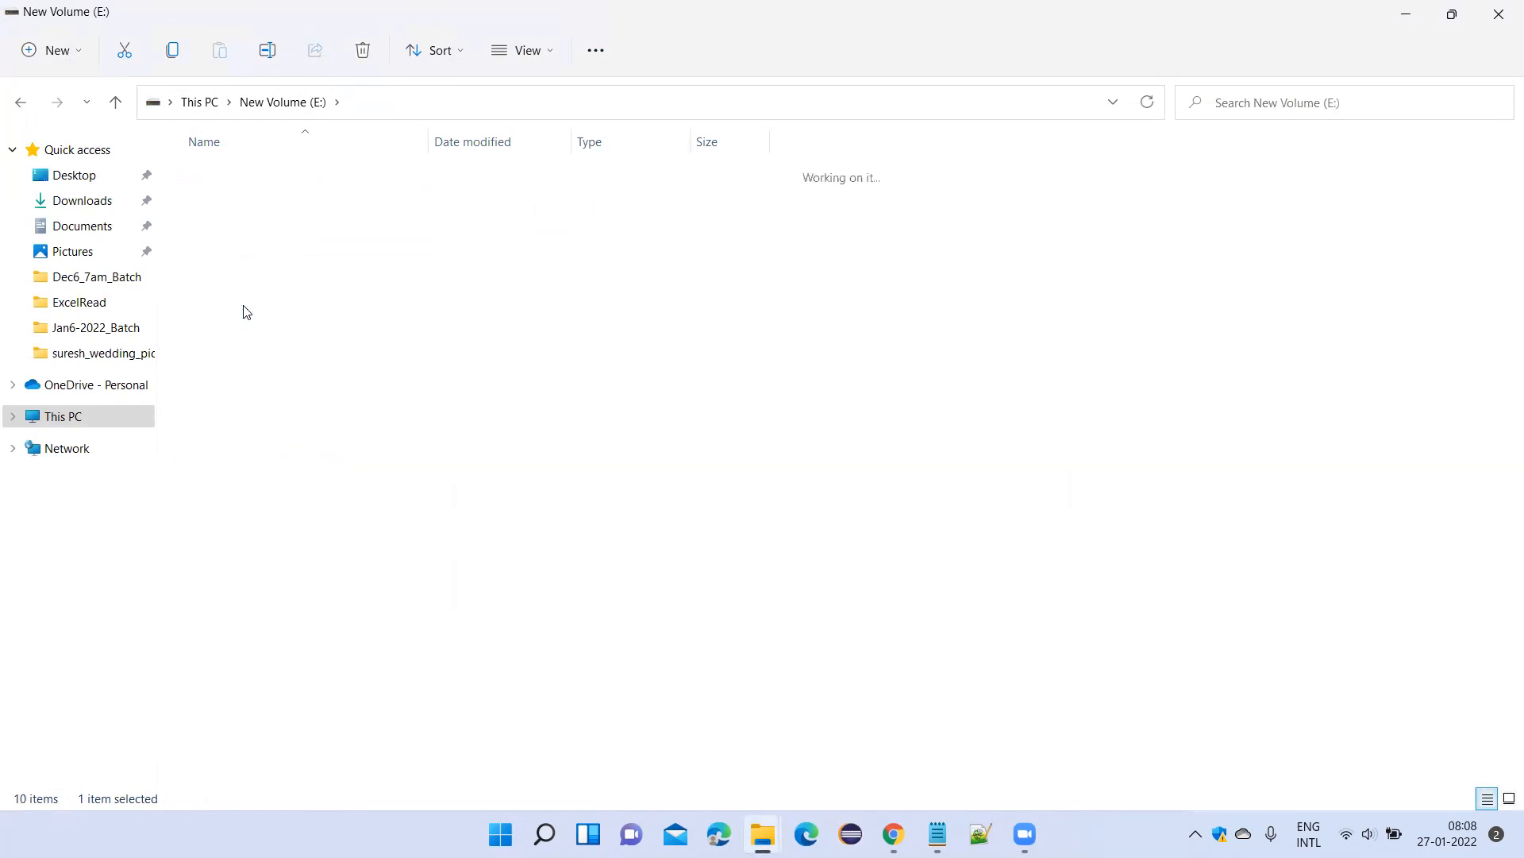
{"action": "left_click", "coordinate": [308, 210]}
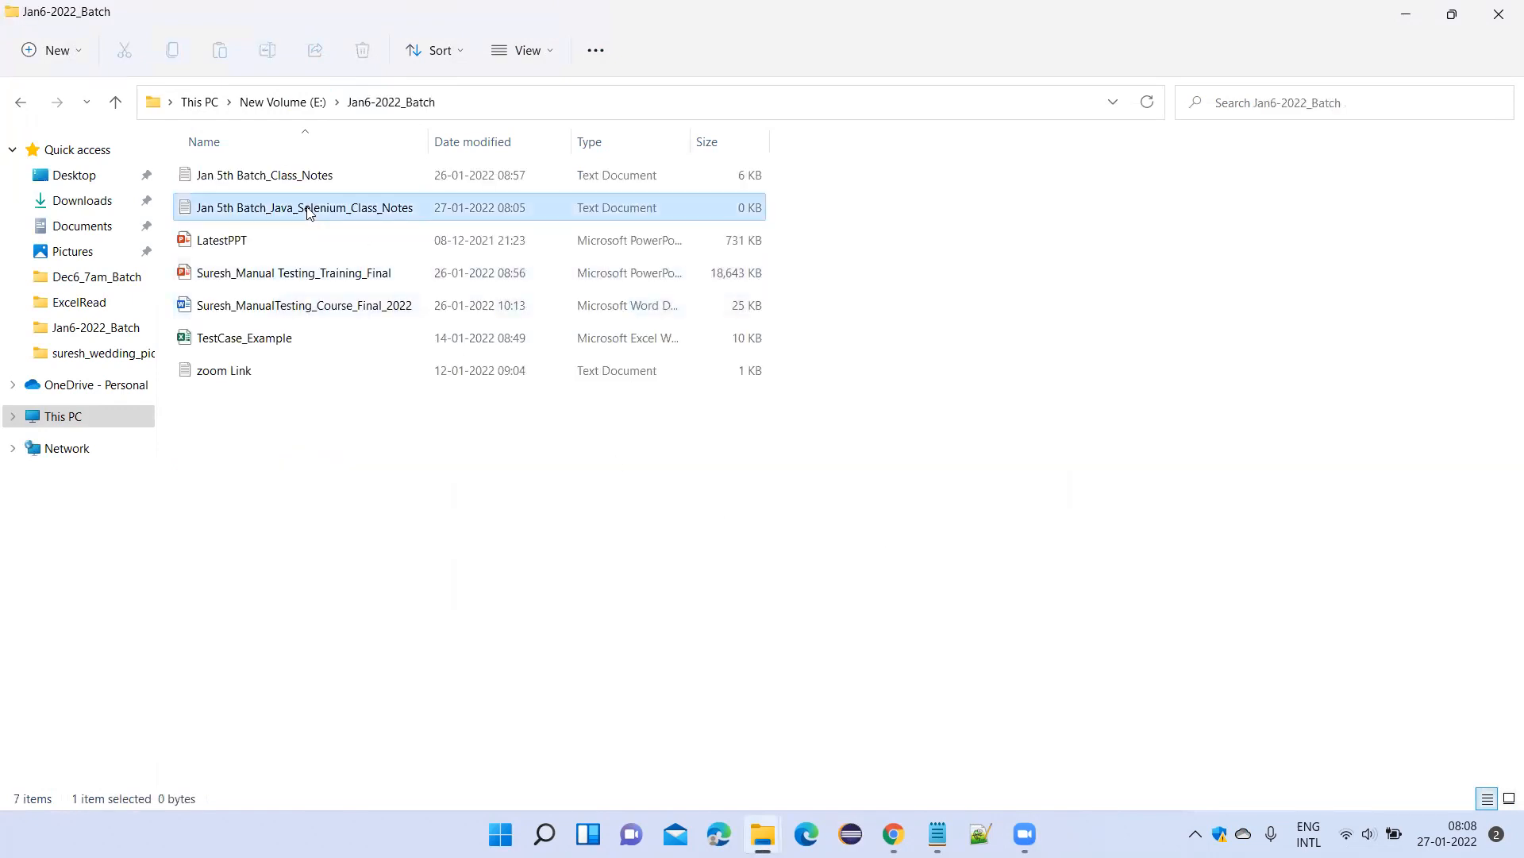
{"action": "double_click", "coordinate": [309, 209]}
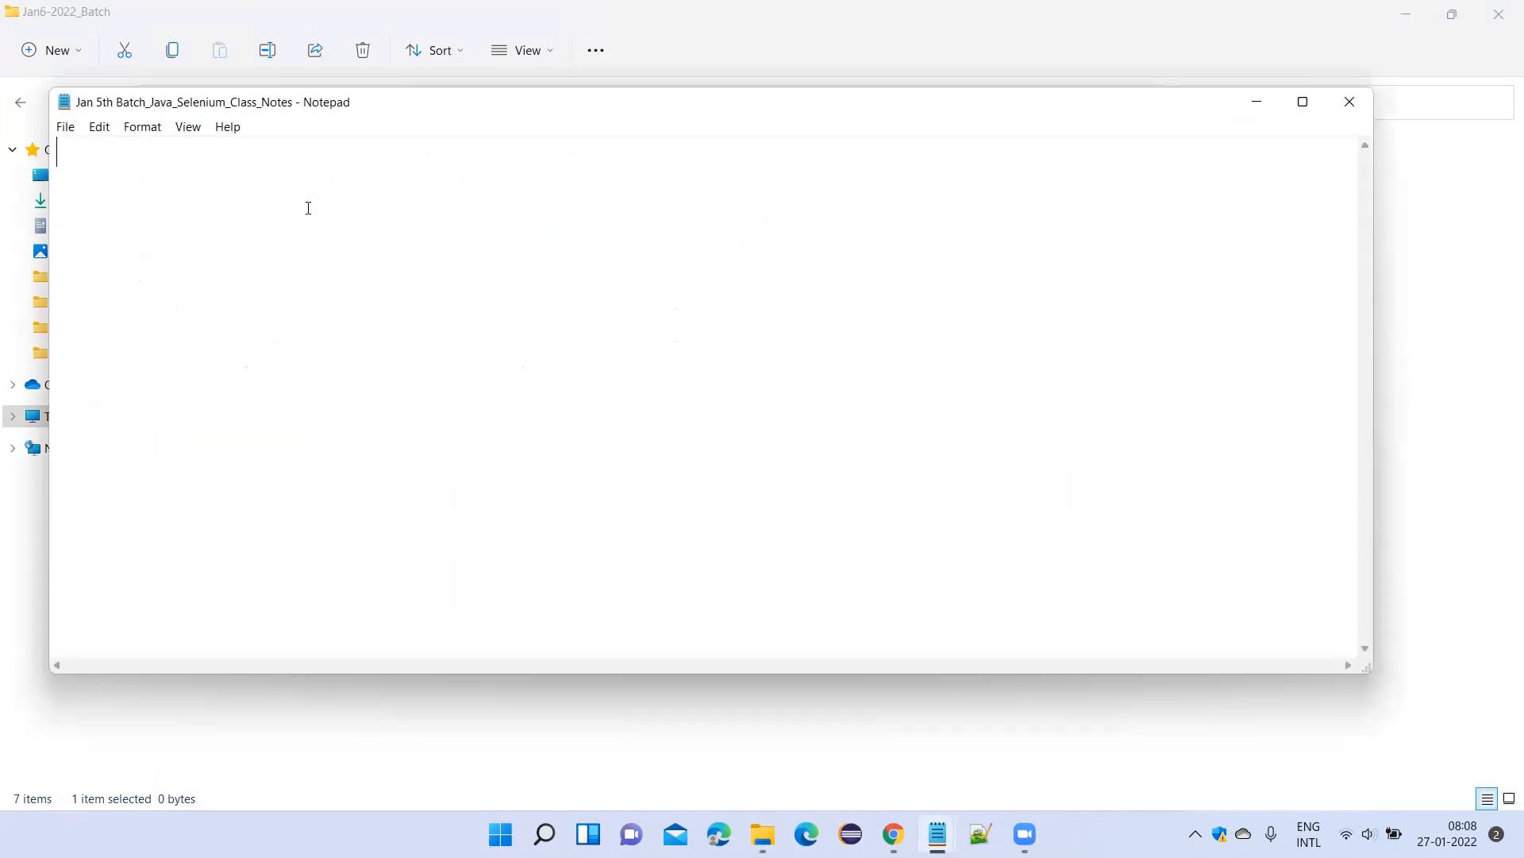
Enter the date heading "####### 27-Jan-2022 #############" in the empty notes file, followed by a blank line.
{"action": "type", "text": "#######"}
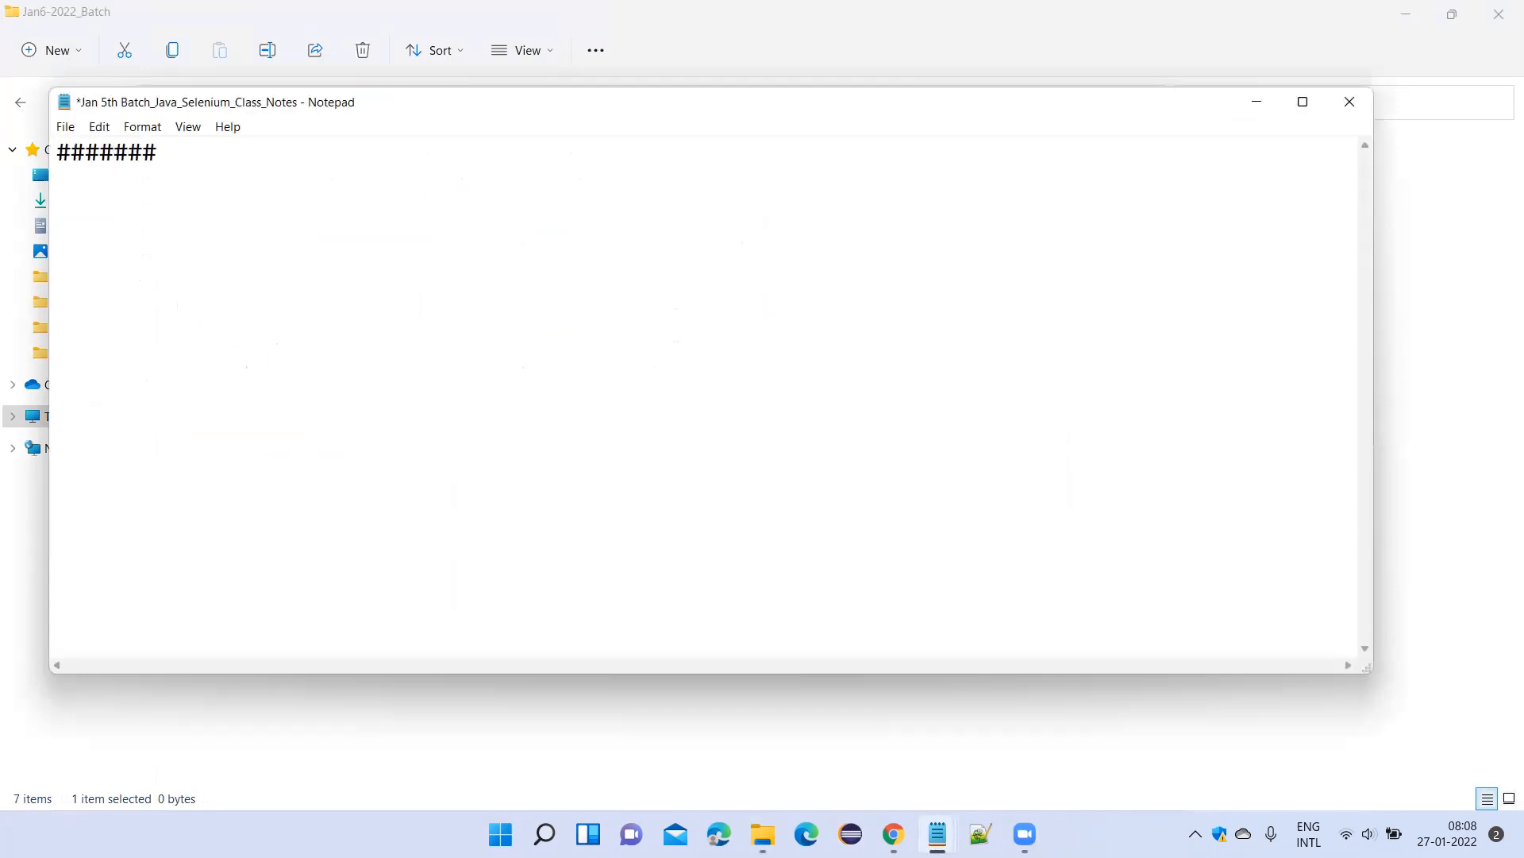
{"action": "type", "text": "27"}
{"action": "key", "text": "Left"}
{"action": "key", "text": "Left"}
{"action": "key", "text": "Right"}
{"action": "key", "text": "Right"}
{"action": "type", "text": "-Jan-2022 #"}
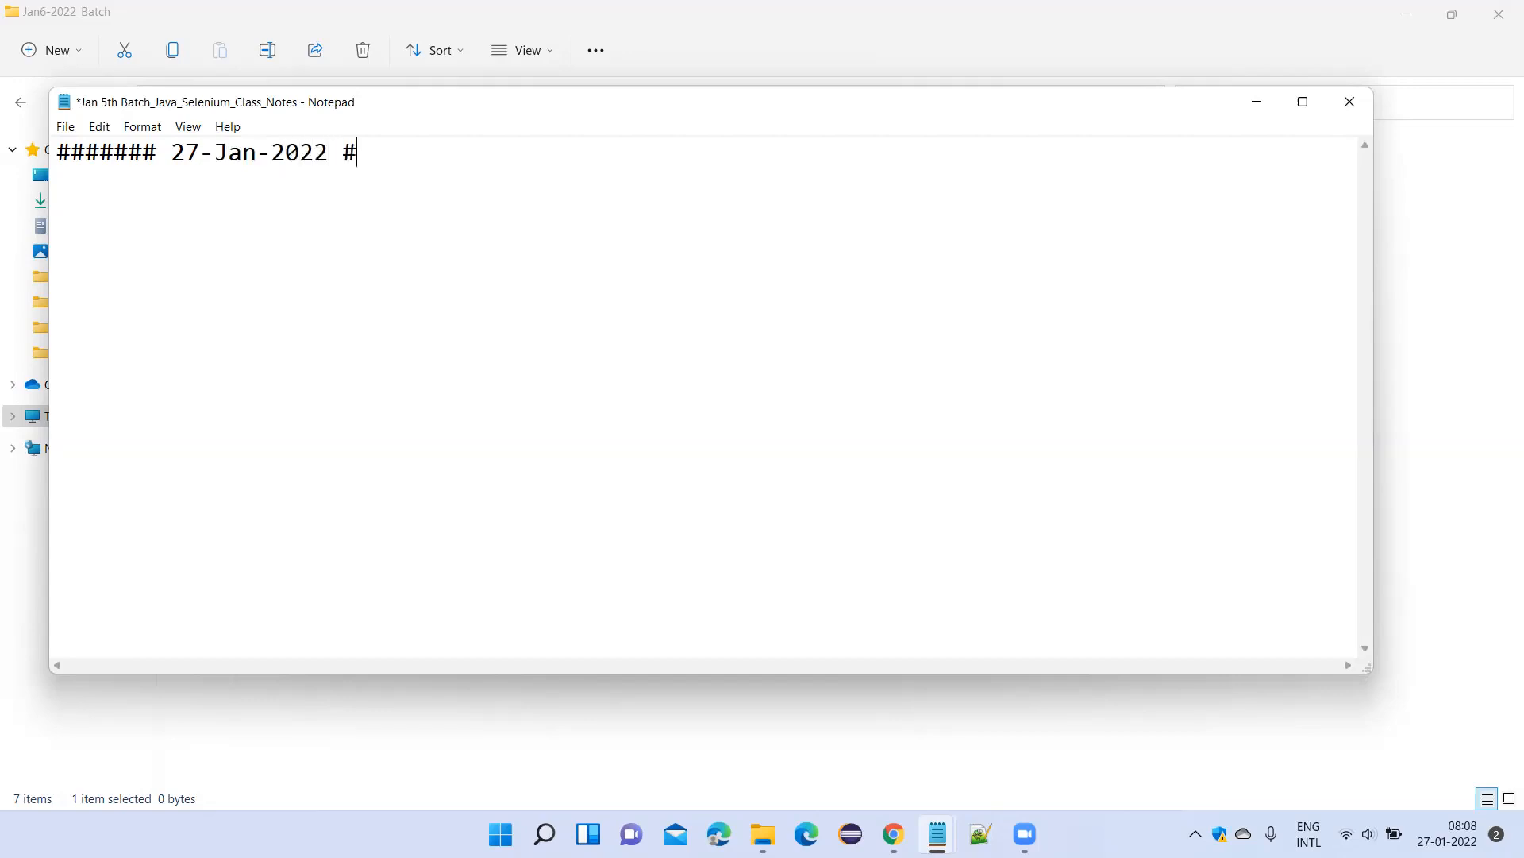
{"action": "type", "text": "############"}
{"action": "key", "text": "Return"}
{"action": "key", "text": "Return"}
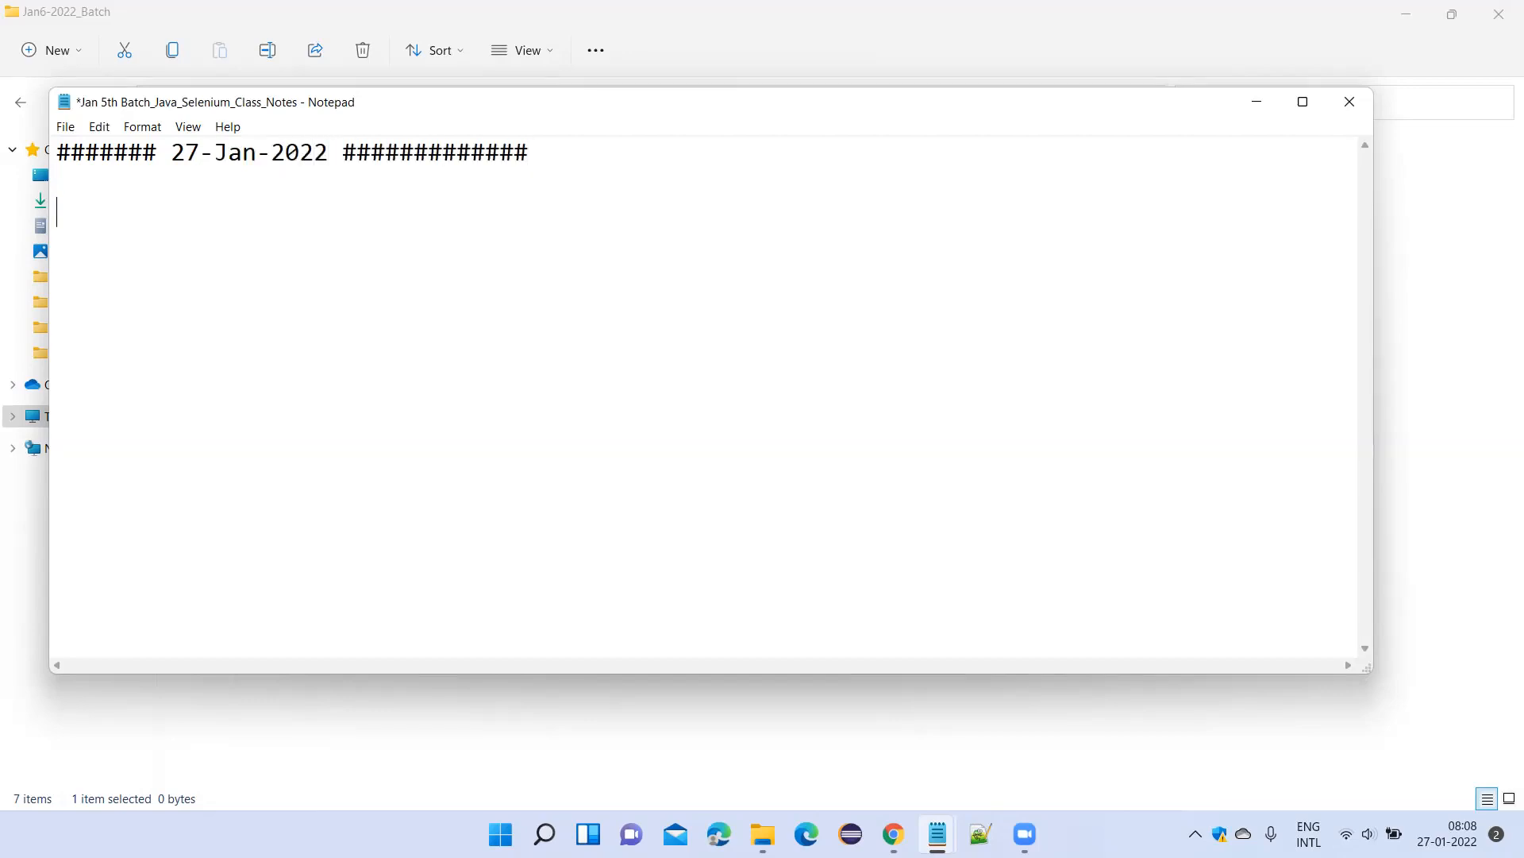
Paste the copied Java, Eclipse and Selenium installation notes with their download links below the date heading.
{"action": "key", "text": "ctrl+v"}
{"action": "scroll", "coordinate": [316, 238], "scroll_direction": "down", "scroll_amount": 1}
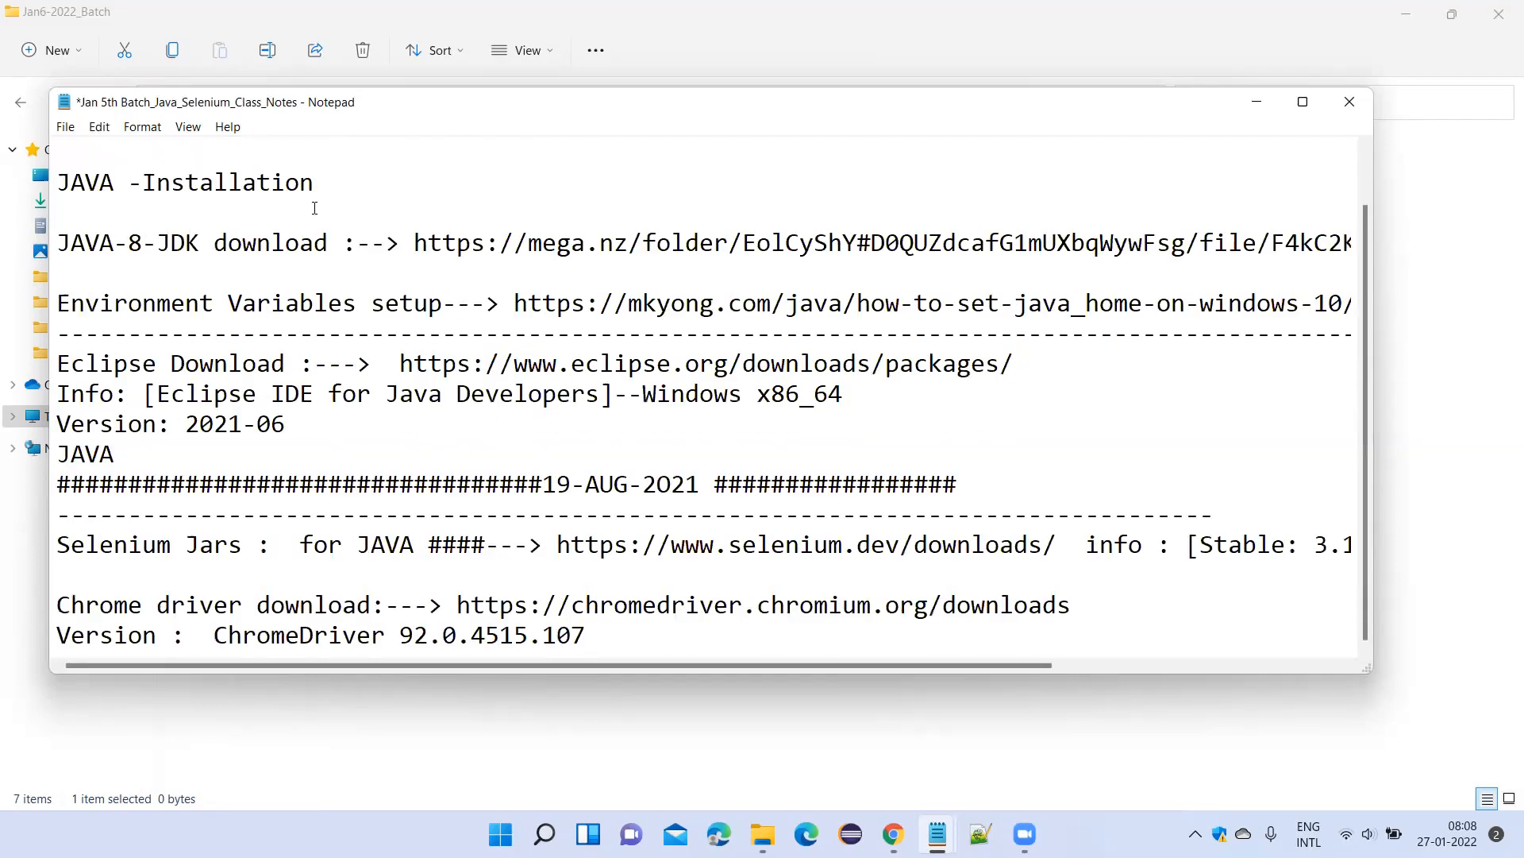
{"action": "scroll", "coordinate": [316, 275], "scroll_direction": "up", "scroll_amount": 1}
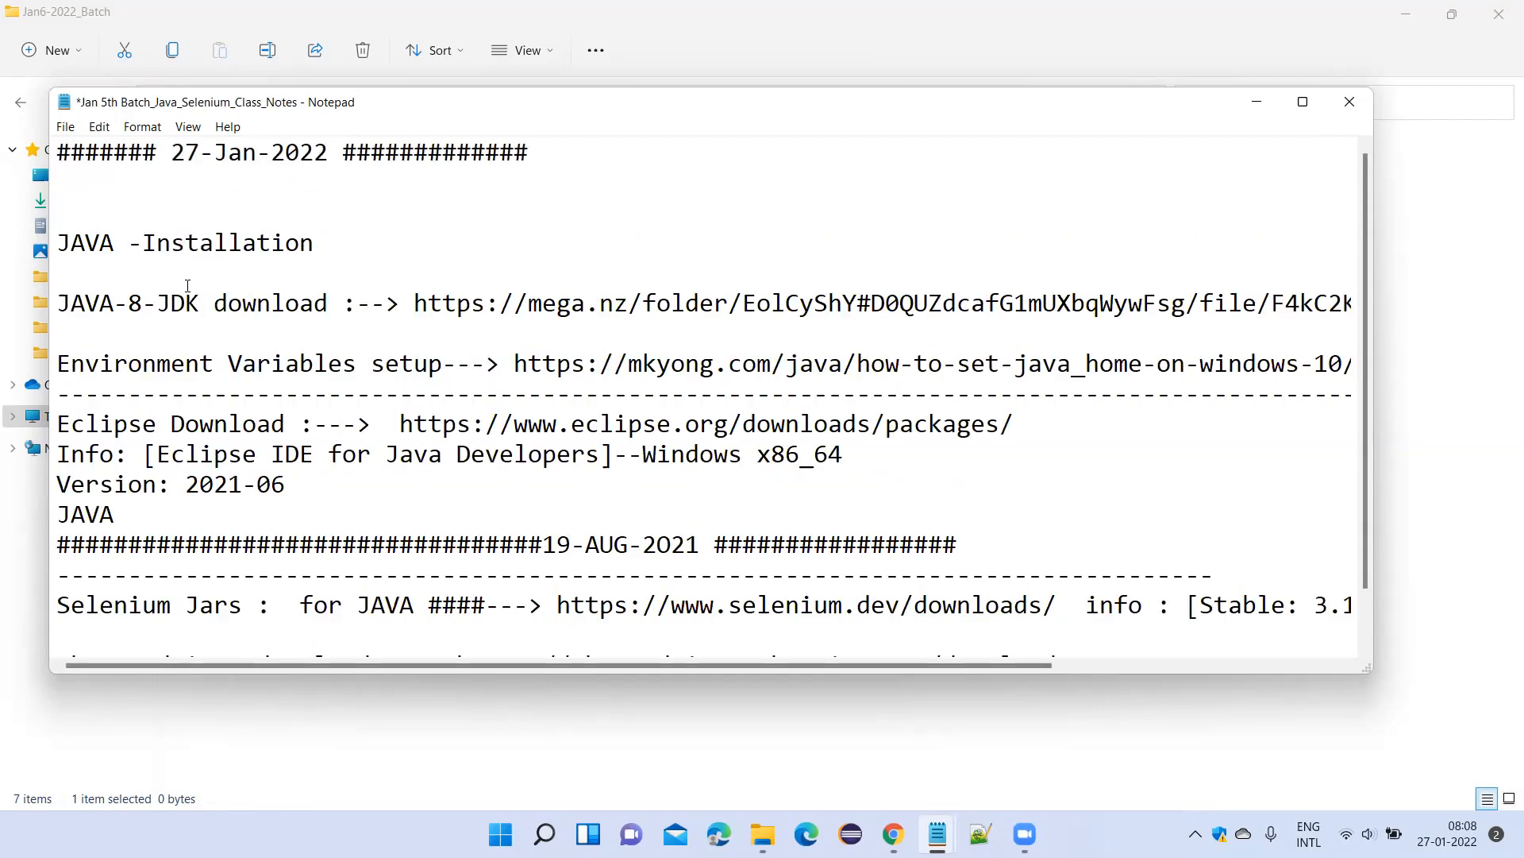
Highlight the full JAVA-8-JDK download link in the notes to point it out, then clear the selection.
{"action": "left_click_drag", "start_coordinate": [411, 297], "coordinate": [1341, 315]}
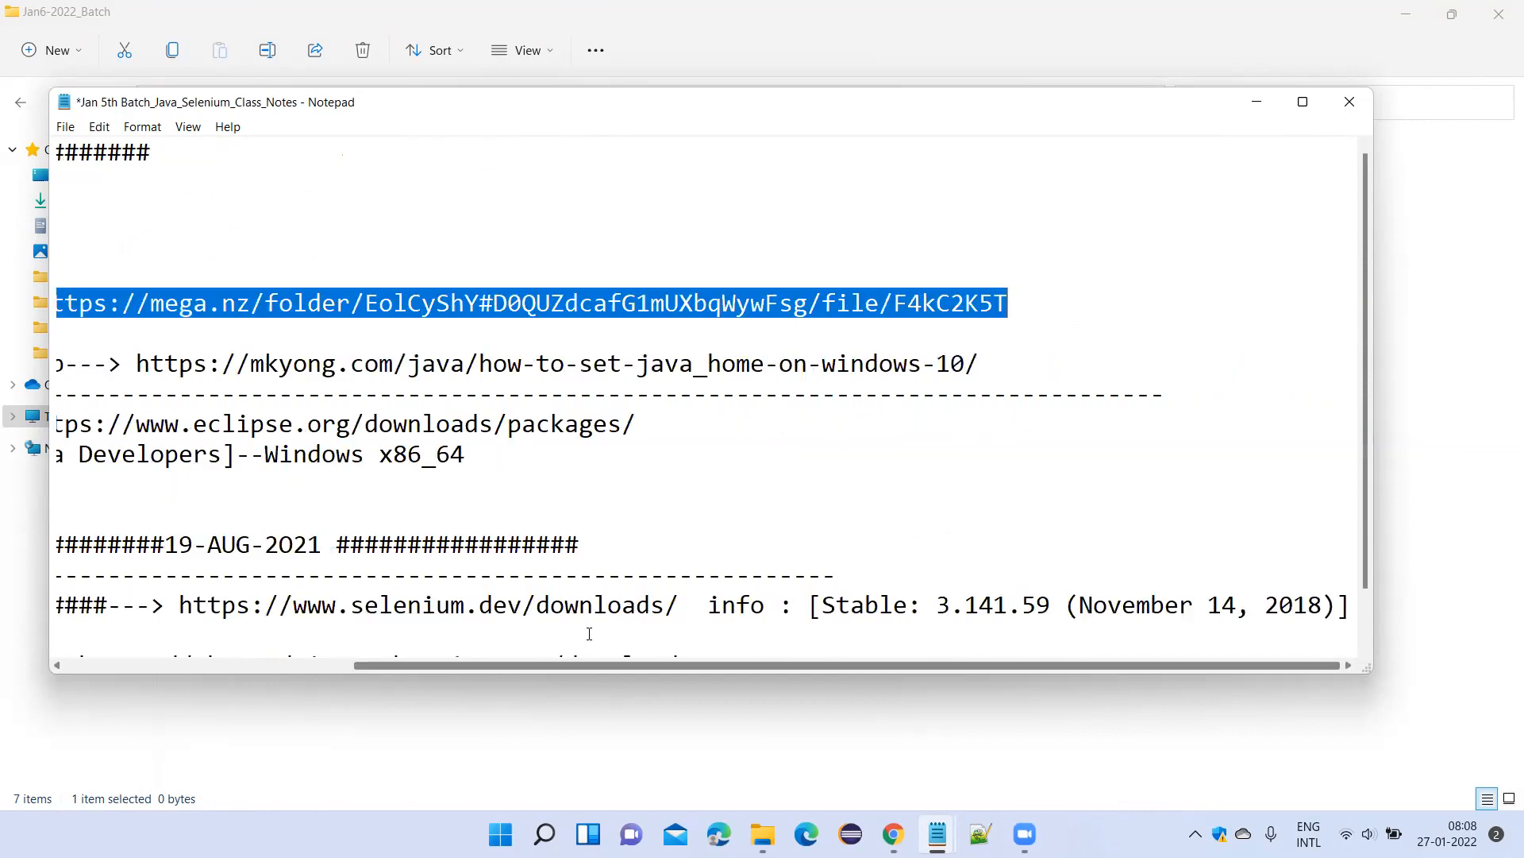
{"action": "left_click", "coordinate": [617, 263]}
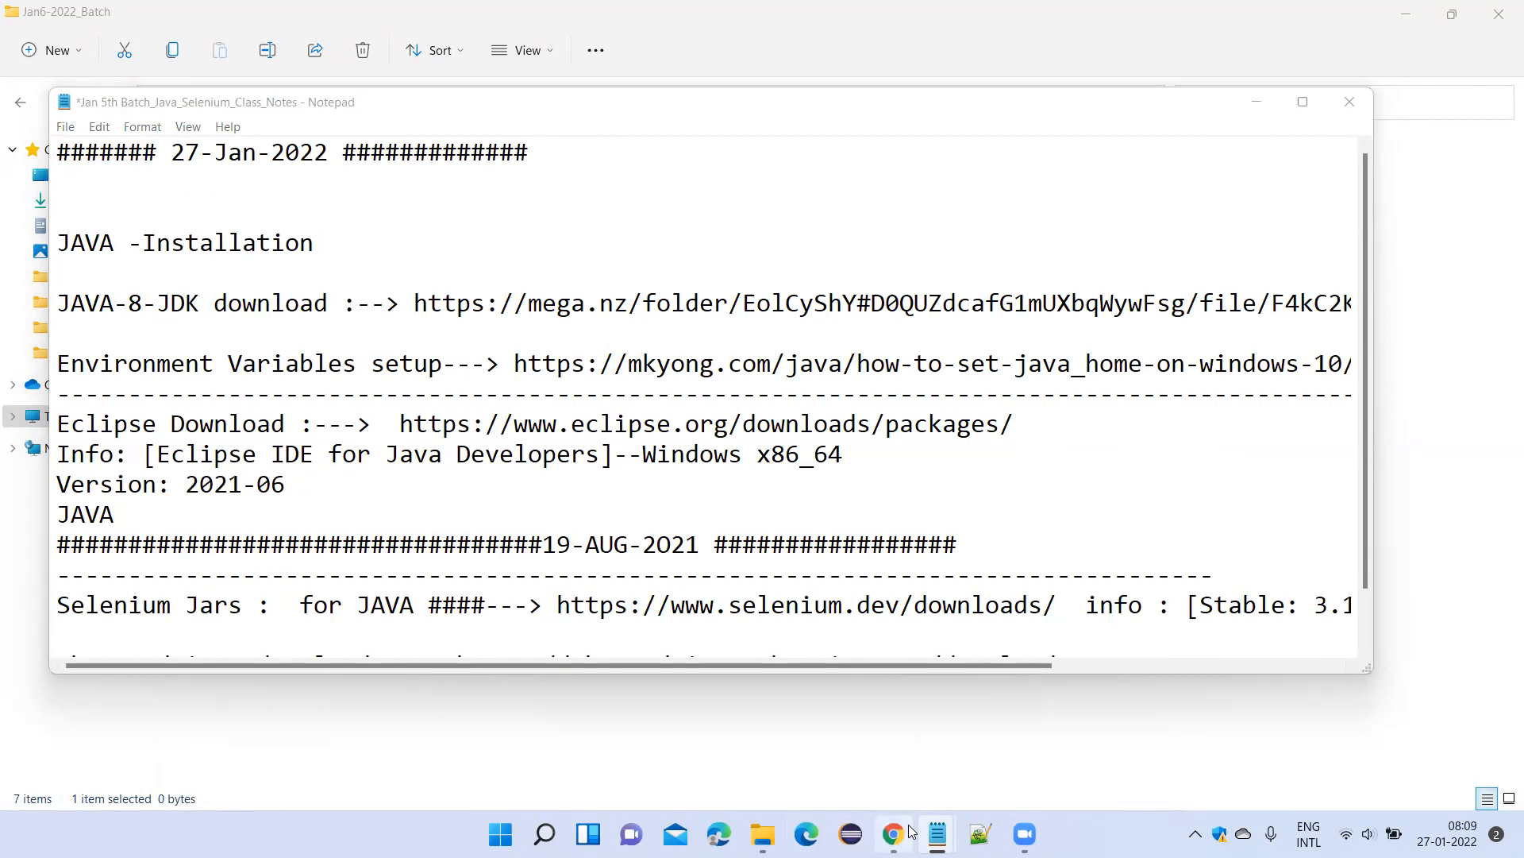
{"action": "mouse_move", "coordinate": [908, 826]}
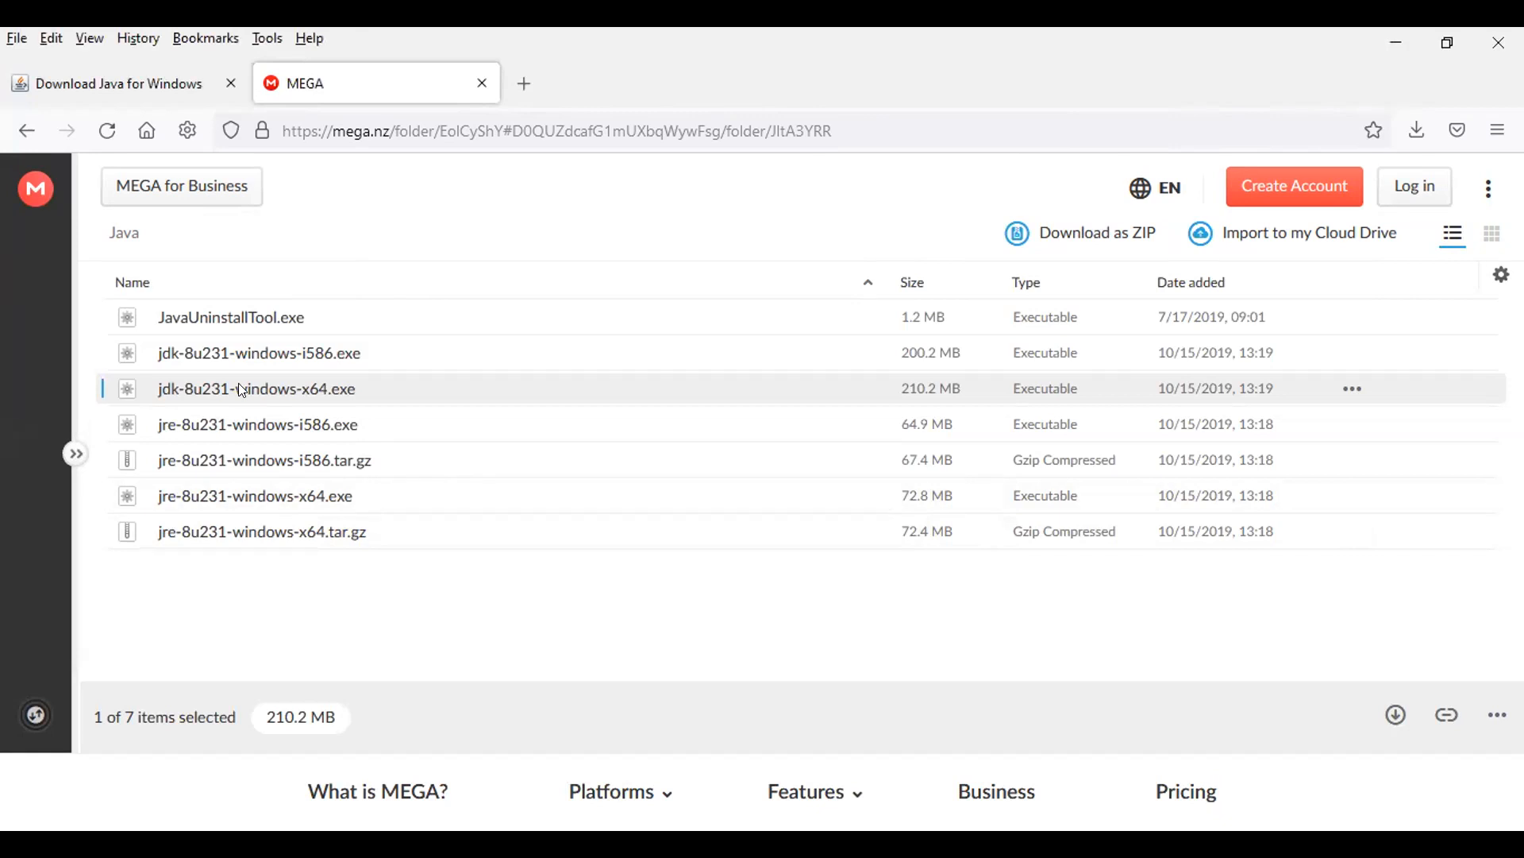
Download jdk-8u231-windows-x64.exe from the MEGA Java folder as a standard download and save it in Downloads.
{"action": "left_click", "coordinate": [1356, 390]}
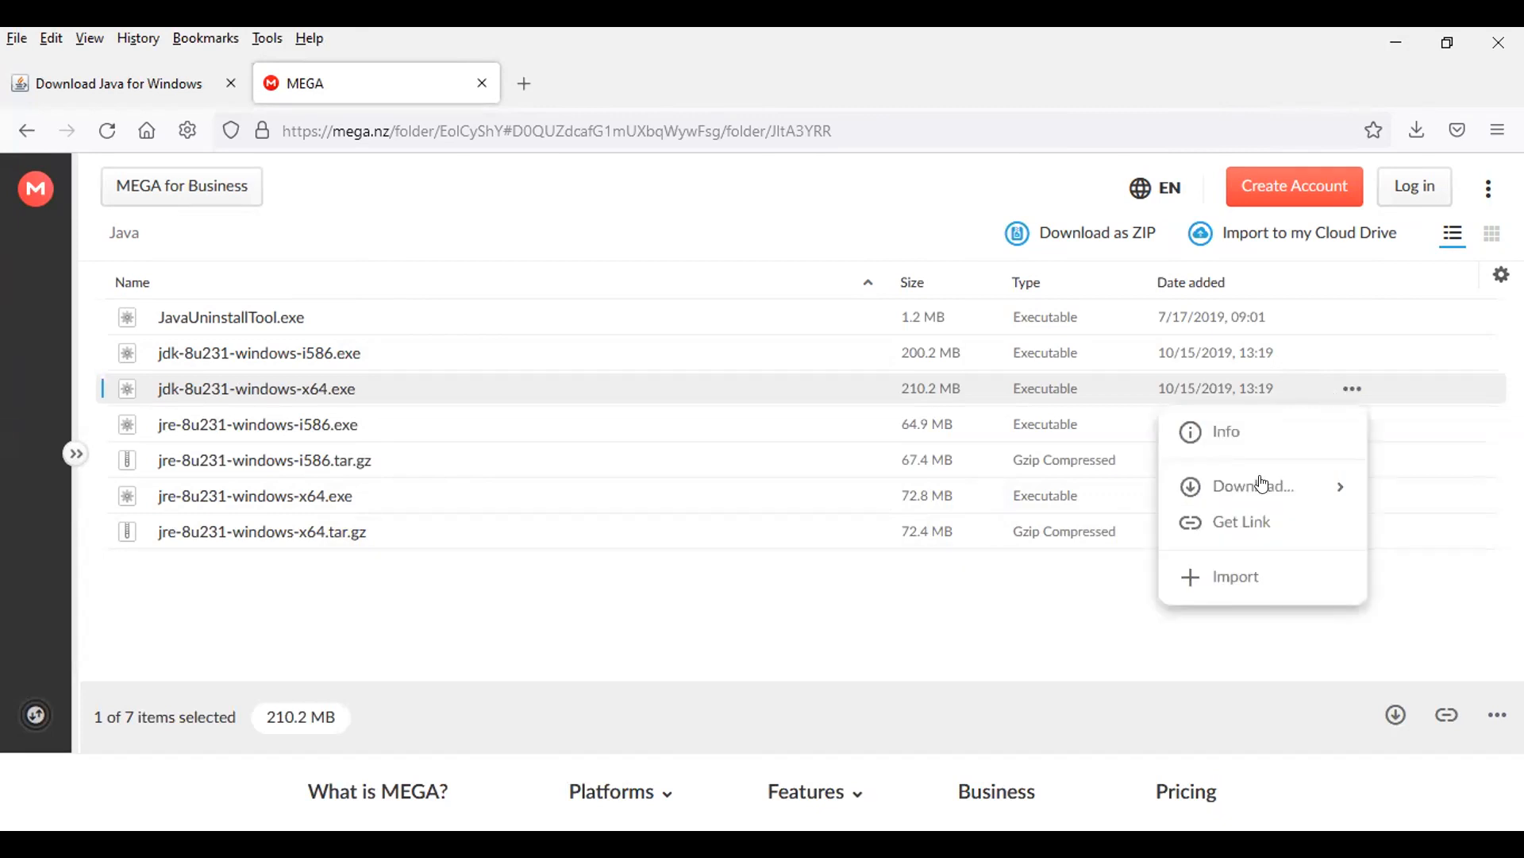
{"action": "mouse_move", "coordinate": [1239, 492]}
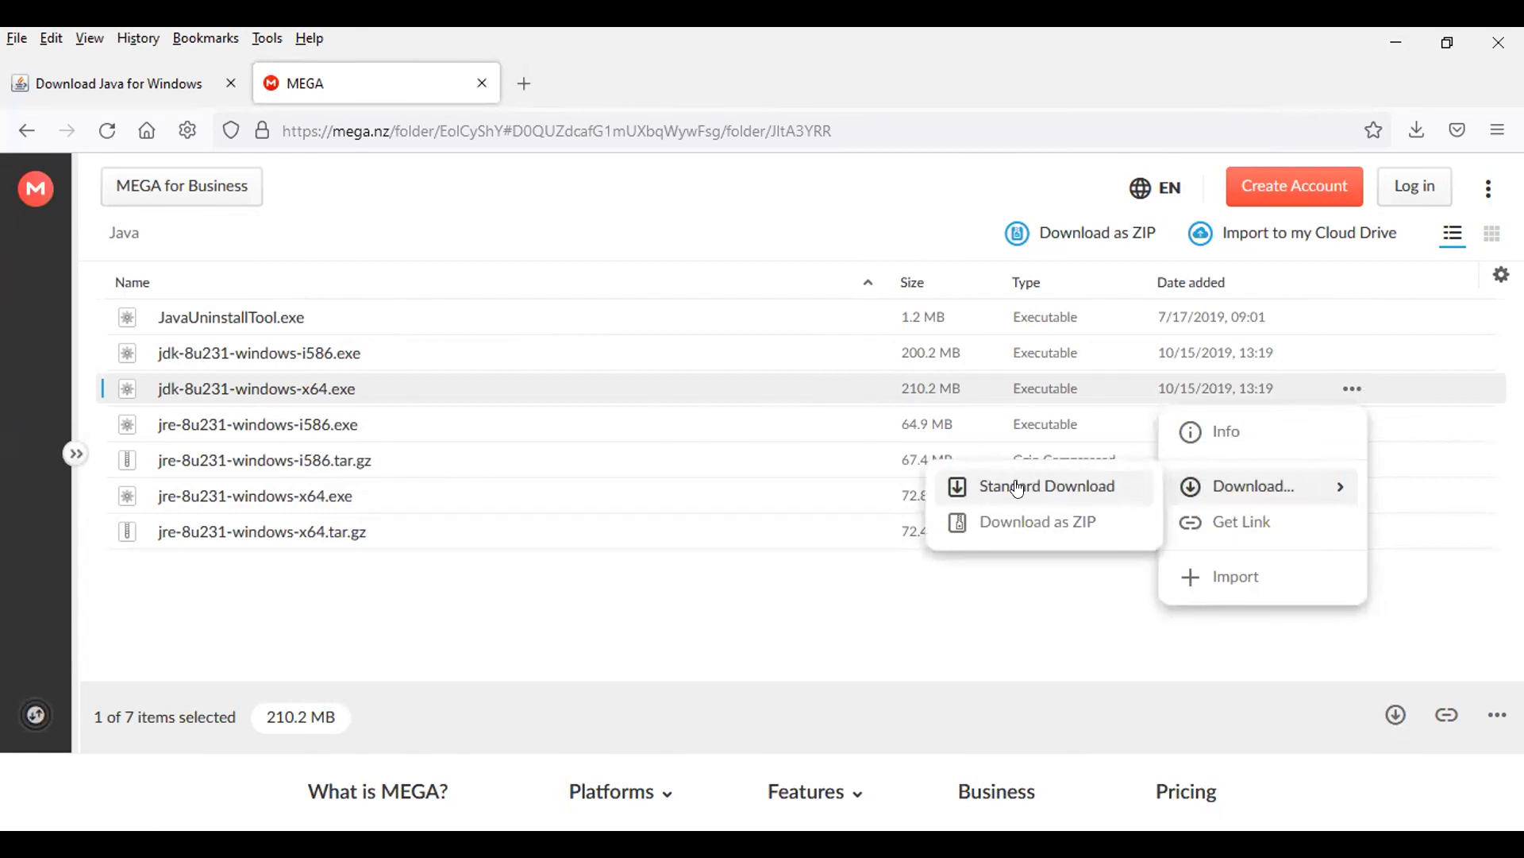
{"action": "left_click", "coordinate": [1056, 483]}
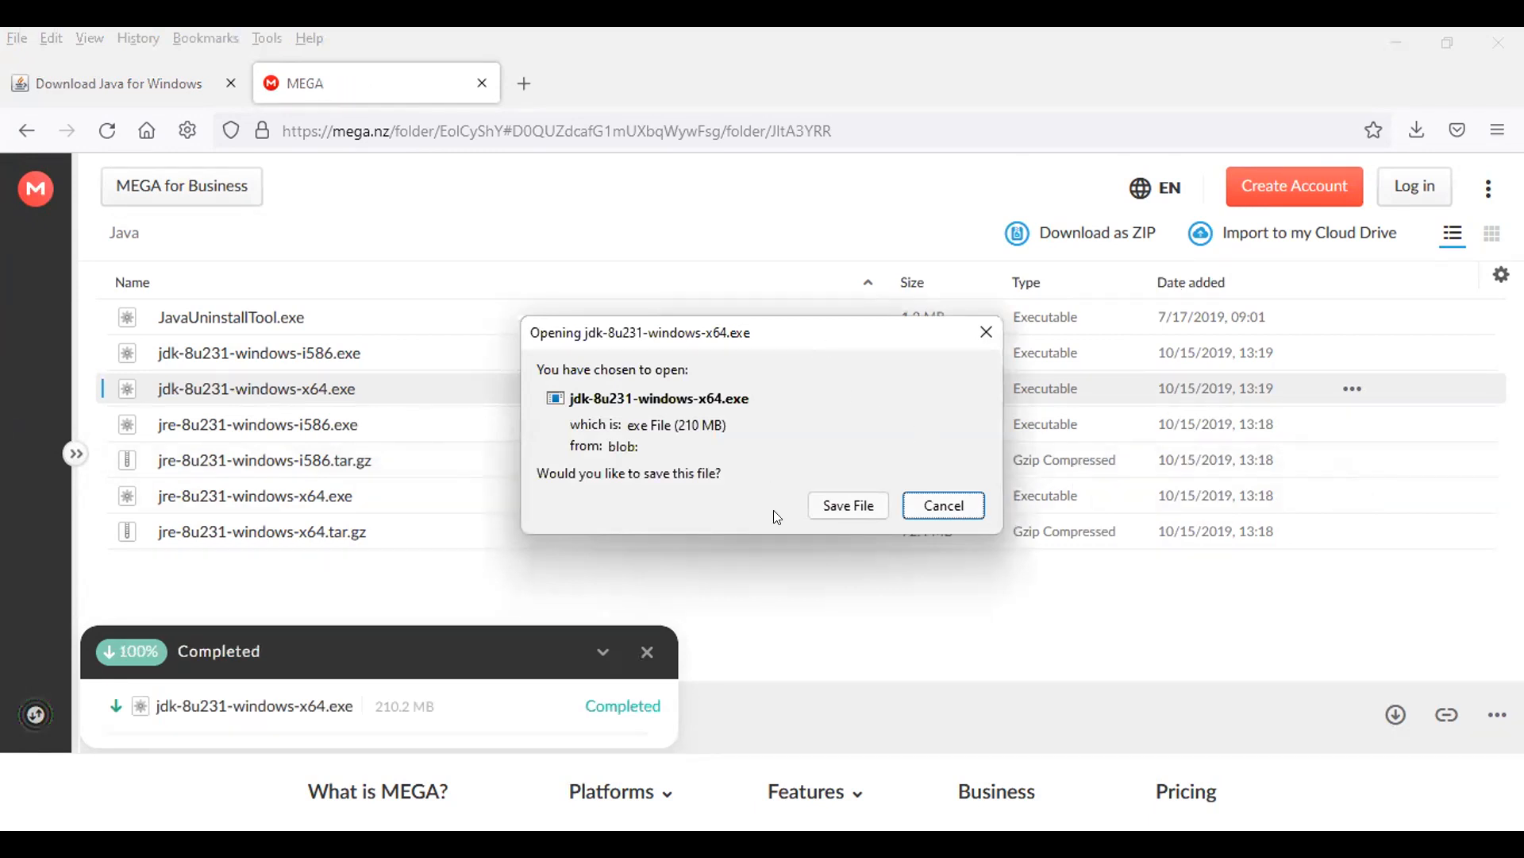
{"action": "left_click", "coordinate": [831, 506]}
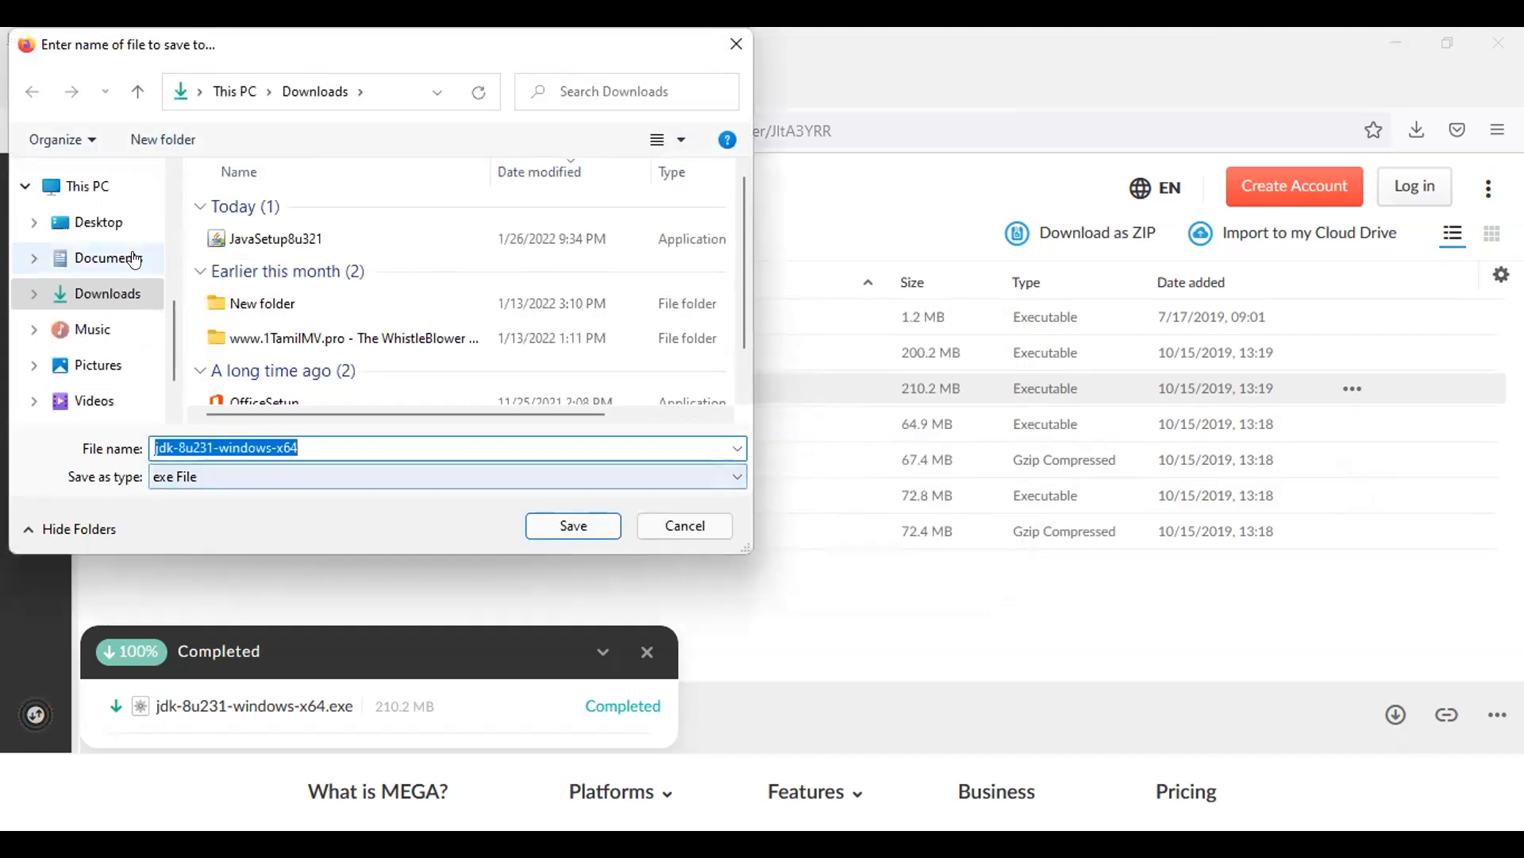
{"action": "left_click", "coordinate": [566, 524]}
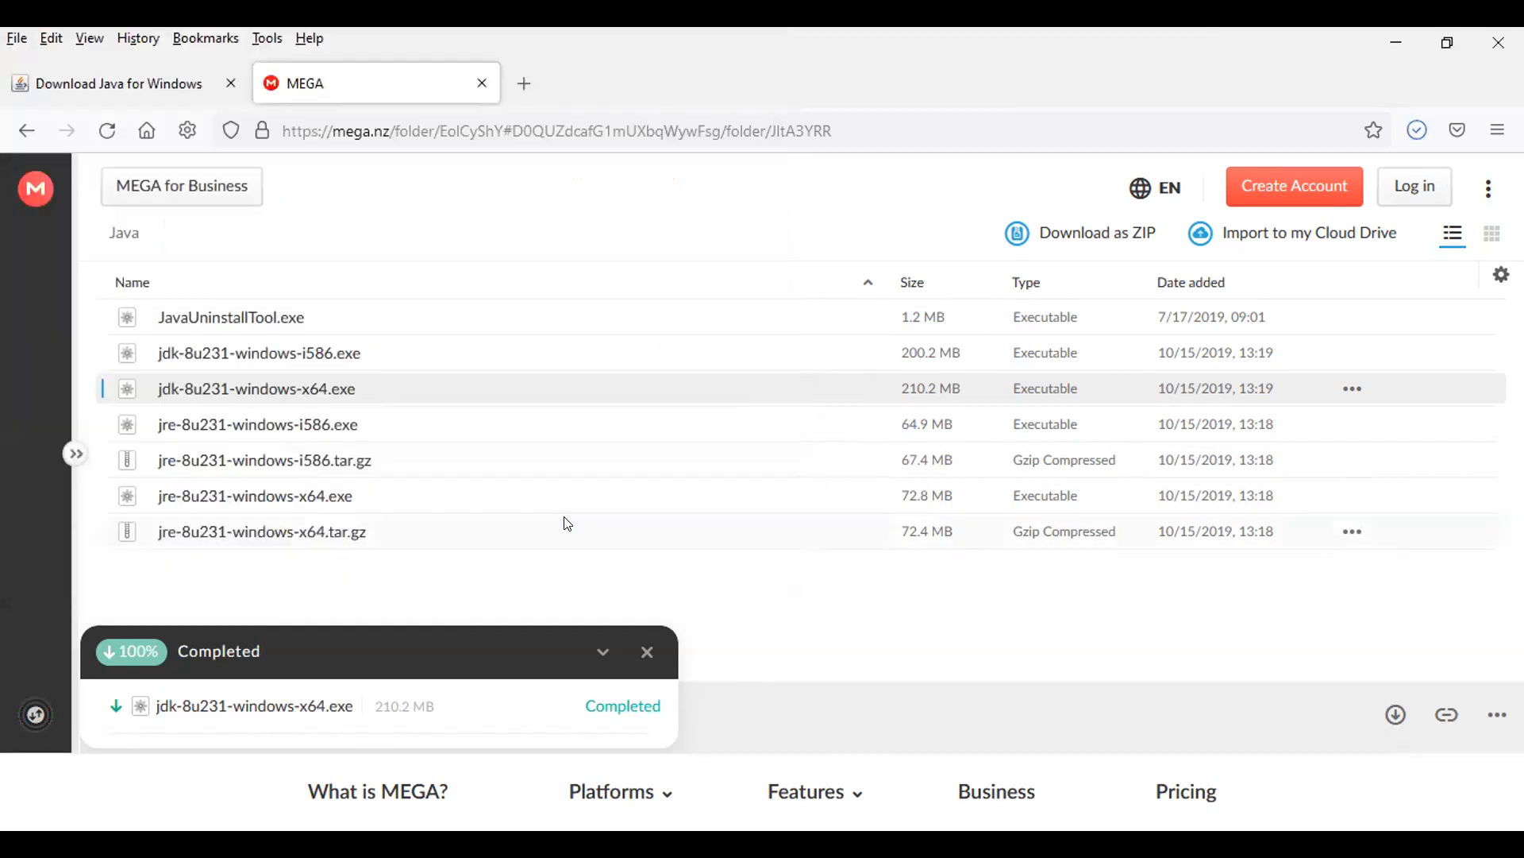
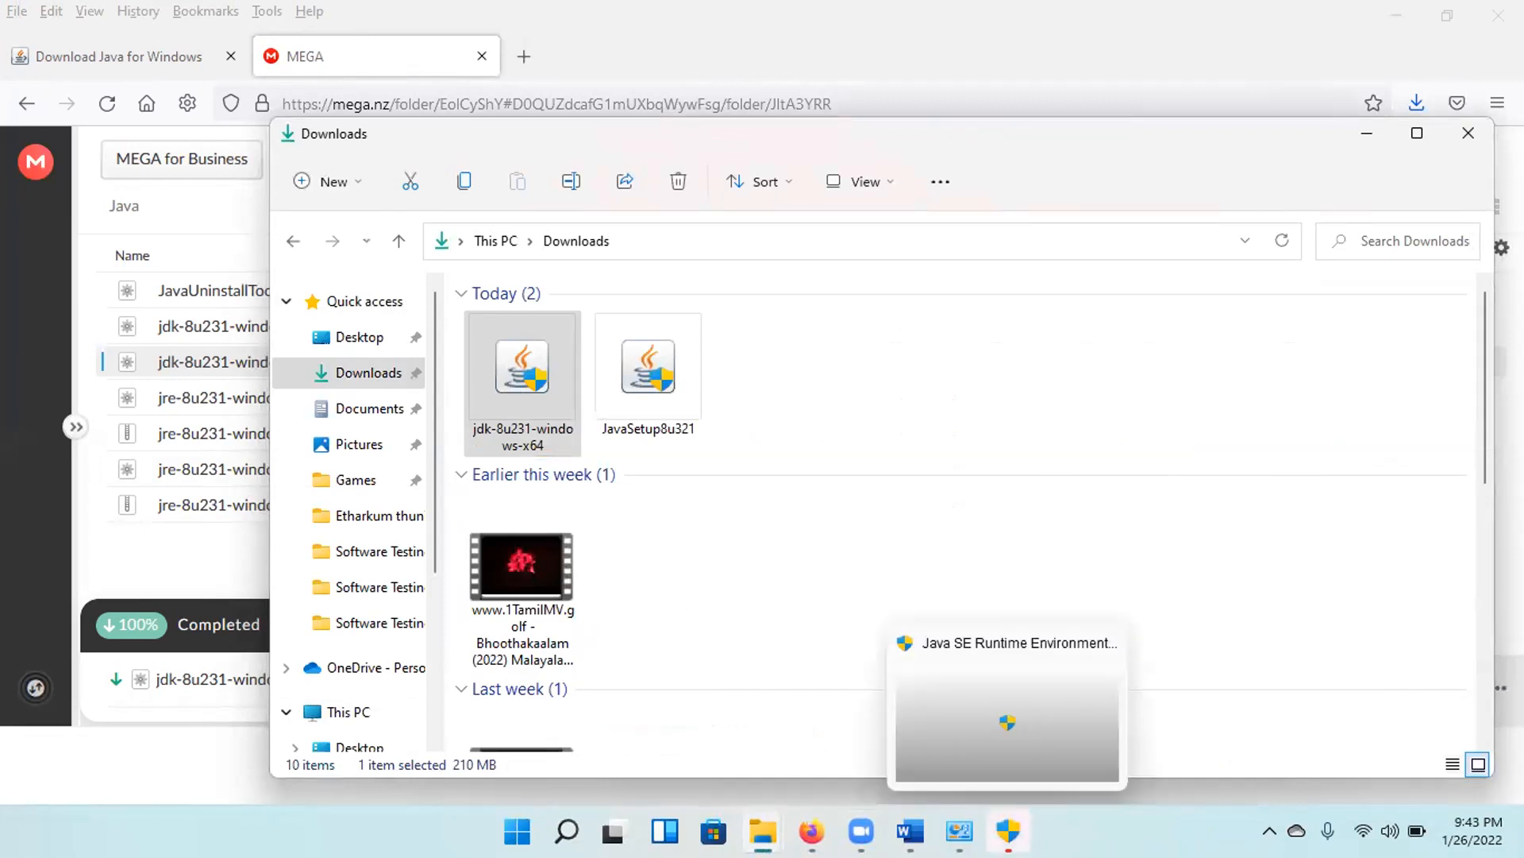
Run the JDK 8 Update 231 setup with the default features and install folder C:\Program Files\Java\jdk1.8.0_231\.
{"action": "left_click", "coordinate": [1009, 831]}
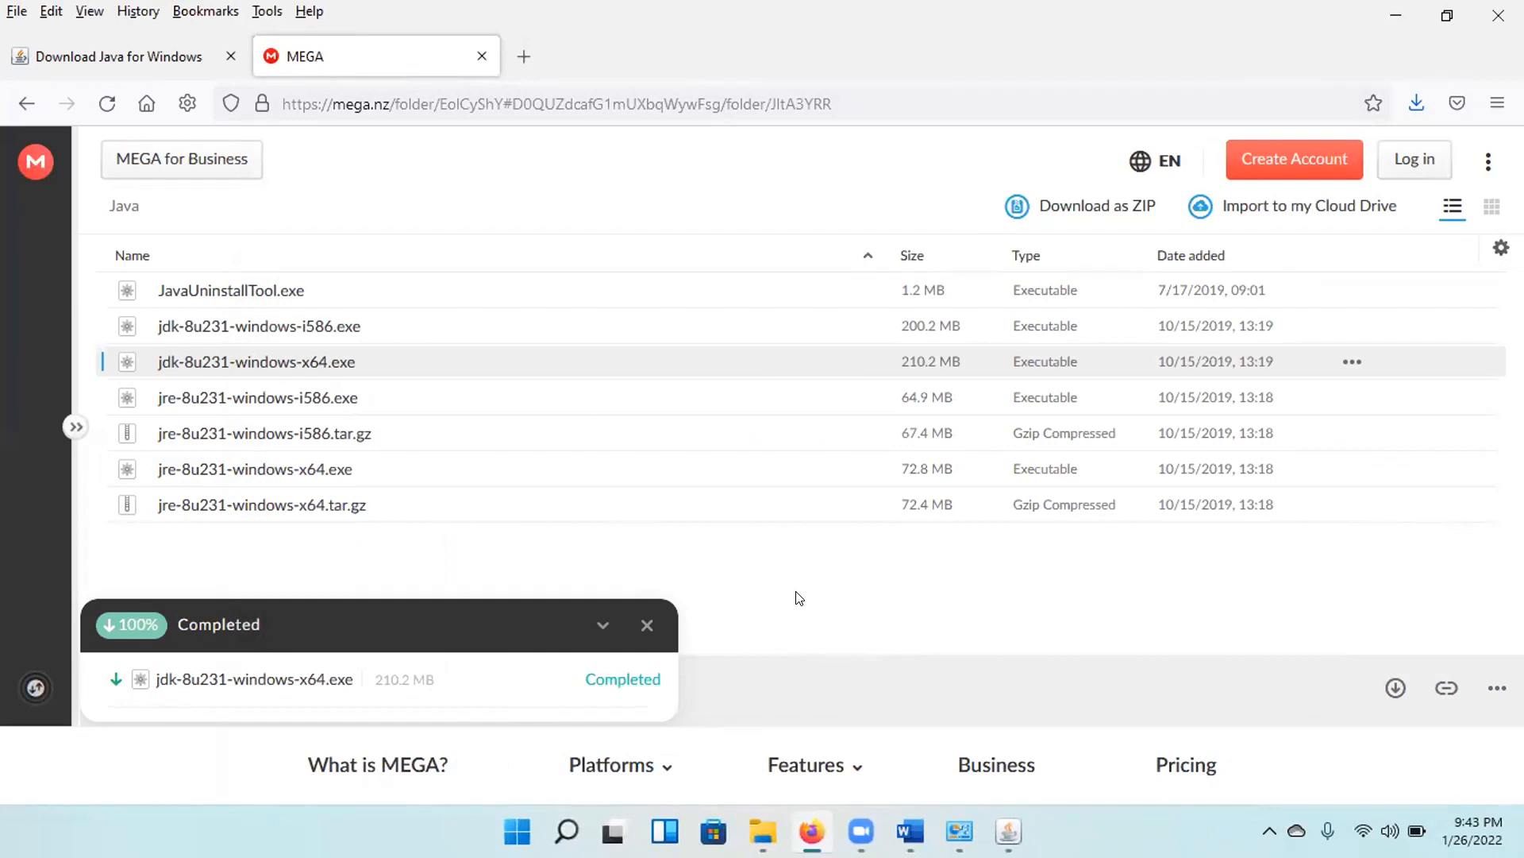
{"action": "mouse_move", "coordinate": [1008, 831]}
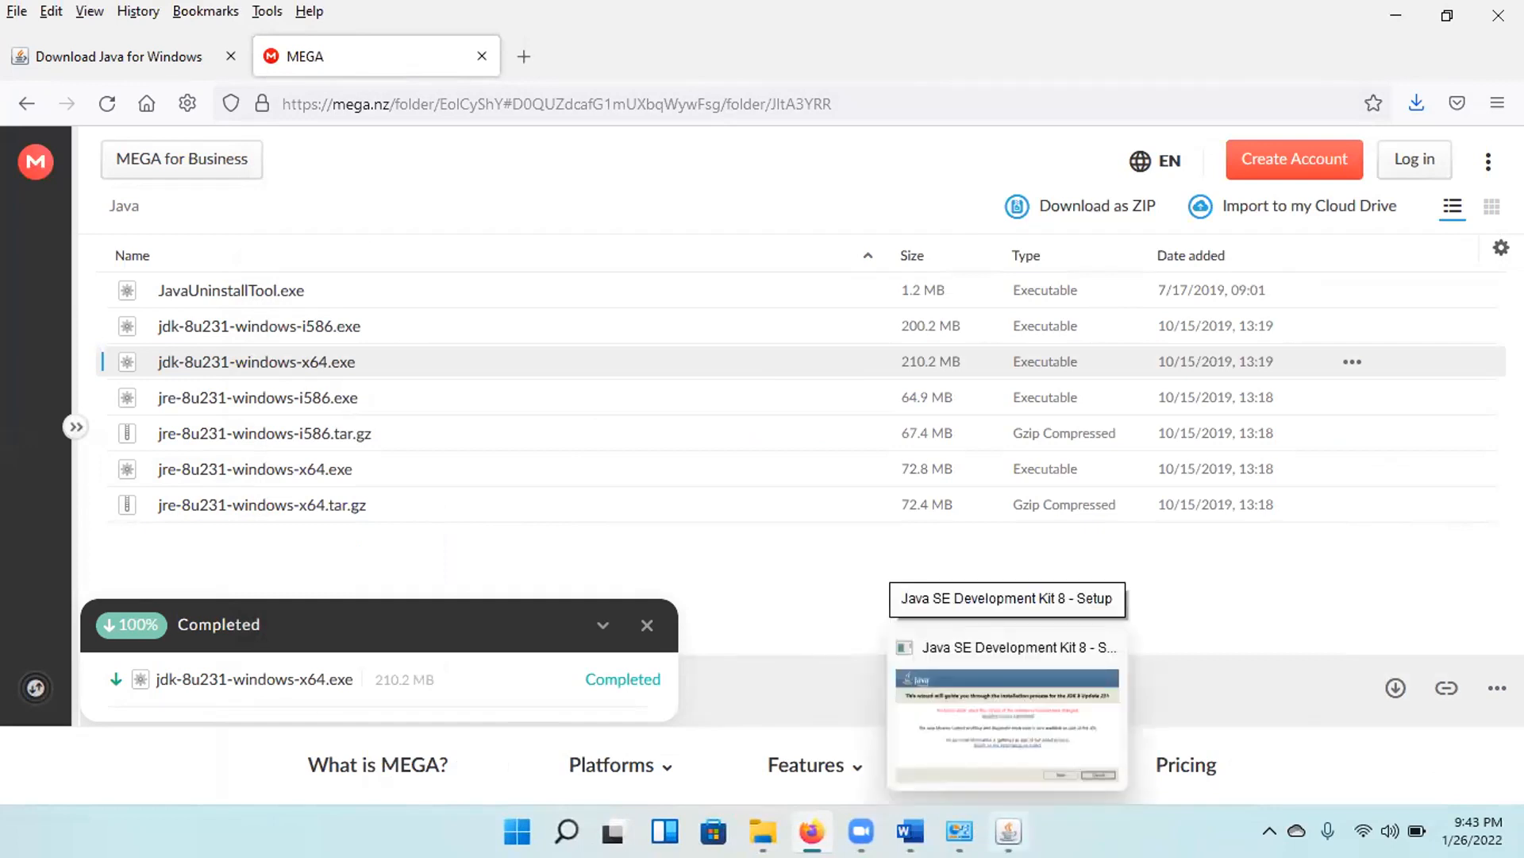
{"action": "left_click", "coordinate": [990, 698]}
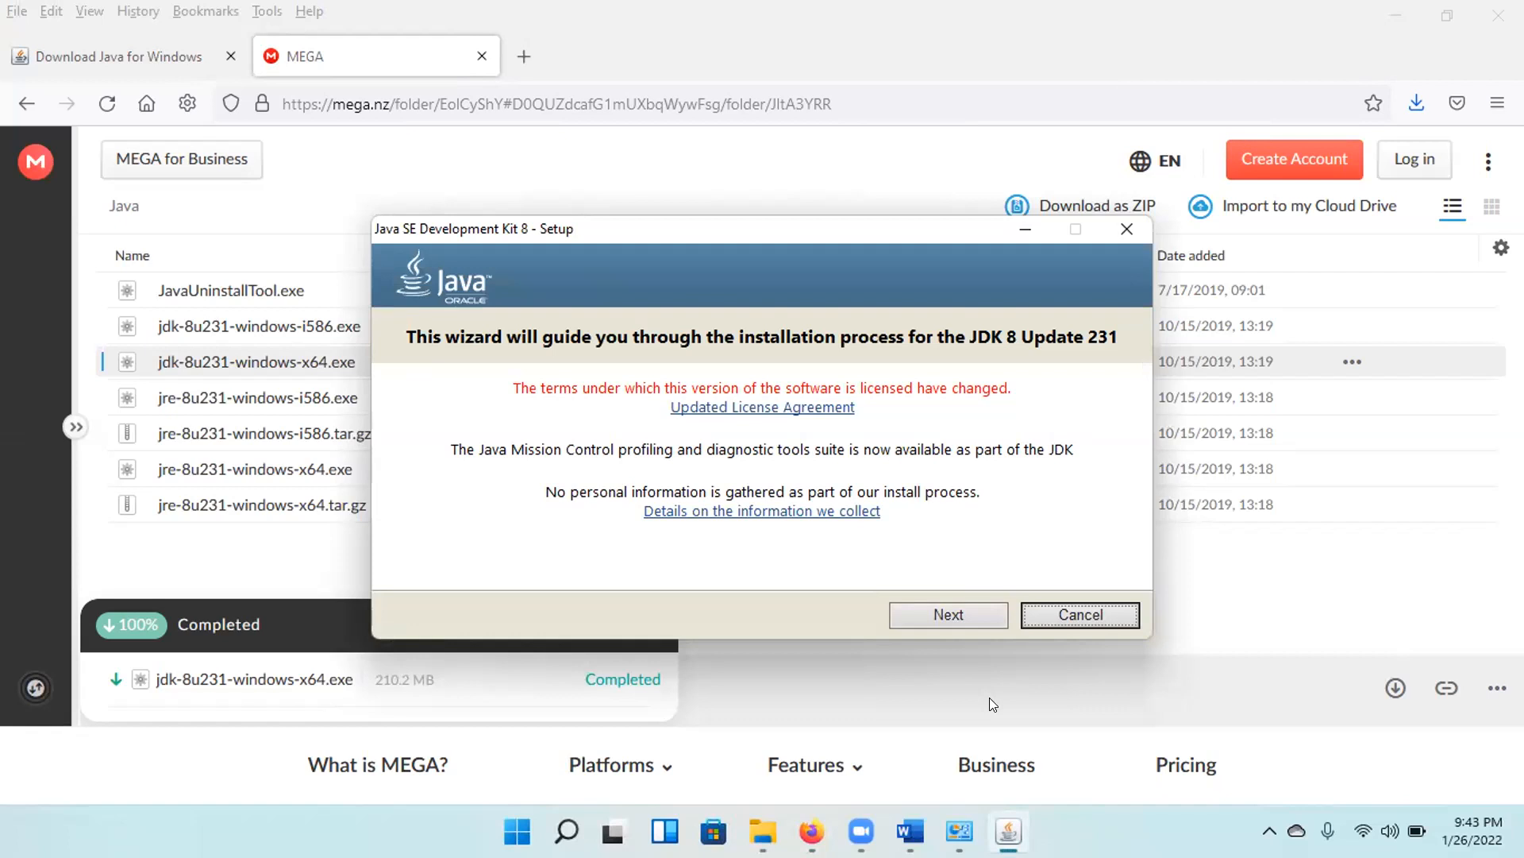
{"action": "left_click", "coordinate": [952, 613]}
{"action": "mouse_move", "coordinate": [975, 815]}
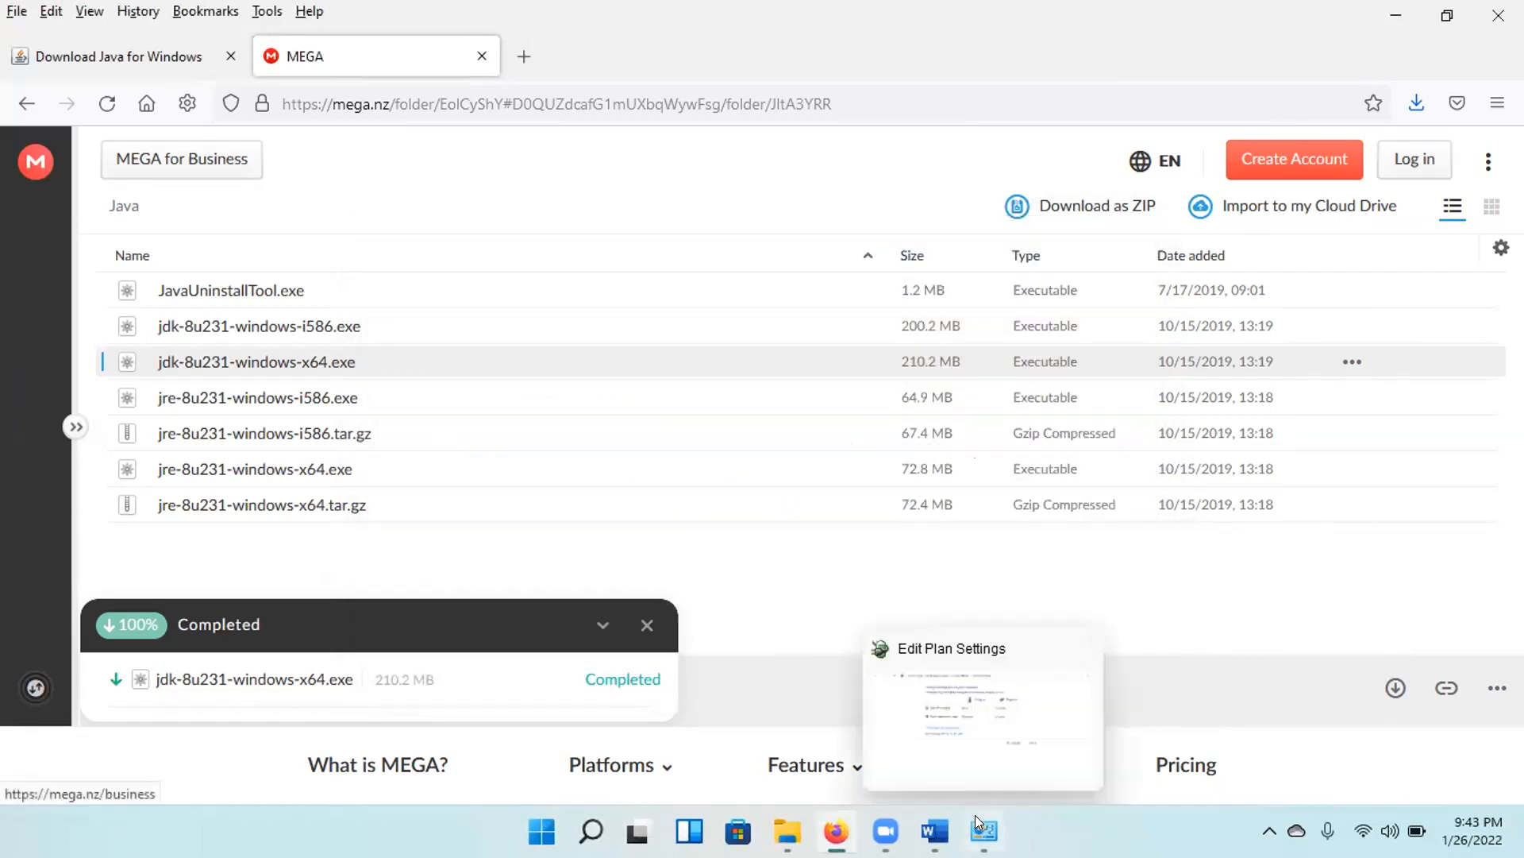
{"action": "left_click", "coordinate": [988, 743]}
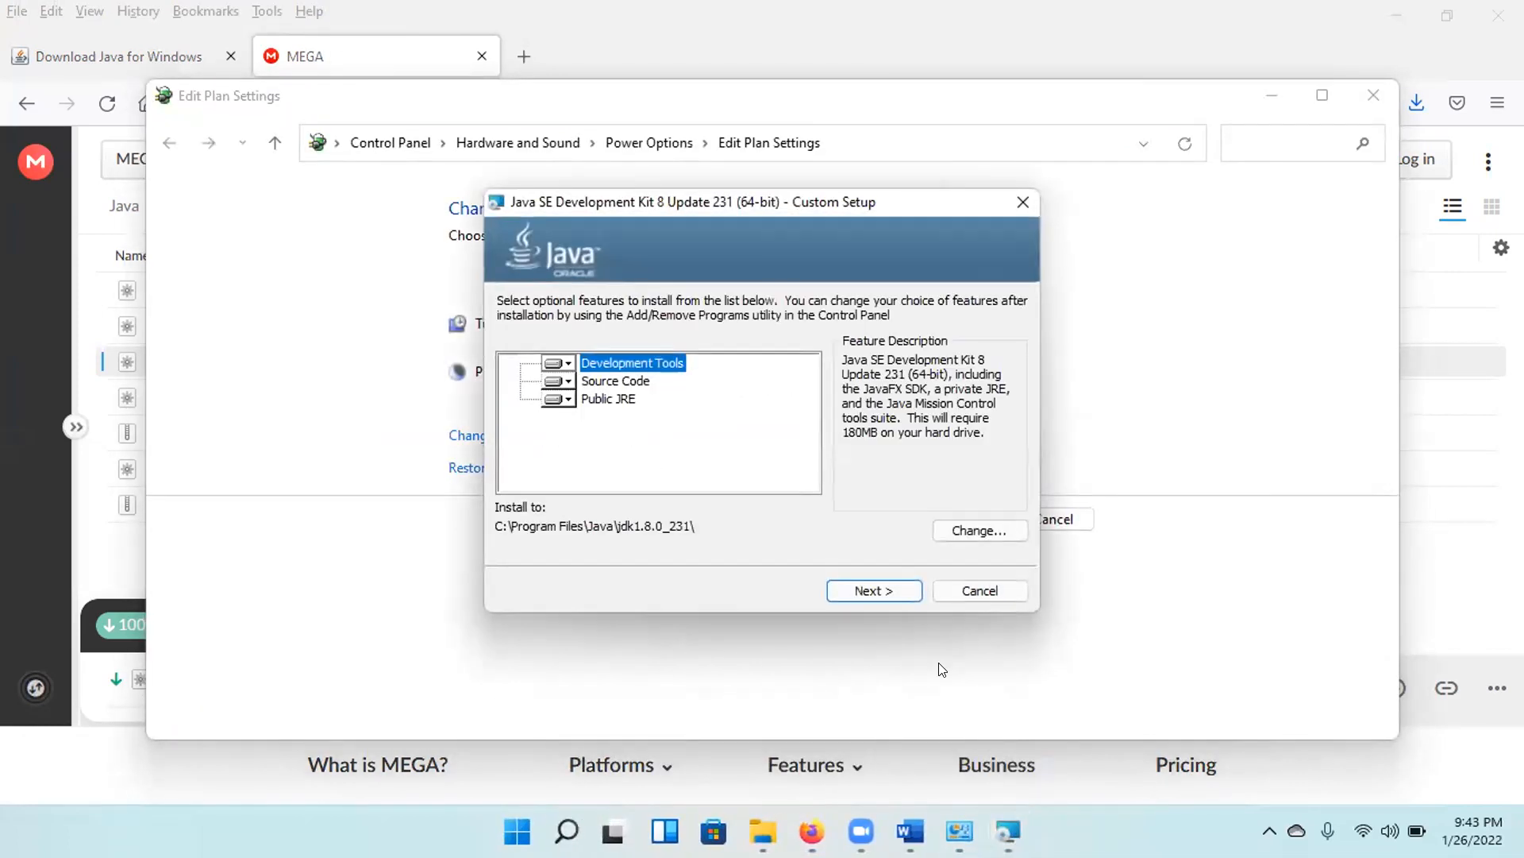
{"action": "left_click", "coordinate": [868, 586]}
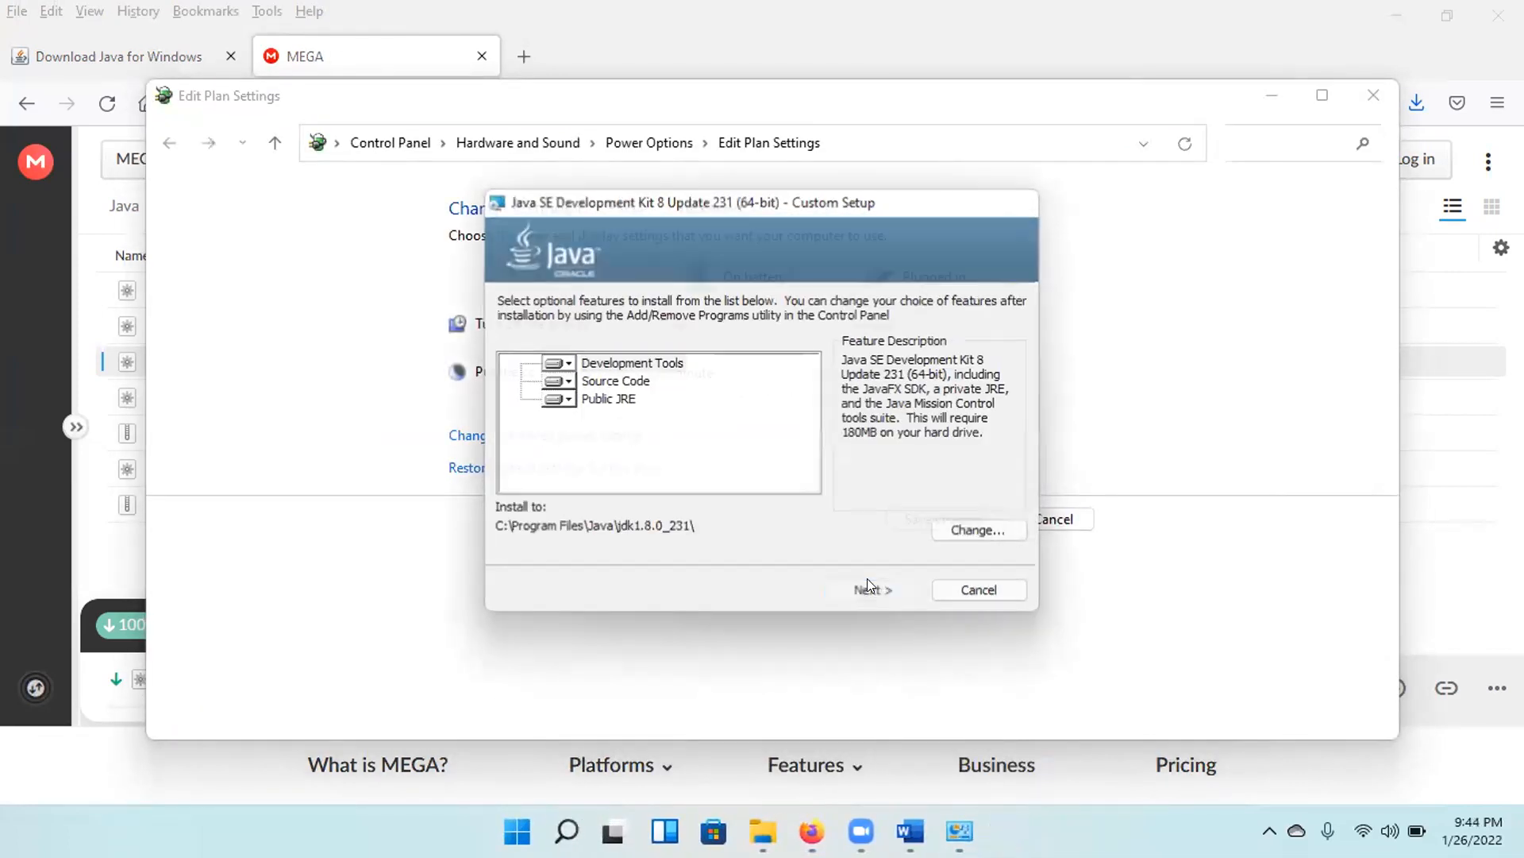
Install the Java runtime to the default folder C:\Program Files\Java\jre1.8.0_231 and close the JDK setup.
{"action": "left_click", "coordinate": [1274, 87]}
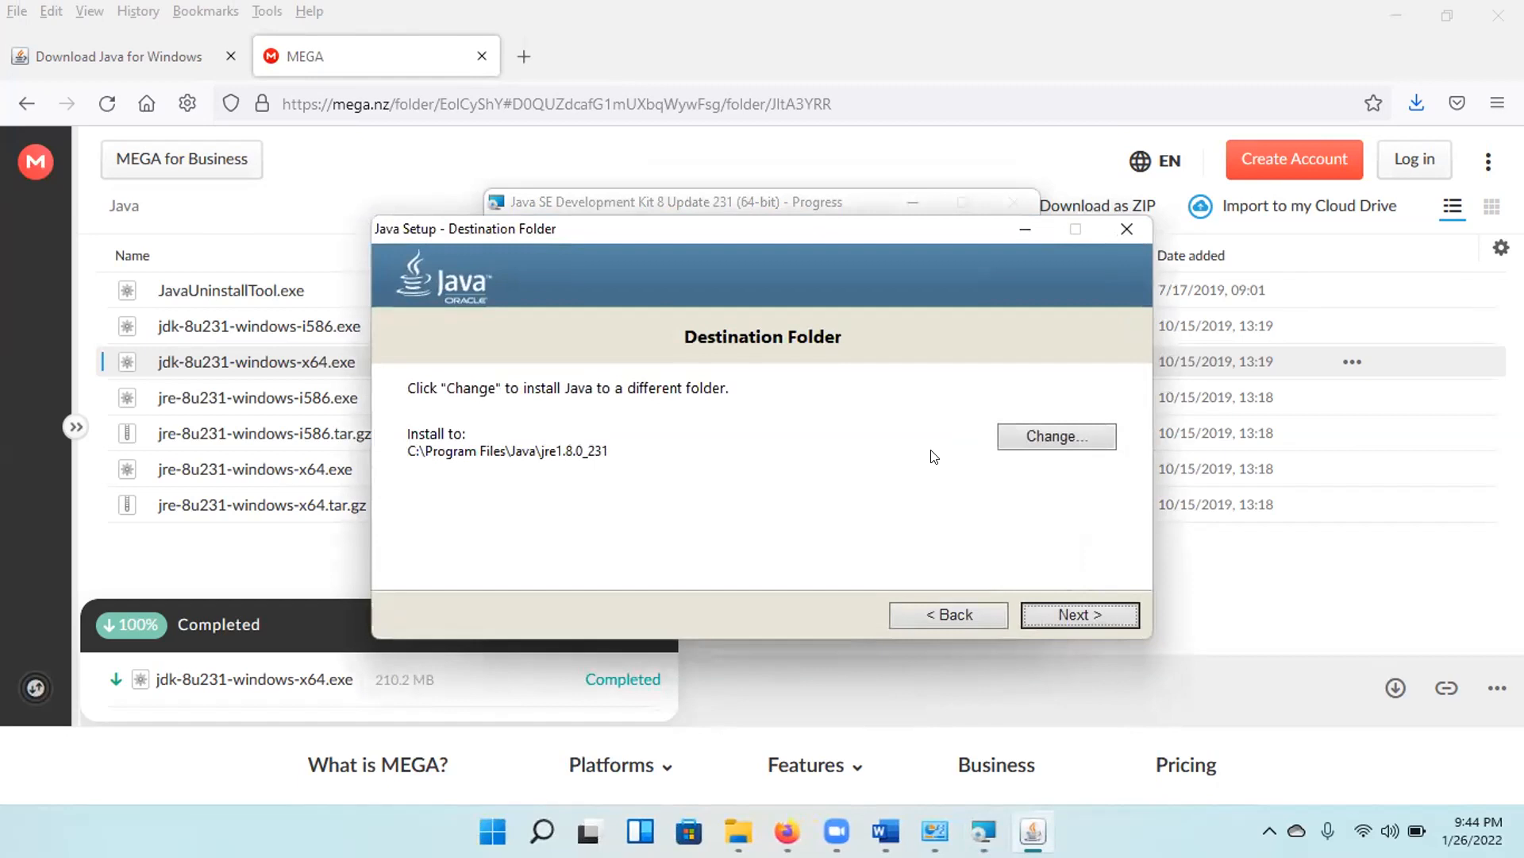
{"action": "left_click", "coordinate": [1078, 614]}
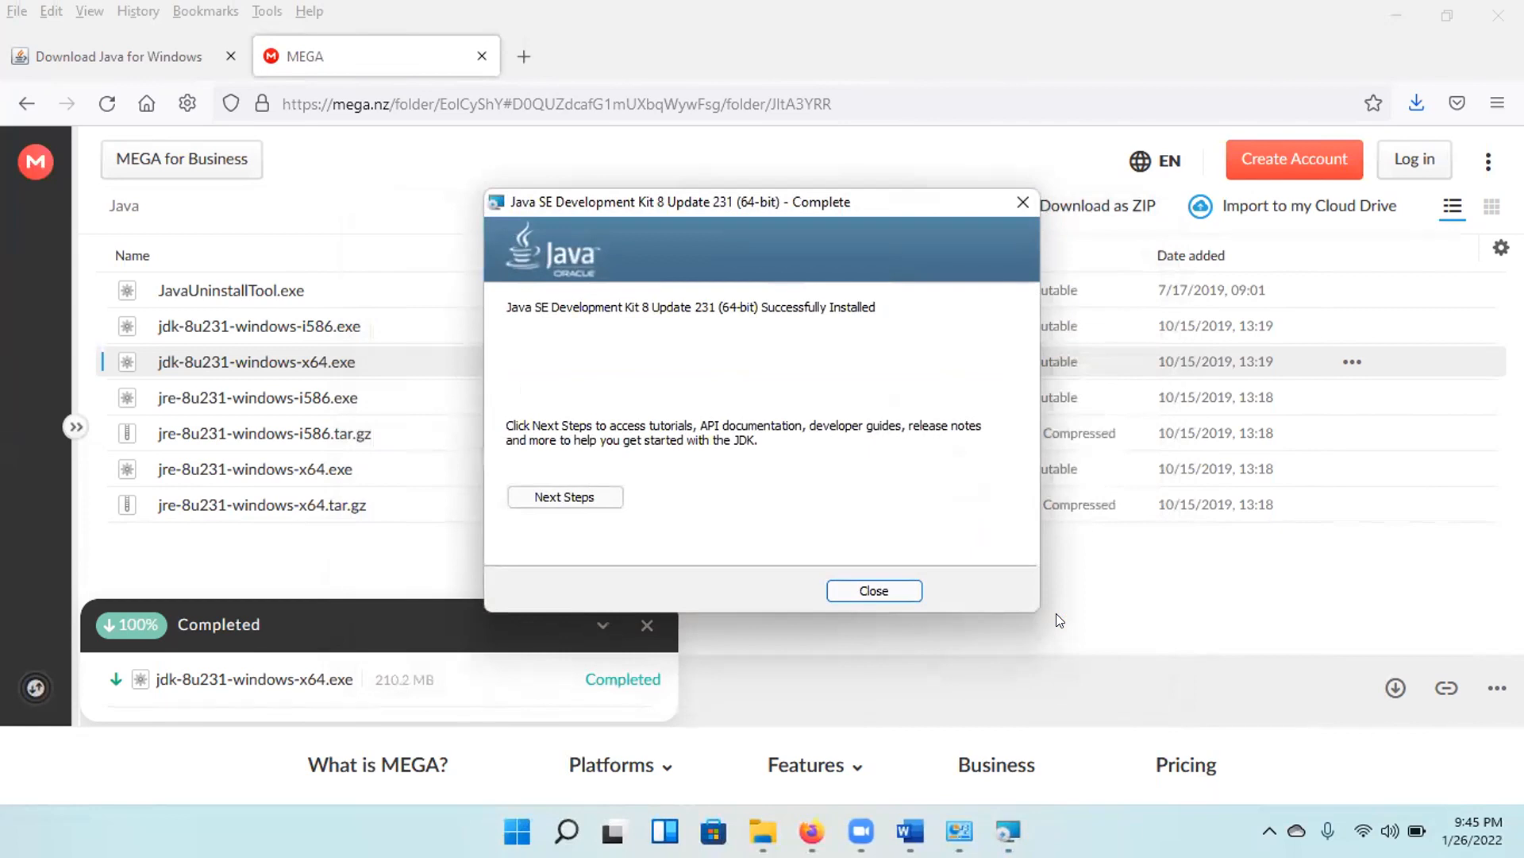
{"action": "left_click", "coordinate": [873, 590]}
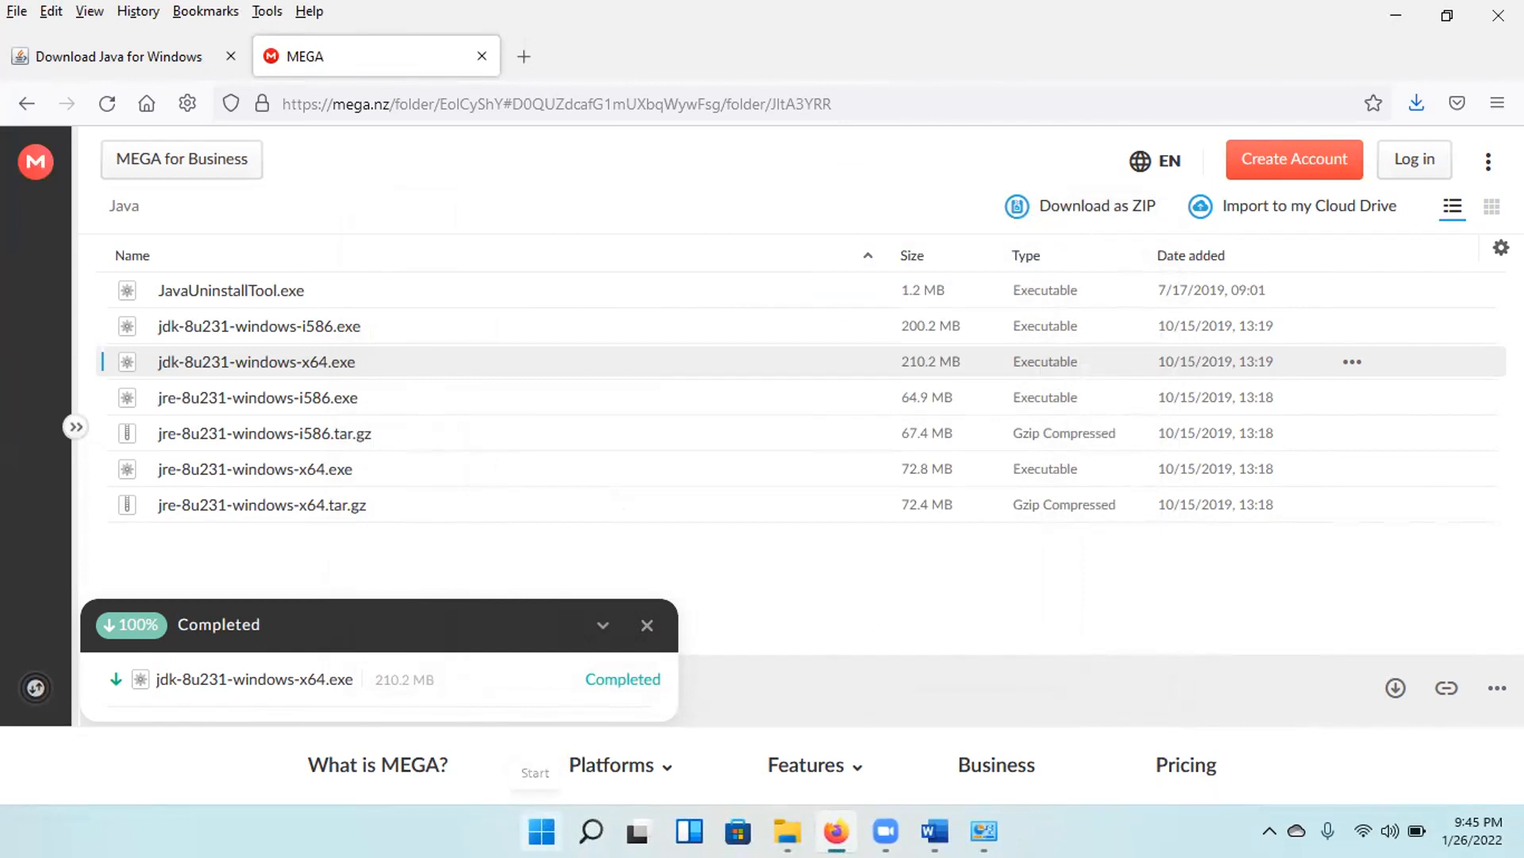
Open a Command Prompt window by running cmd.
{"action": "key", "text": "super+r"}
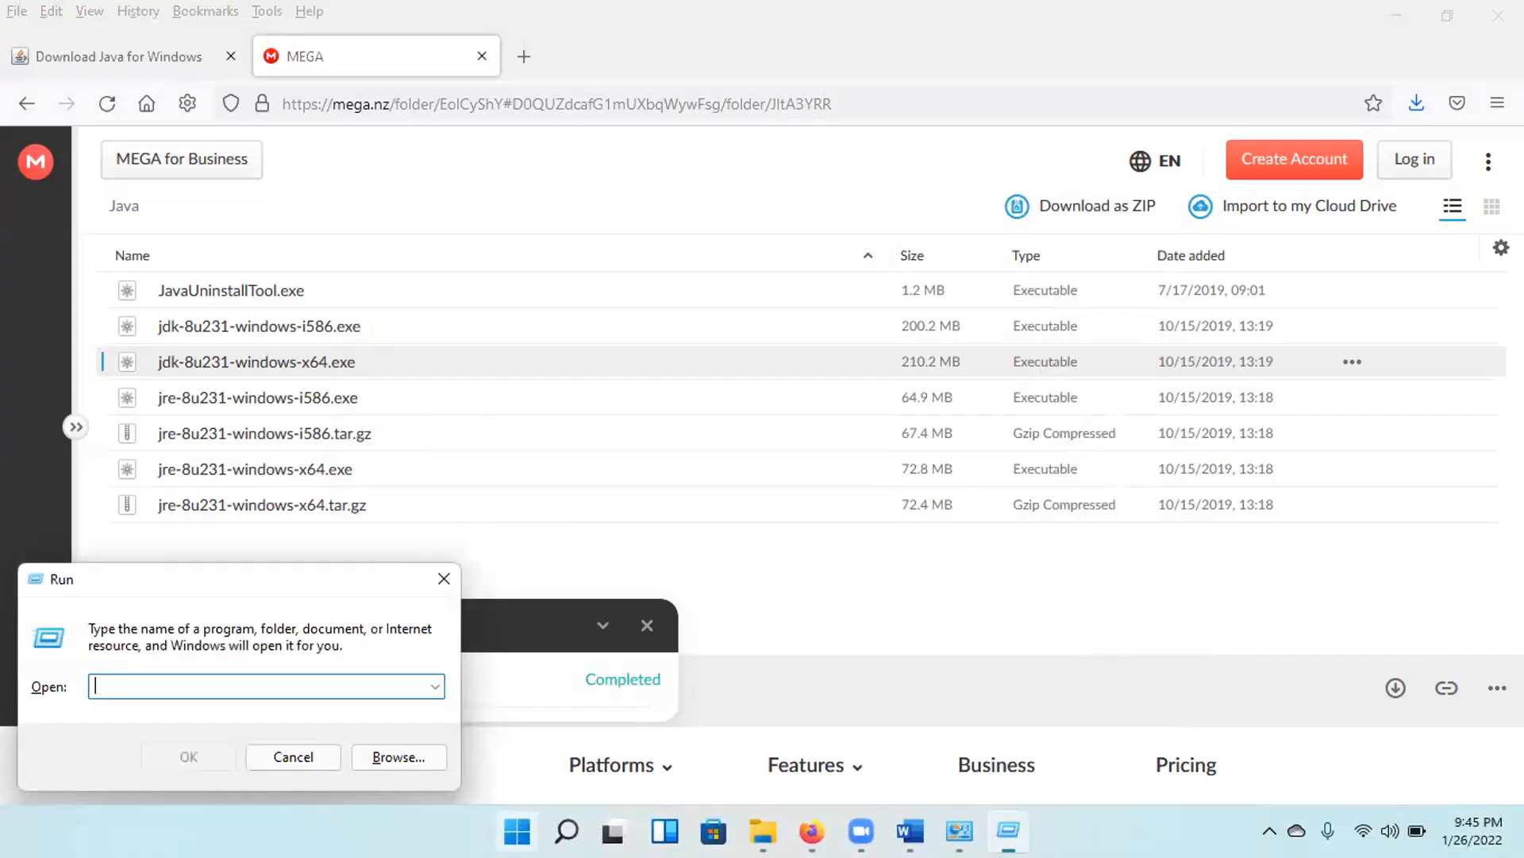
{"action": "key", "text": "super+f"}
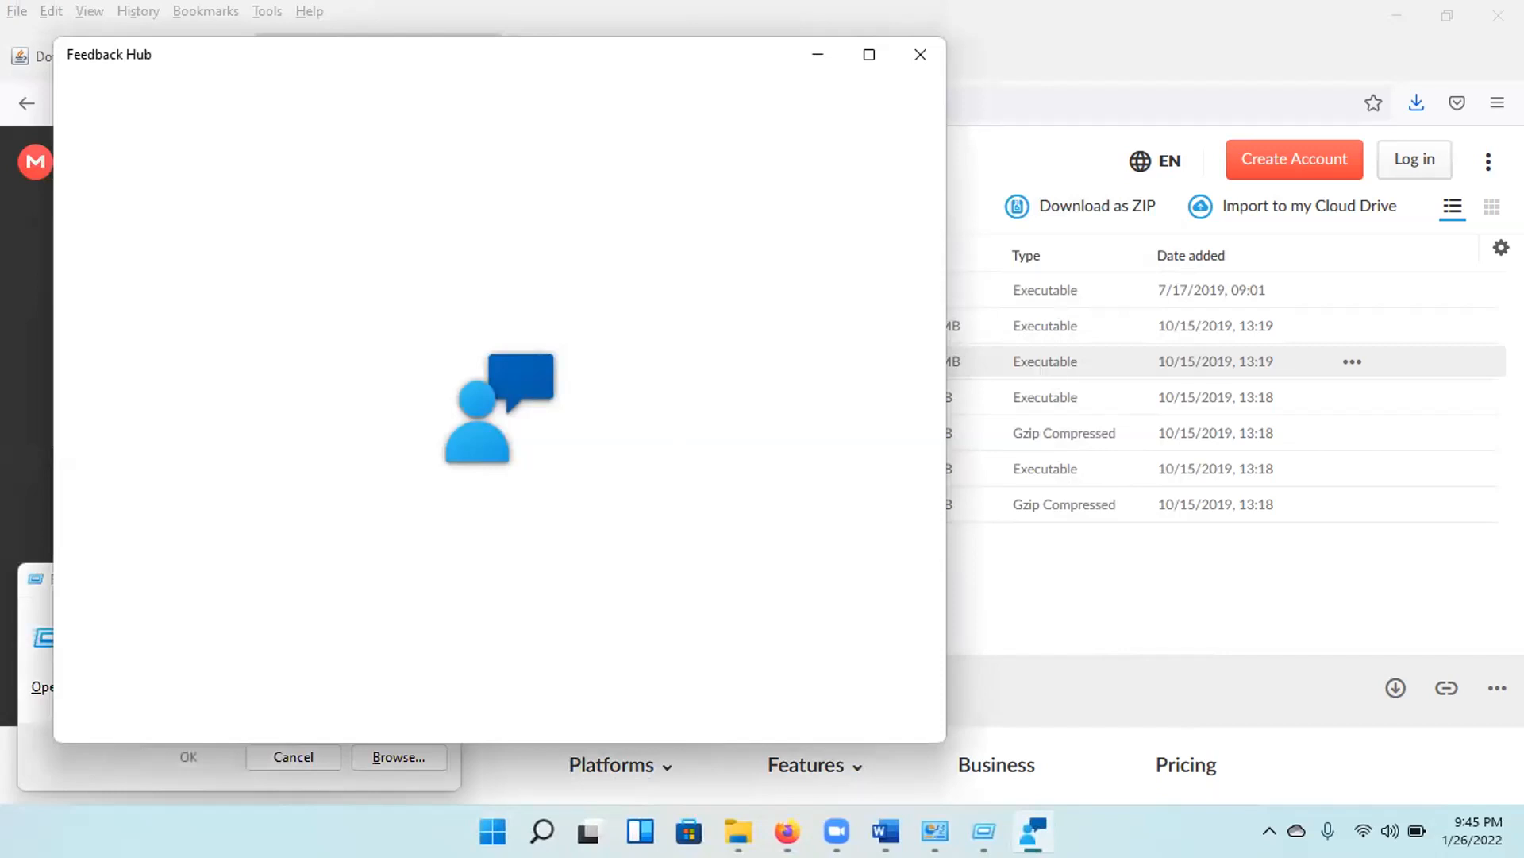
{"action": "key", "text": "alt+F4"}
{"action": "type", "text": "cmd"}
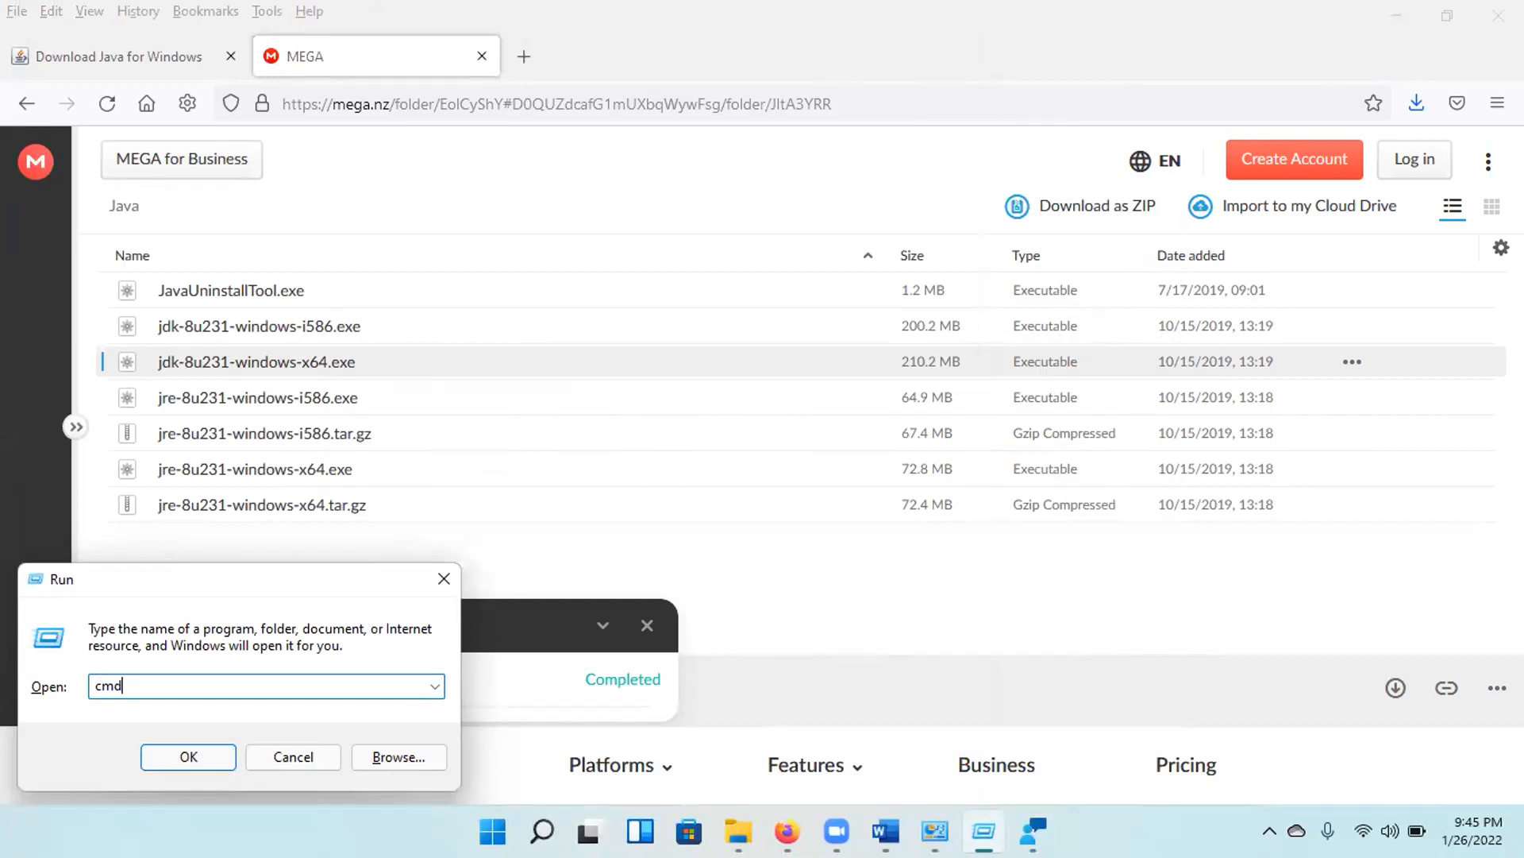
{"action": "left_click", "coordinate": [197, 751]}
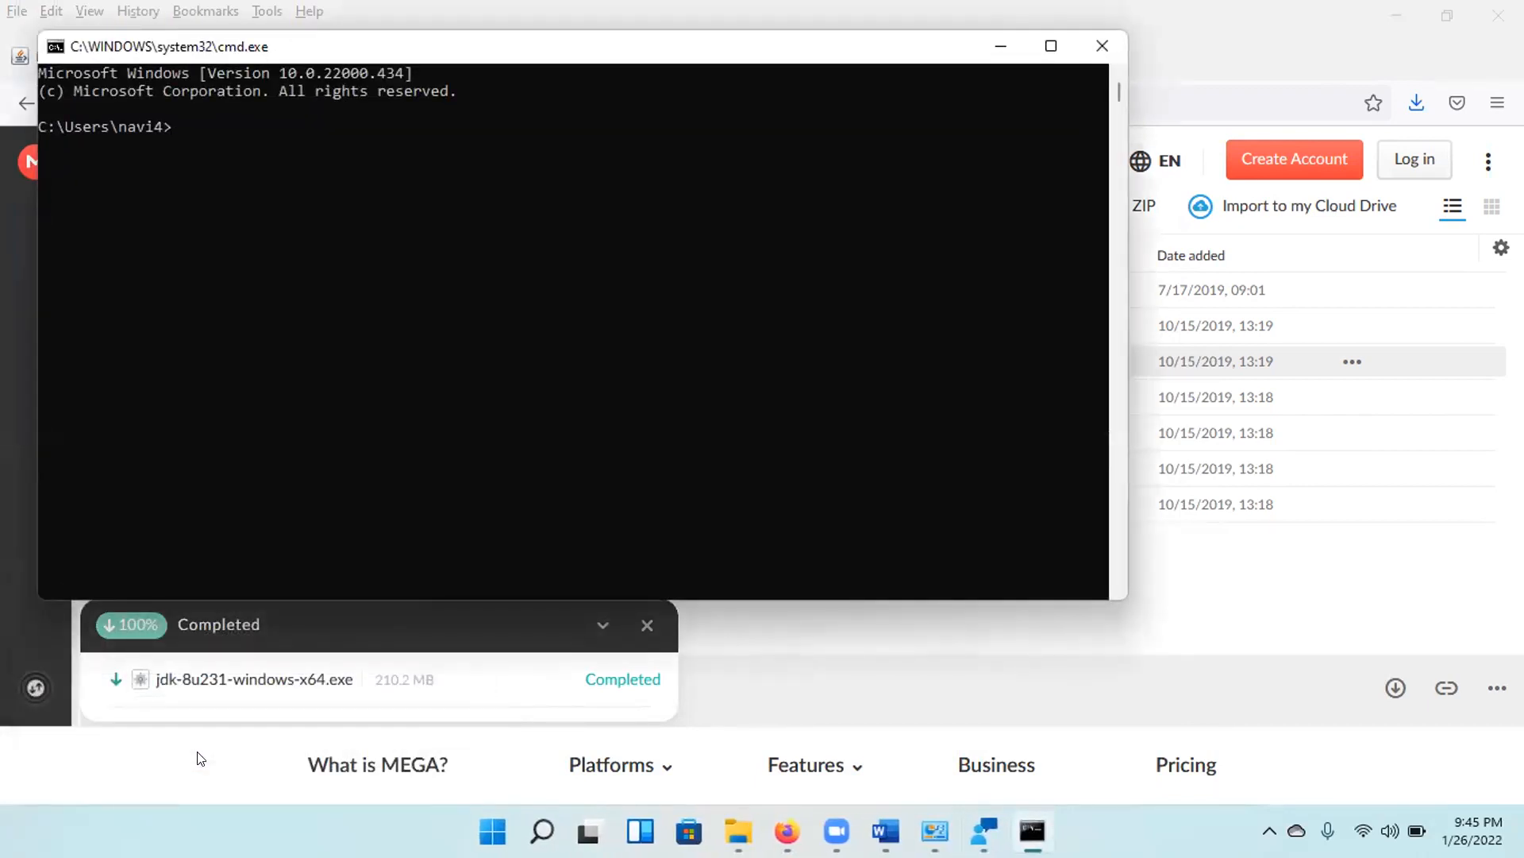
Check the installed Java version with the command java -version.
{"action": "type", "text": "java -"}
{"action": "key", "text": "BackSpace"}
{"action": "type", "text": "-ver"}
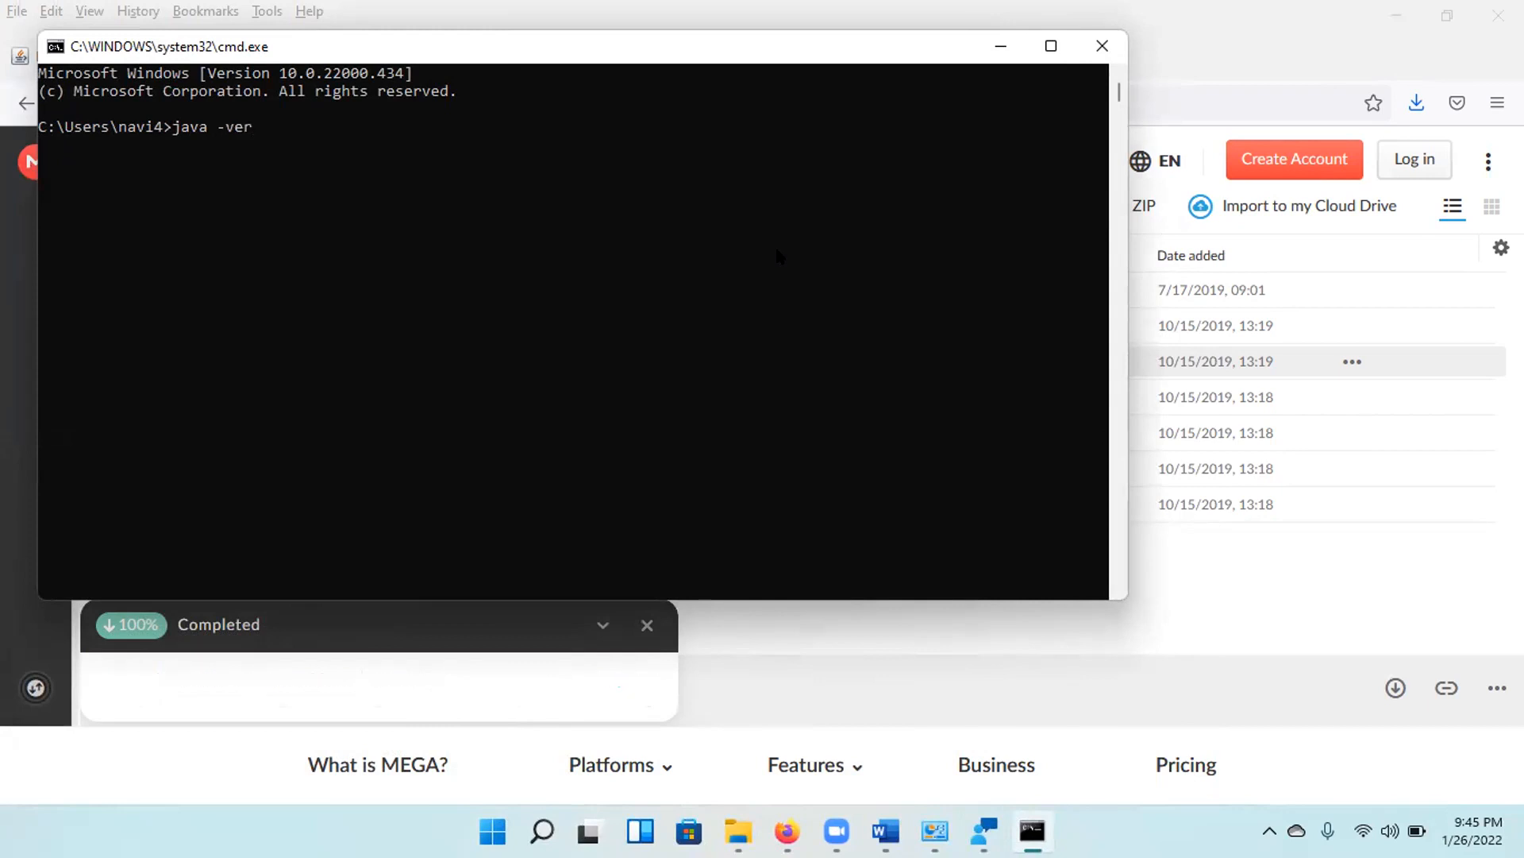
{"action": "type", "text": "sion"}
{"action": "key", "text": "Return"}
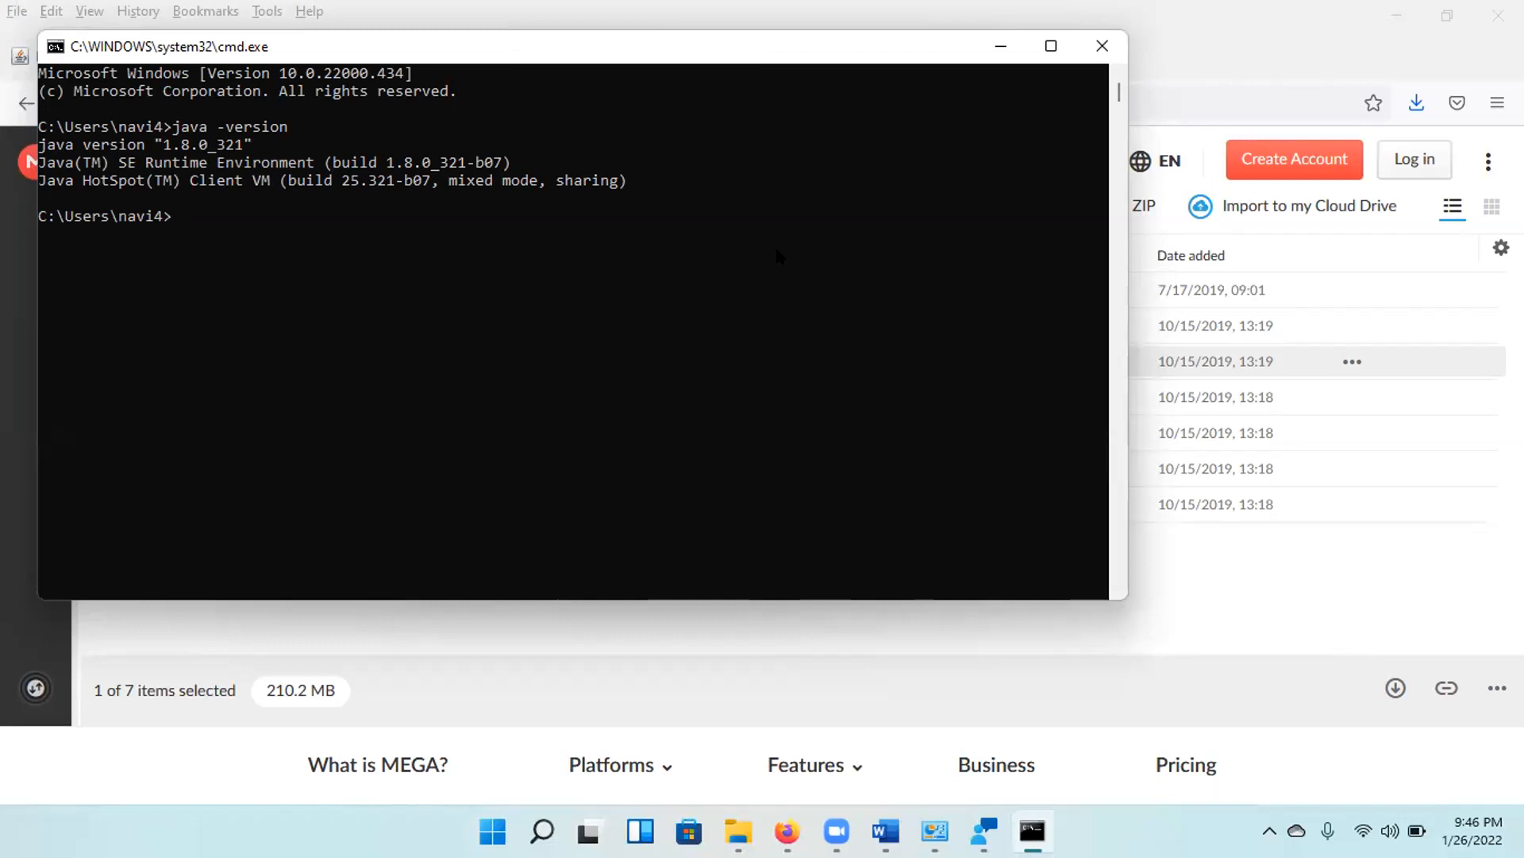
Browse in File Explorer to C:\Program Files\Java\jdk1.8.0_231\bin and select the folder's full path.
{"action": "mouse_move", "coordinate": [738, 832]}
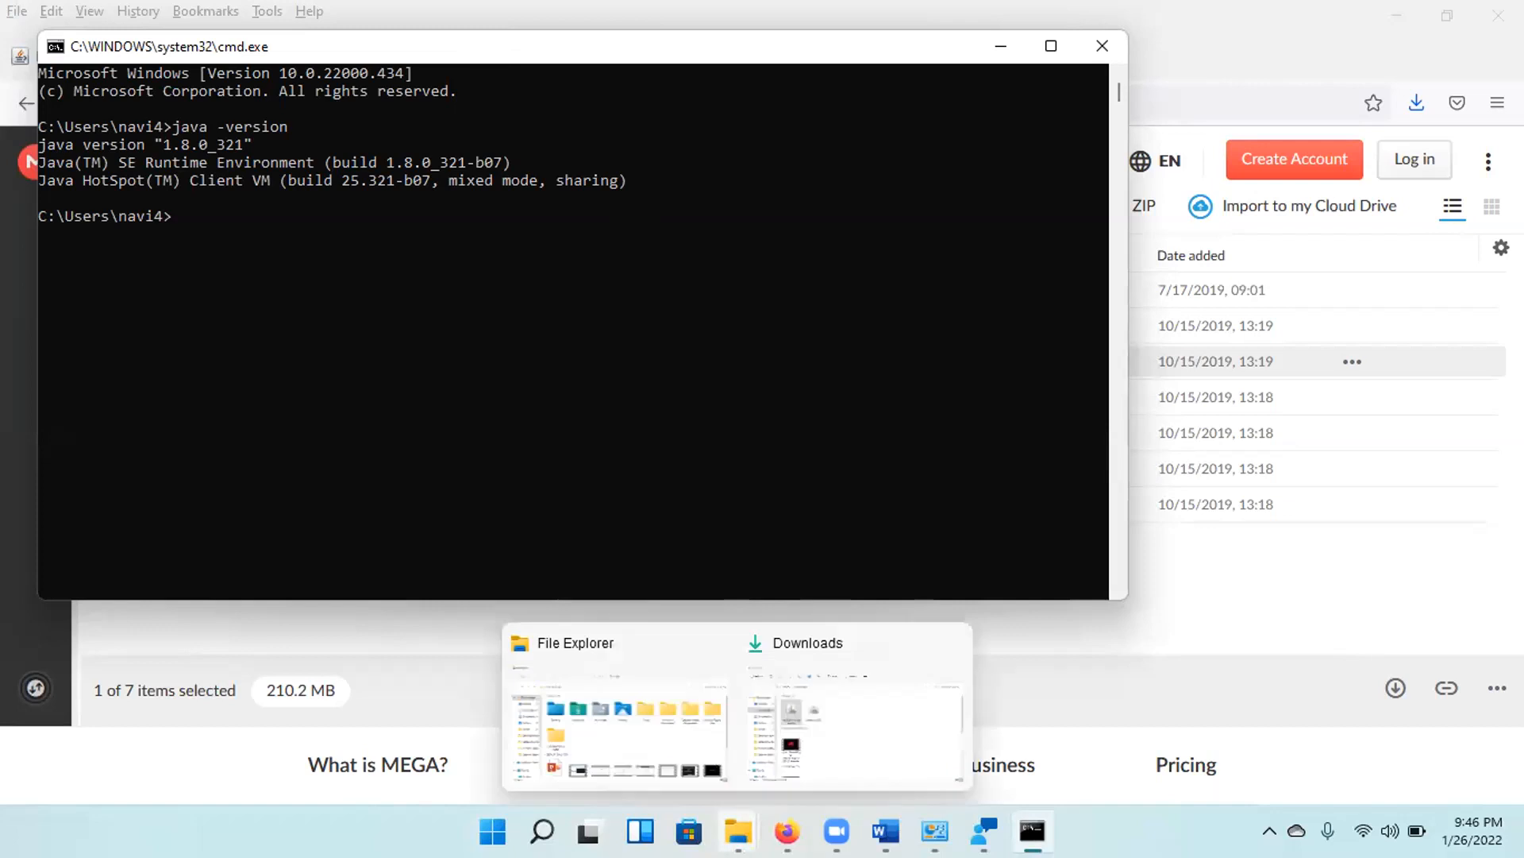
{"action": "left_click", "coordinate": [683, 715]}
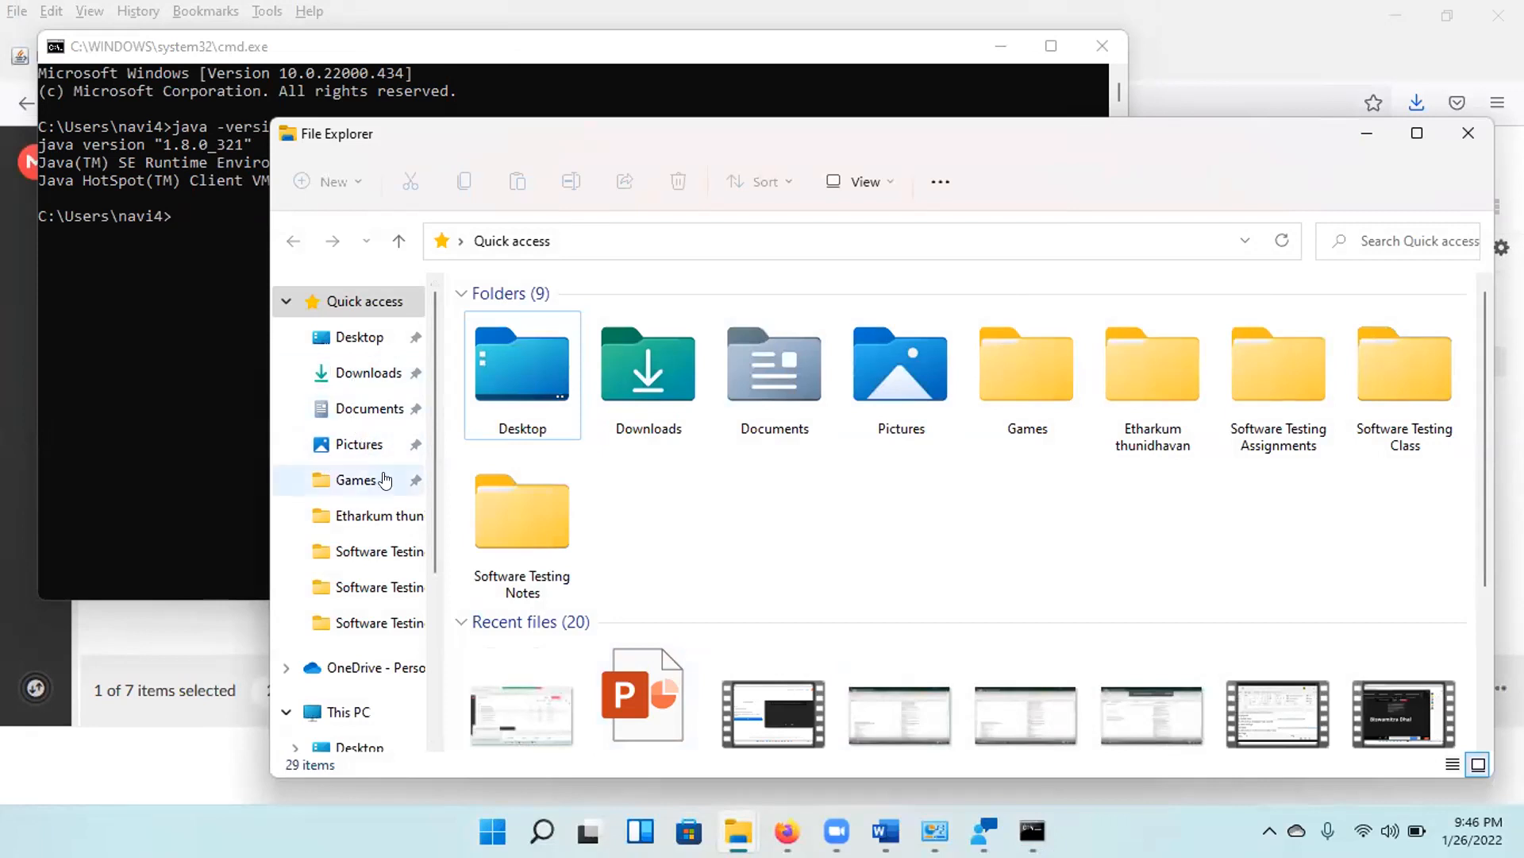
{"action": "scroll", "coordinate": [377, 485], "scroll_direction": "down", "scroll_amount": 1}
{"action": "scroll", "coordinate": [401, 532], "scroll_direction": "down", "scroll_amount": 1}
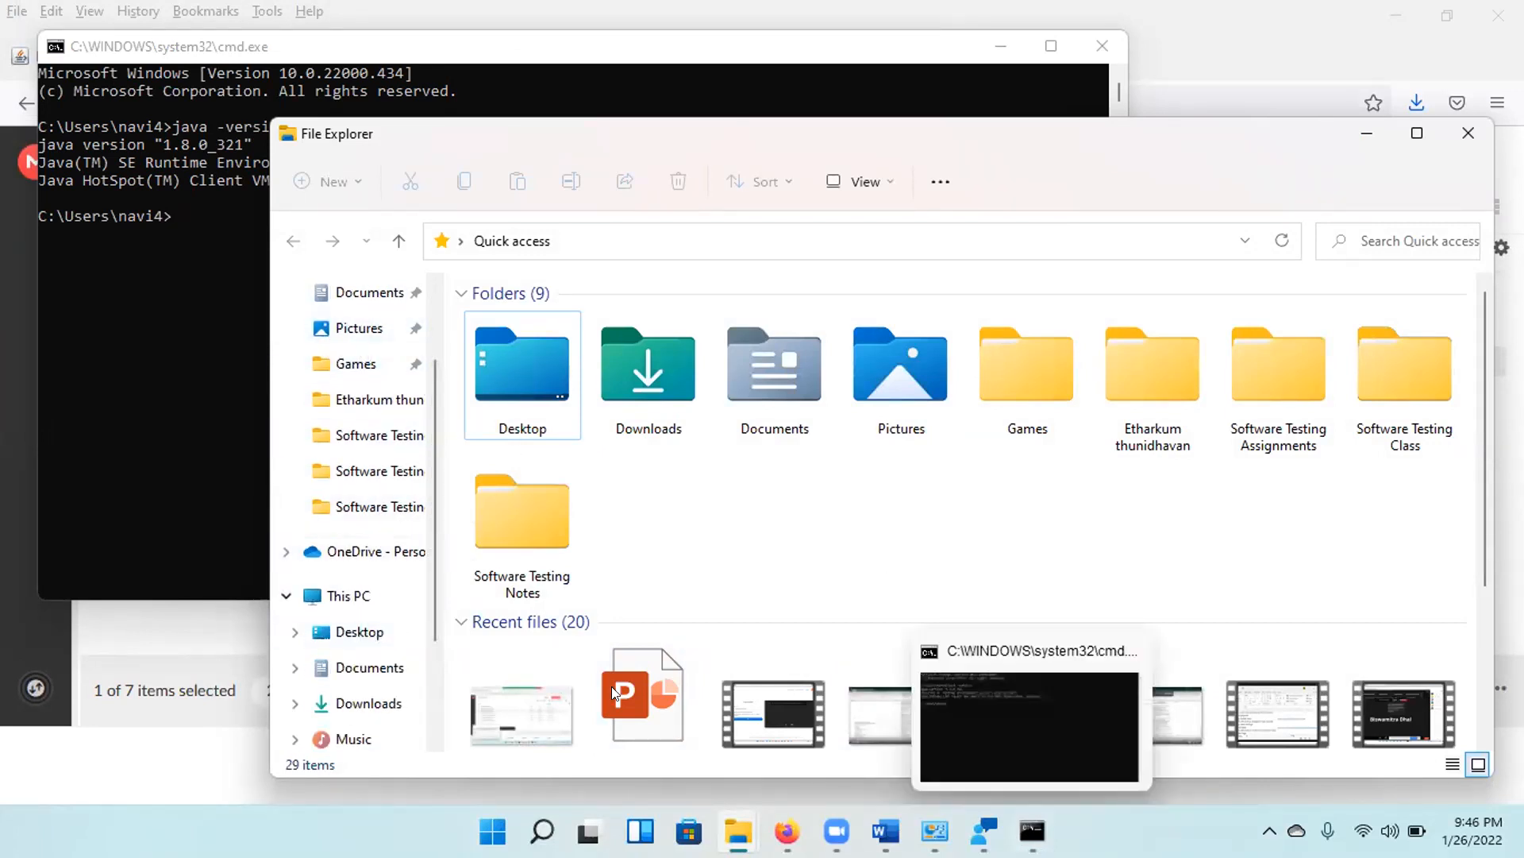
{"action": "left_click", "coordinate": [336, 594]}
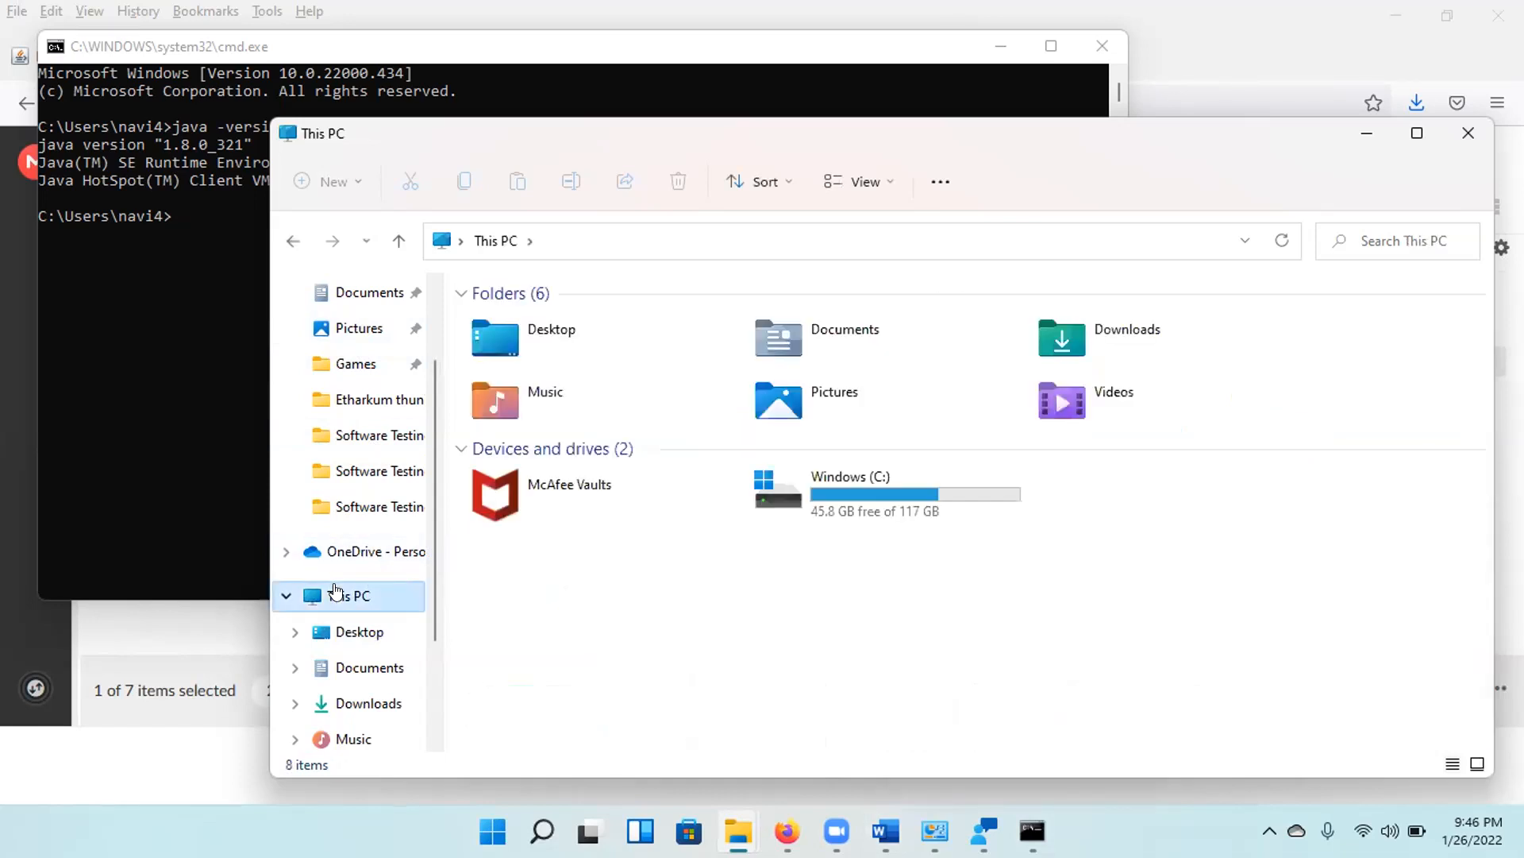
{"action": "double_click", "coordinate": [846, 477]}
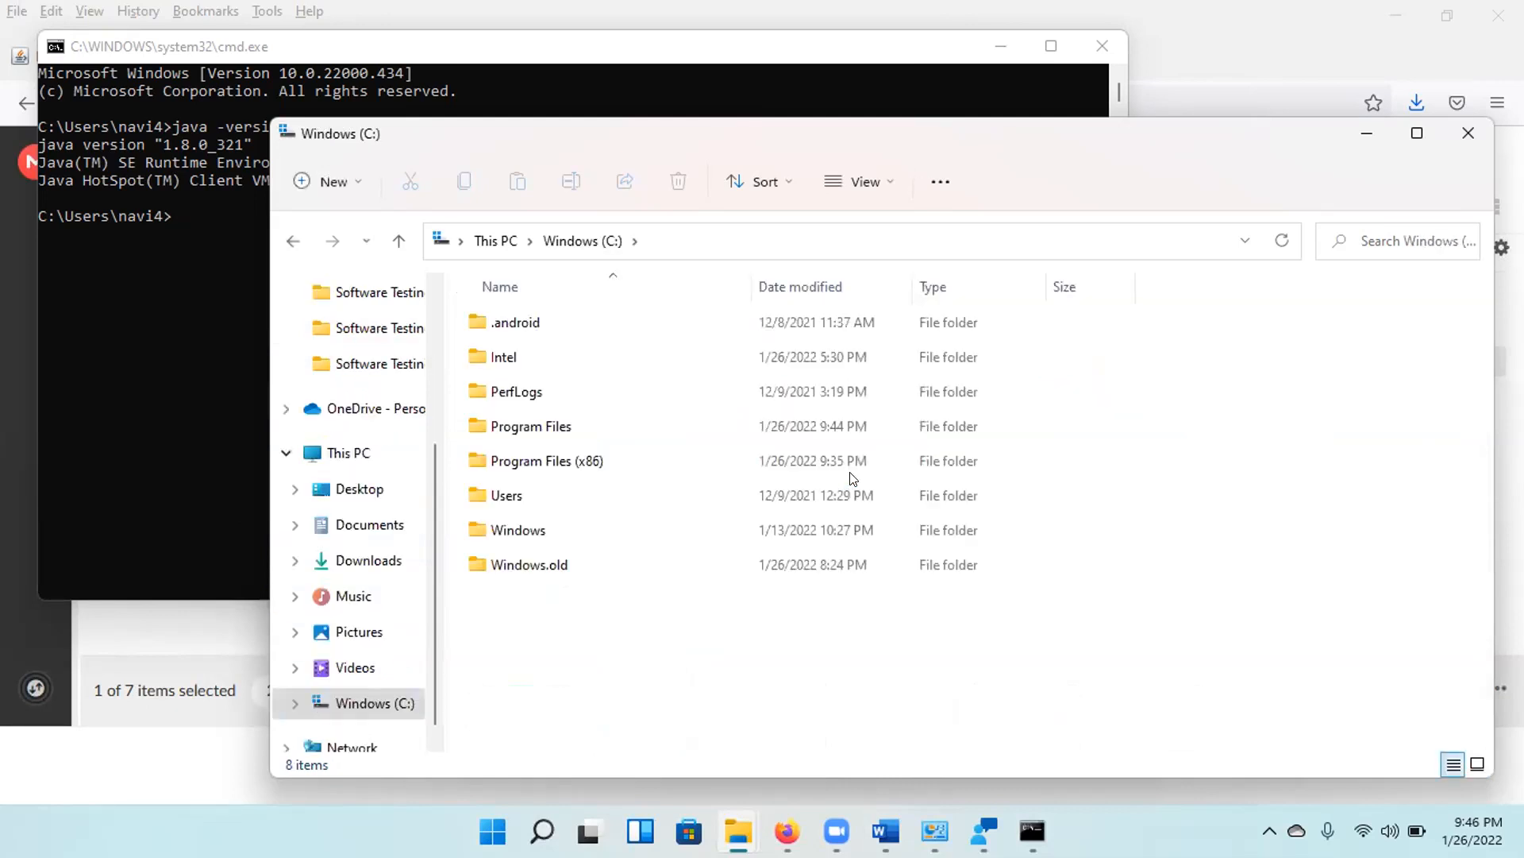
{"action": "left_click", "coordinate": [532, 415]}
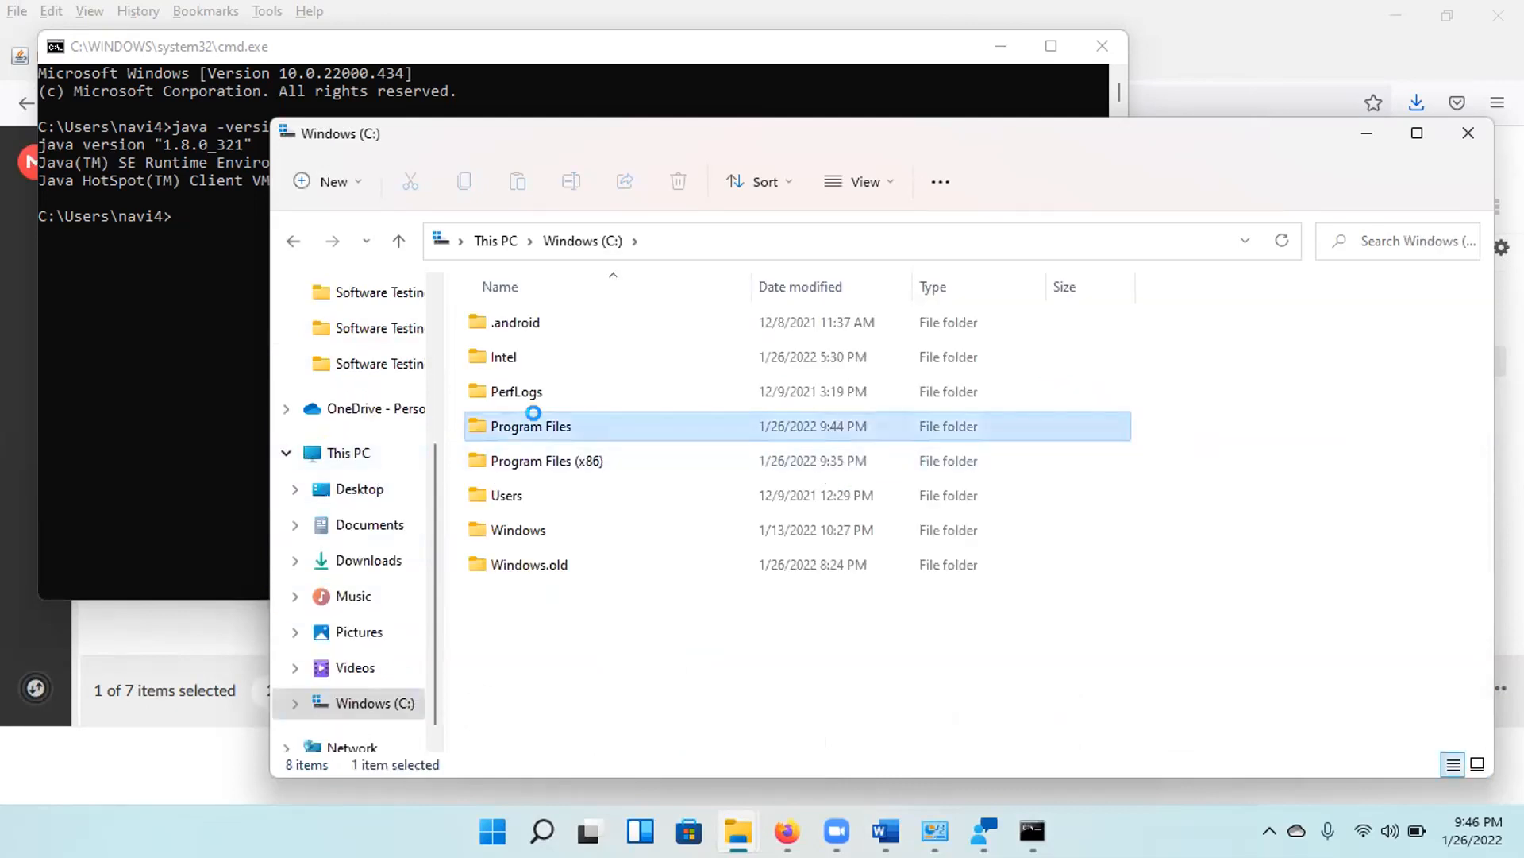
{"action": "double_click", "coordinate": [512, 422]}
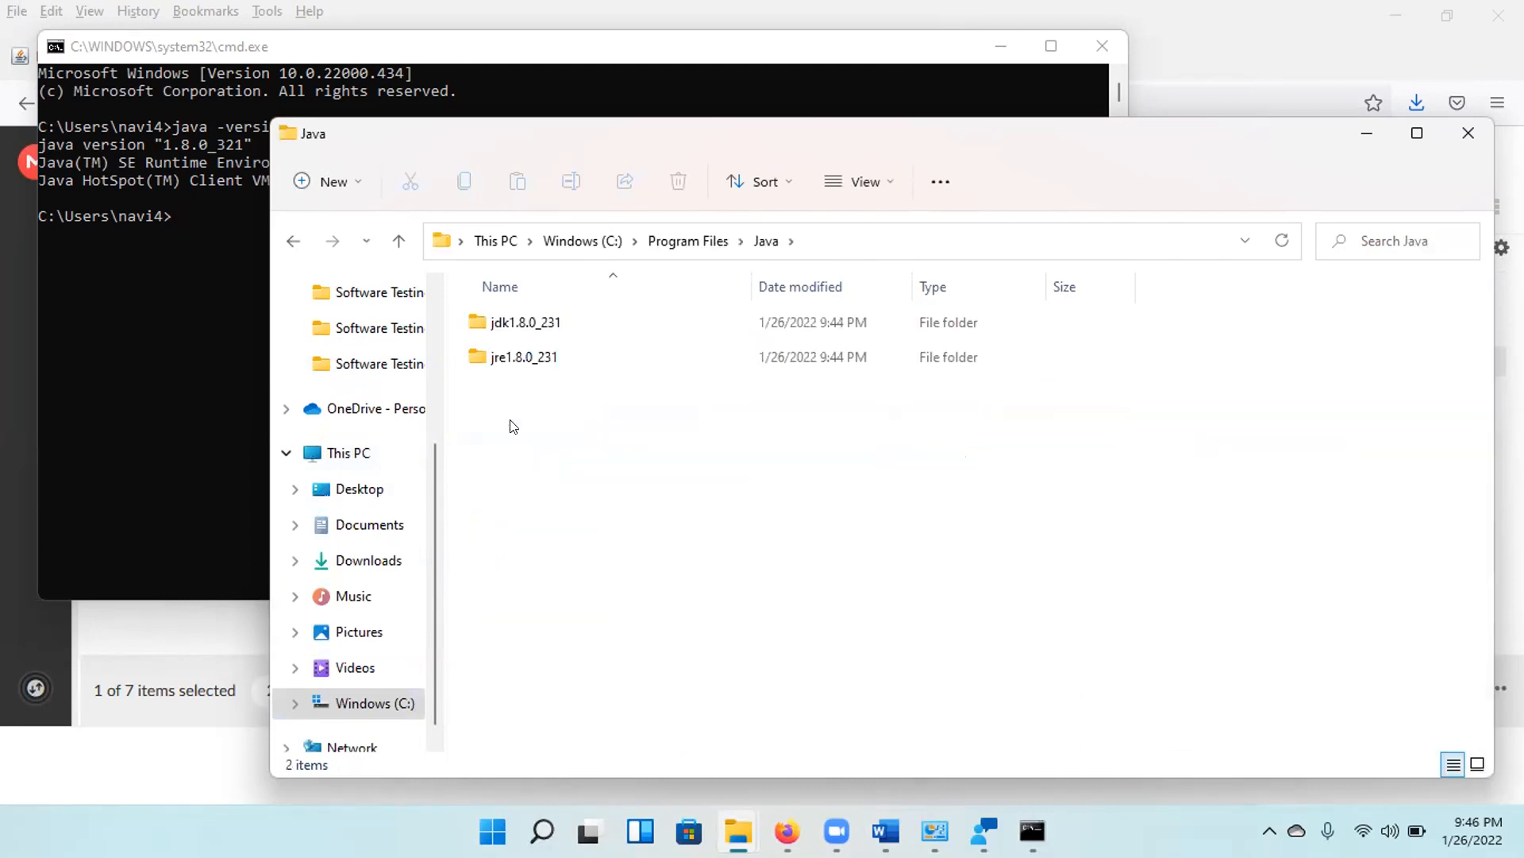
{"action": "double_click", "coordinate": [527, 323]}
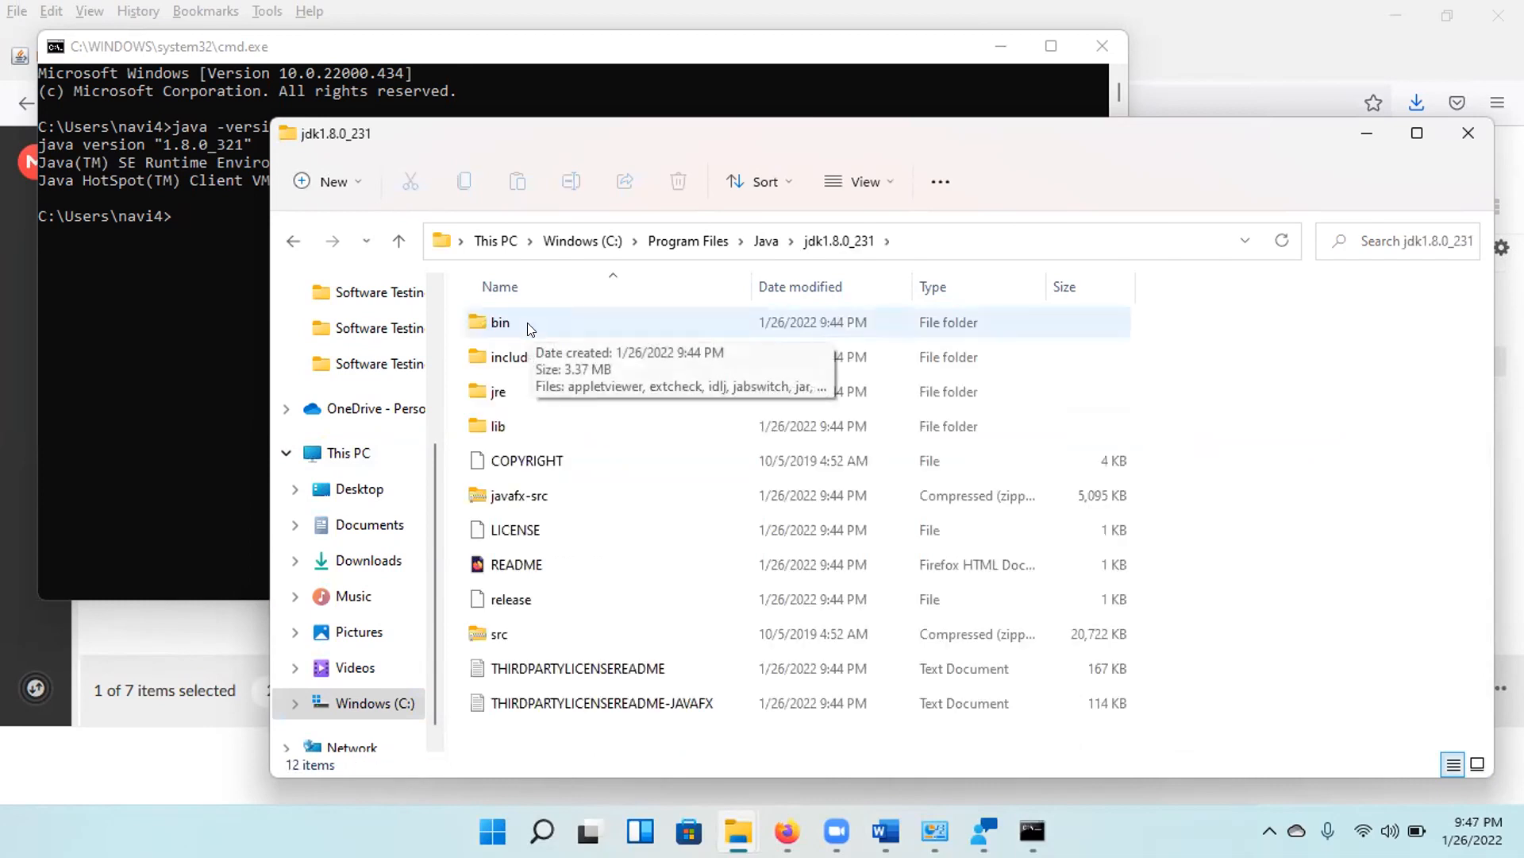
{"action": "double_click", "coordinate": [524, 326]}
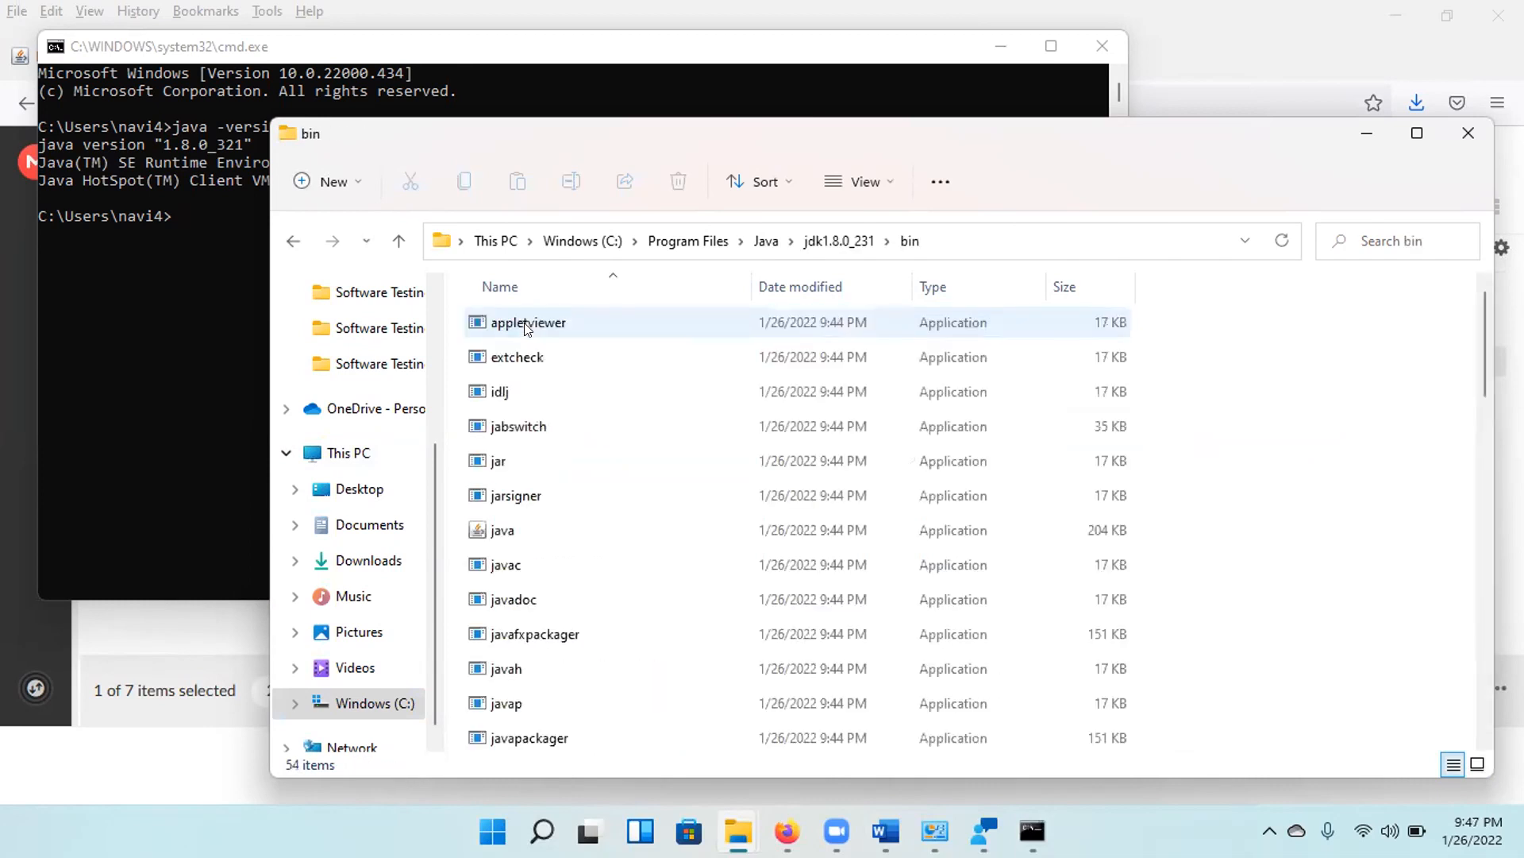
{"action": "left_click", "coordinate": [961, 232]}
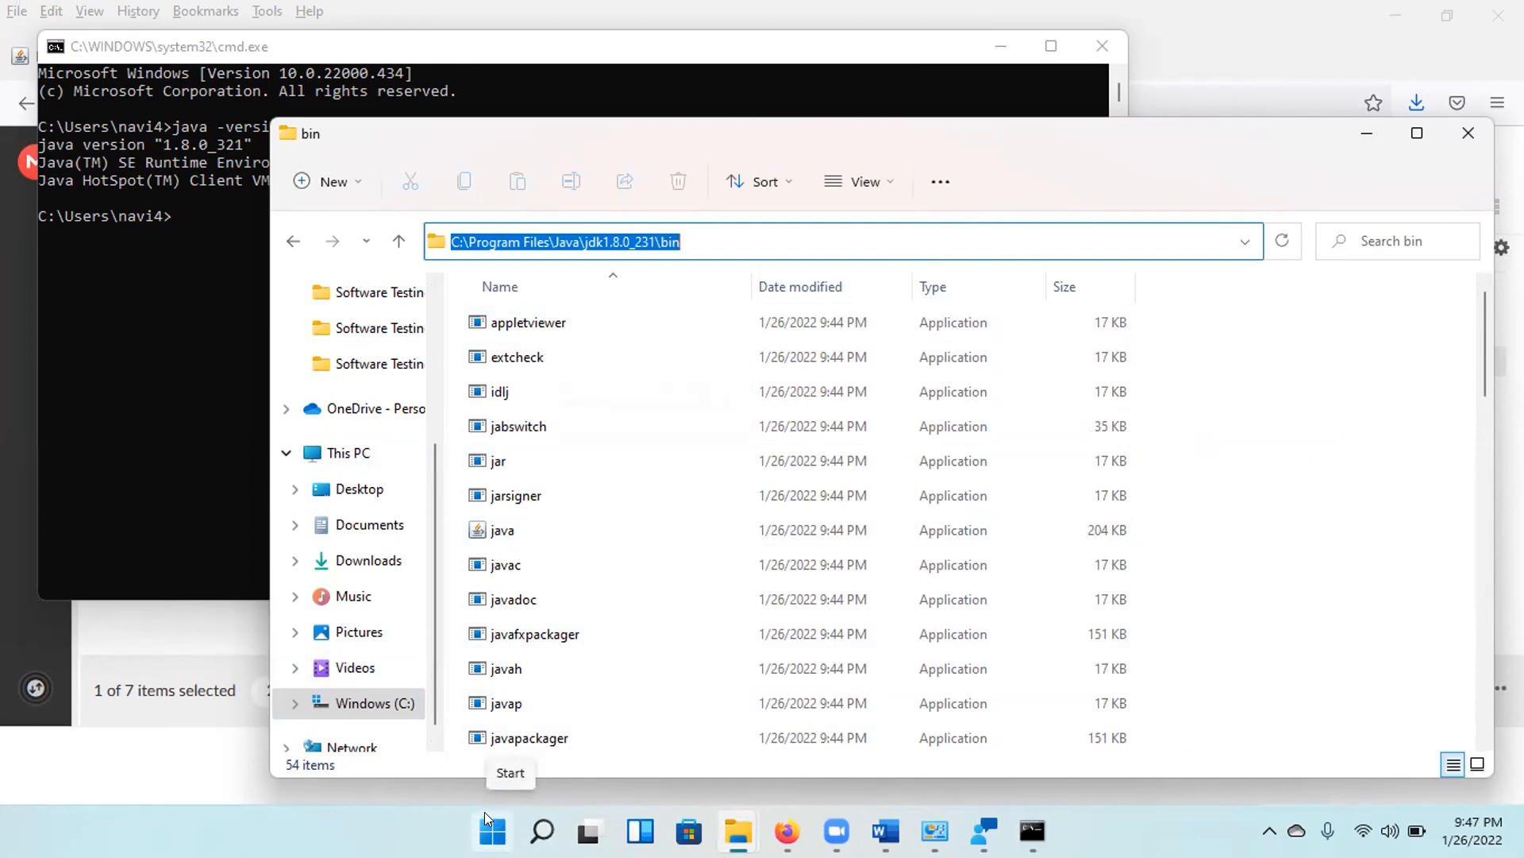
{"action": "left_click", "coordinate": [543, 831]}
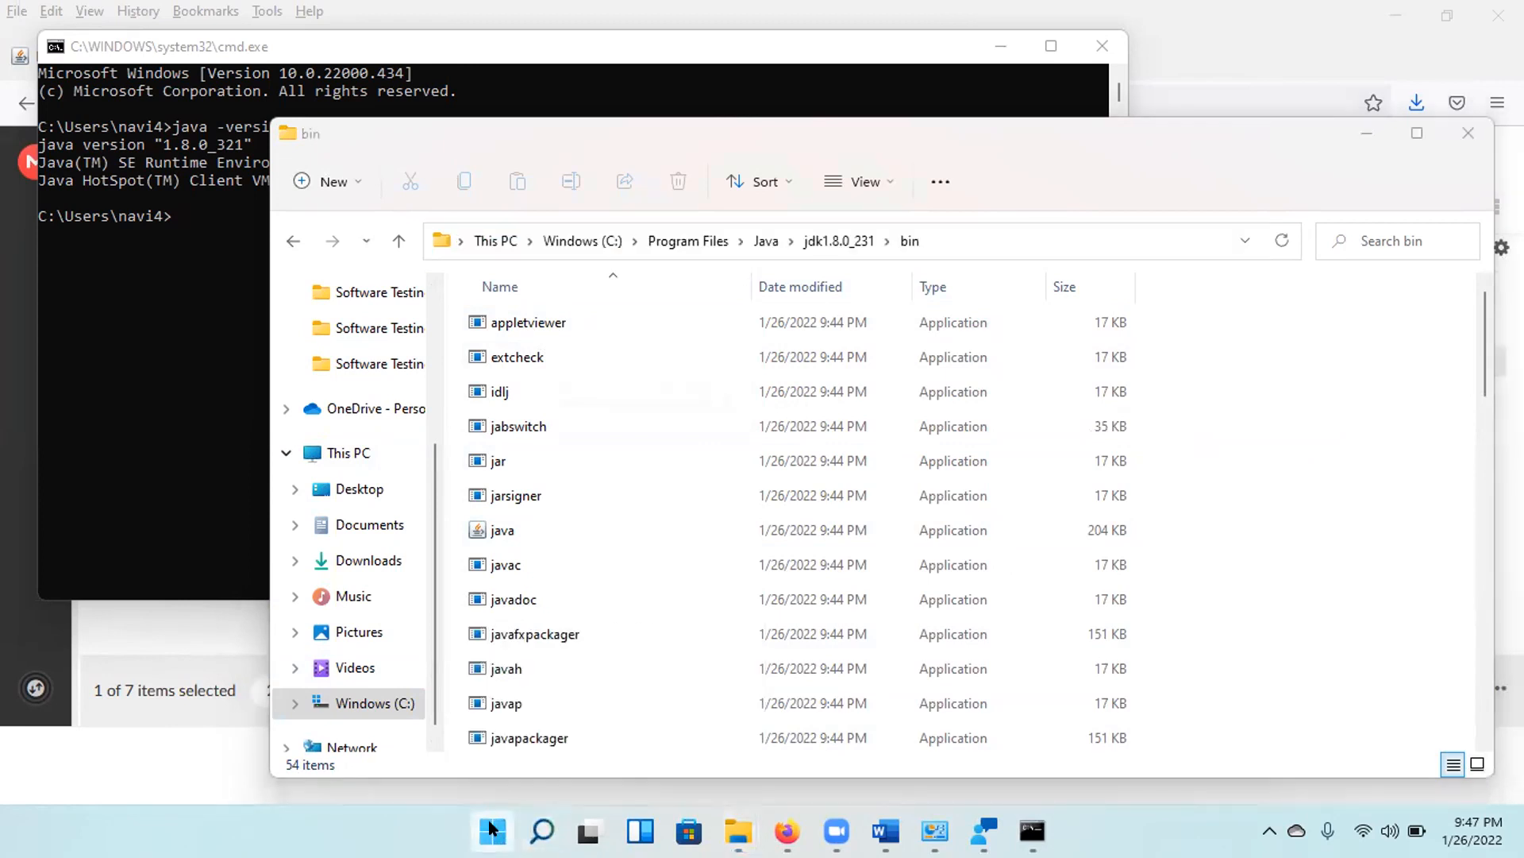
{"action": "left_click", "coordinate": [492, 830]}
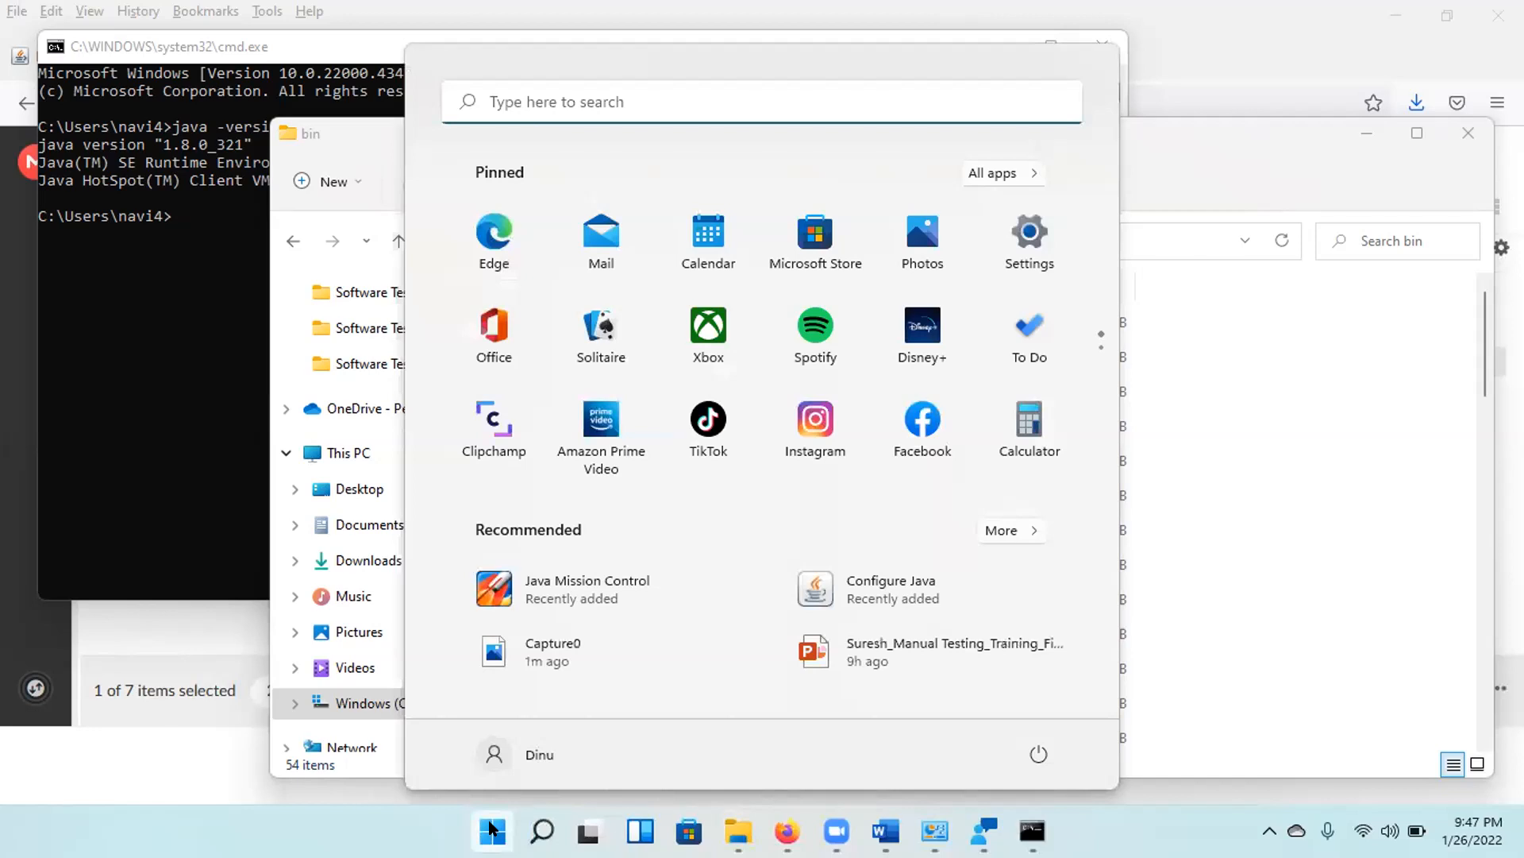
{"action": "left_click", "coordinate": [492, 830]}
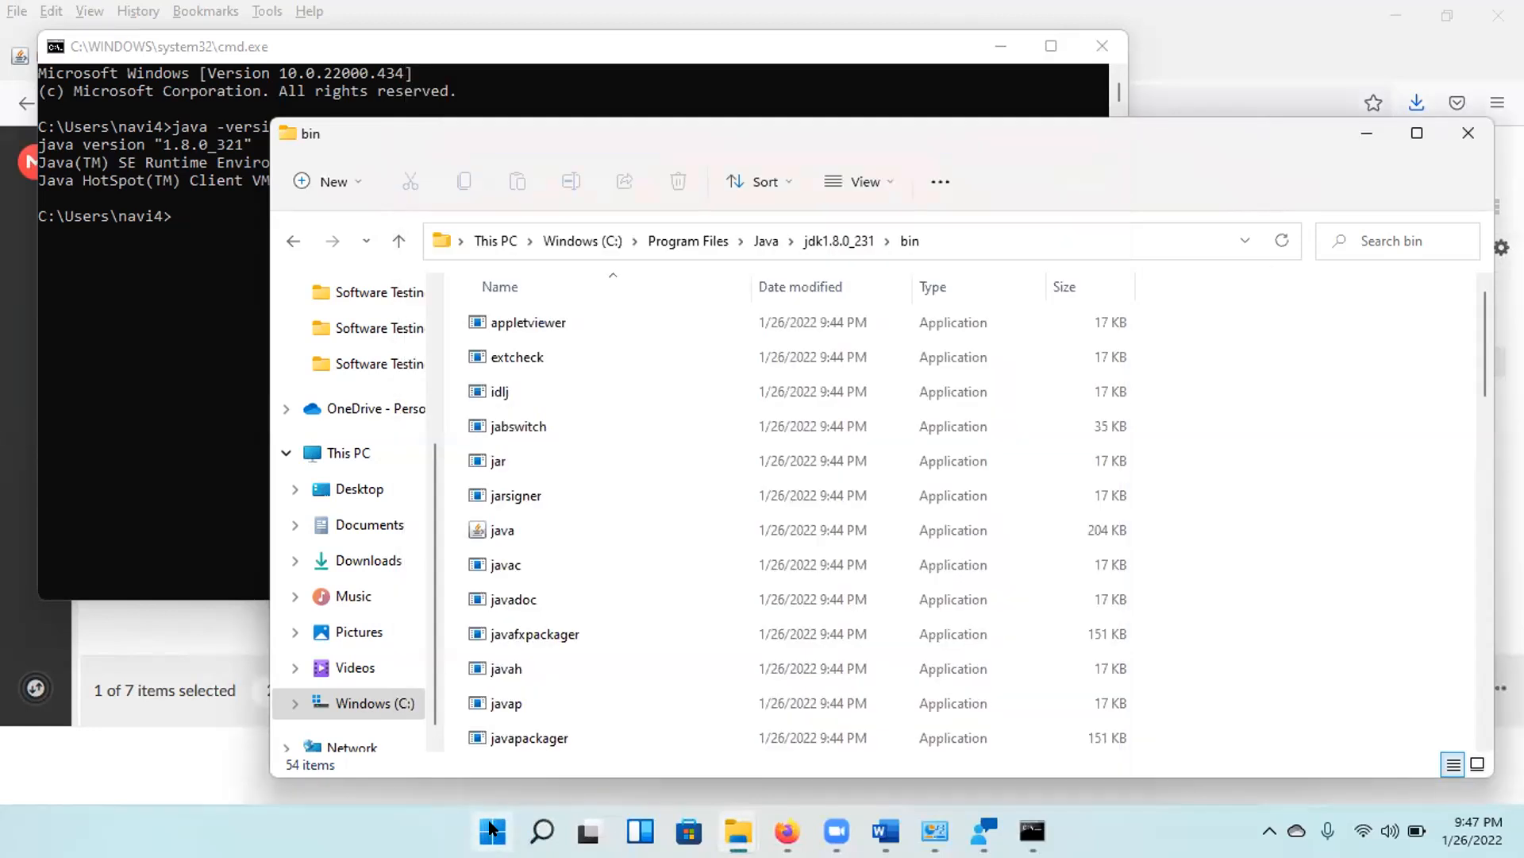
{"action": "left_click", "coordinate": [493, 830]}
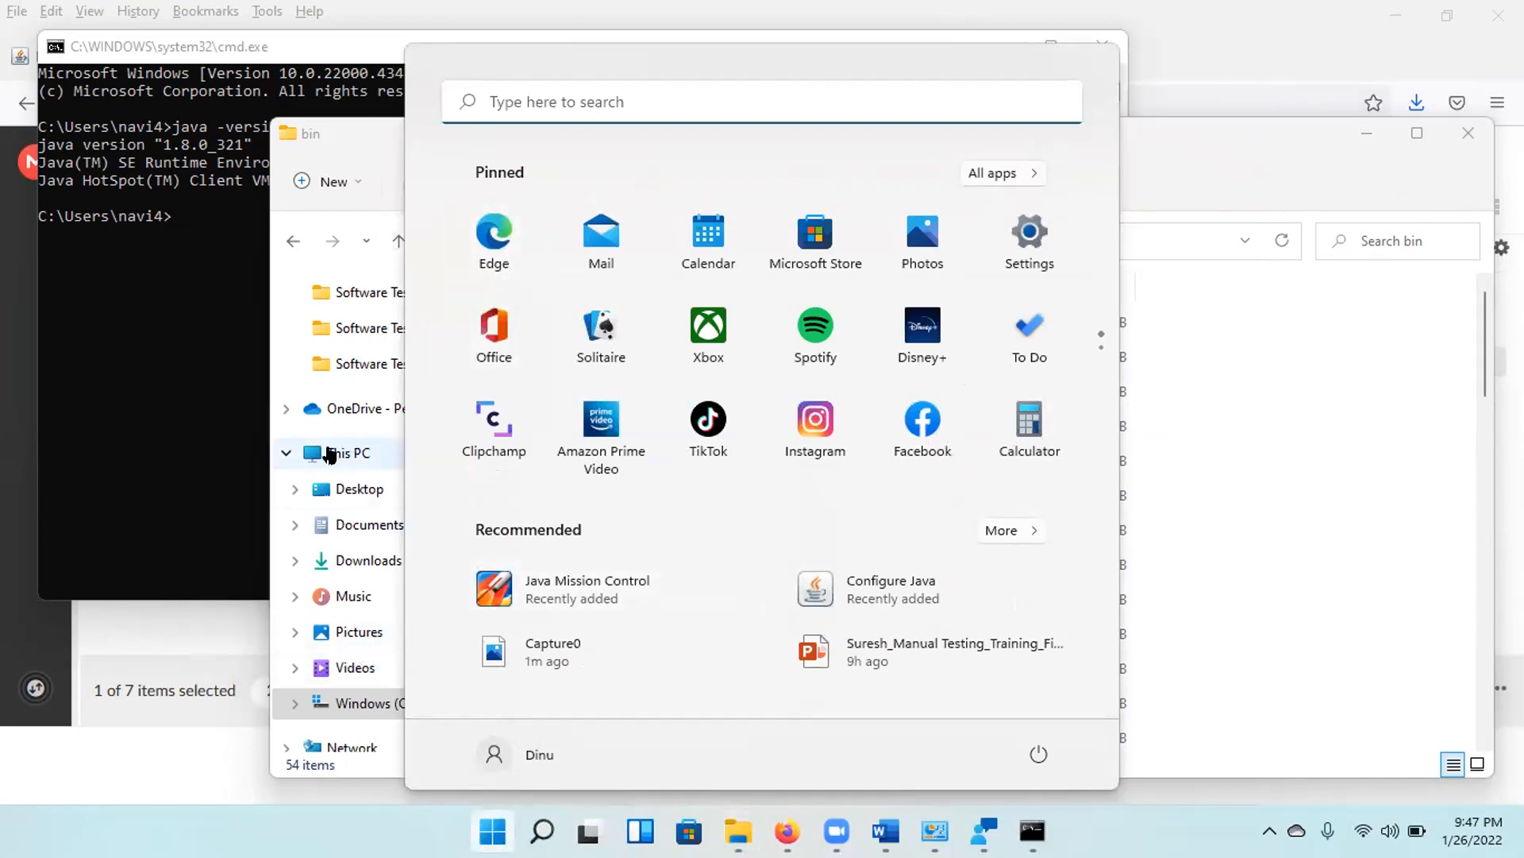
{"action": "left_click", "coordinate": [330, 454]}
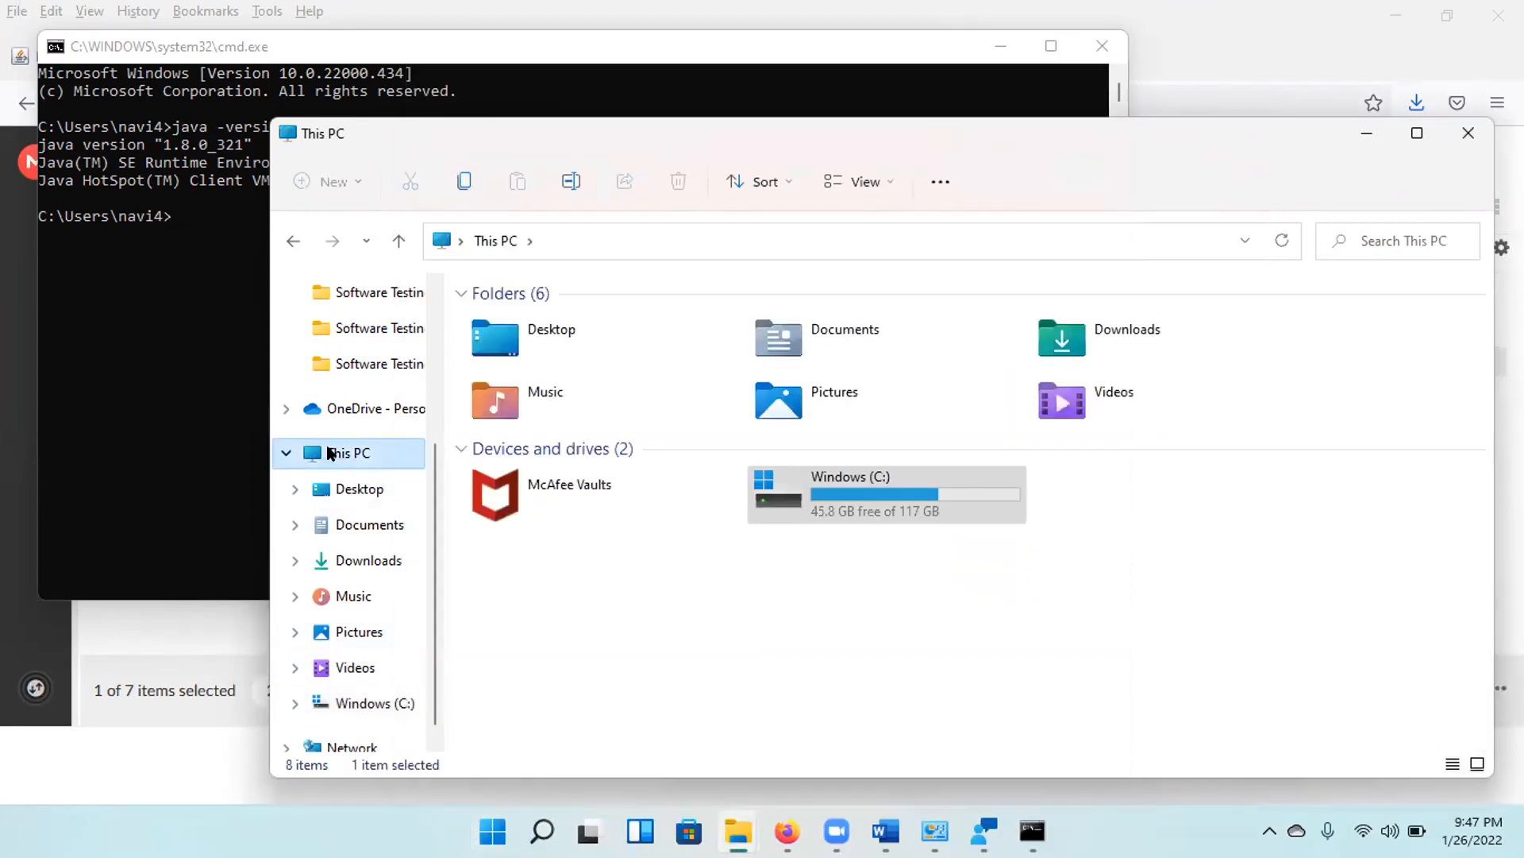
{"action": "right_click", "coordinate": [330, 455]}
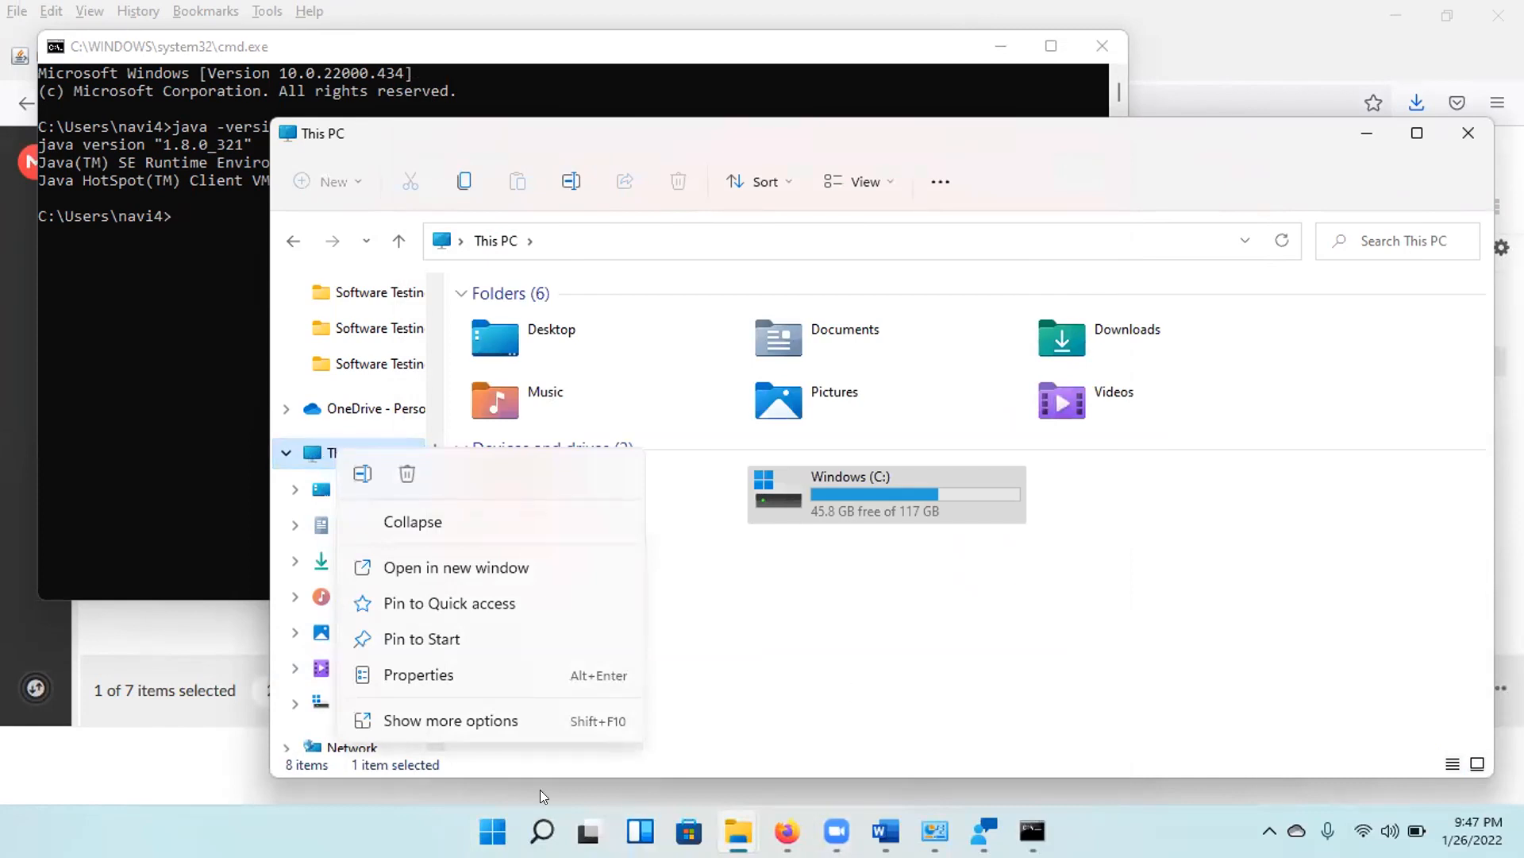
Search Windows for "environment" and bring up System Properties for editing the system environment variables.
{"action": "left_click", "coordinate": [493, 830]}
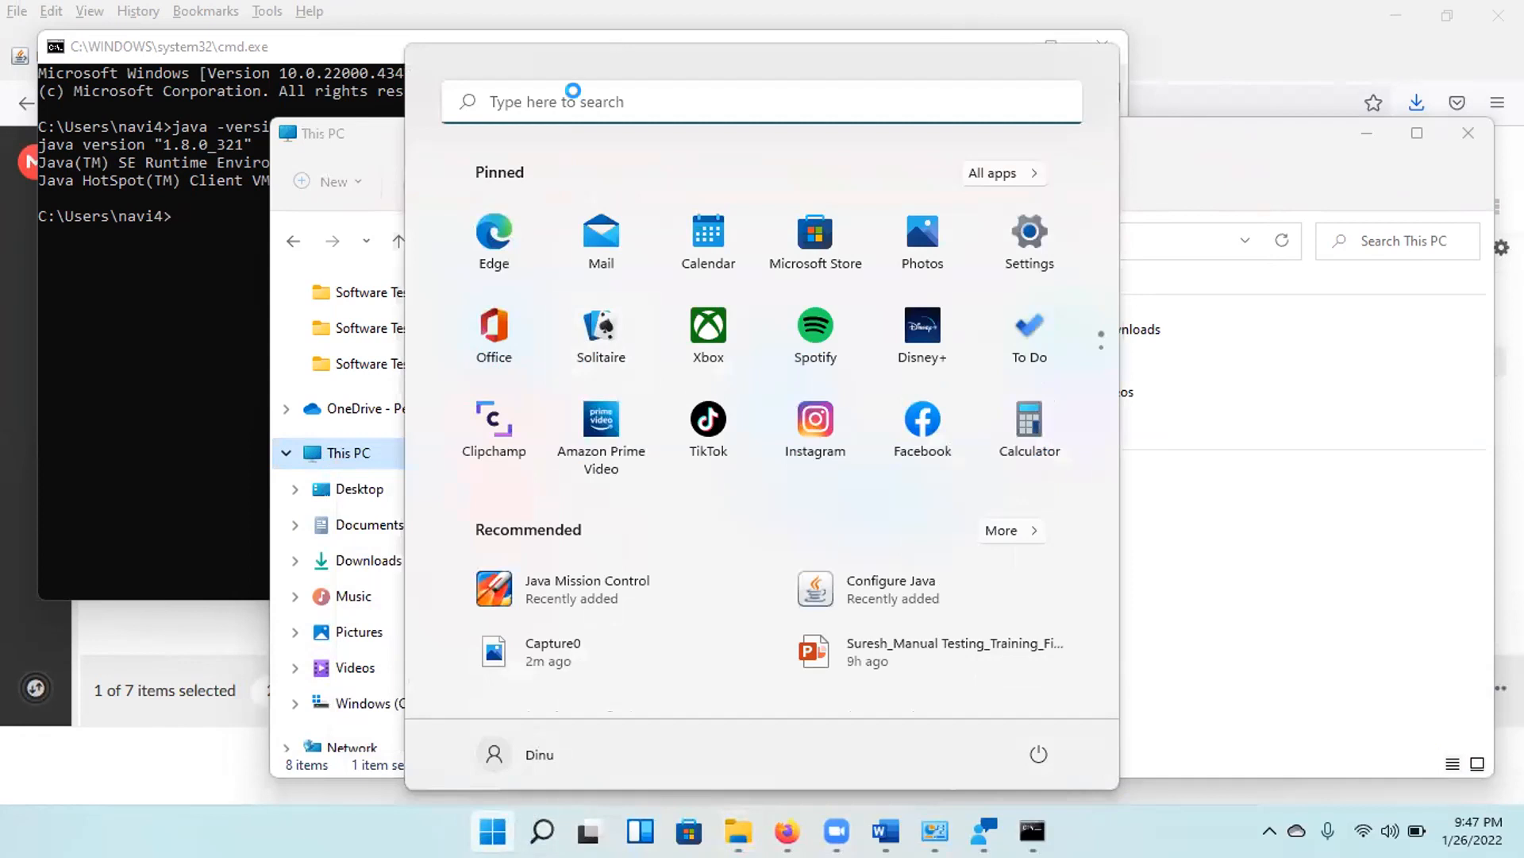
{"action": "left_click", "coordinate": [573, 90]}
{"action": "type", "text": "environment"}
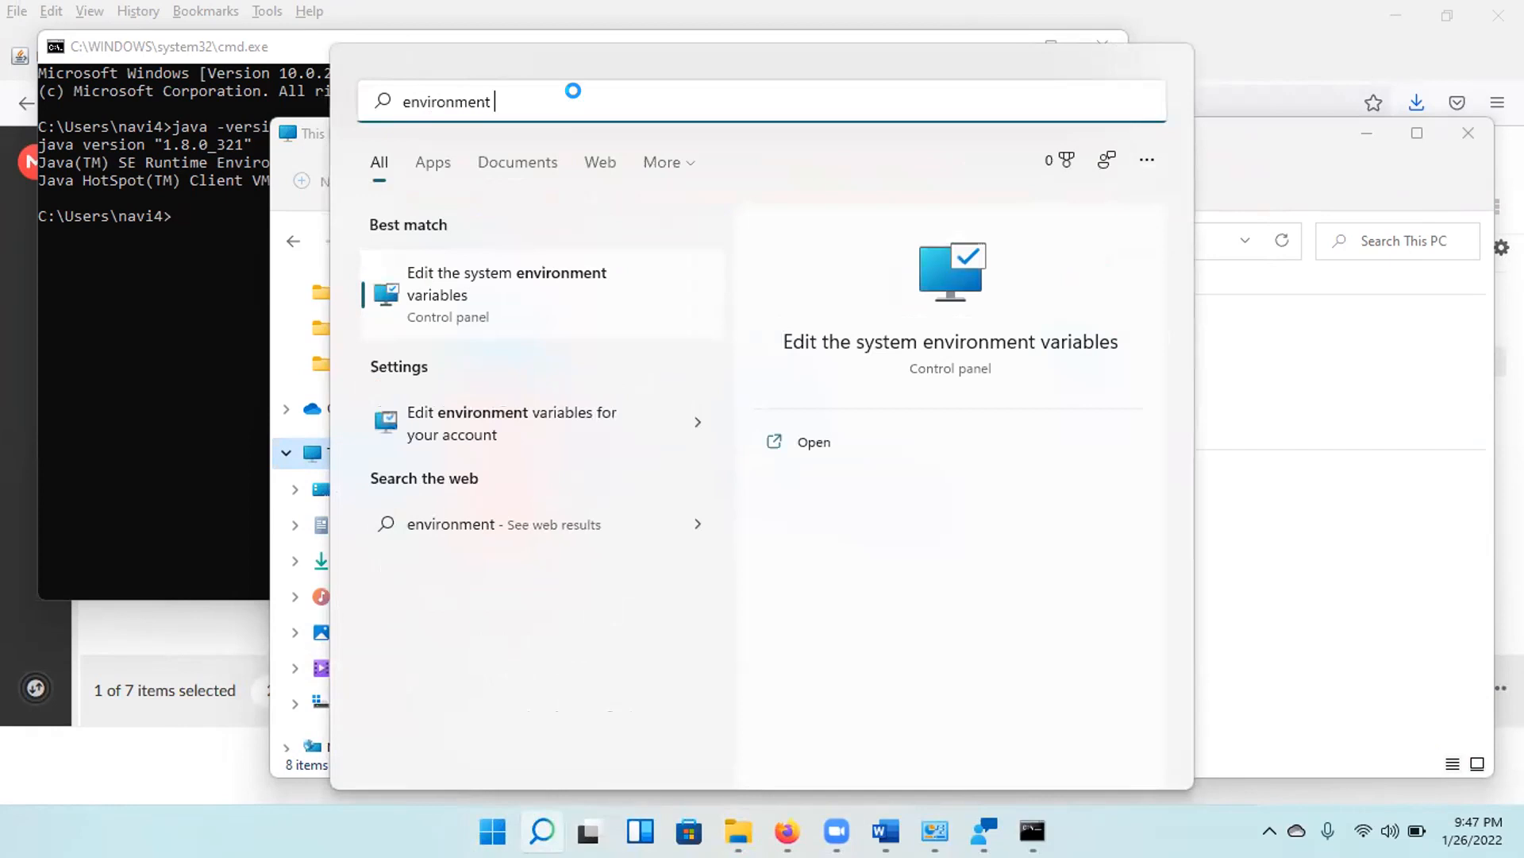
{"action": "left_click", "coordinate": [429, 279]}
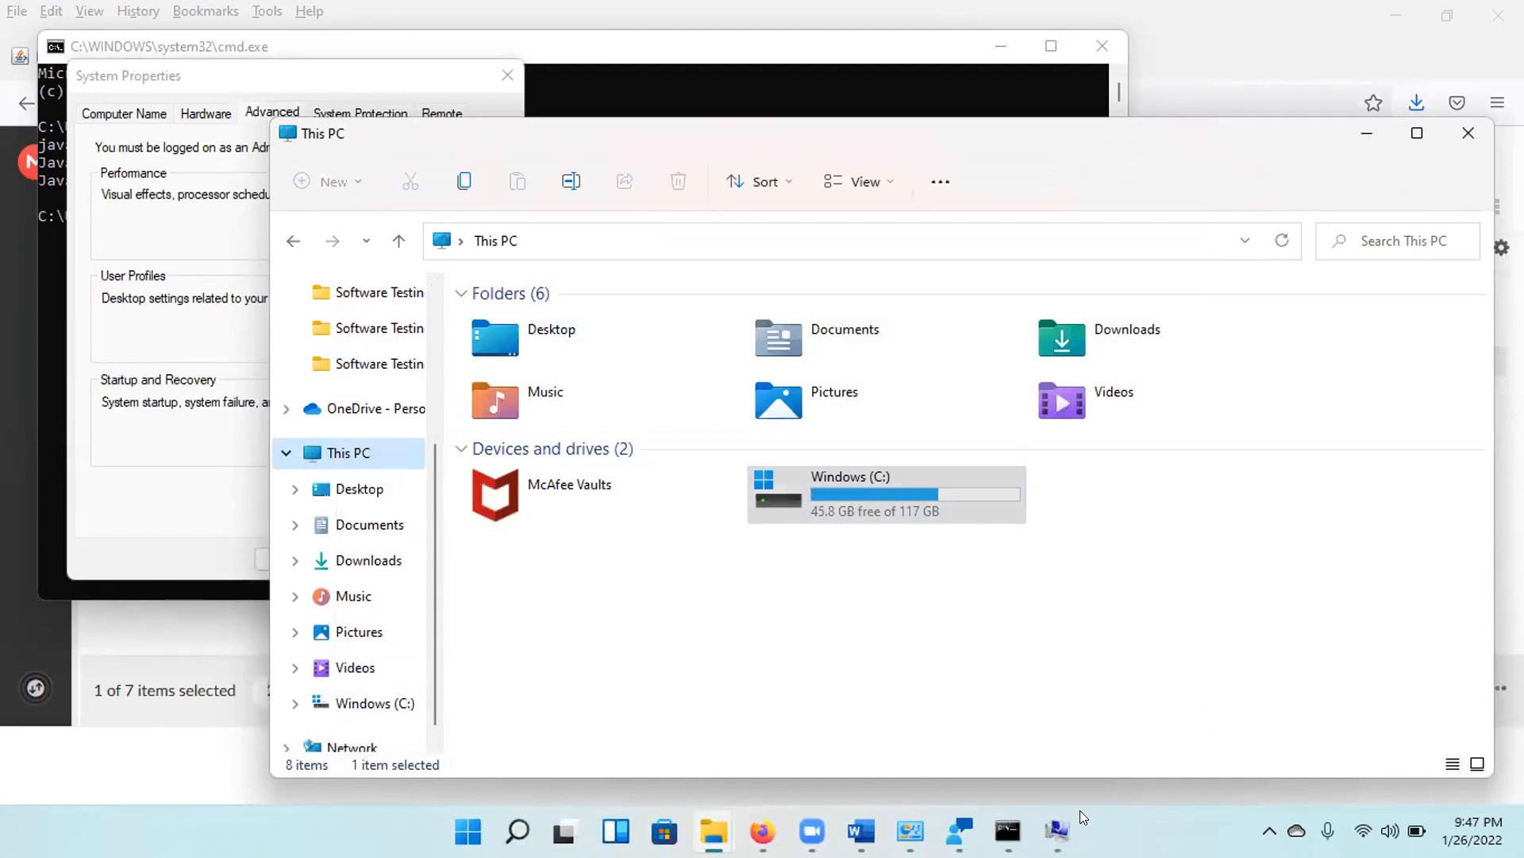
{"action": "left_click", "coordinate": [1057, 830]}
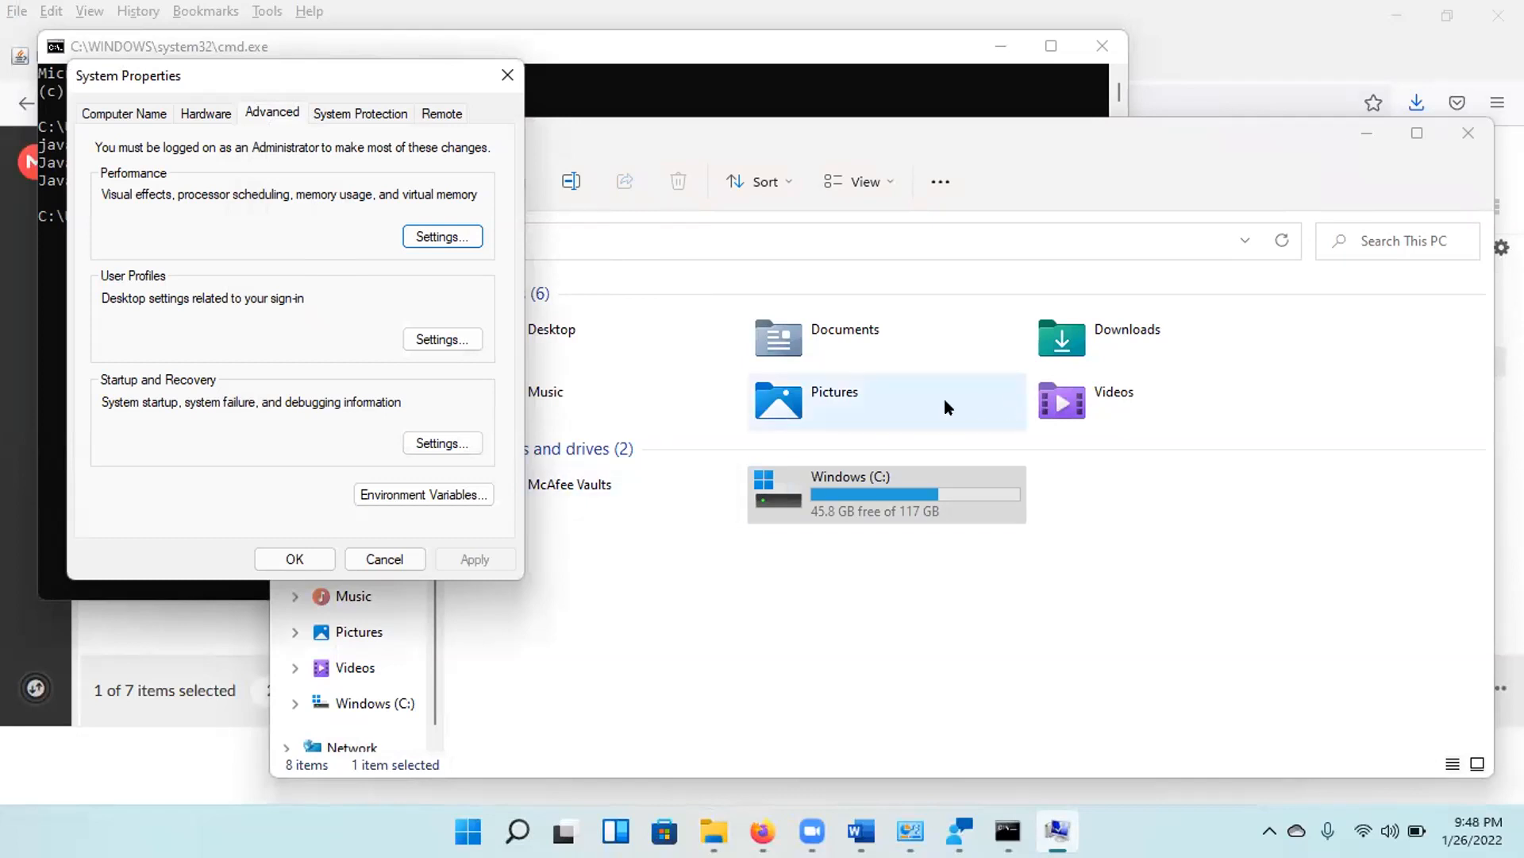
Replace the Oracle javapath entry in the system Path variable with C:\Program Files\Java\jdk1.8.0_231\bin and save the environment variables.
{"action": "left_click", "coordinate": [466, 493]}
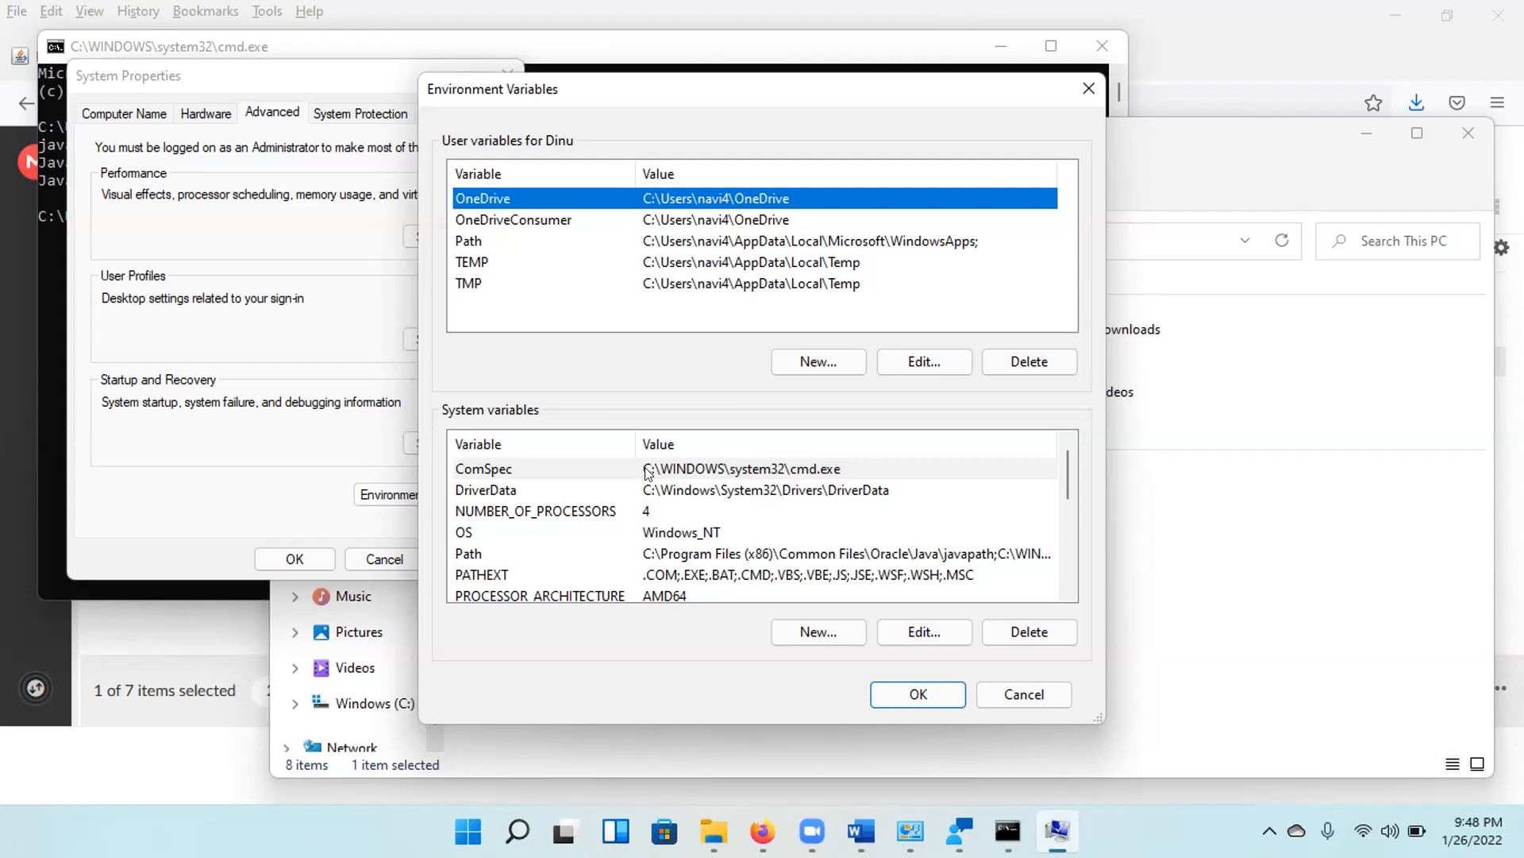
{"action": "left_click", "coordinate": [669, 477]}
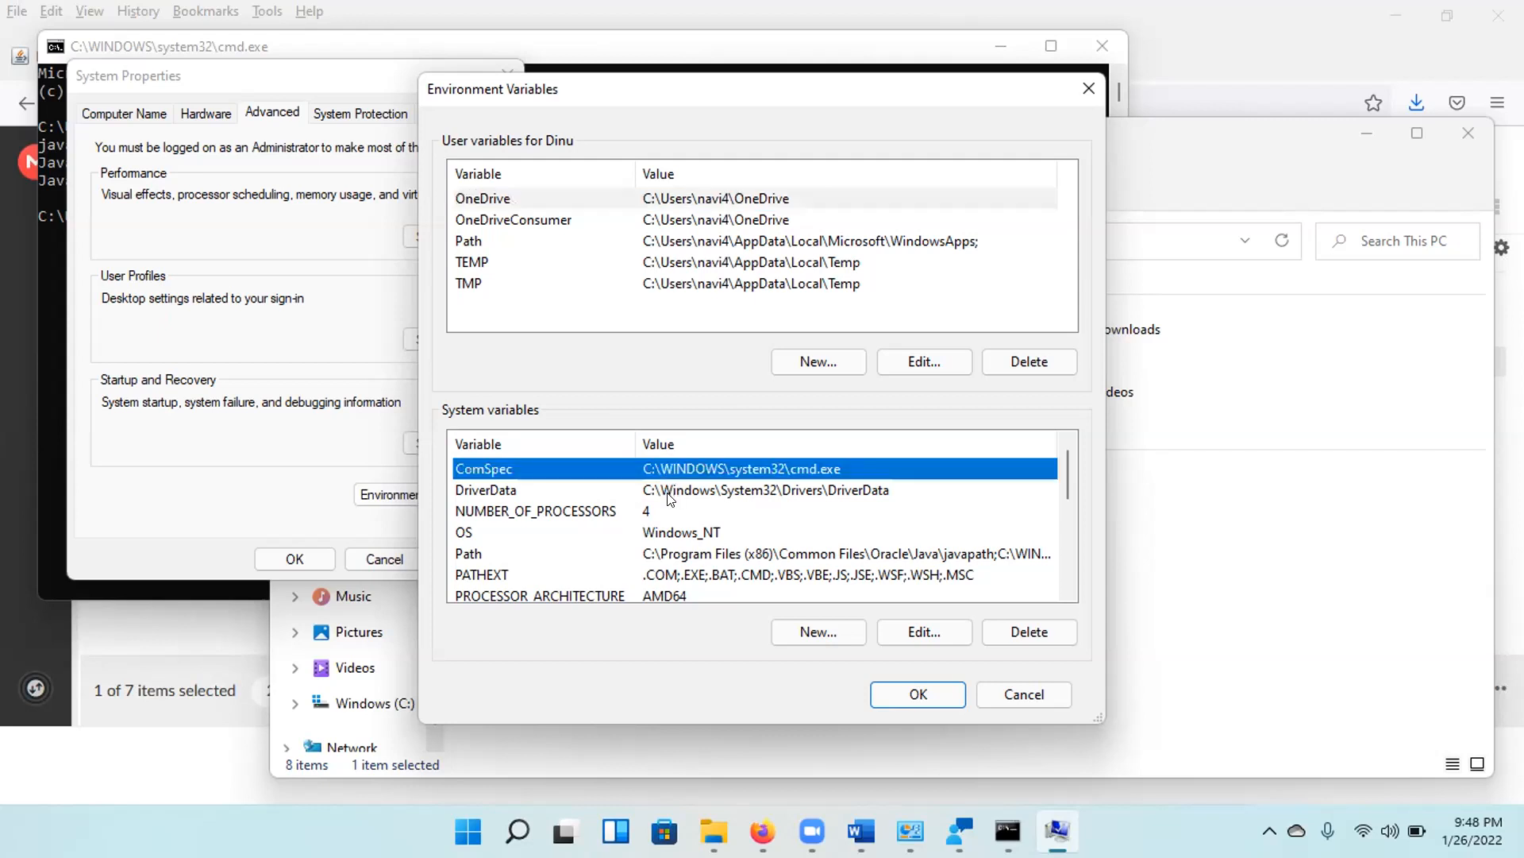
{"action": "left_click", "coordinate": [687, 561]}
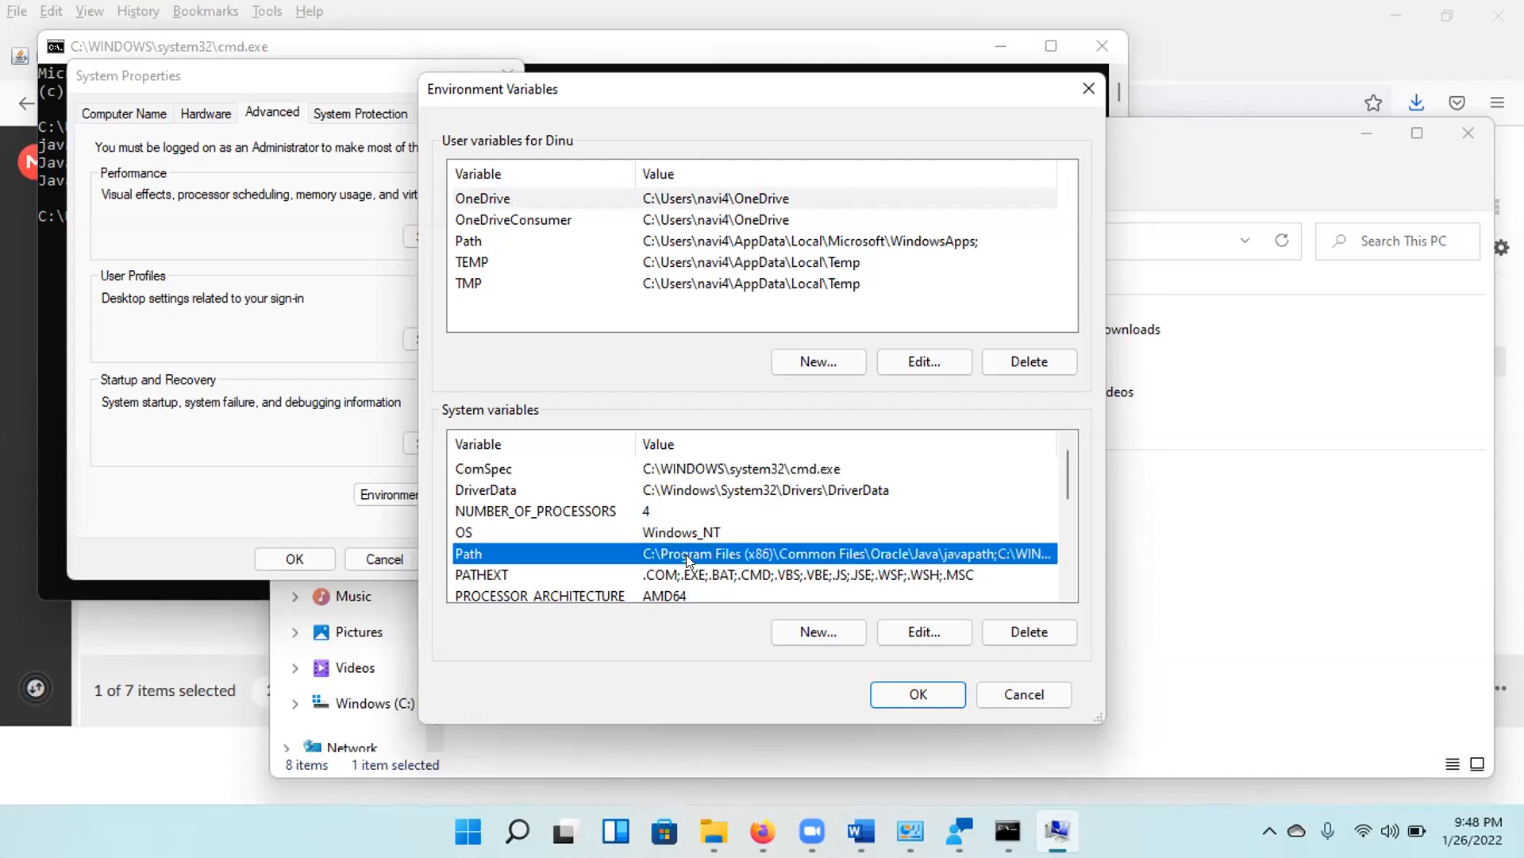
{"action": "left_click", "coordinate": [915, 629]}
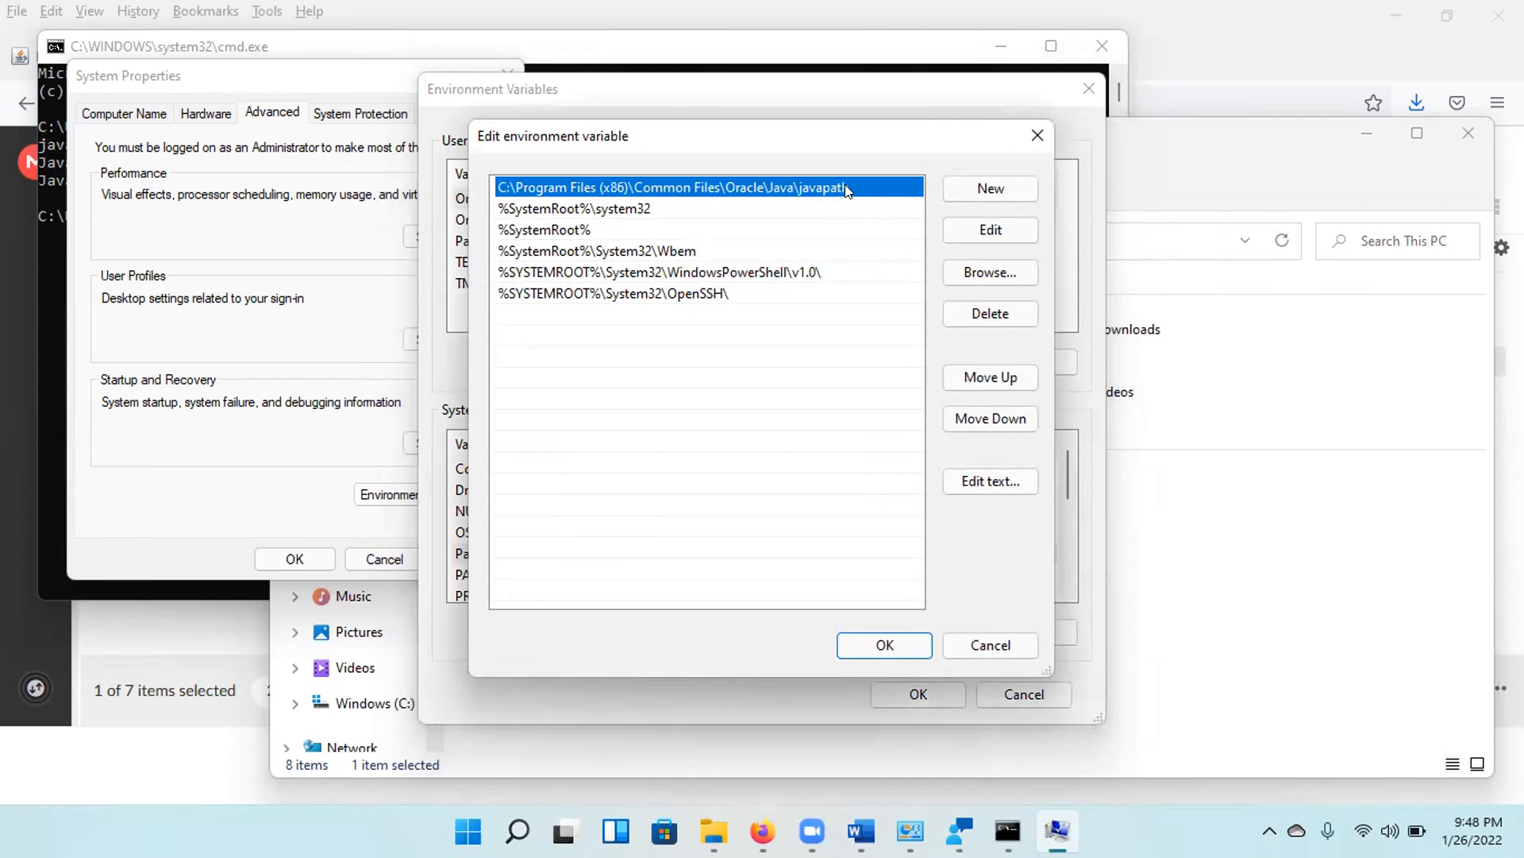
{"action": "left_click", "coordinate": [999, 230]}
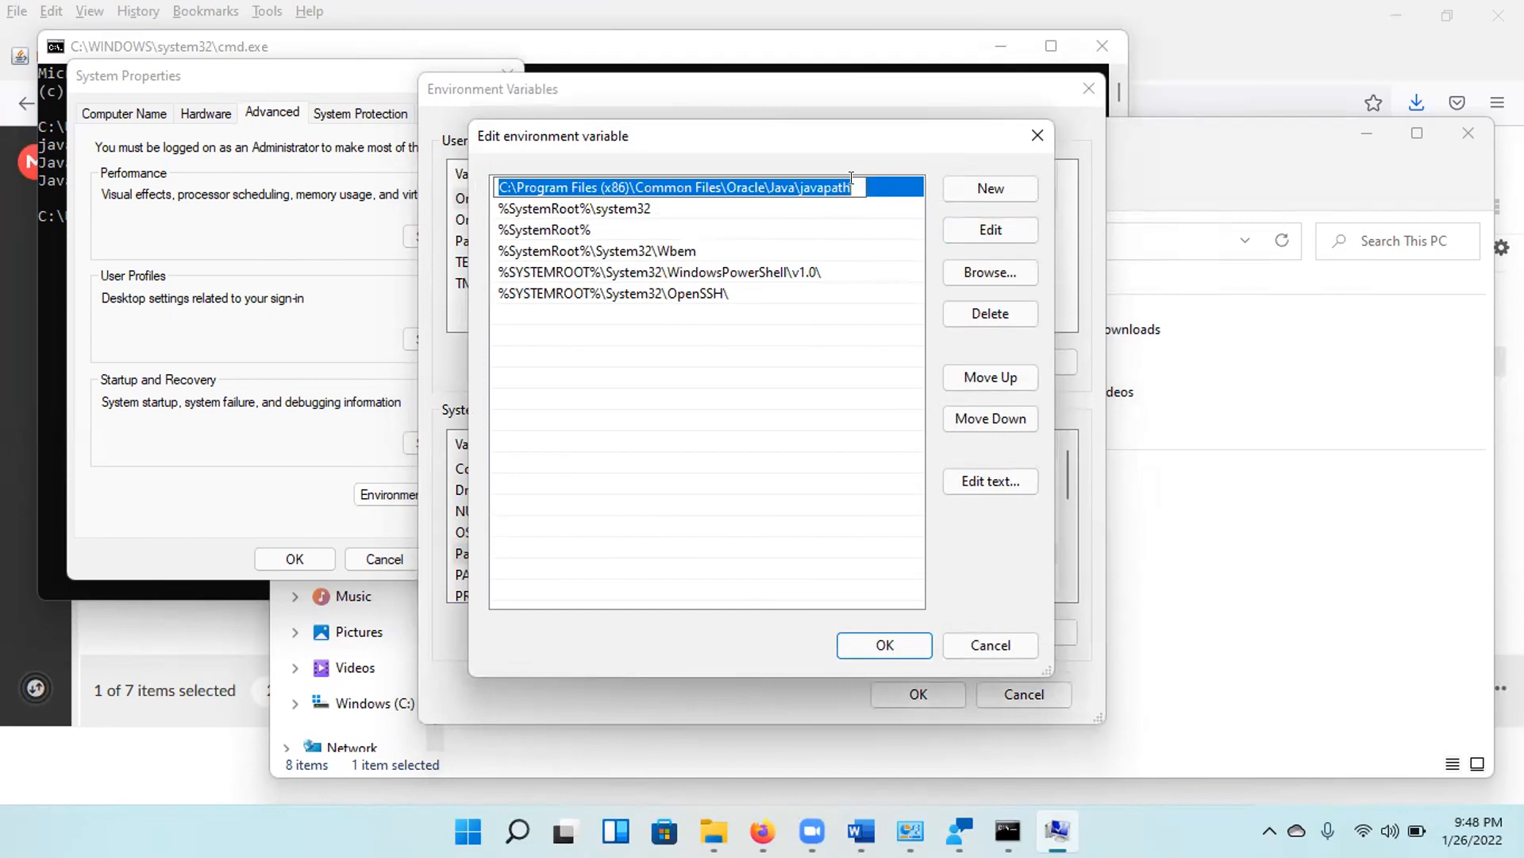
{"action": "type", "text": "C:\\Program Files\\Java\\jdk1.8.0_231\\bin"}
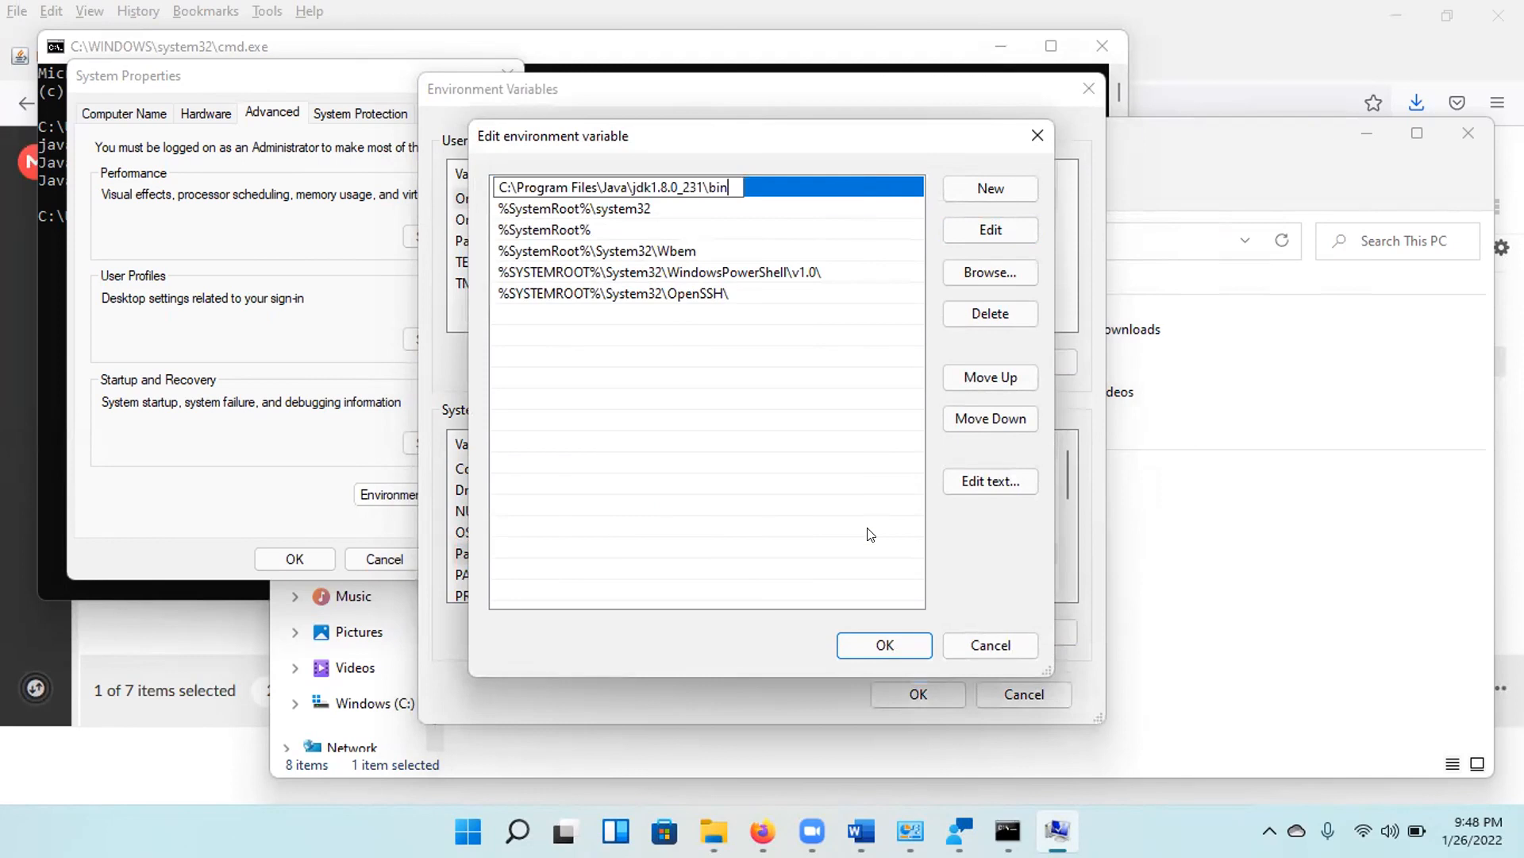
{"action": "left_click", "coordinate": [888, 643]}
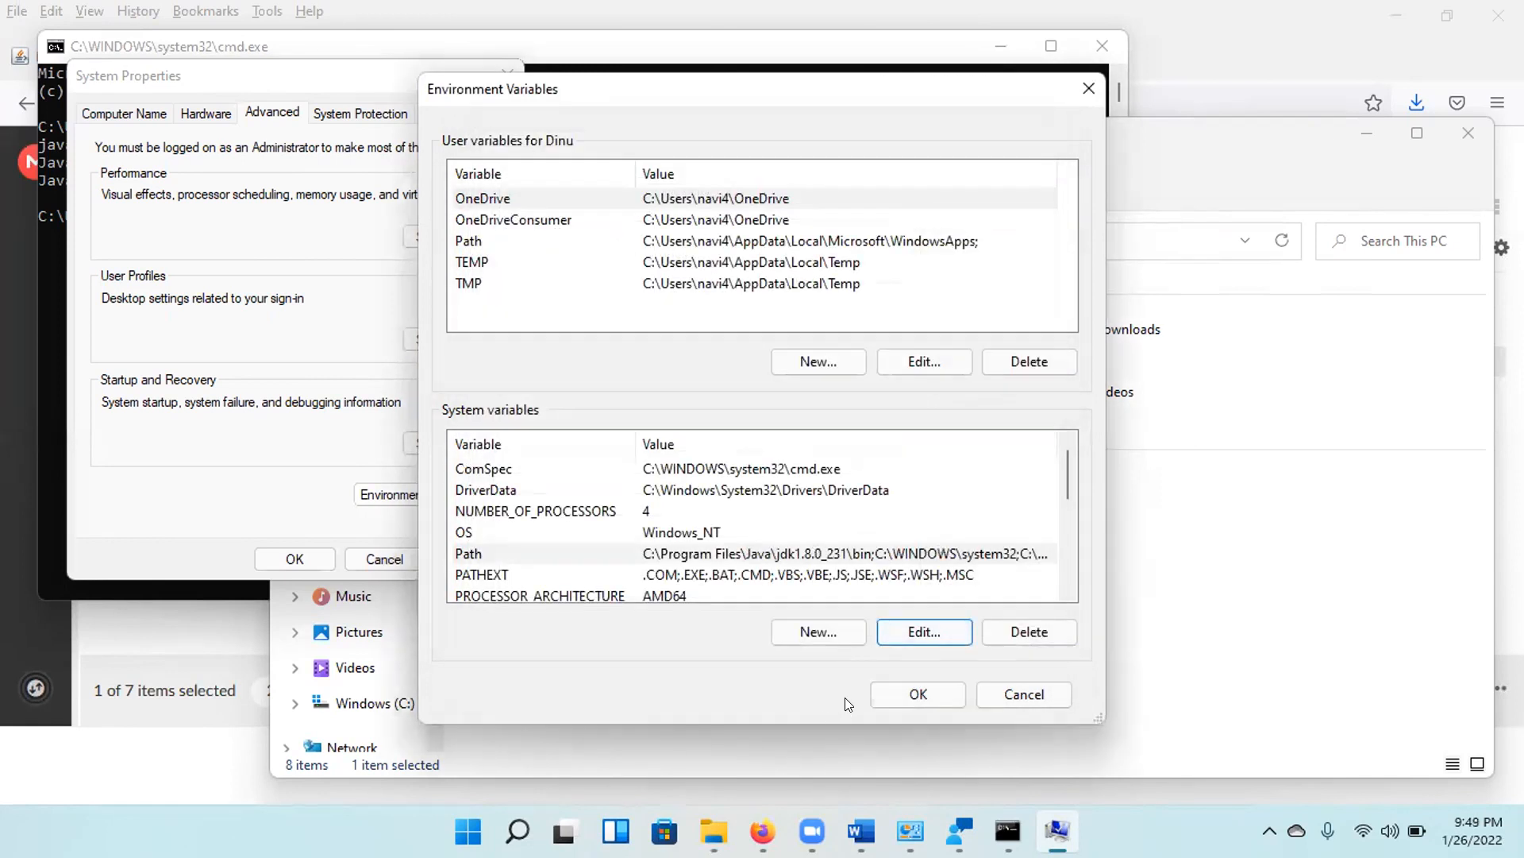
{"action": "left_click", "coordinate": [894, 699]}
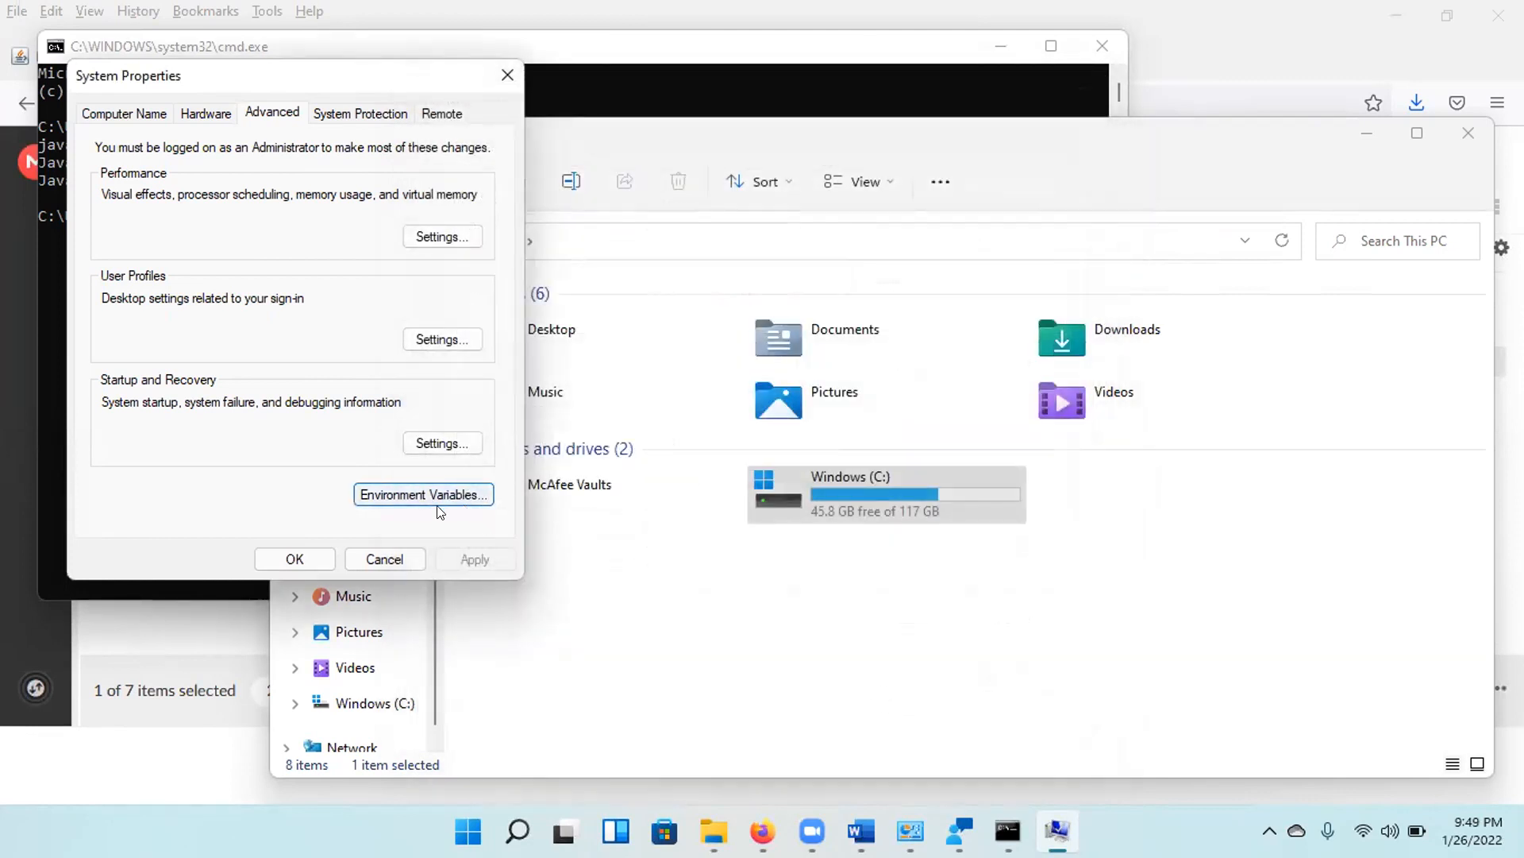
{"action": "left_click", "coordinate": [312, 554]}
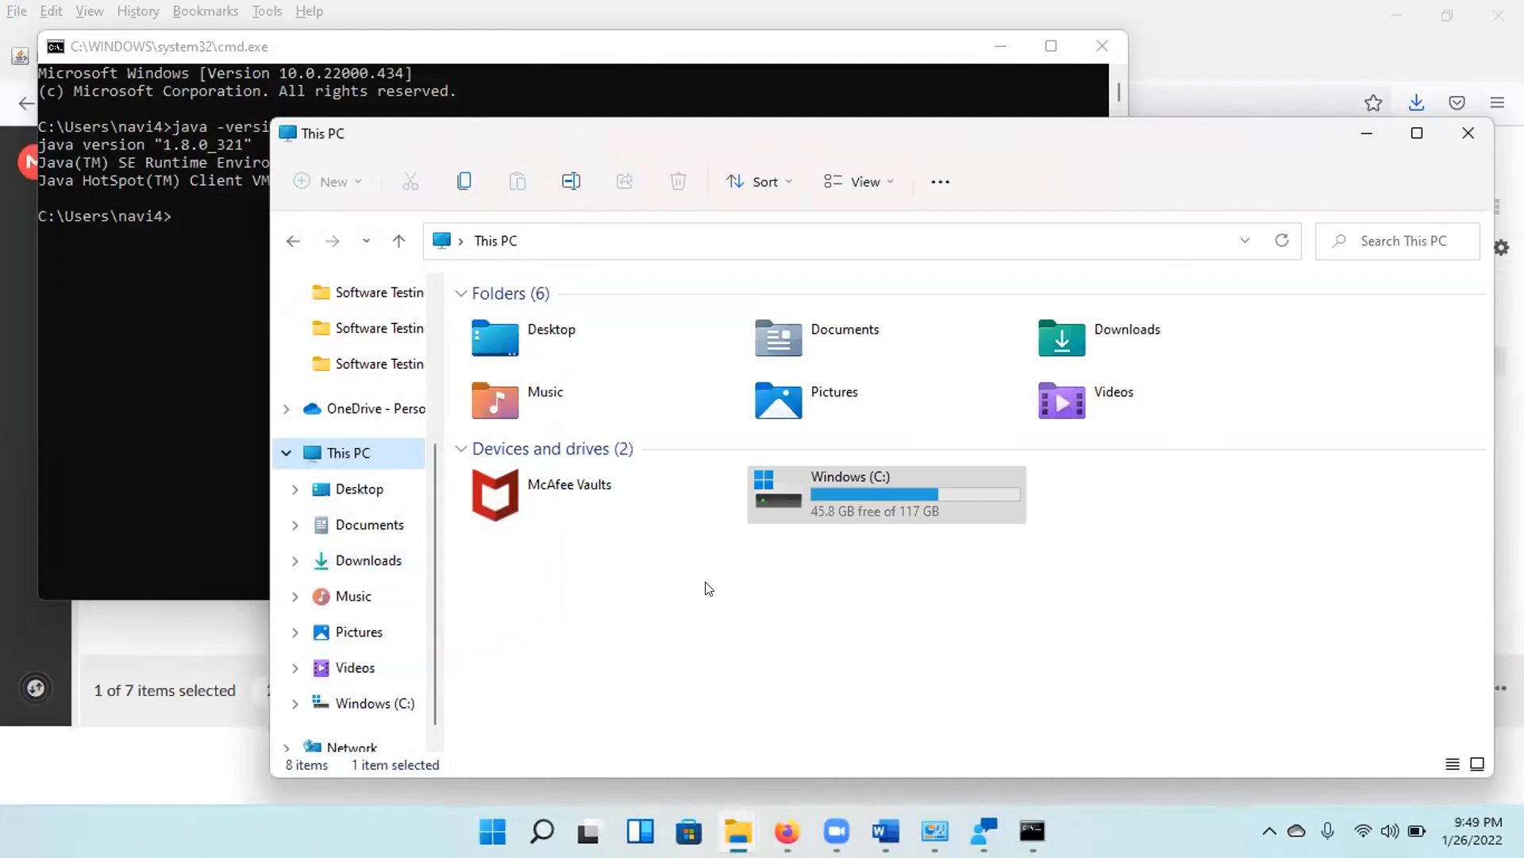
Return to the Command Prompt, clear its screen with cls, and run java -version twice to check the Java version.
{"action": "mouse_move", "coordinate": [1033, 831]}
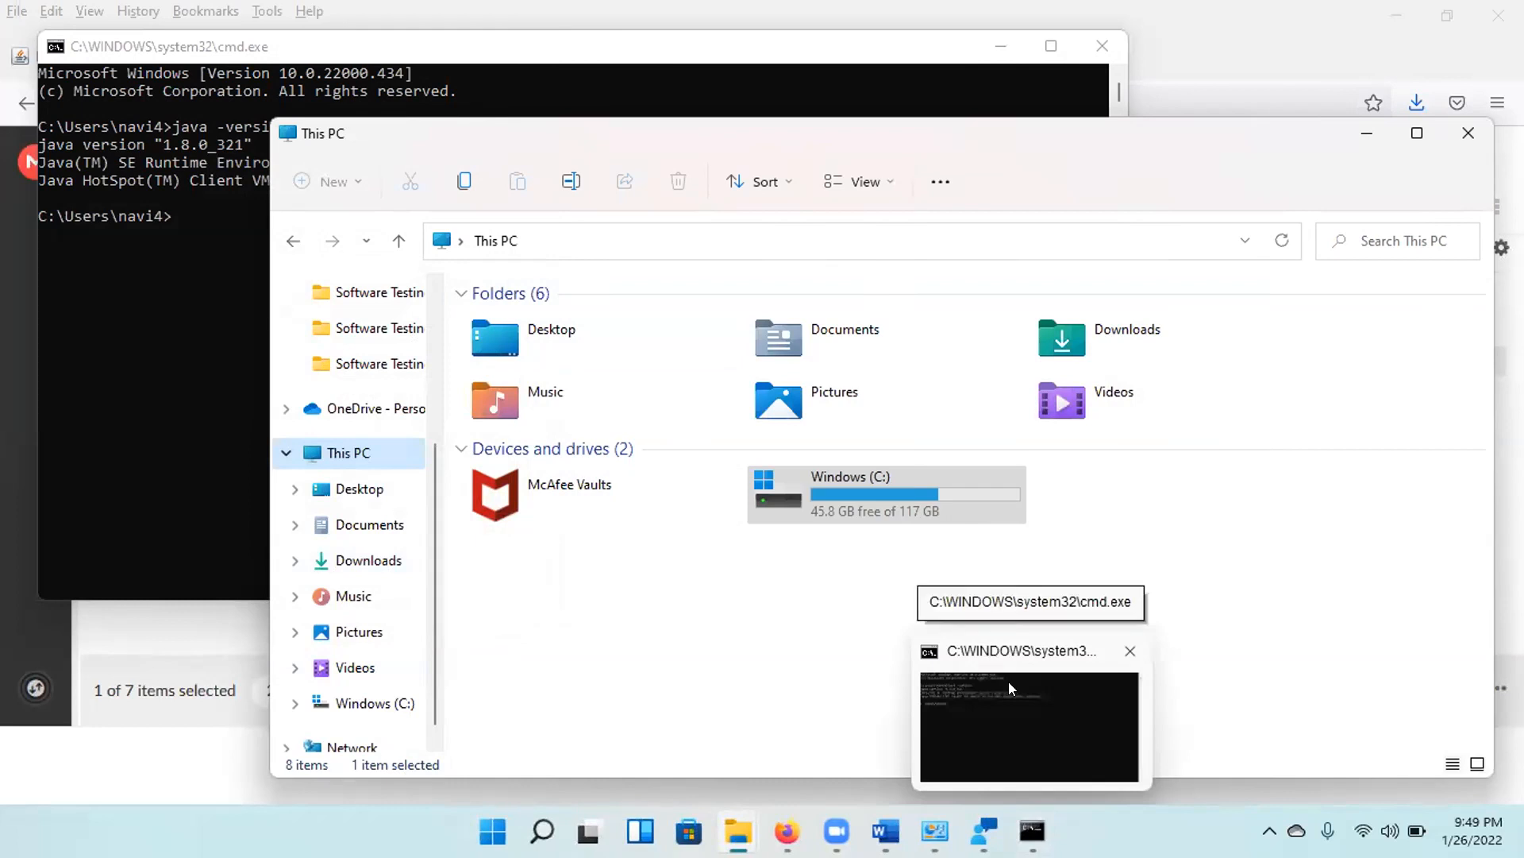
{"action": "left_click", "coordinate": [184, 238]}
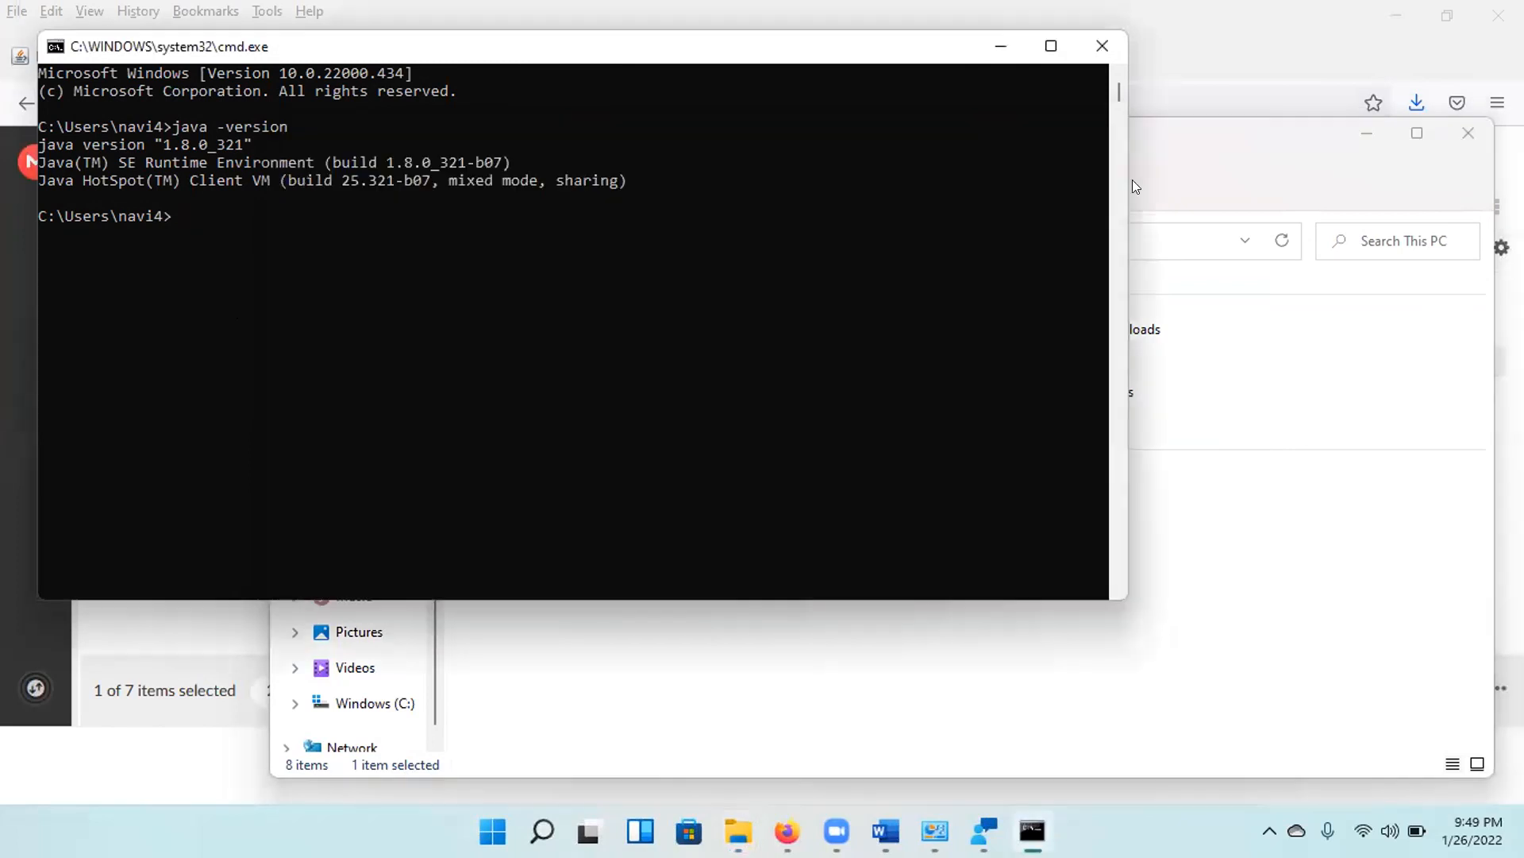
{"action": "type", "text": "cls"}
{"action": "key", "text": "Return"}
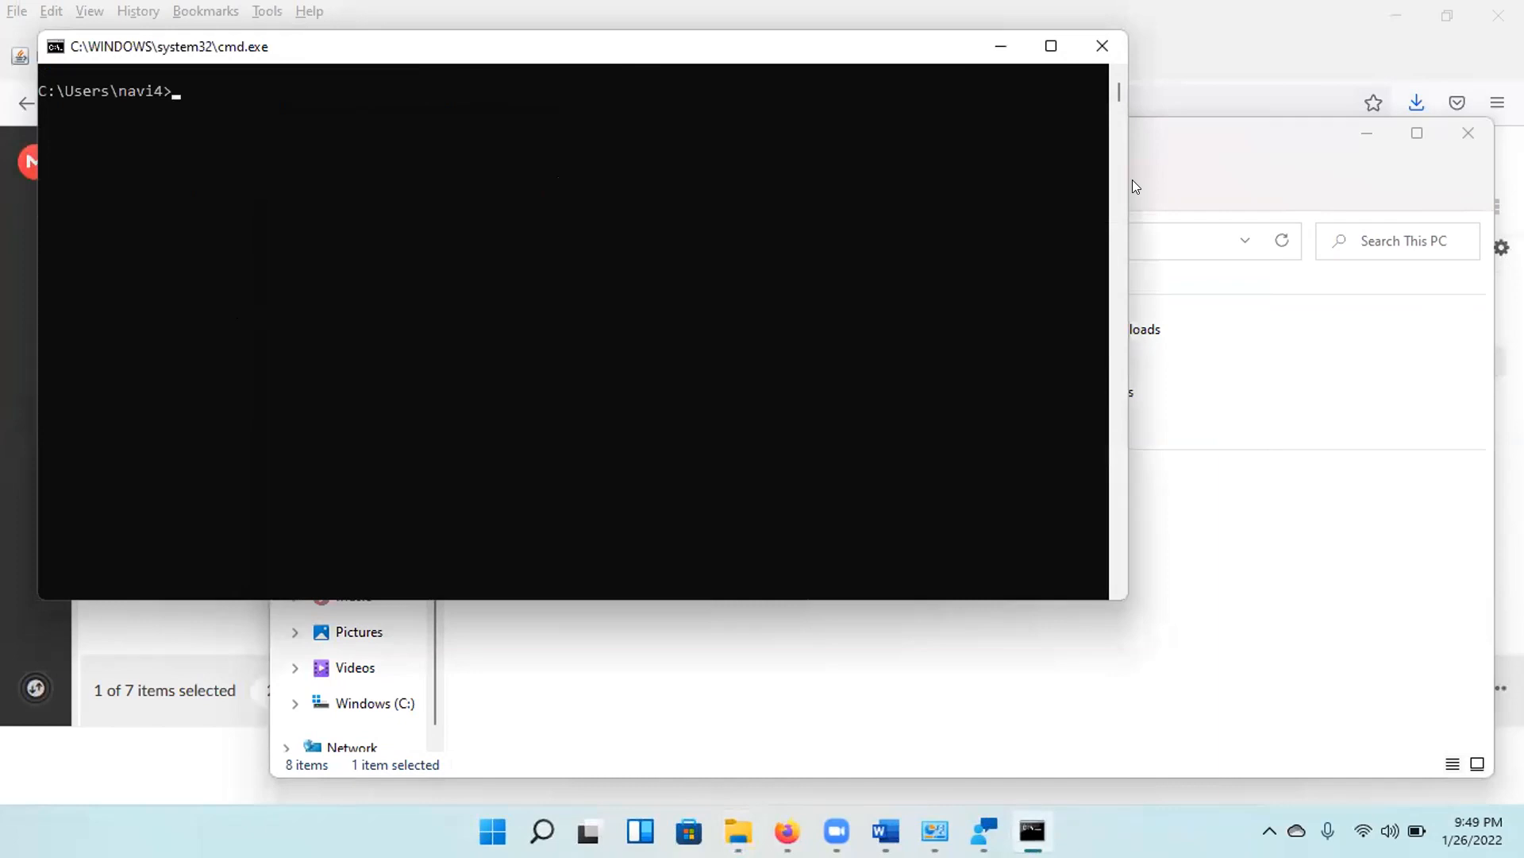
{"action": "type", "text": "java -version"}
{"action": "key", "text": "Return"}
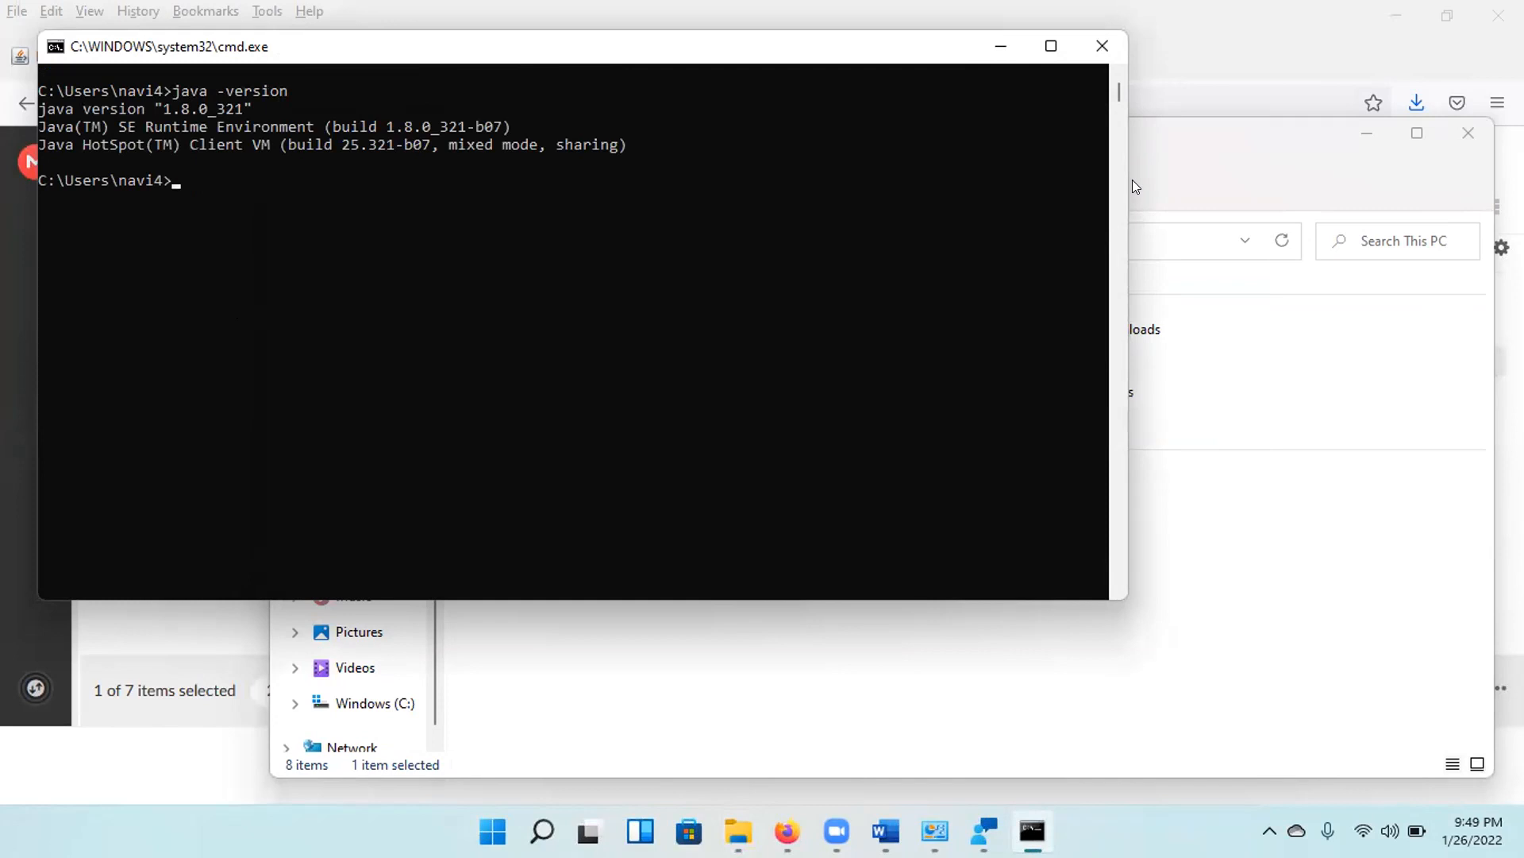
{"action": "type", "text": "java -version"}
{"action": "key", "text": "Return"}
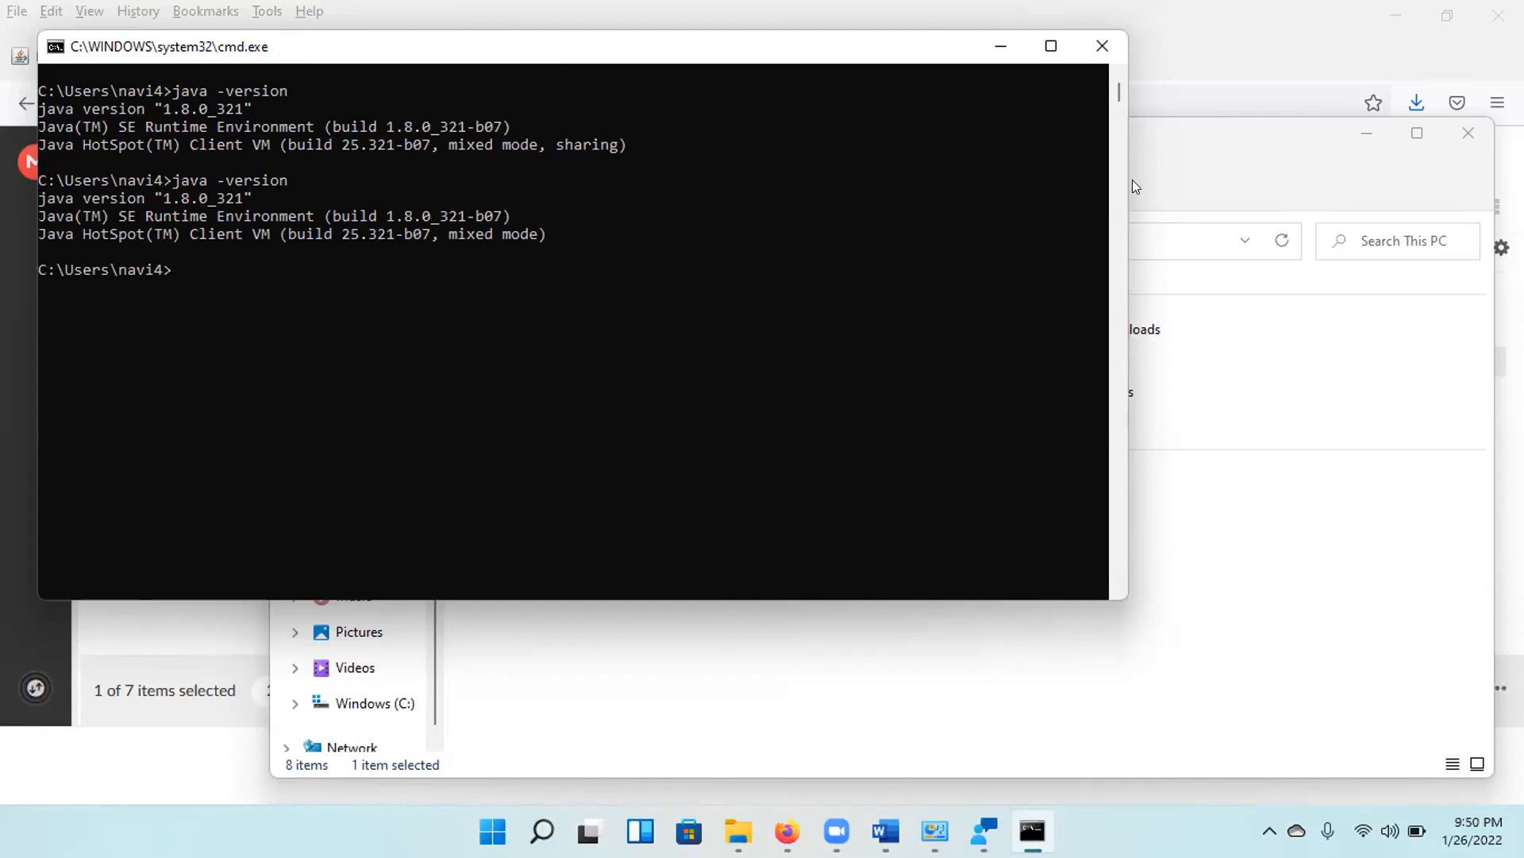
Run the javac command twice in the Command Prompt to test whether the Java compiler is reachable.
{"action": "type", "text": "javac"}
{"action": "key", "text": "Return"}
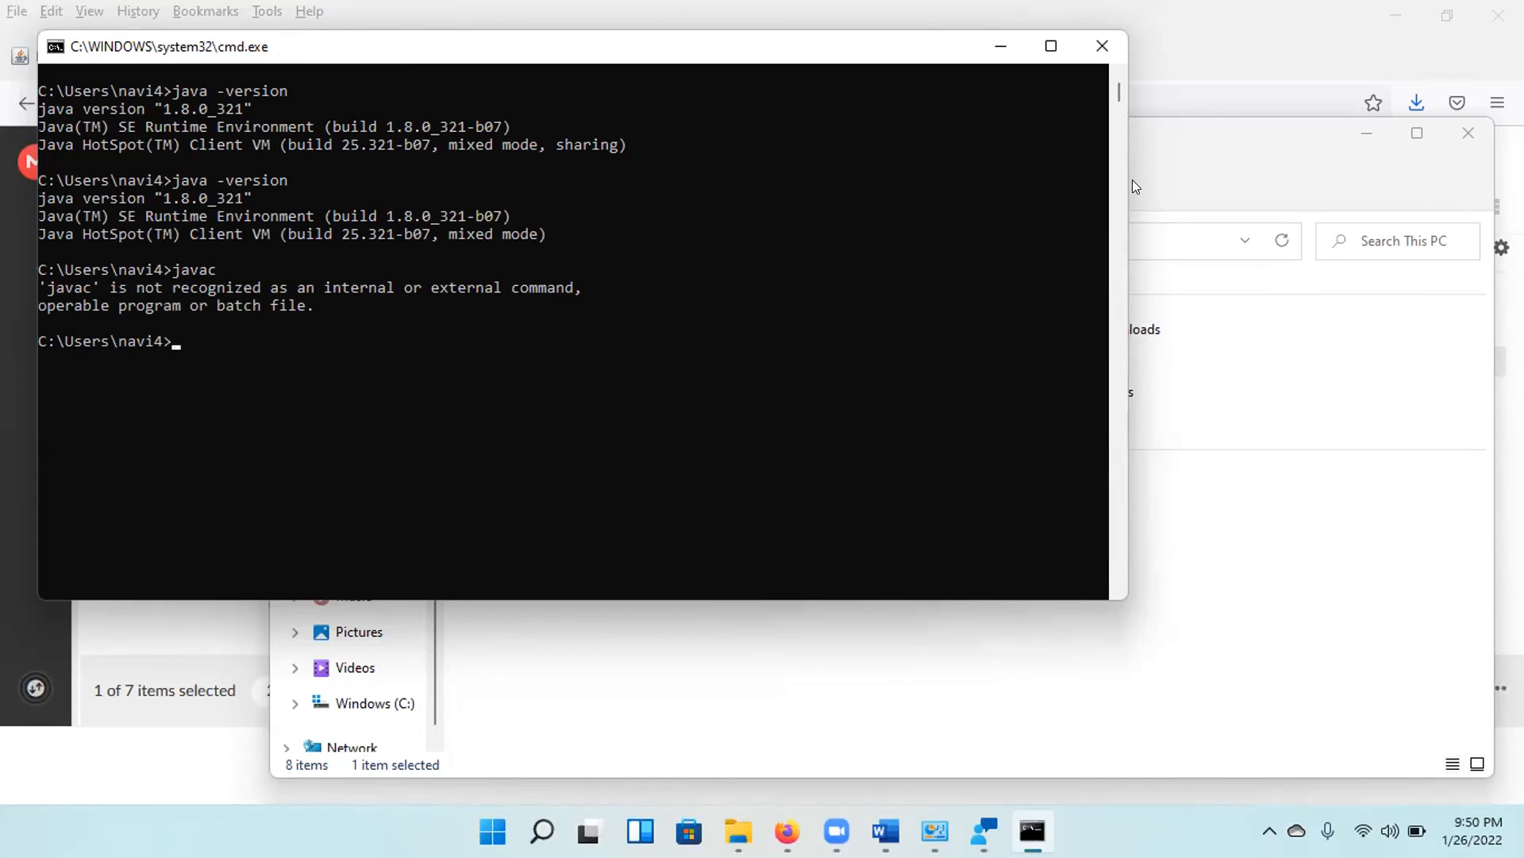
{"action": "type", "text": "java"}
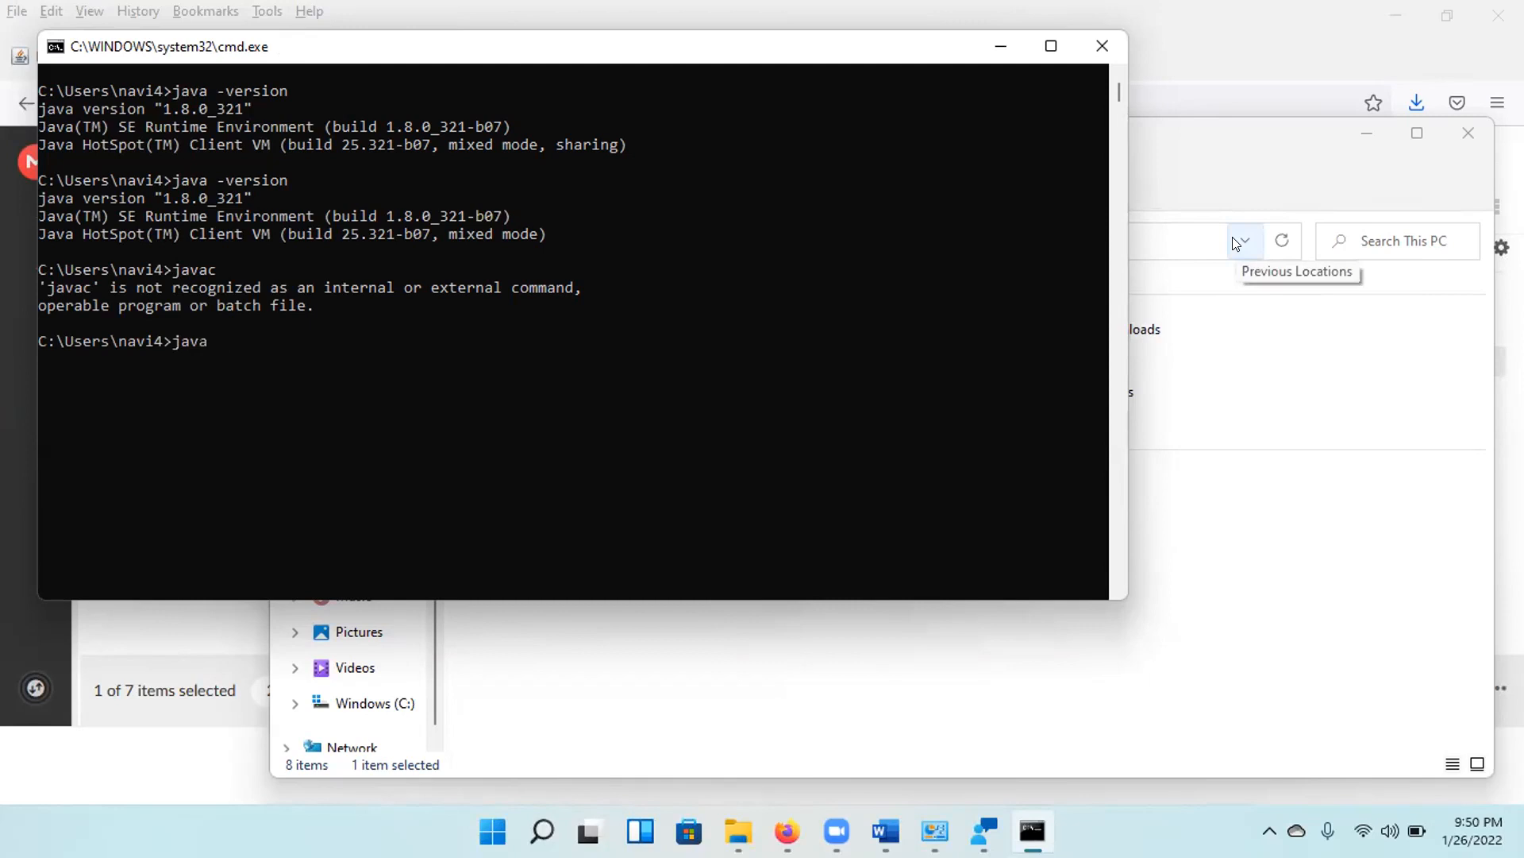
{"action": "type", "text": "c"}
{"action": "key", "text": "Return"}
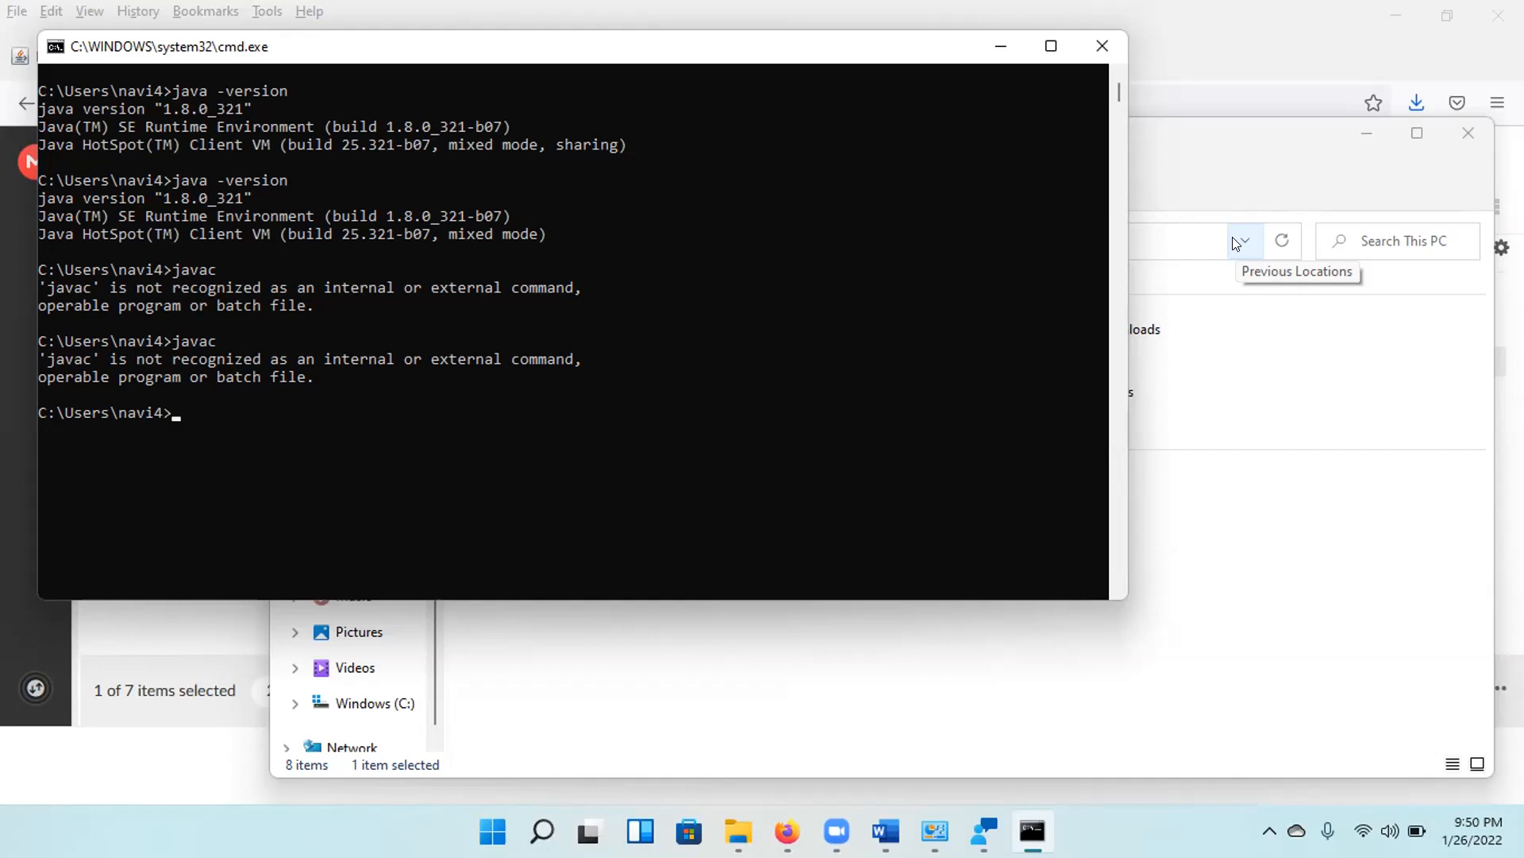
Search Windows for "environment vari" and open the tool for editing the system environment variables.
{"action": "left_click", "coordinate": [739, 673]}
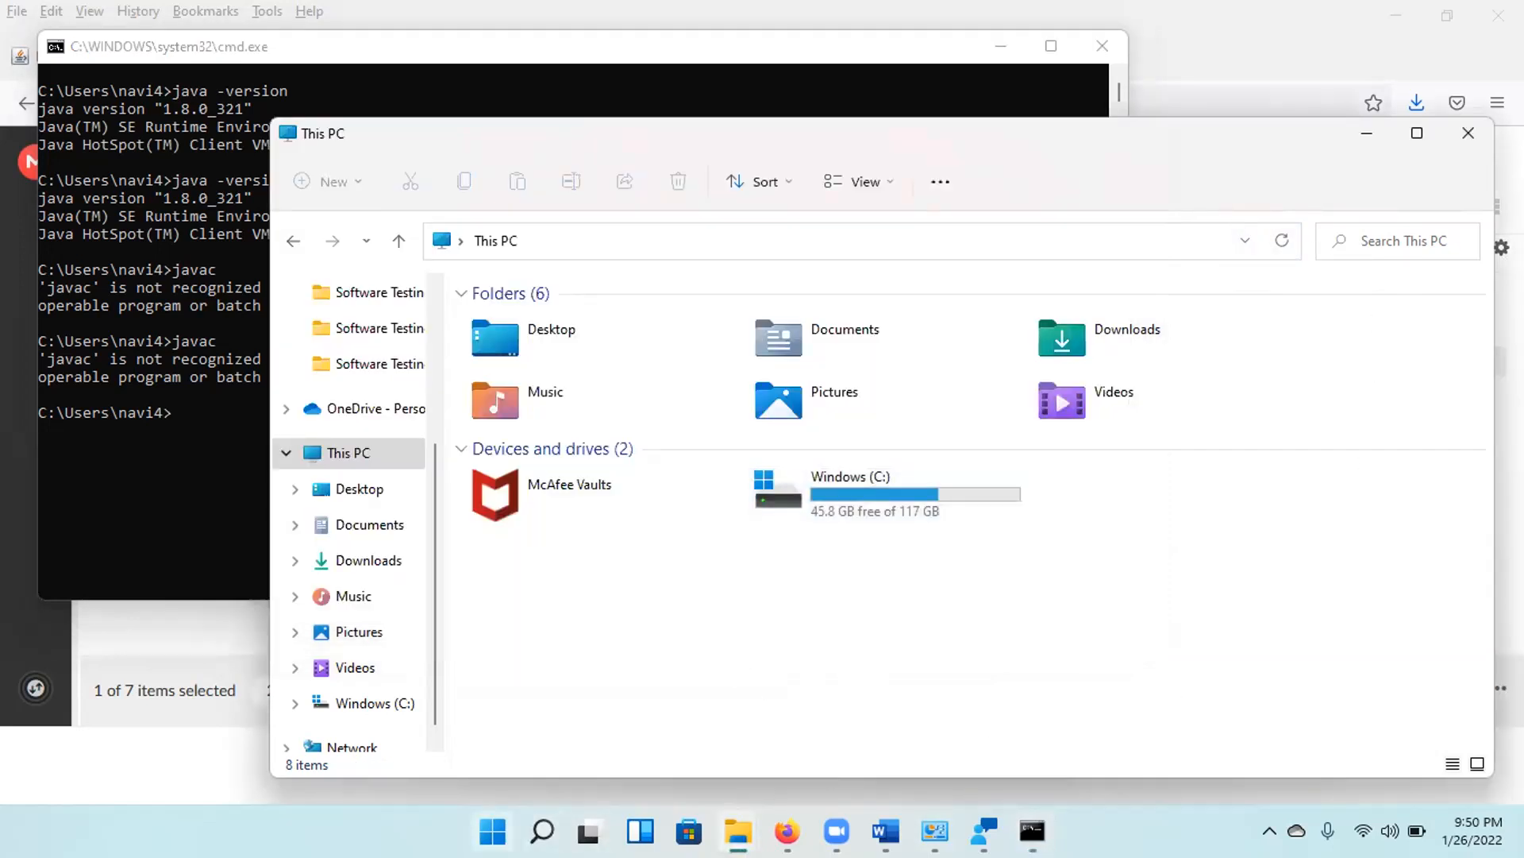
{"action": "left_click", "coordinate": [492, 831]}
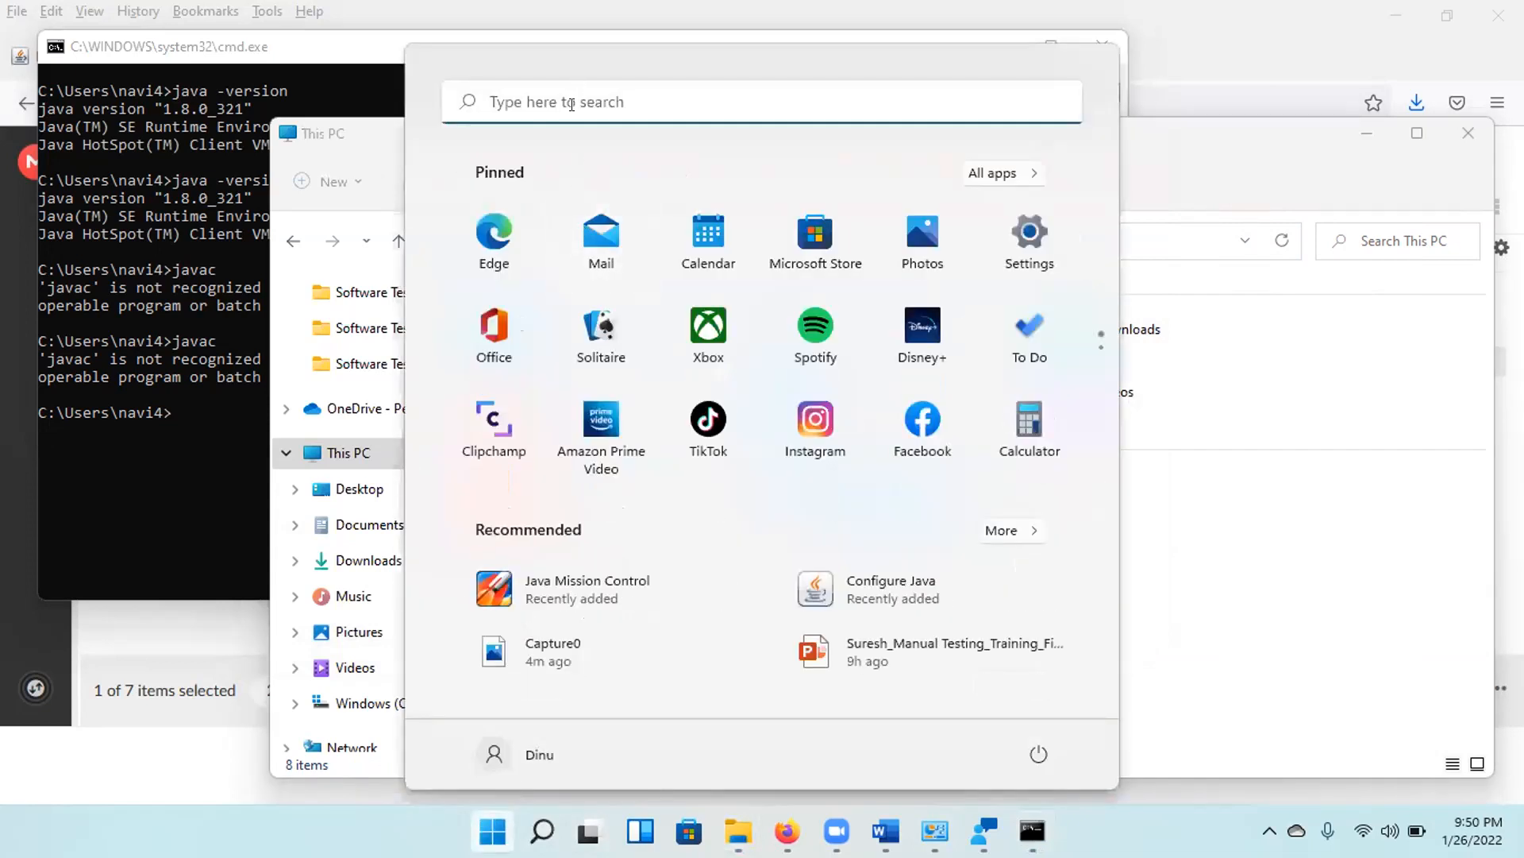
{"action": "left_click", "coordinate": [574, 101]}
{"action": "type", "text": "en"}
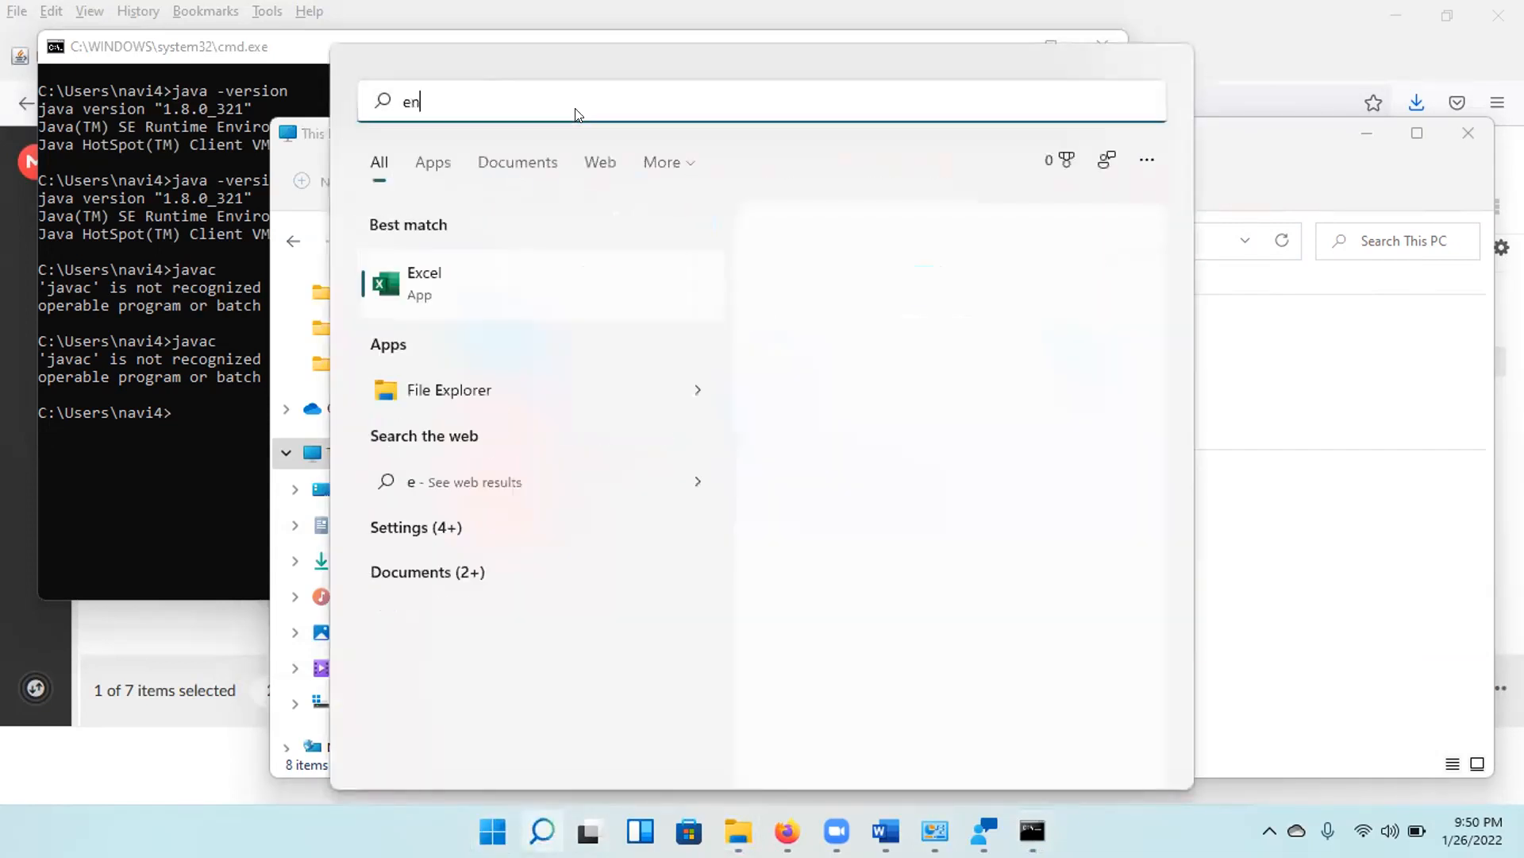
{"action": "type", "text": "vironme"}
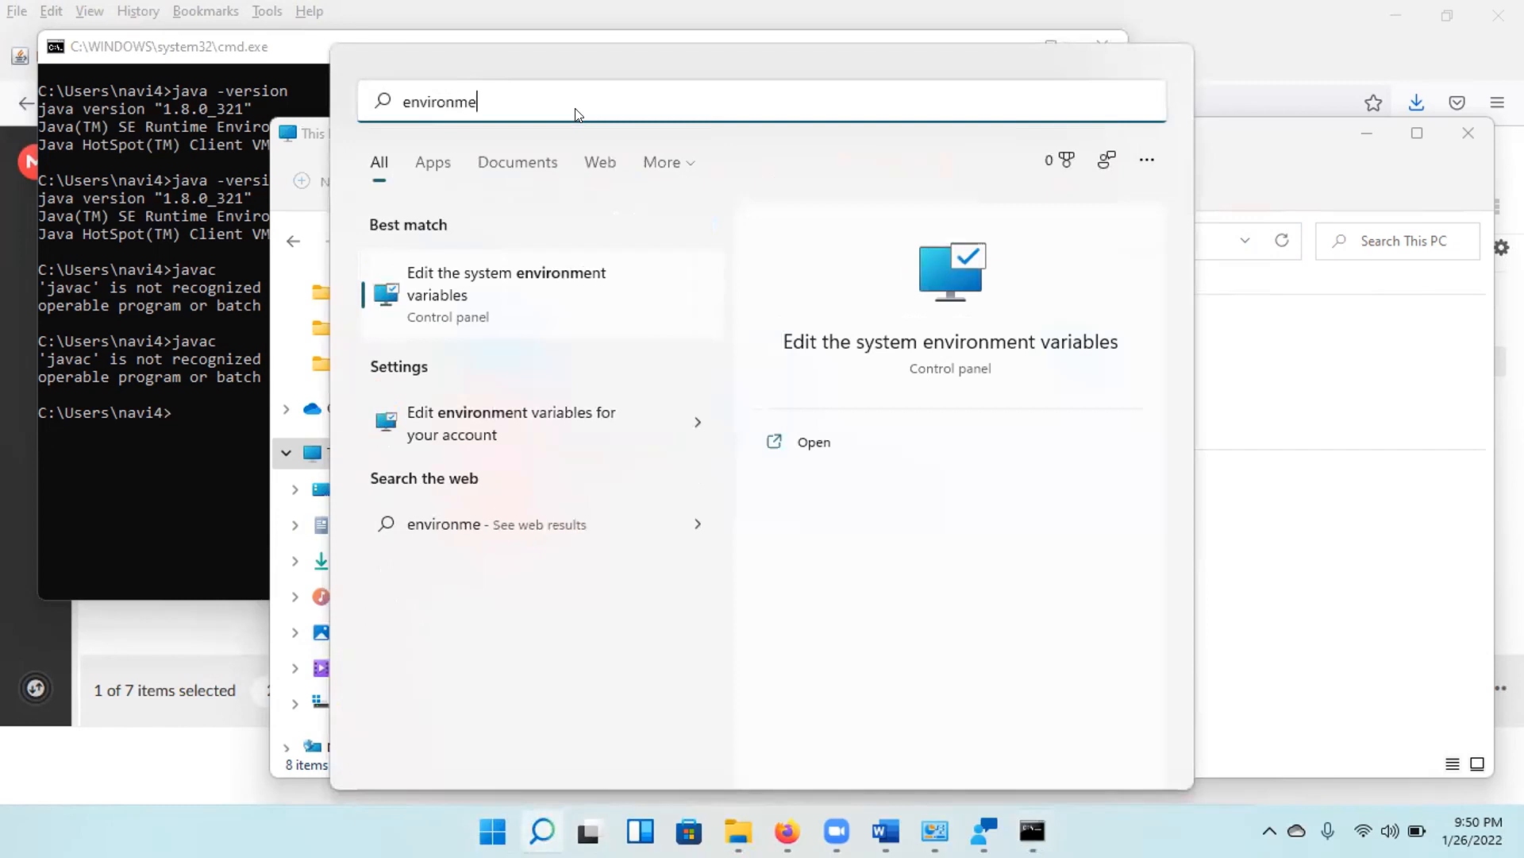
{"action": "type", "text": "nt vari"}
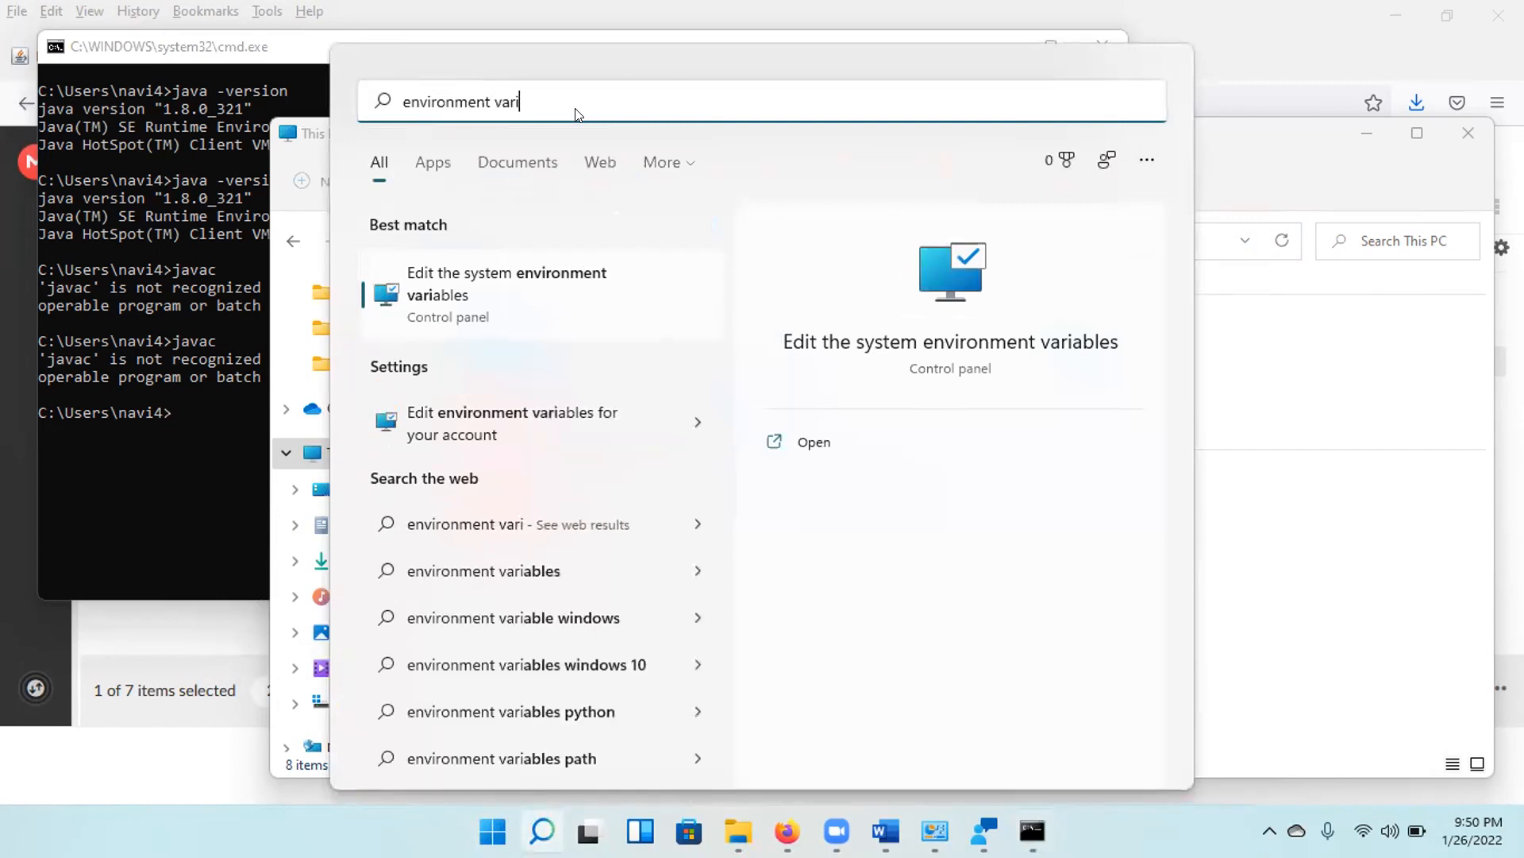
{"action": "left_click", "coordinate": [551, 279]}
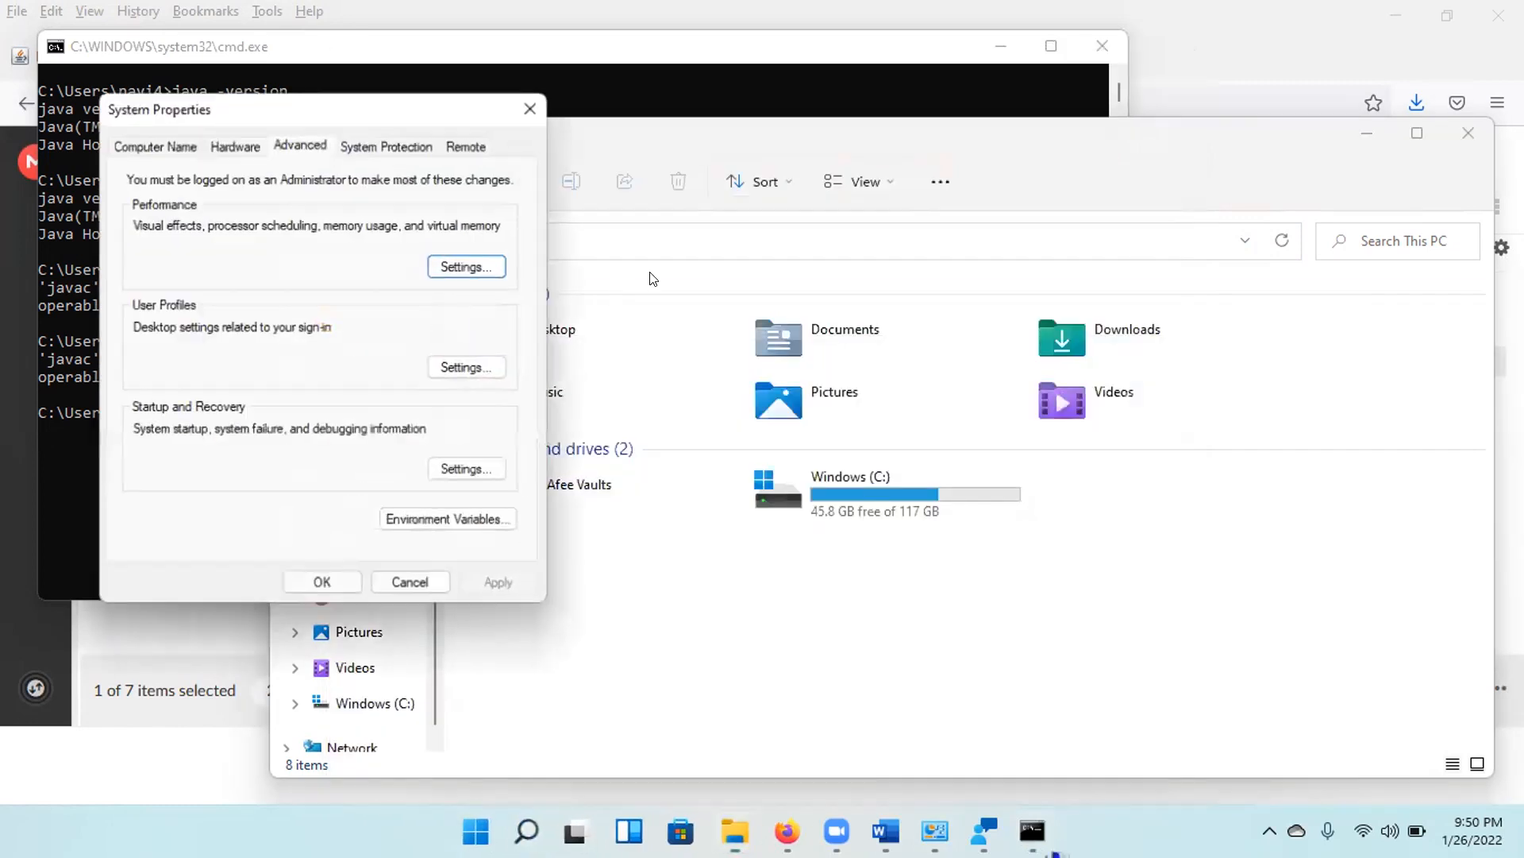
Inspect the JDK bin entry in the system Path variable, leave it as is, and close the environment settings.
{"action": "left_click", "coordinate": [436, 526]}
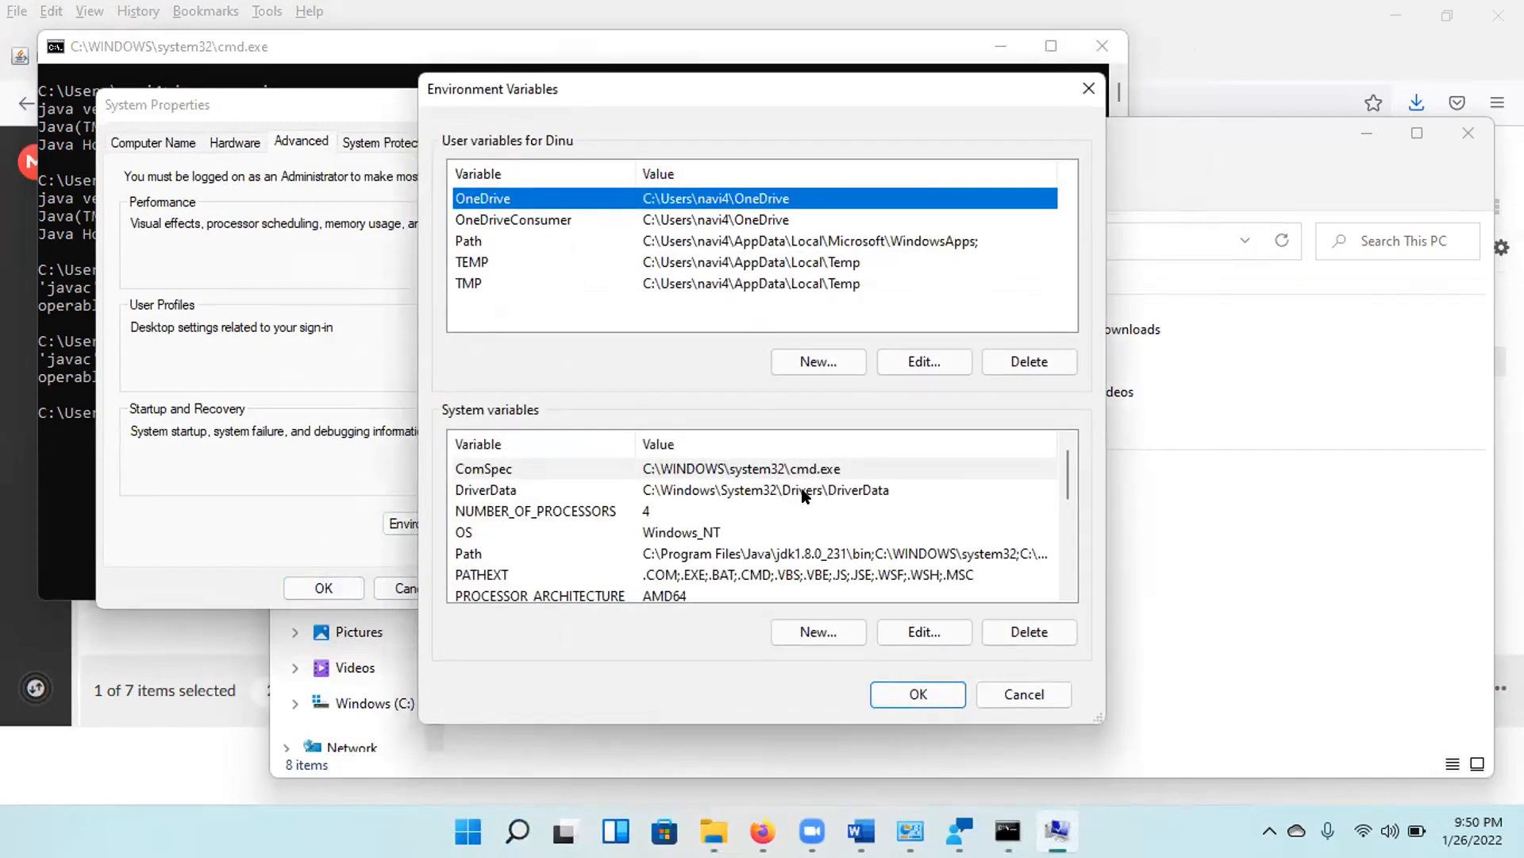
{"action": "left_click", "coordinate": [785, 551]}
{"action": "left_click", "coordinate": [928, 627]}
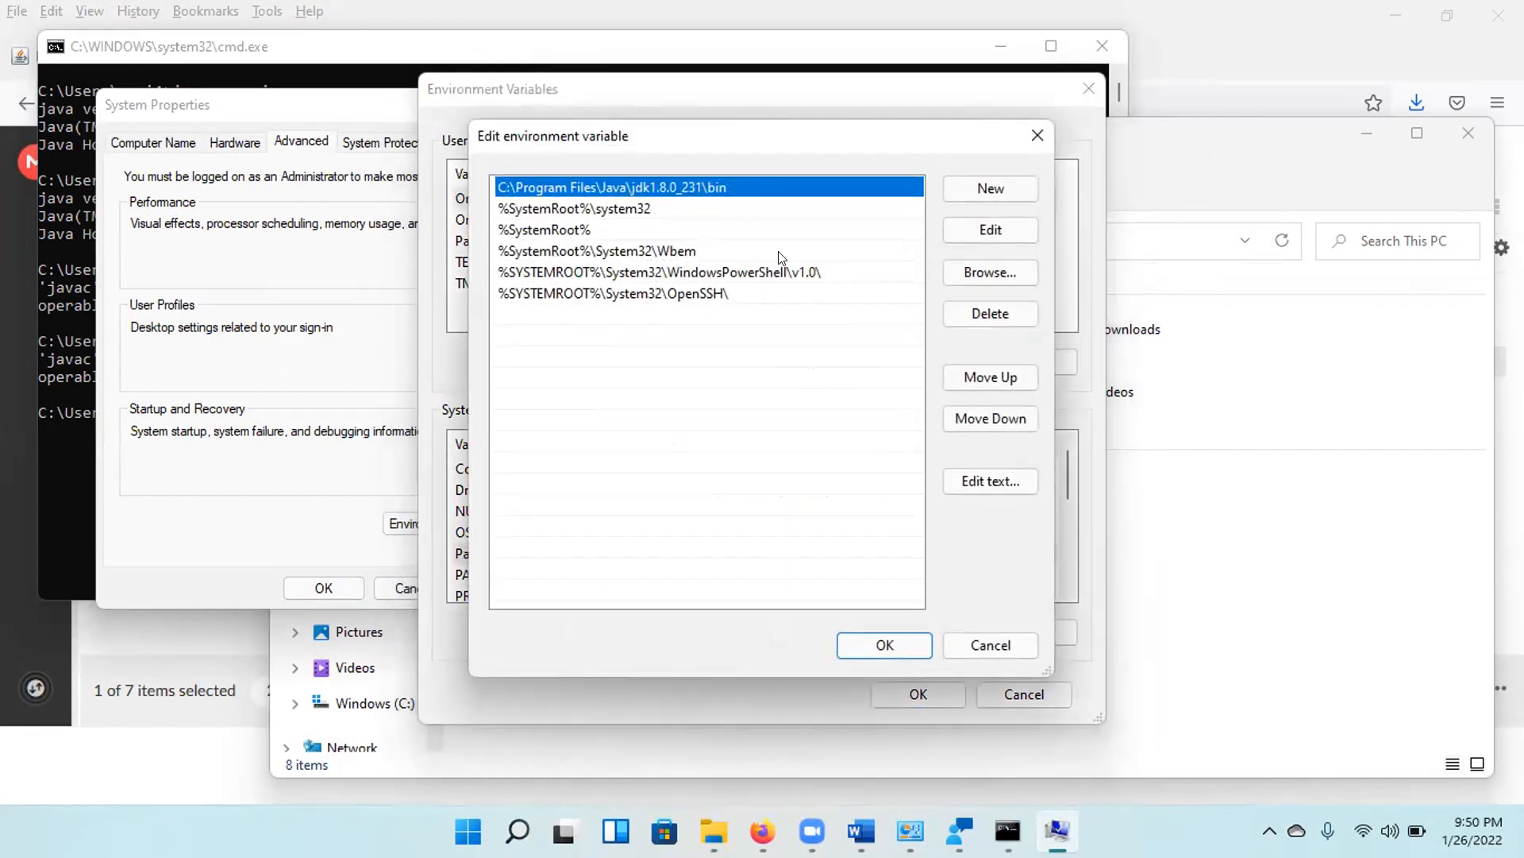
{"action": "double_click", "coordinate": [740, 185]}
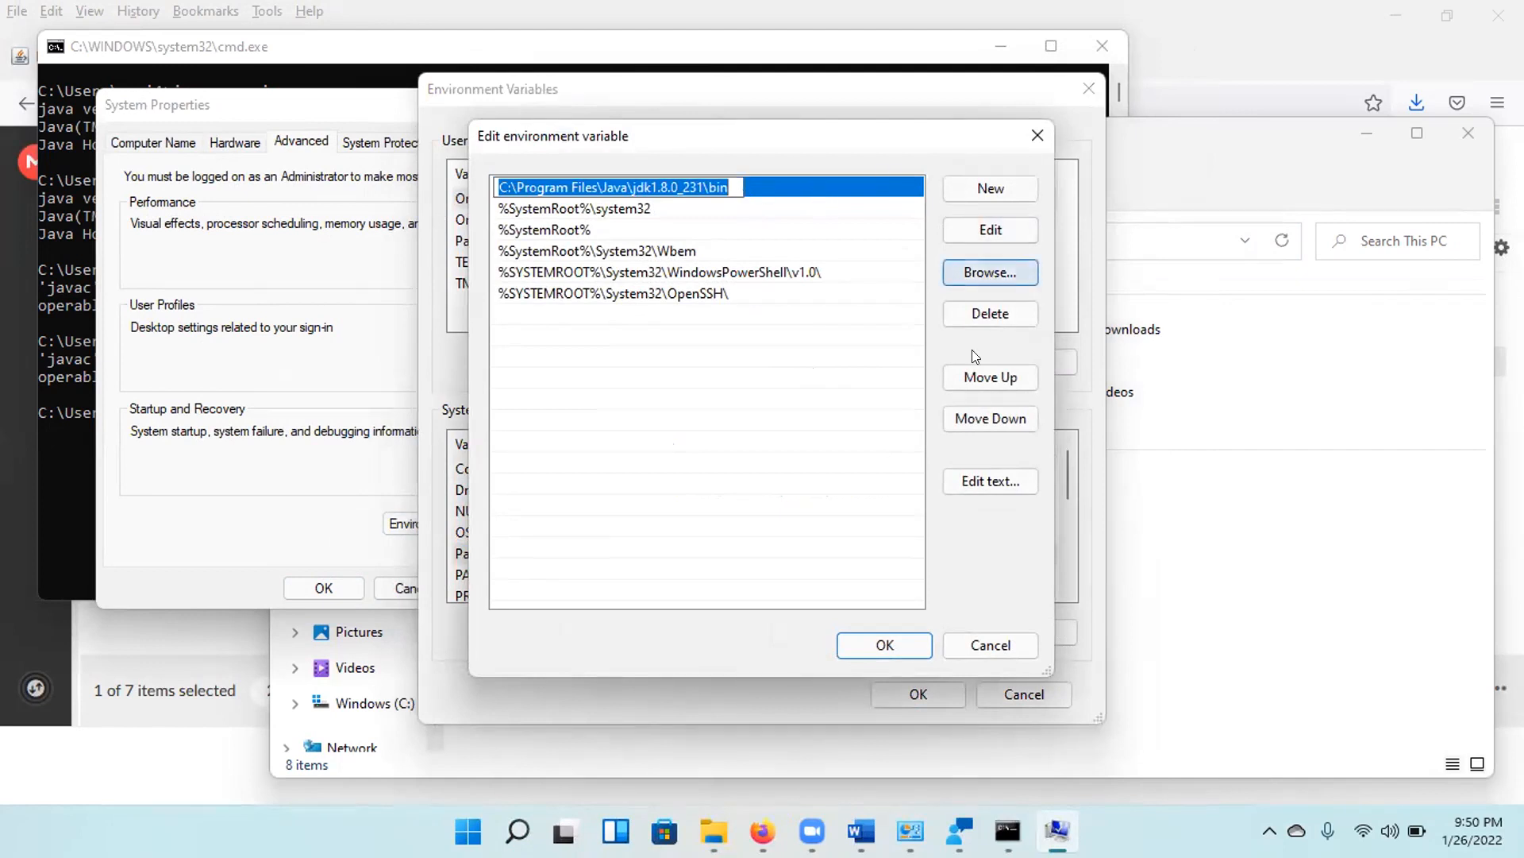
{"action": "left_click", "coordinate": [894, 635]}
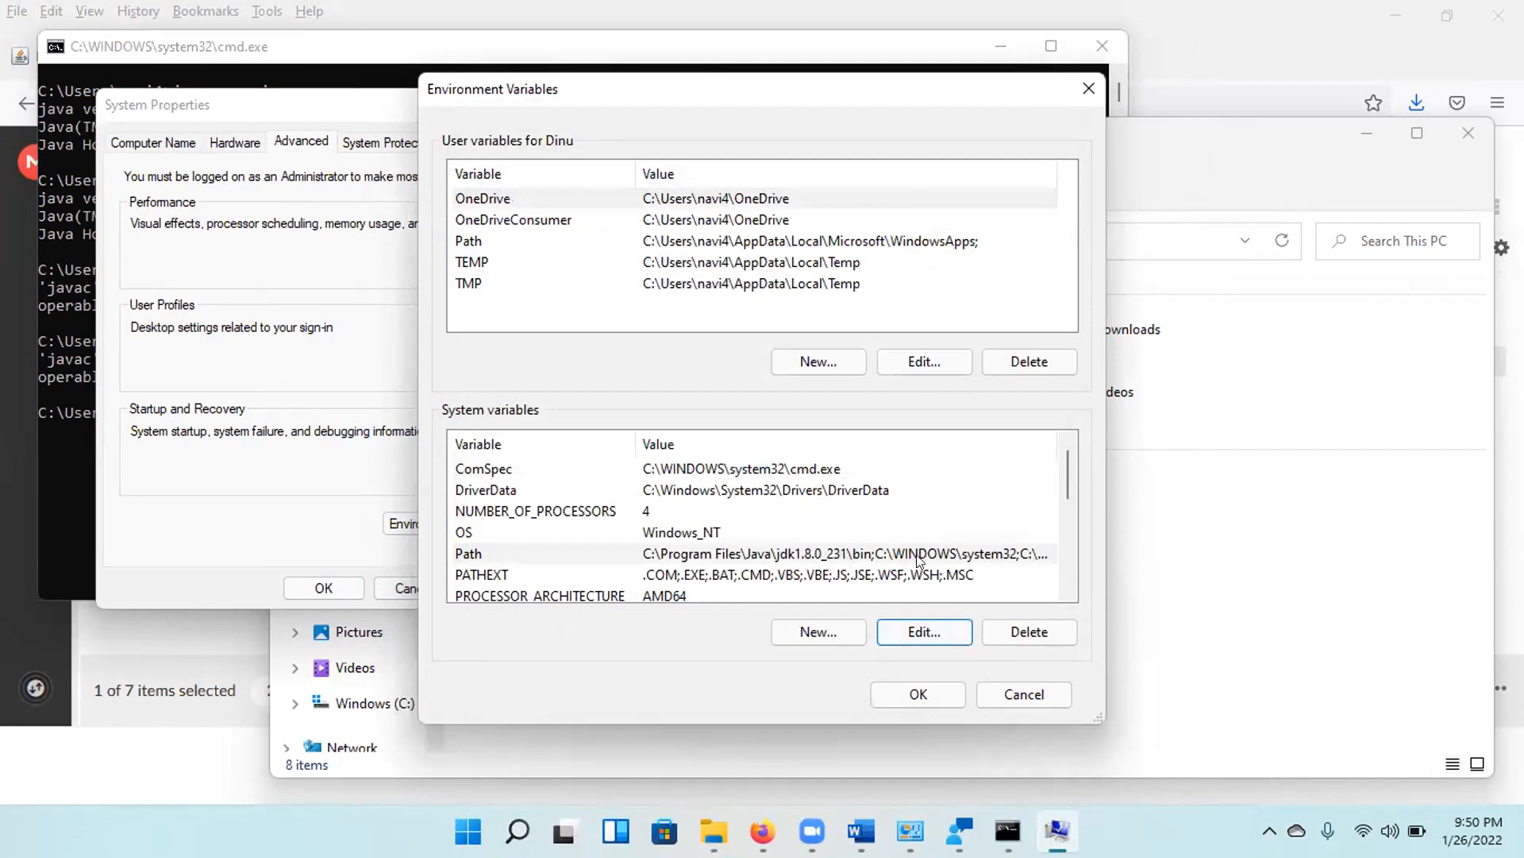
{"action": "left_click", "coordinate": [905, 689]}
{"action": "left_click", "coordinate": [309, 591]}
Switch back to the Command Prompt and run the command java c.
{"action": "left_click", "coordinate": [108, 502]}
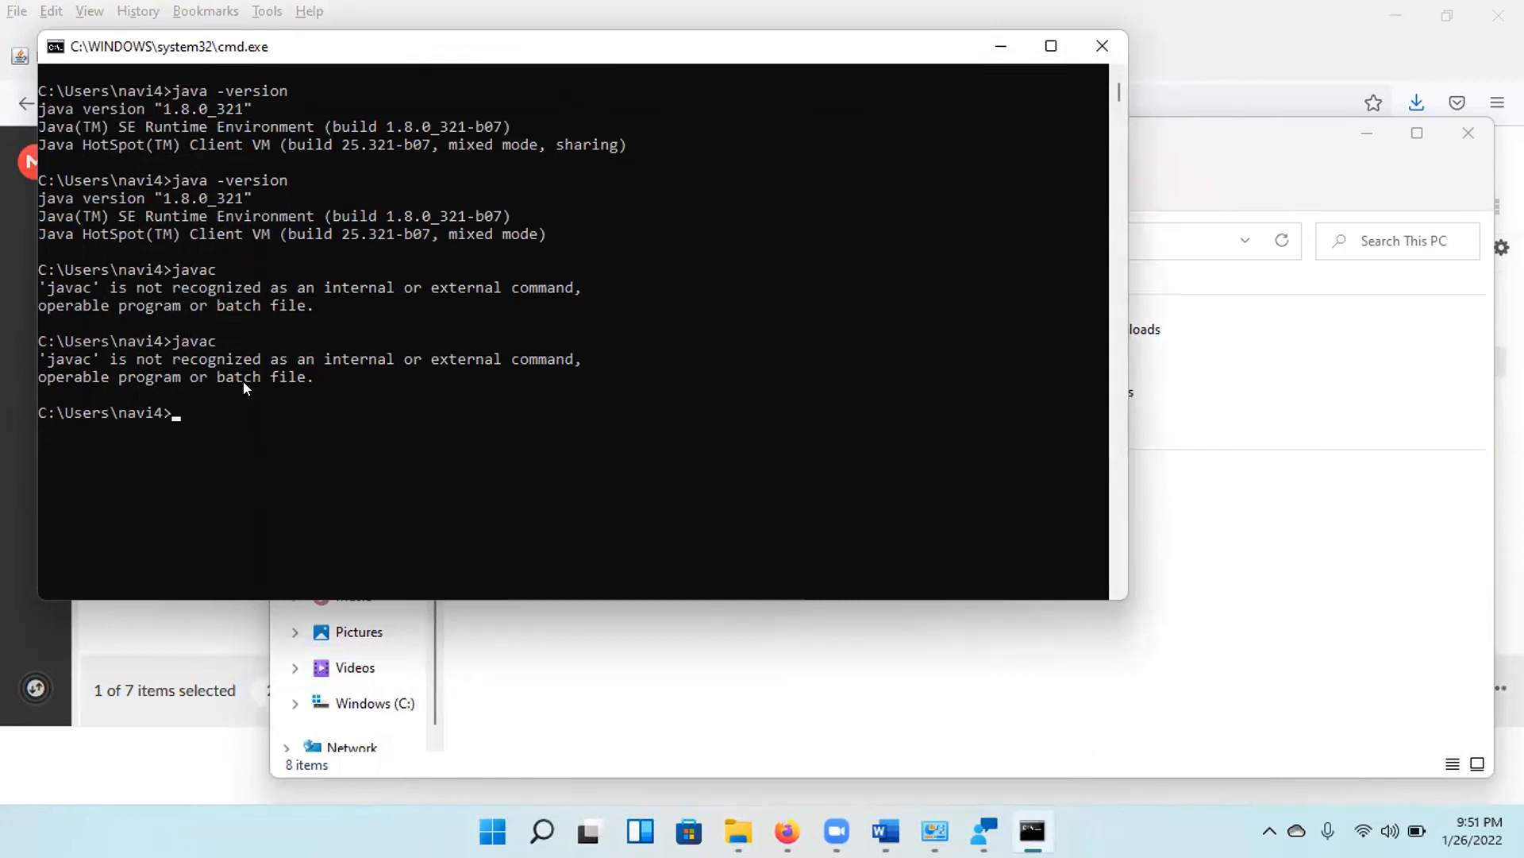
{"action": "type", "text": "java c"}
{"action": "key", "text": "Return"}
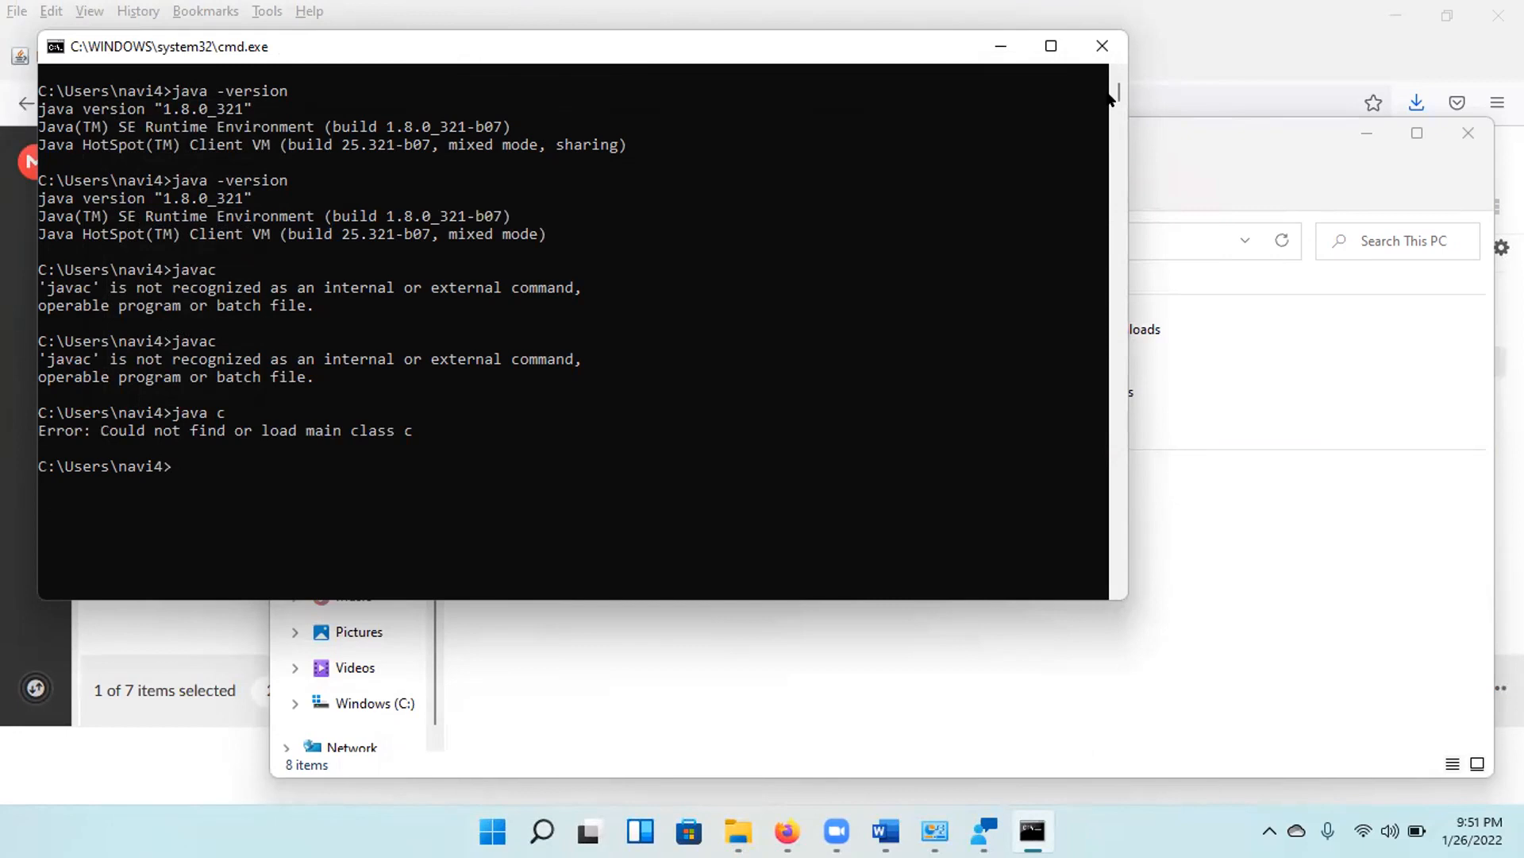
Minimize the Command Prompt and File Explorer windows, and search the web in Firefox for "eclipse download for java".
{"action": "left_click", "coordinate": [1003, 45]}
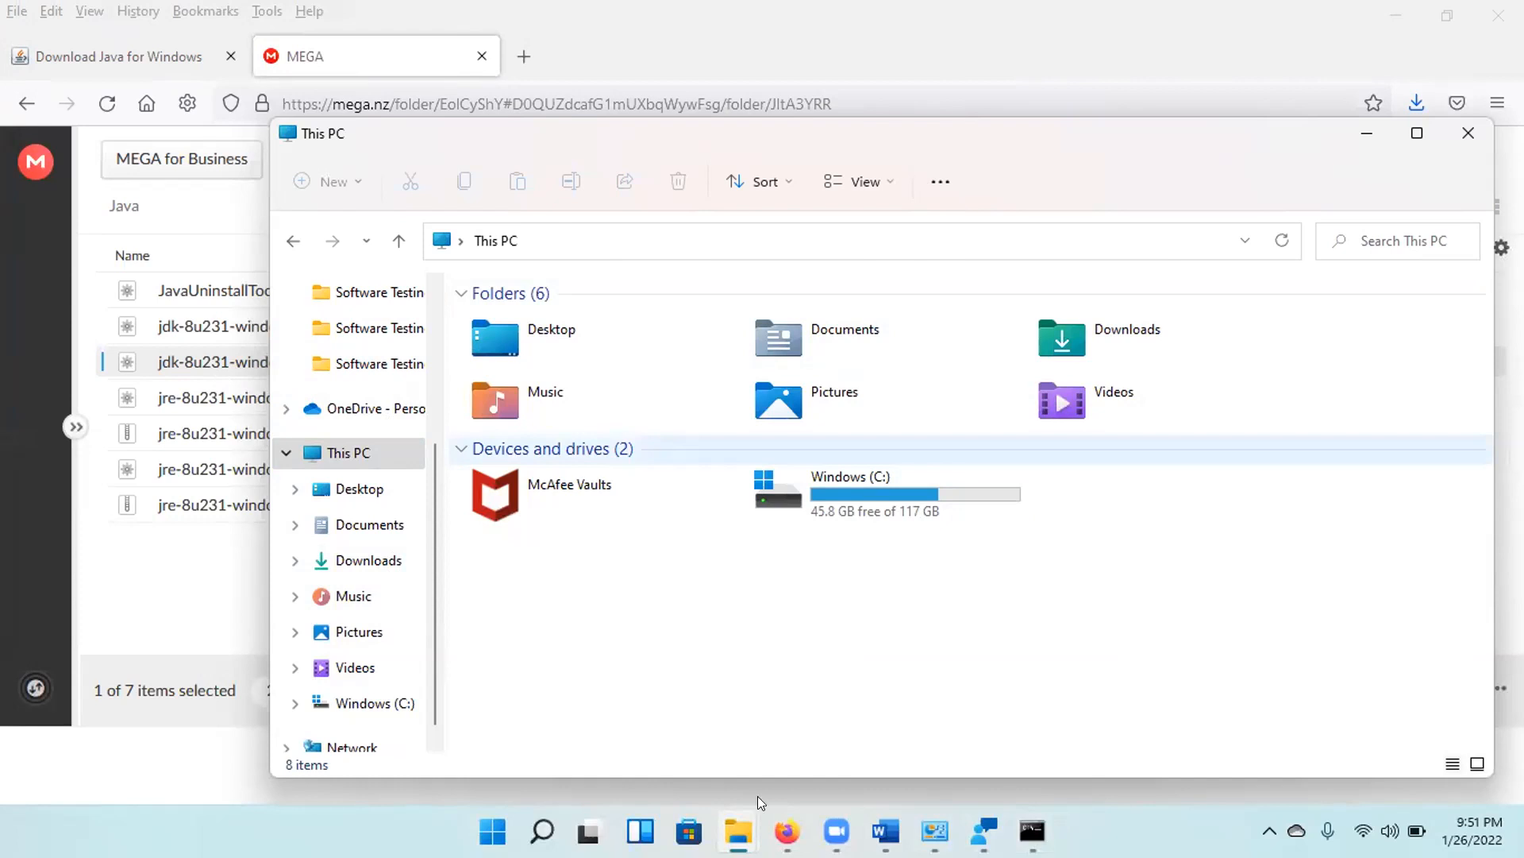
{"action": "left_click", "coordinate": [738, 830]}
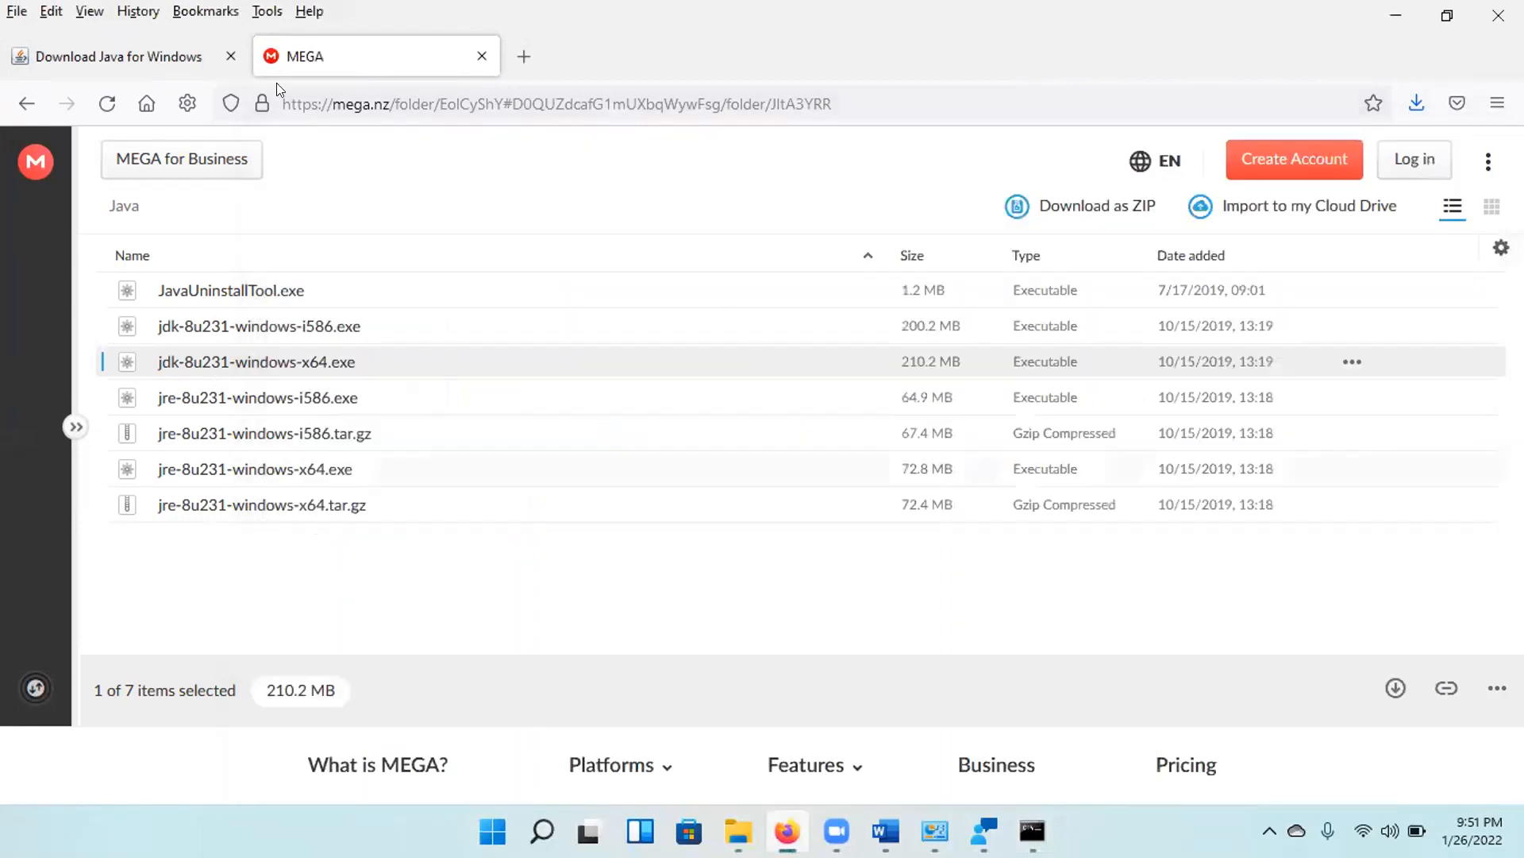
{"action": "left_click", "coordinate": [228, 45]}
{"action": "left_click", "coordinate": [404, 103]}
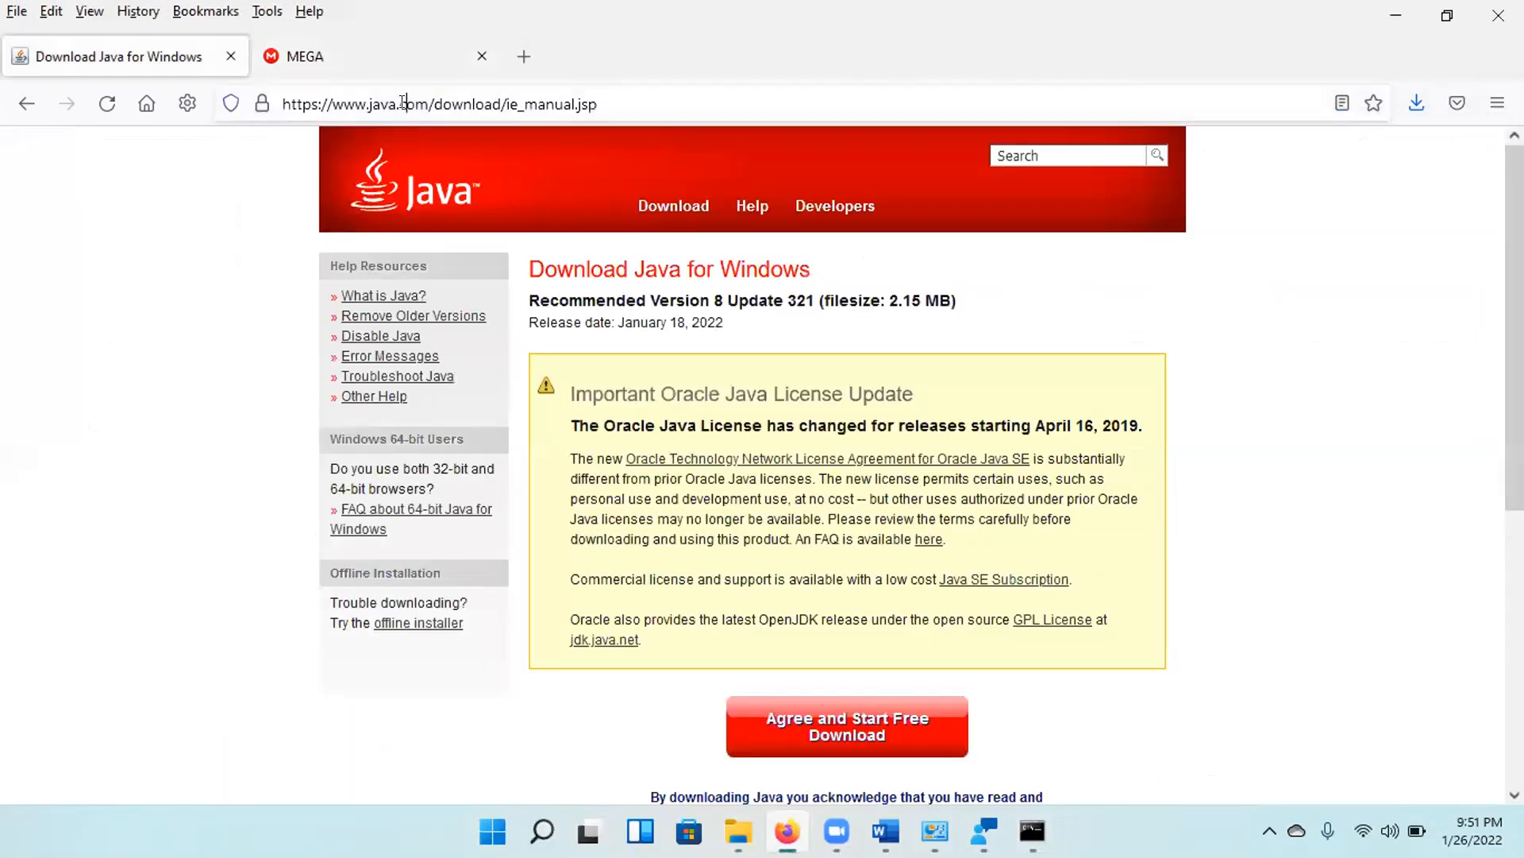
{"action": "type", "text": "eclipse "}
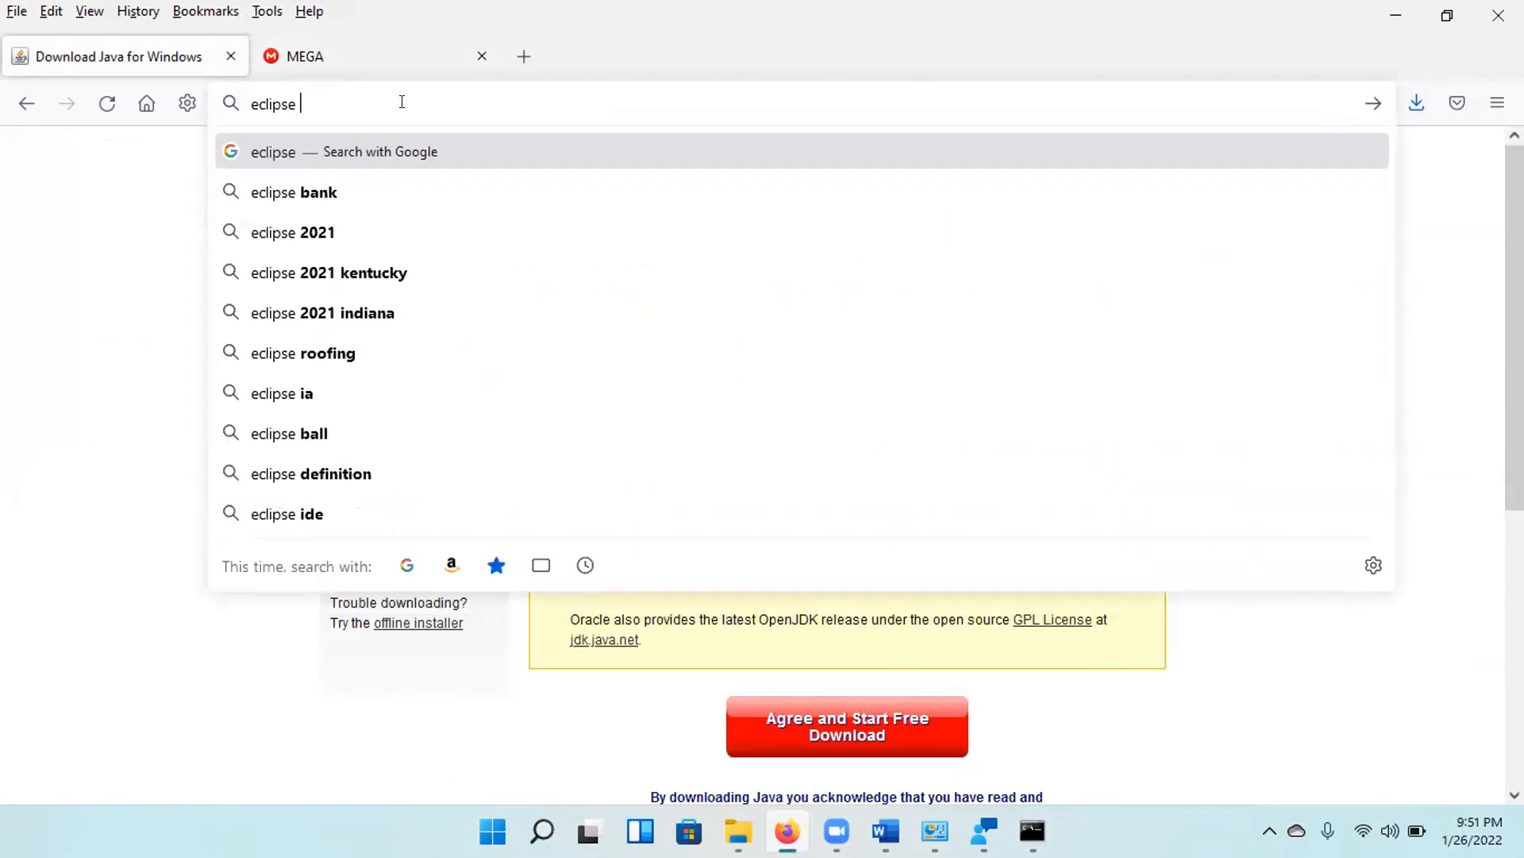
{"action": "type", "text": "downlaod"}
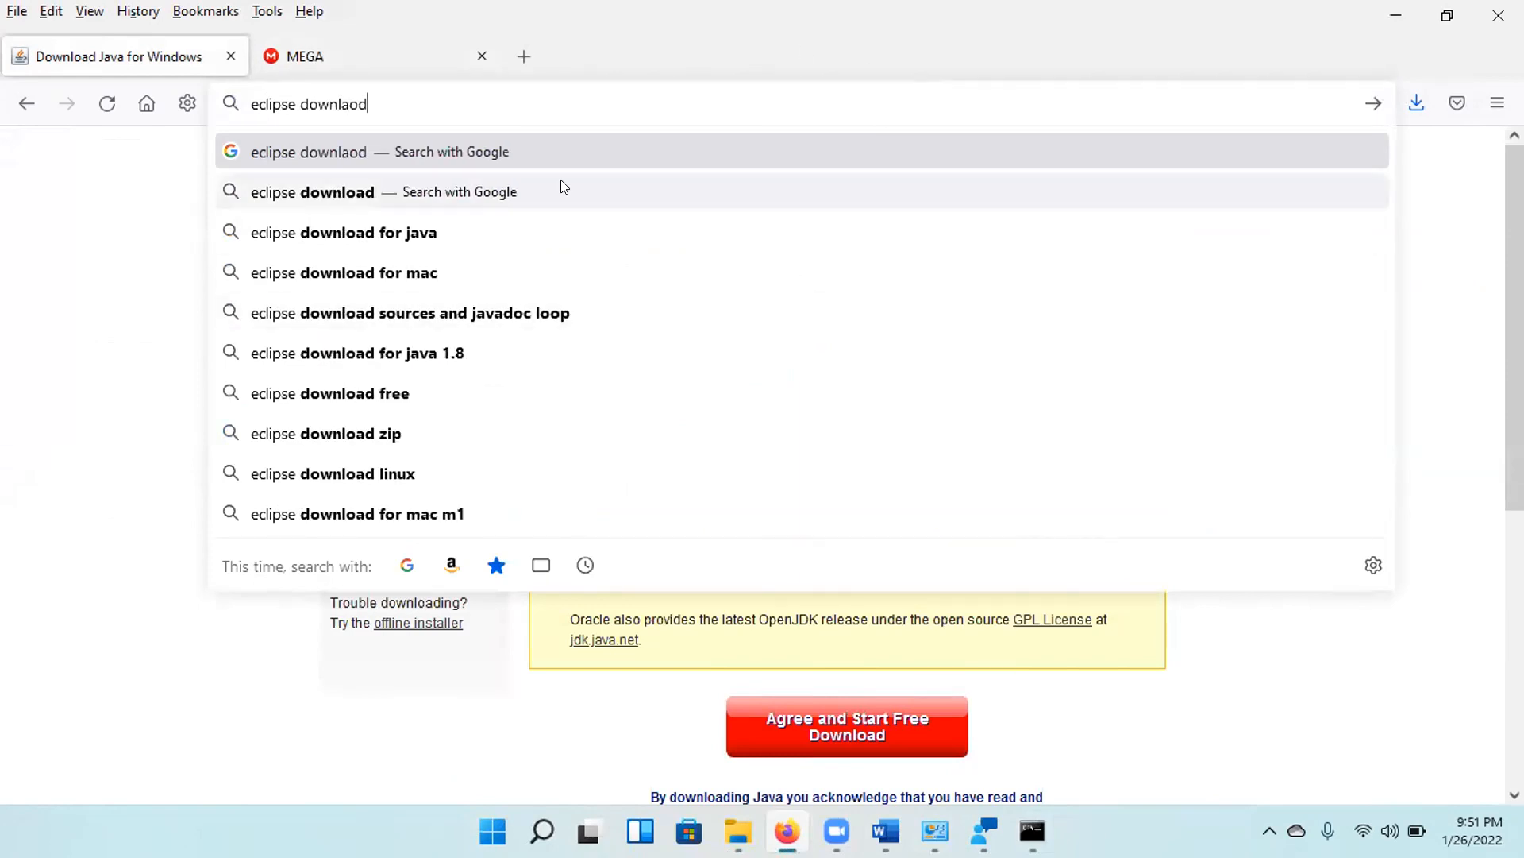
{"action": "left_click", "coordinate": [527, 230]}
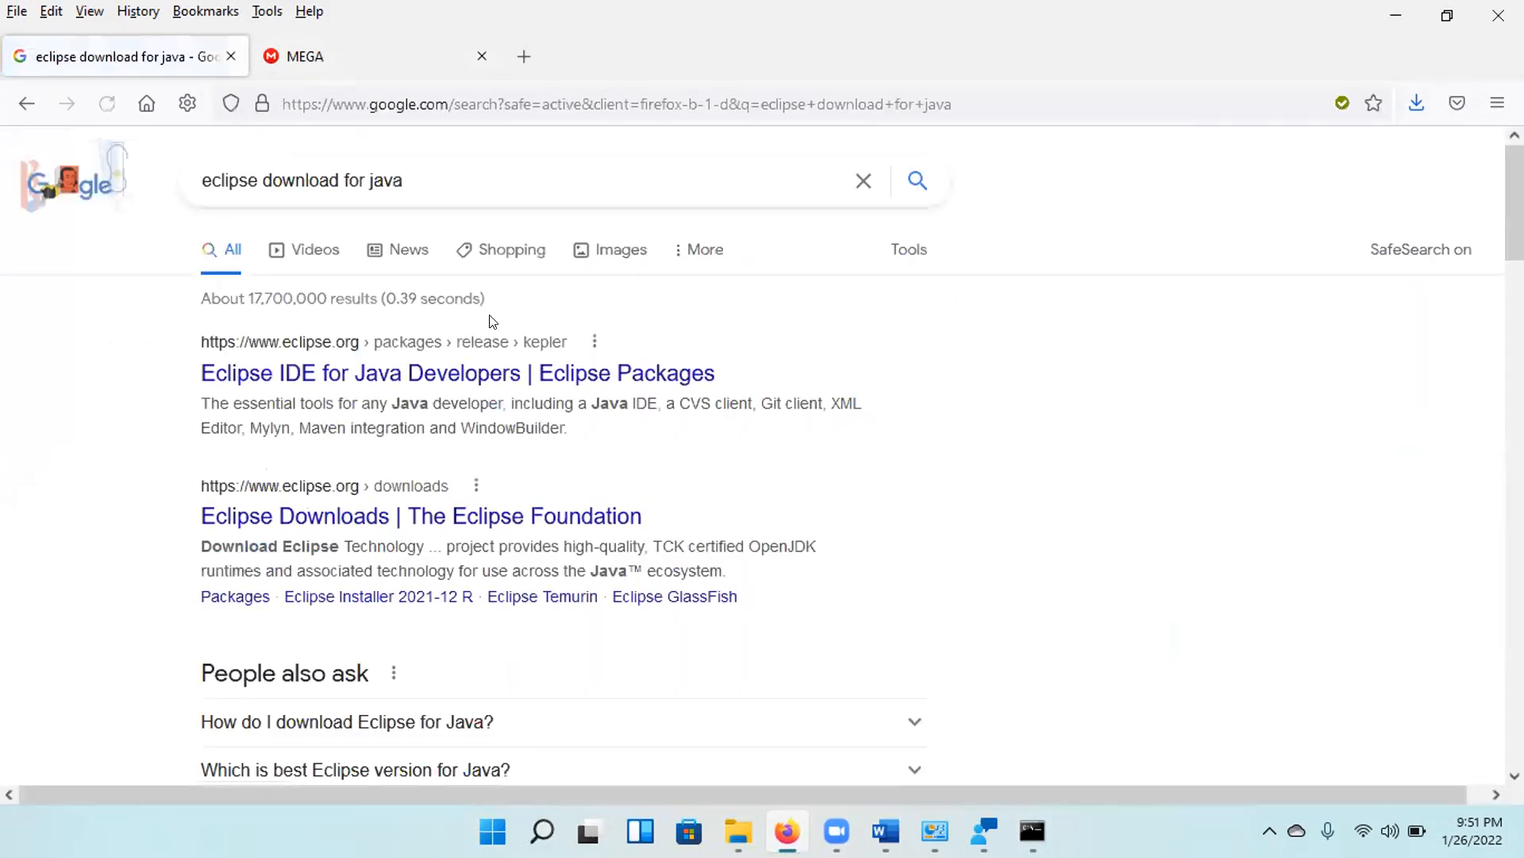
Change the web search to "eclipse download" and open the Eclipse Foundation downloads page from the results.
{"action": "left_click", "coordinate": [404, 170]}
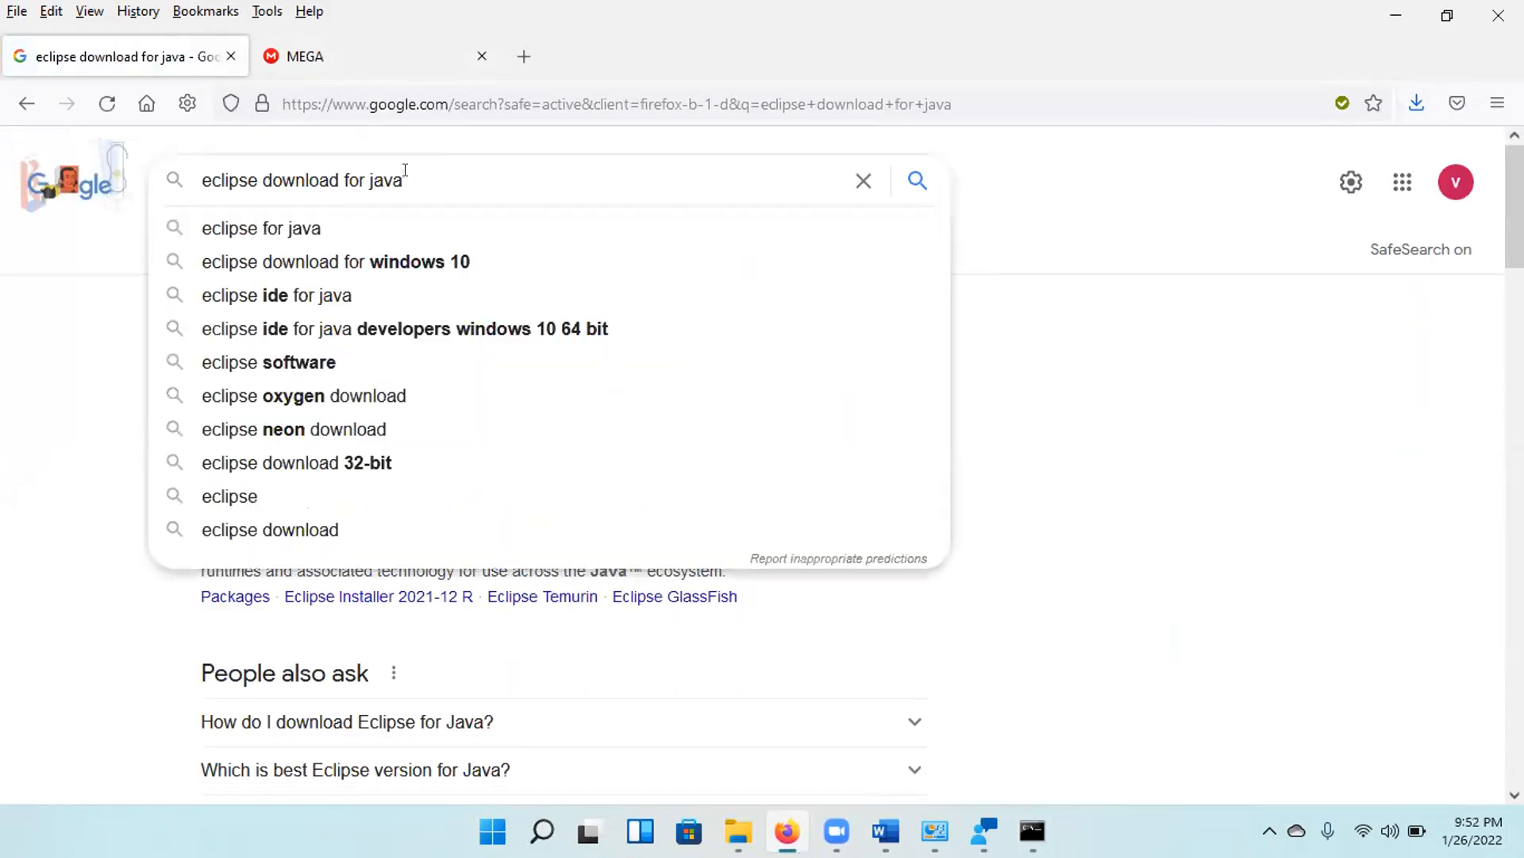
{"action": "key", "text": "BackSpace"}
{"action": "key", "text": "BackSpace"}
{"action": "key", "text": "BackSpace"}
{"action": "key", "text": "BackSpace"}
{"action": "key", "text": "BackSpace"}
{"action": "key", "text": "BackSpace"}
{"action": "key", "text": "BackSpace"}
{"action": "key", "text": "BackSpace"}
{"action": "key", "text": "BackSpace"}
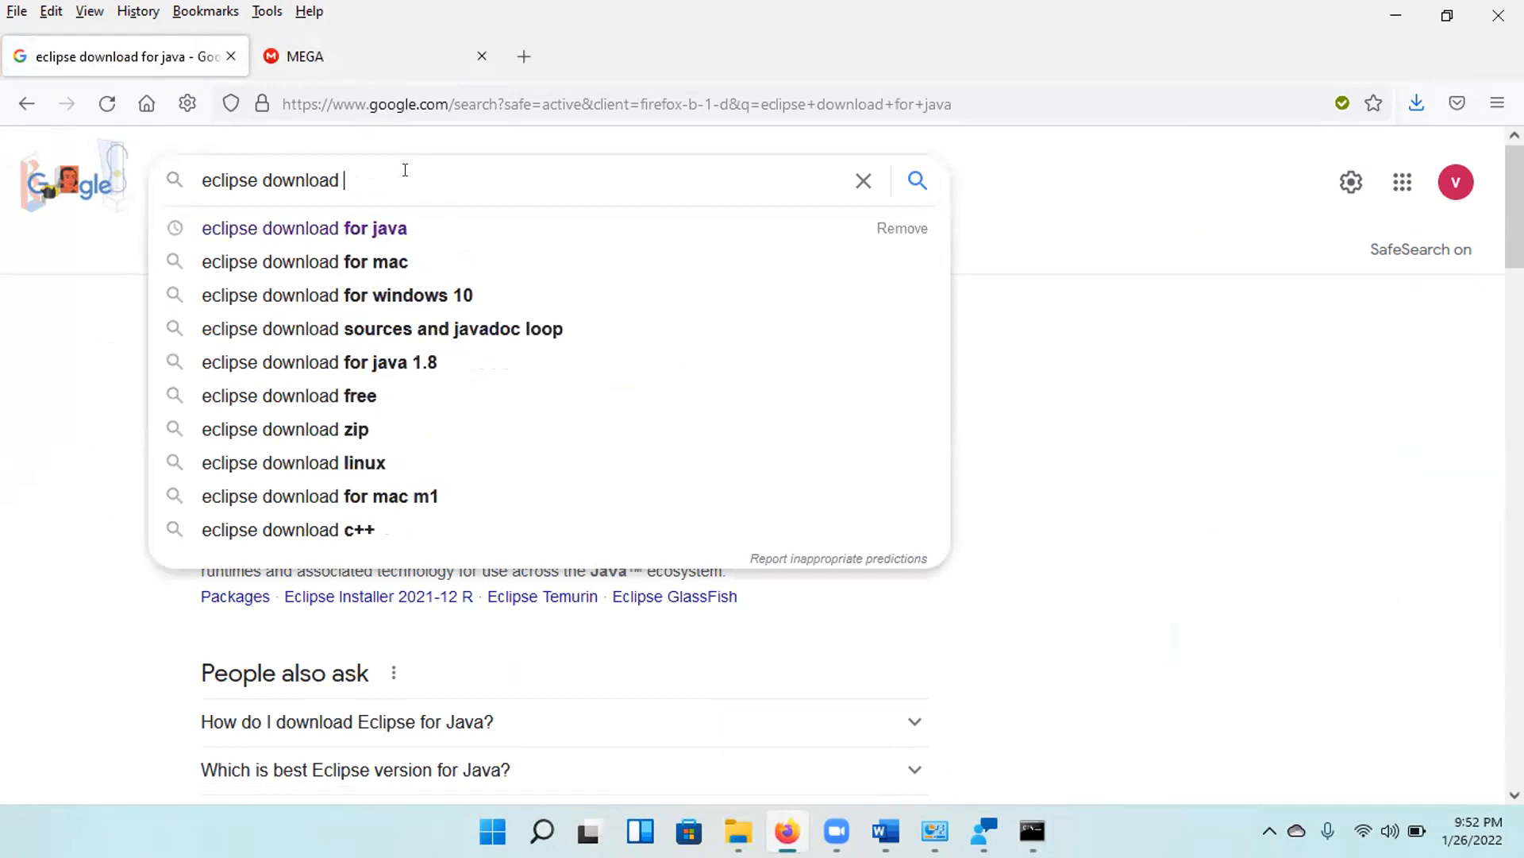
{"action": "key", "text": "Return"}
{"action": "left_click", "coordinate": [353, 373]}
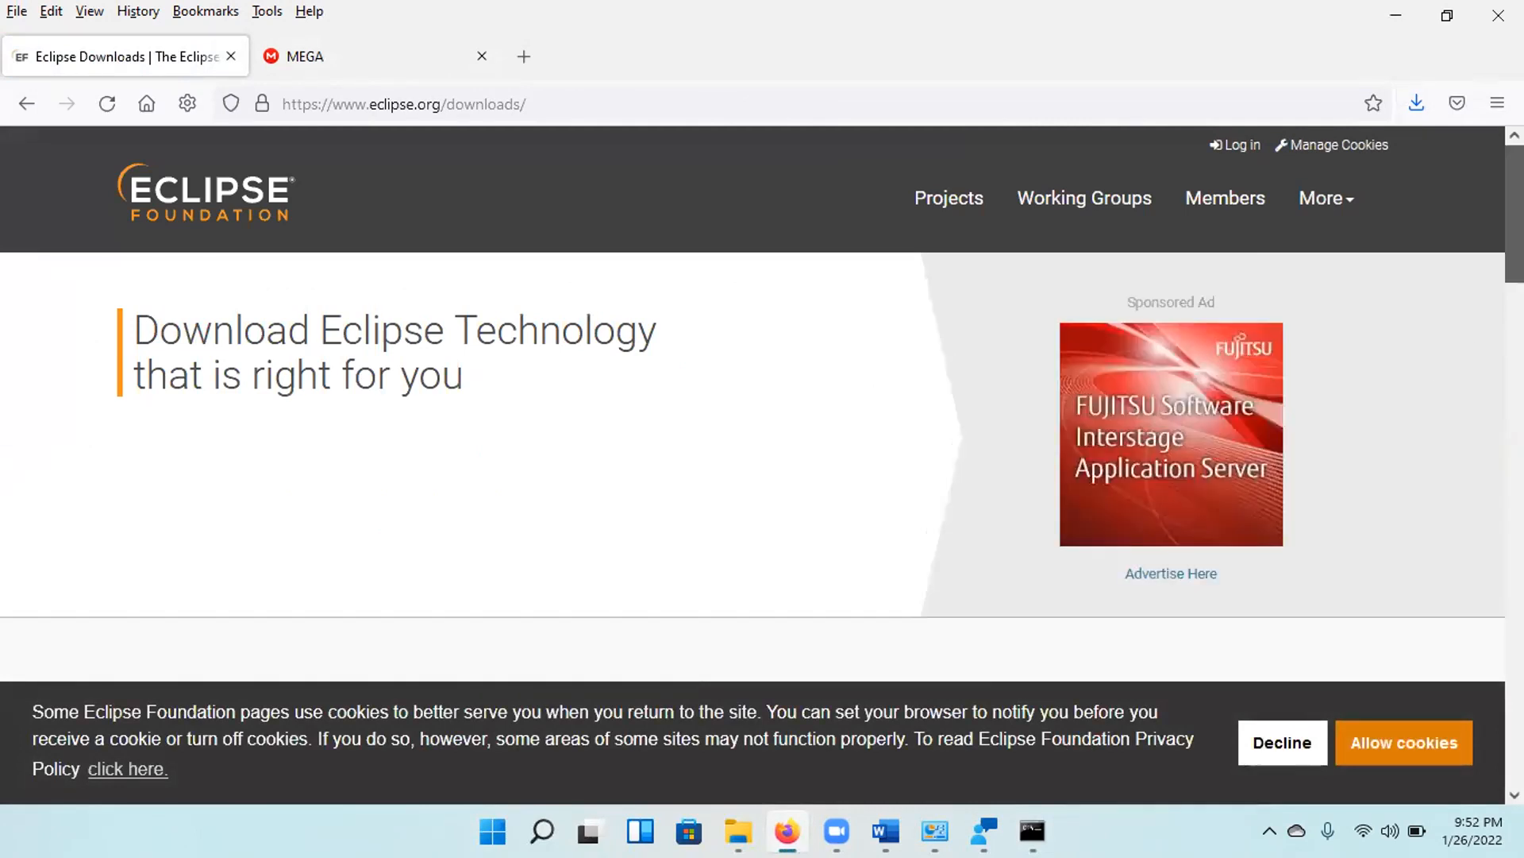
Allow cookies on the Eclipse downloads page and open the Download Packages page for Eclipse IDE 2021-12.
{"action": "scroll", "coordinate": [1407, 751], "scroll_direction": "down", "scroll_amount": 10}
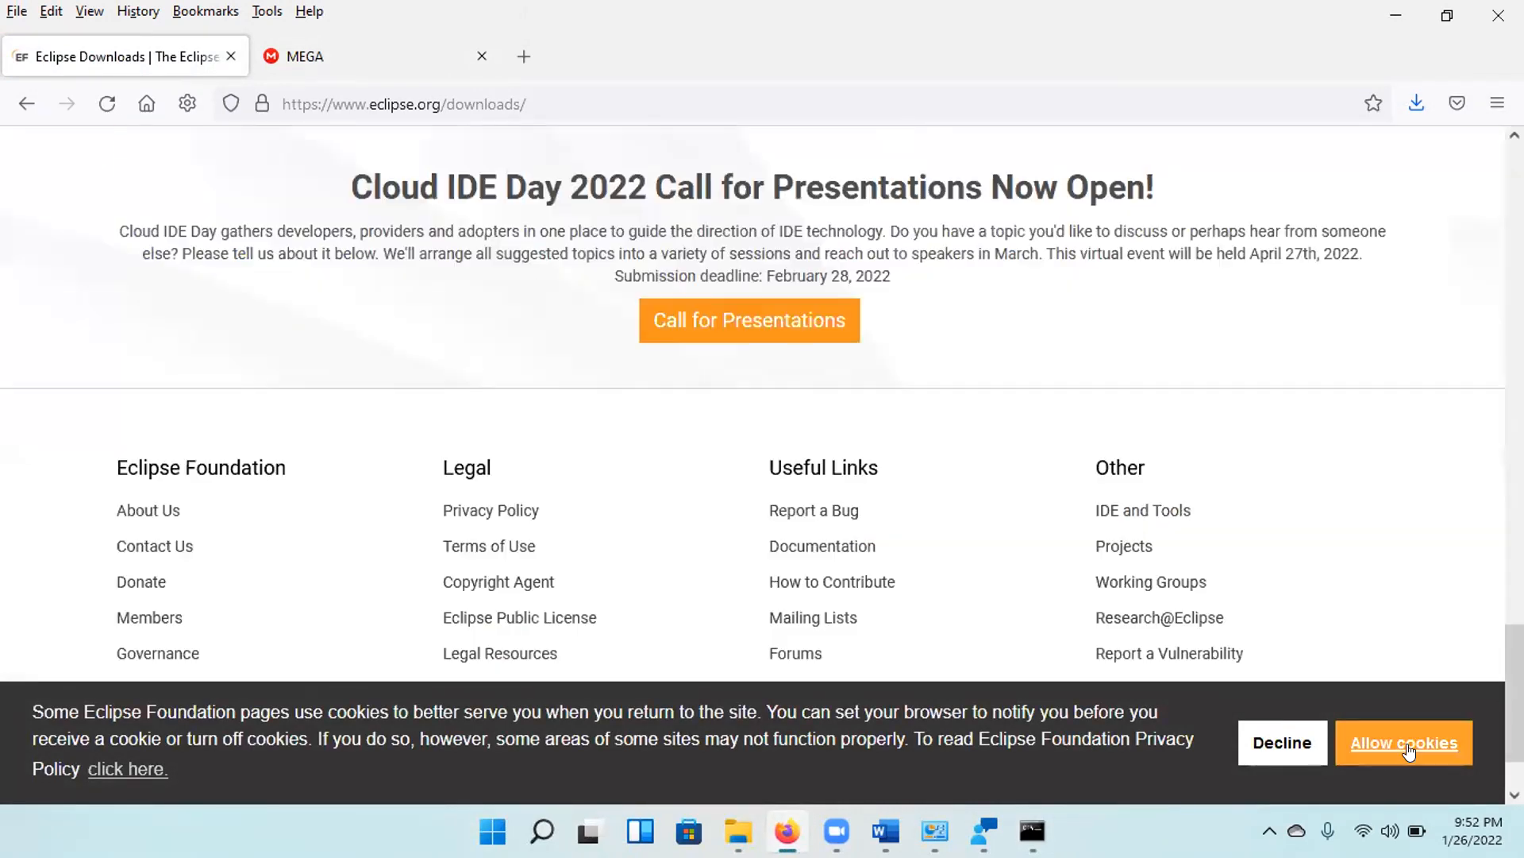
{"action": "left_click", "coordinate": [1399, 748]}
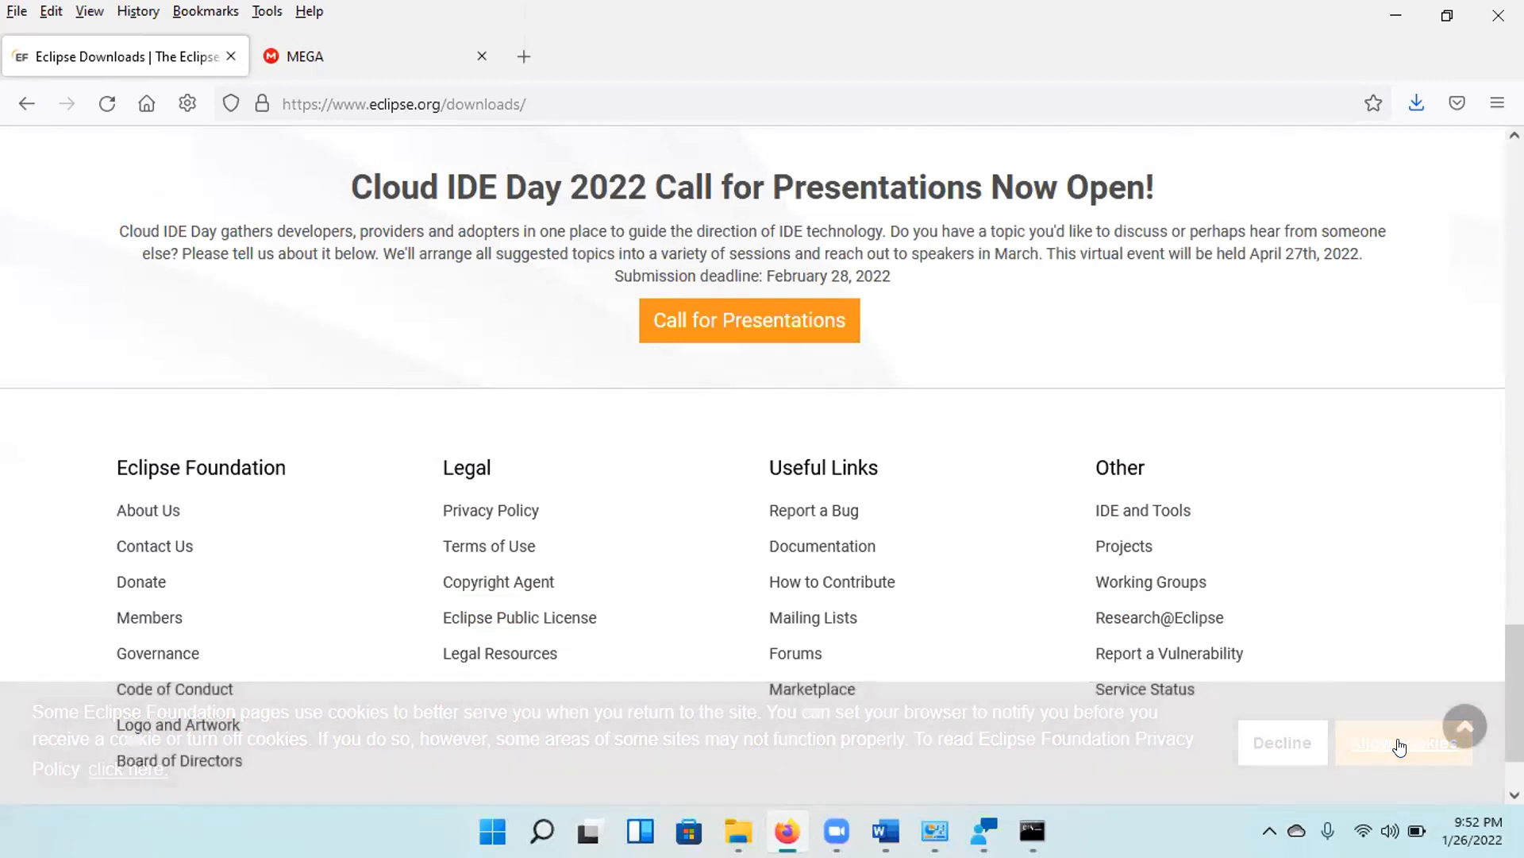
{"action": "scroll", "coordinate": [576, 414], "scroll_direction": "up", "scroll_amount": 7}
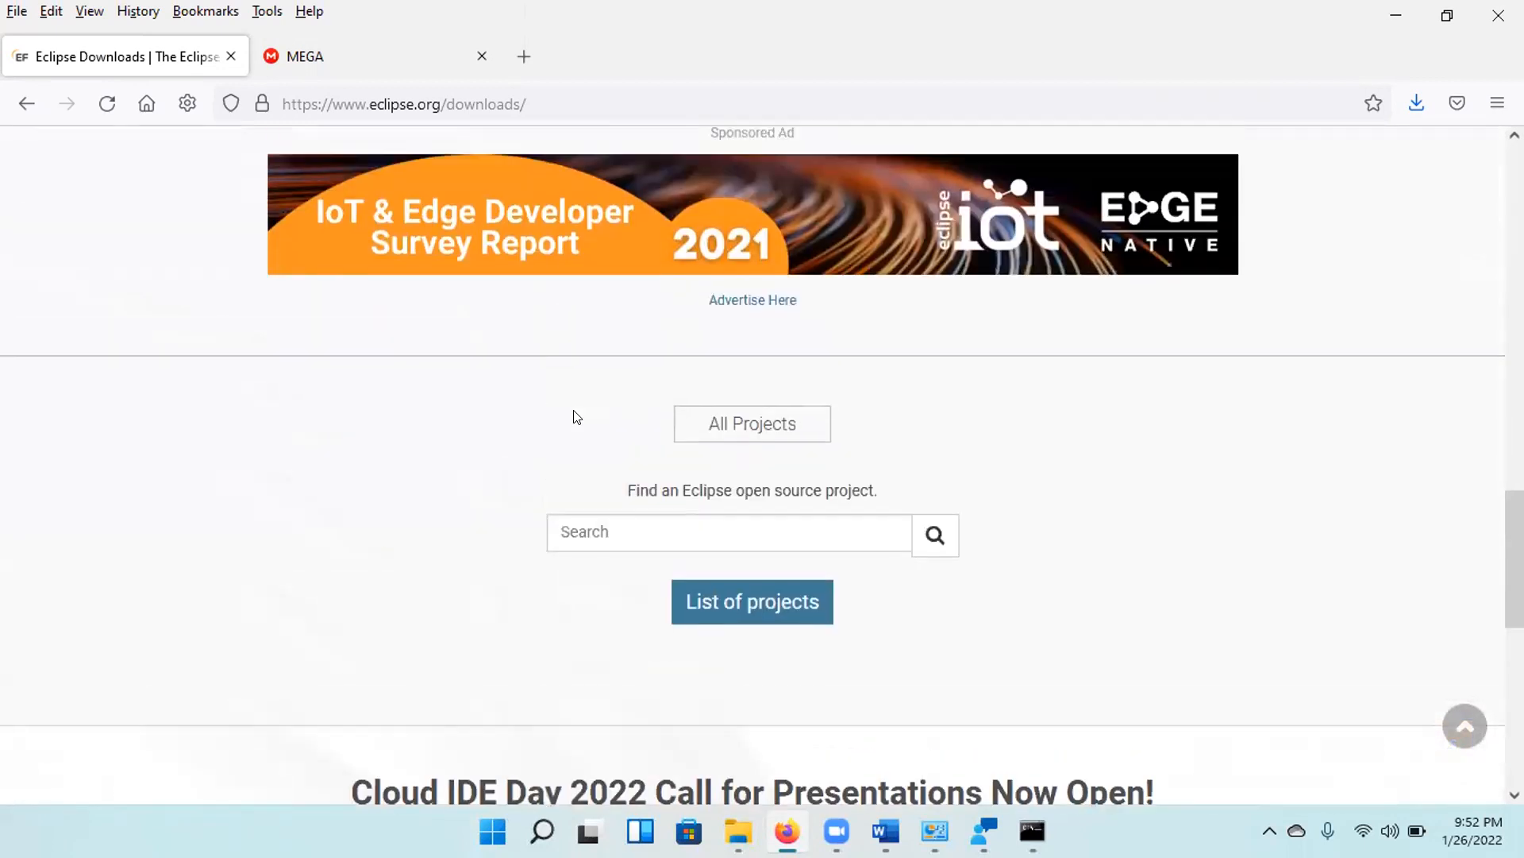
{"action": "scroll", "coordinate": [576, 416], "scroll_direction": "up", "scroll_amount": 6}
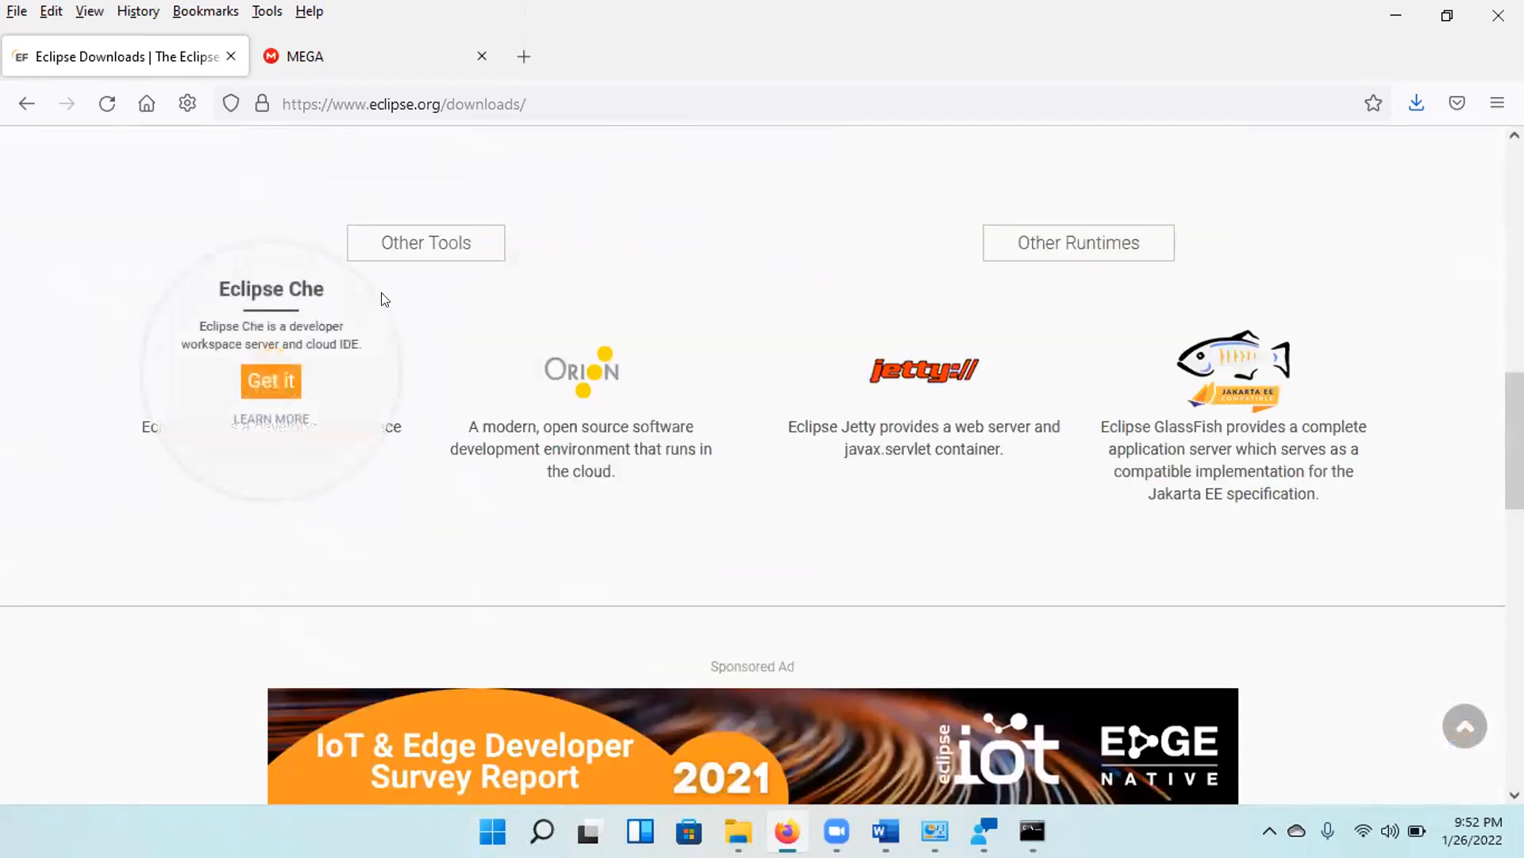
{"action": "scroll", "coordinate": [264, 294], "scroll_direction": "up", "scroll_amount": 3}
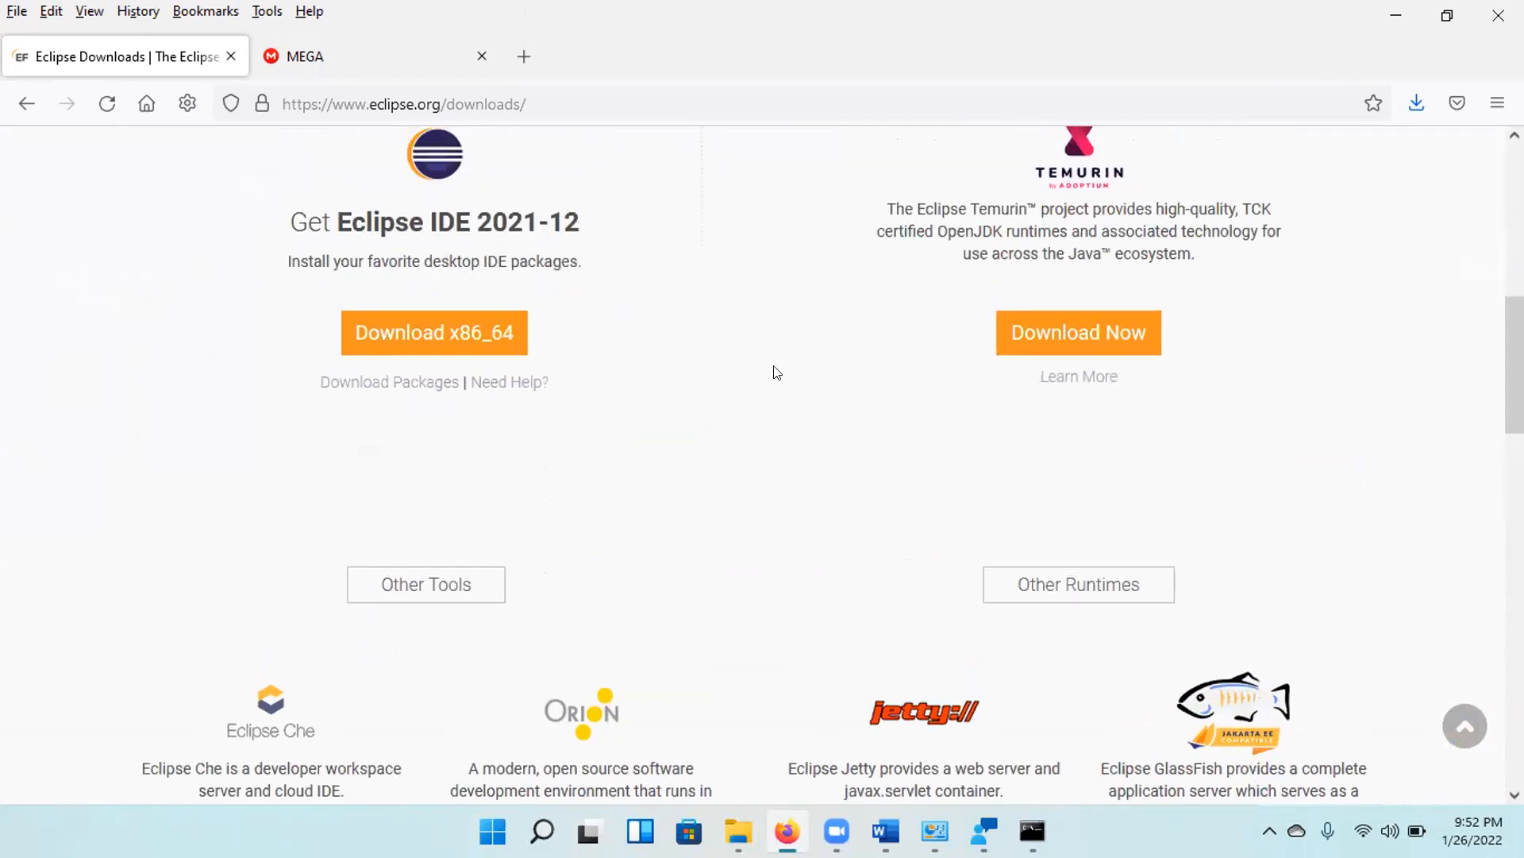
{"action": "left_click", "coordinate": [384, 384]}
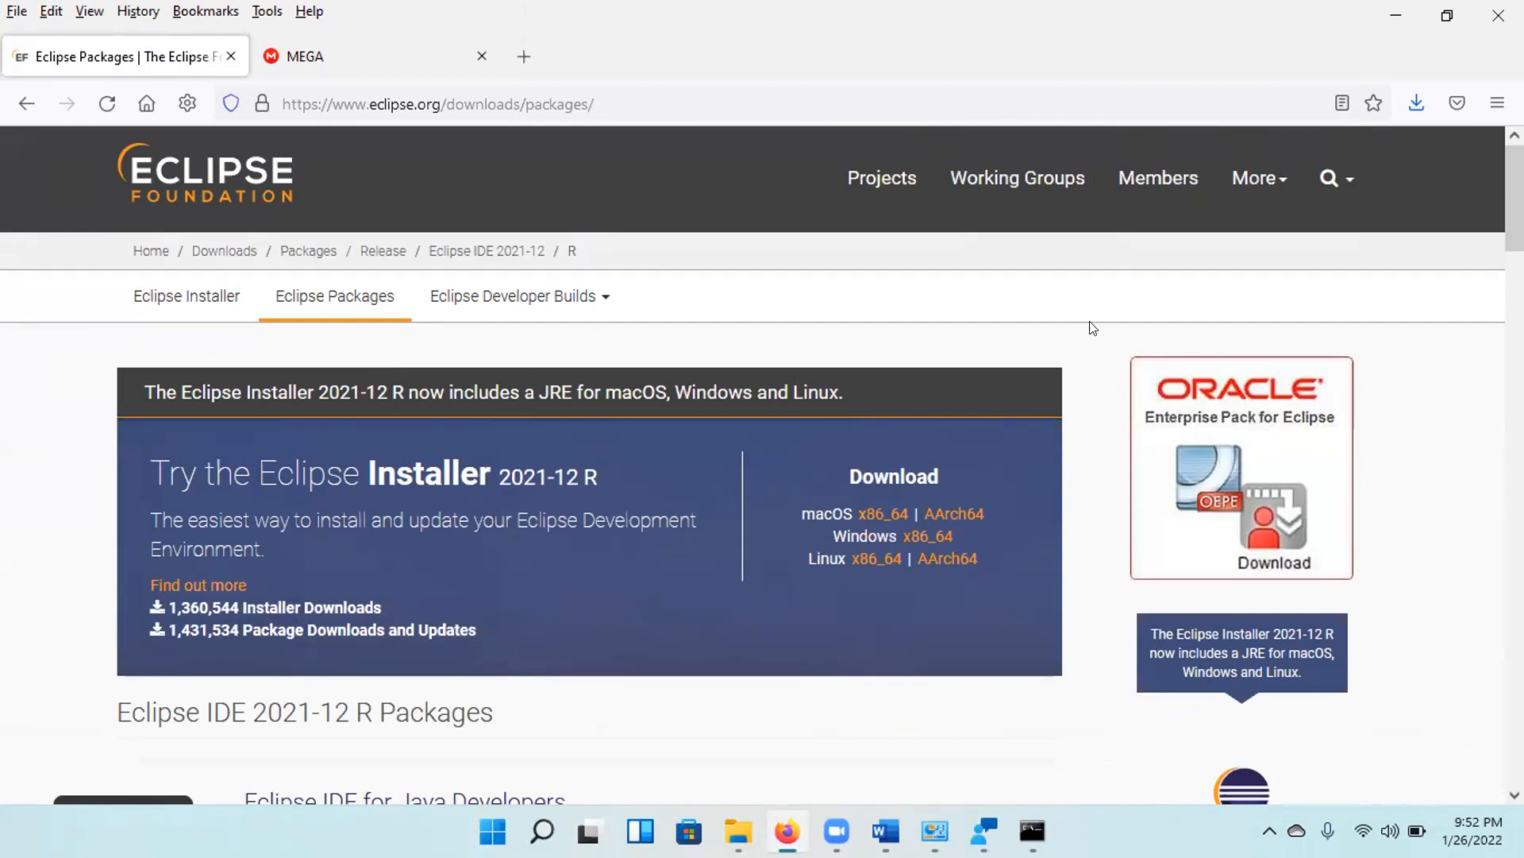
{"action": "scroll", "coordinate": [763, 464], "scroll_direction": "down", "scroll_amount": 3}
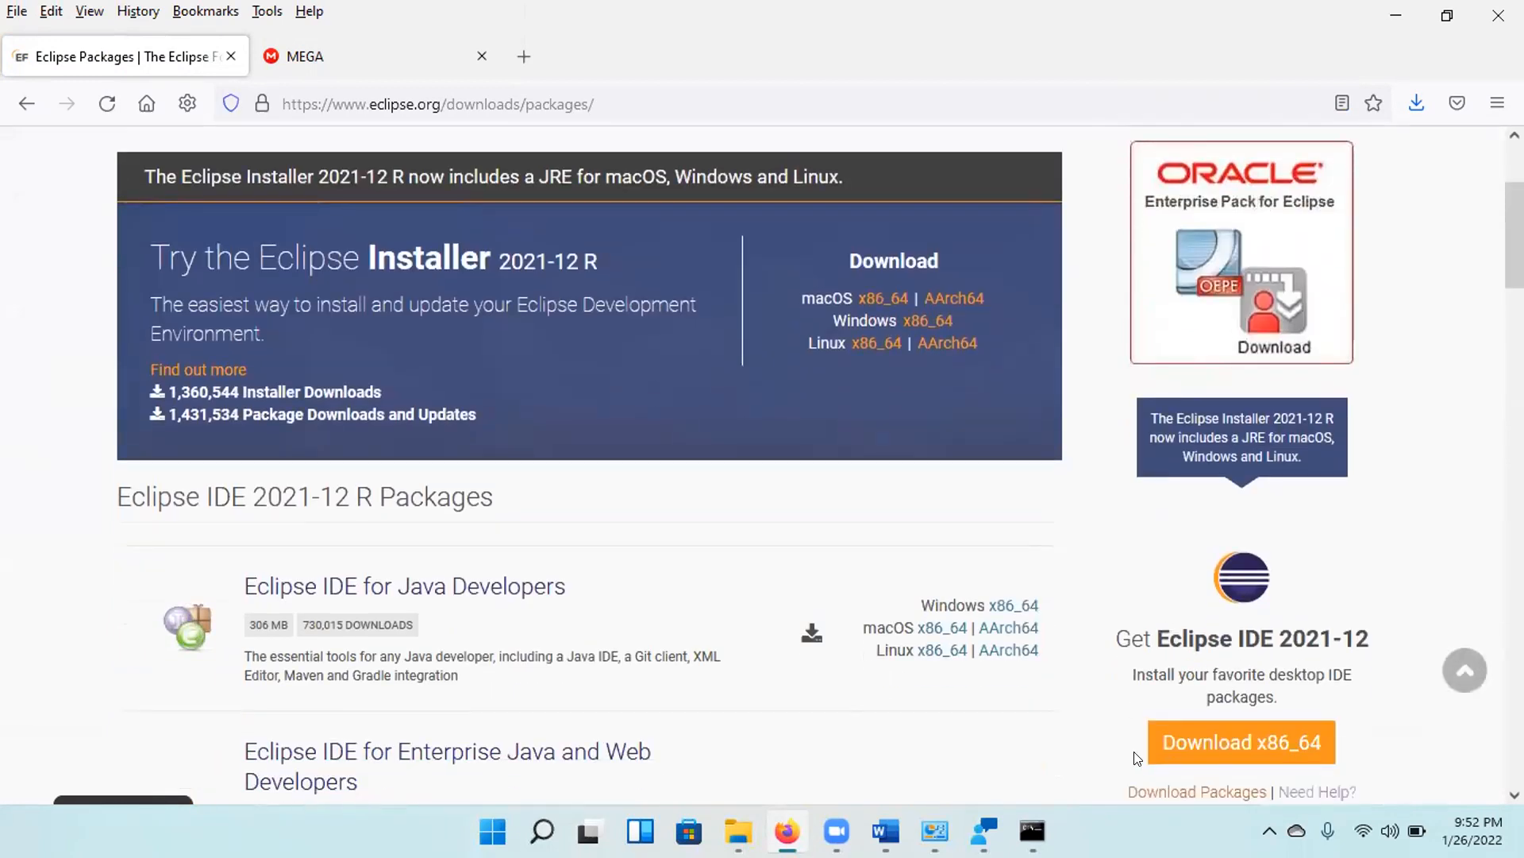
{"action": "left_click", "coordinate": [1186, 755]}
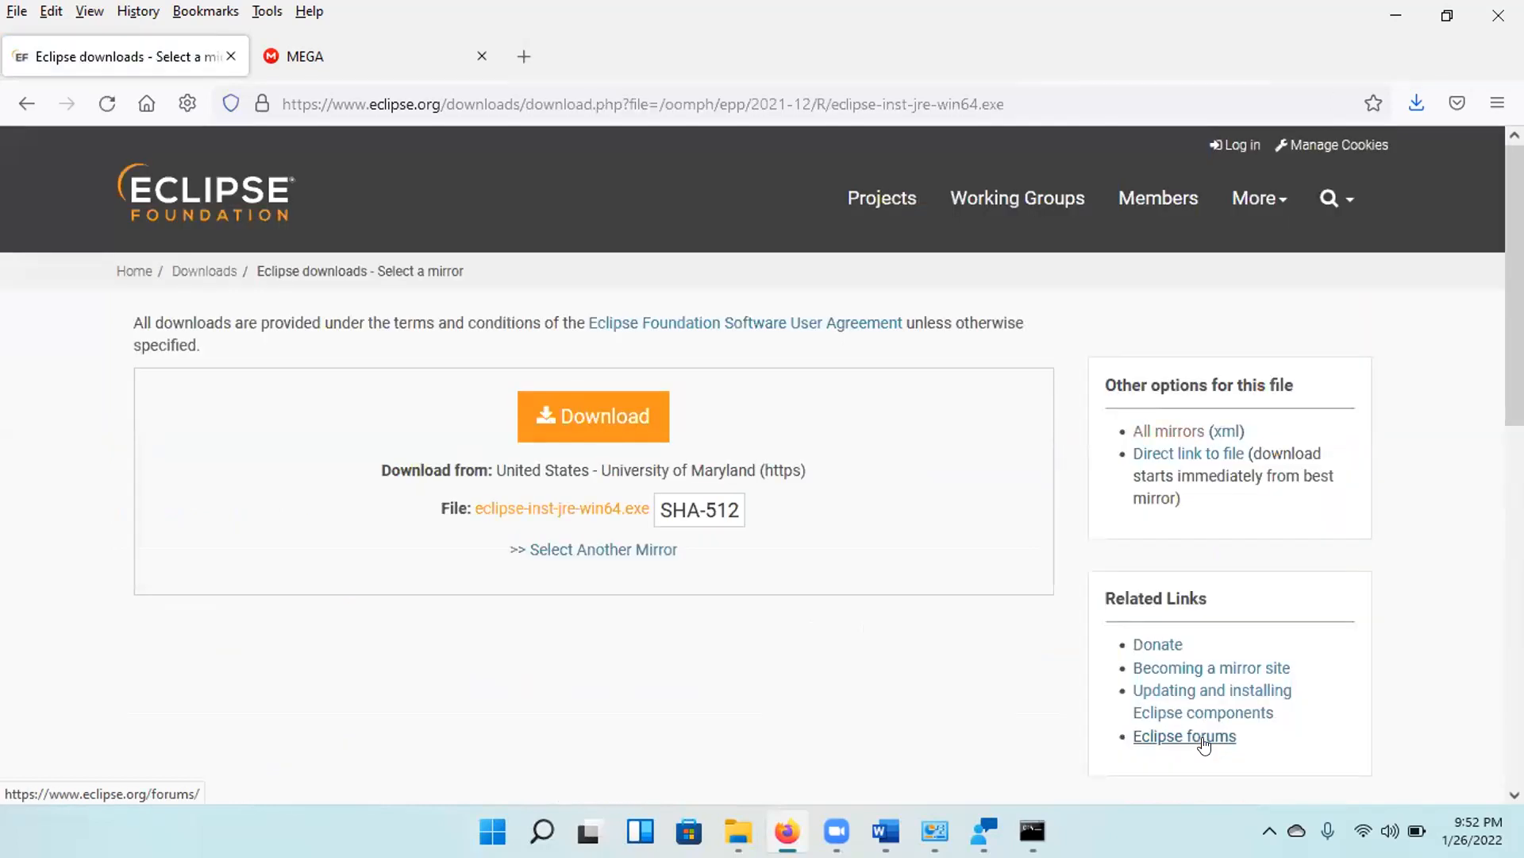
{"action": "left_click", "coordinate": [26, 103]}
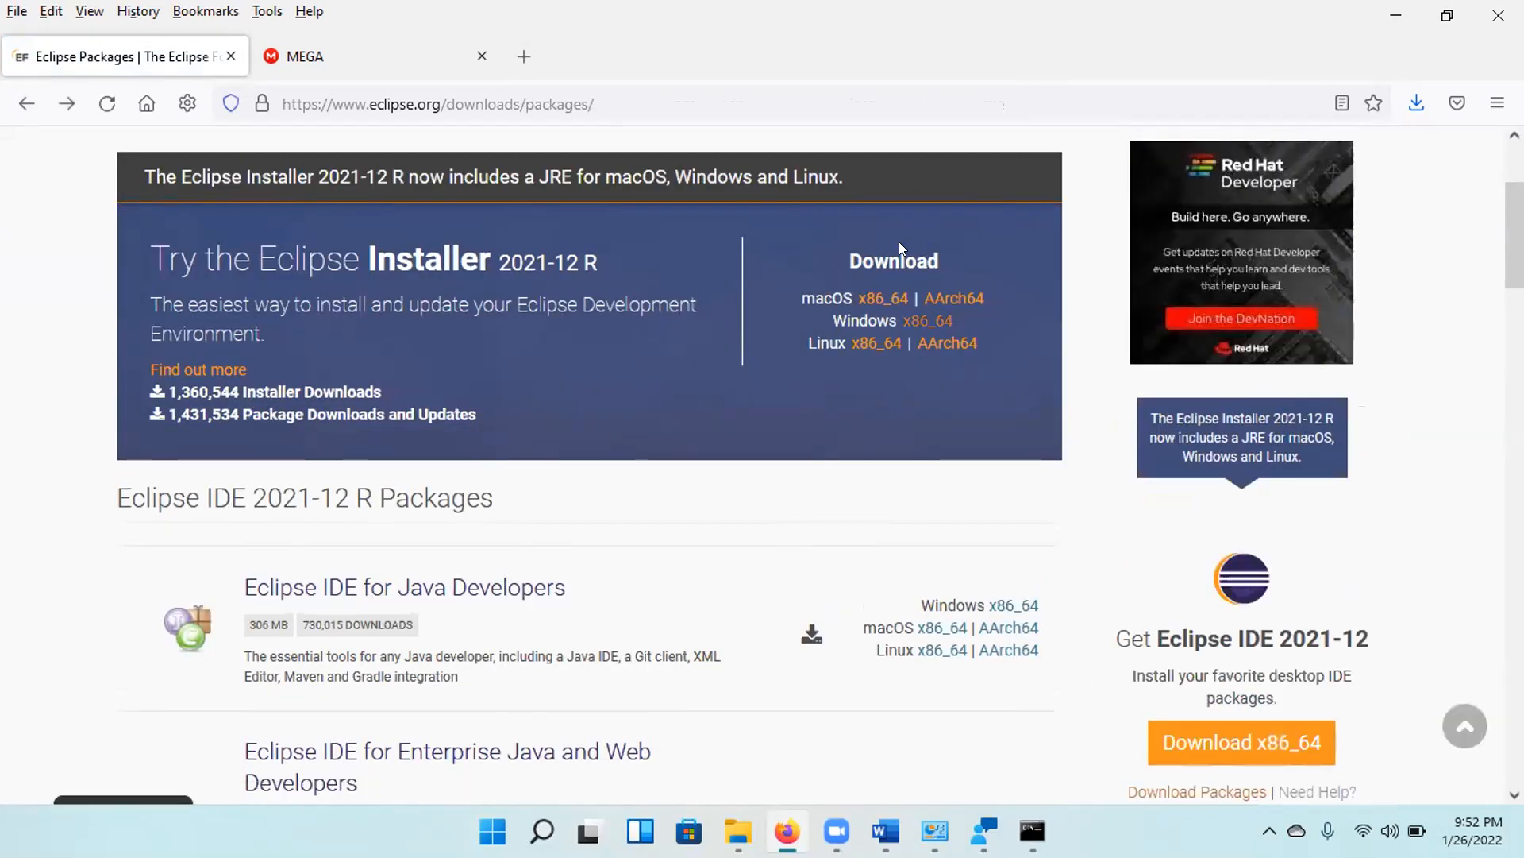
{"action": "left_click", "coordinate": [919, 328]}
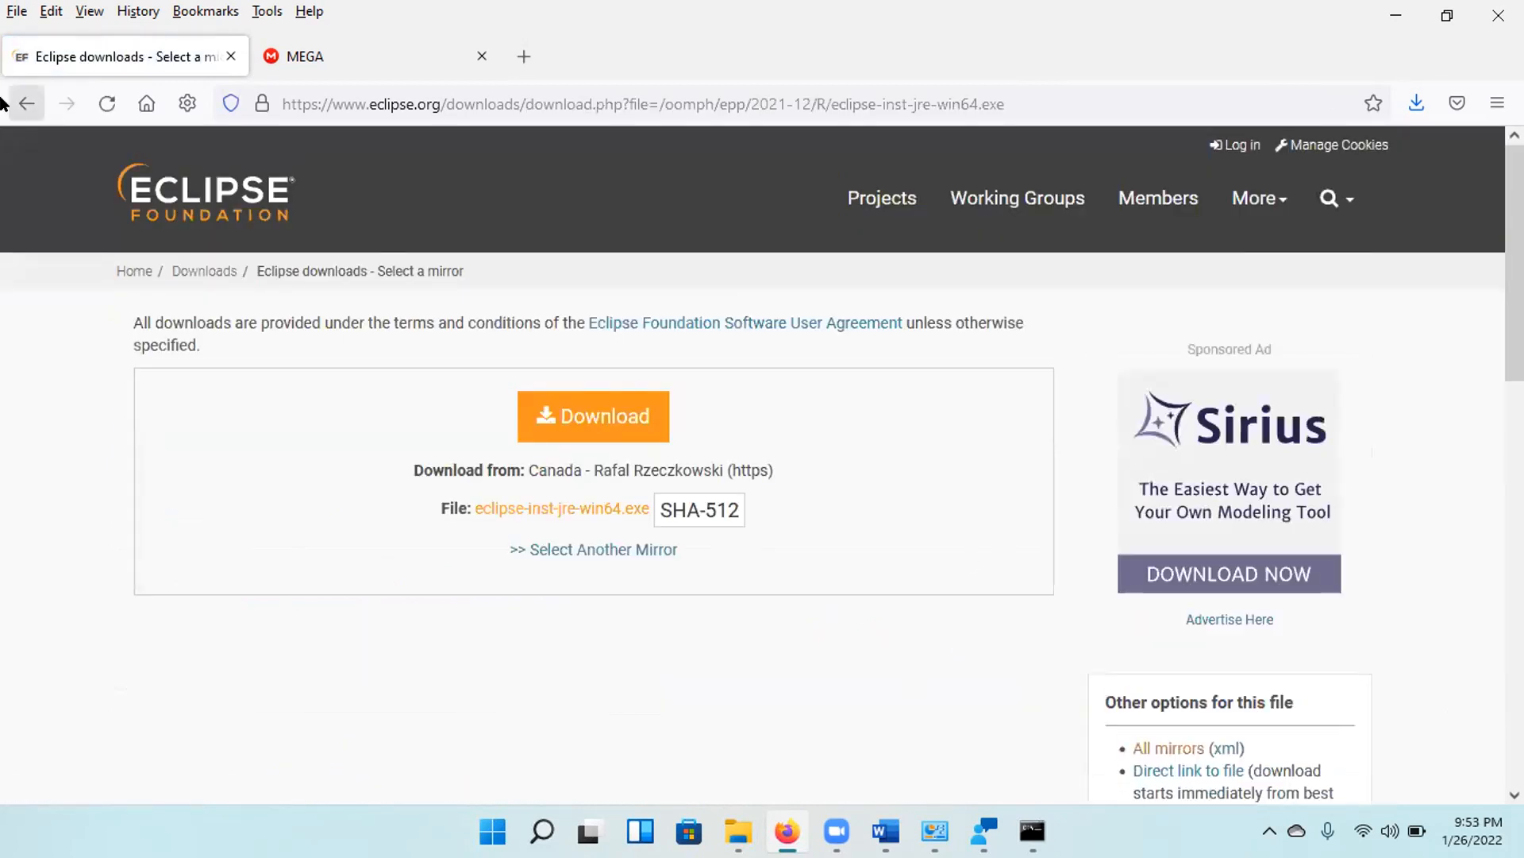
{"action": "left_click", "coordinate": [24, 111]}
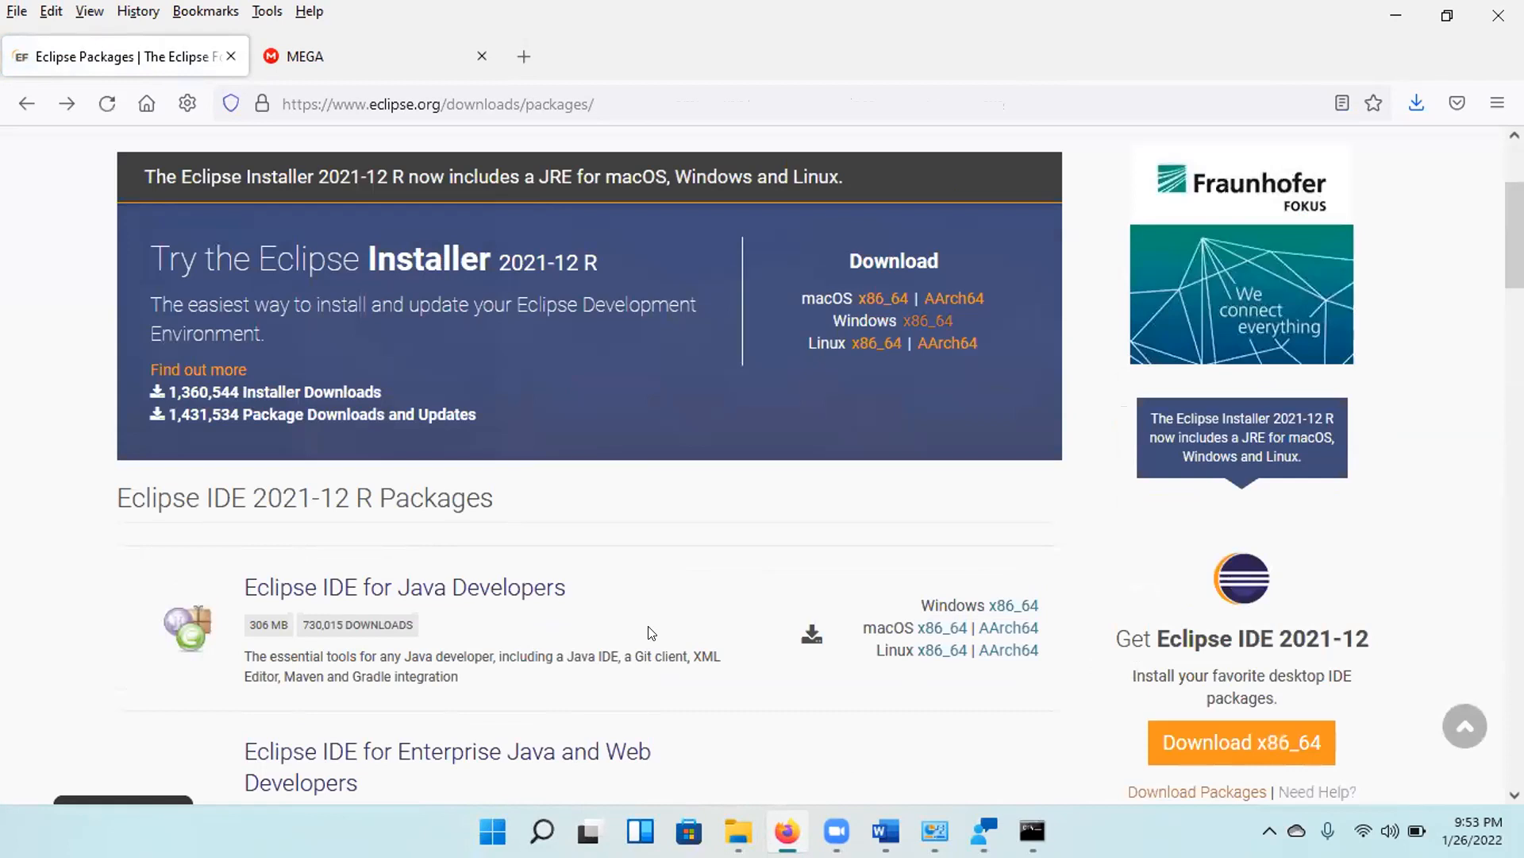
Download the Windows x86_64 package of Eclipse IDE for Java Developers and save eclipse-java-2021-12-R-win32-x86_64 in Downloads.
{"action": "left_click", "coordinate": [1006, 608]}
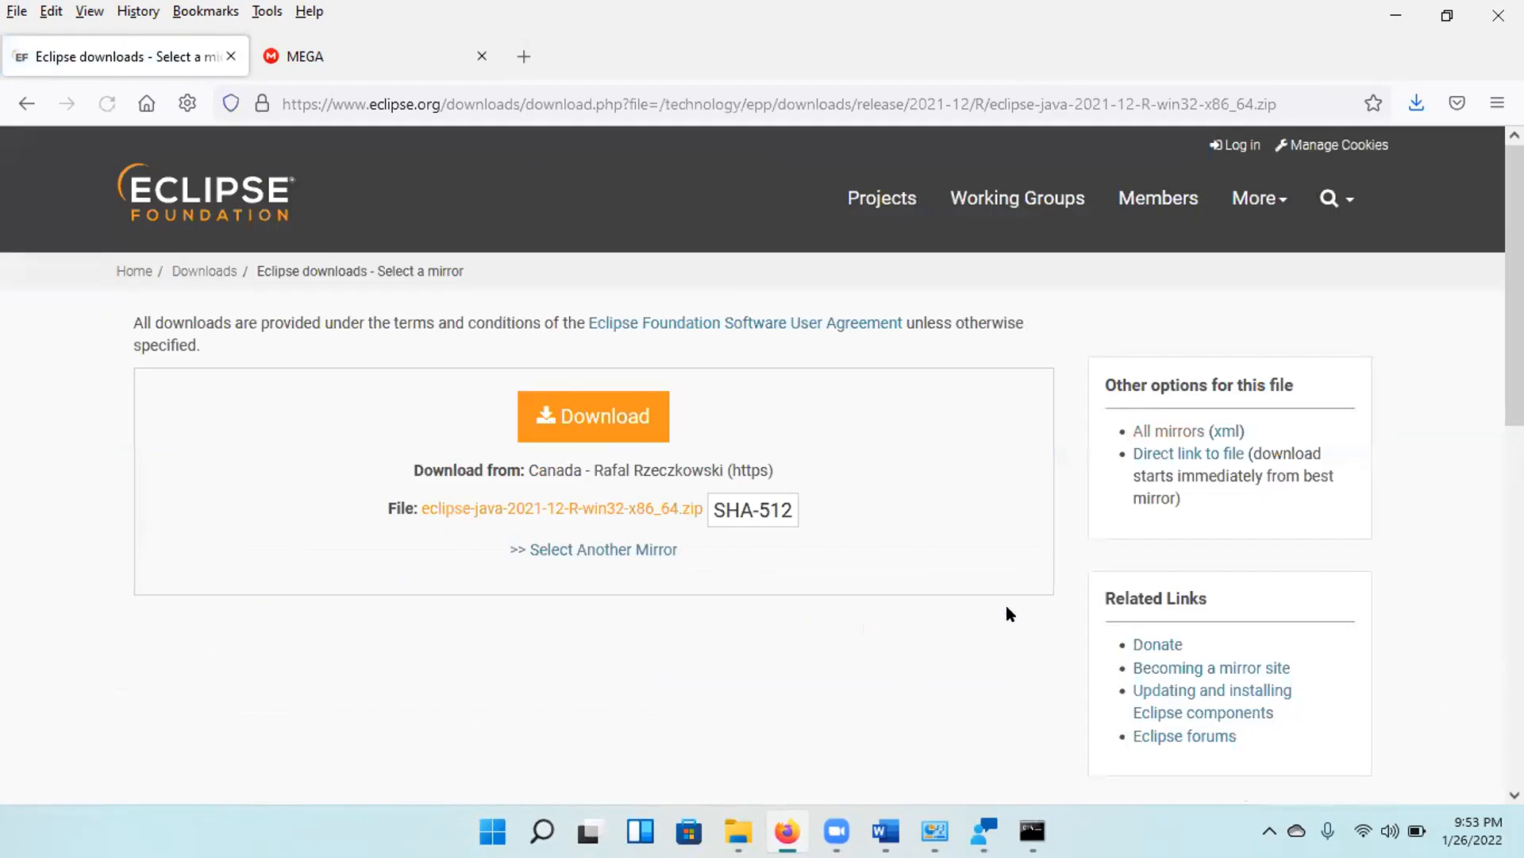
{"action": "left_click", "coordinate": [600, 423]}
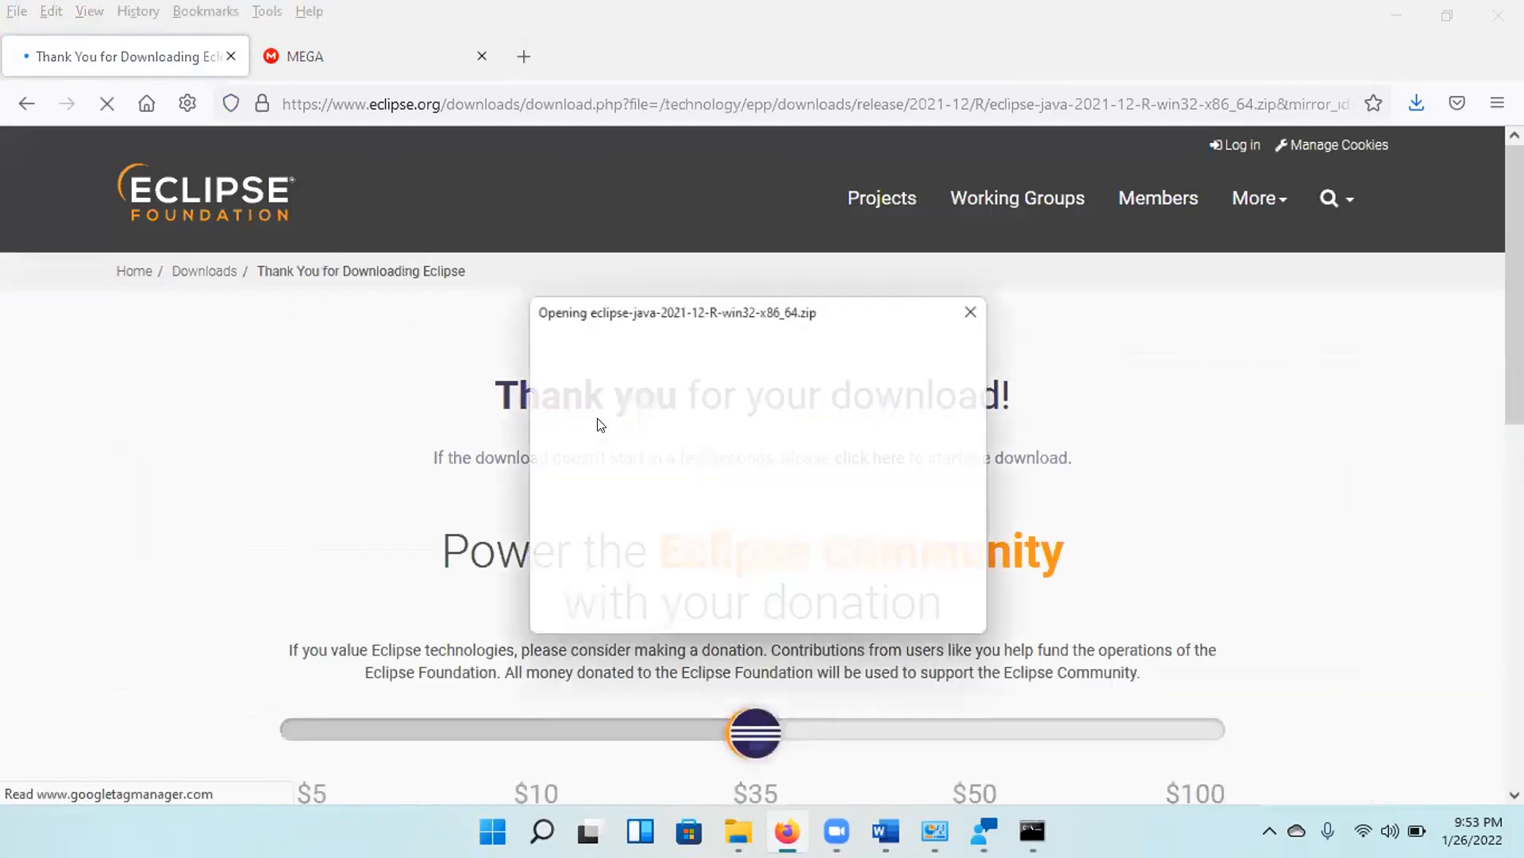
{"action": "left_click", "coordinate": [594, 524]}
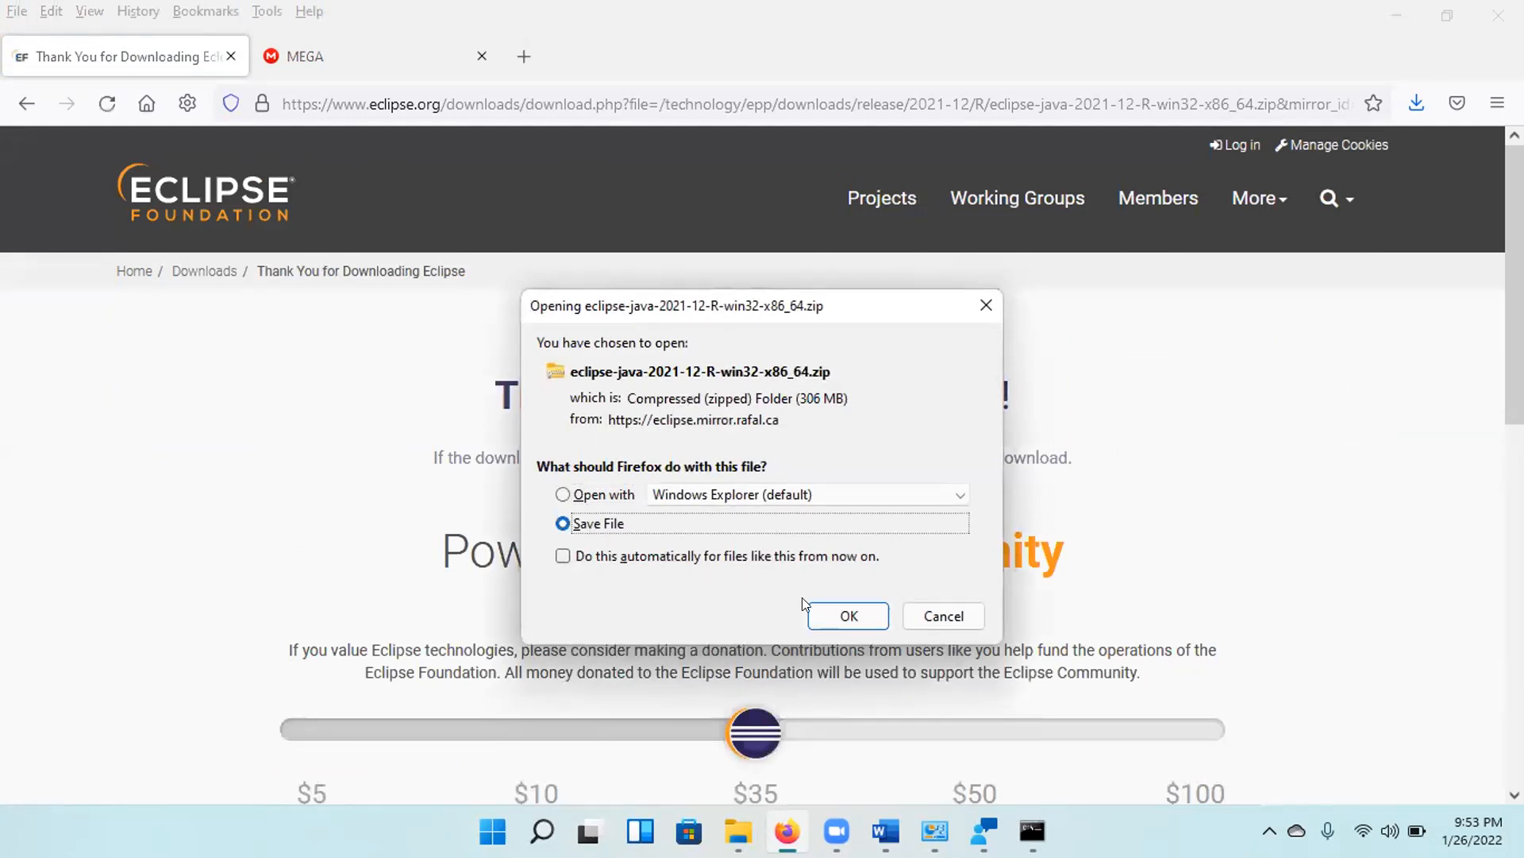
{"action": "left_click", "coordinate": [830, 616]}
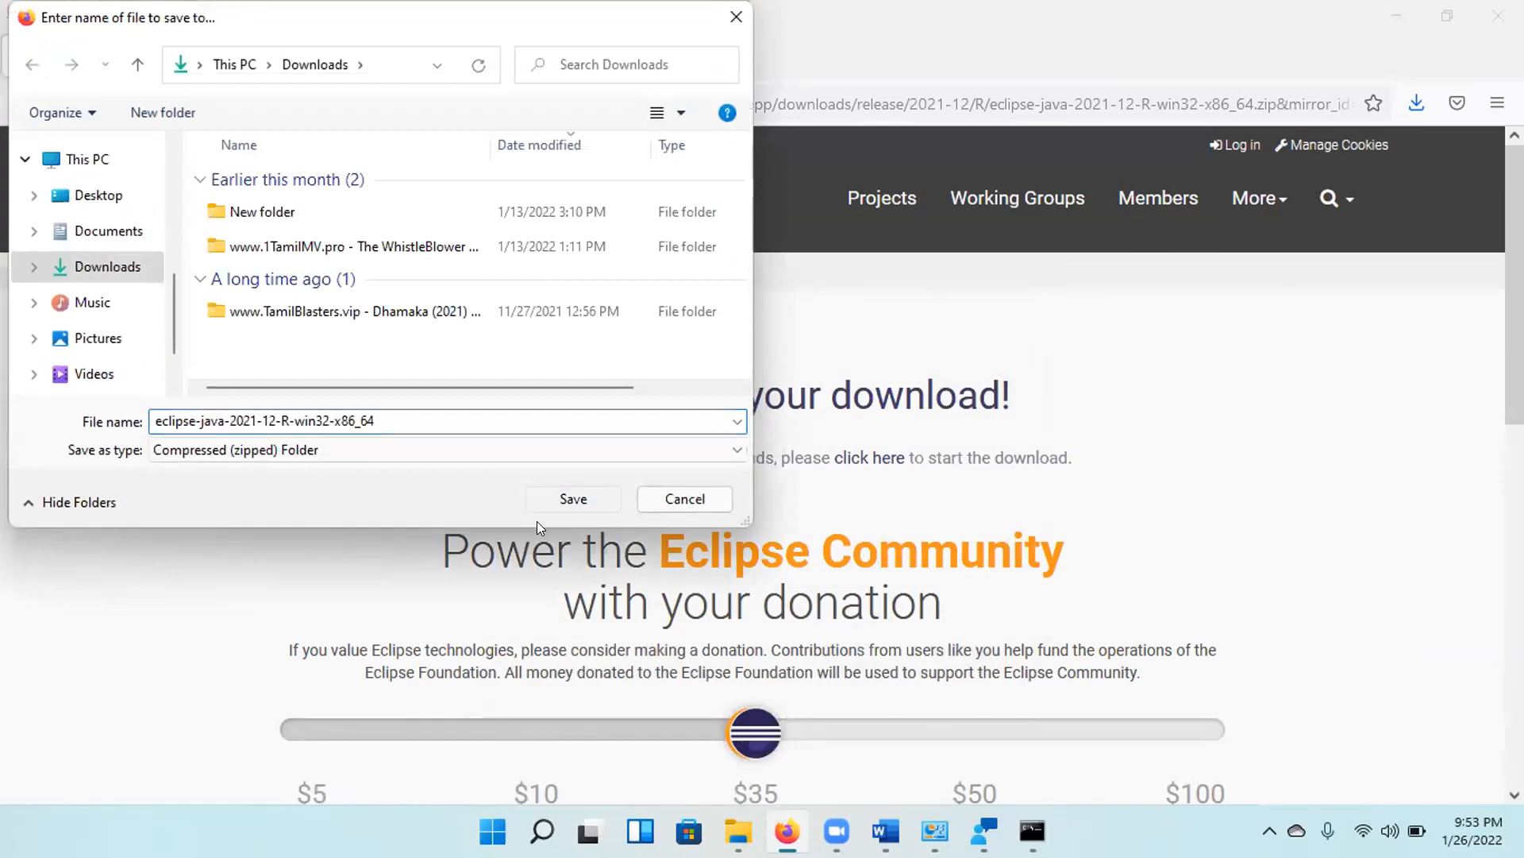
{"action": "key", "text": "Return"}
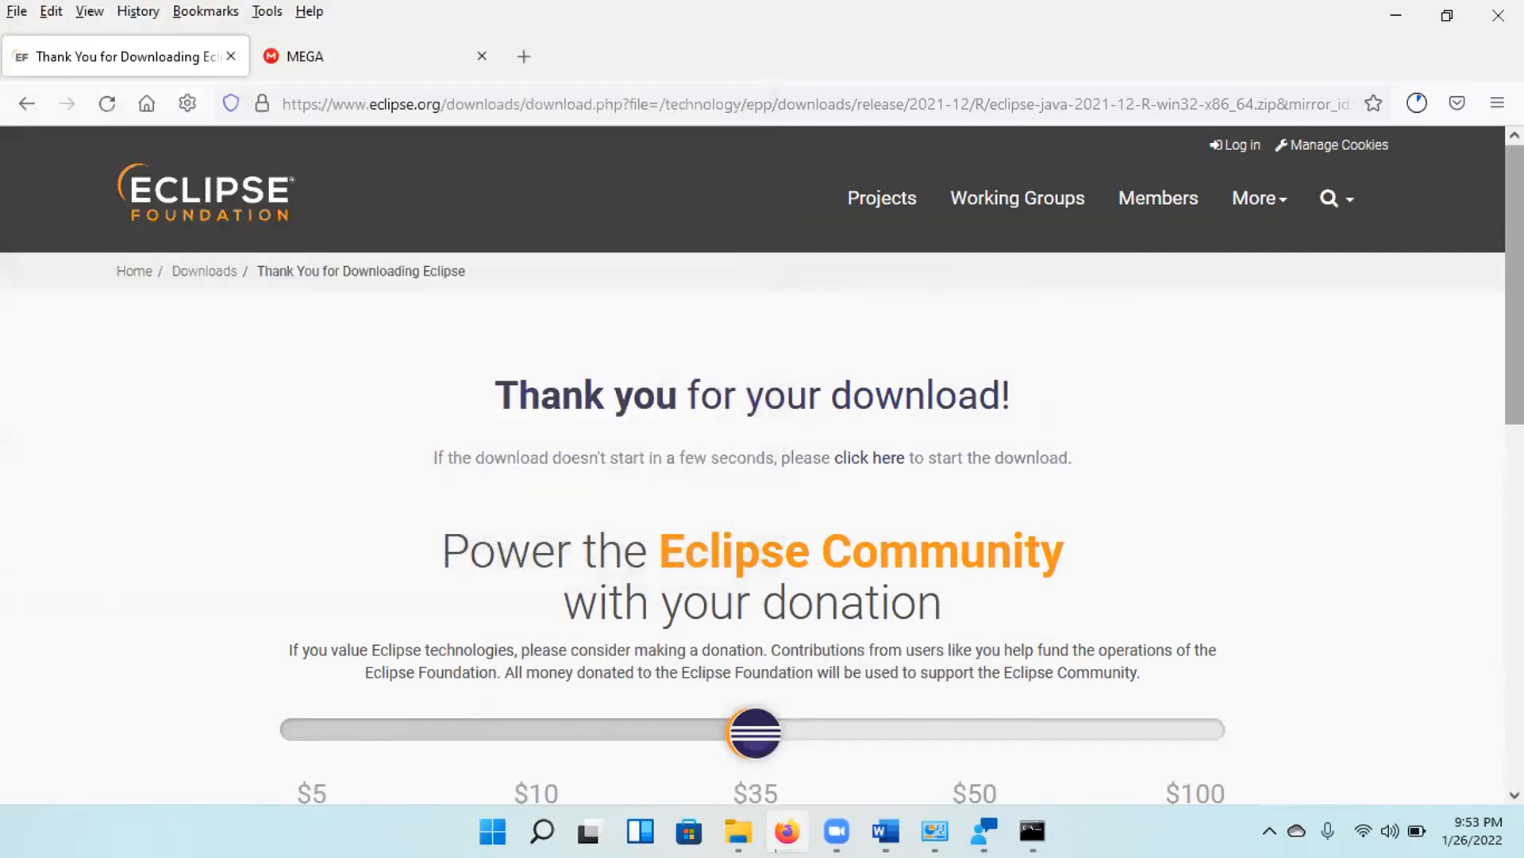
{"action": "scroll", "coordinate": [762, 467], "scroll_direction": "down", "scroll_amount": 3}
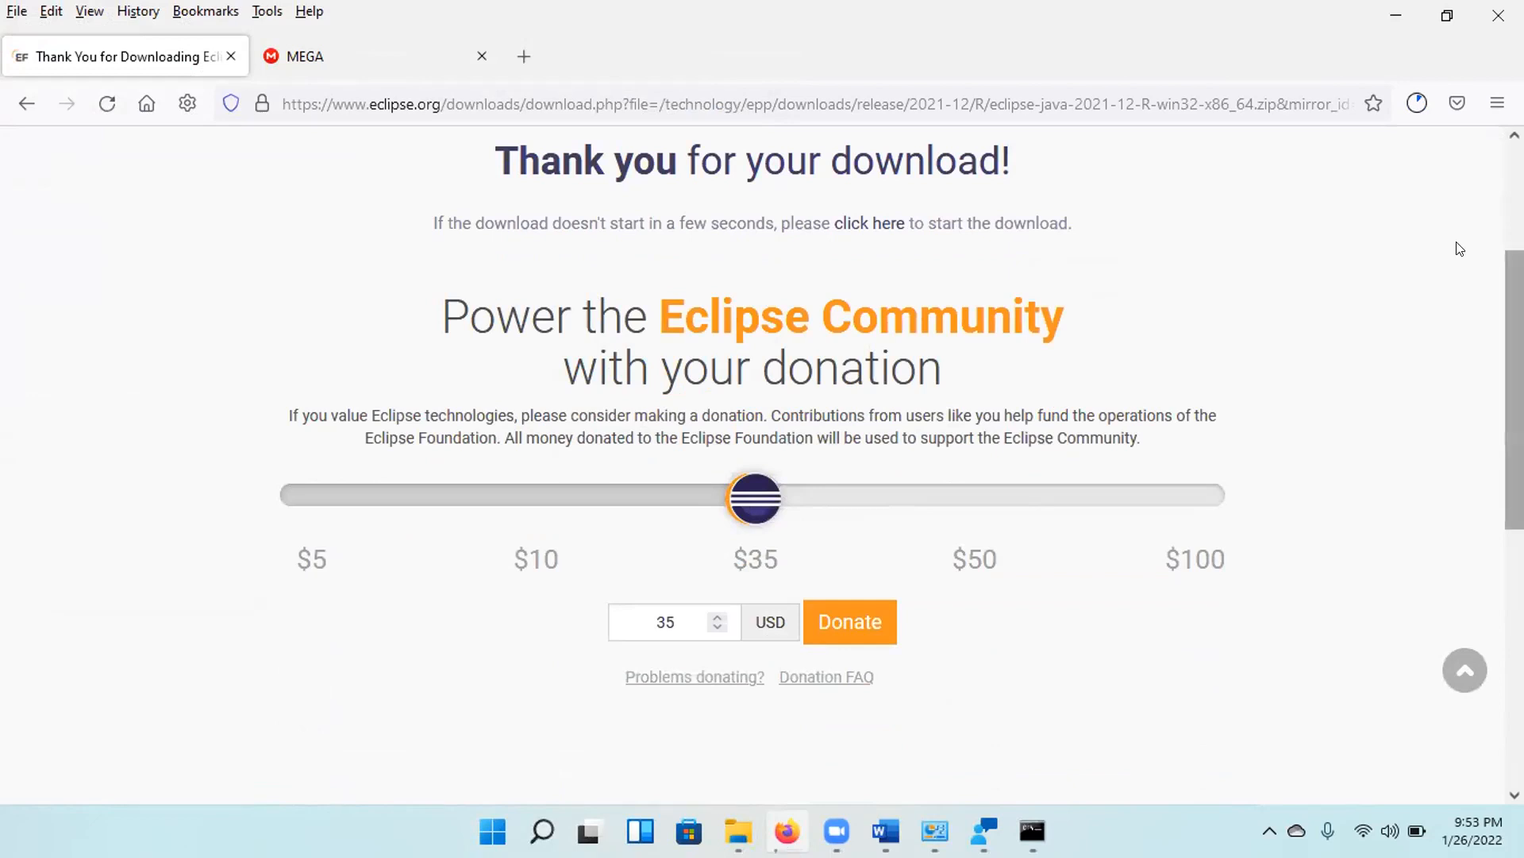
Open the downloaded eclipse-java-2021-12-R-win32-x86_64.zip and extract all its files to the suggested folder.
{"action": "left_click", "coordinate": [1418, 102]}
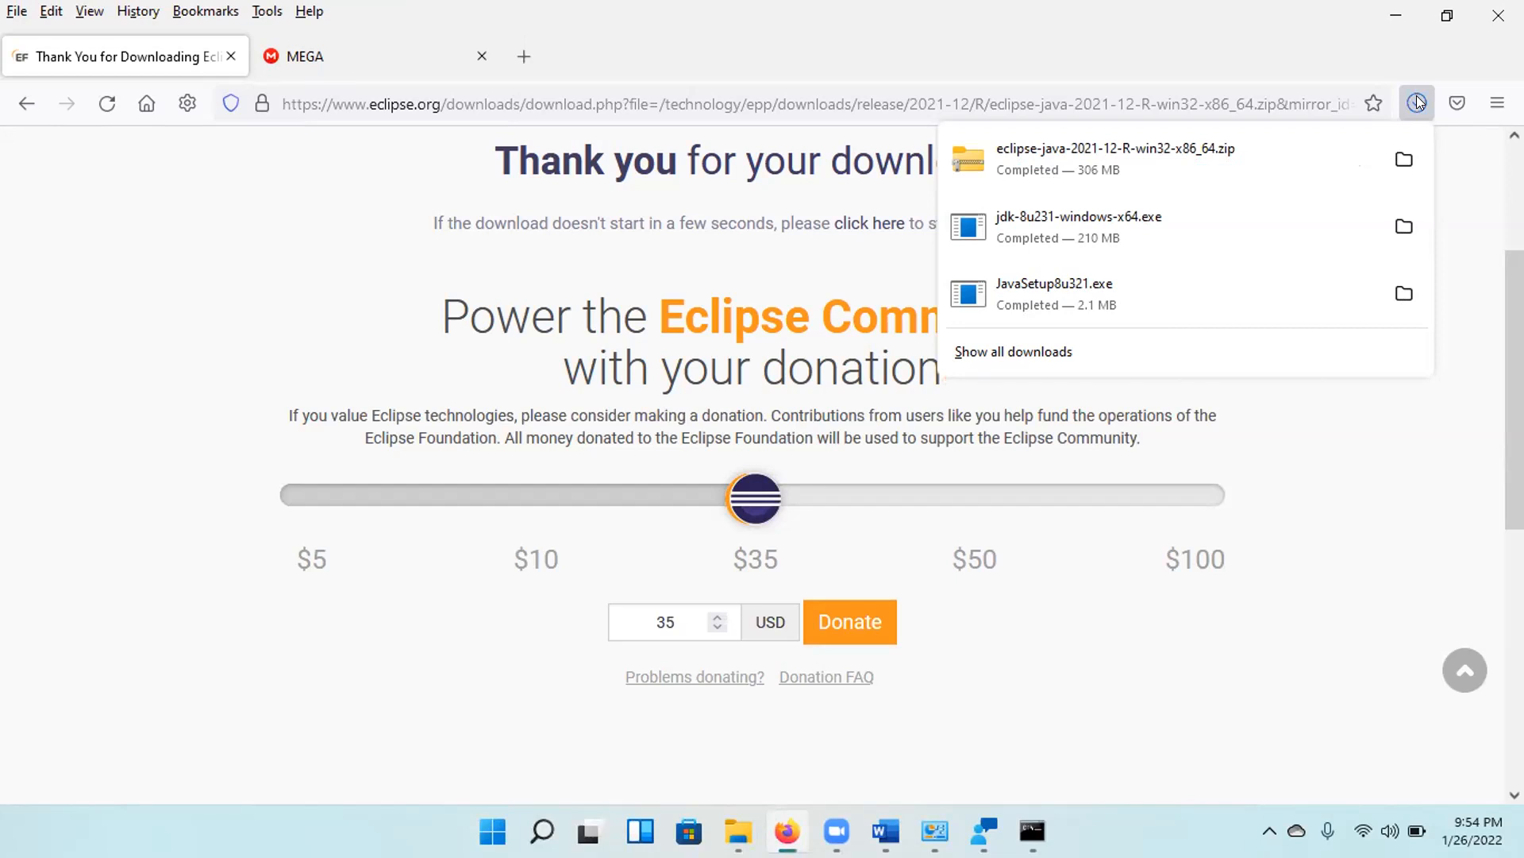
{"action": "left_click", "coordinate": [1127, 151]}
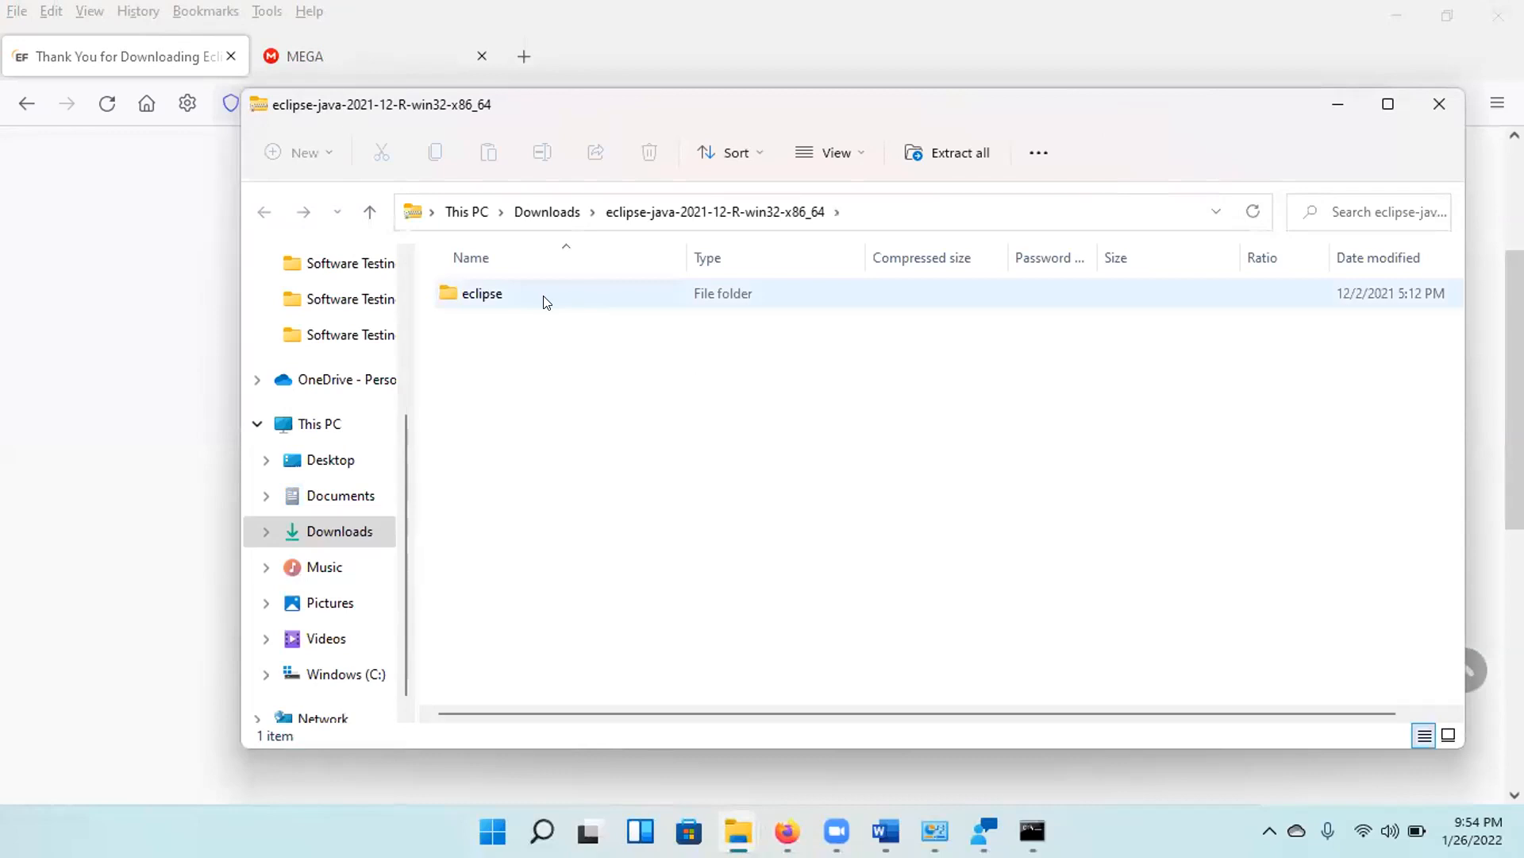
{"action": "left_click", "coordinate": [941, 152]}
{"action": "left_click", "coordinate": [967, 627]}
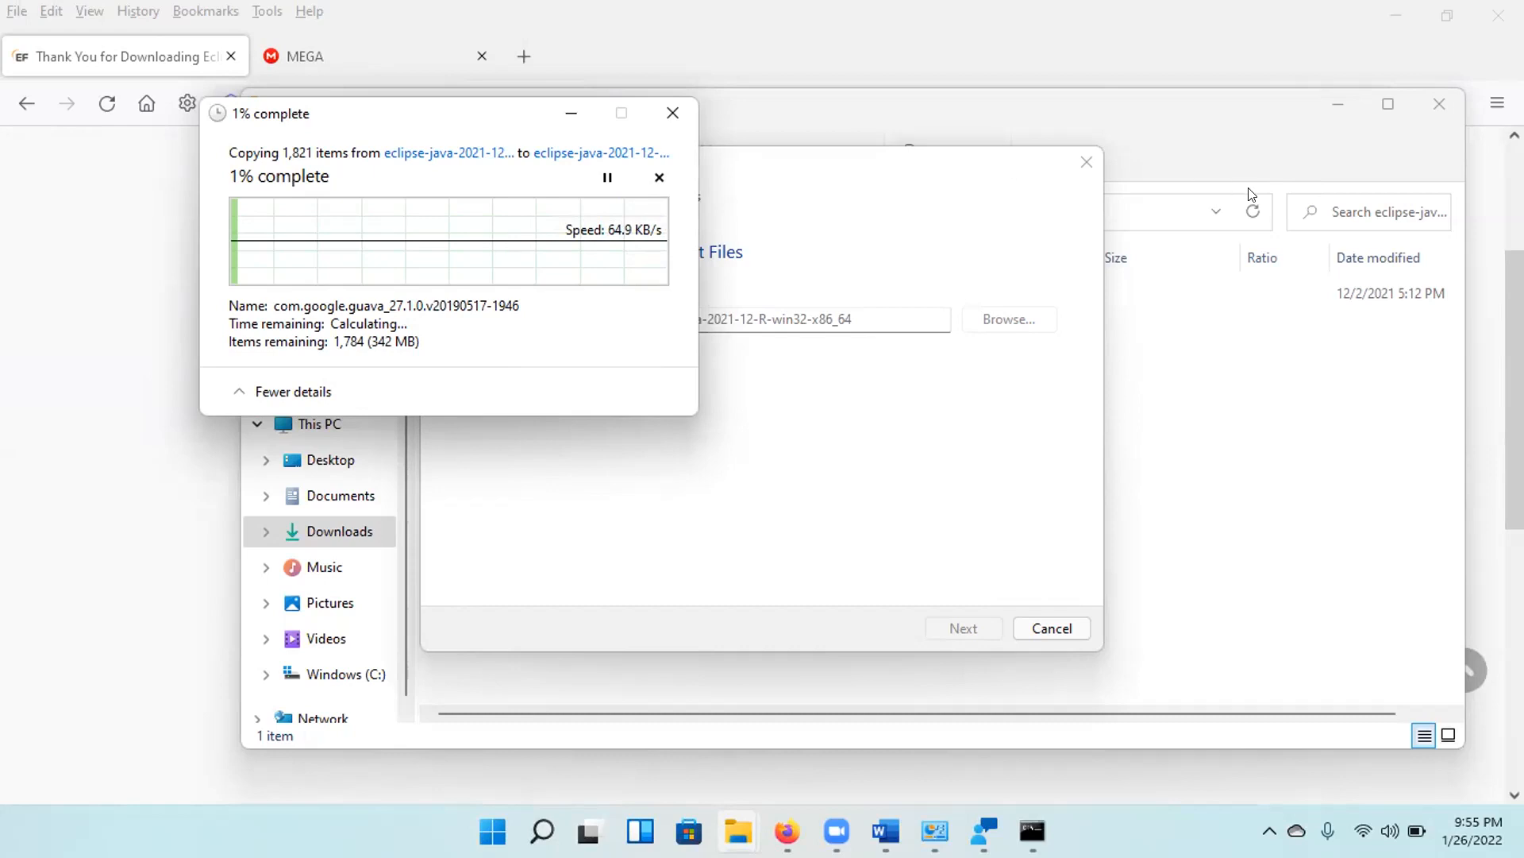
Bring the file extraction progress window back to the front and check how far the copying has got.
{"action": "left_click", "coordinate": [1253, 159]}
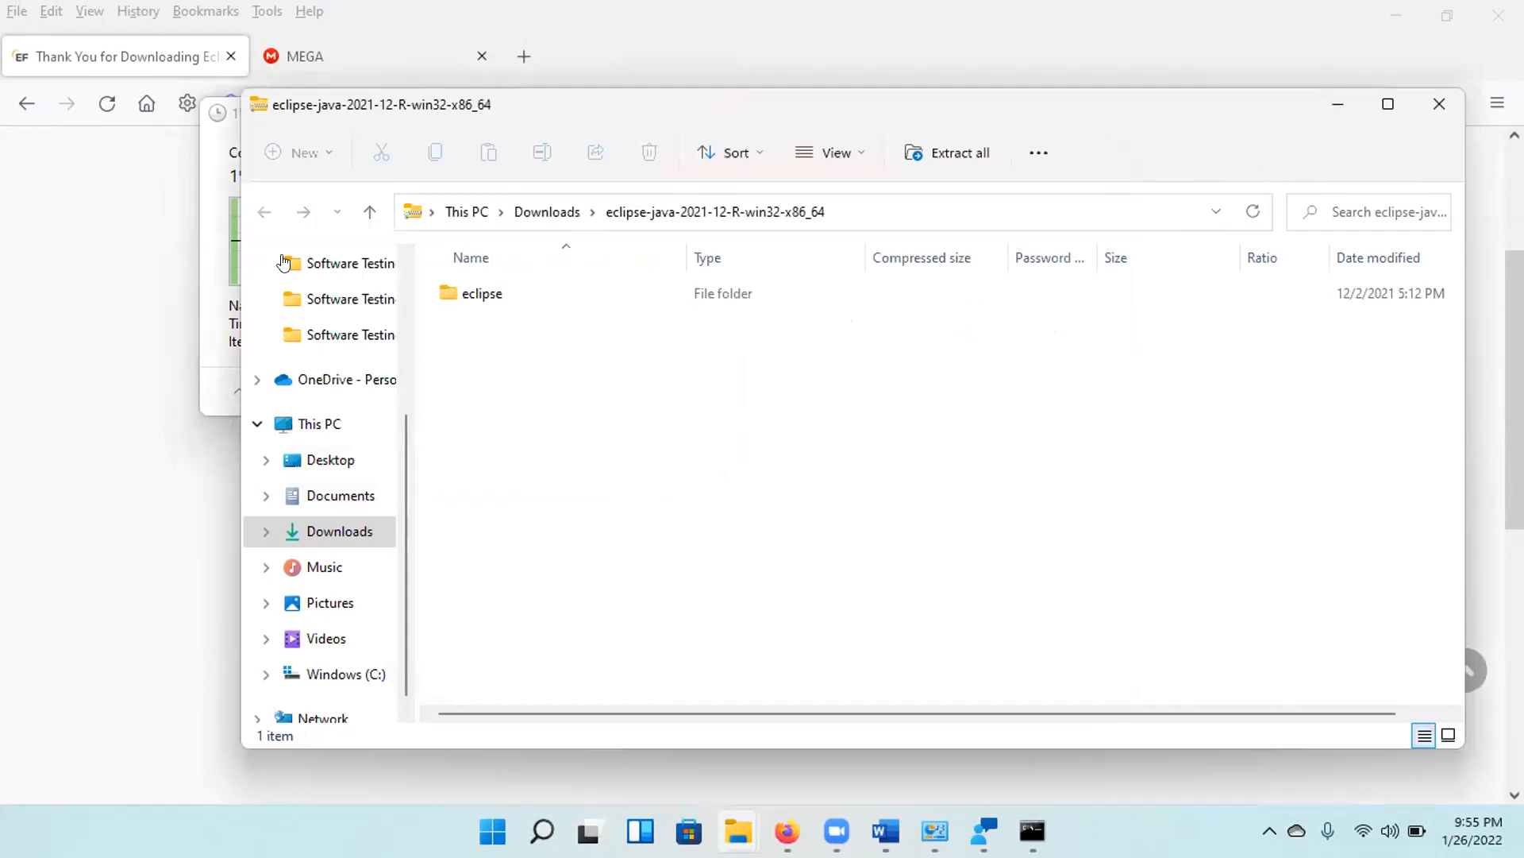
{"action": "left_click_drag", "start_coordinate": [402, 421], "coordinate": [397, 325]}
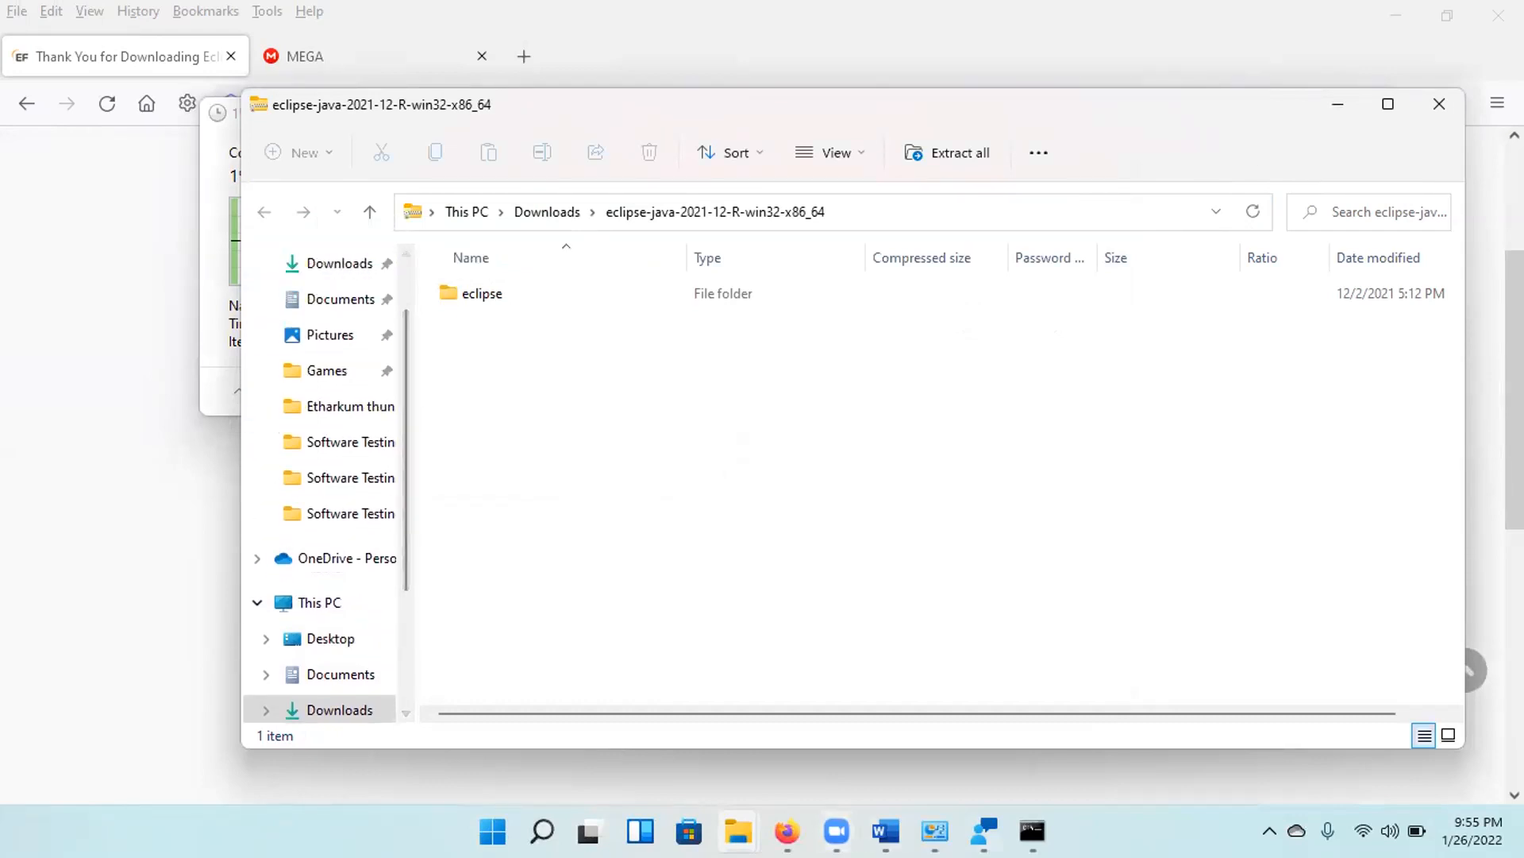
{"action": "mouse_move", "coordinate": [984, 832]}
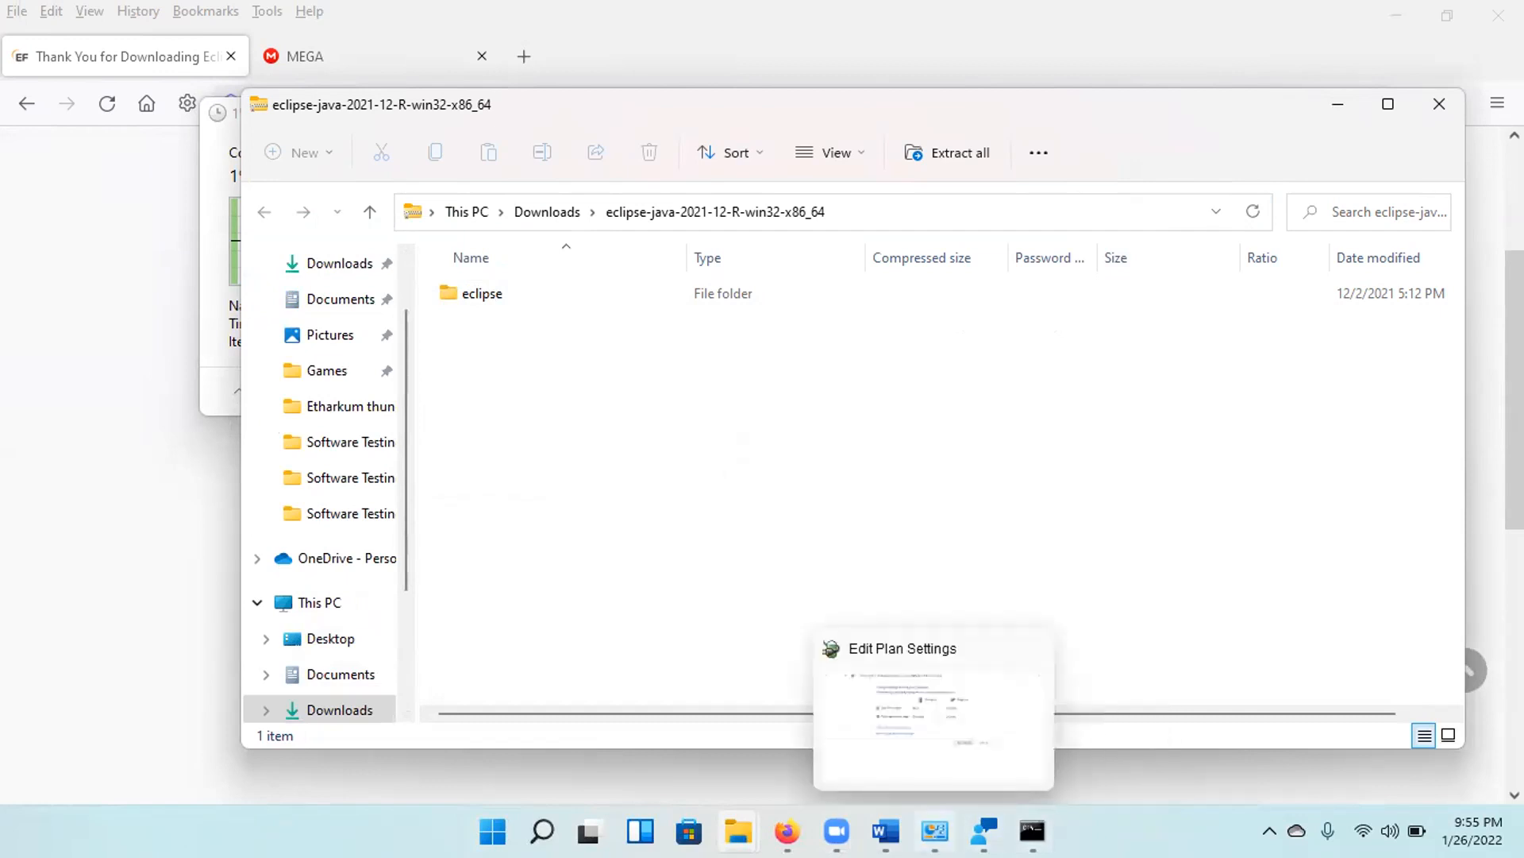
{"action": "mouse_move", "coordinate": [887, 831]}
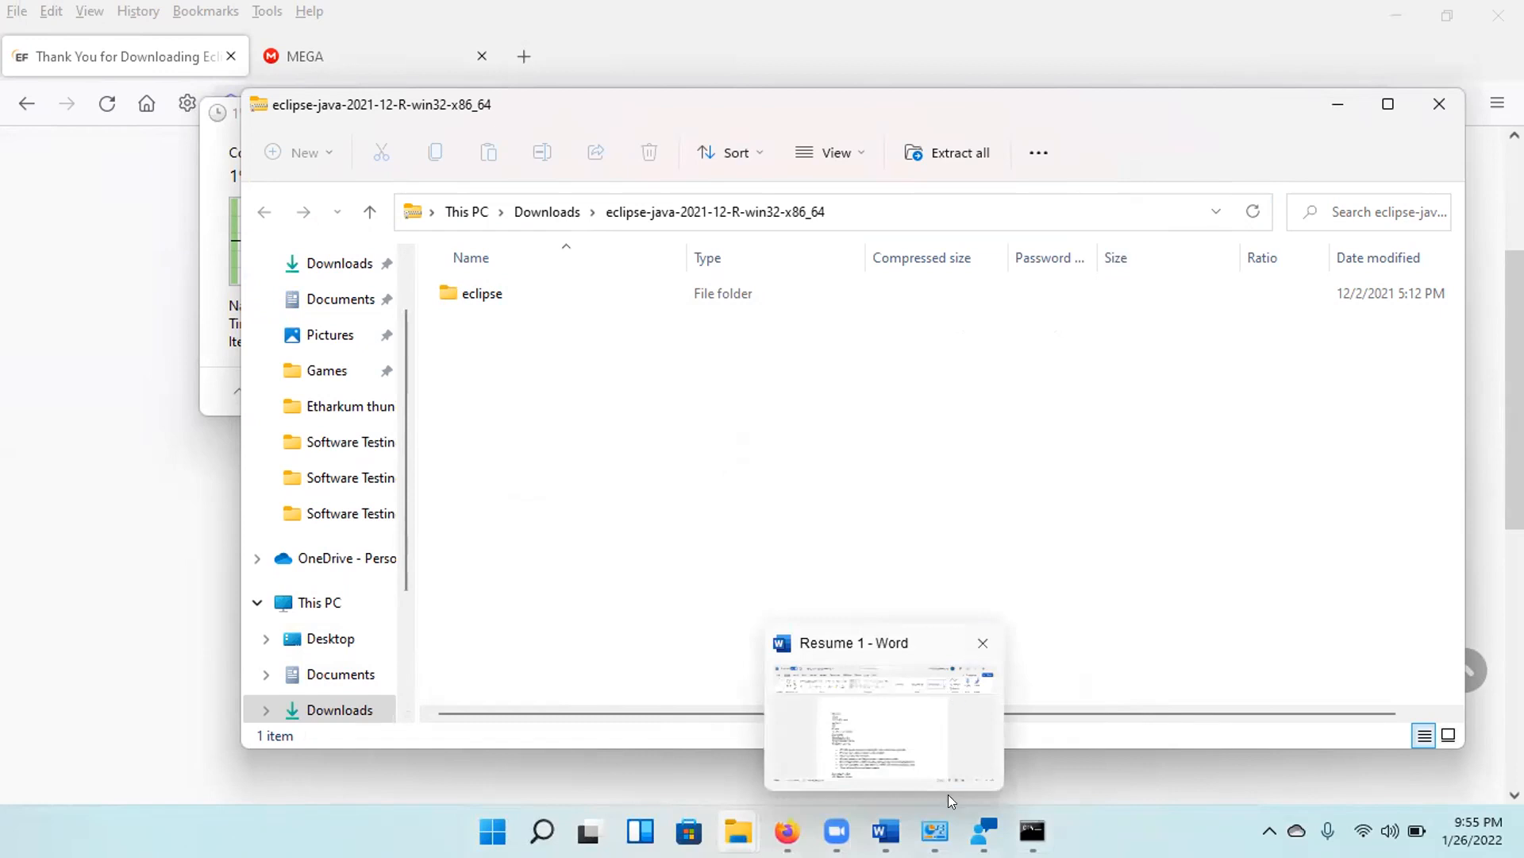
{"action": "mouse_move", "coordinate": [738, 832]}
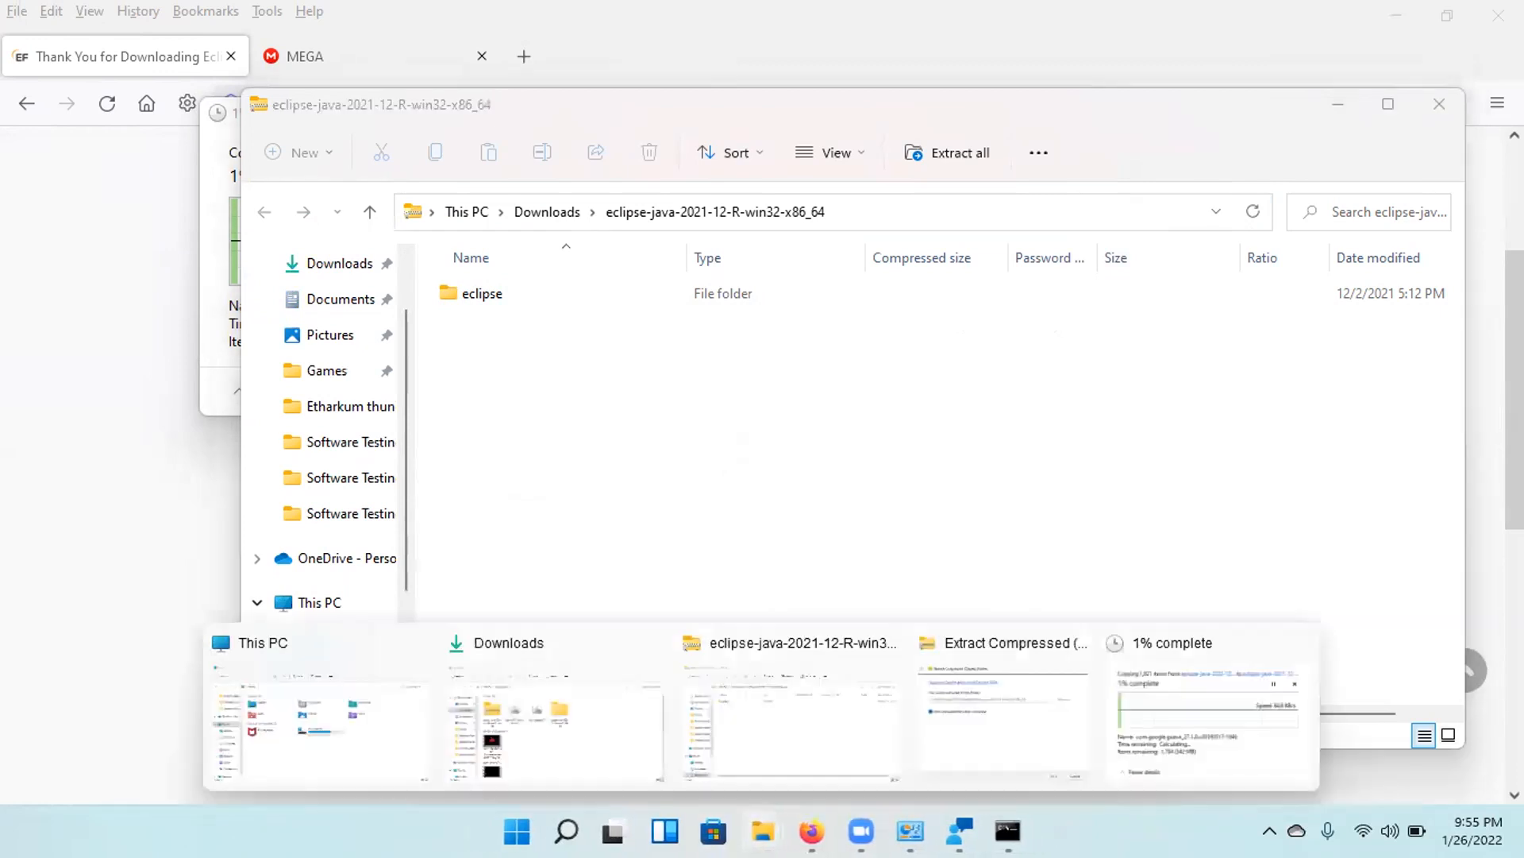
{"action": "left_click", "coordinate": [1206, 720]}
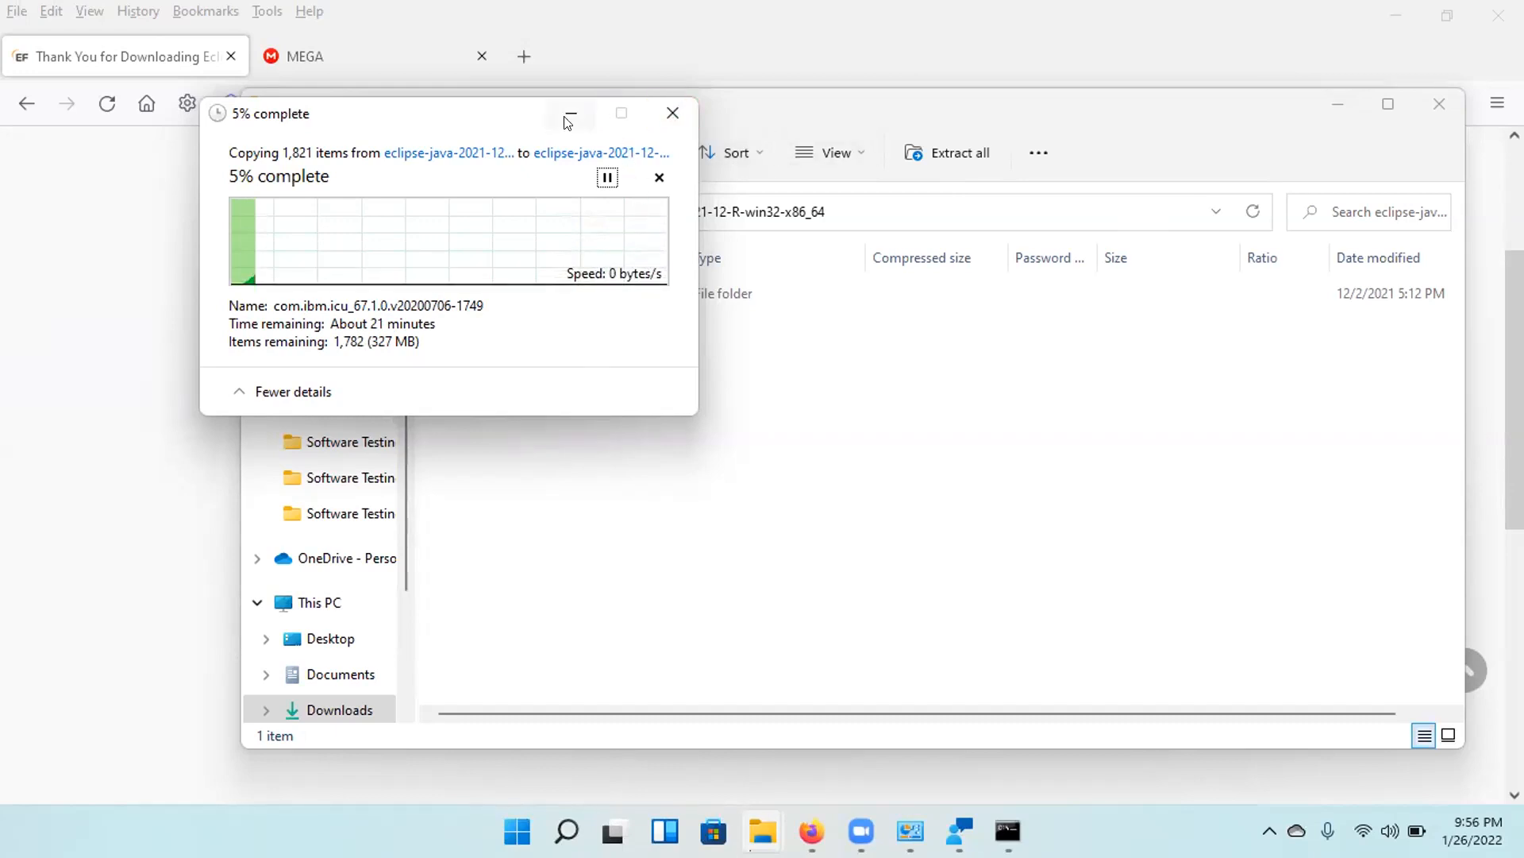
Close the Downloads folder window, return to the extraction progress window and minimize it.
{"action": "left_click", "coordinate": [764, 829]}
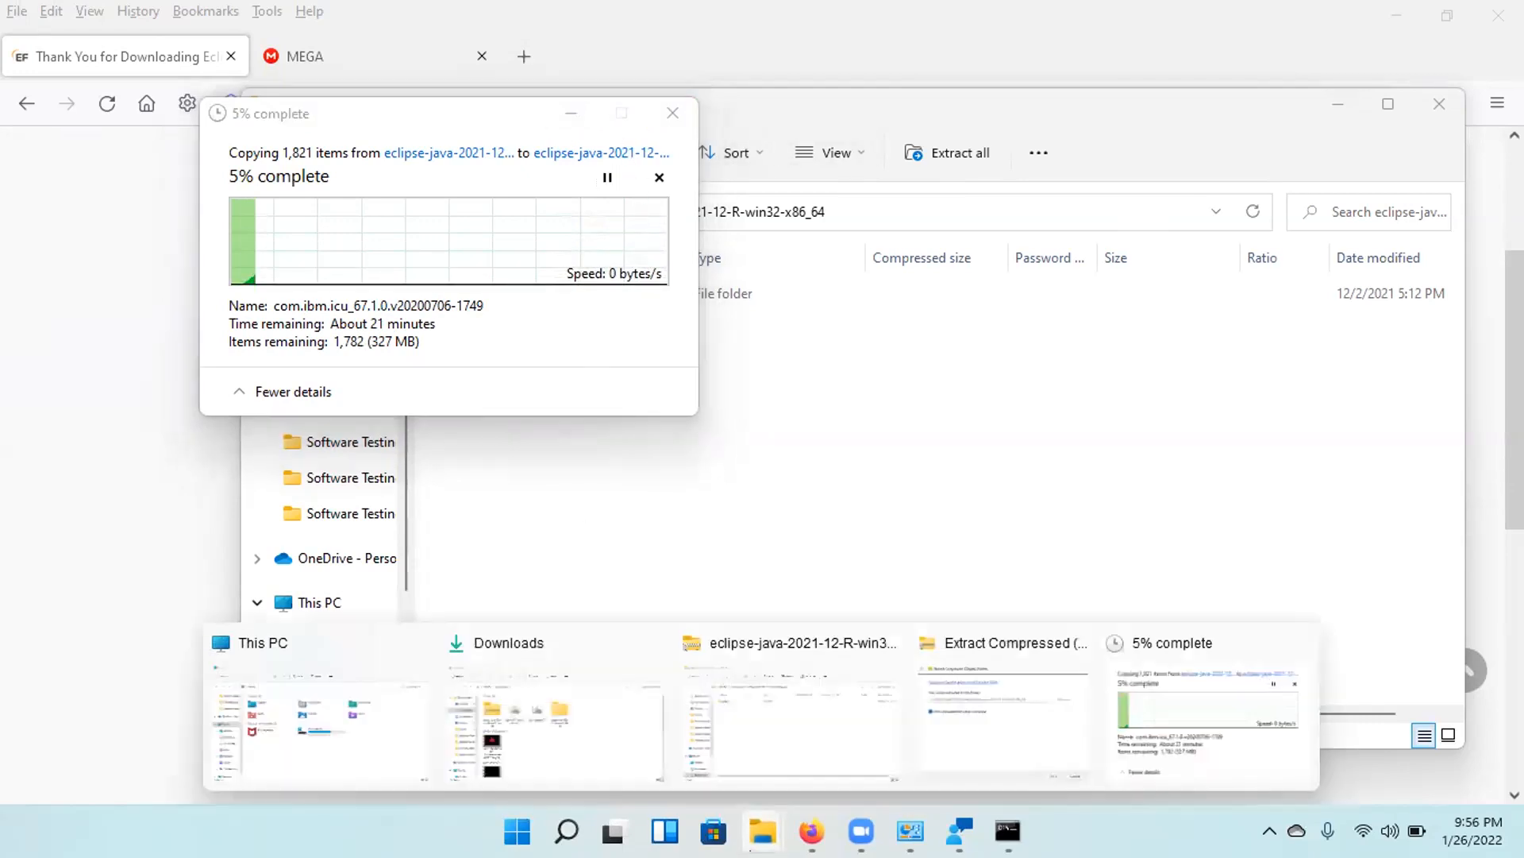
{"action": "left_click", "coordinate": [653, 645]}
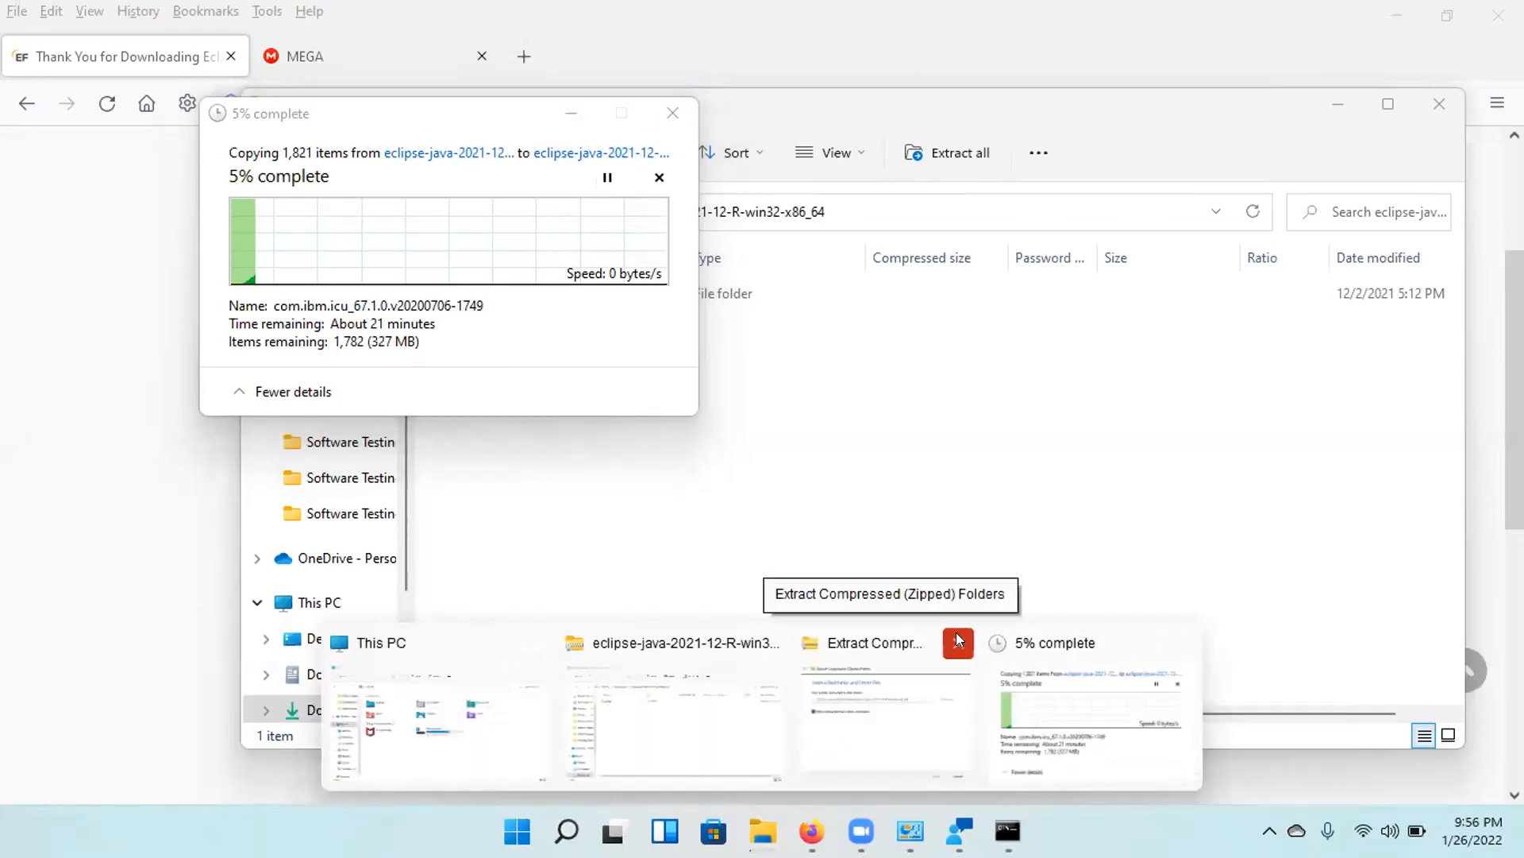
{"action": "left_click", "coordinate": [1082, 670]}
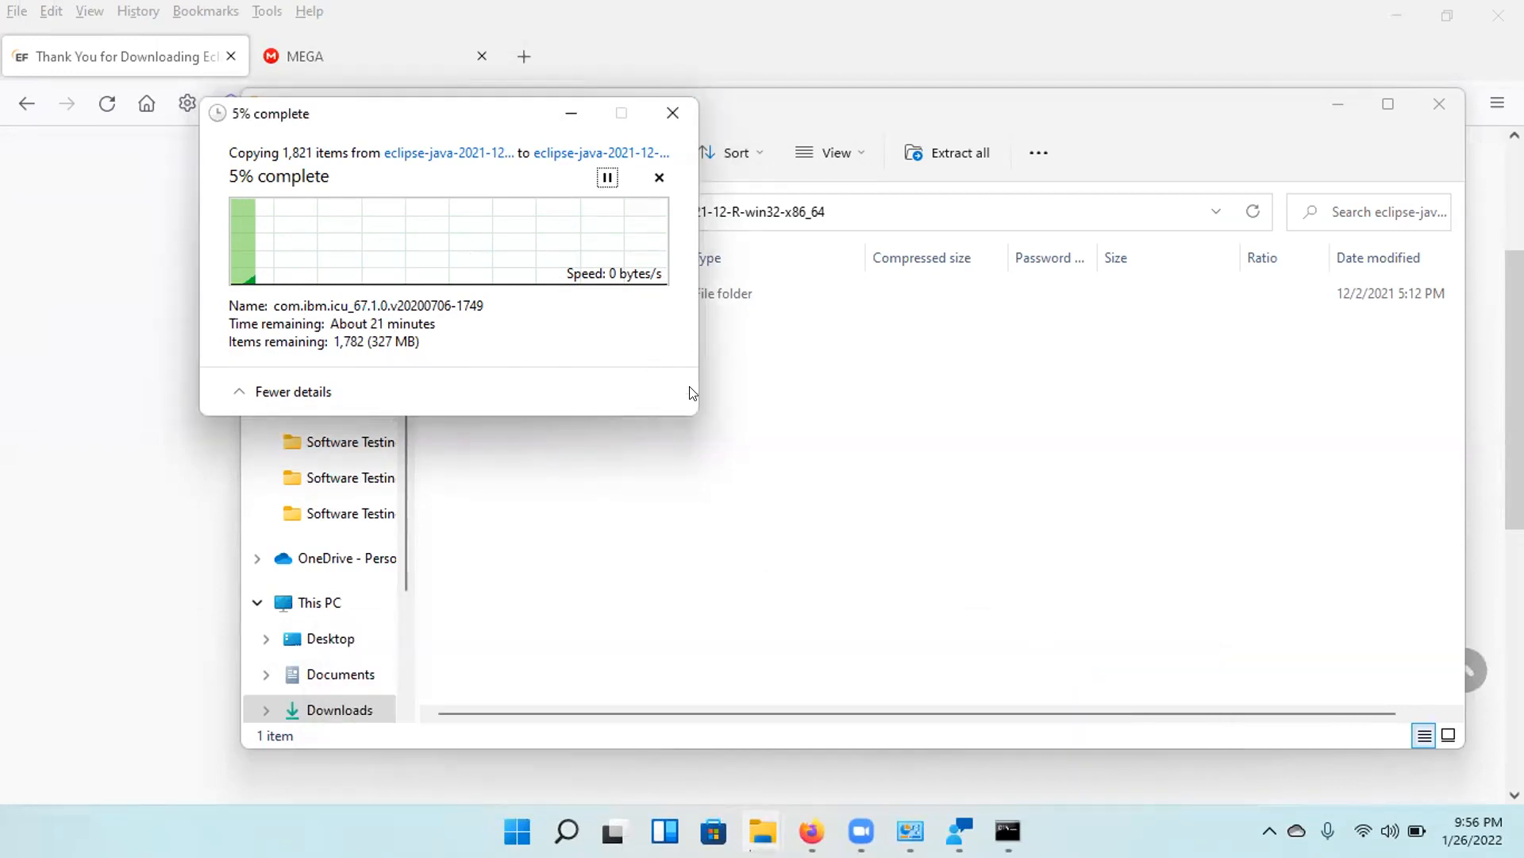
{"action": "left_click", "coordinate": [568, 116]}
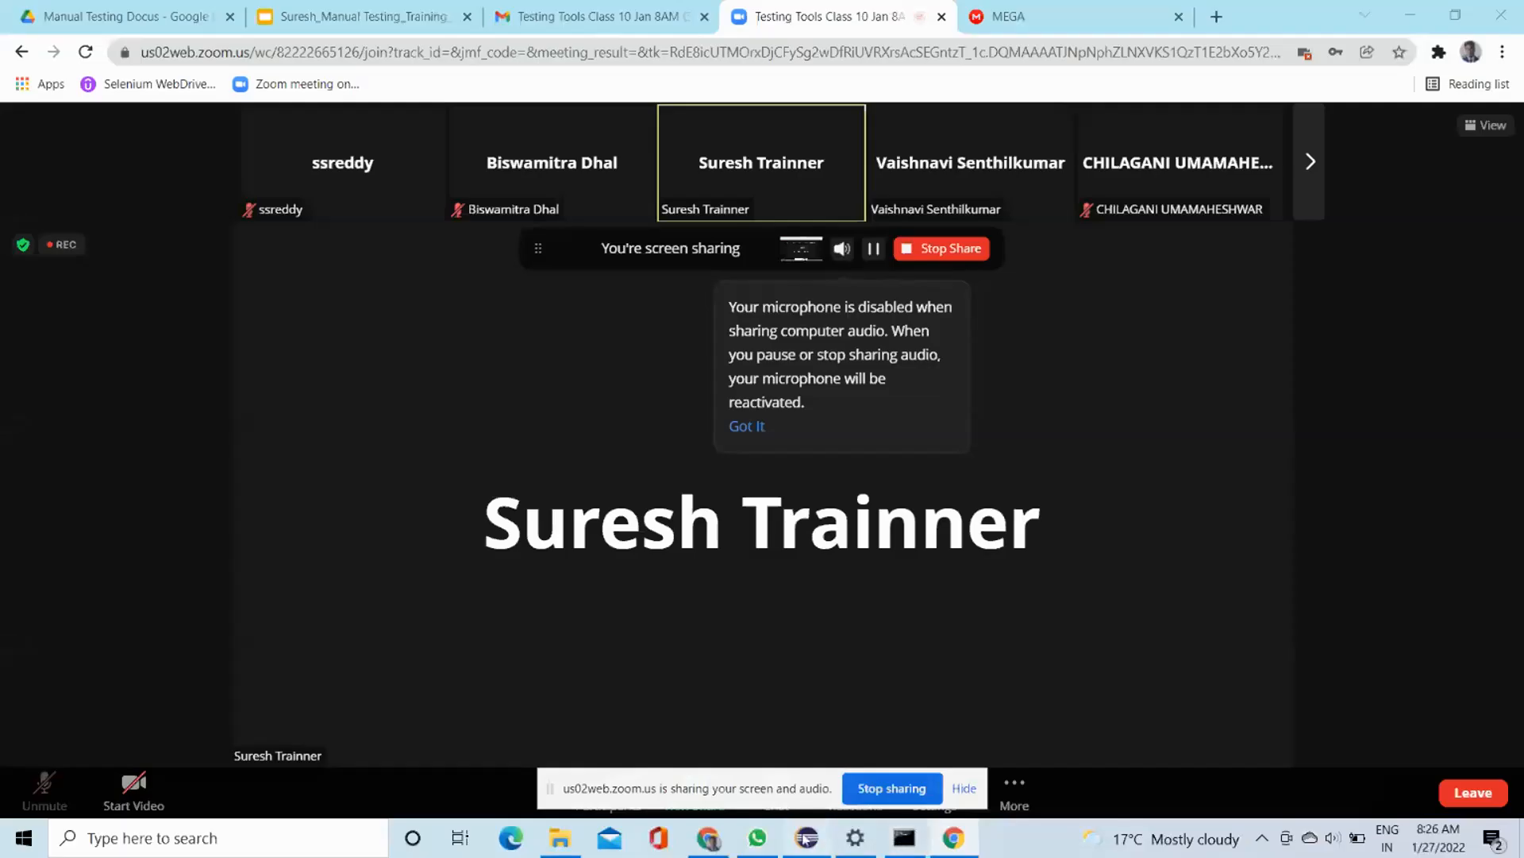
Switch from the Zoom meeting to the Eclipse IDE window showing Operators2.java.
{"action": "left_click", "coordinate": [806, 840]}
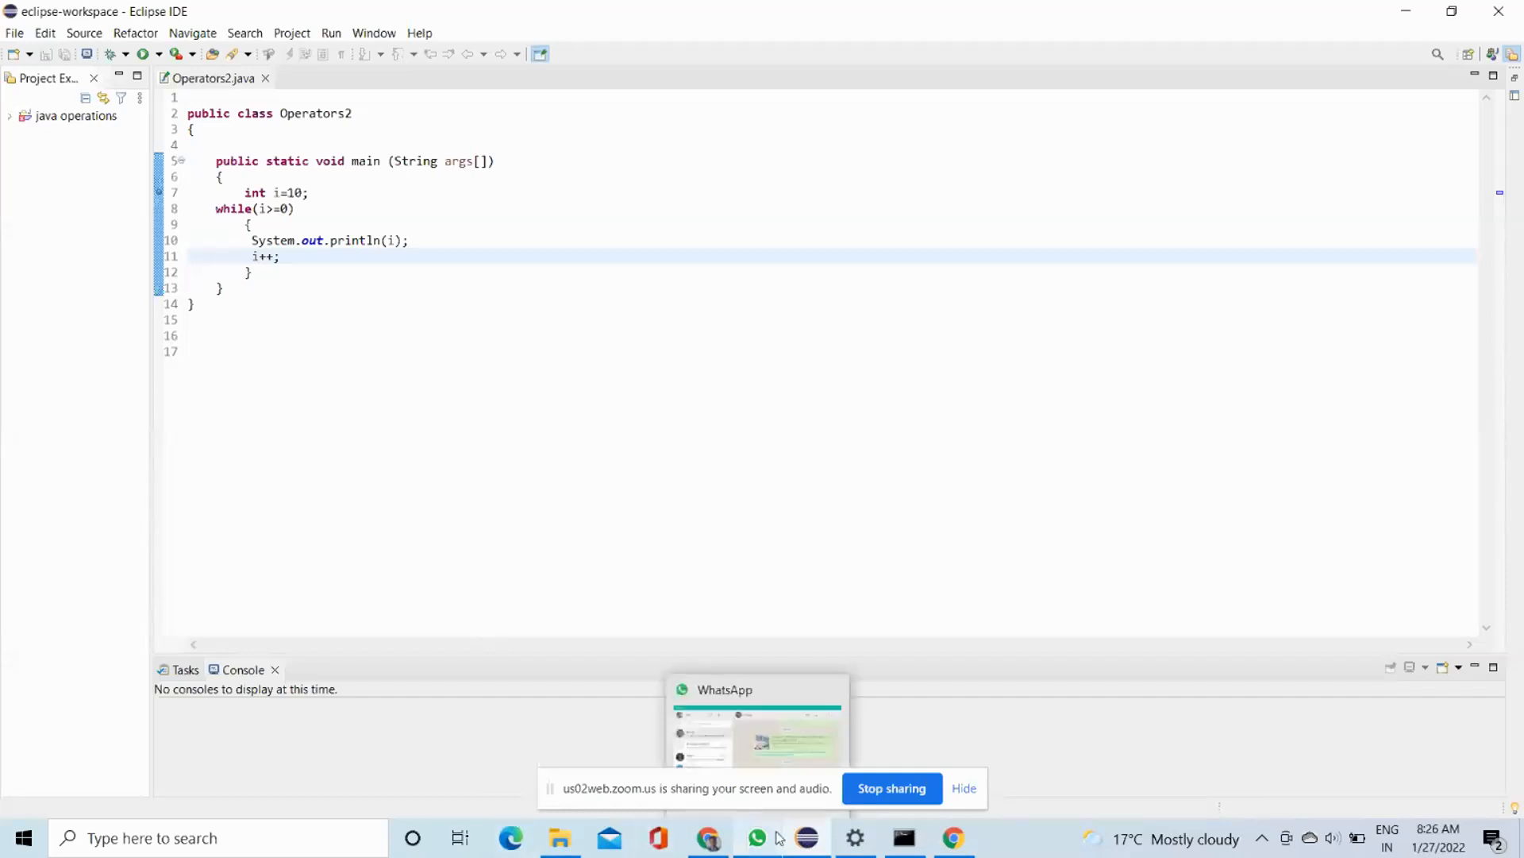
{"action": "mouse_move", "coordinate": [707, 848]}
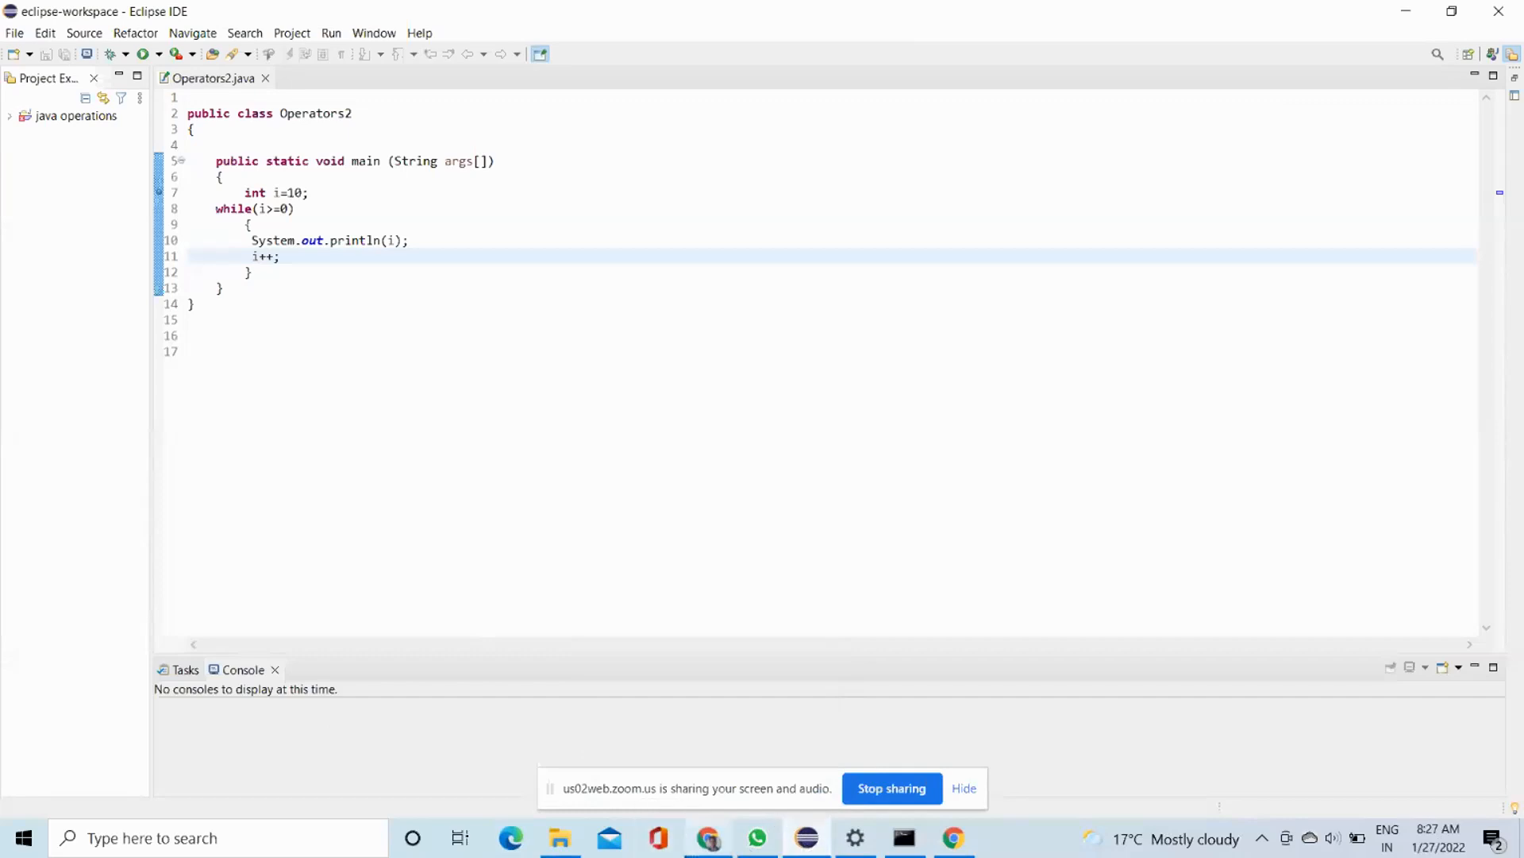
Switch to the Zoom meeting in the browser and stop sharing the screen.
{"action": "left_click", "coordinate": [713, 842]}
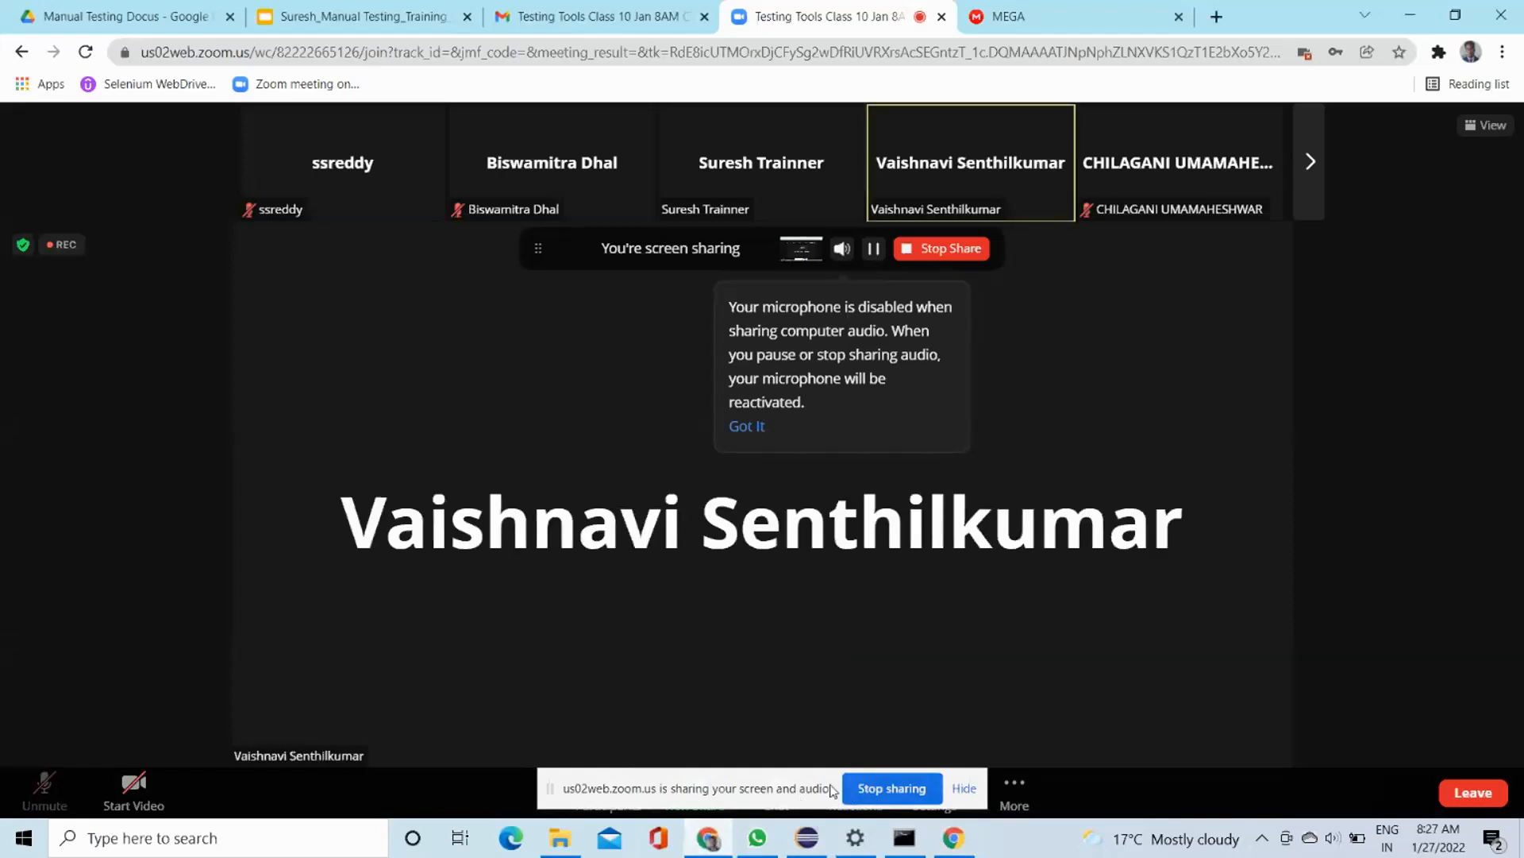
{"action": "left_click", "coordinate": [871, 788]}
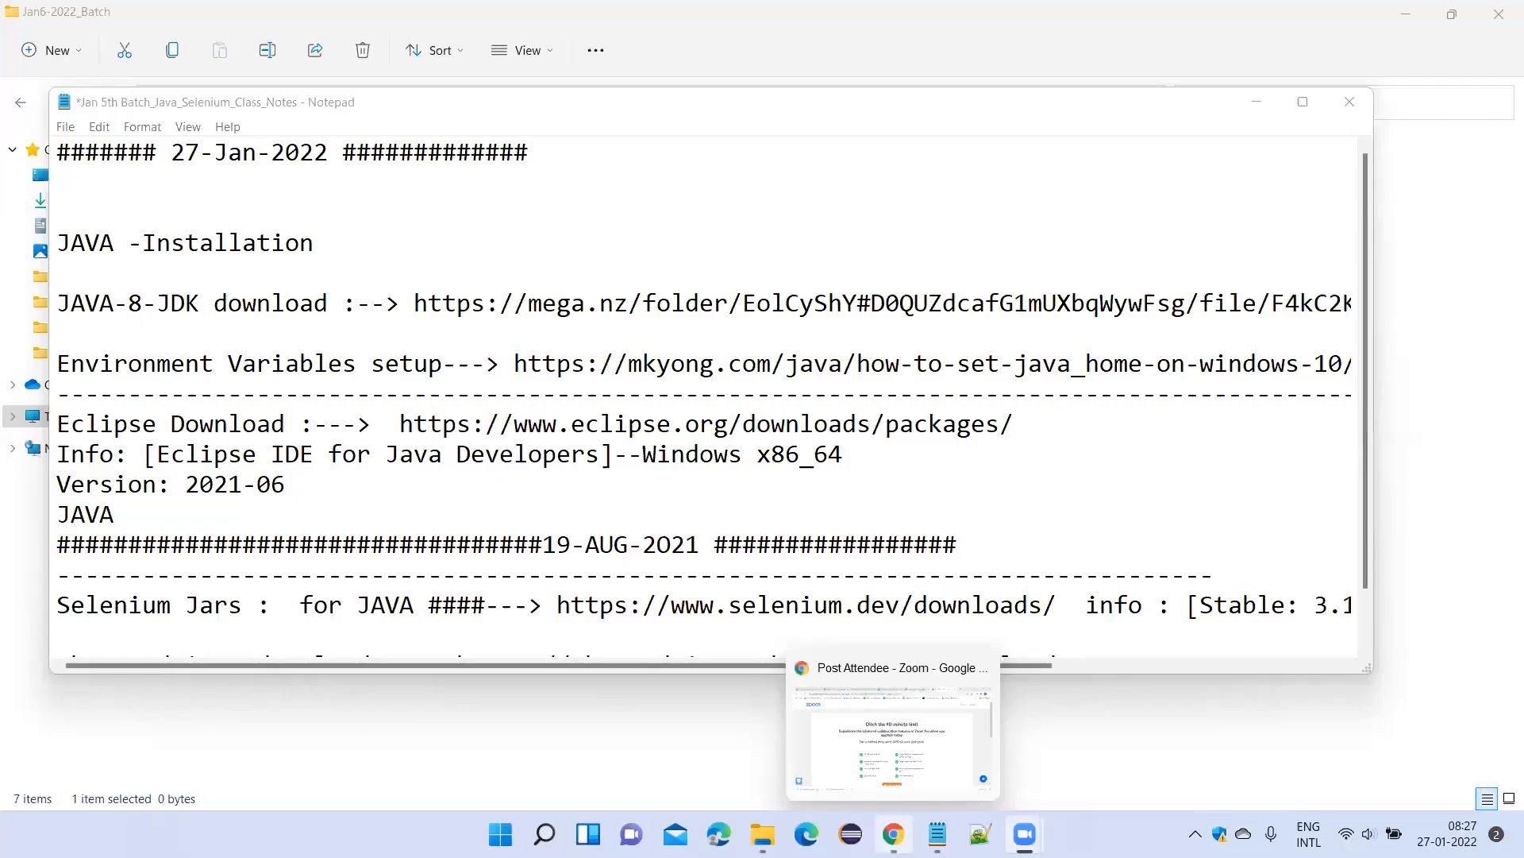
Switch to the Java Selenium class notes in Notepad and delete the ####19-AUG-2021#### separator line.
{"action": "left_click", "coordinate": [893, 834]}
{"action": "key", "text": "alt+Tab"}
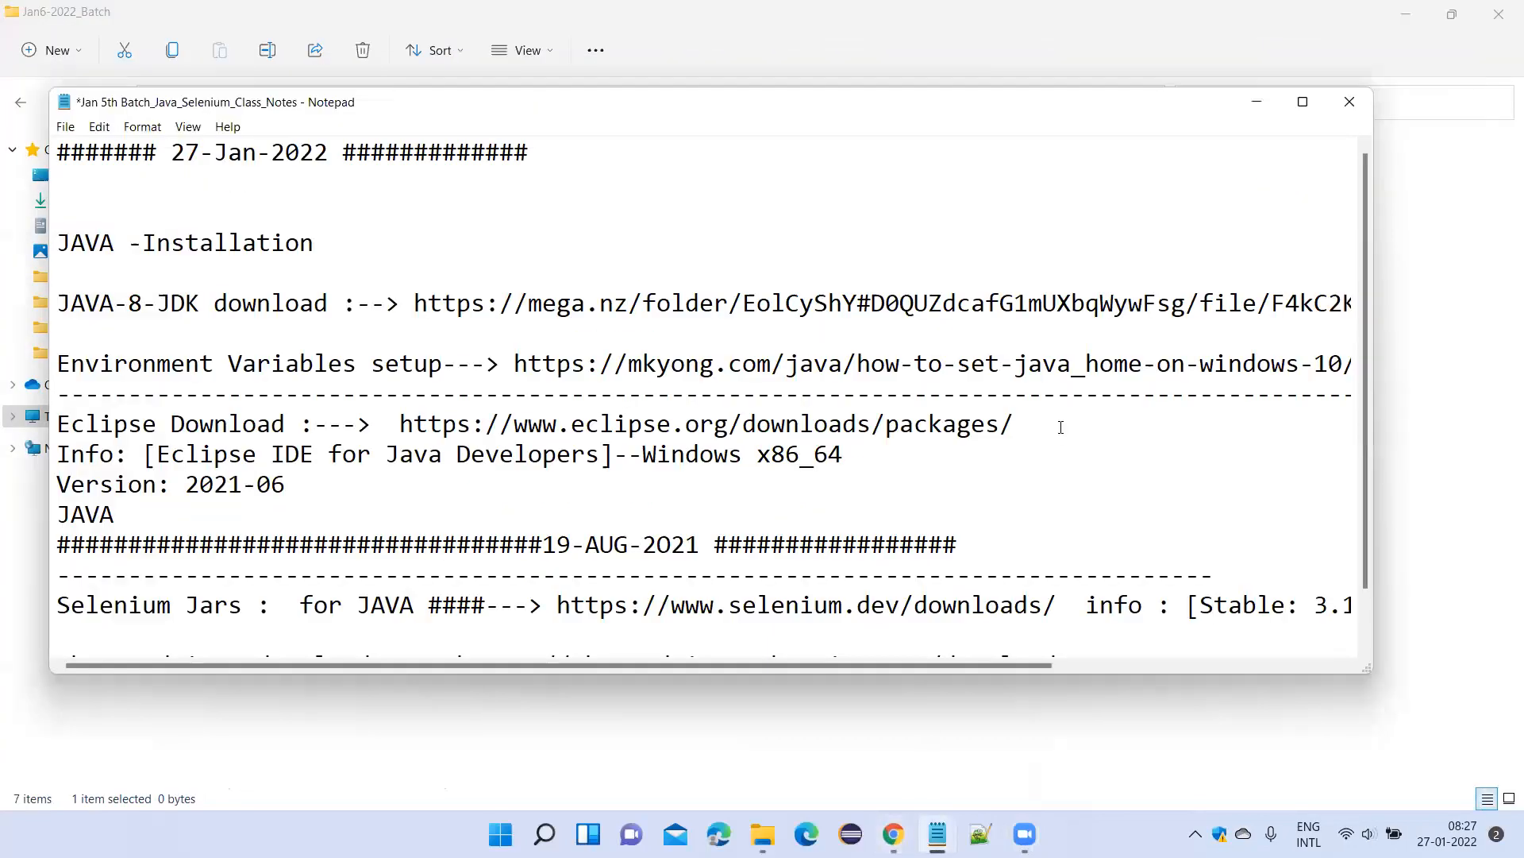
{"action": "scroll", "coordinate": [543, 514], "scroll_direction": "down", "scroll_amount": 1}
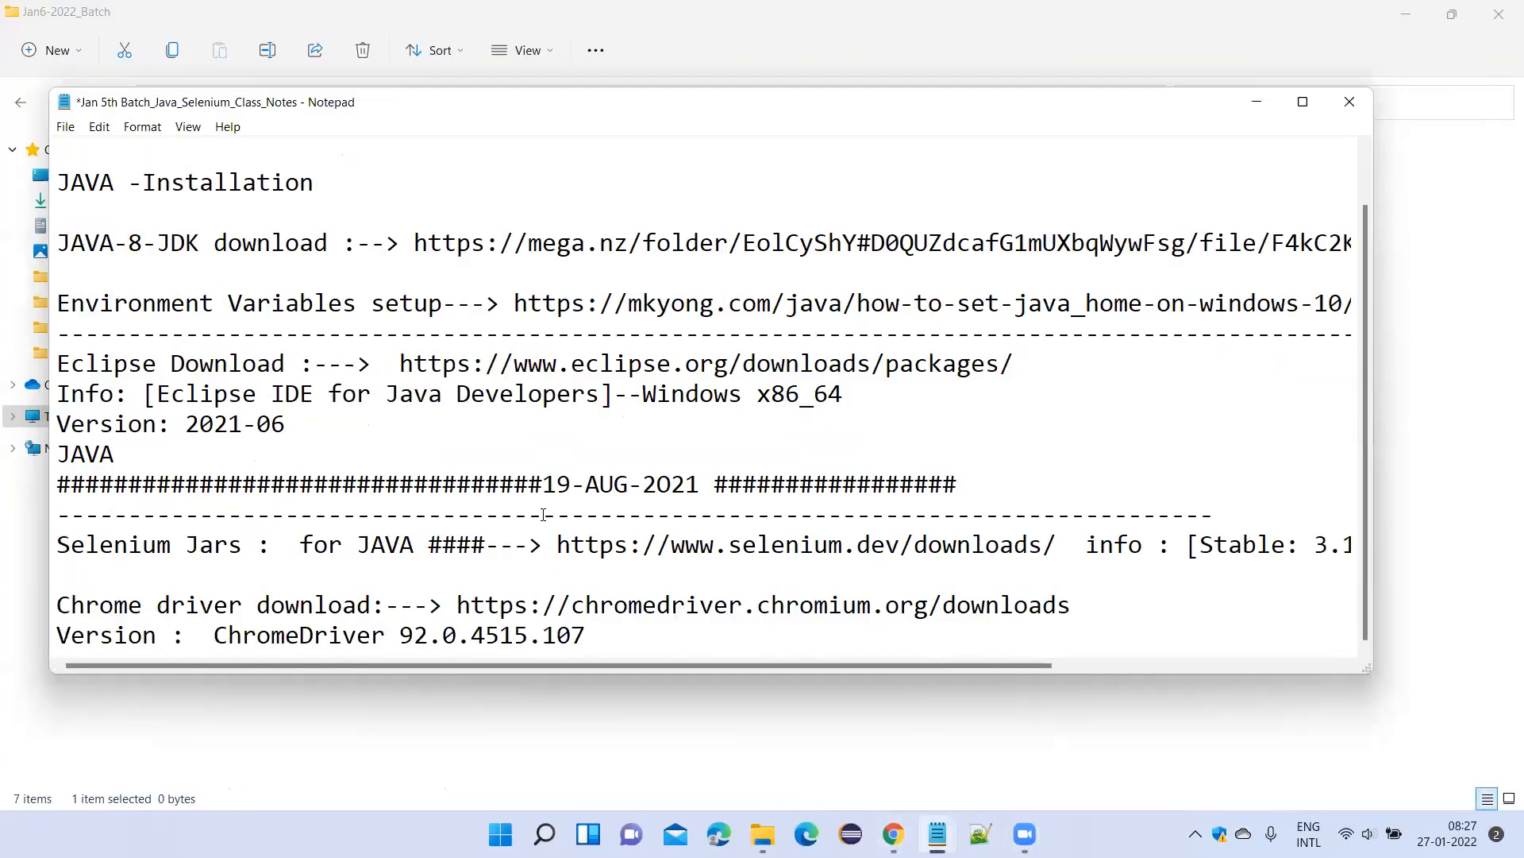
{"action": "scroll", "coordinate": [492, 443], "scroll_direction": "up", "scroll_amount": 1}
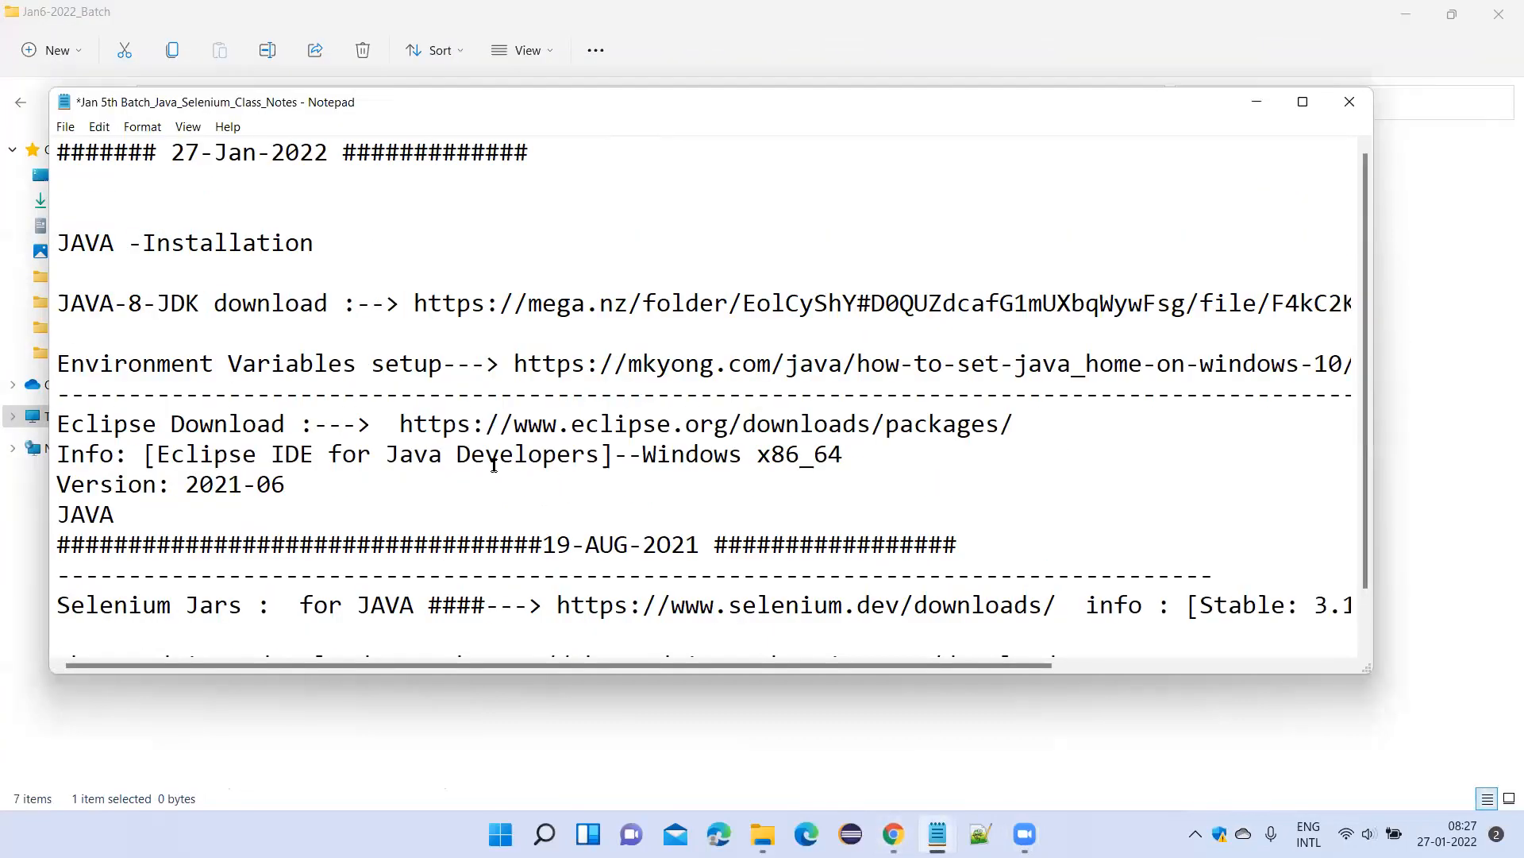
{"action": "left_click_drag", "start_coordinate": [958, 544], "coordinate": [12, 540]}
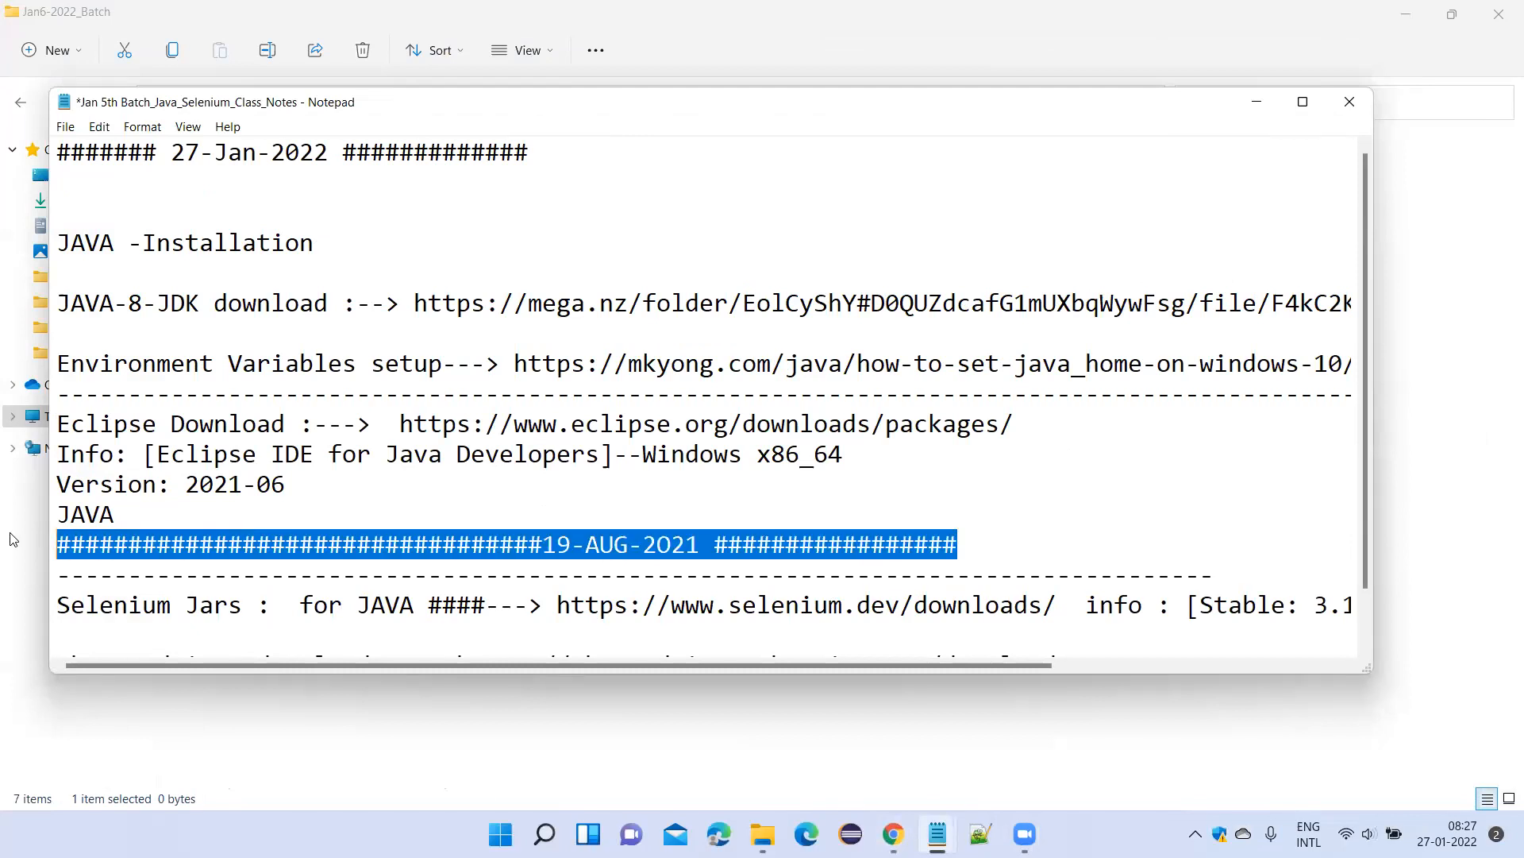
{"action": "key", "text": "Delete"}
{"action": "scroll", "coordinate": [306, 524], "scroll_direction": "down", "scroll_amount": 1}
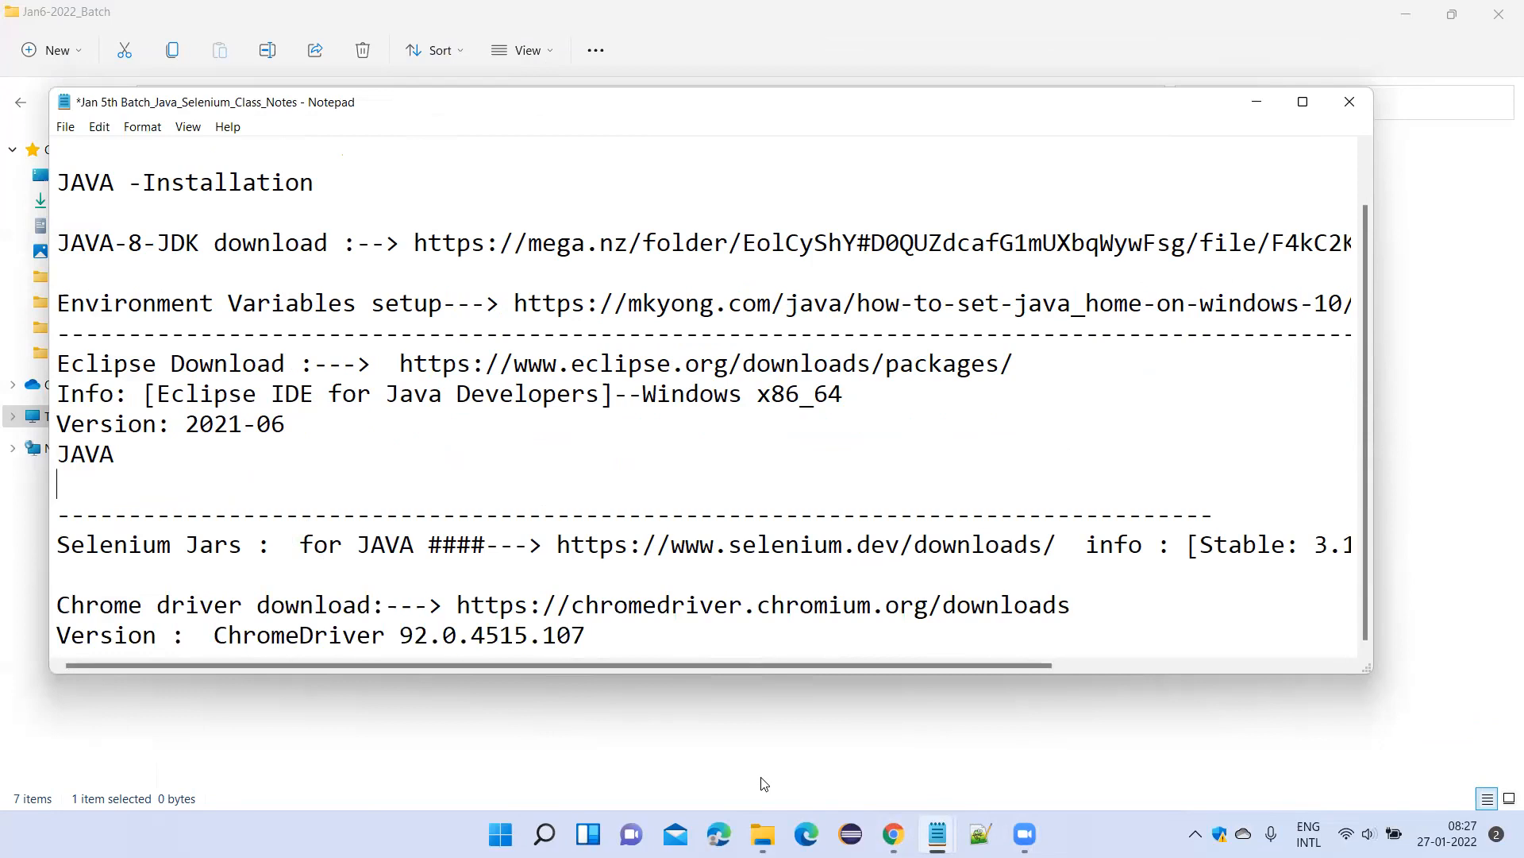
Bring up the Jan6-2022_Batch folder, go up to New Volume (E:) and reopen the Jan6-2022_Batch folder.
{"action": "mouse_move", "coordinate": [762, 833]}
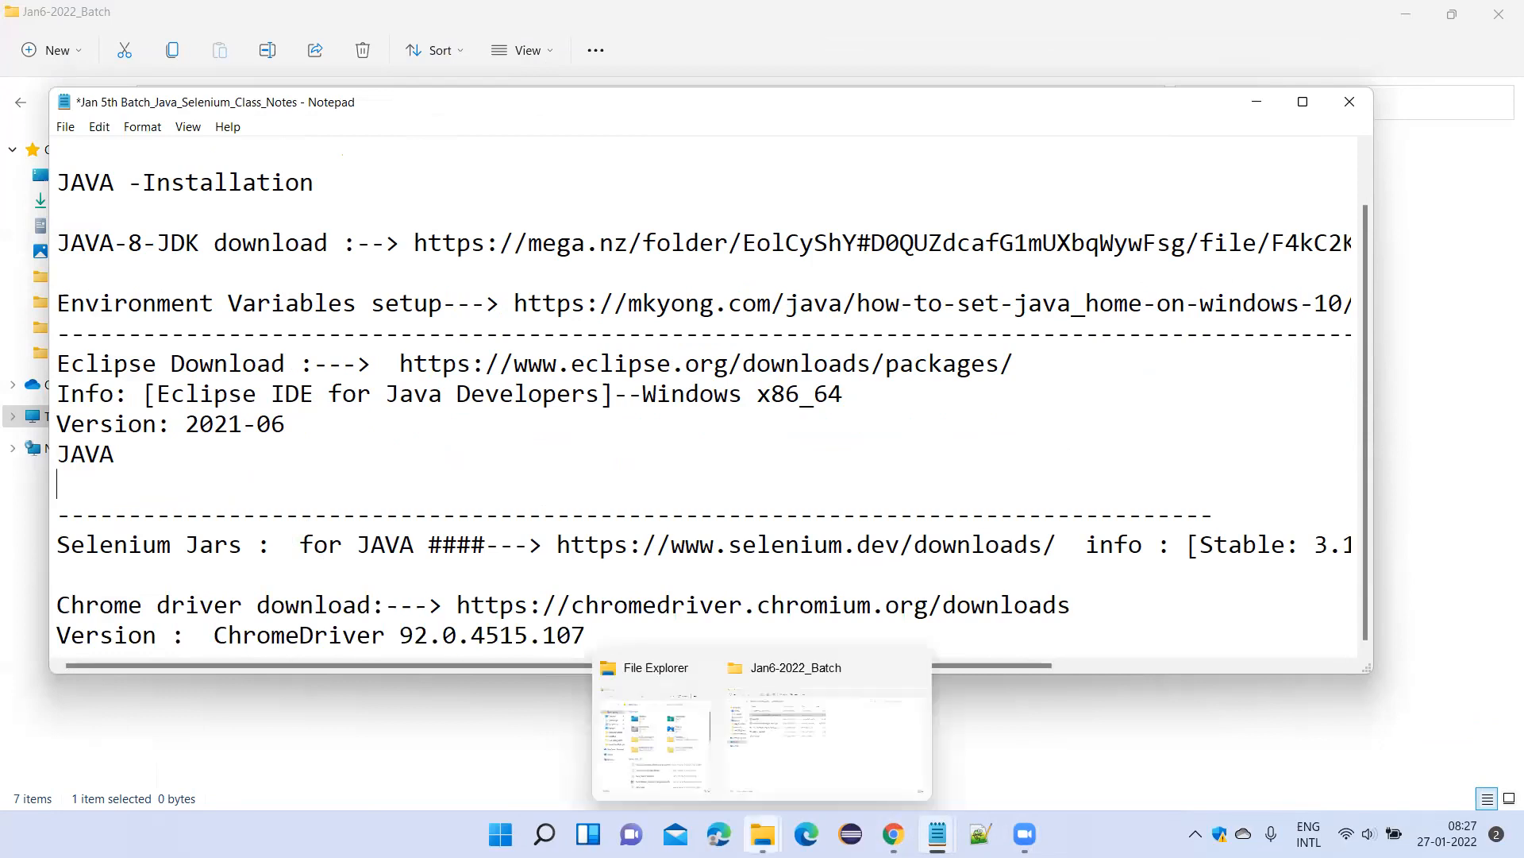
{"action": "left_click", "coordinate": [780, 732]}
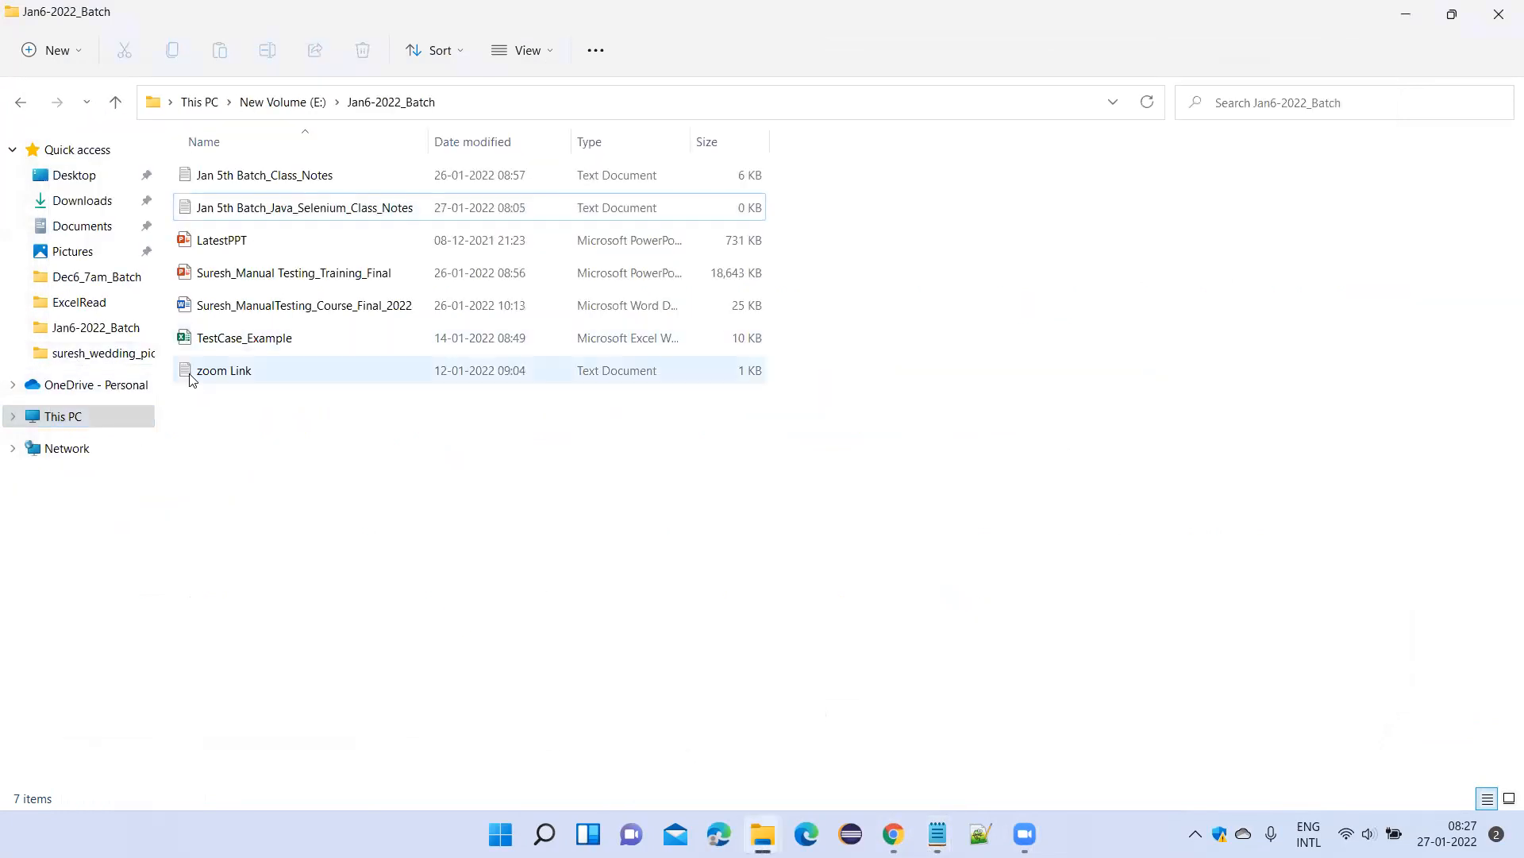
{"action": "left_click", "coordinate": [294, 103]}
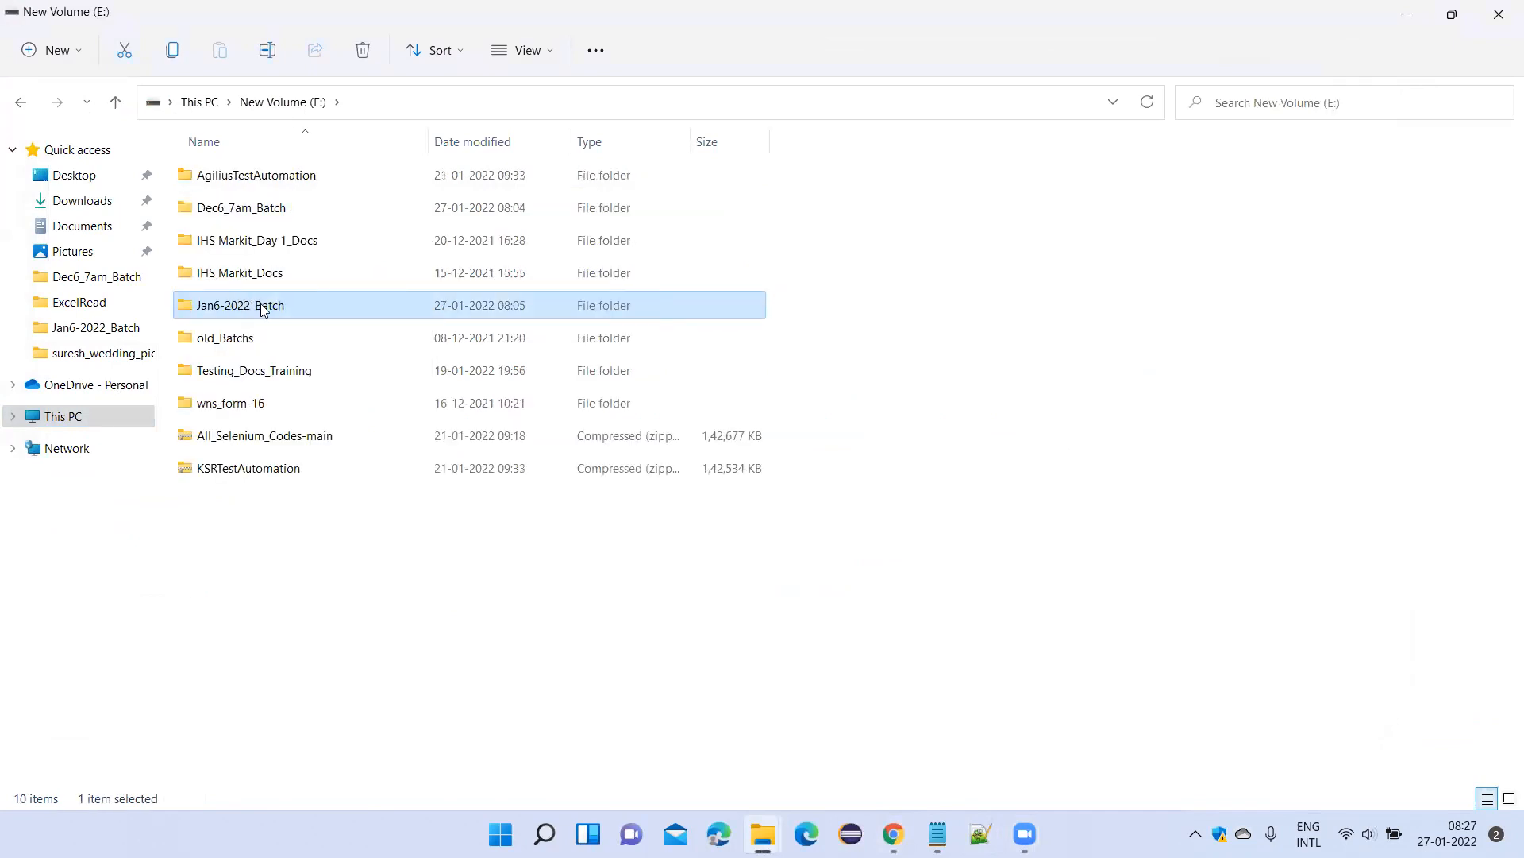
{"action": "key", "text": "Return"}
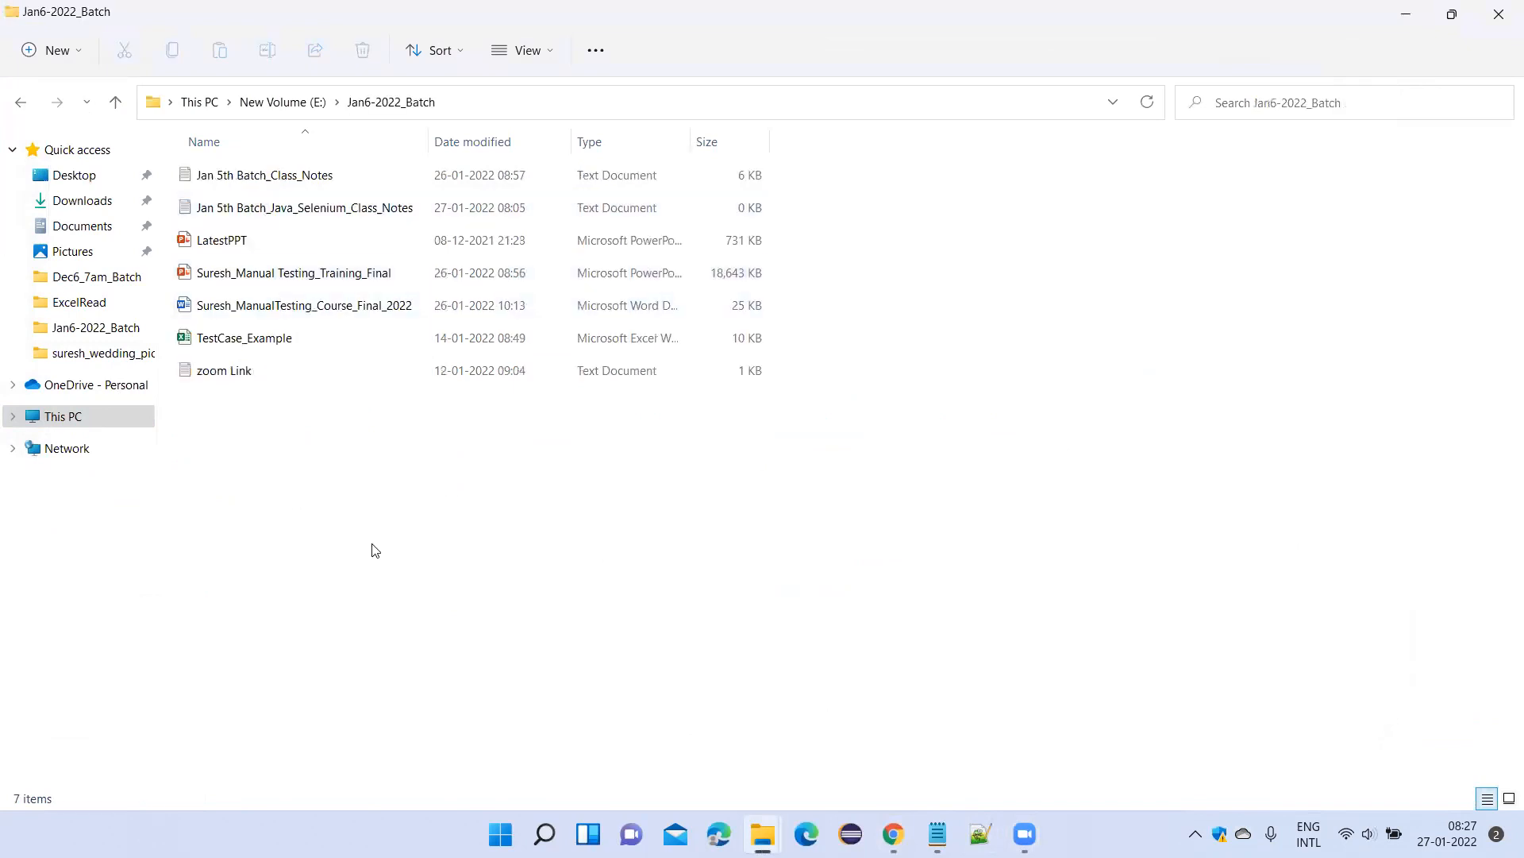
Clear the desktop by minimizing the Jan6-2022_Batch and class notes windows and closing the zoom Link note and File Explorer.
{"action": "left_click", "coordinate": [1406, 14]}
{"action": "left_click", "coordinate": [1263, 103]}
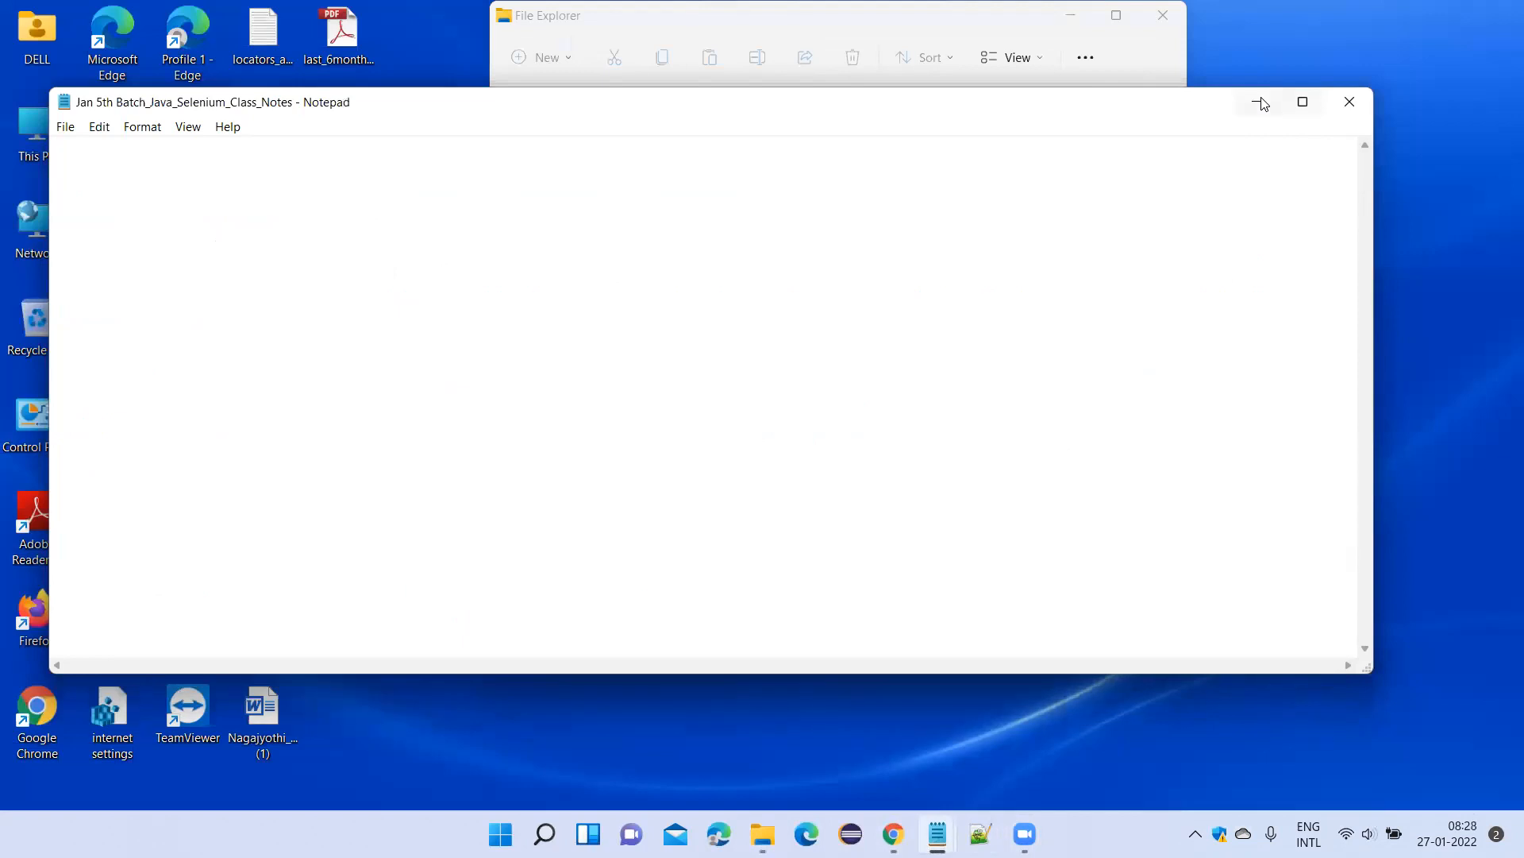
{"action": "left_click", "coordinate": [1262, 103]}
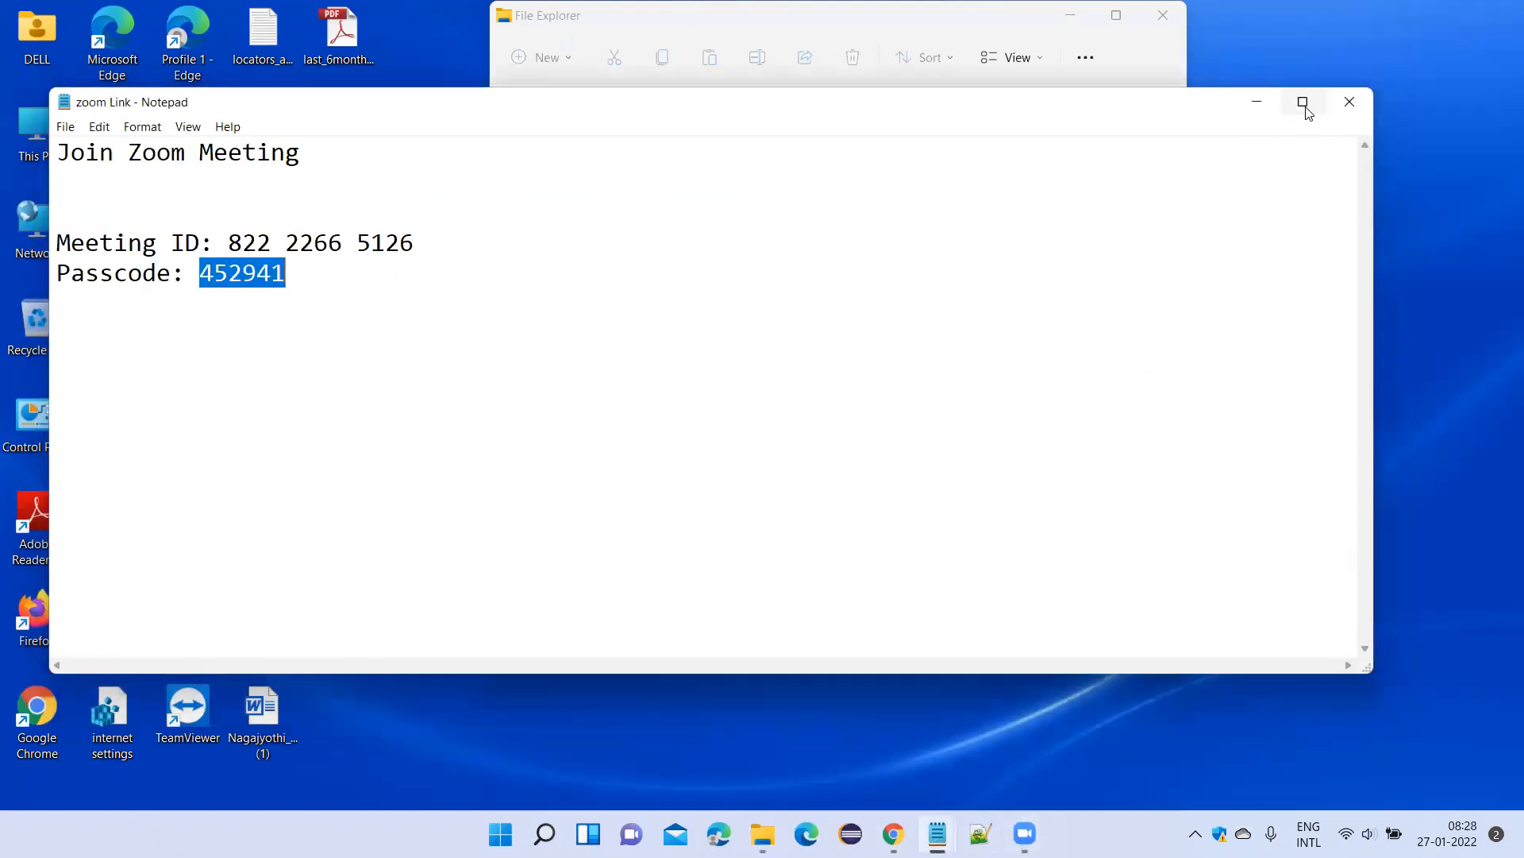
{"action": "left_click", "coordinate": [1352, 104]}
{"action": "left_click", "coordinate": [1166, 14]}
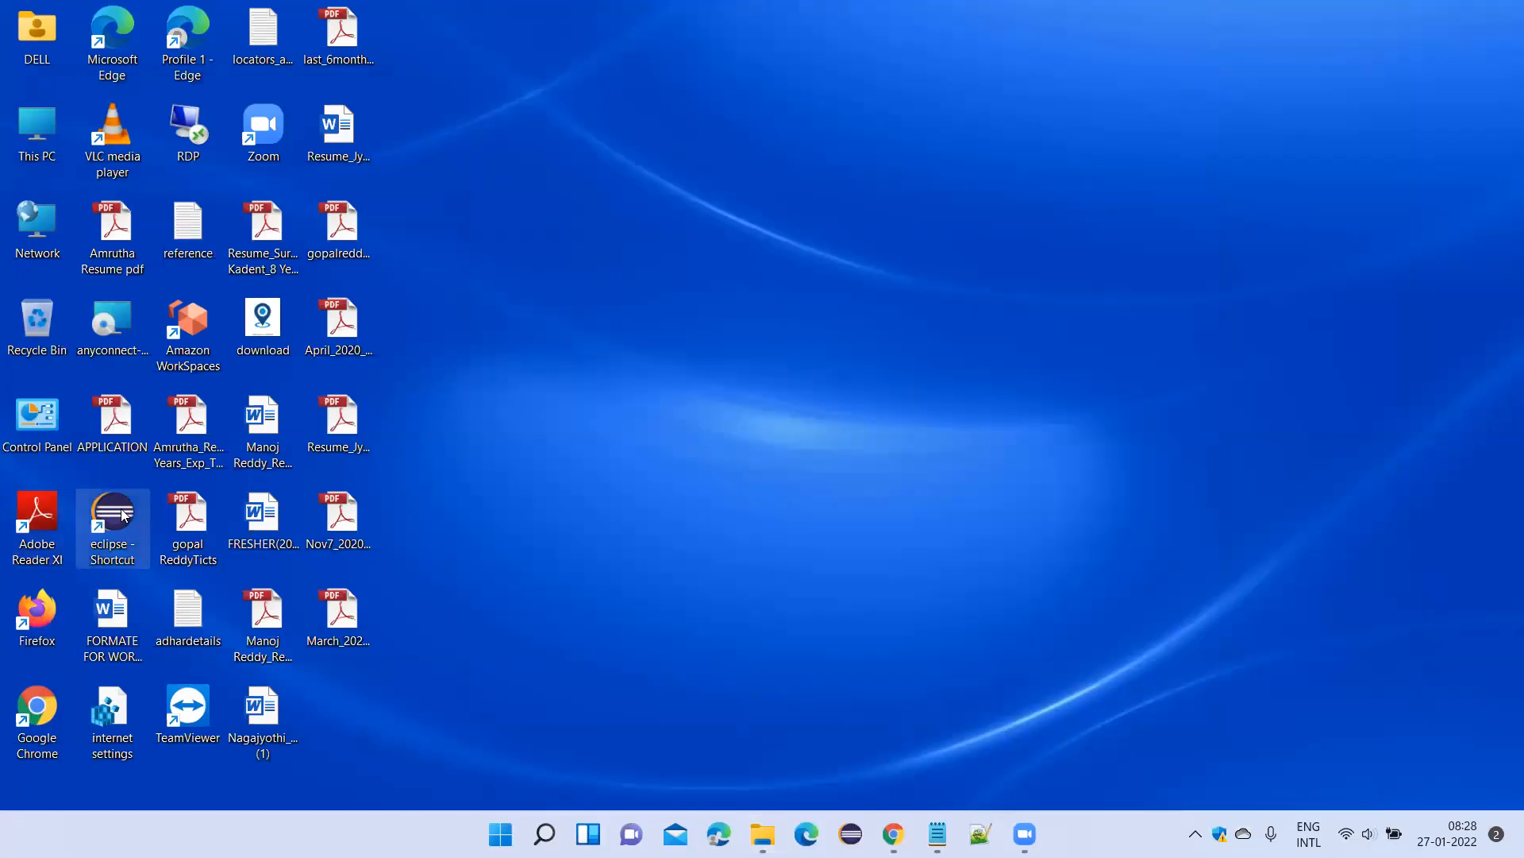
Open the file location of the desktop's eclipse shortcut, maximize it, and reopen the eclipse folder from its parent Softwares folder.
{"action": "right_click", "coordinate": [123, 515]}
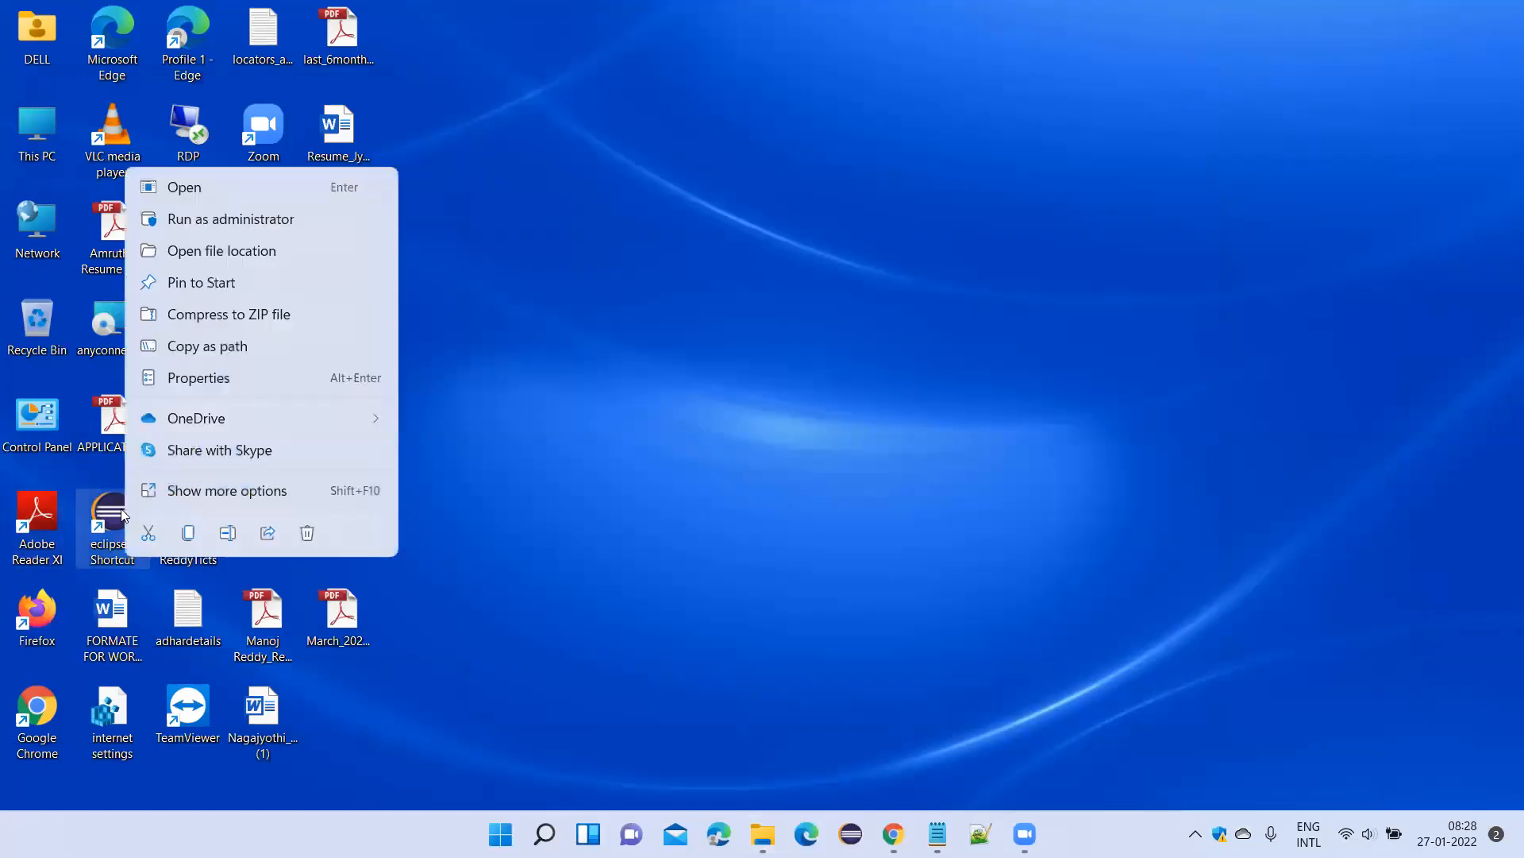
{"action": "left_click", "coordinate": [214, 252]}
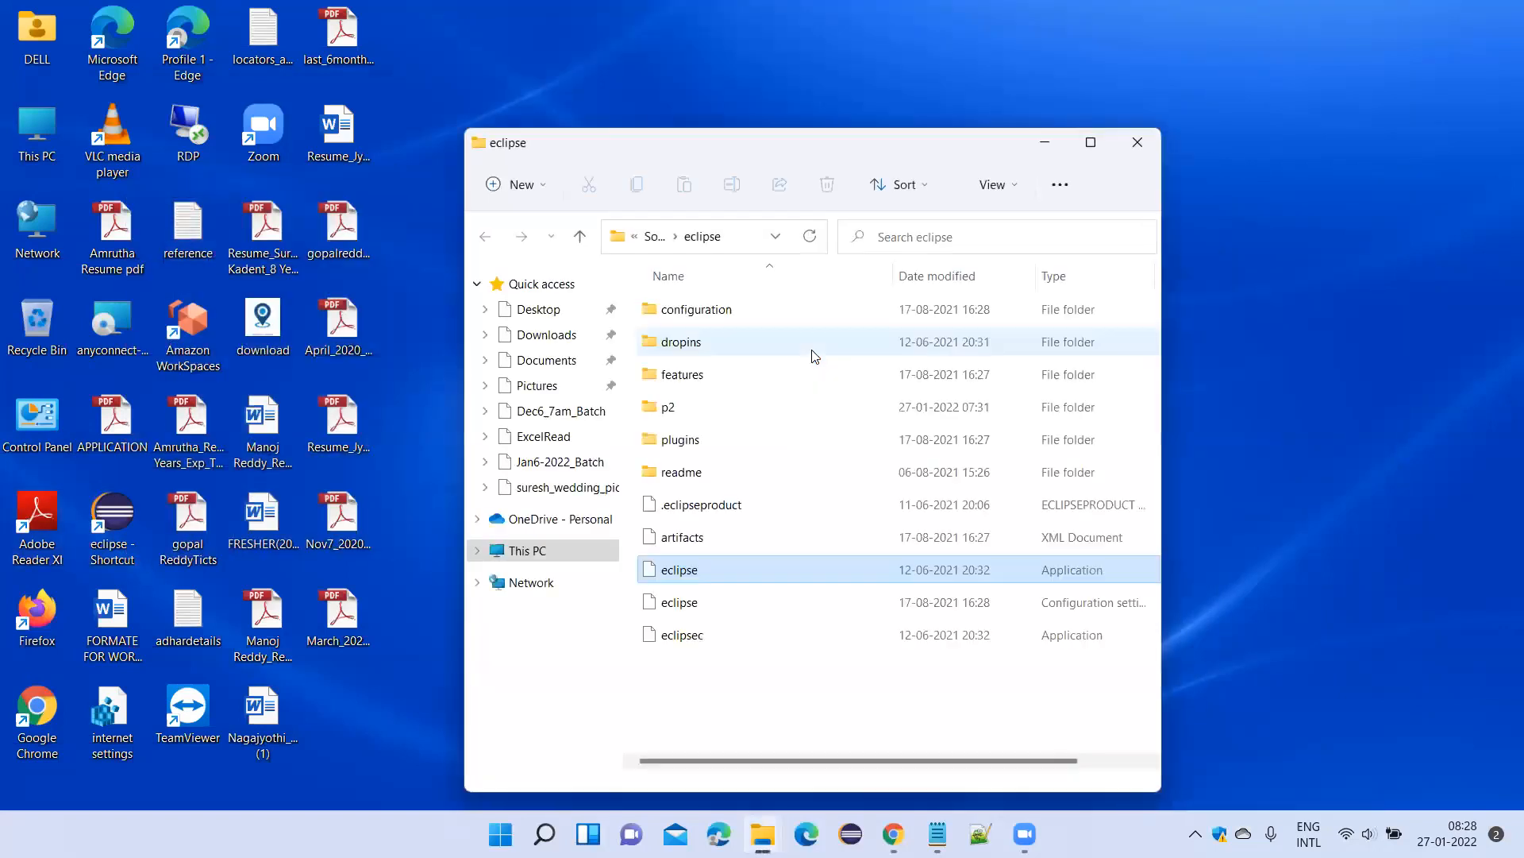
{"action": "double_click", "coordinate": [792, 165]}
{"action": "left_click", "coordinate": [370, 103]}
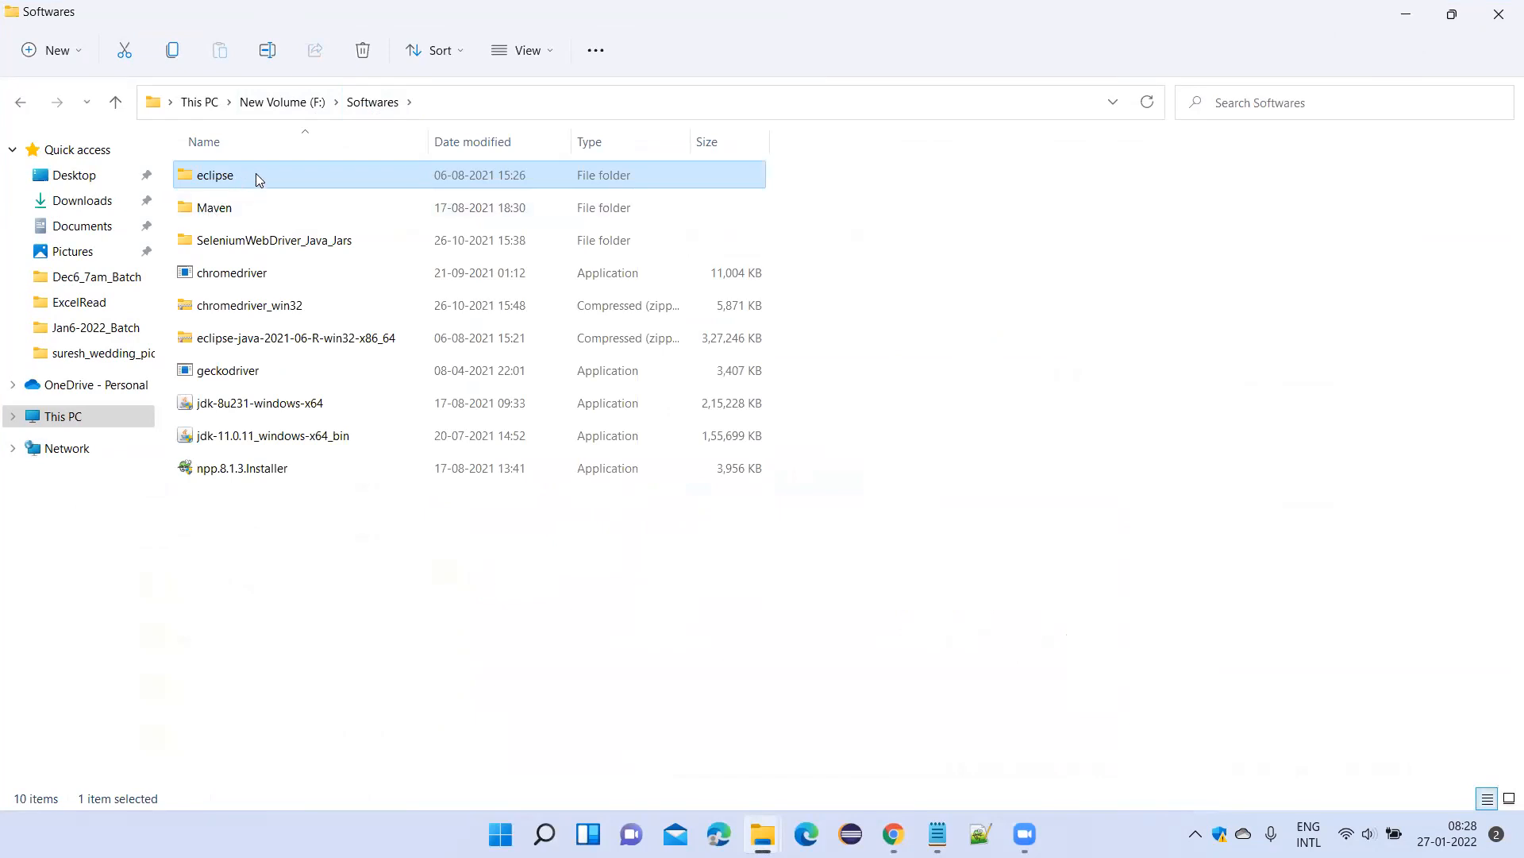
{"action": "left_click", "coordinate": [255, 173]}
{"action": "left_click", "coordinate": [355, 178]}
{"action": "double_click", "coordinate": [355, 176]}
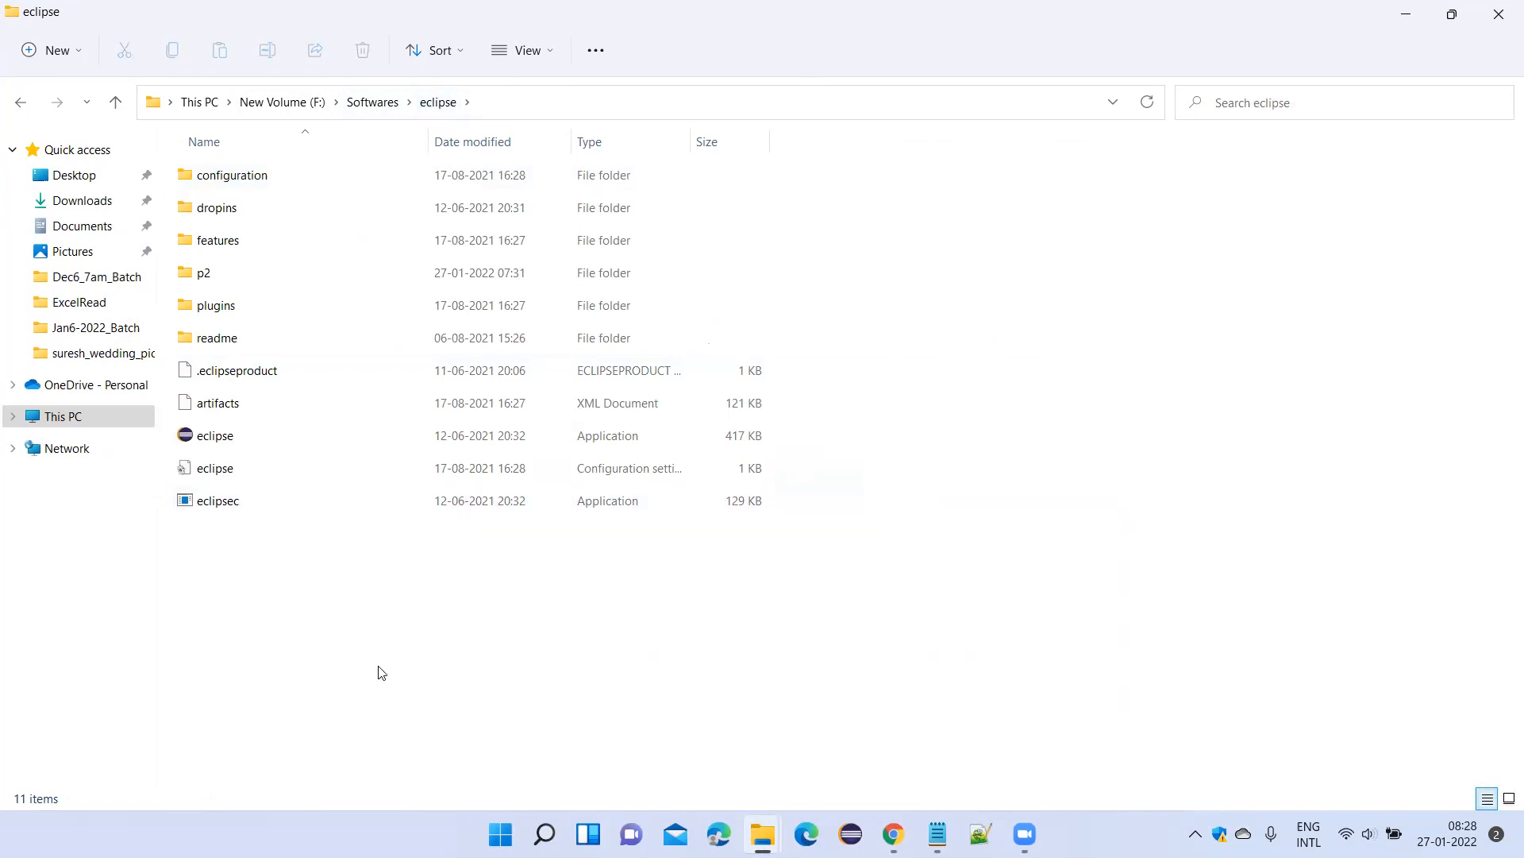
Show the option for sending the eclipse application to the desktop as a shortcut, and dismiss it without creating one.
{"action": "left_click", "coordinate": [222, 439]}
{"action": "right_click", "coordinate": [221, 439]}
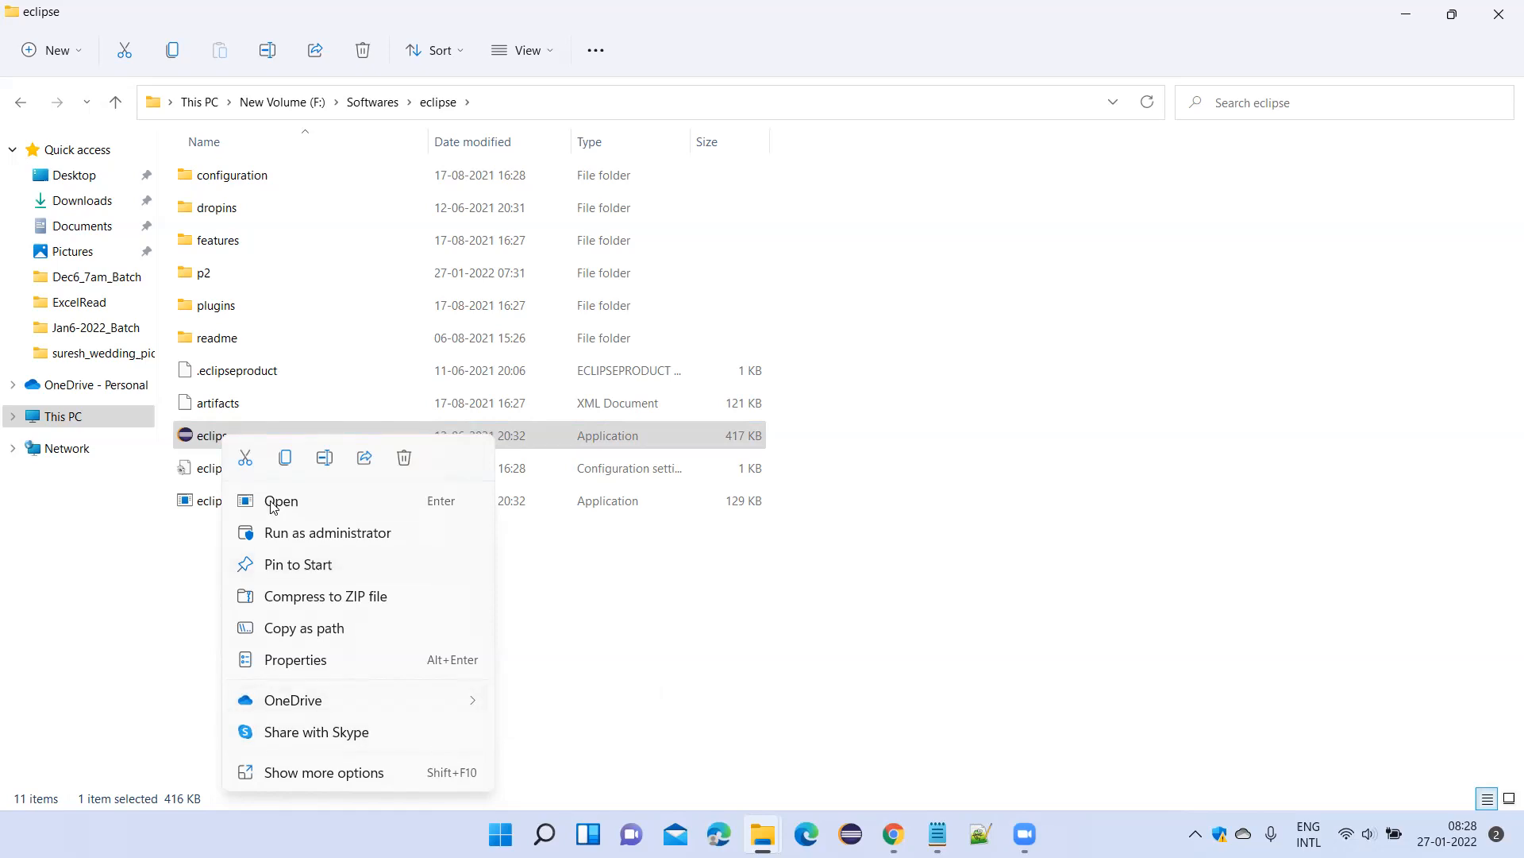
{"action": "left_click", "coordinate": [385, 775]}
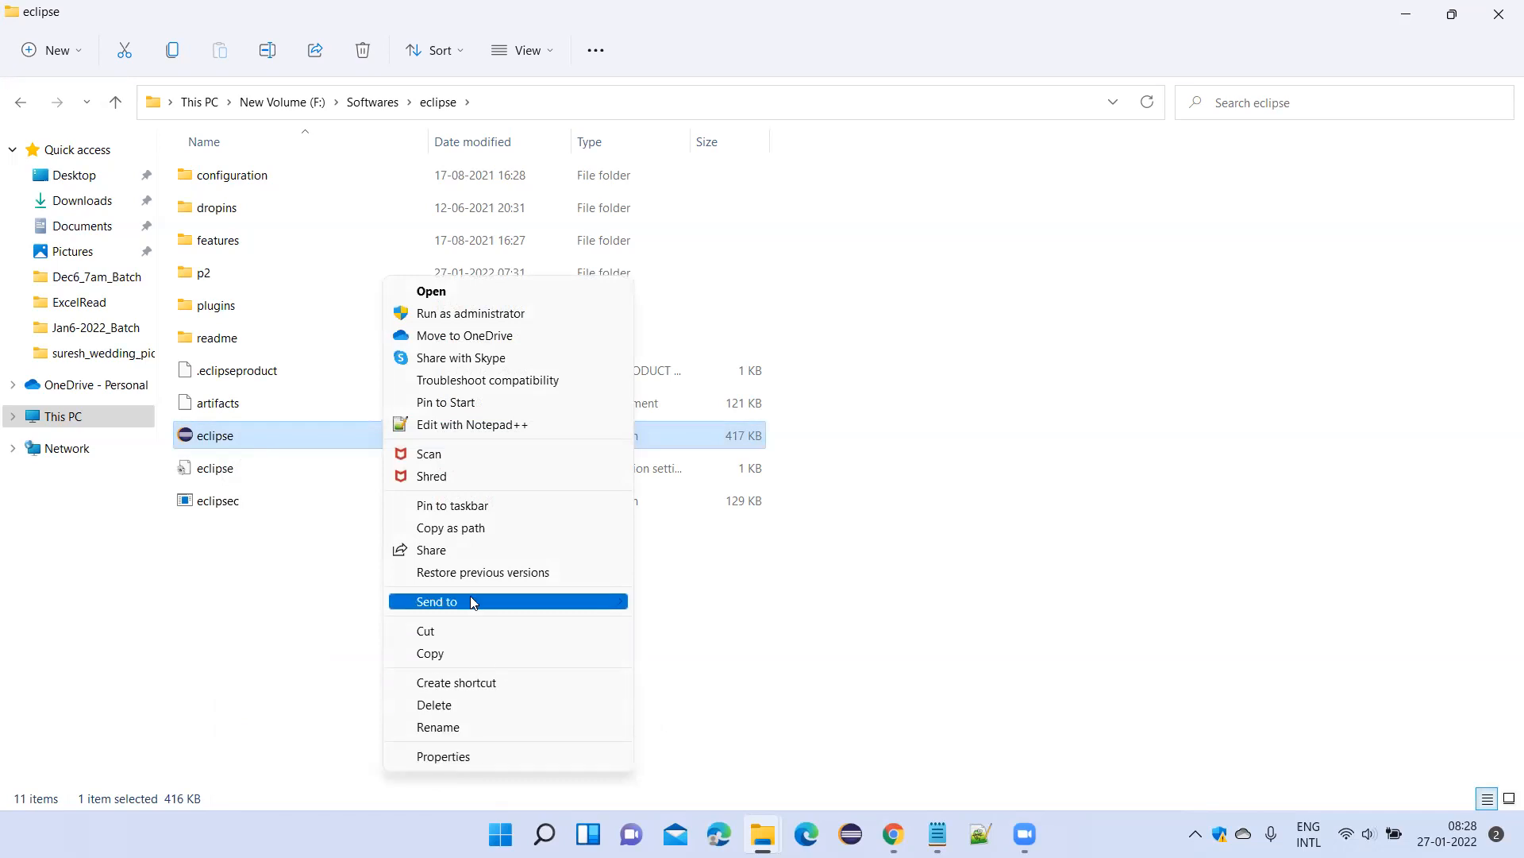
{"action": "mouse_move", "coordinate": [470, 597]}
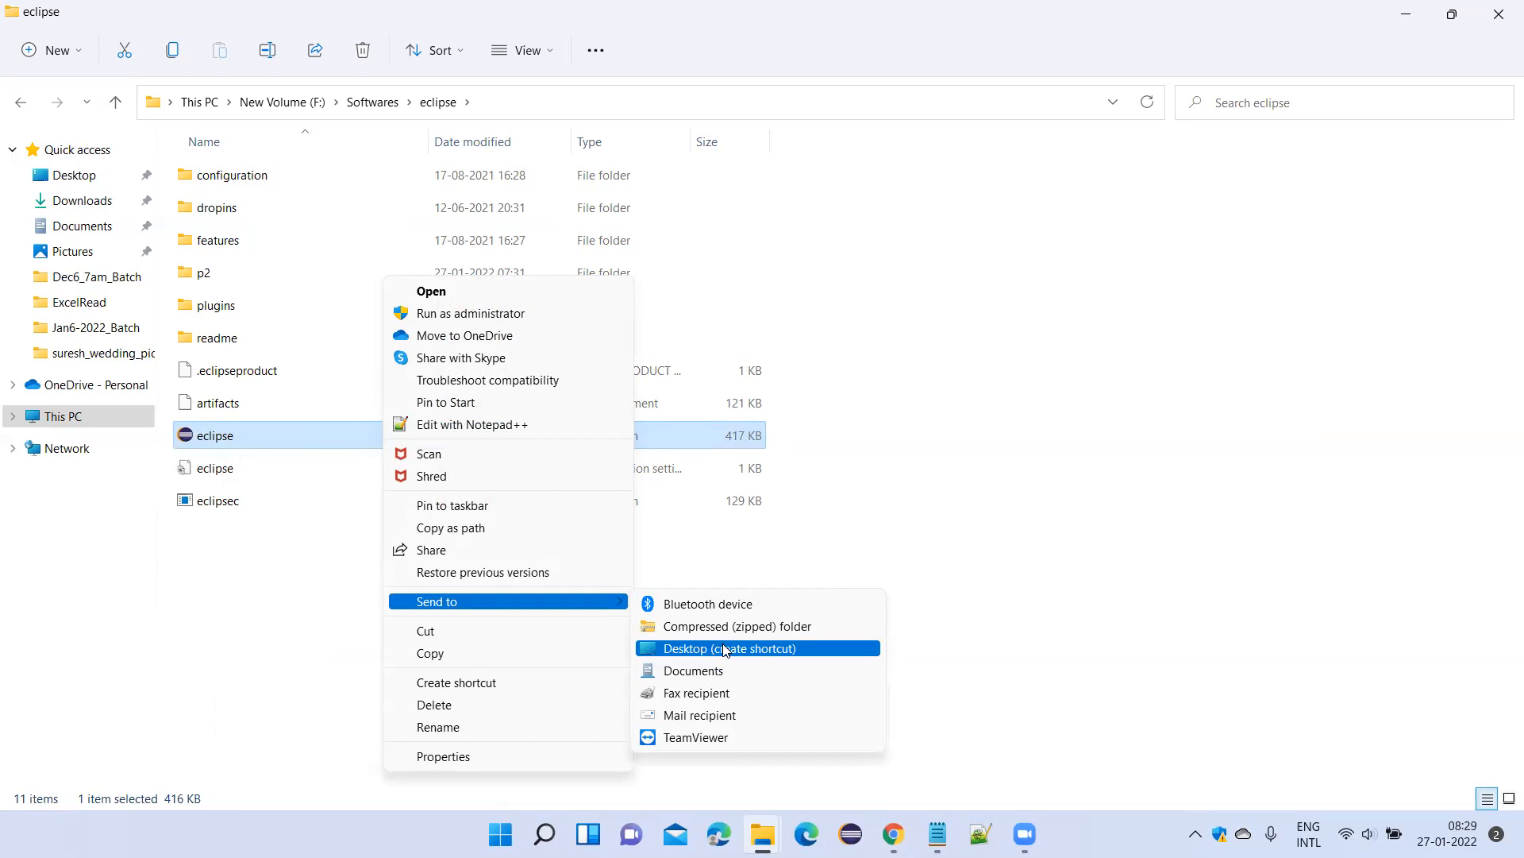
{"action": "left_click", "coordinate": [1032, 519]}
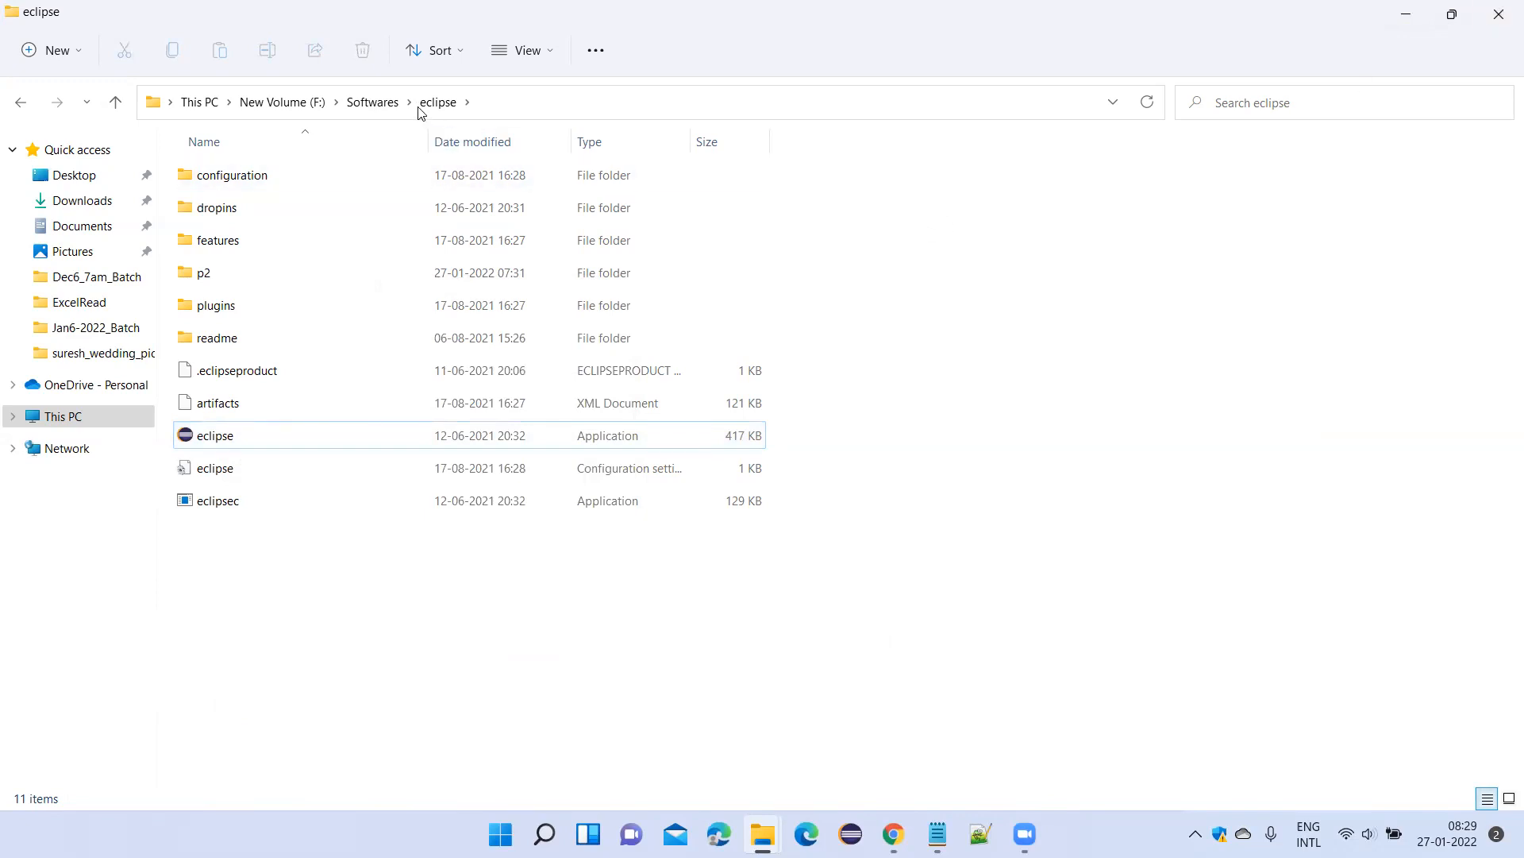
Return to the Softwares folder, enter the eclipse folder again and close its window.
{"action": "left_click", "coordinate": [377, 104]}
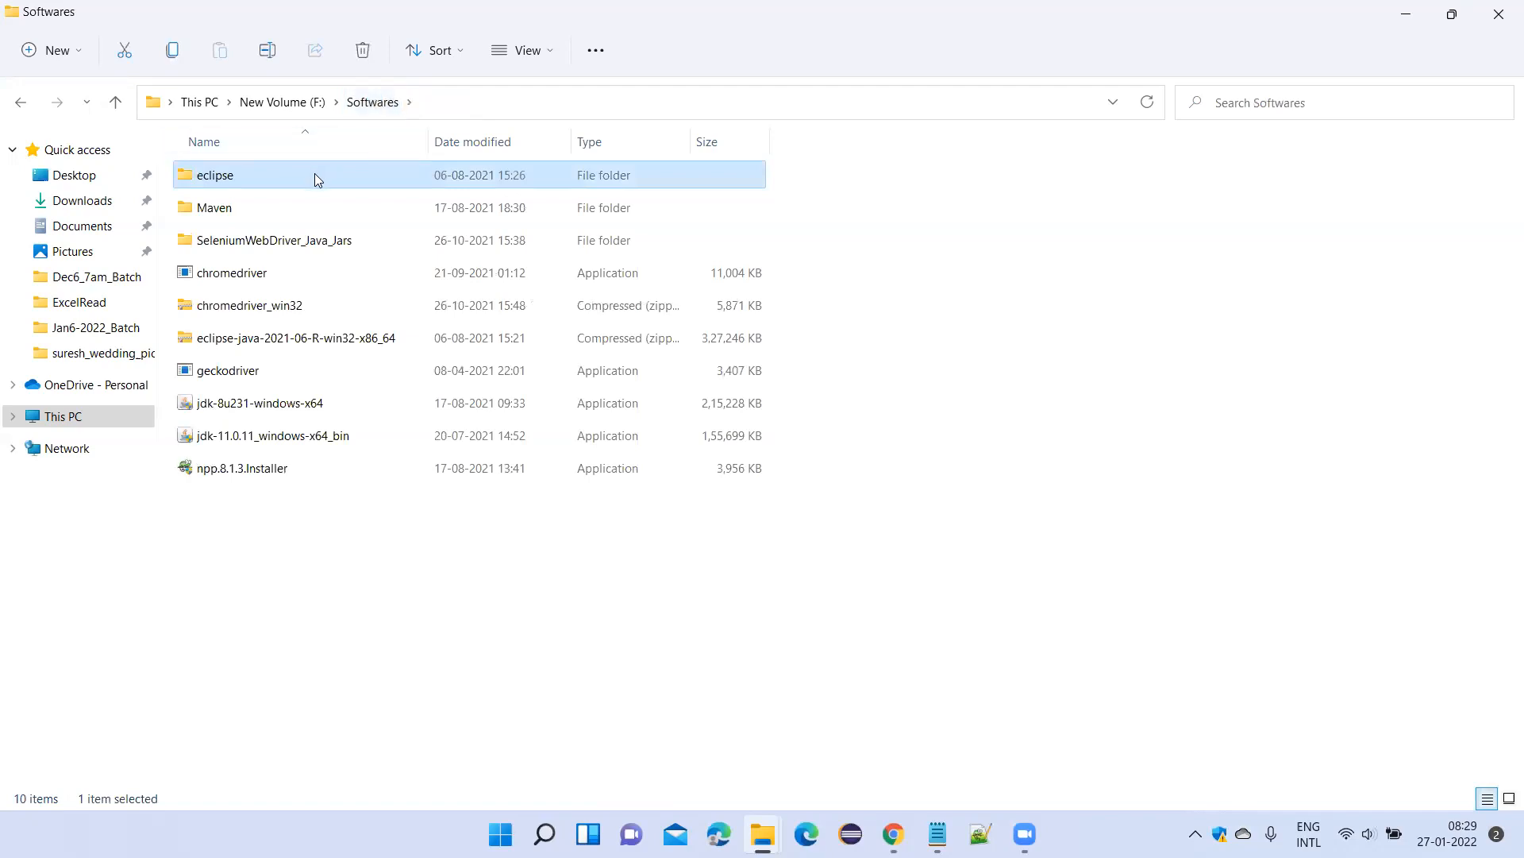
{"action": "double_click", "coordinate": [317, 176]}
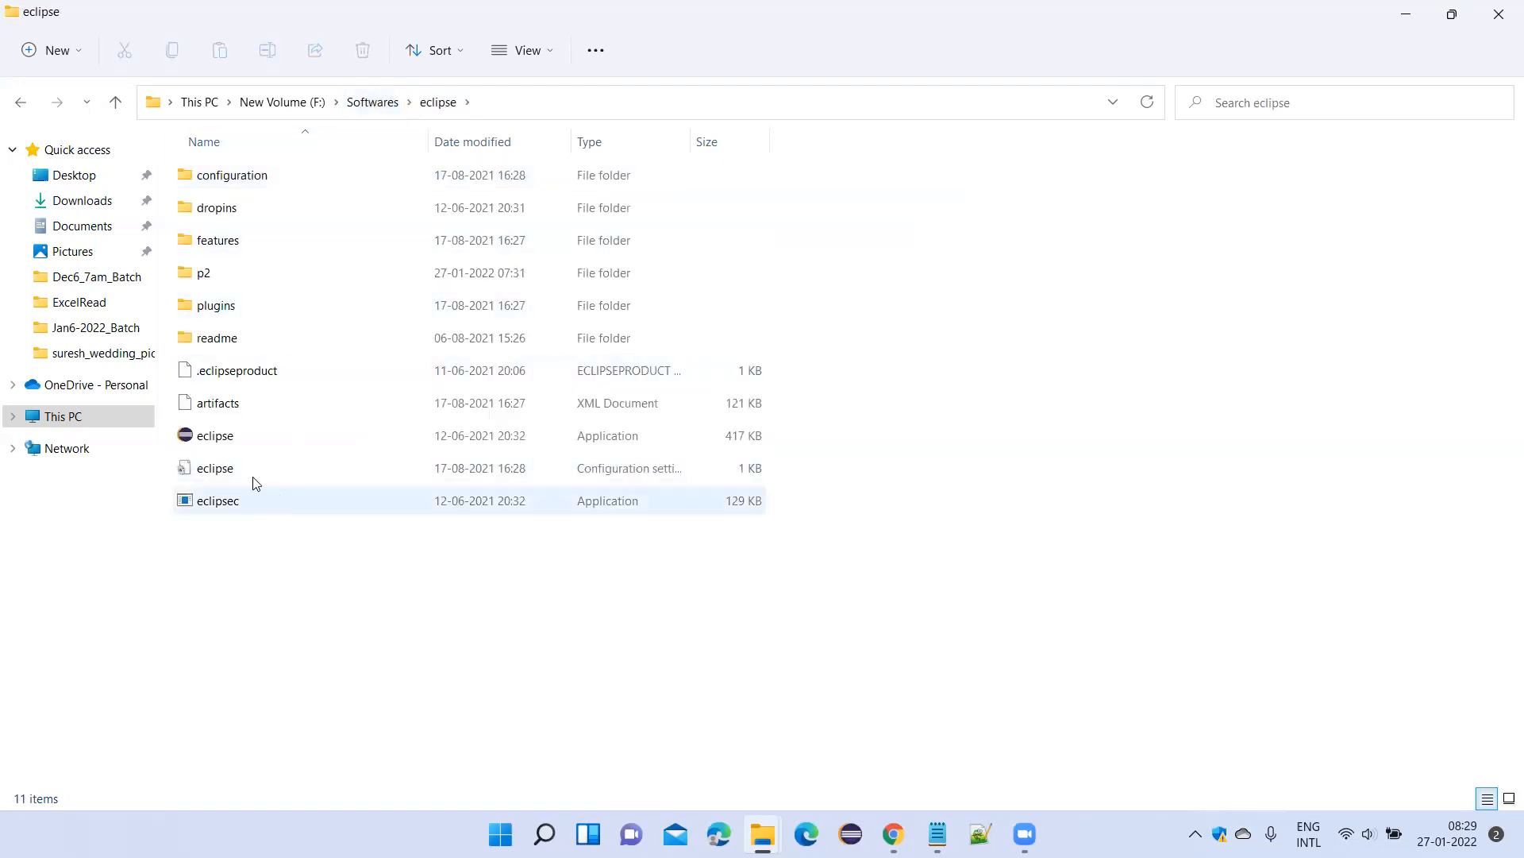
{"action": "left_click", "coordinate": [1486, 15]}
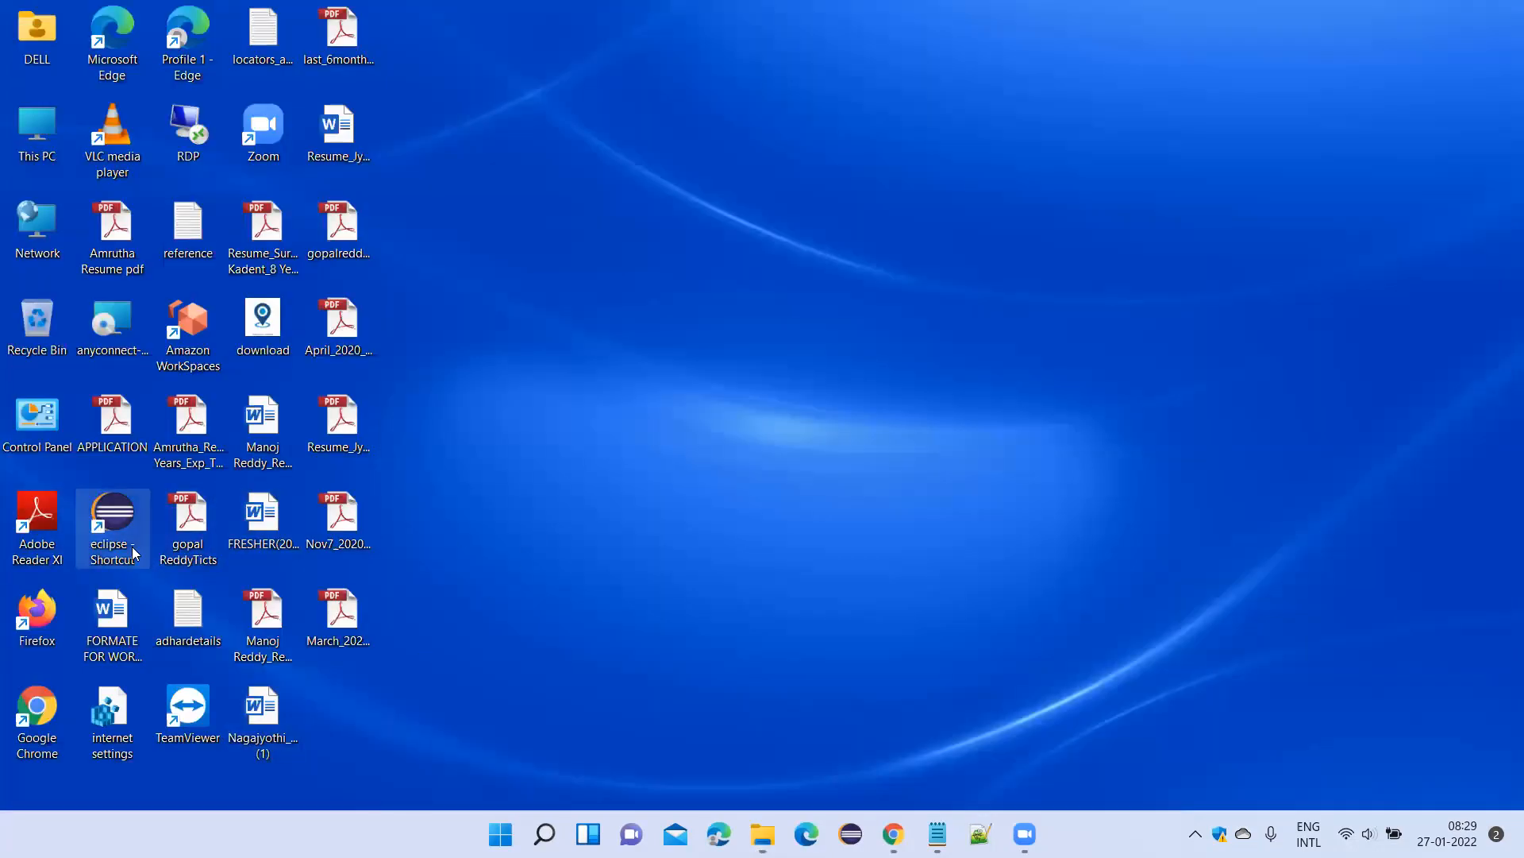
Start Eclipse from its desktop shortcut and select the entire workspace path in the launcher.
{"action": "double_click", "coordinate": [128, 529]}
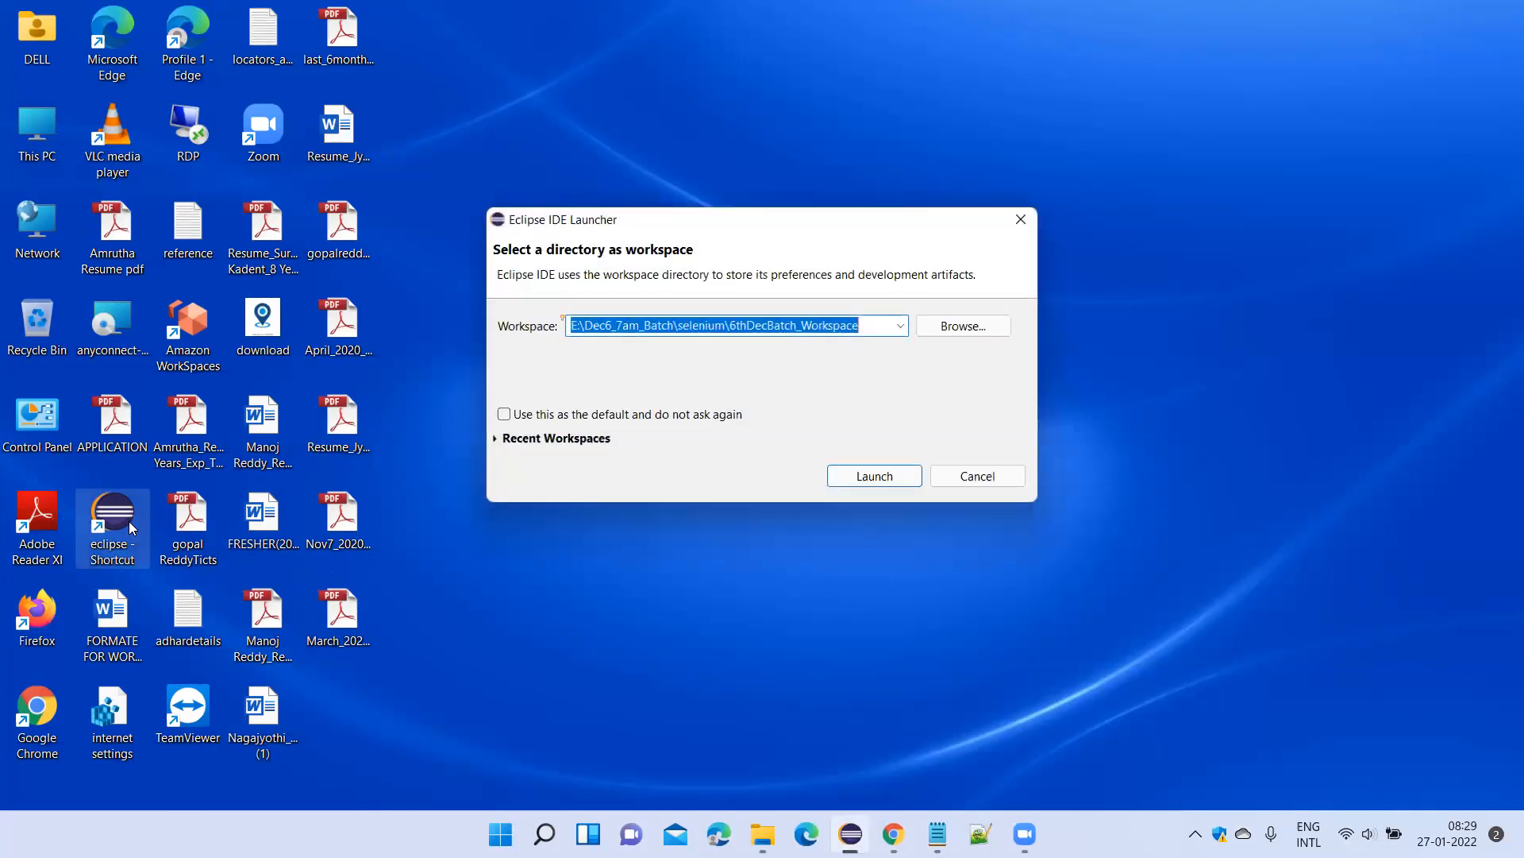
{"action": "left_click", "coordinate": [867, 327]}
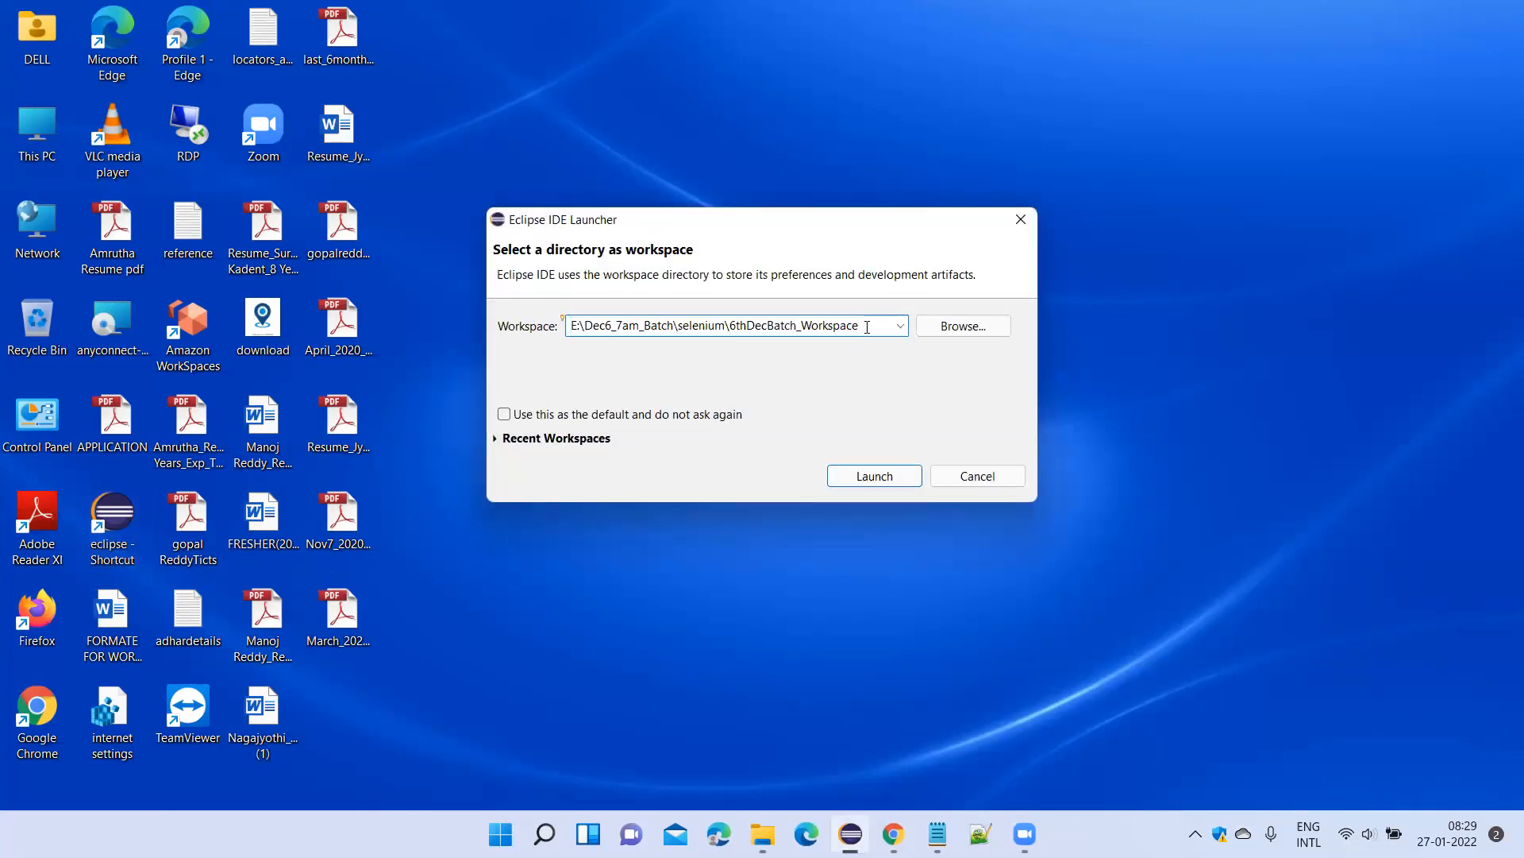
{"action": "left_click_drag", "start_coordinate": [716, 332], "coordinate": [564, 348]}
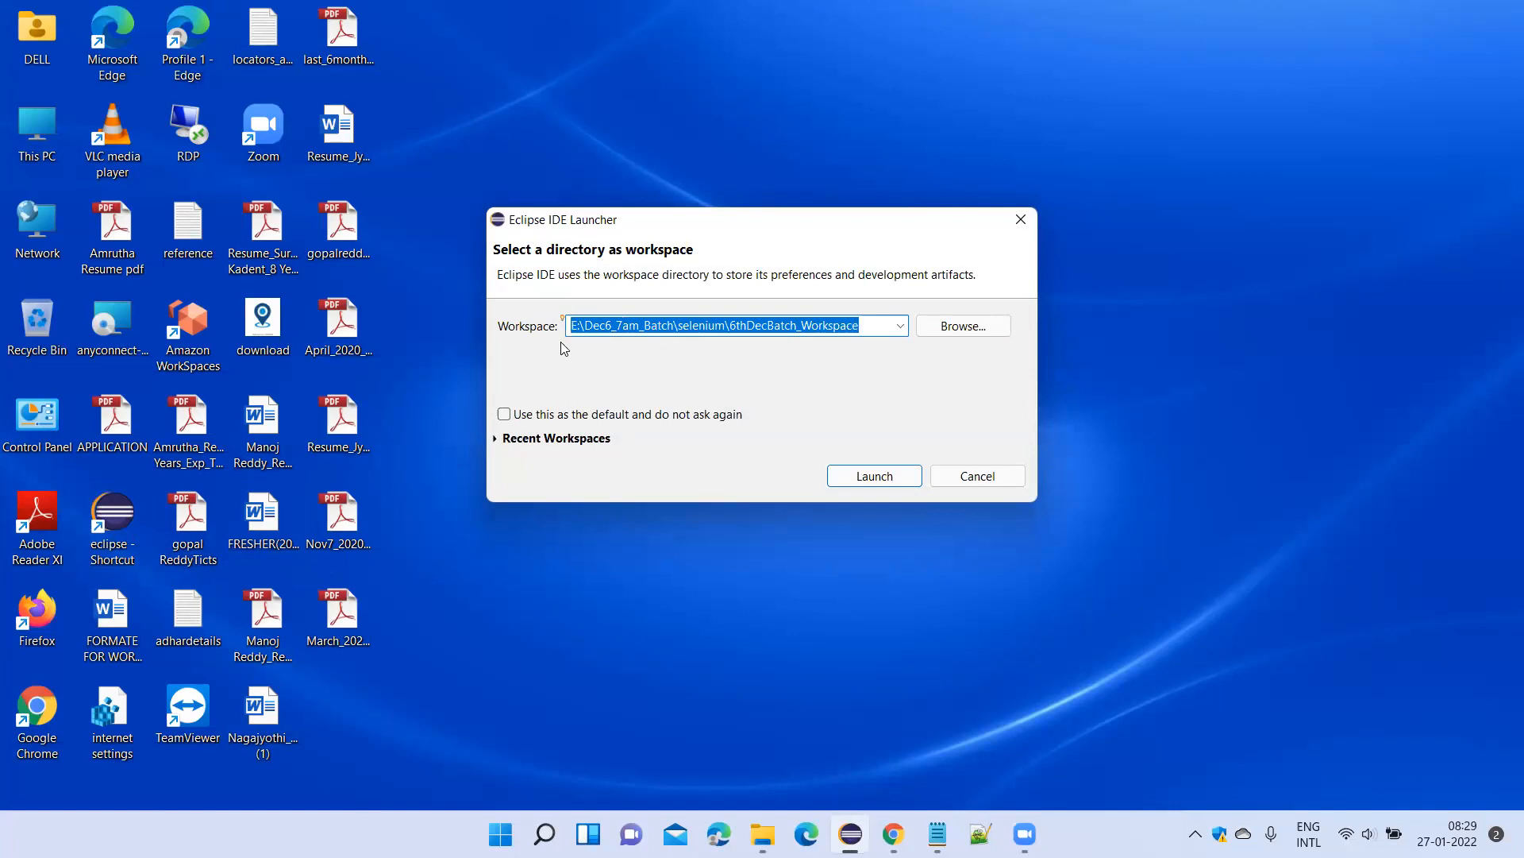
Create a folder named Jan5th_Java_Selenium_Workspace inside the Jan6-2022_Batch folder in File Explorer.
{"action": "mouse_move", "coordinate": [762, 834]}
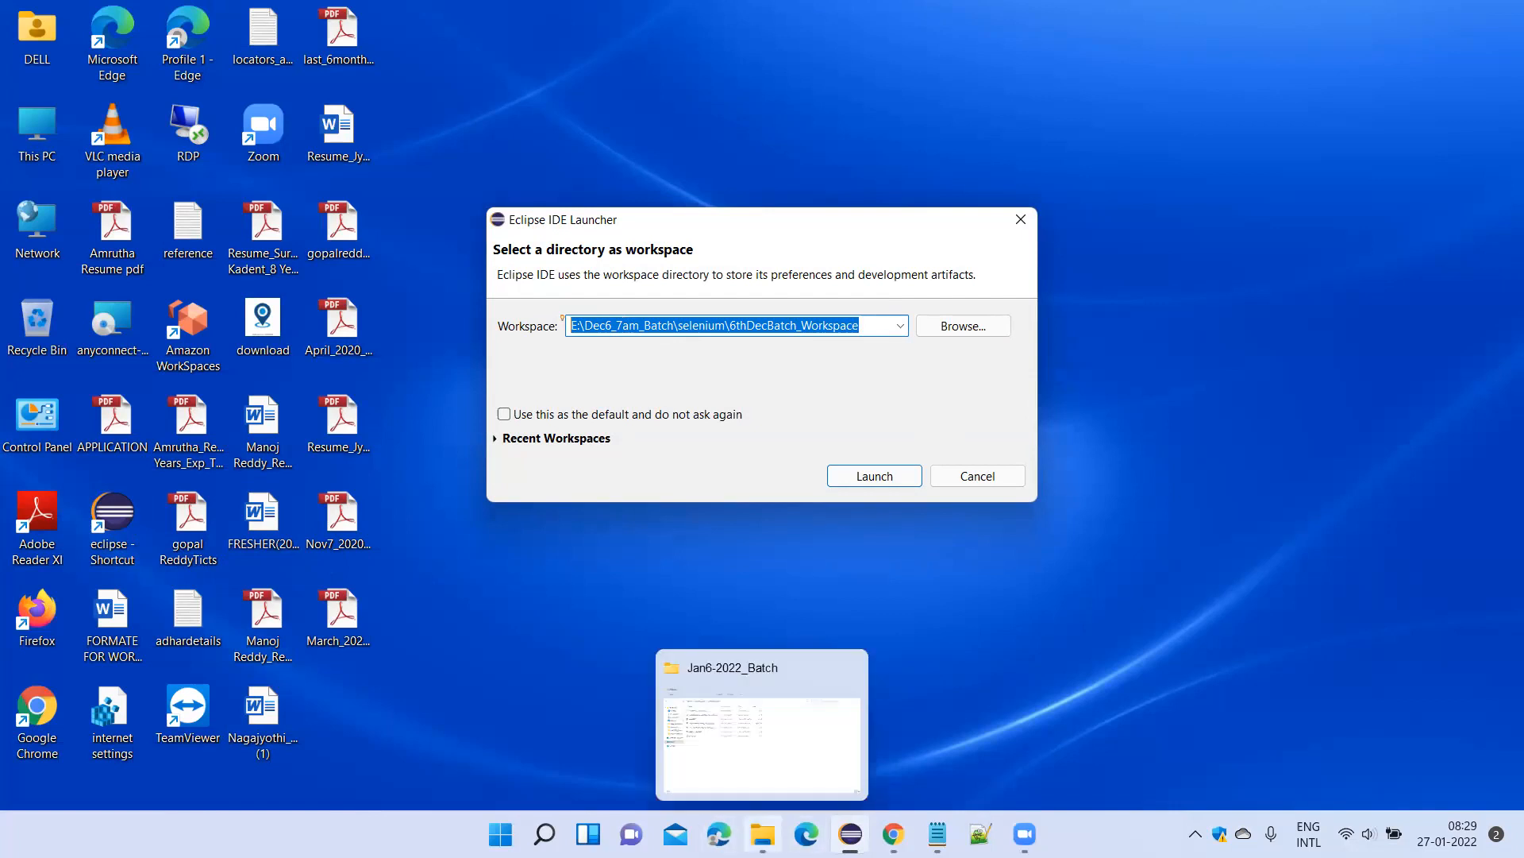
{"action": "left_click", "coordinate": [758, 775]}
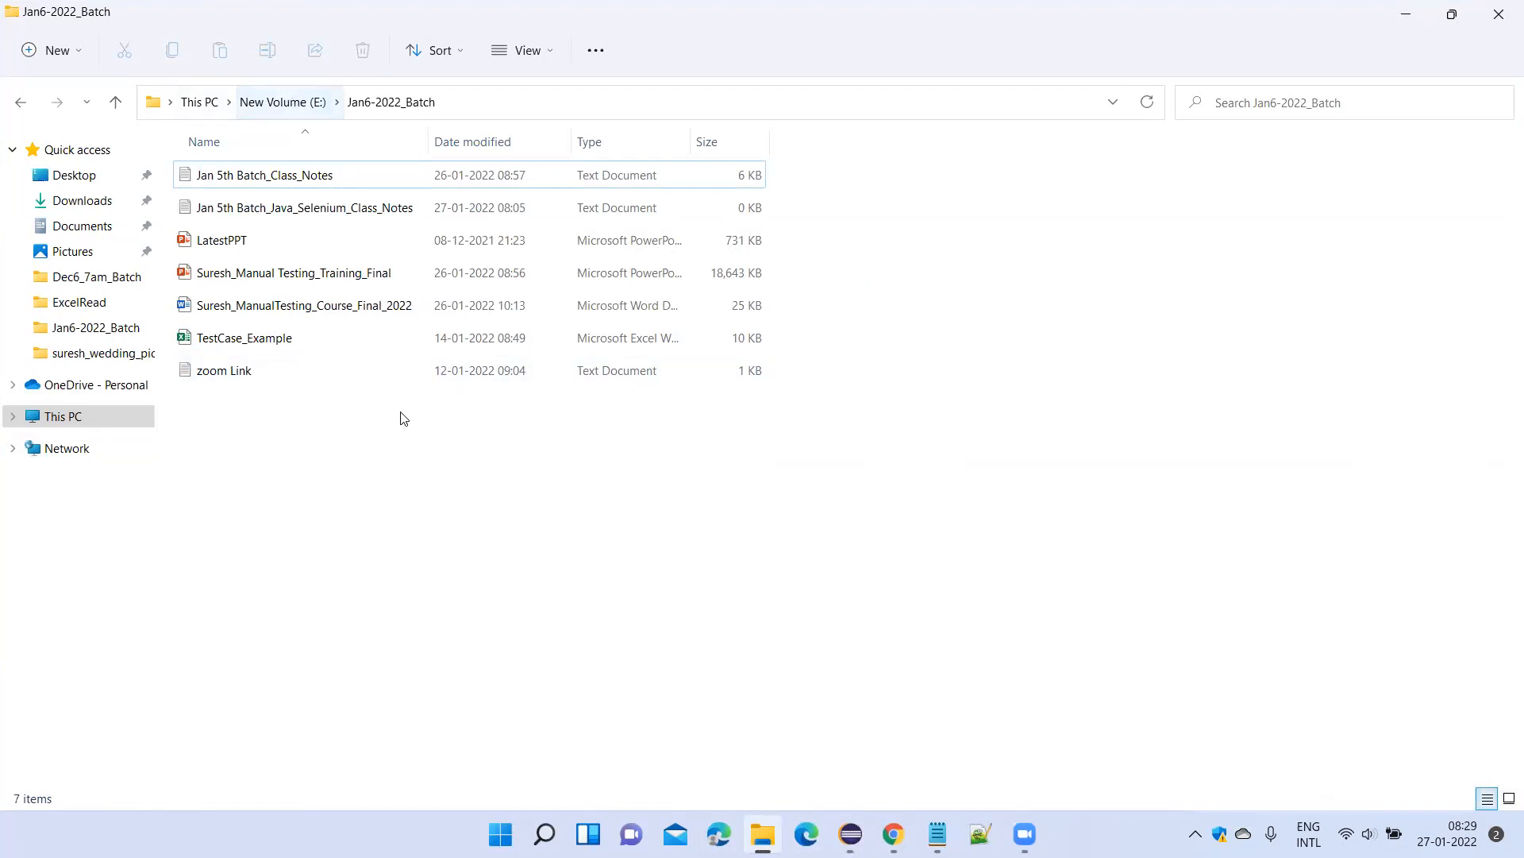
{"action": "right_click", "coordinate": [383, 475]}
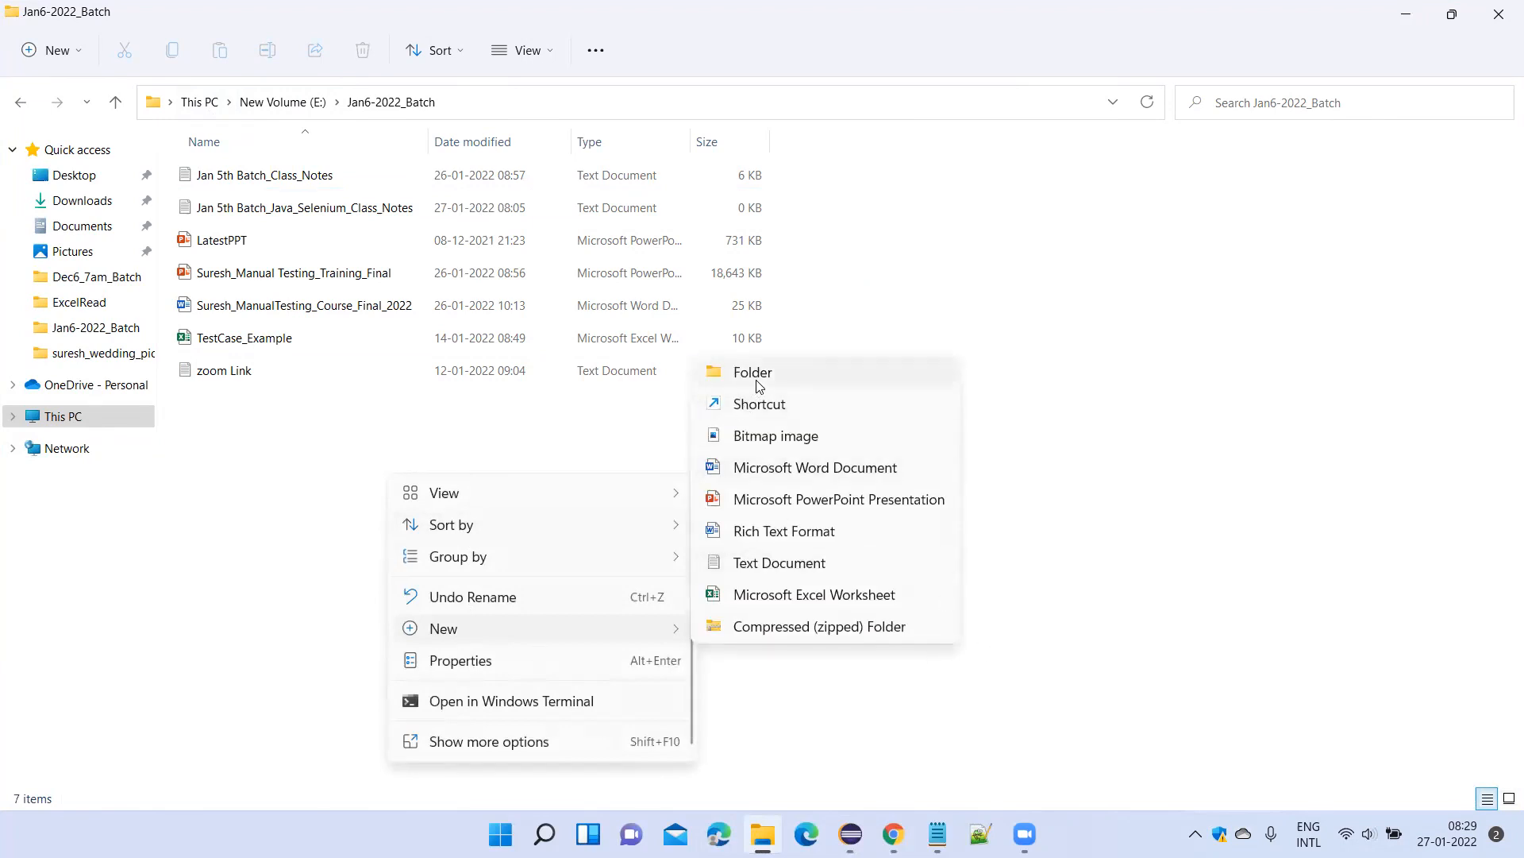
{"action": "left_click", "coordinate": [1010, 352]}
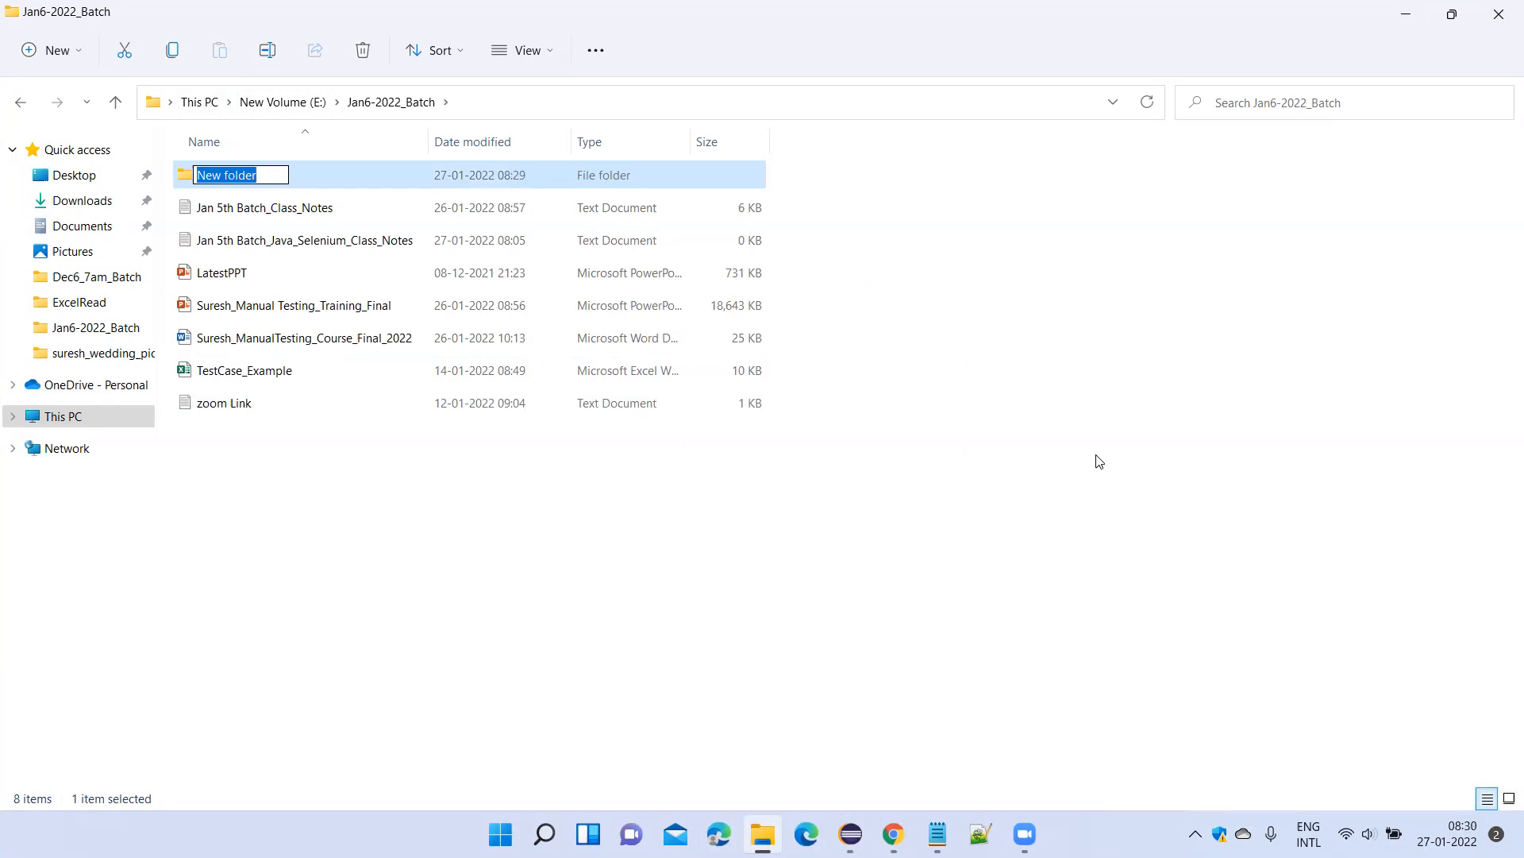
{"action": "type", "text": "Jan5th_Java"}
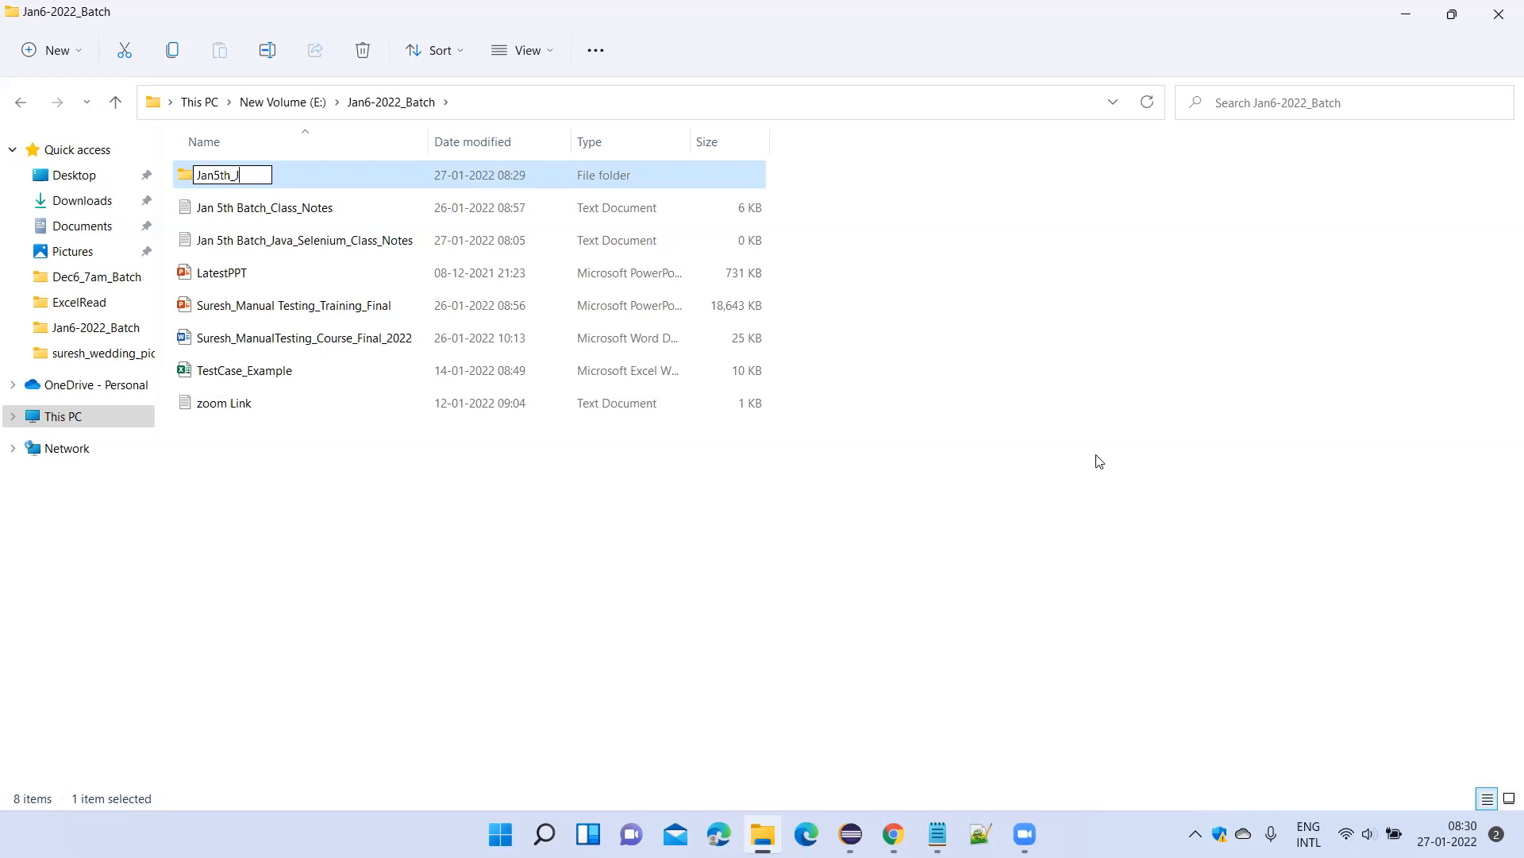
{"action": "type", "text": "Seleni"}
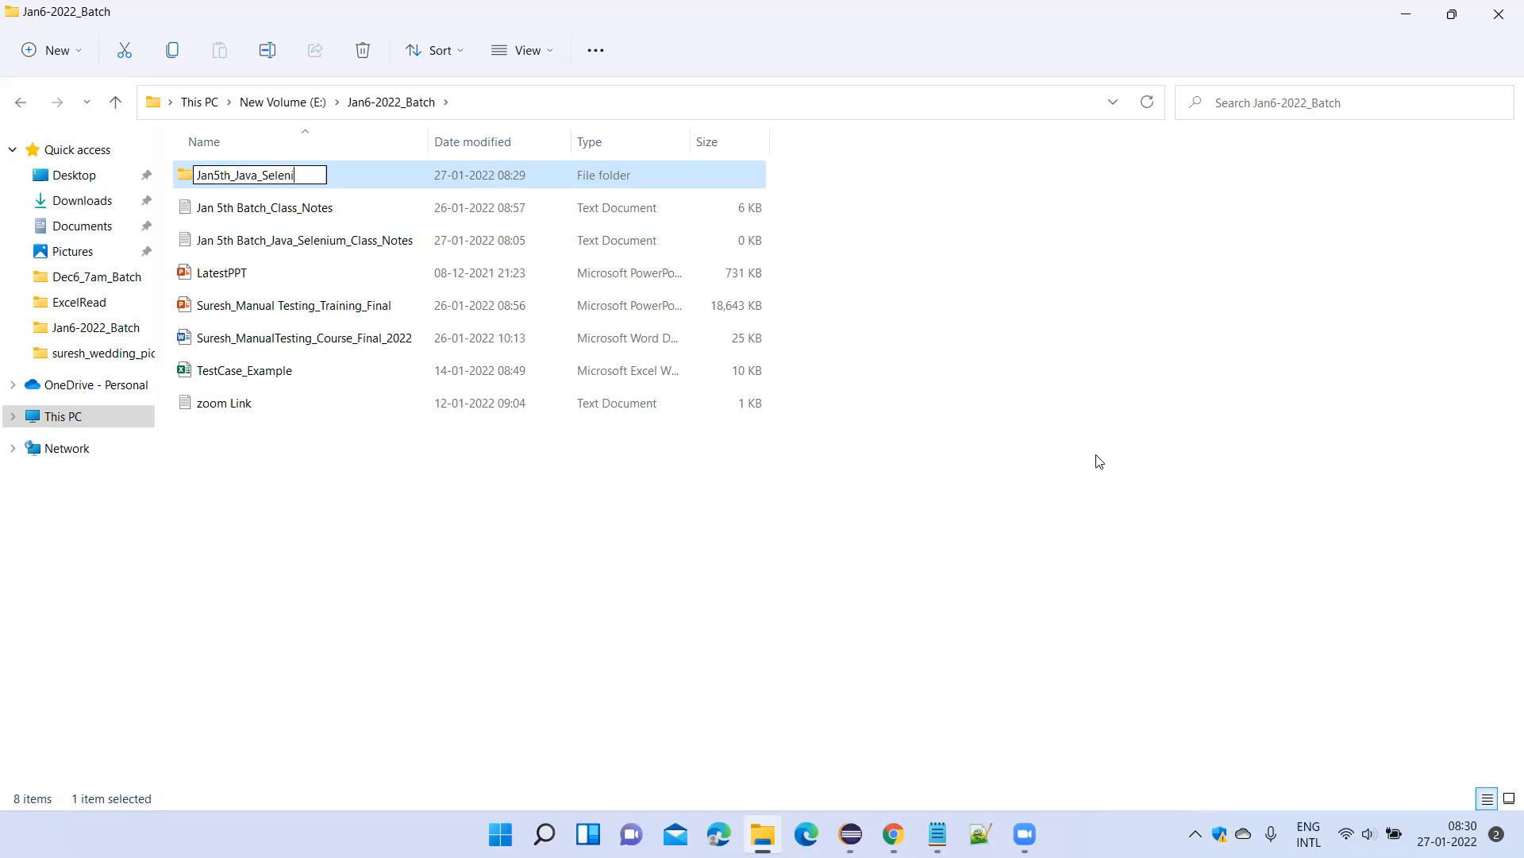
{"action": "type", "text": "um_Workspace"}
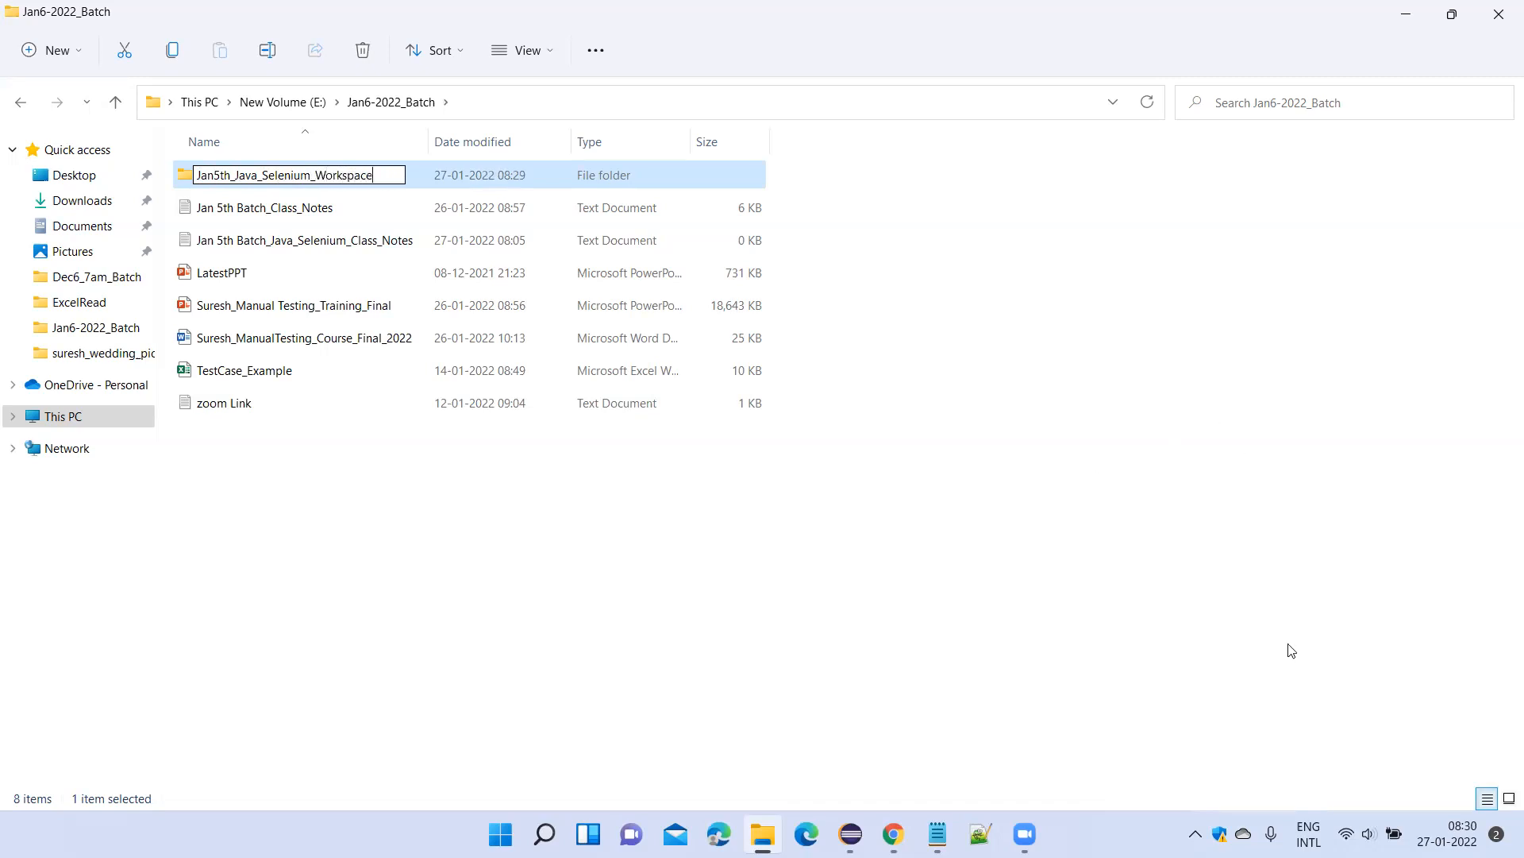
{"action": "key", "text": "Return"}
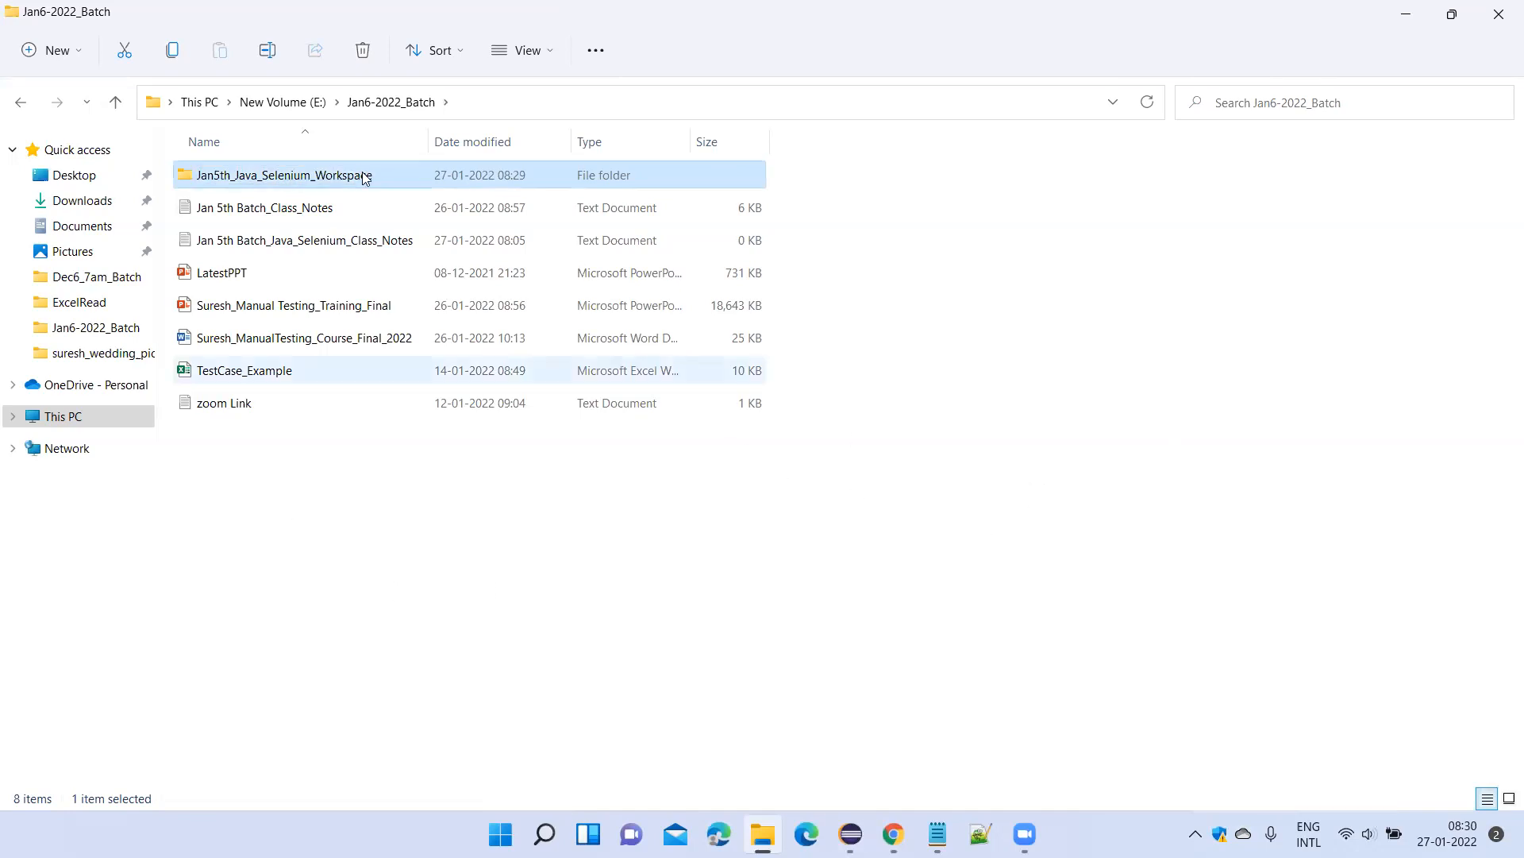
Copy the path of the Jan5th_Java_Selenium_Workspace folder and enter it as the workspace in the Eclipse launcher.
{"action": "double_click", "coordinate": [366, 177]}
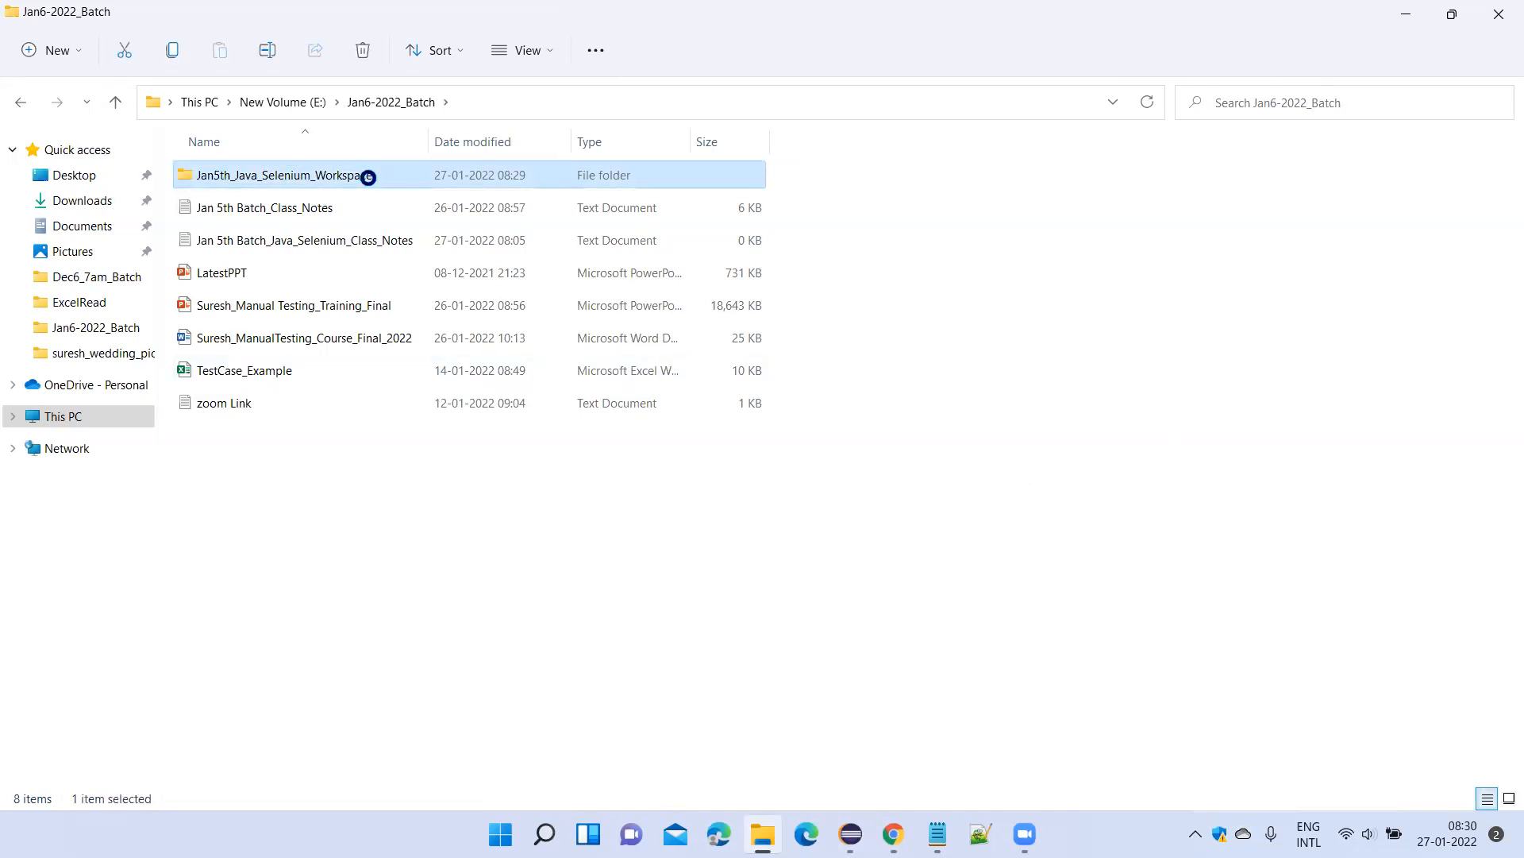
{"action": "left_click", "coordinate": [679, 102]}
{"action": "key", "text": "ctrl+c"}
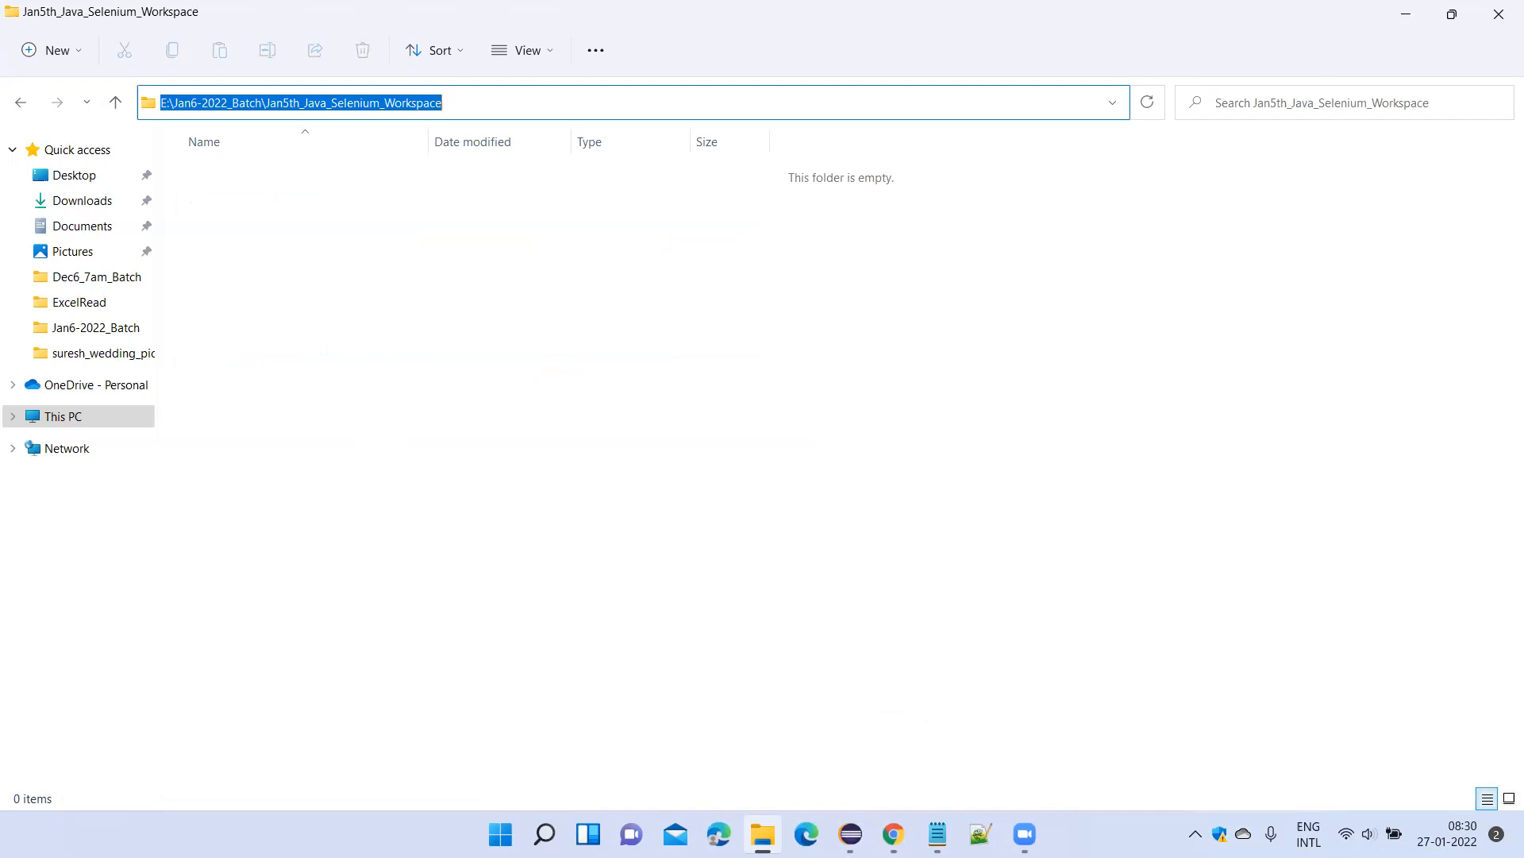
{"action": "left_click", "coordinate": [851, 834]}
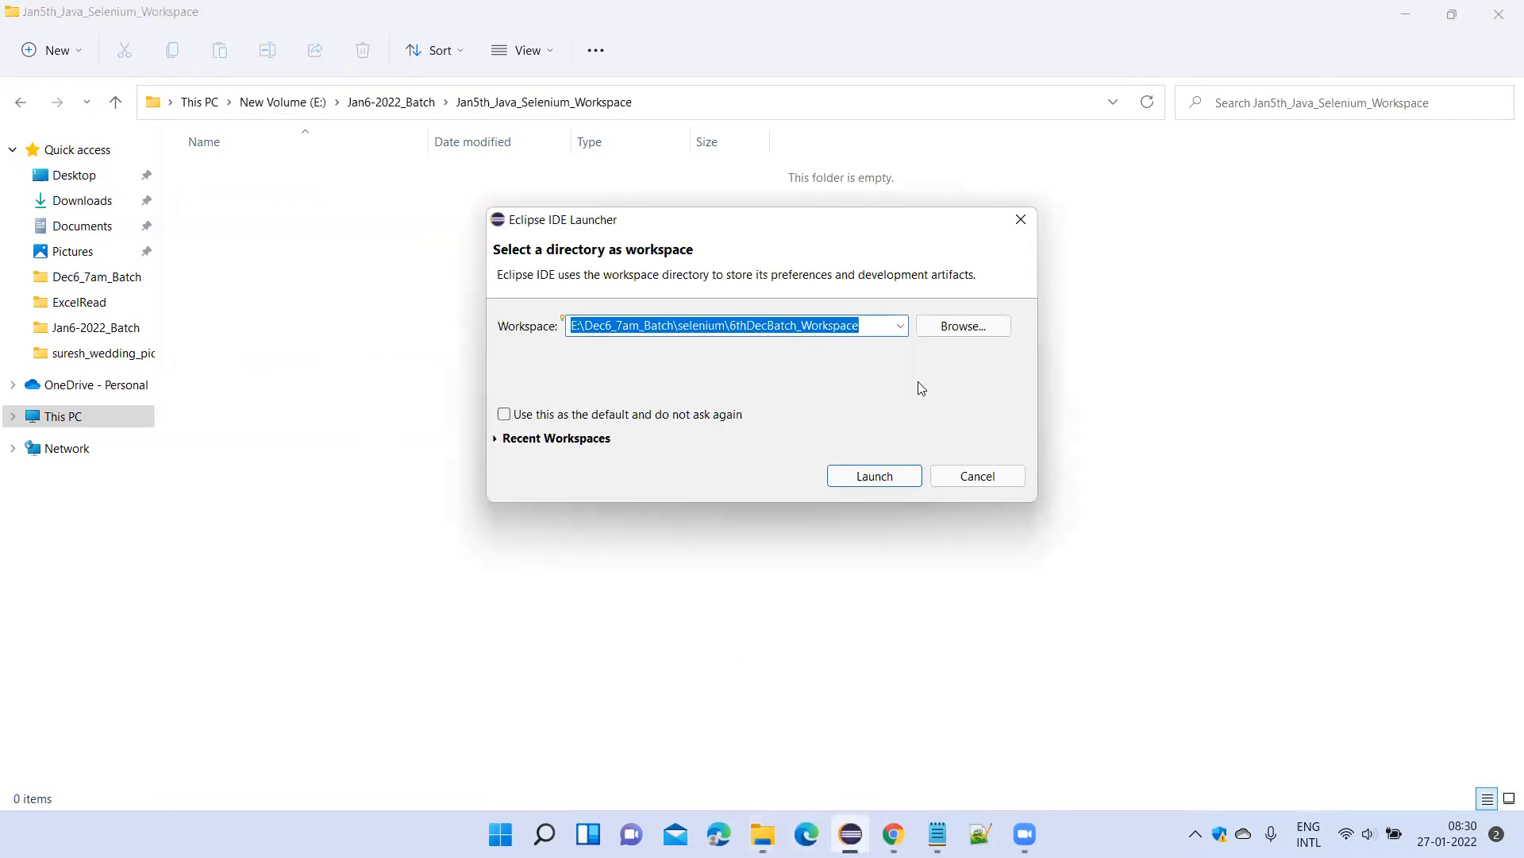
{"action": "left_click_drag", "start_coordinate": [867, 329], "coordinate": [490, 322]}
{"action": "key", "text": "ctrl+v"}
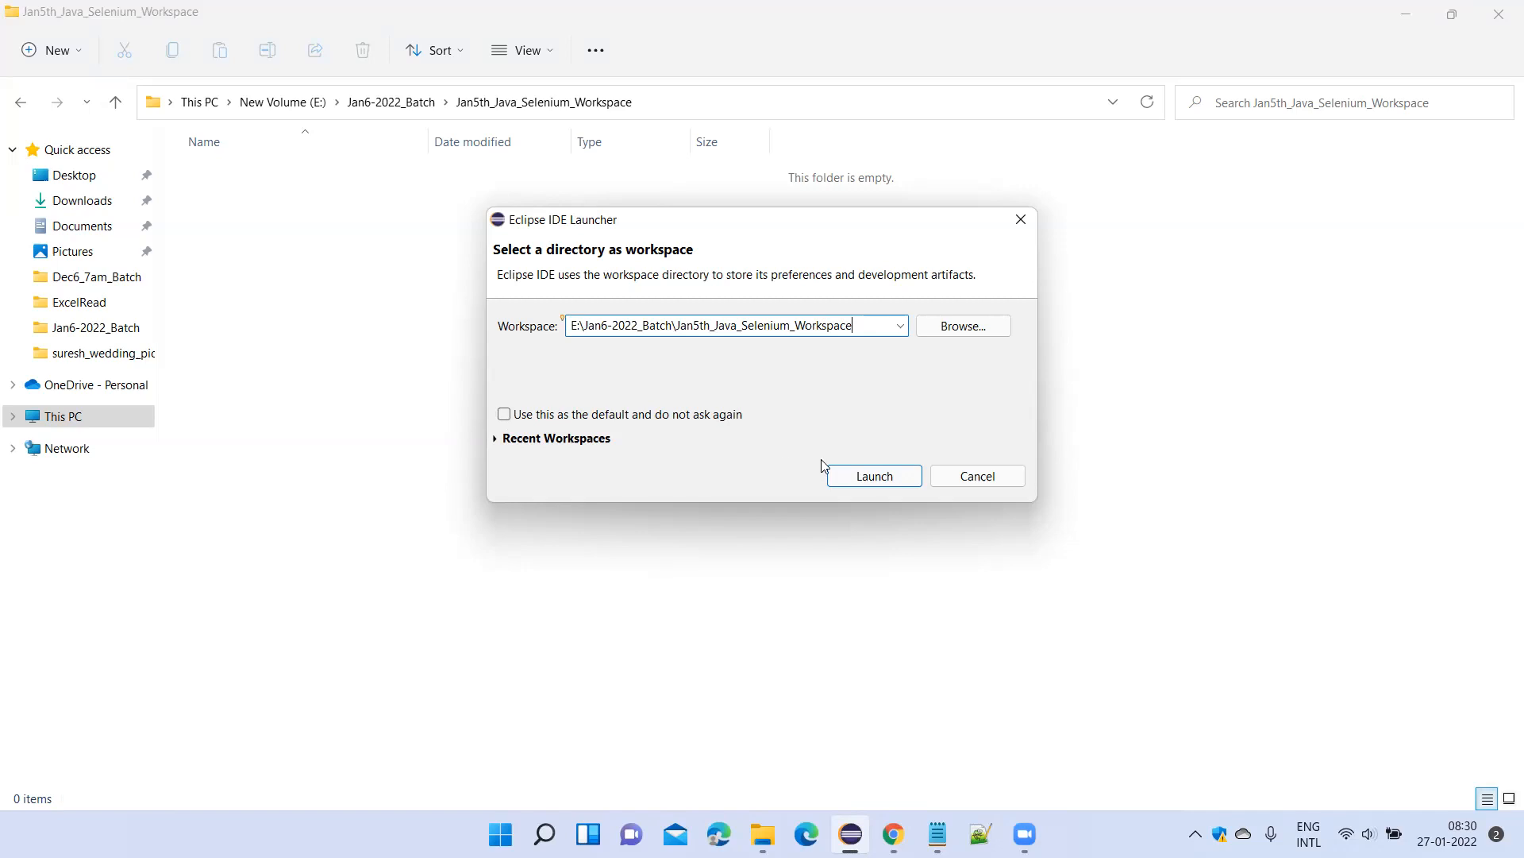
Launch Eclipse with the entered workspace, close the Welcome page and maximize the window.
{"action": "left_click", "coordinate": [860, 476]}
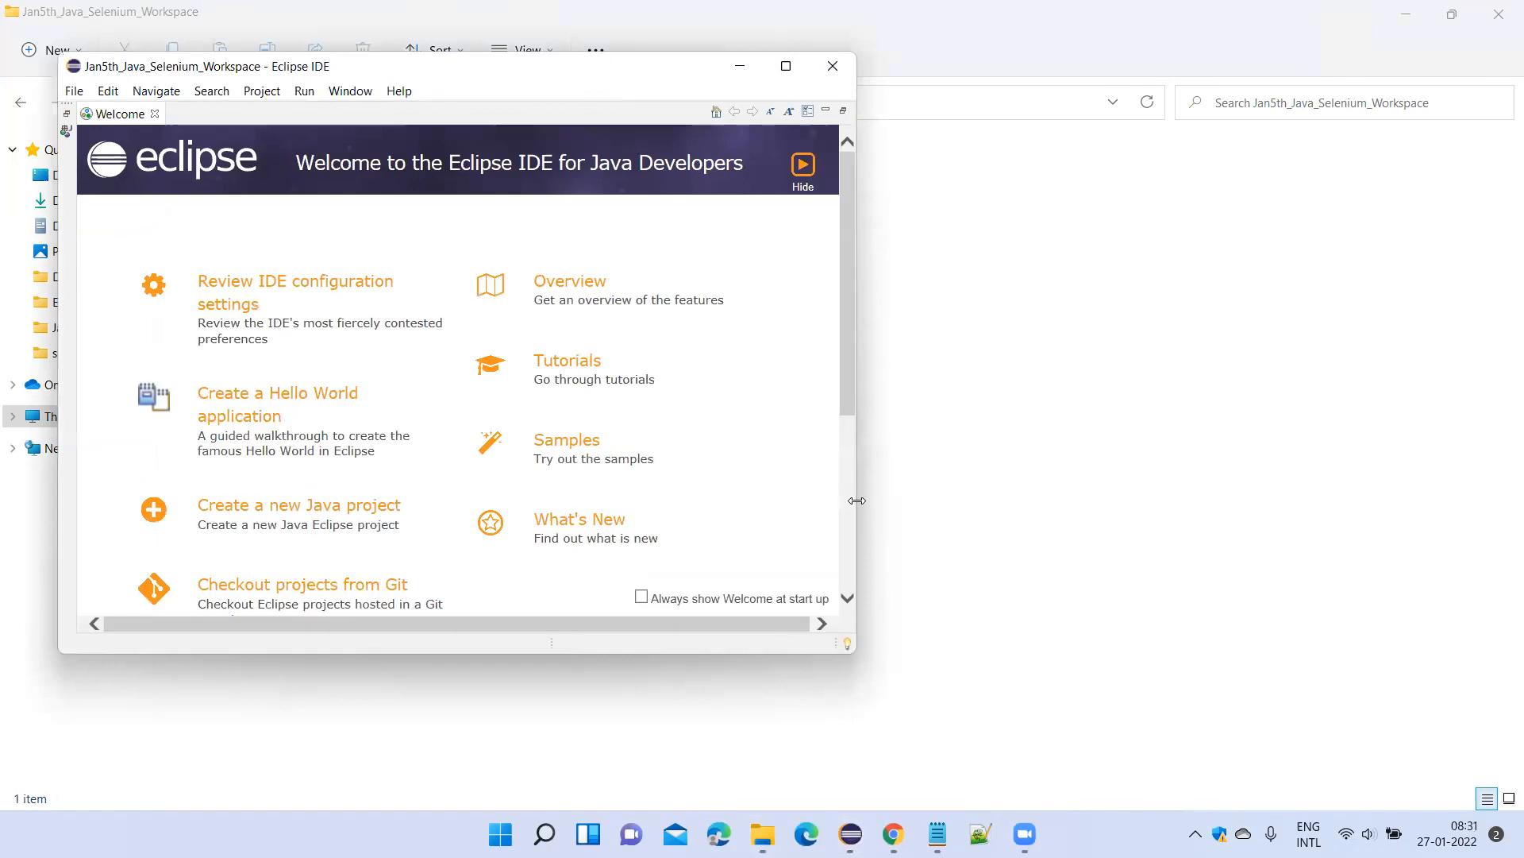
{"action": "left_click", "coordinate": [155, 114]}
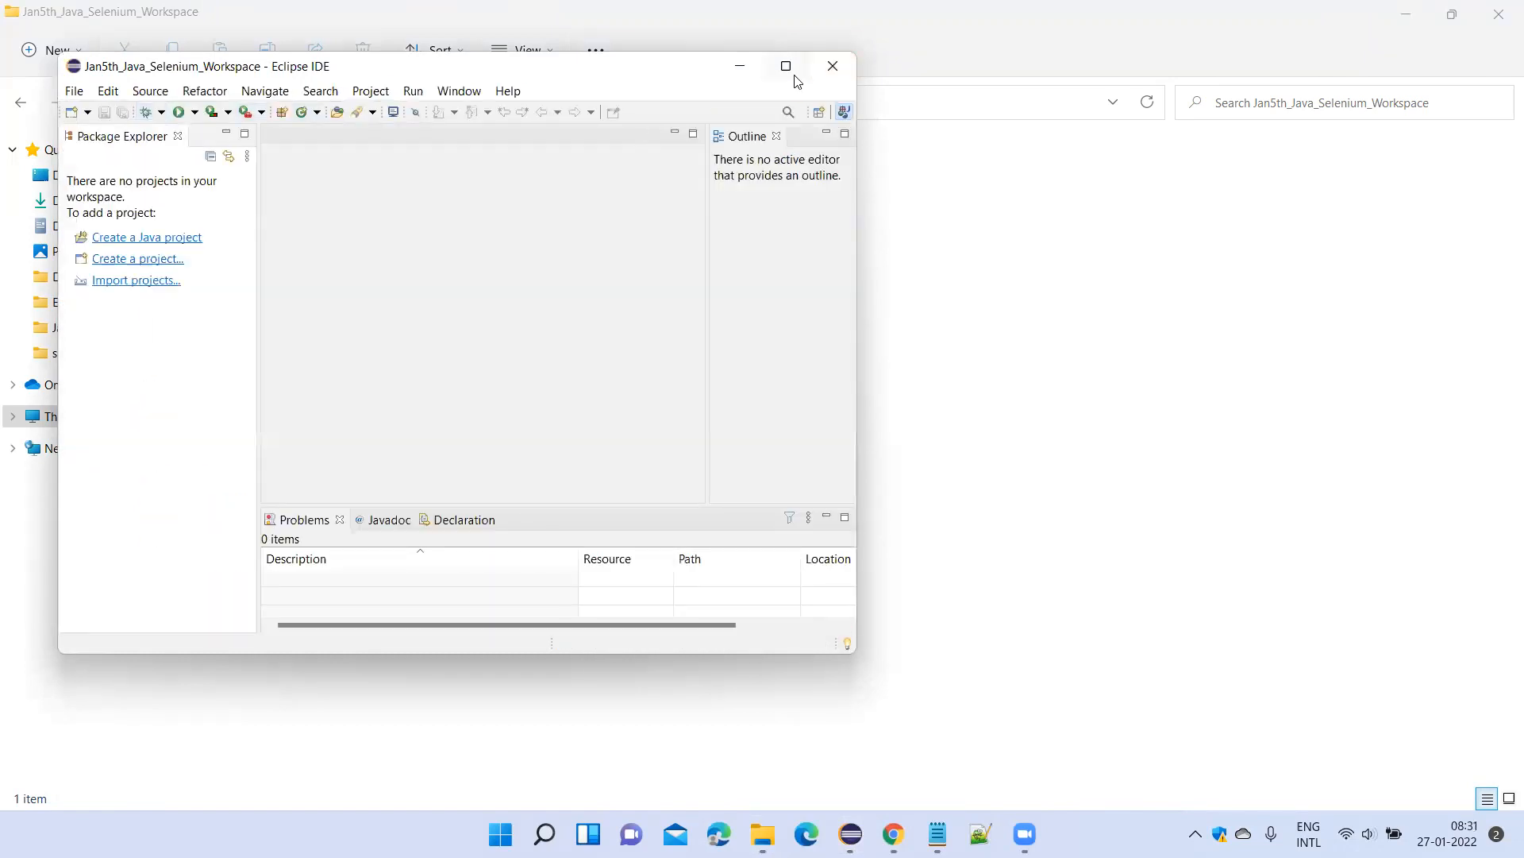
{"action": "left_click", "coordinate": [790, 70]}
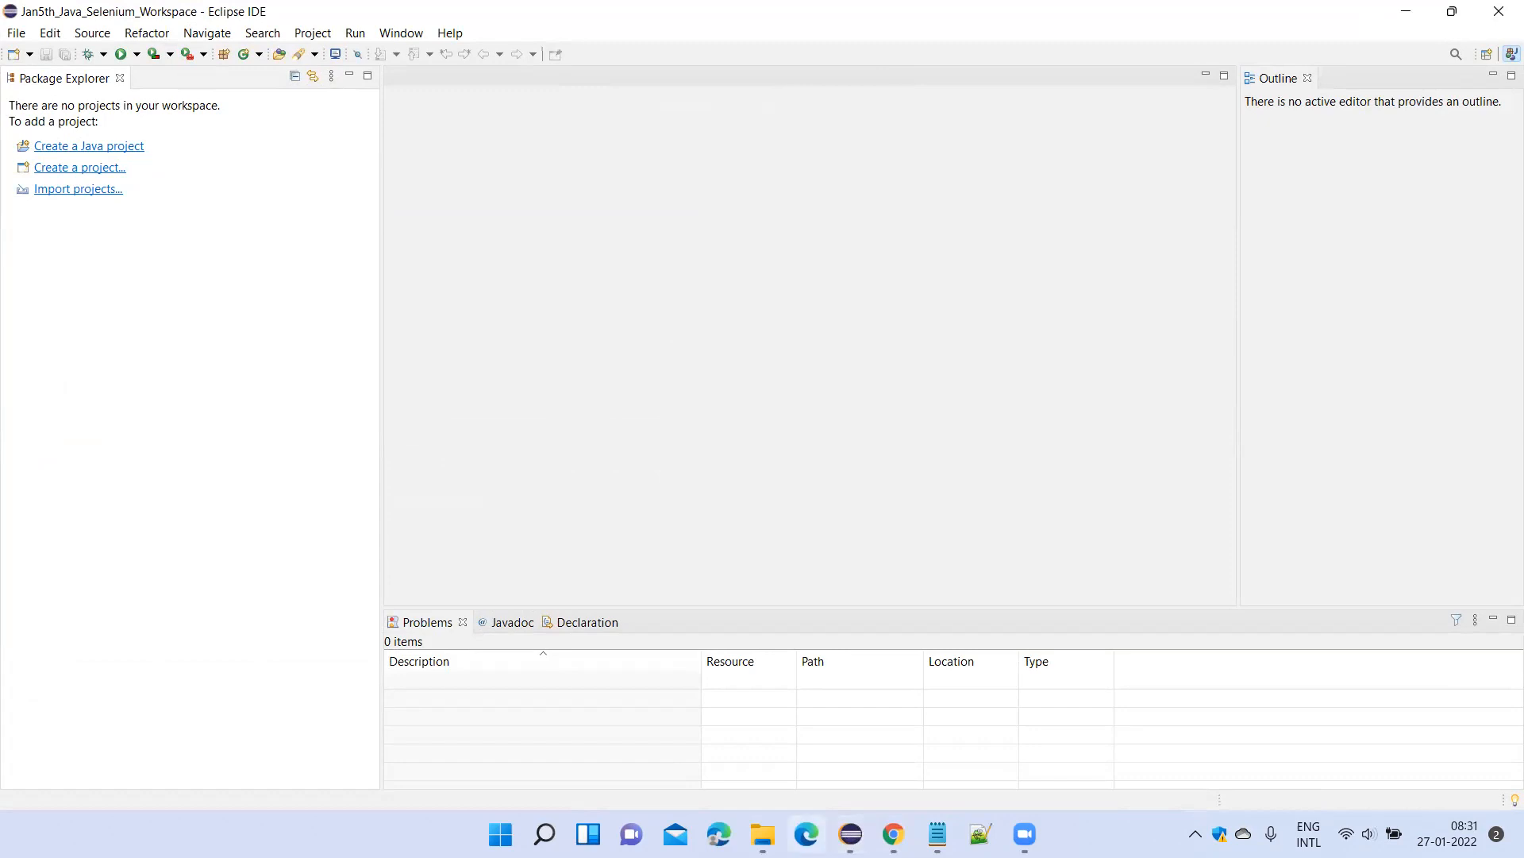
Check the contents of the Jan5th_Java_Selenium_Workspace folder in File Explorer and close its window.
{"action": "mouse_move", "coordinate": [762, 834]}
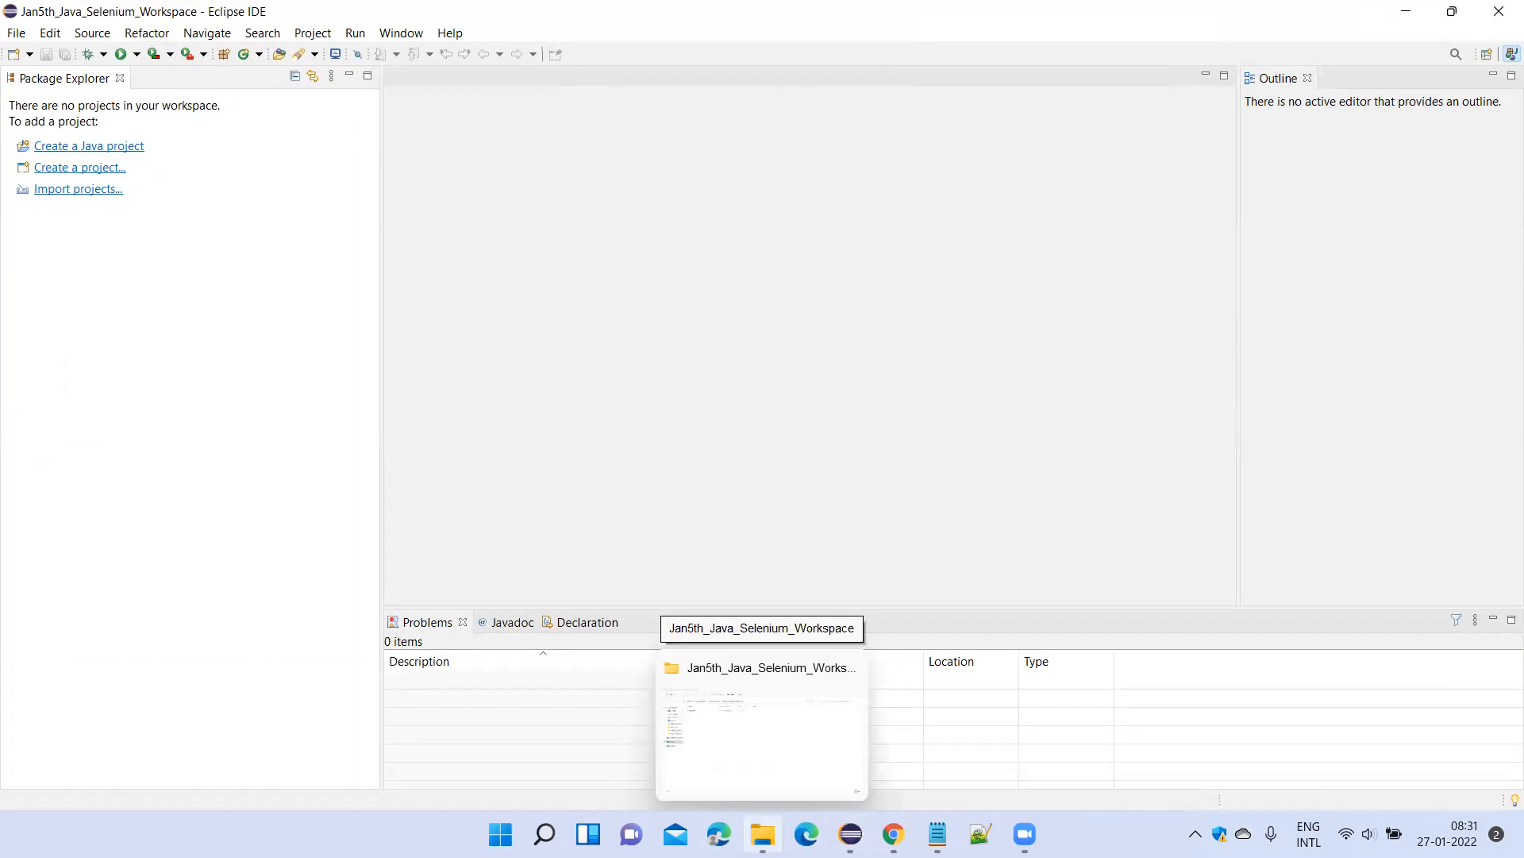
{"action": "left_click", "coordinate": [803, 759]}
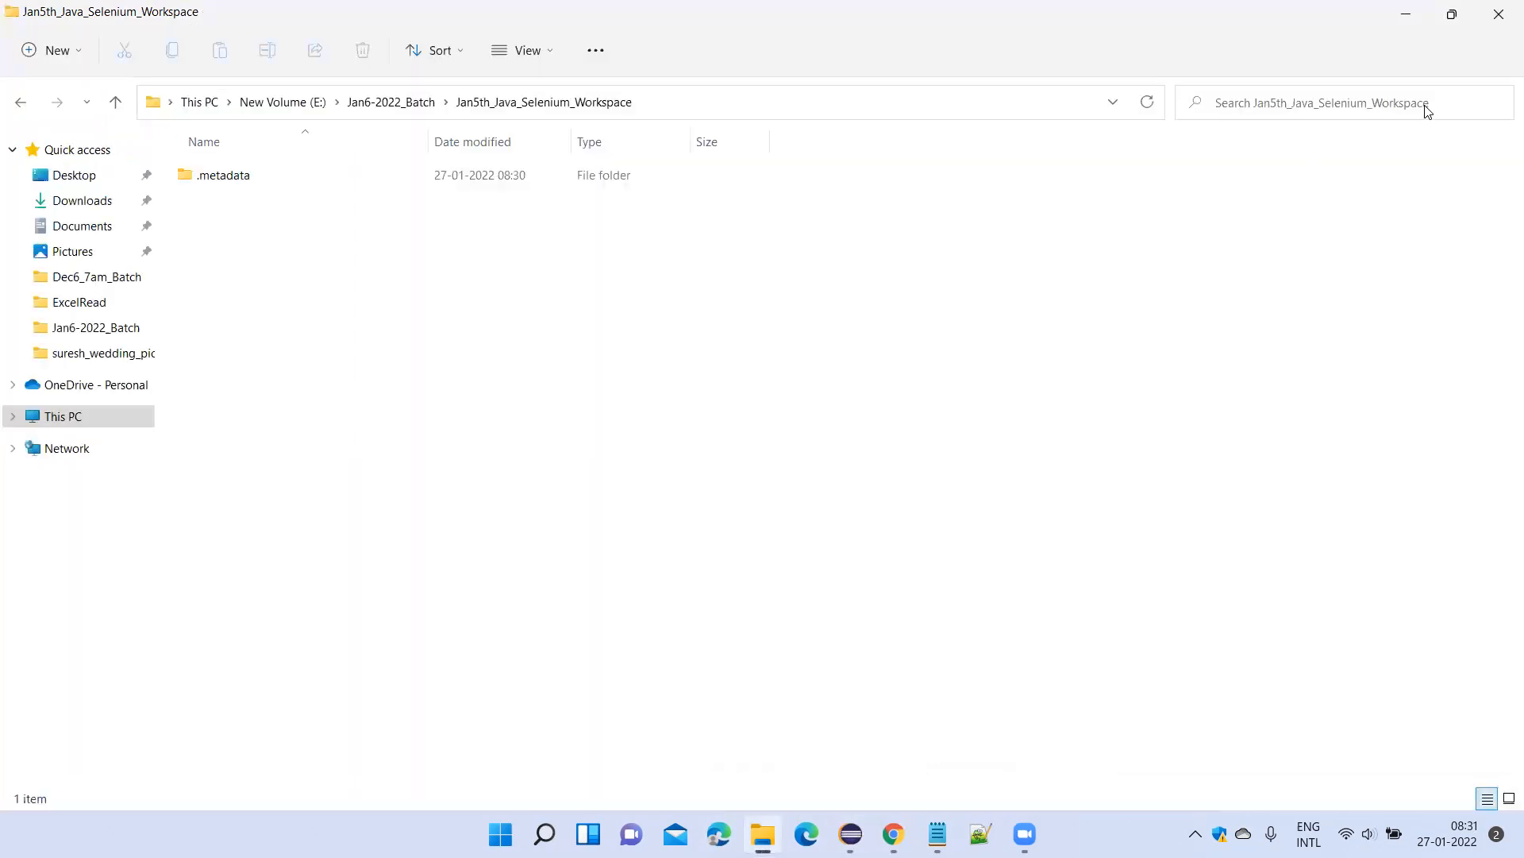
{"action": "left_click", "coordinate": [1500, 13]}
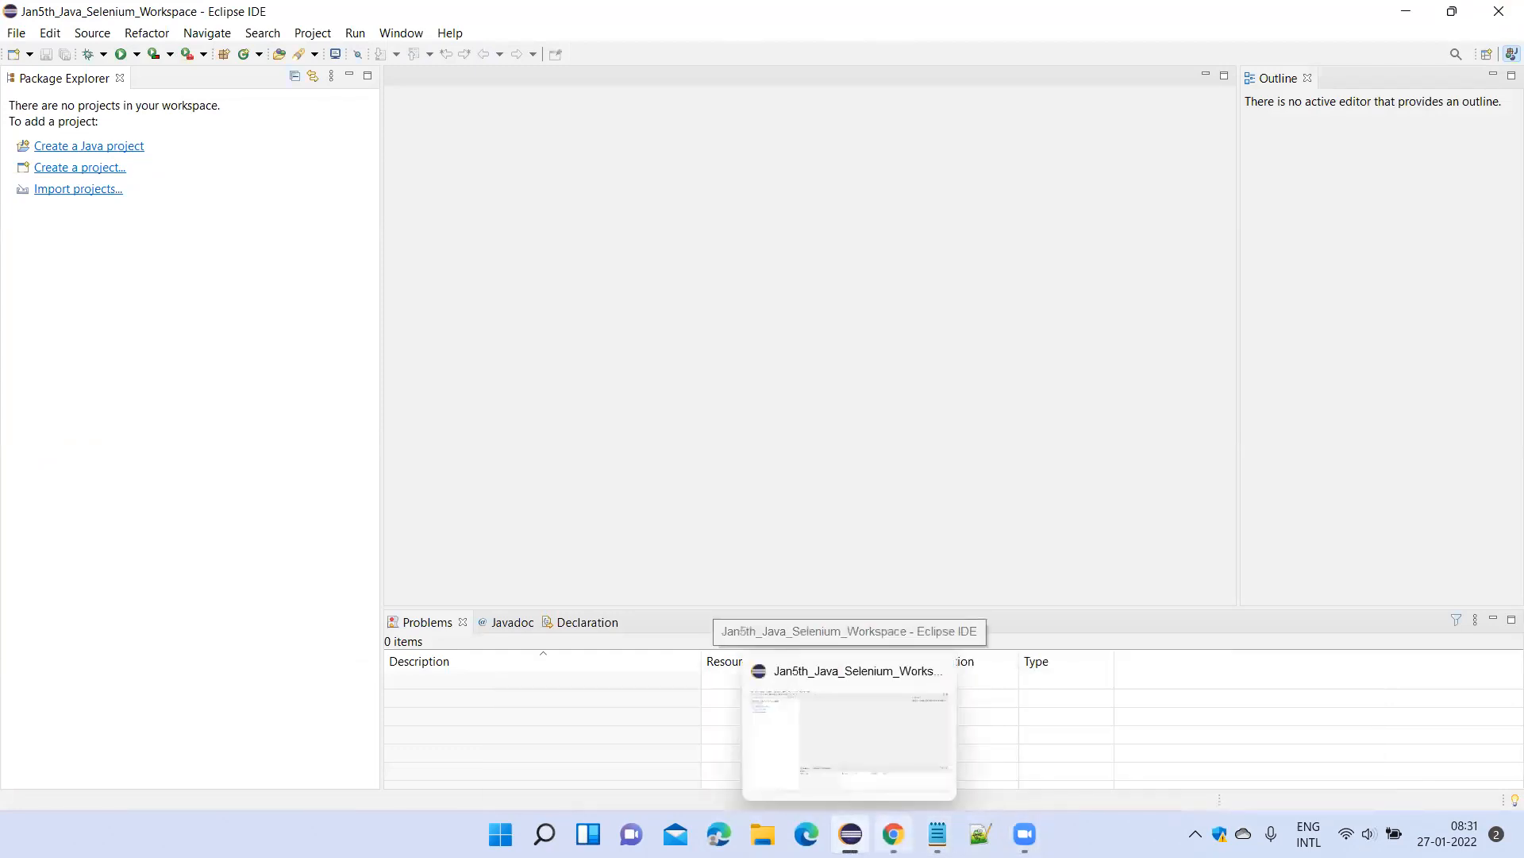
Look through the Selenium_Daily Class_Notes file in Notepad from end to beginning and close it.
{"action": "mouse_move", "coordinate": [940, 835]}
{"action": "left_click", "coordinate": [1088, 751]}
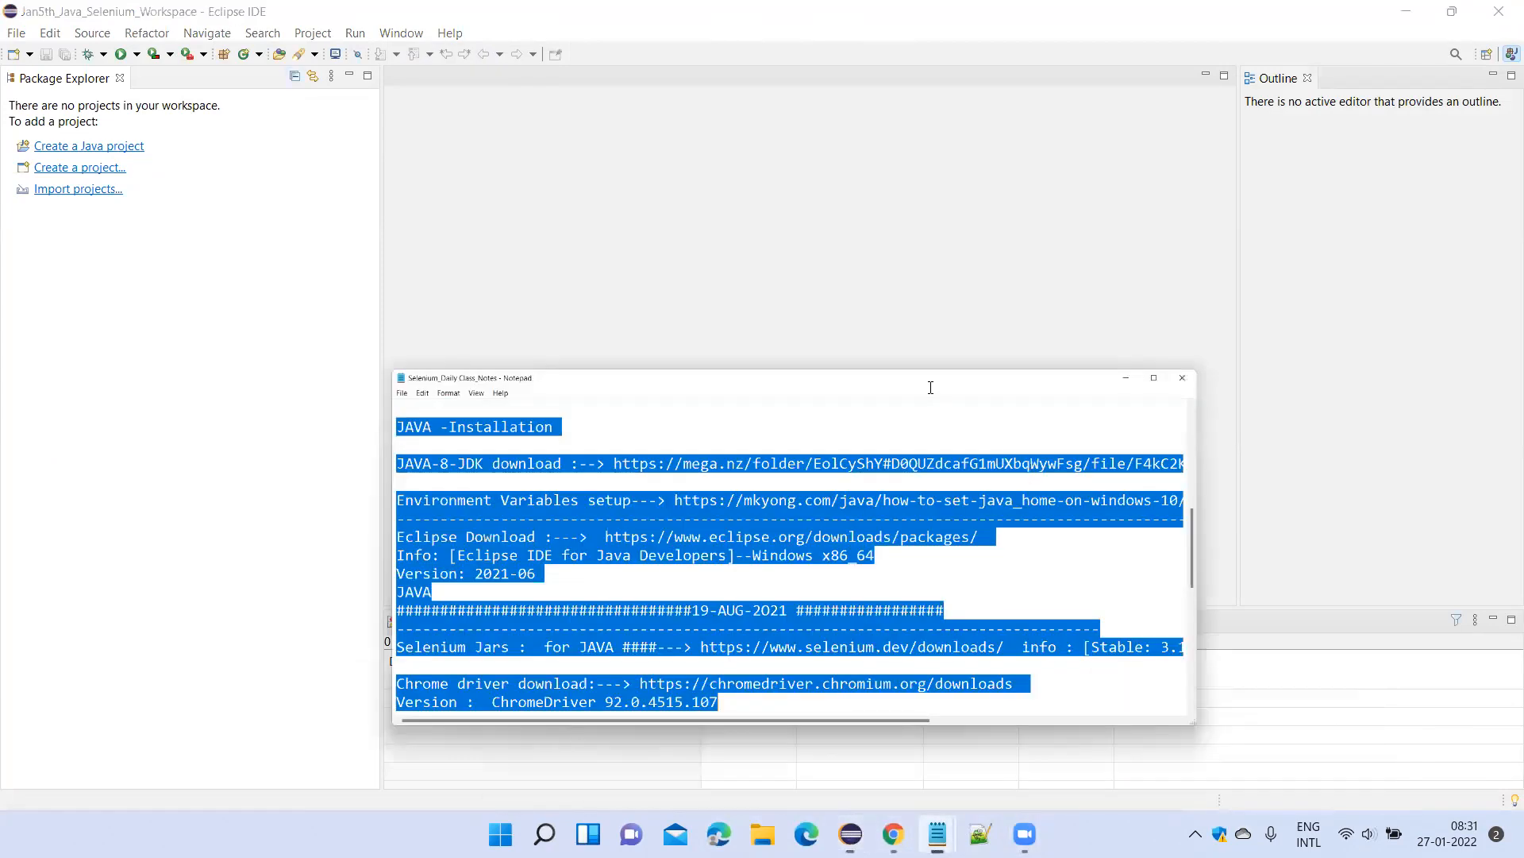
{"action": "left_click", "coordinate": [956, 436]}
{"action": "scroll", "coordinate": [960, 456], "scroll_direction": "down", "scroll_amount": 7}
{"action": "scroll", "coordinate": [981, 466], "scroll_direction": "up", "scroll_amount": 5}
{"action": "scroll", "coordinate": [985, 467], "scroll_direction": "down", "scroll_amount": 5}
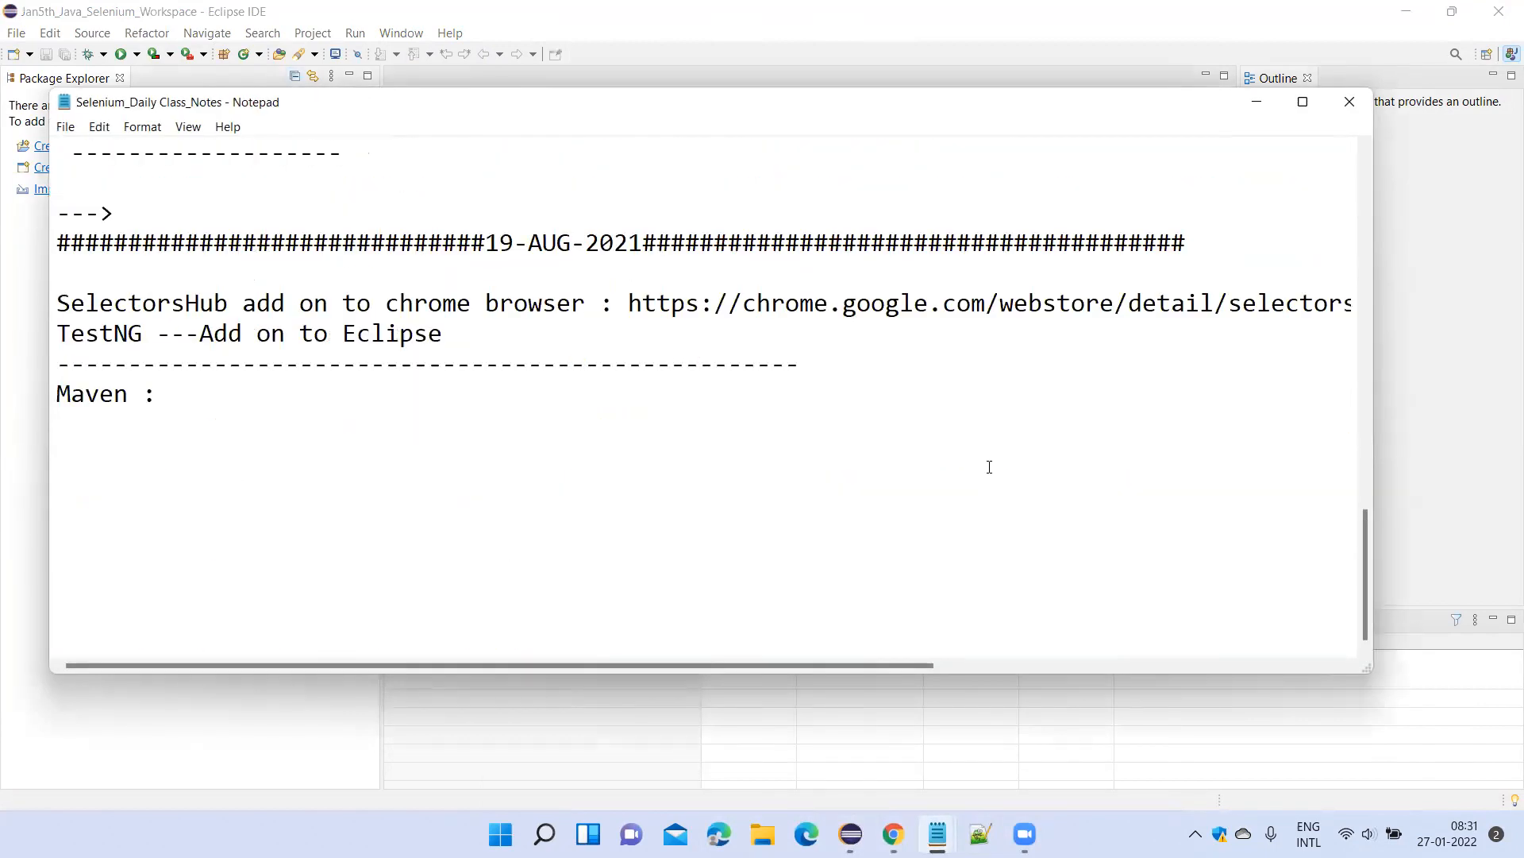
{"action": "scroll", "coordinate": [989, 467], "scroll_direction": "up", "scroll_amount": 10}
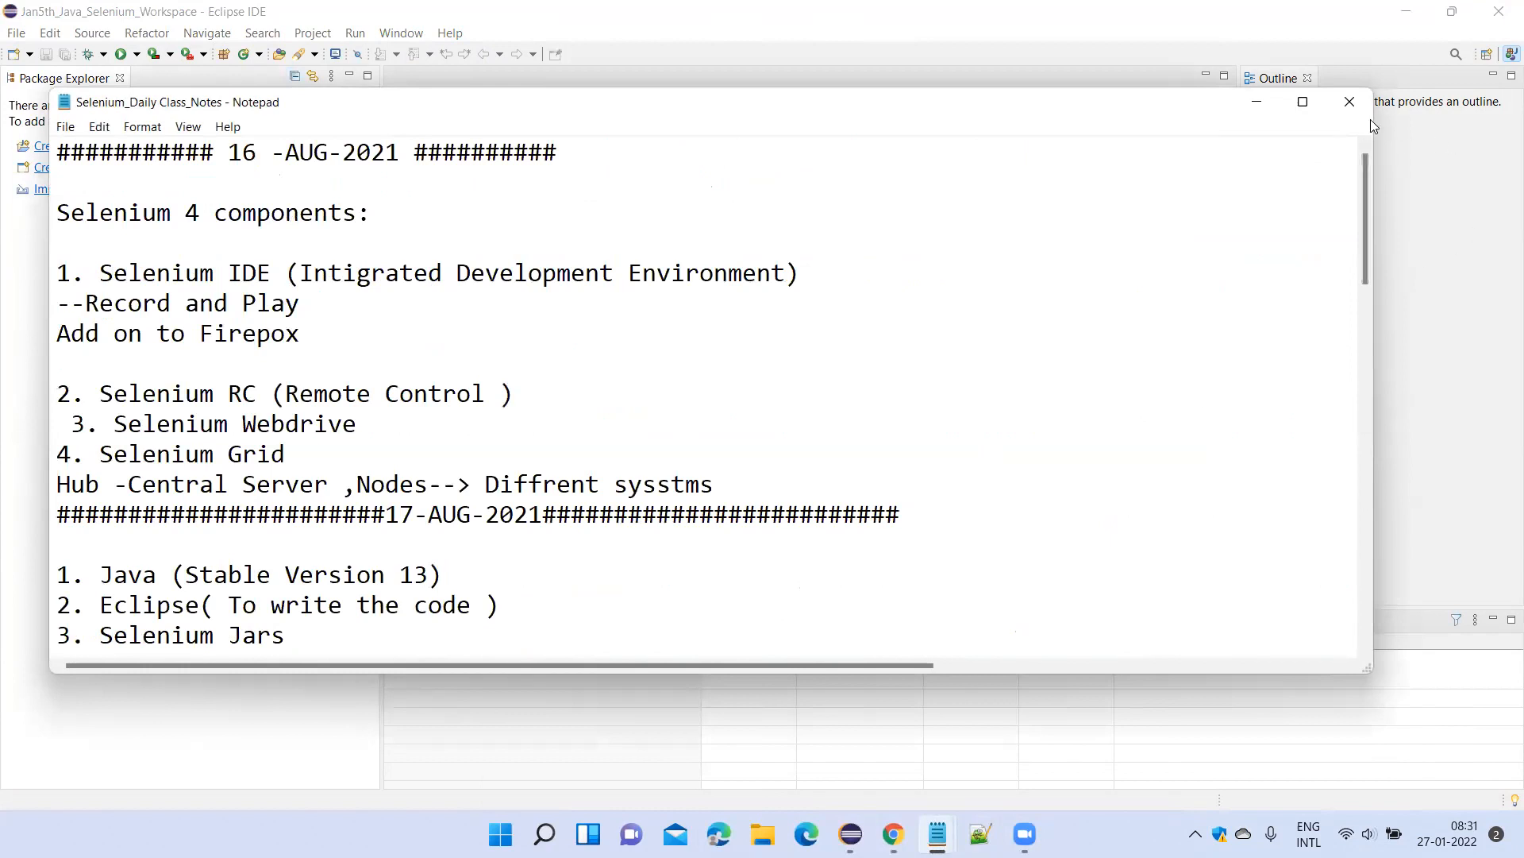
{"action": "left_click", "coordinate": [1349, 102]}
Switch to the unsaved Jan 5th Batch_Java_Selenium_Class_Notes file in Notepad and save it.
{"action": "mouse_move", "coordinate": [1025, 833]}
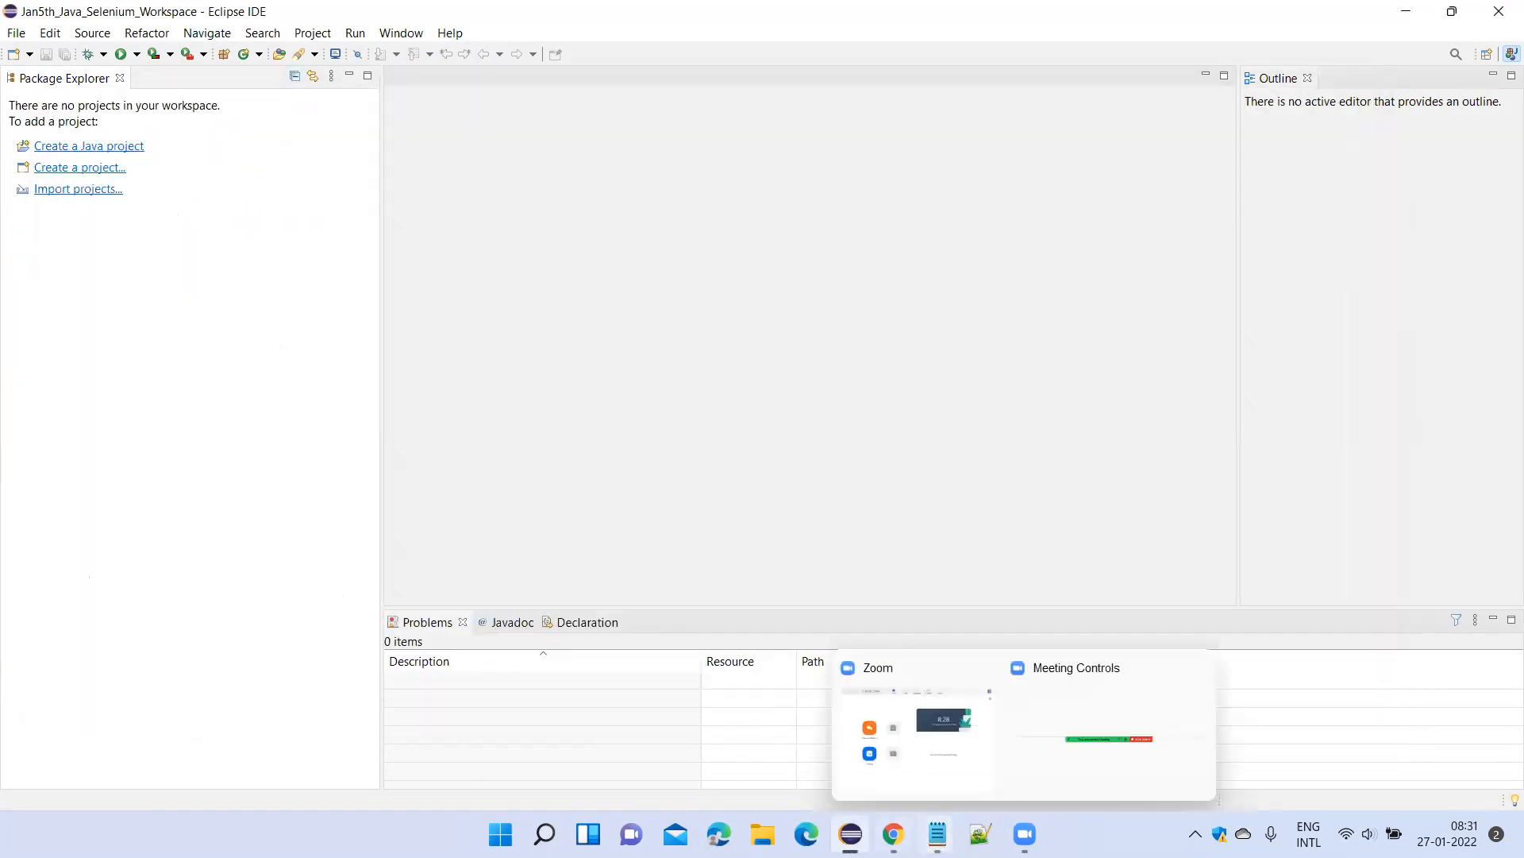
{"action": "mouse_move", "coordinate": [850, 834]}
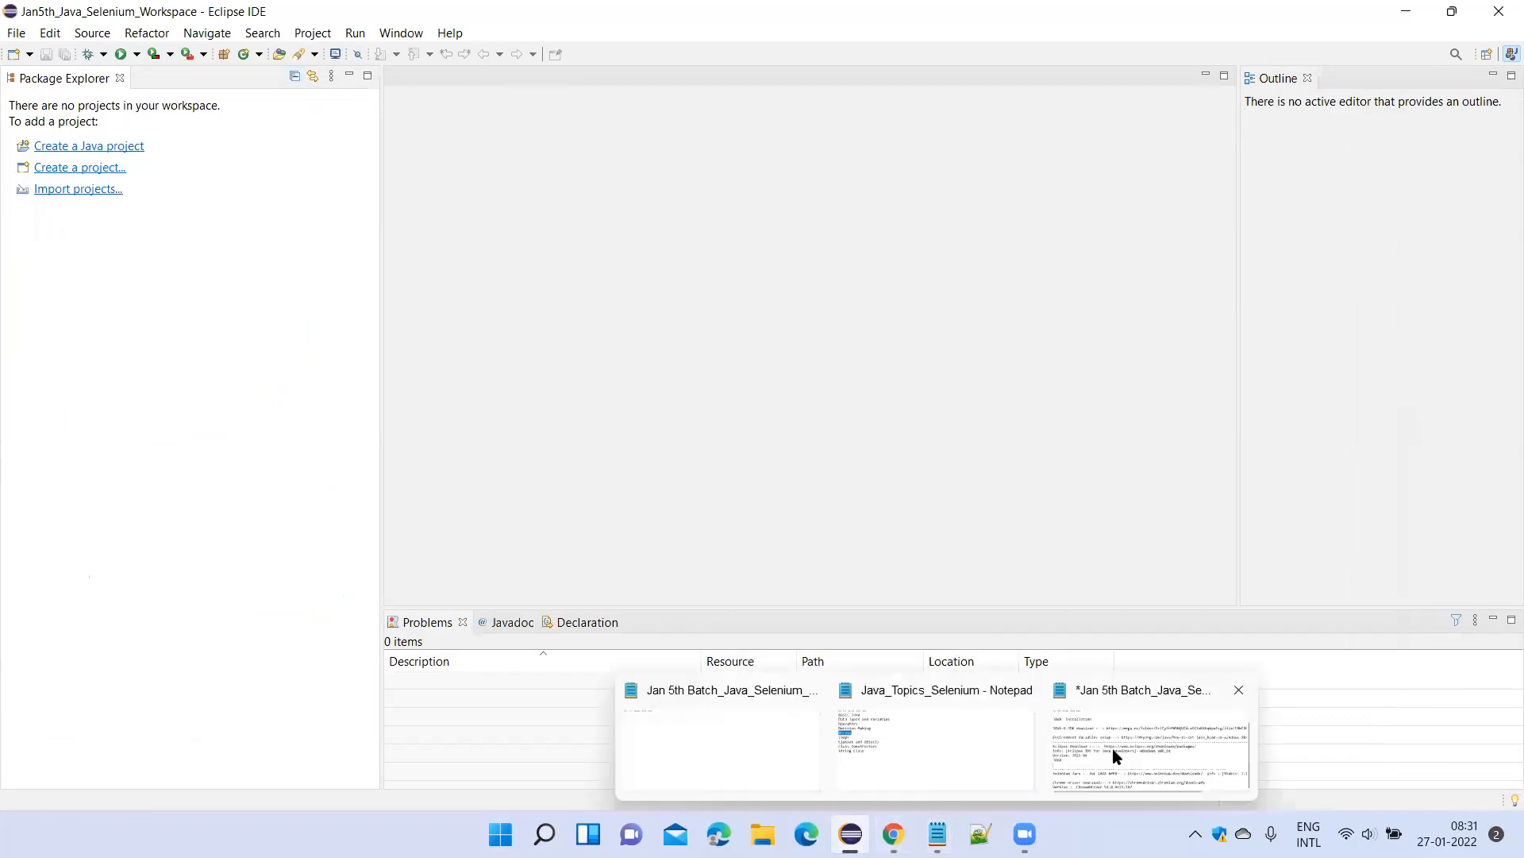
{"action": "left_click", "coordinate": [1116, 748]}
{"action": "left_click", "coordinate": [811, 435]}
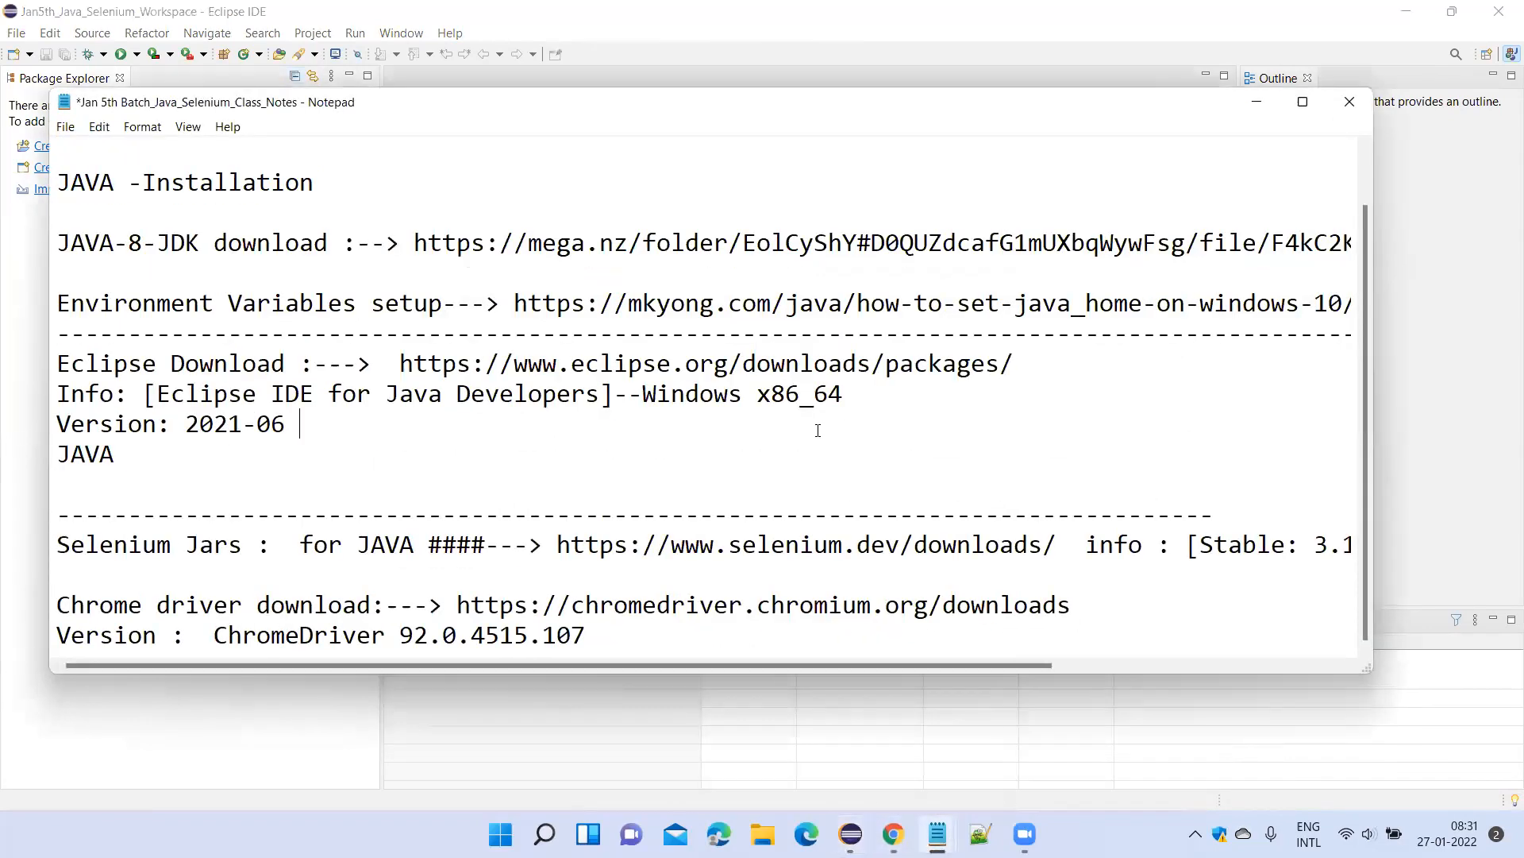
{"action": "key", "text": "ctrl+s"}
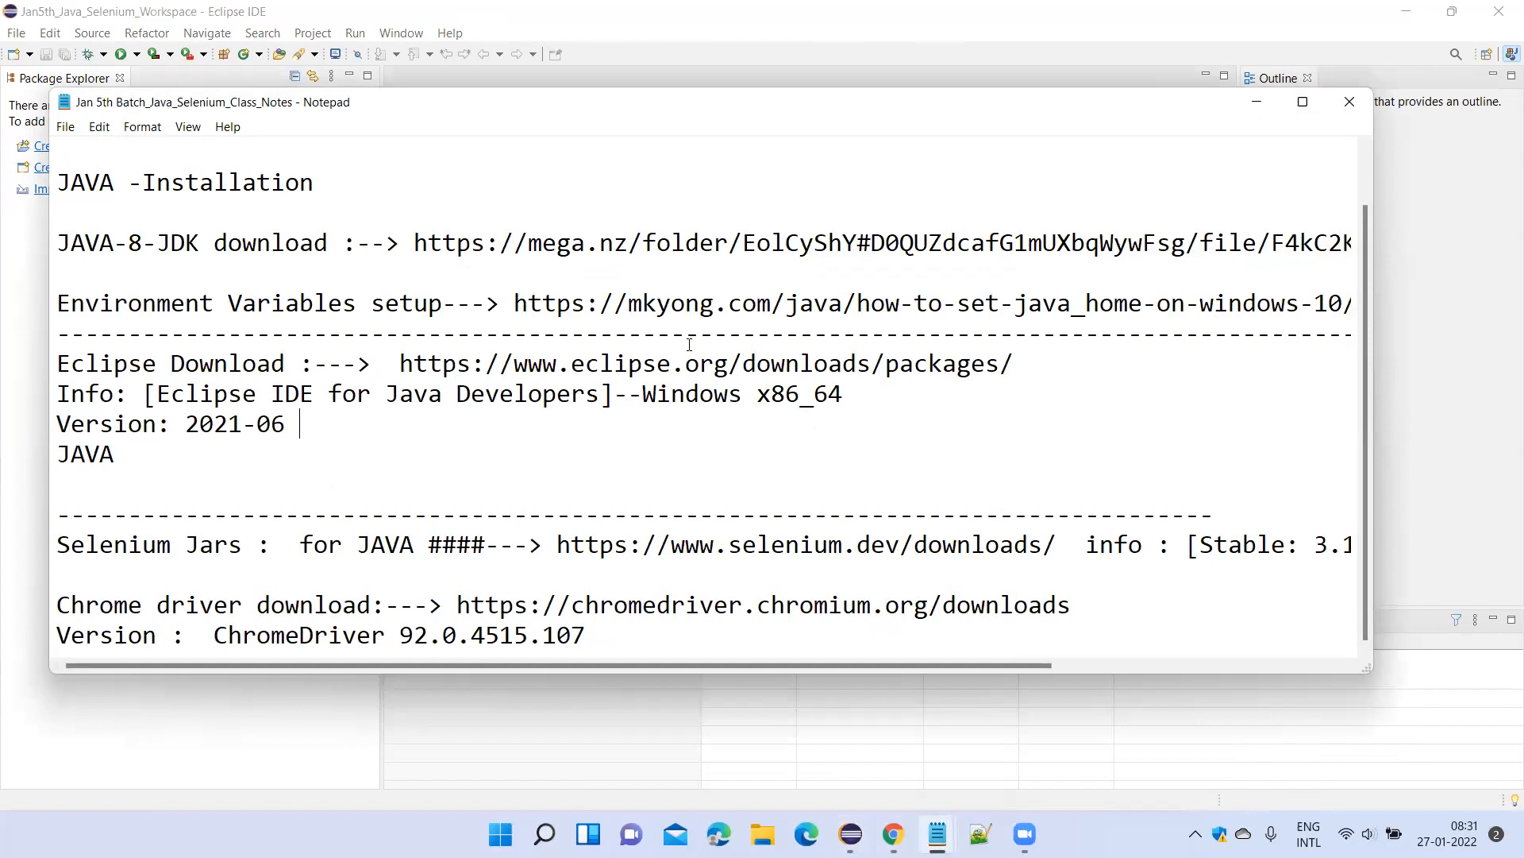
Add blank lines after the ChromeDriver version line at the end of the class notes.
{"action": "scroll", "coordinate": [1323, 283], "scroll_direction": "up", "scroll_amount": 1}
{"action": "scroll", "coordinate": [1324, 283], "scroll_direction": "down", "scroll_amount": 1}
{"action": "left_click", "coordinate": [732, 631]}
{"action": "key", "text": "Return"}
{"action": "scroll", "coordinate": [712, 374], "scroll_direction": "down", "scroll_amount": 3}
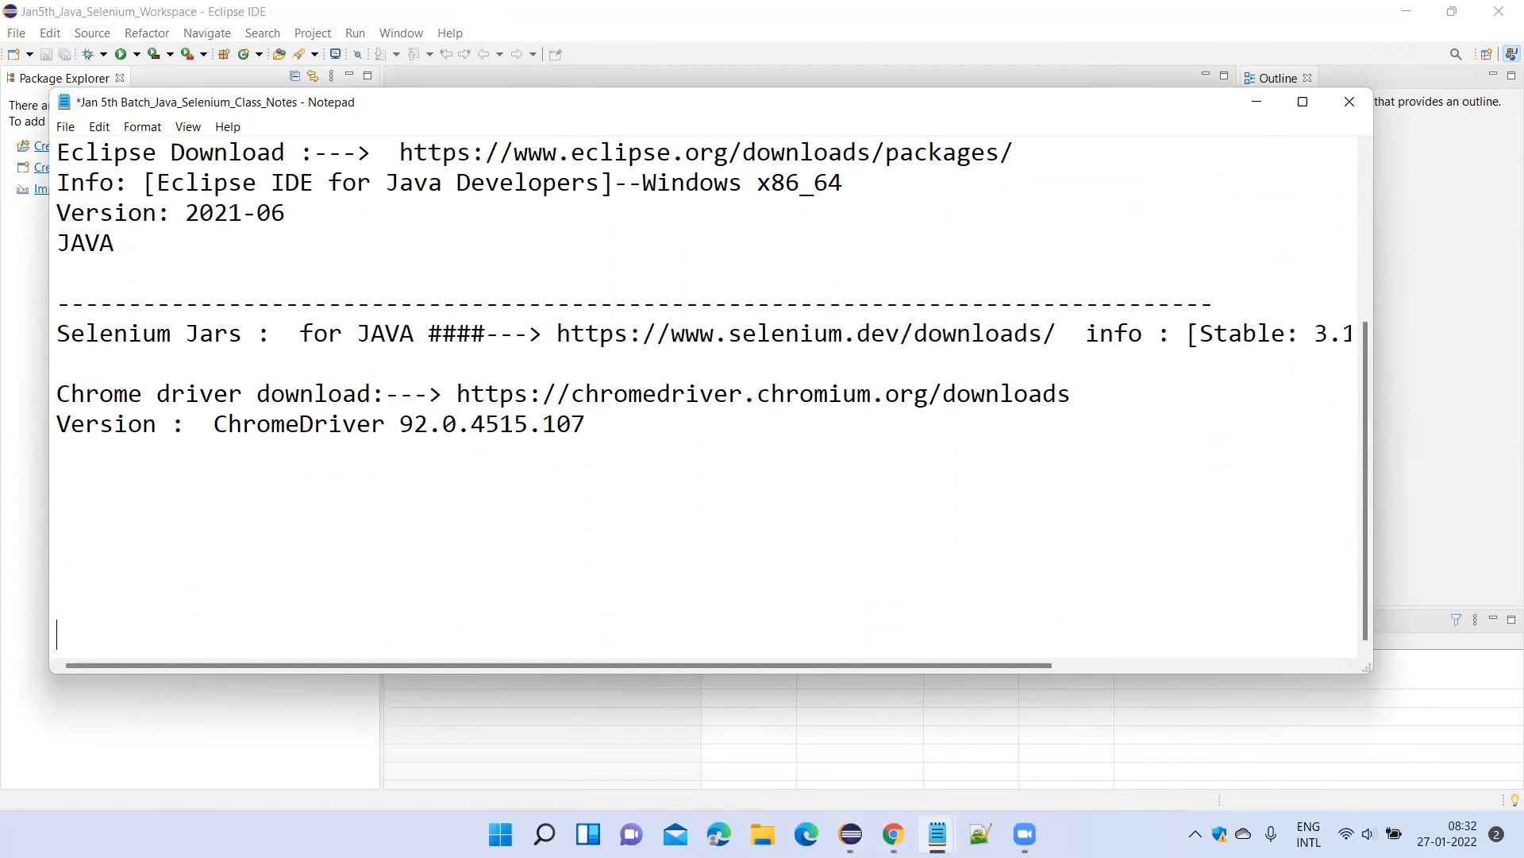
Insert a block of blank lines between the JAVA line and the dashed line above Selenium Jars.
{"action": "left_click", "coordinate": [356, 242]}
{"action": "key", "text": "Return"}
{"action": "key", "text": "Return"}
{"action": "key", "text": "Return"}
{"action": "key", "text": "Return"}
{"action": "key", "text": "Return"}
{"action": "key", "text": "Return"}
{"action": "key", "text": "Return"}
{"action": "key", "text": "Return"}
{"action": "key", "text": "Return"}
{"action": "key", "text": "Return"}
{"action": "key", "text": "Return"}
{"action": "key", "text": "Return"}
{"action": "key", "text": "Return"}
{"action": "key", "text": "Return"}
{"action": "key", "text": "Return"}
{"action": "key", "text": "Return"}
{"action": "key", "text": "Return"}
{"action": "key", "text": "Return"}
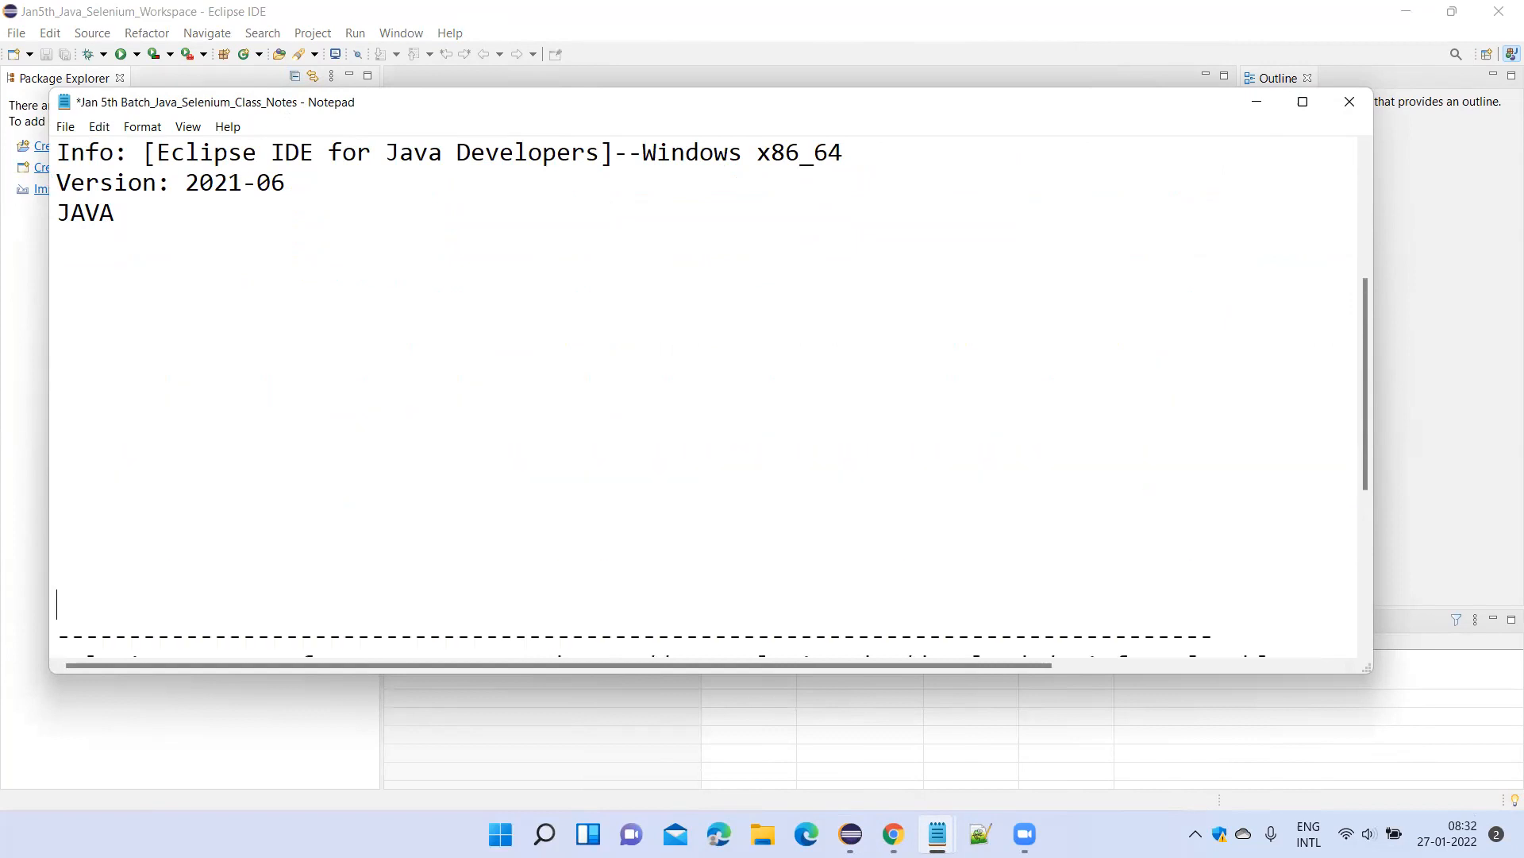
Remove the blank lines between the 27-Jan-2022 heading and the JAVA -Installation line, and save the notes.
{"action": "scroll", "coordinate": [539, 207], "scroll_direction": "up", "scroll_amount": 10}
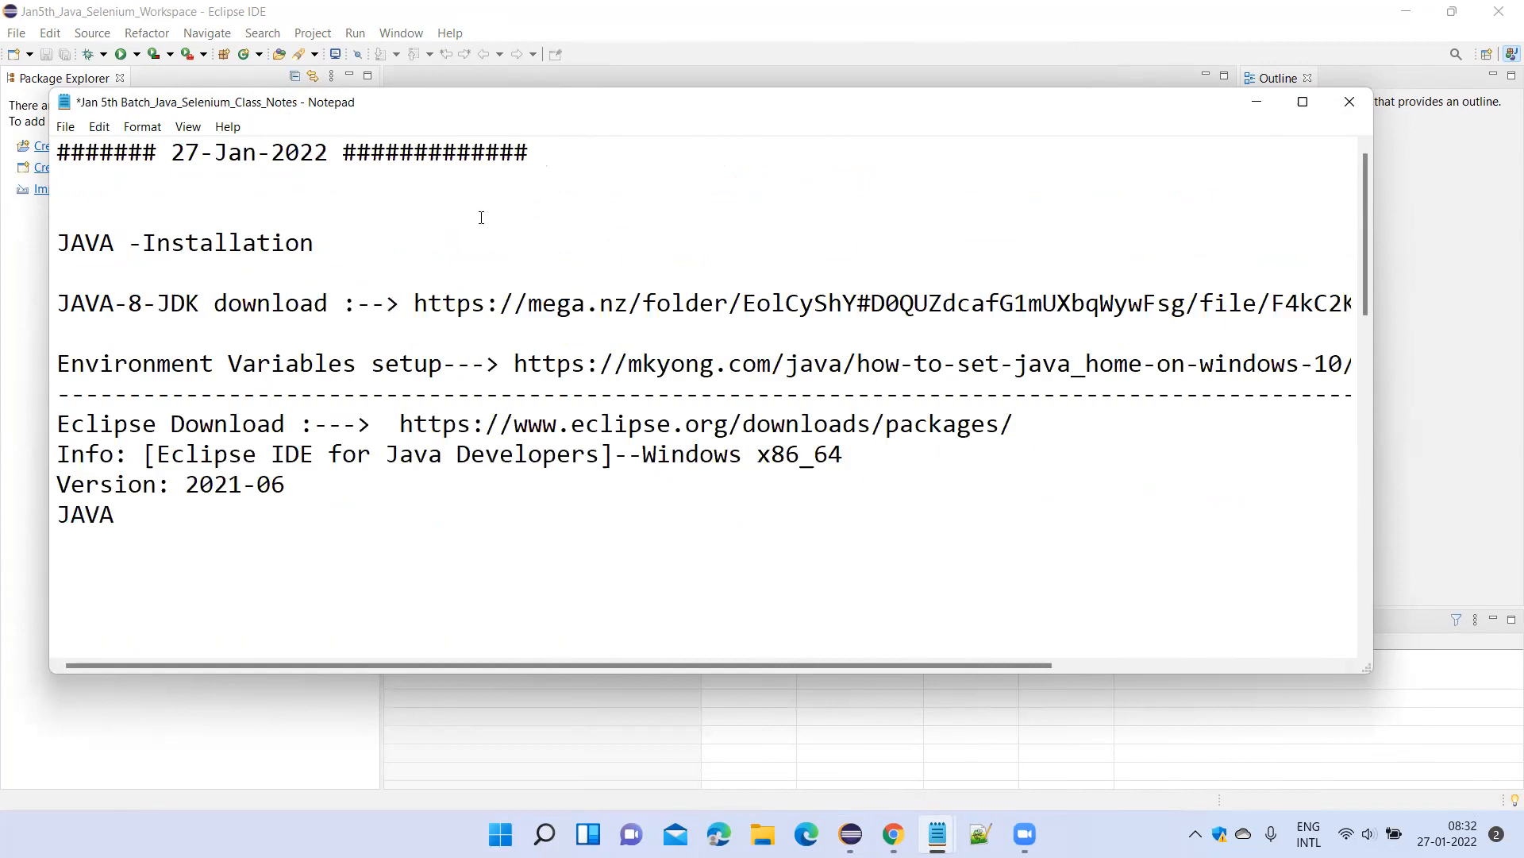
{"action": "left_click", "coordinate": [240, 188]}
{"action": "key", "text": "Delete"}
{"action": "key", "text": "Delete"}
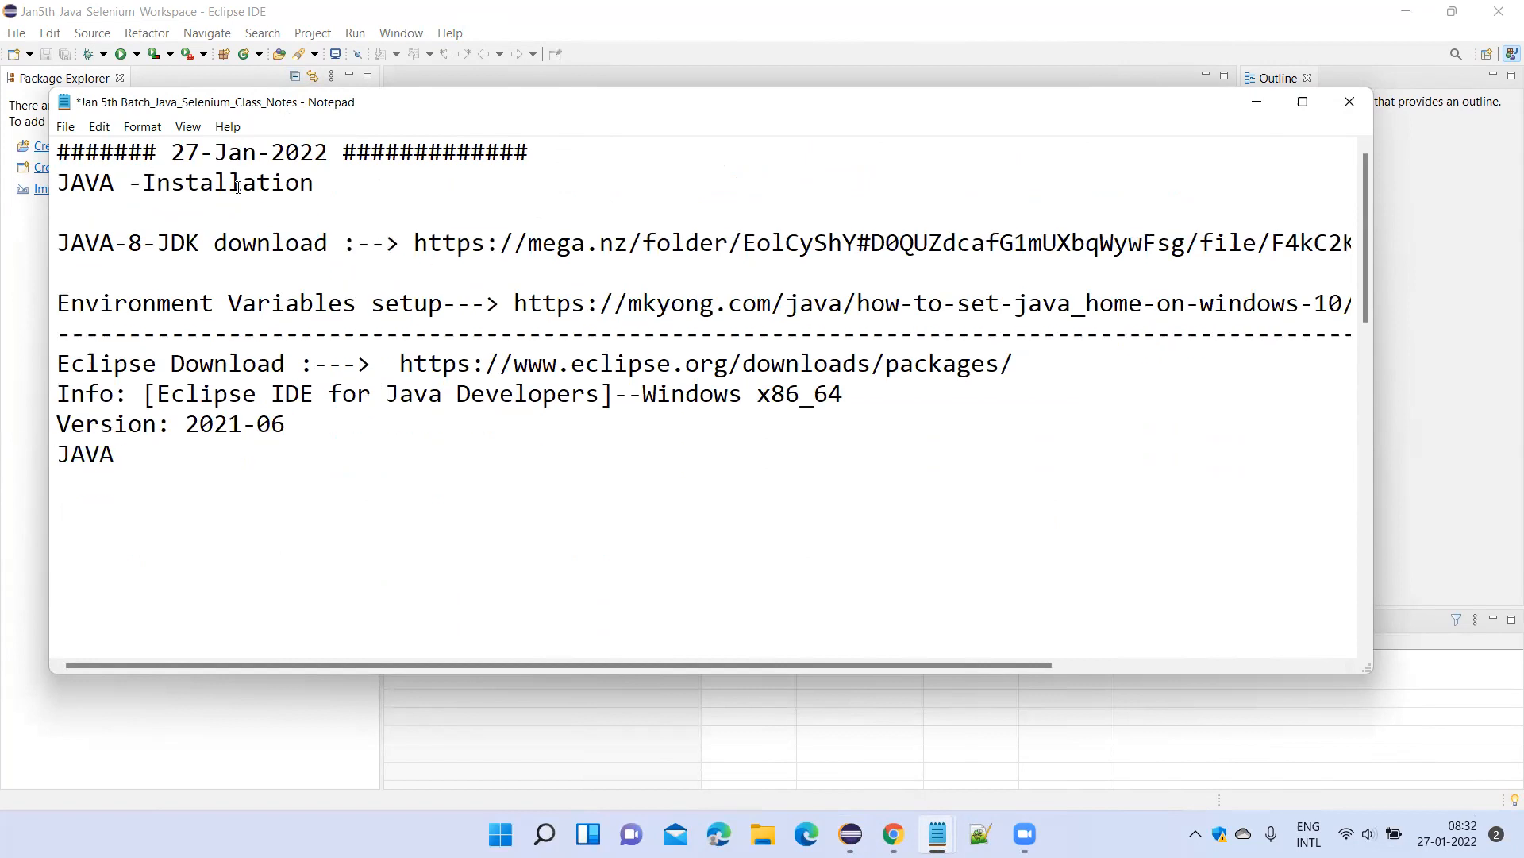
{"action": "left_click", "coordinate": [216, 524]}
{"action": "key", "text": "ctrl+s"}
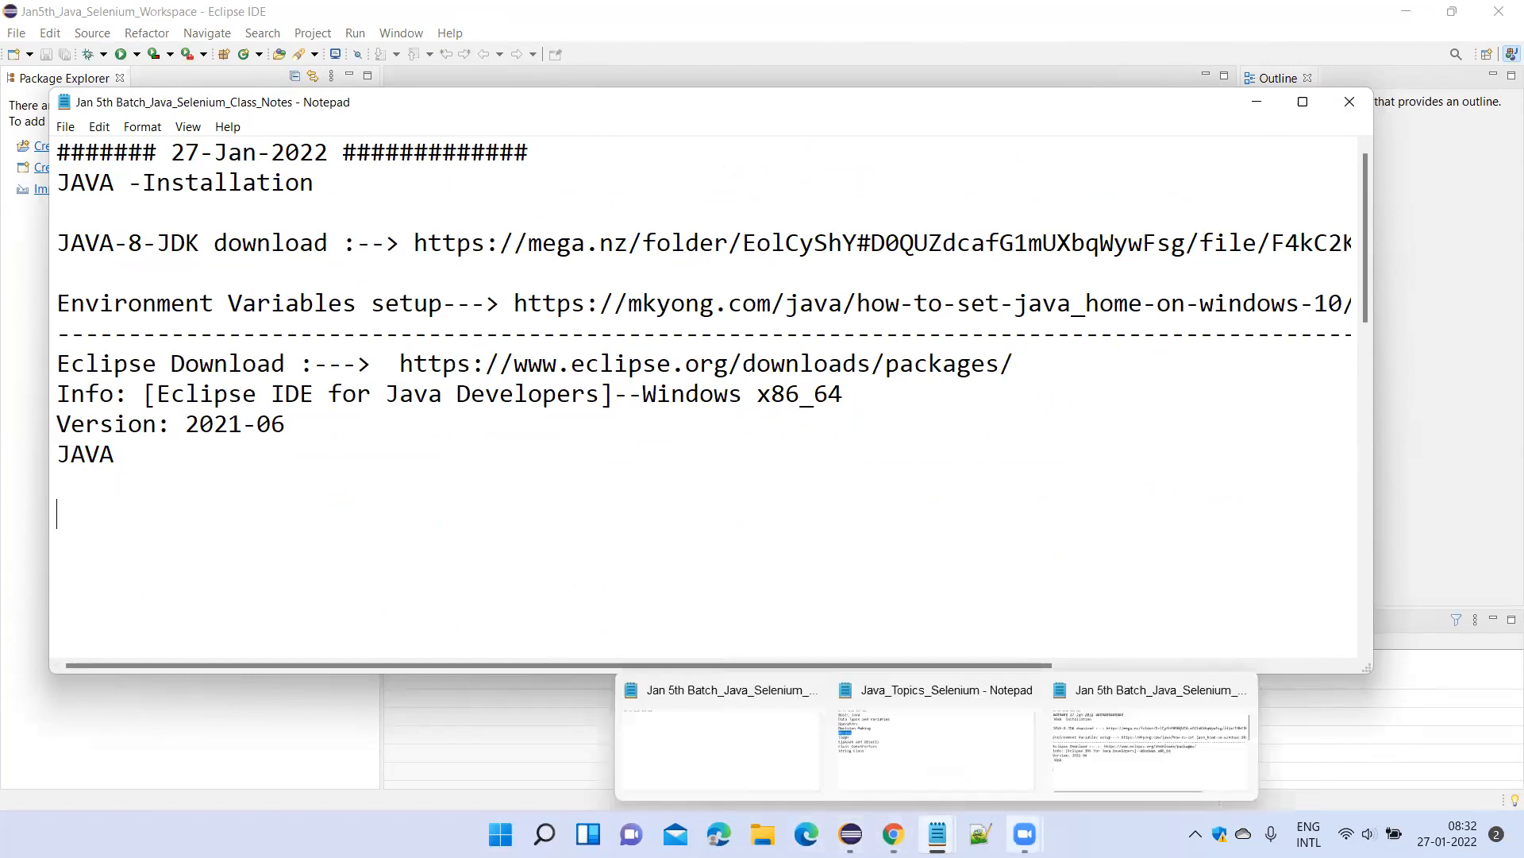
{"action": "mouse_move", "coordinate": [1025, 833]}
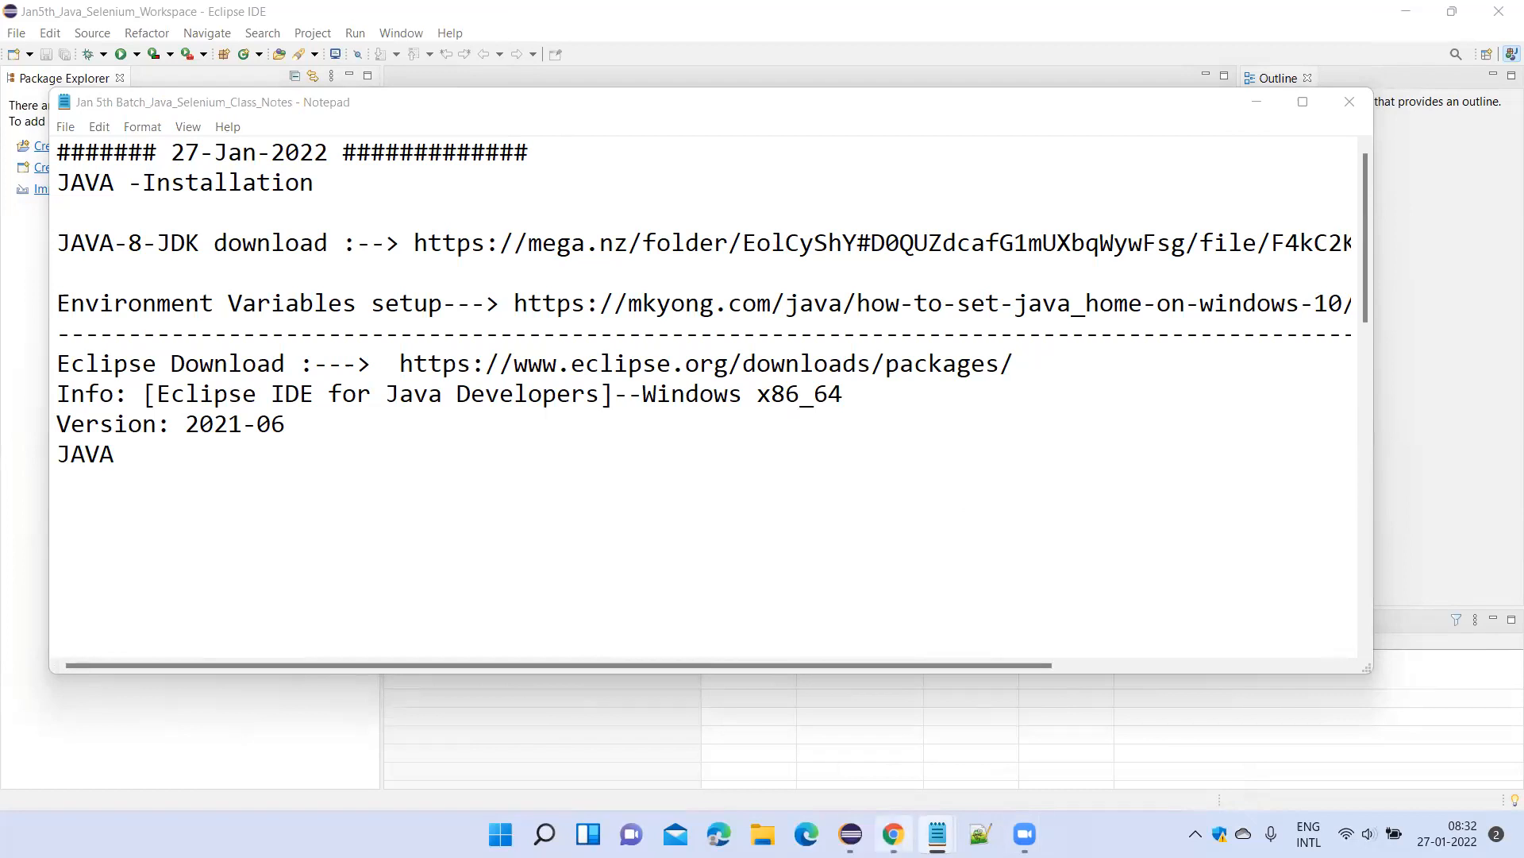
{"action": "left_click", "coordinate": [850, 834]}
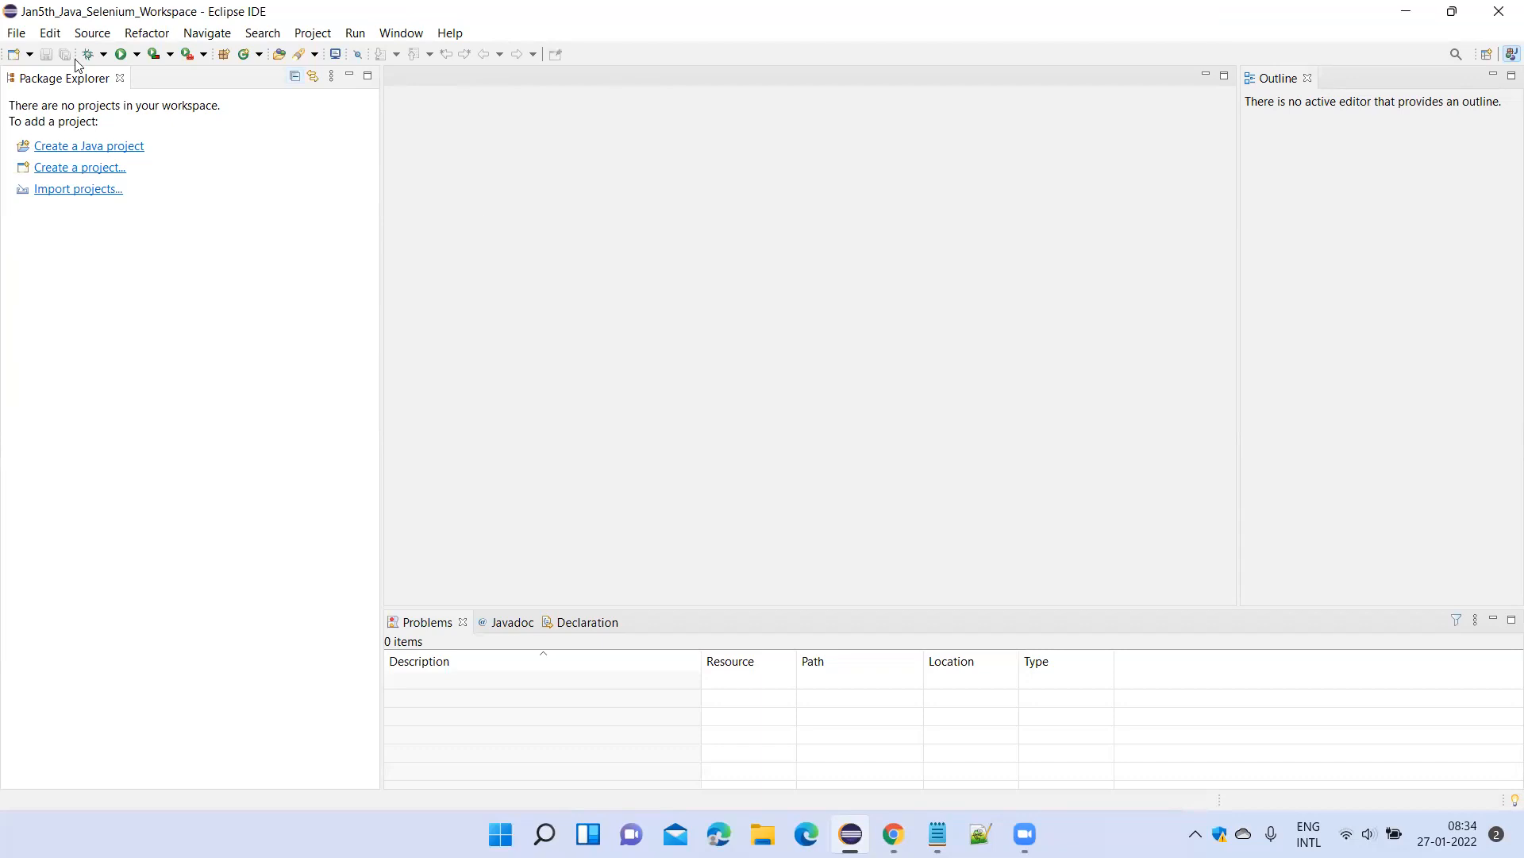
{"action": "key", "text": "alt+Tab"}
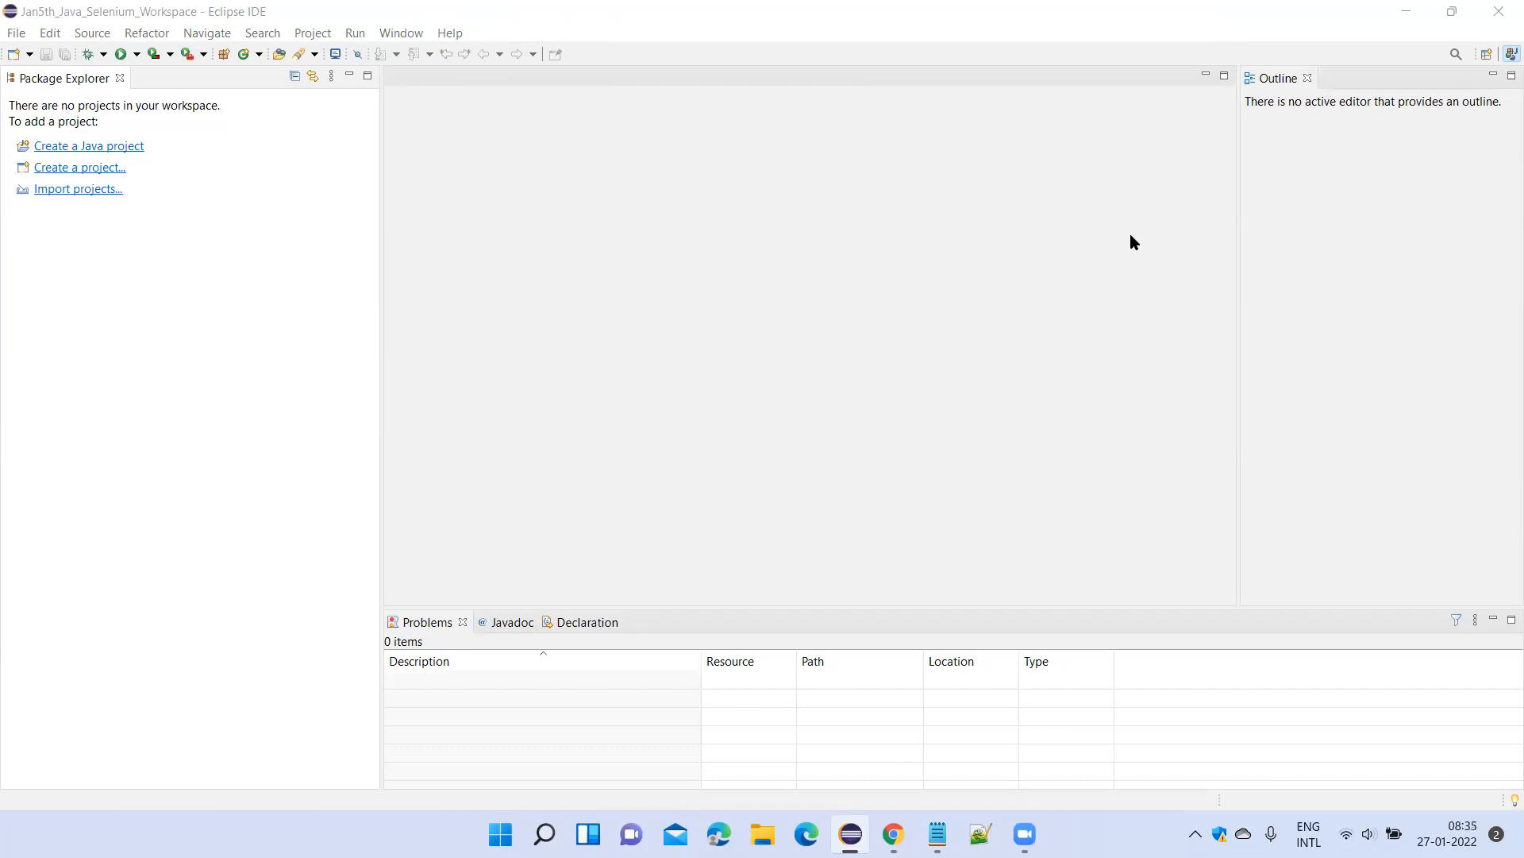
{"action": "left_click", "coordinate": [16, 35]}
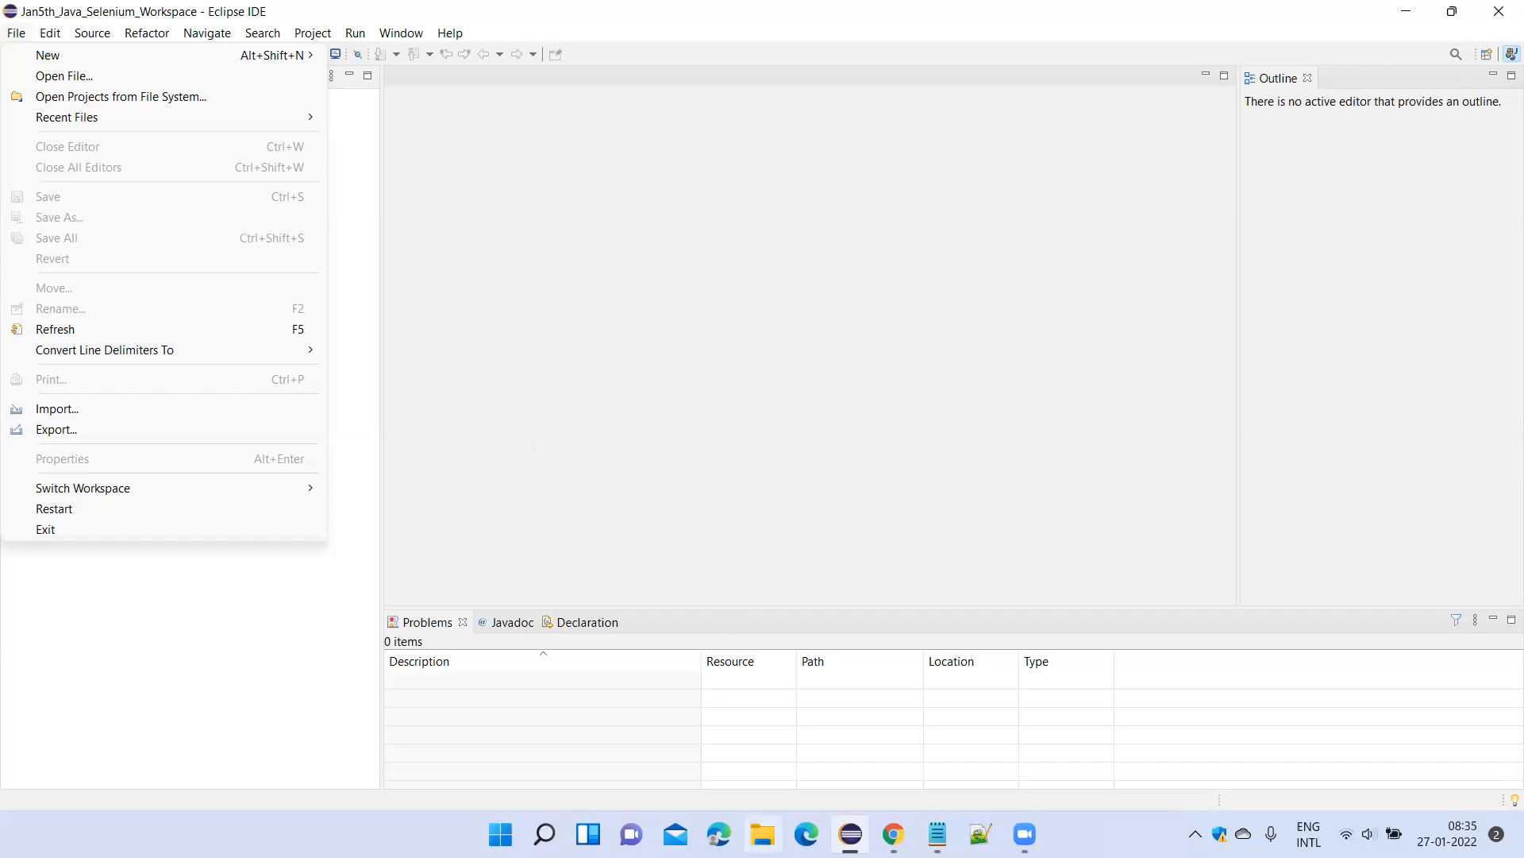
Switch to the class notes in Notepad and add a ######## line with "Java concepts for selenium'" beneath the JAVA line.
{"action": "mouse_move", "coordinate": [938, 834]}
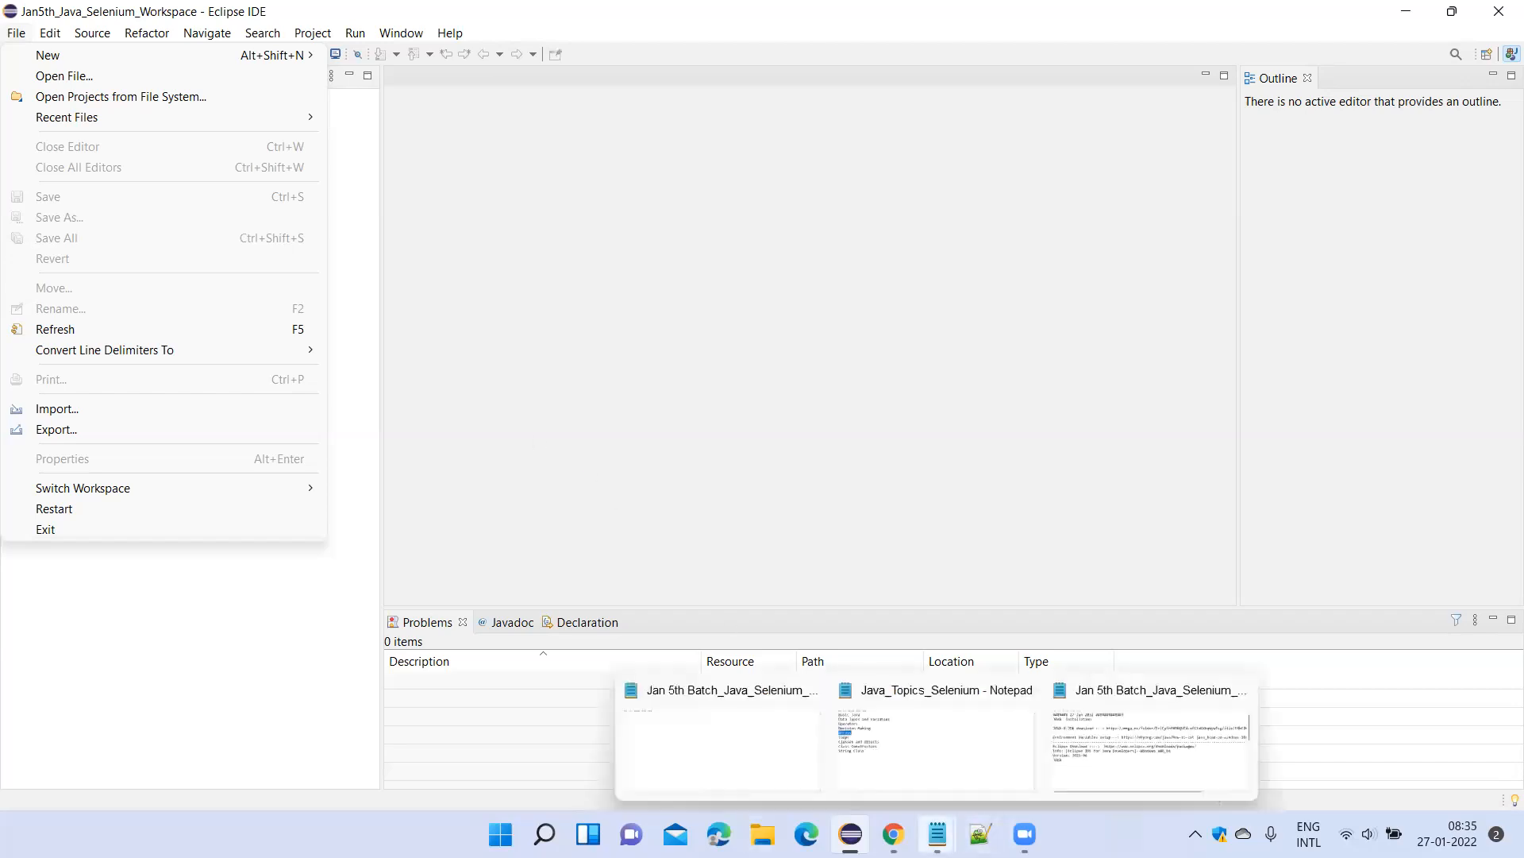
{"action": "left_click", "coordinate": [1084, 731]}
{"action": "scroll", "coordinate": [193, 517], "scroll_direction": "down", "scroll_amount": 3}
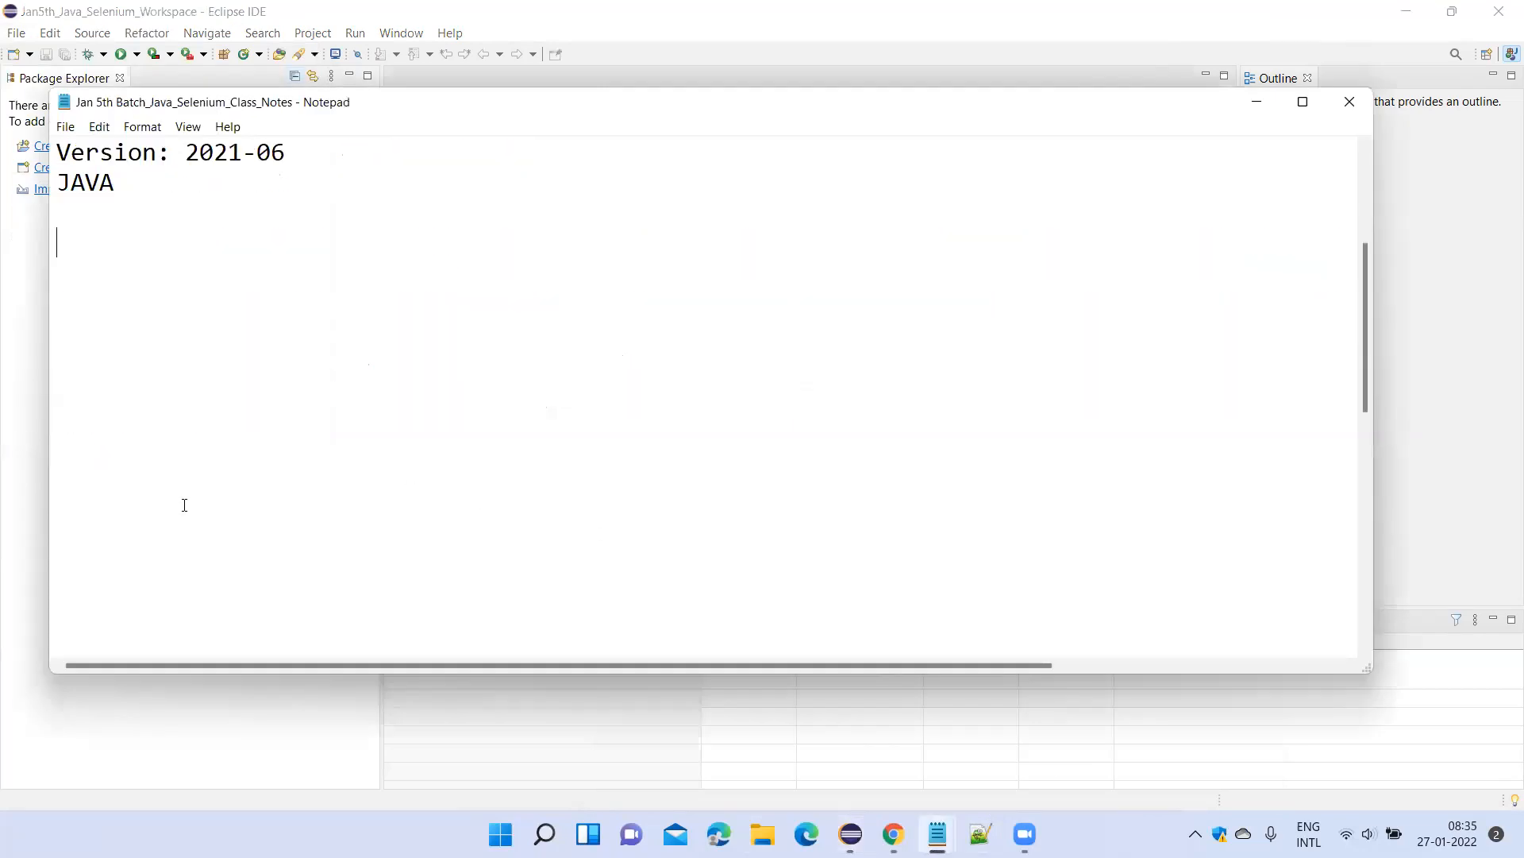
{"action": "scroll", "coordinate": [143, 475], "scroll_direction": "up", "scroll_amount": 3}
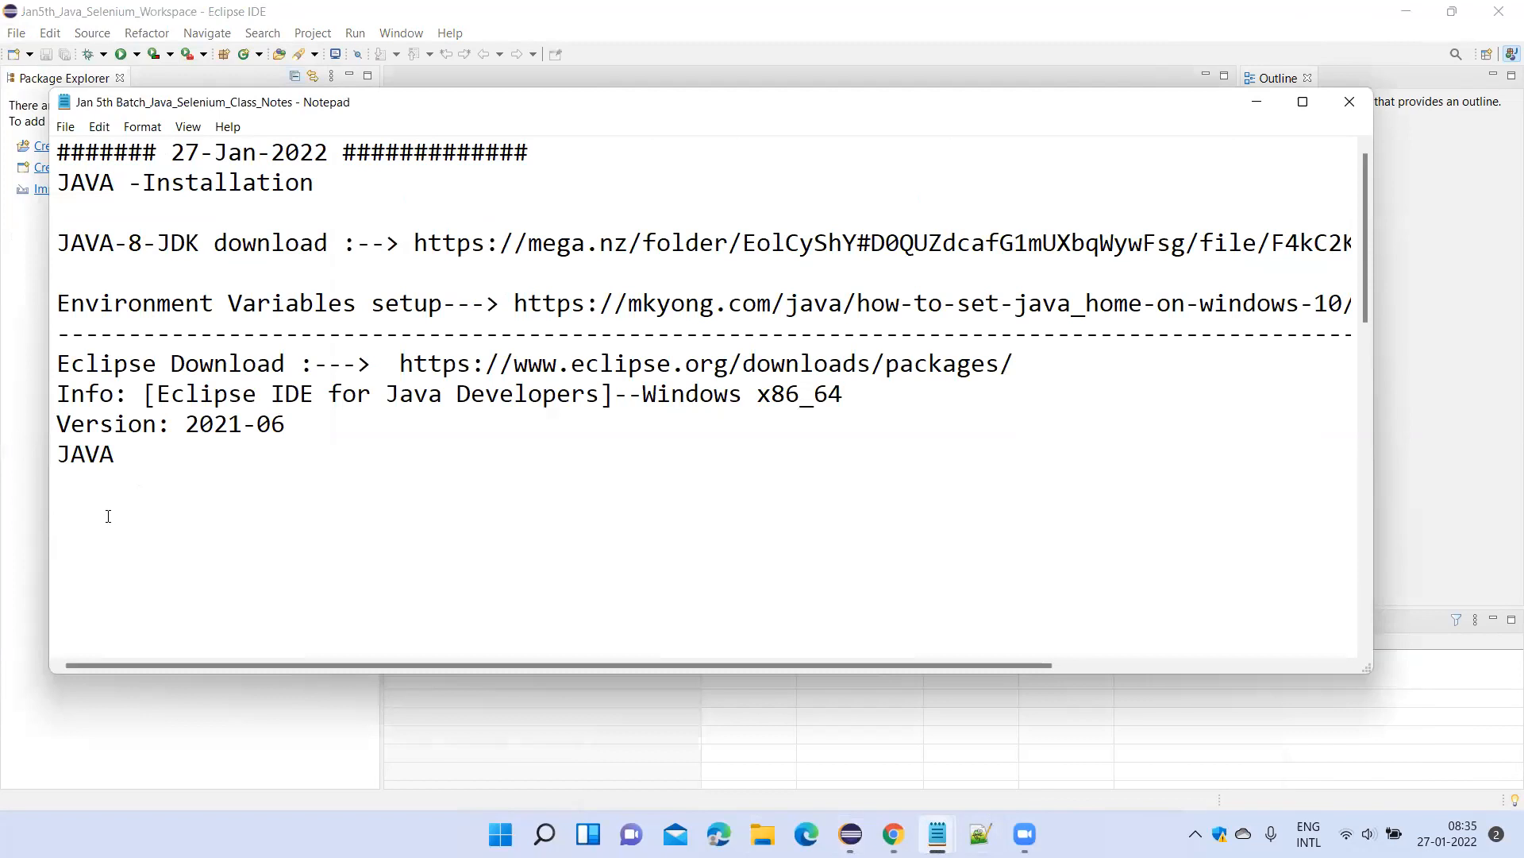
{"action": "type", "text": "##"}
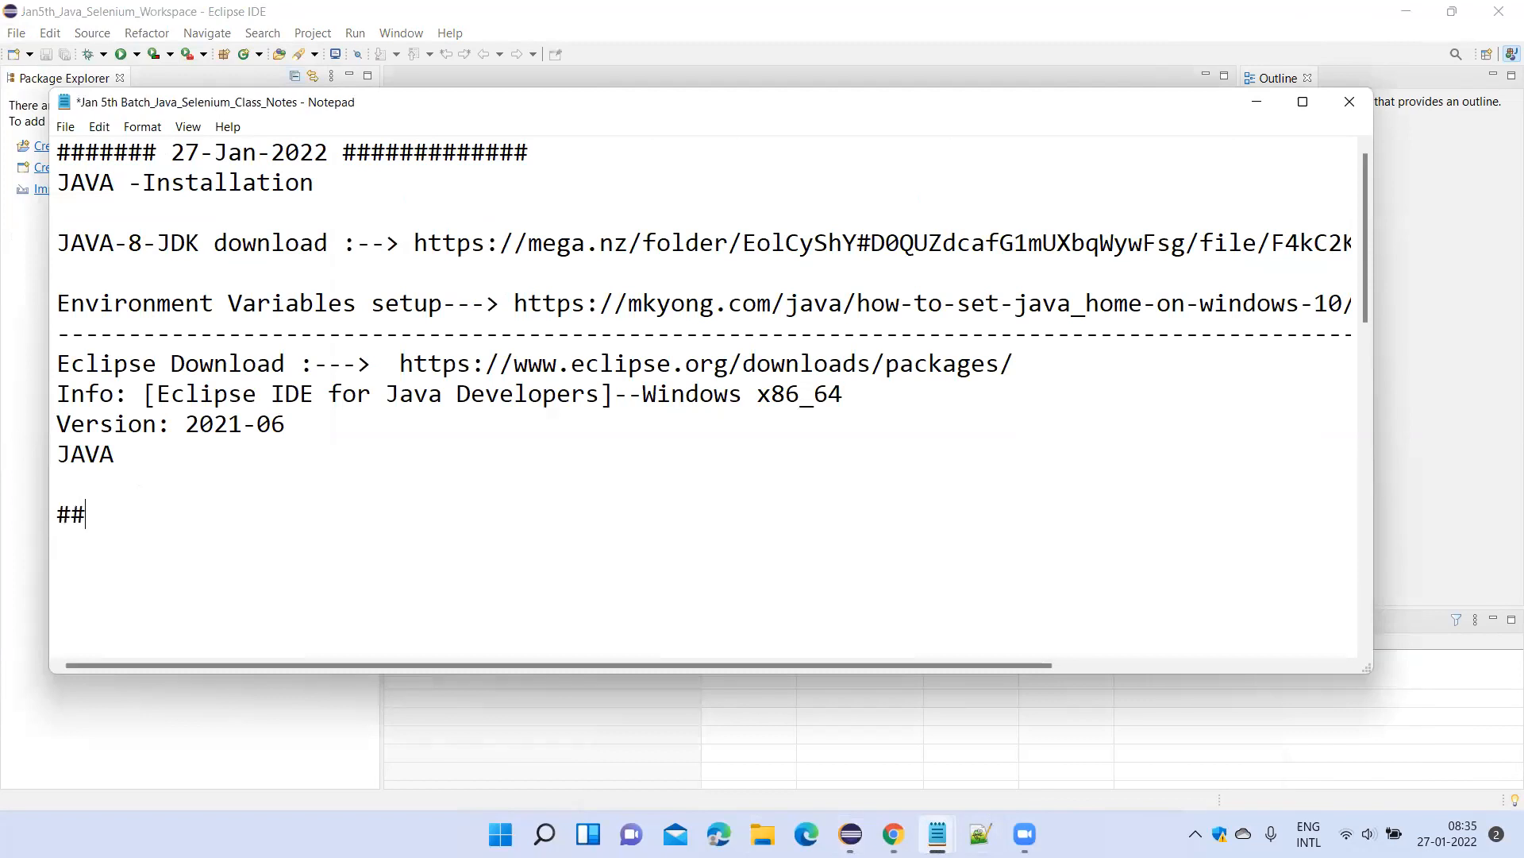
{"action": "type", "text": "######"}
{"action": "key", "text": "Return"}
{"action": "type", "text": "Java c"}
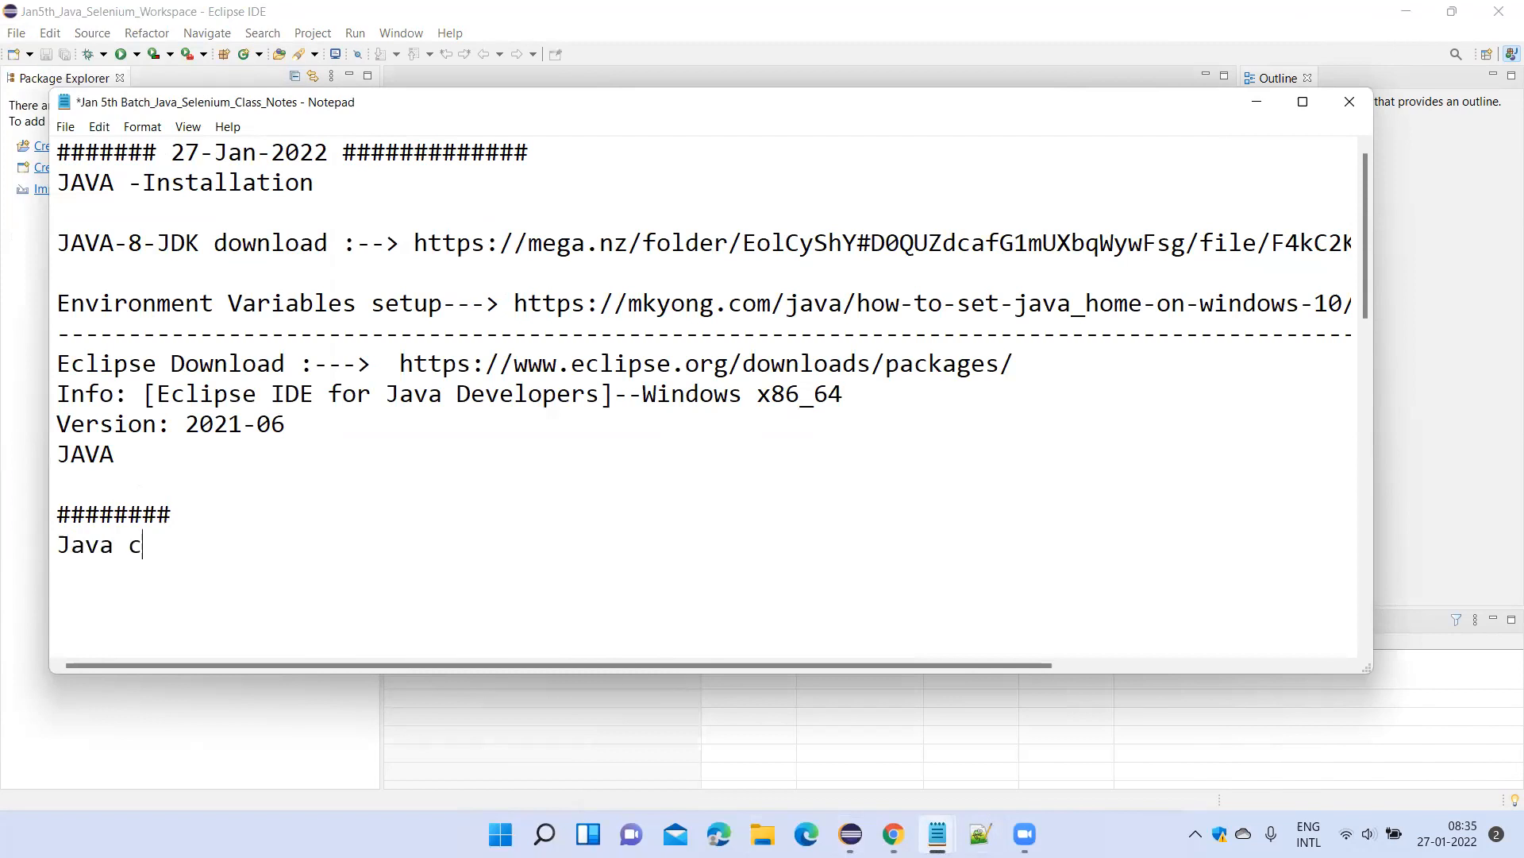
{"action": "type", "text": "oncepts for sele"}
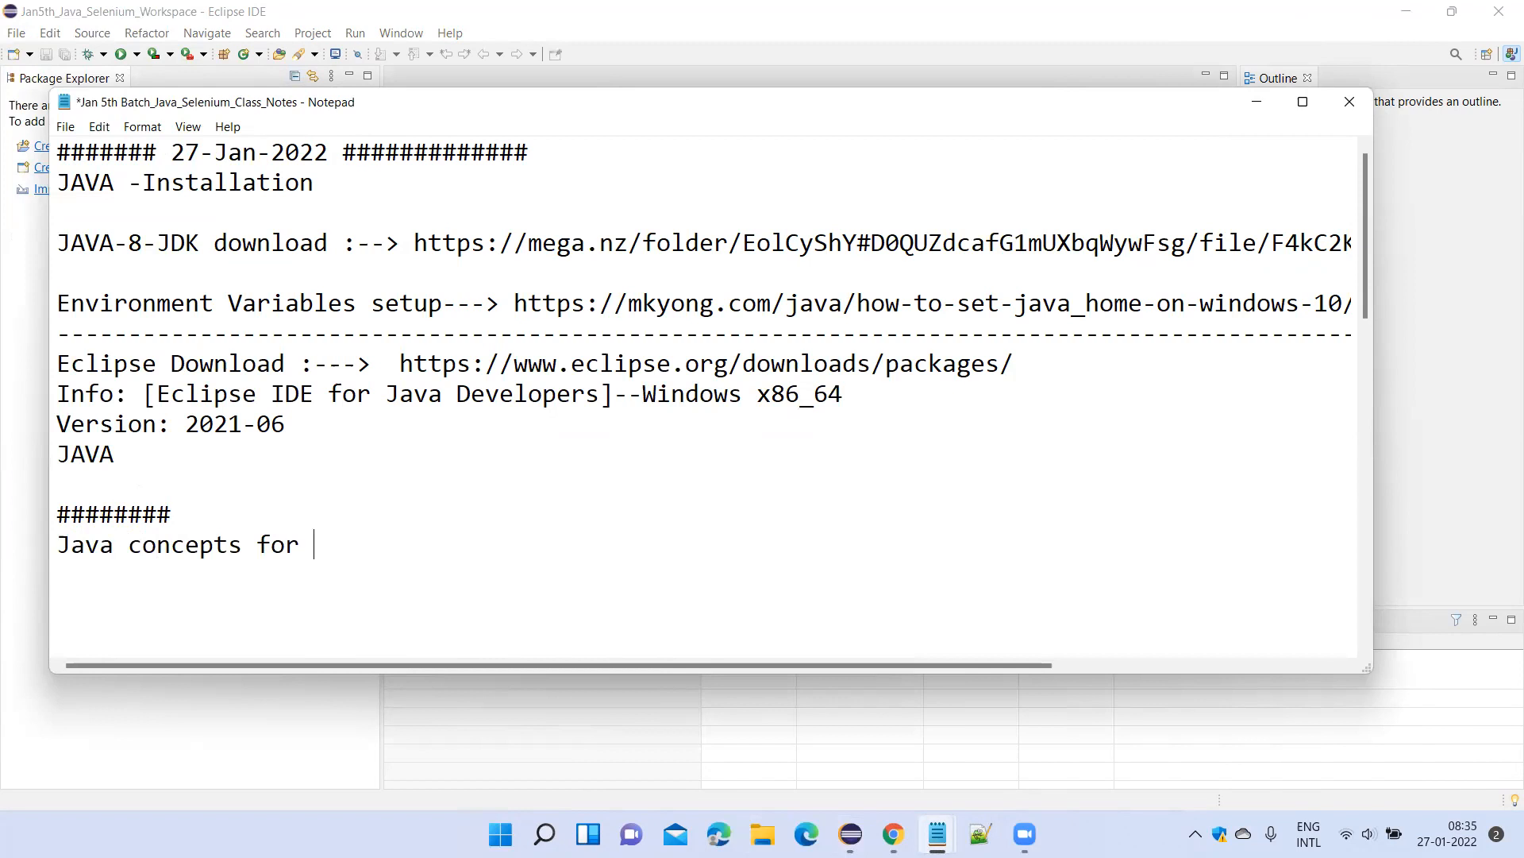
{"action": "type", "text": "nium'"}
{"action": "key", "text": "Return"}
Add the first topic "1.Class ,object ,package ,method" under the Java concepts heading.
{"action": "type", "text": "Clas"}
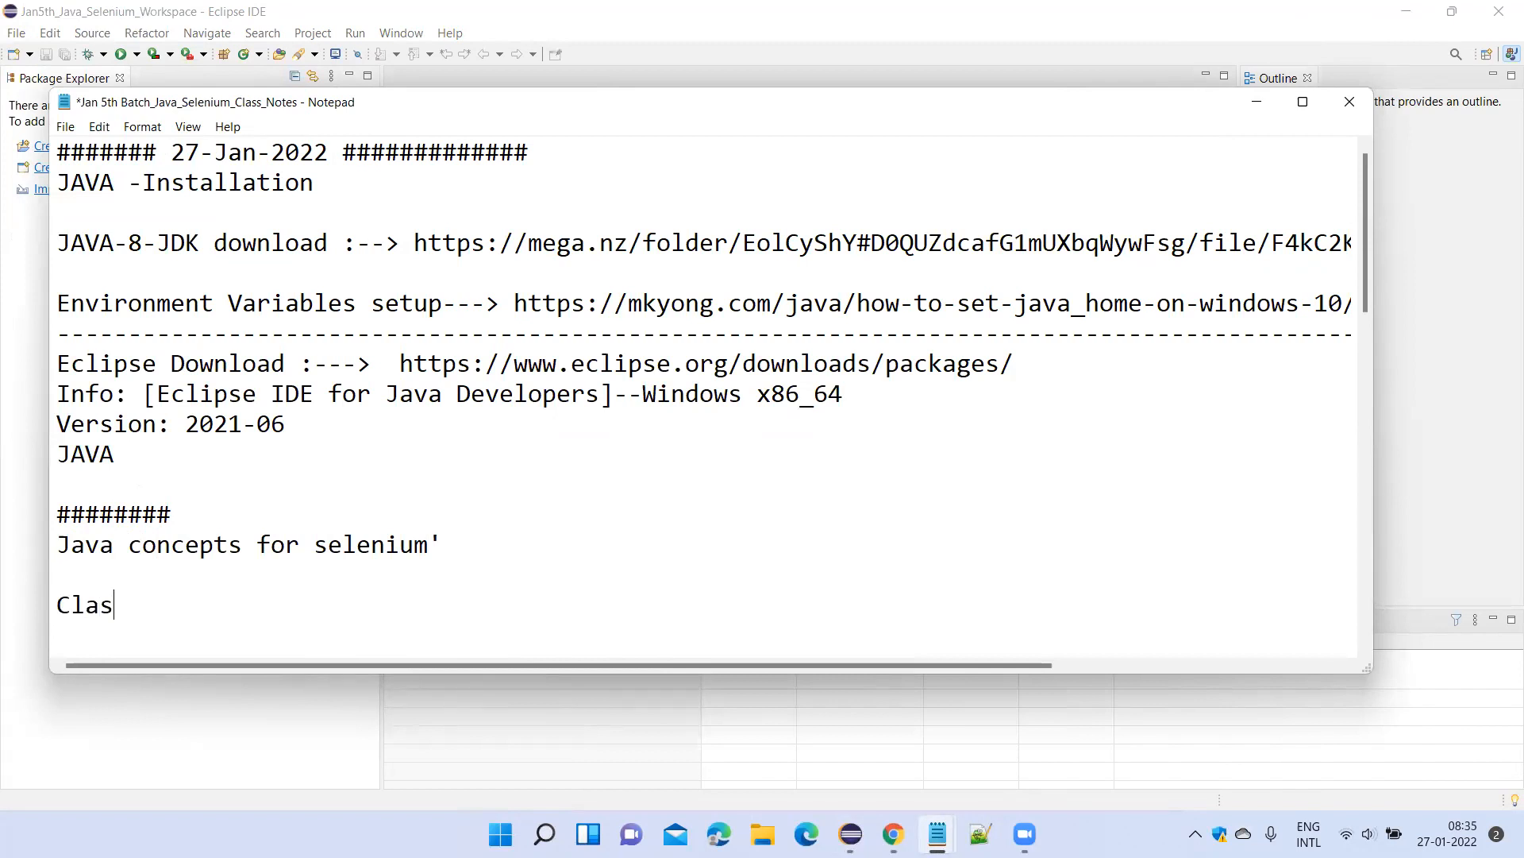
{"action": "type", "text": "s ,object  ,pack"}
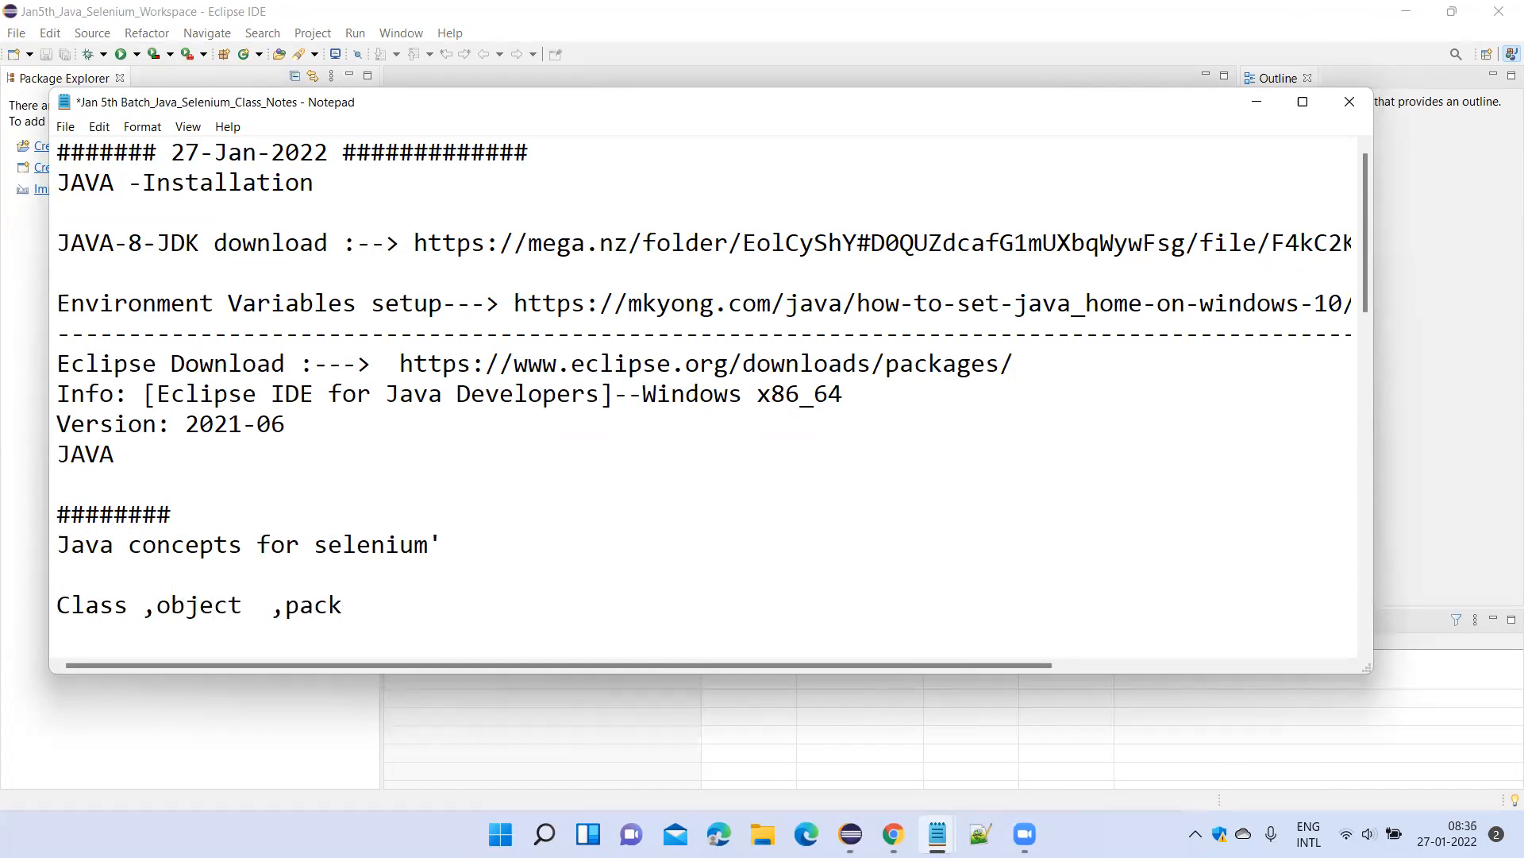
{"action": "type", "text": "age ,method"}
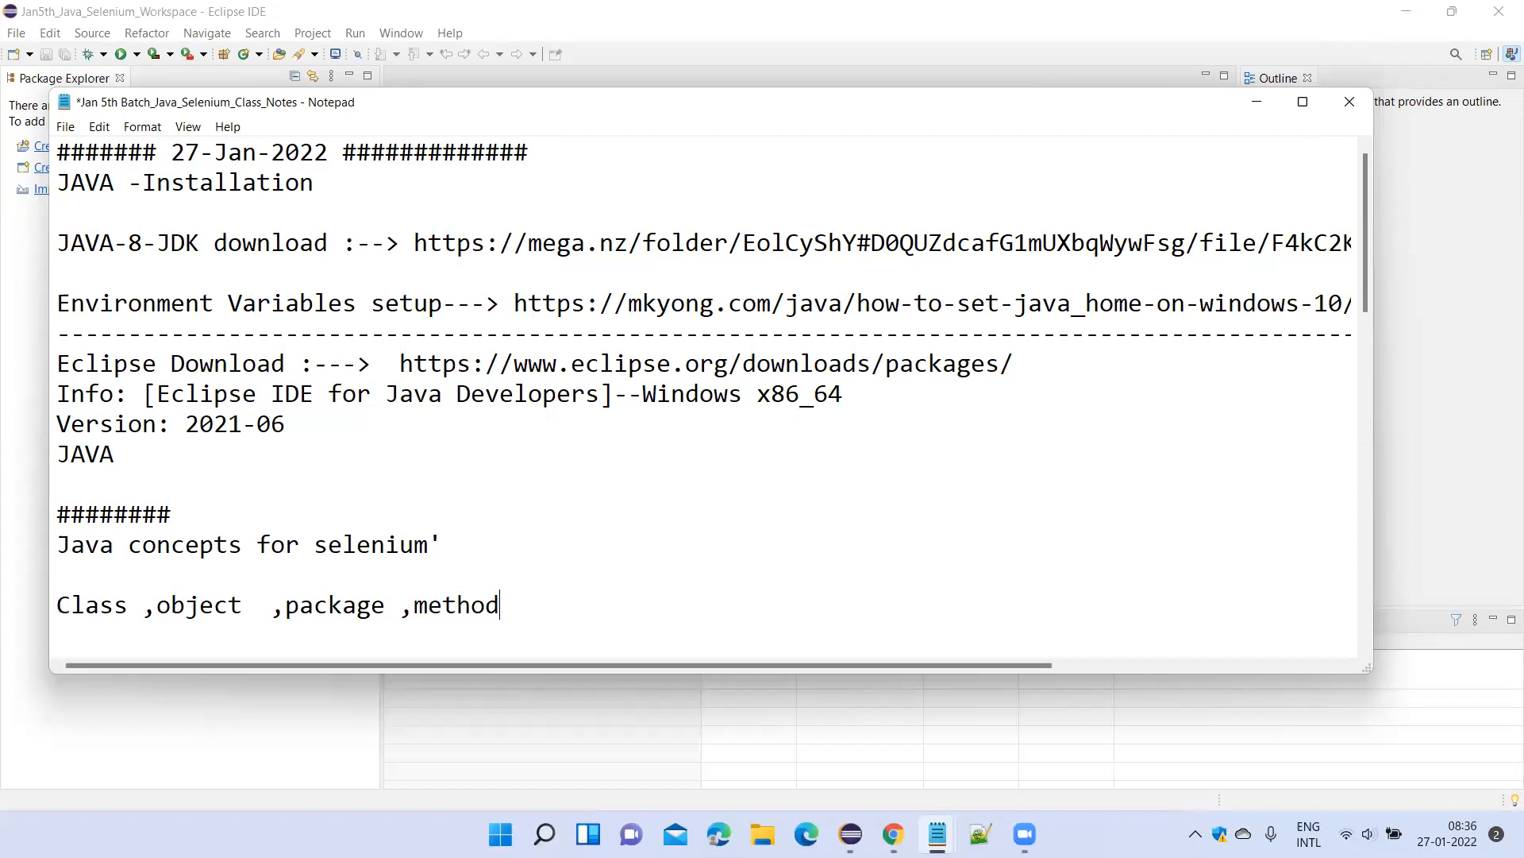
{"action": "key", "text": "Return"}
{"action": "key", "text": "Return"}
{"action": "key", "text": "Return"}
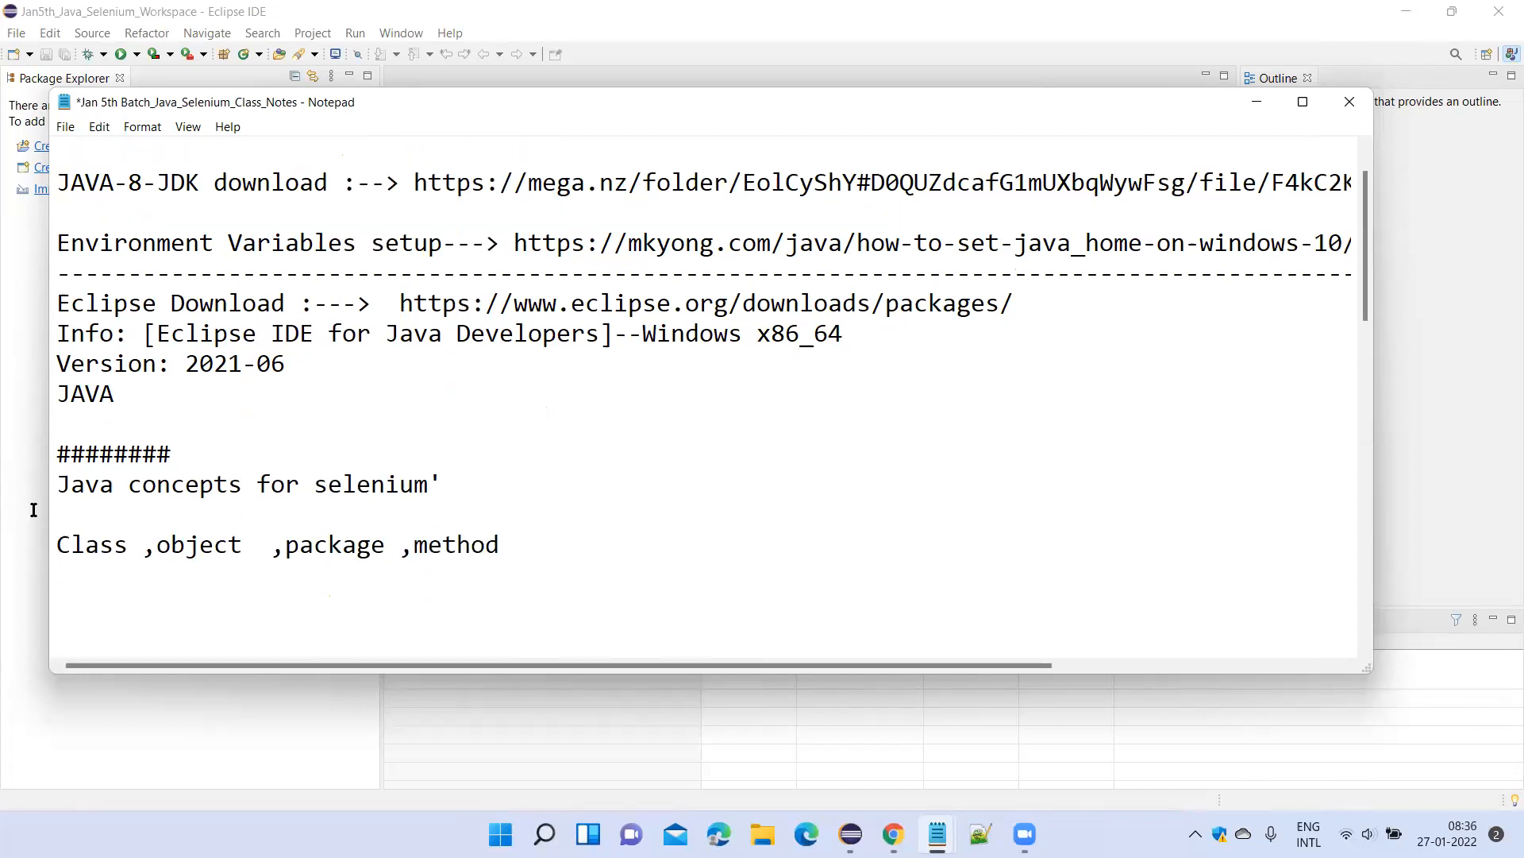
{"action": "left_click", "coordinate": [55, 543]}
{"action": "type", "text": "1."}
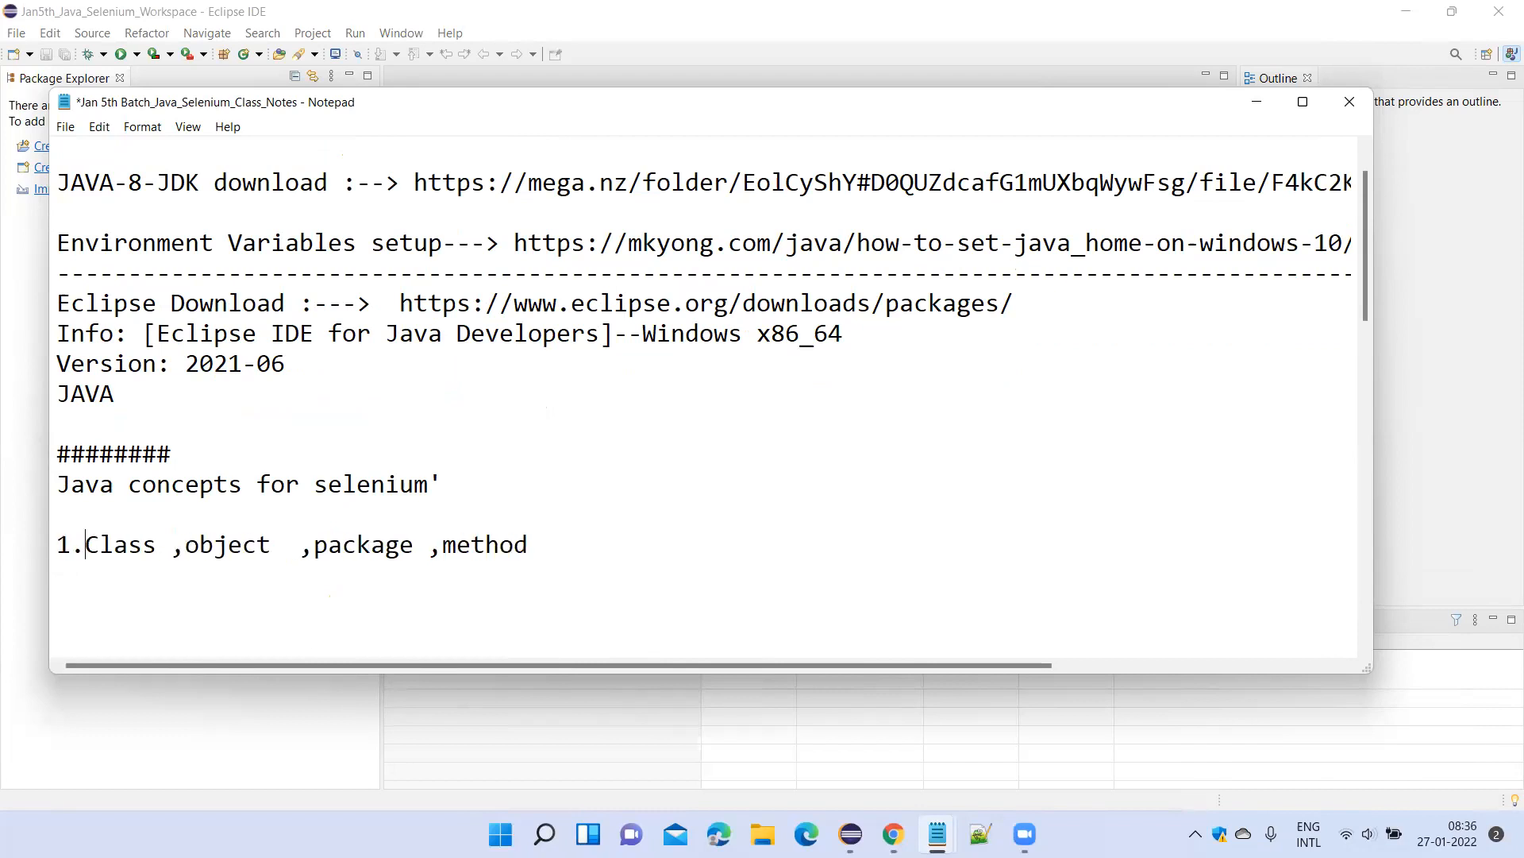
Add "2. Data Types" and "3. Operators" to the topic list below the first item.
{"action": "left_click", "coordinate": [65, 597]}
{"action": "type", "text": "2. Data Types"}
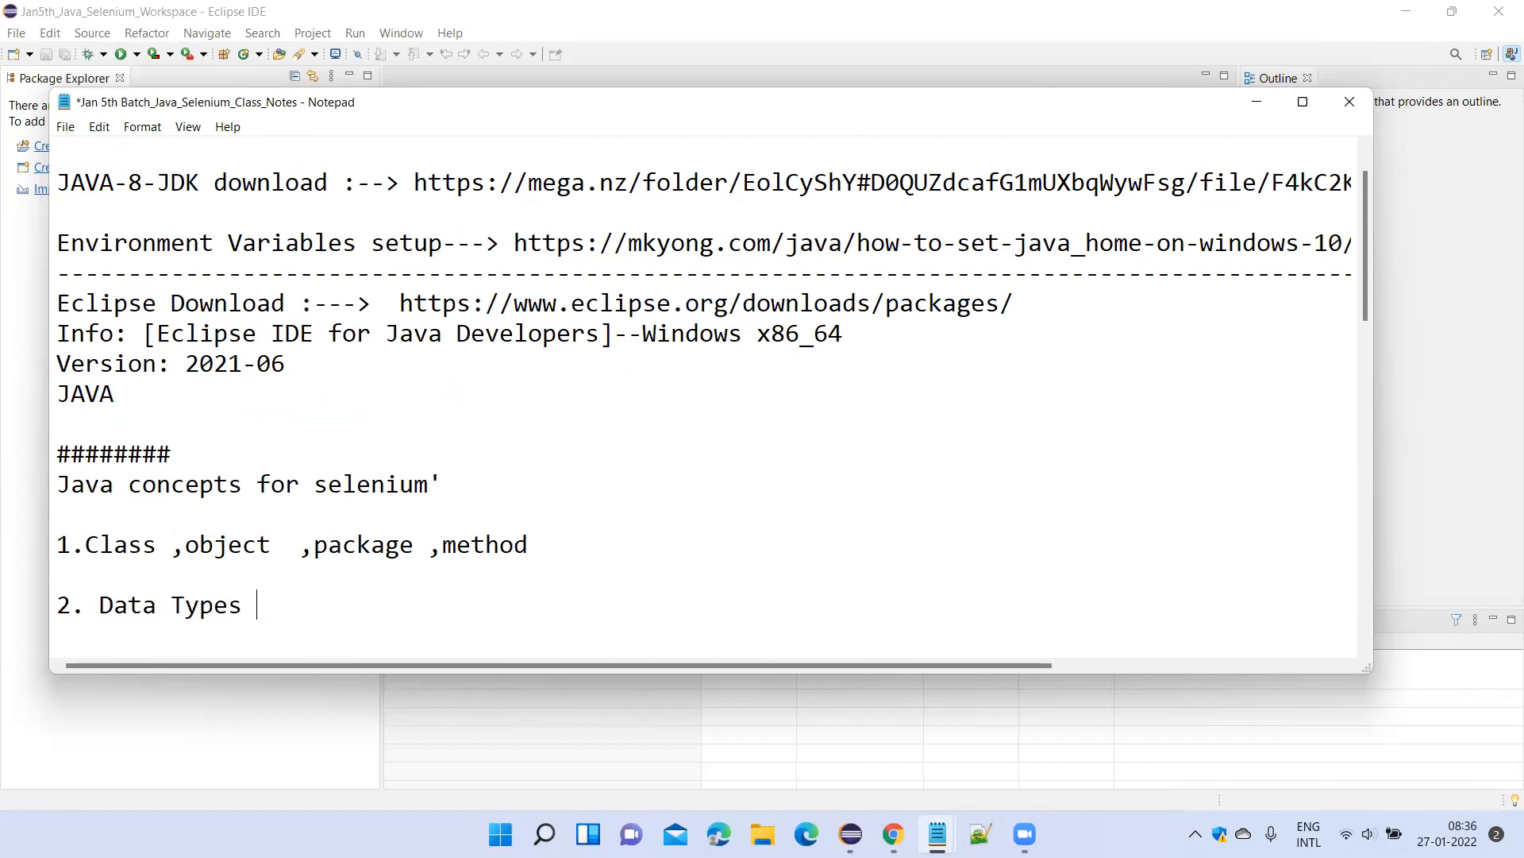
{"action": "key", "text": "Return"}
{"action": "type", "text": "3. Operators"}
{"action": "key", "text": "Return"}
Add "4. Conditional Statements (If,If else,switch )" as the next topic.
{"action": "type", "text": "4."}
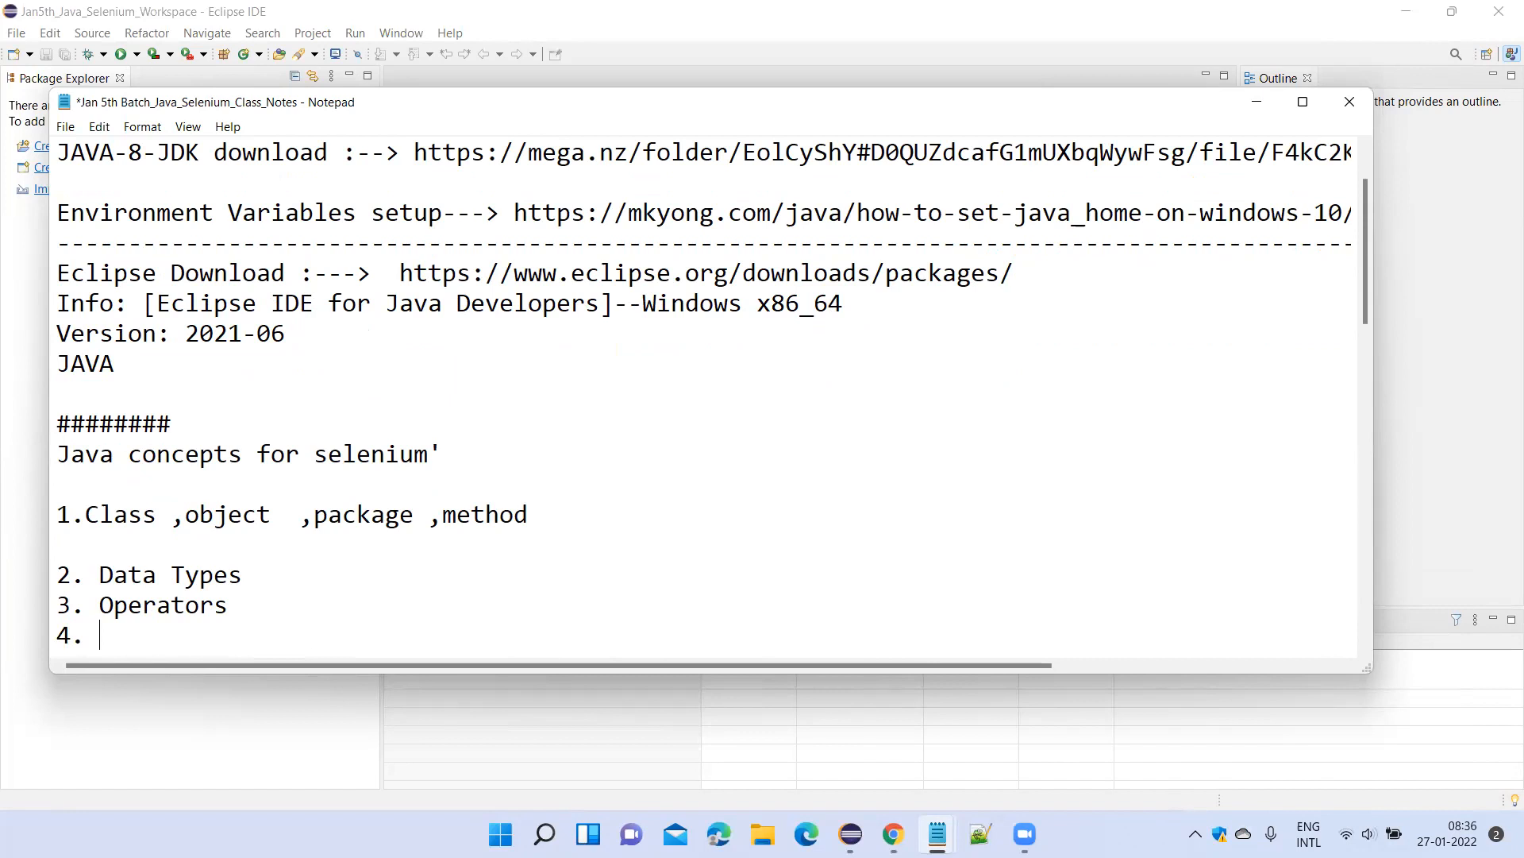
{"action": "type", "text": "Conditional St"}
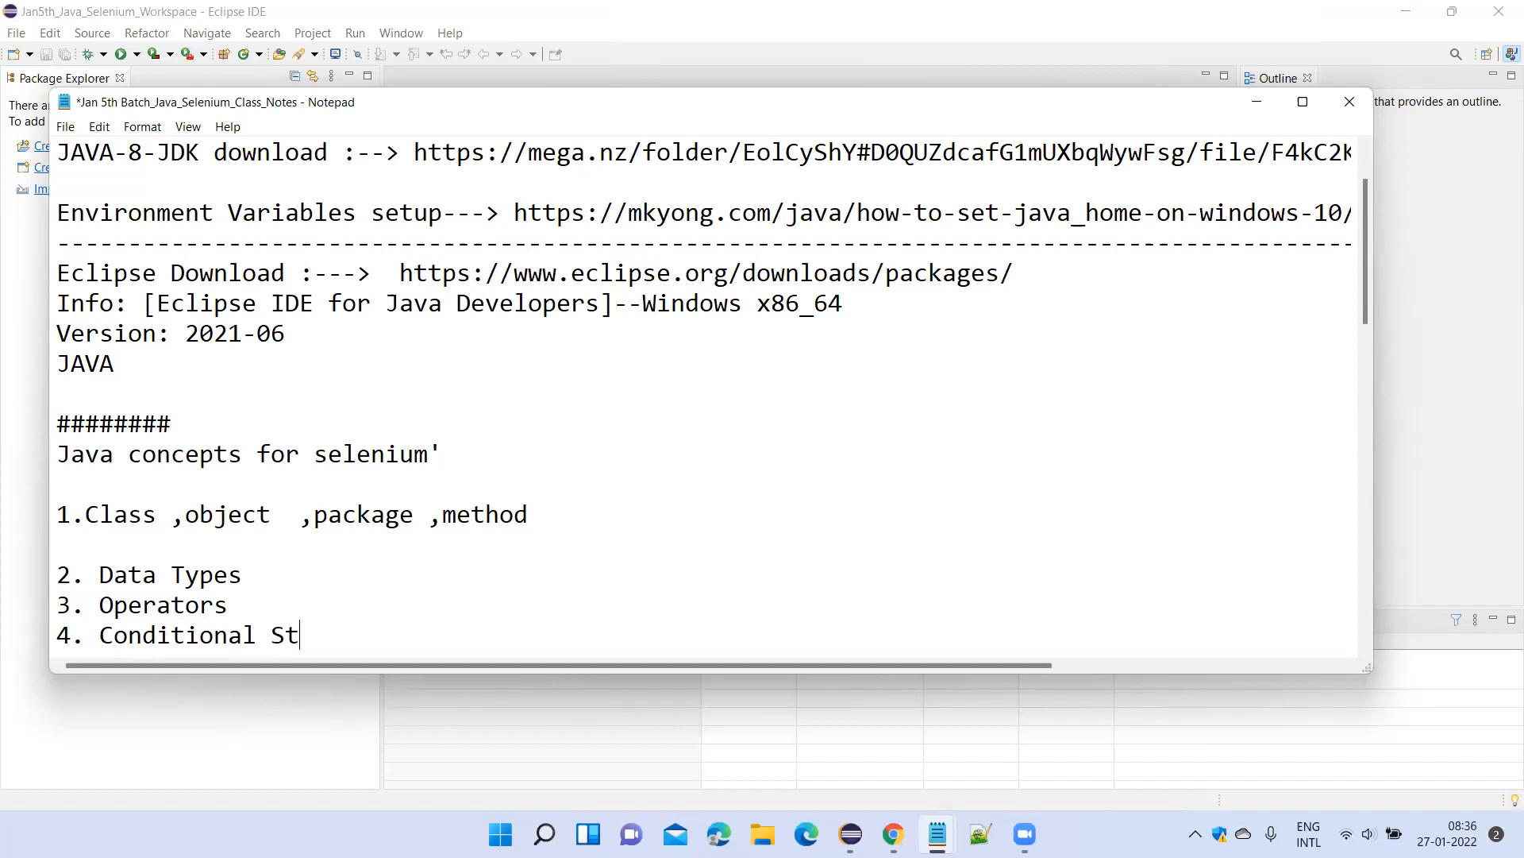
{"action": "type", "text": "atements ("}
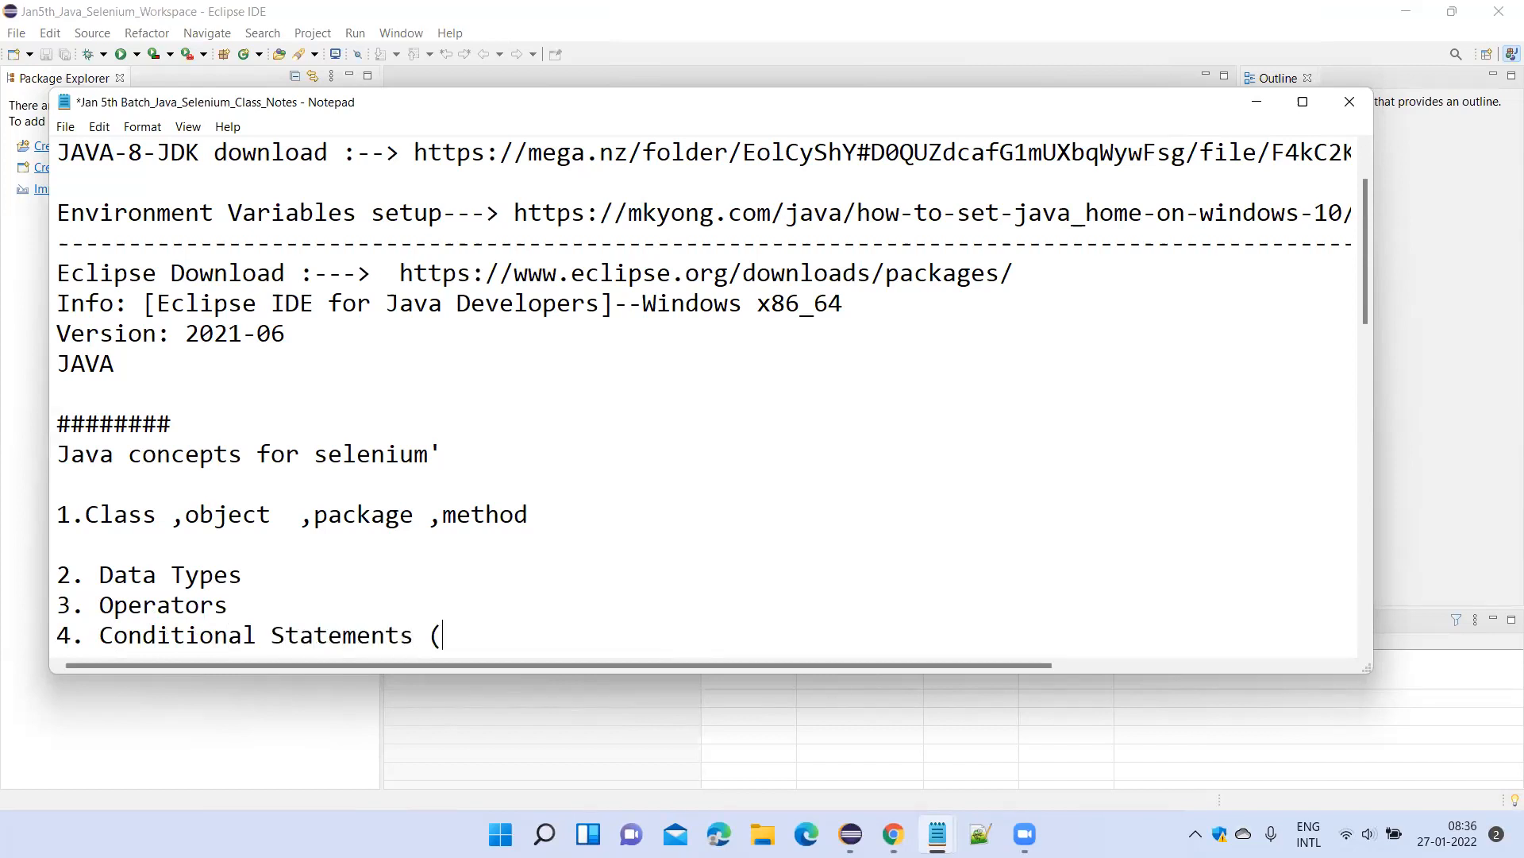
{"action": "type", "text": "If,If else,switch"}
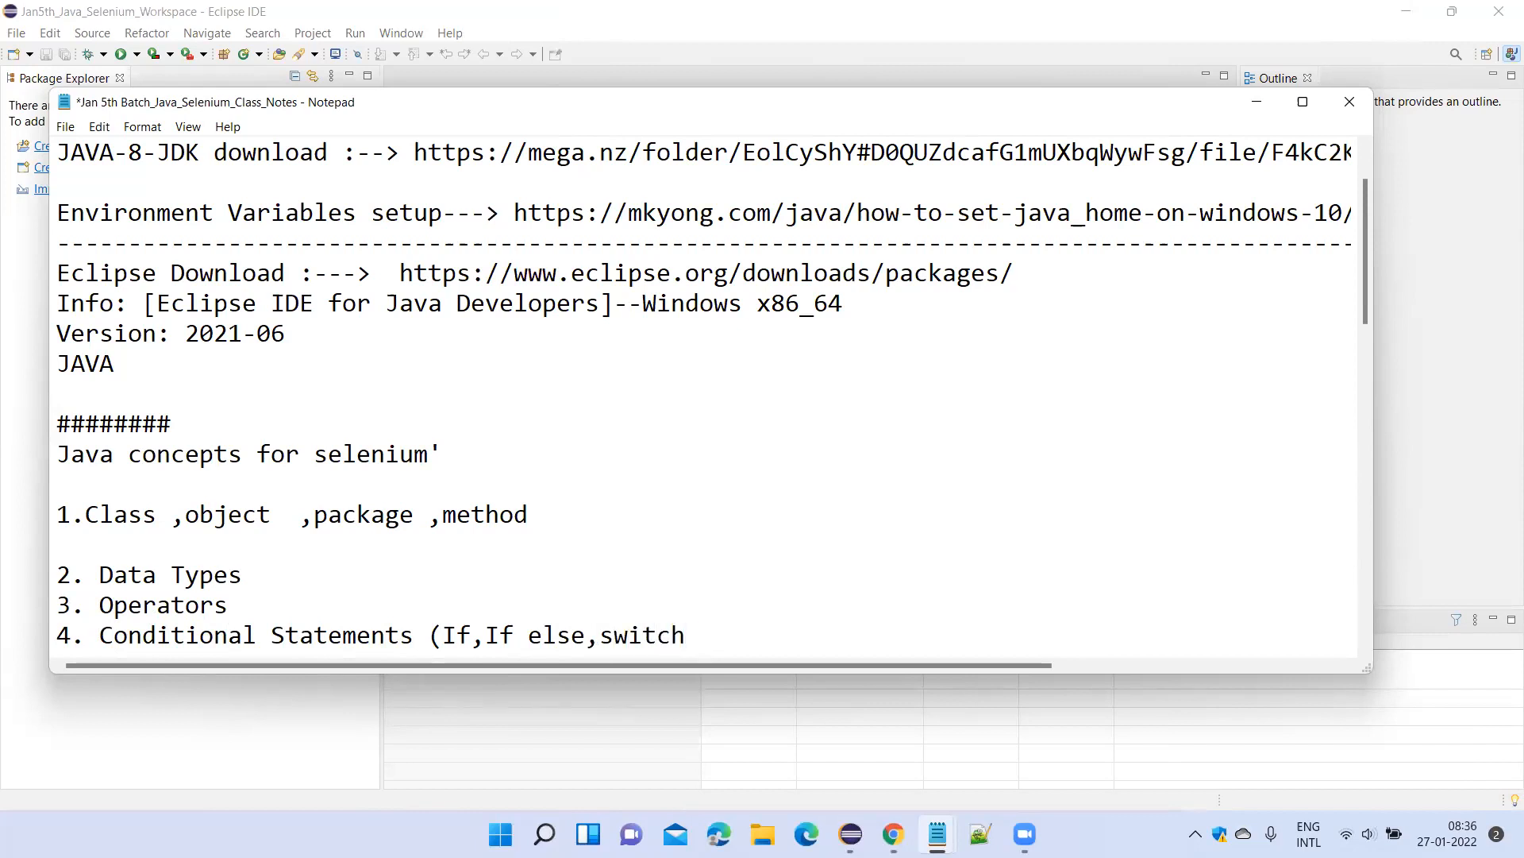
{"action": "type", "text": ")"}
{"action": "key", "text": "Return"}
{"action": "key", "text": "Return"}
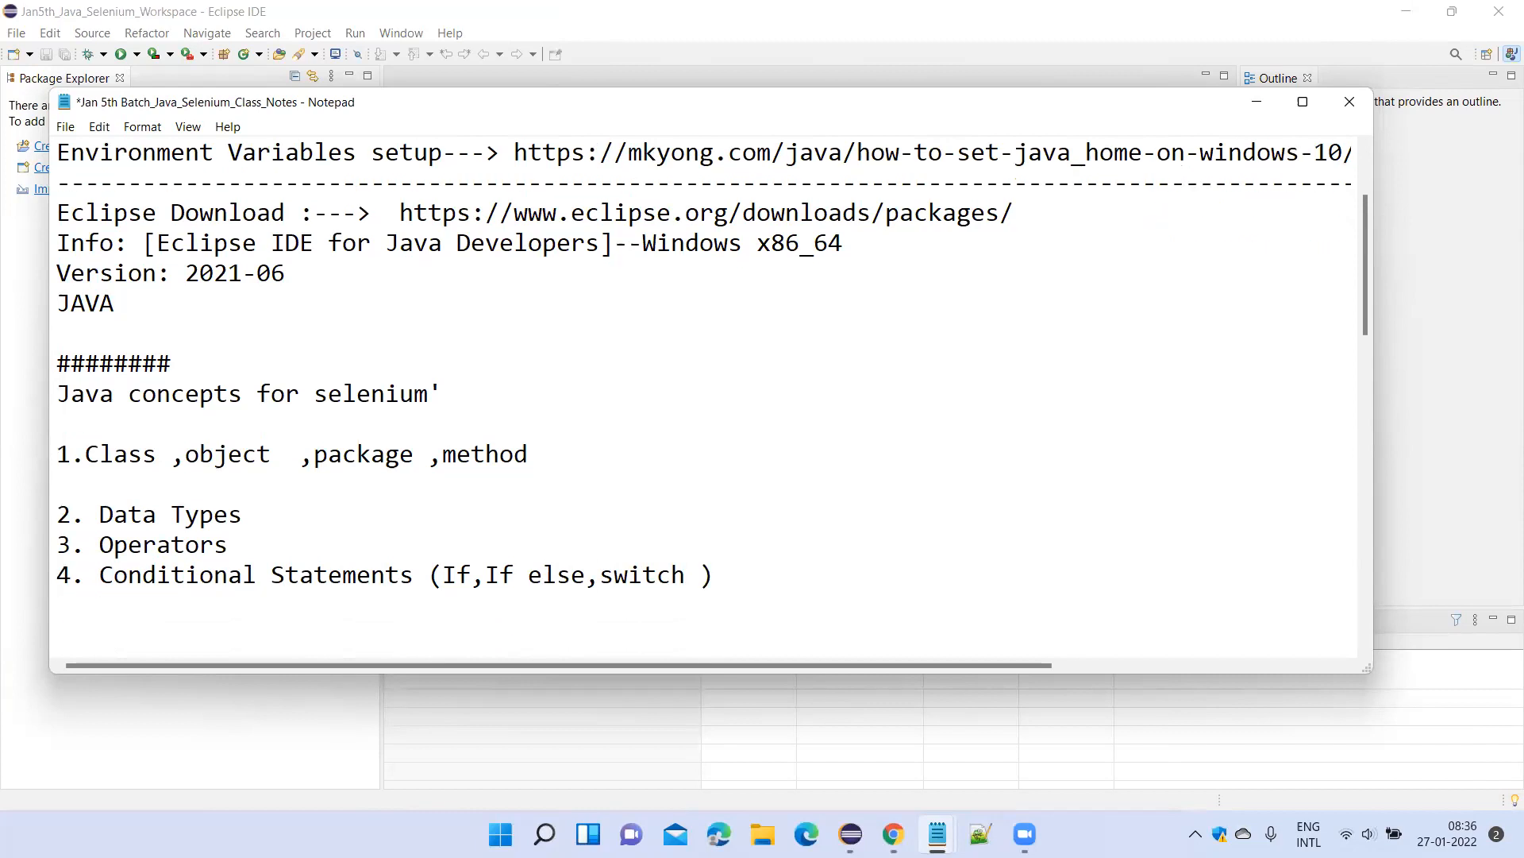
Add "5. Loops (While,do-while,for loop)" as the fifth topic in the list.
{"action": "type", "text": "5. Loops (While"}
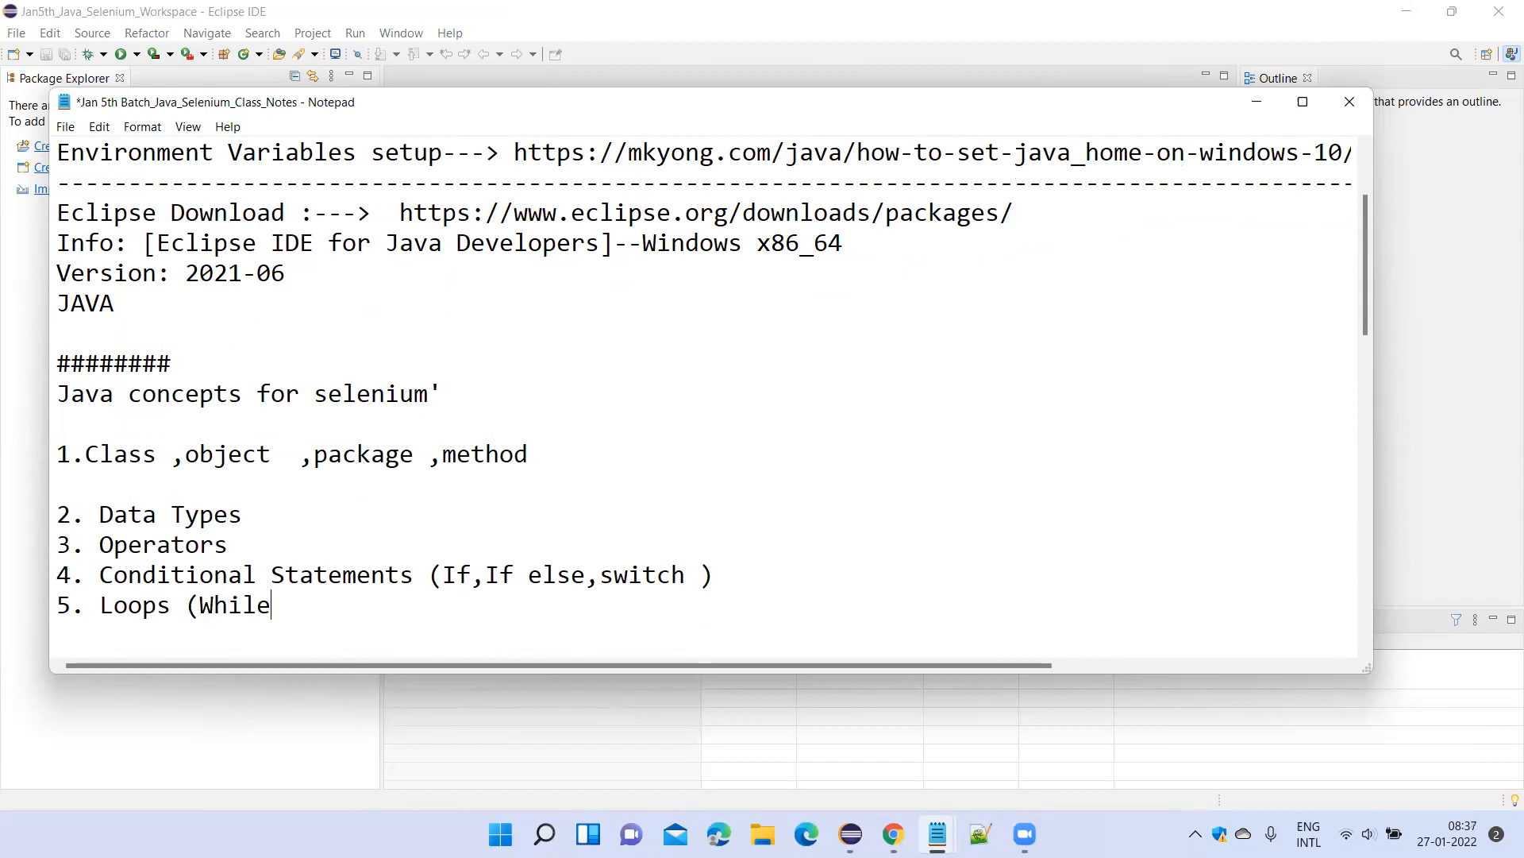
{"action": "type", "text": ",do-while,"}
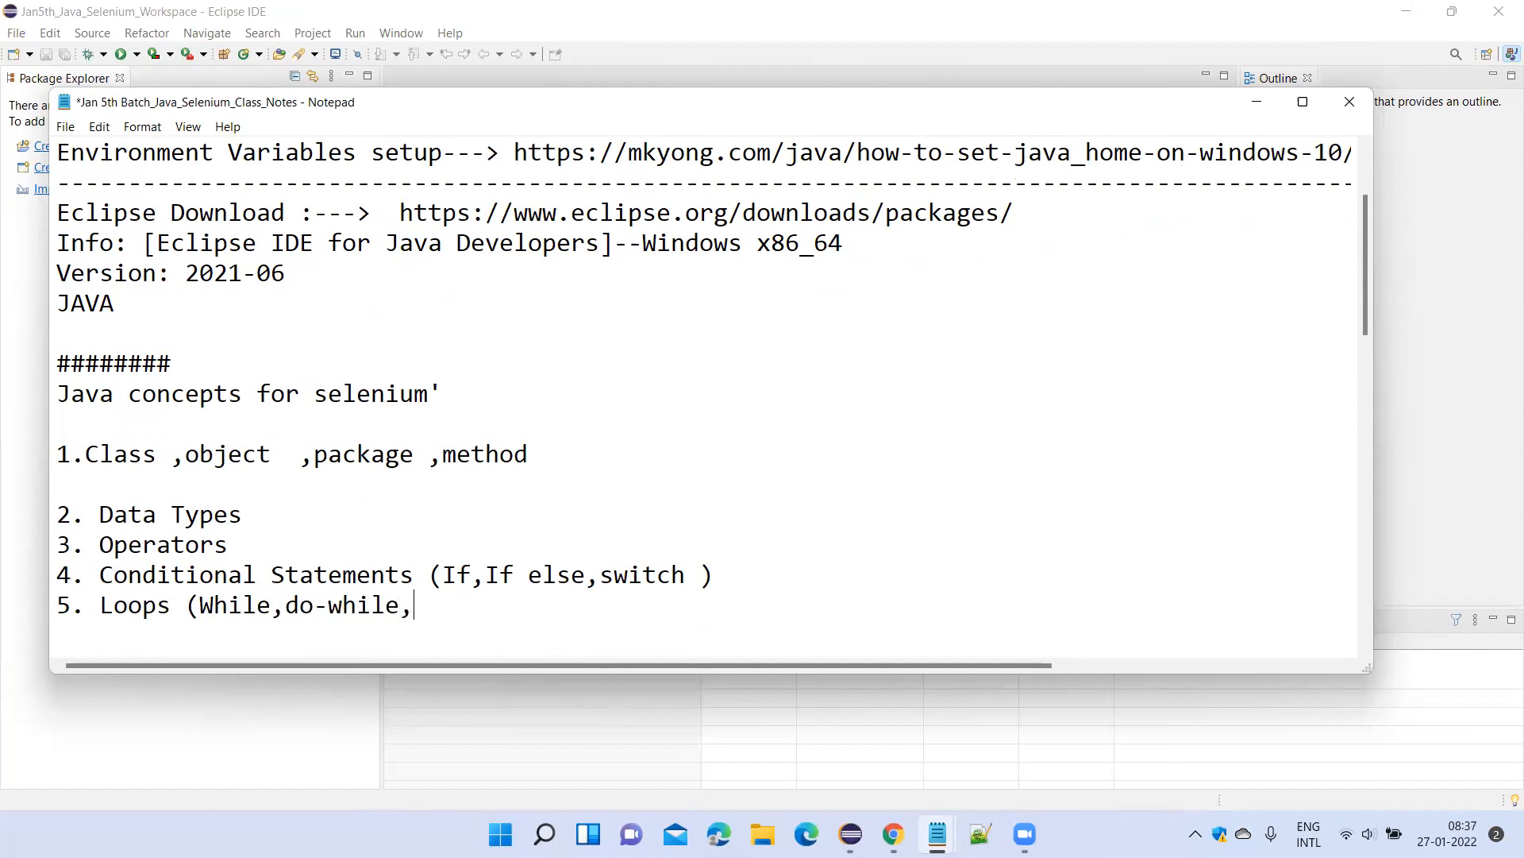
{"action": "type", "text": "for loop)"}
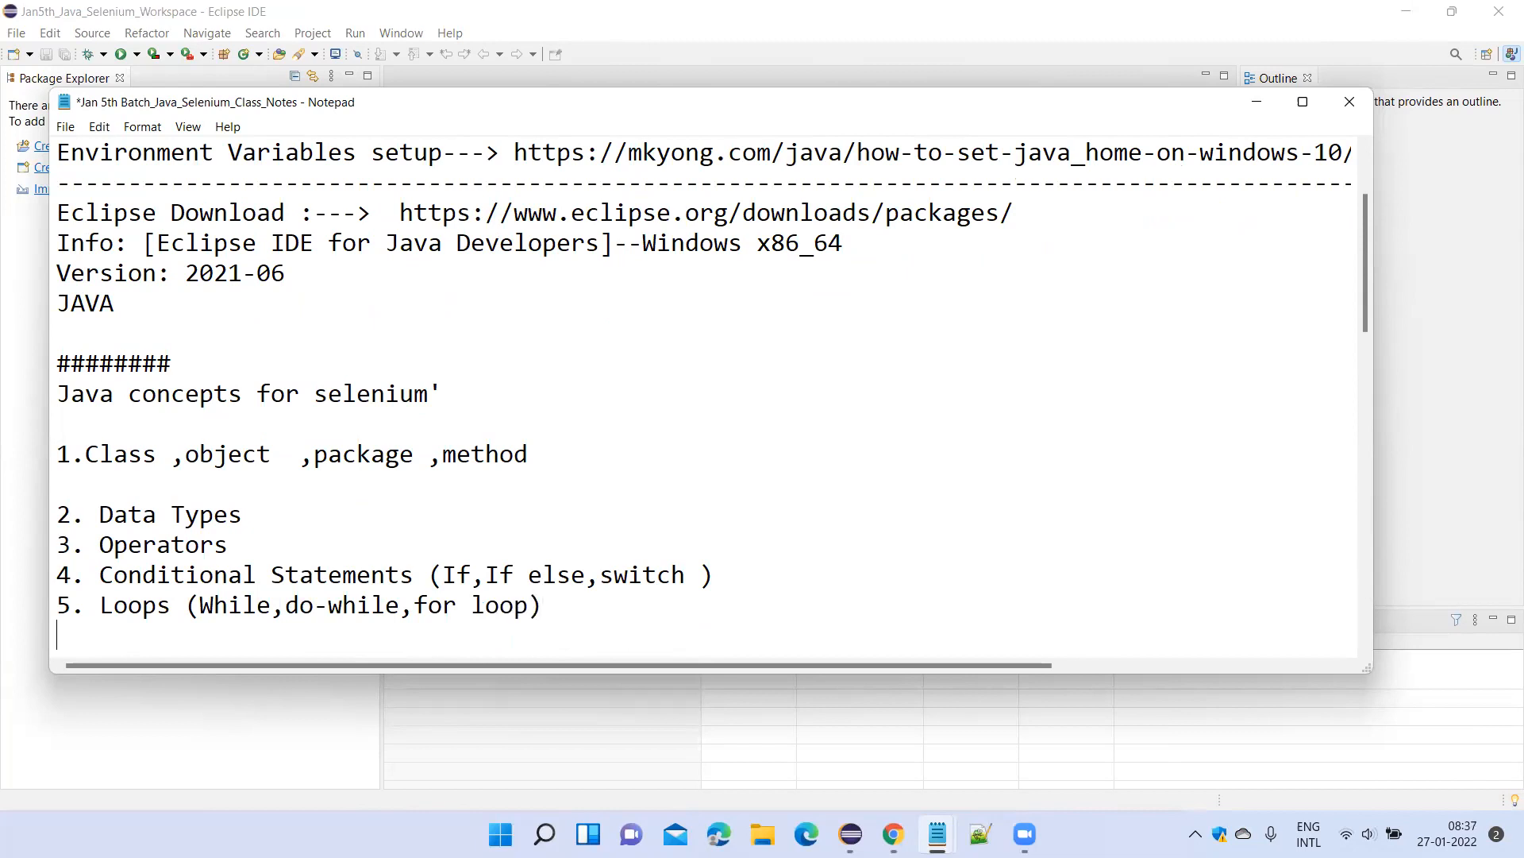
{"action": "key", "text": "Return"}
Add "6. Strings" as a new line in the topic list.
{"action": "type", "text": "6. Strings"}
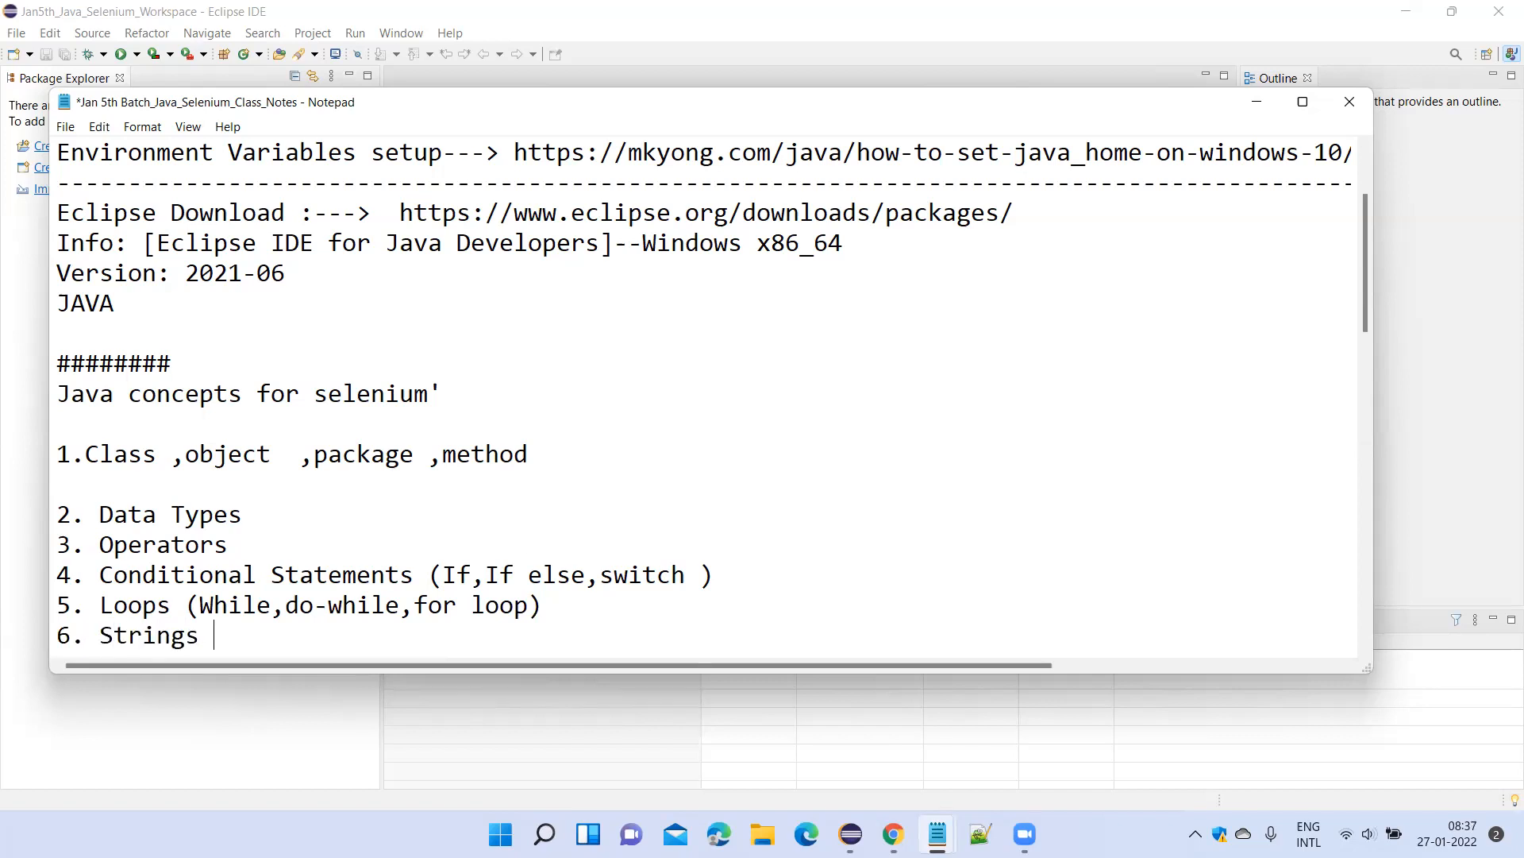
{"action": "key", "text": "Return"}
{"action": "key", "text": "Return"}
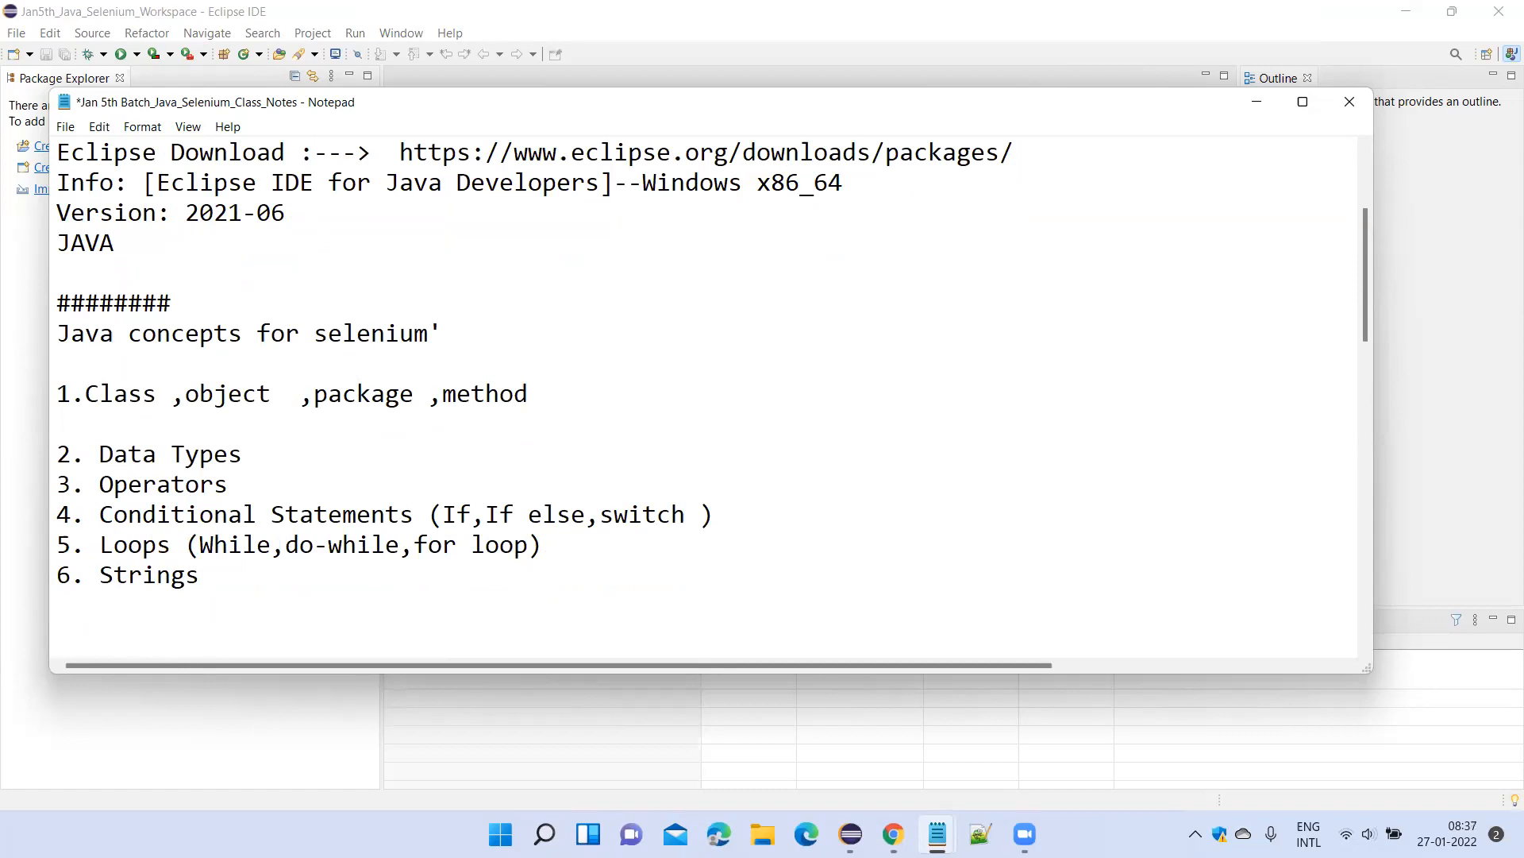
Add "7.Collections : List ,Set," directly below the Strings topic.
{"action": "key", "text": "BackSpace"}
{"action": "type", "text": "7.Collectioin"}
{"action": "key", "text": "BackSpace"}
{"action": "key", "text": "BackSpace"}
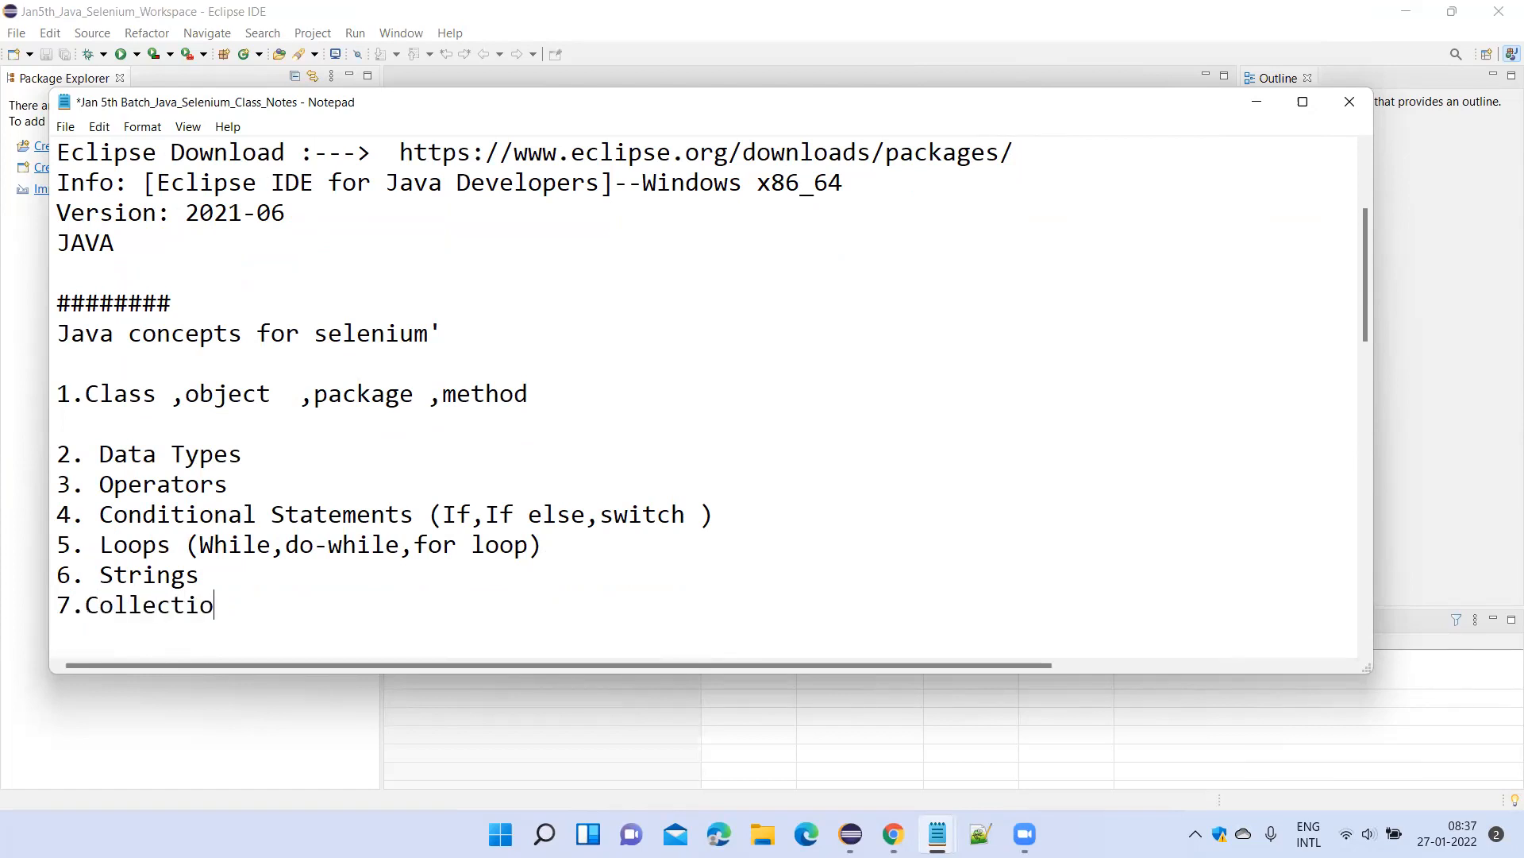
{"action": "type", "text": "ns : List ,Set"}
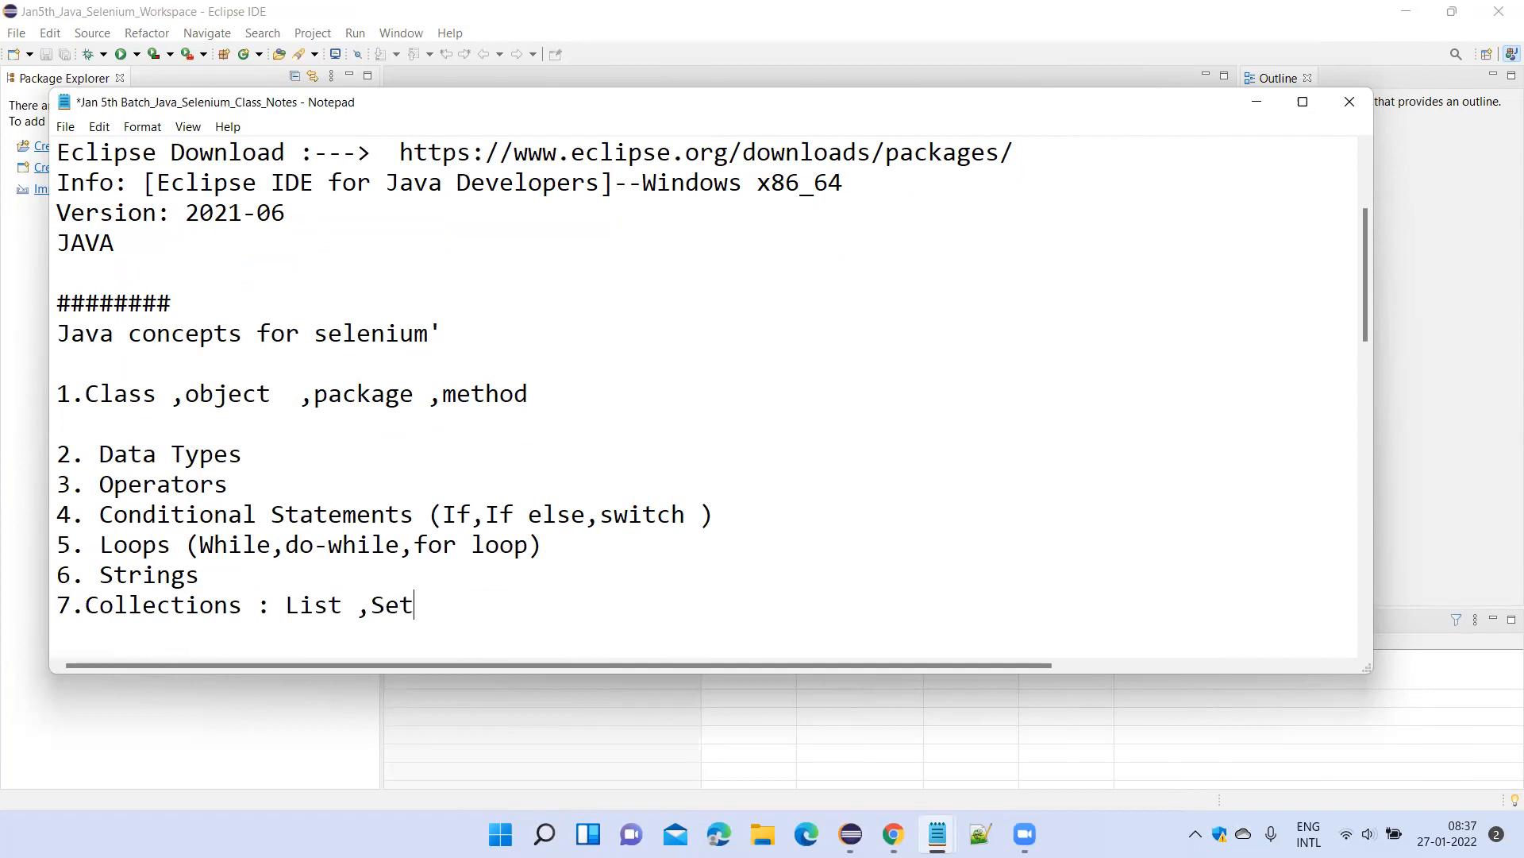
{"action": "type", "text": ","}
Add "8. Exceptions" and "9. Arrays" to the list, and put a space after the number 7 in the Collections line.
{"action": "key", "text": "Return"}
{"action": "type", "text": "8. Exceptio"}
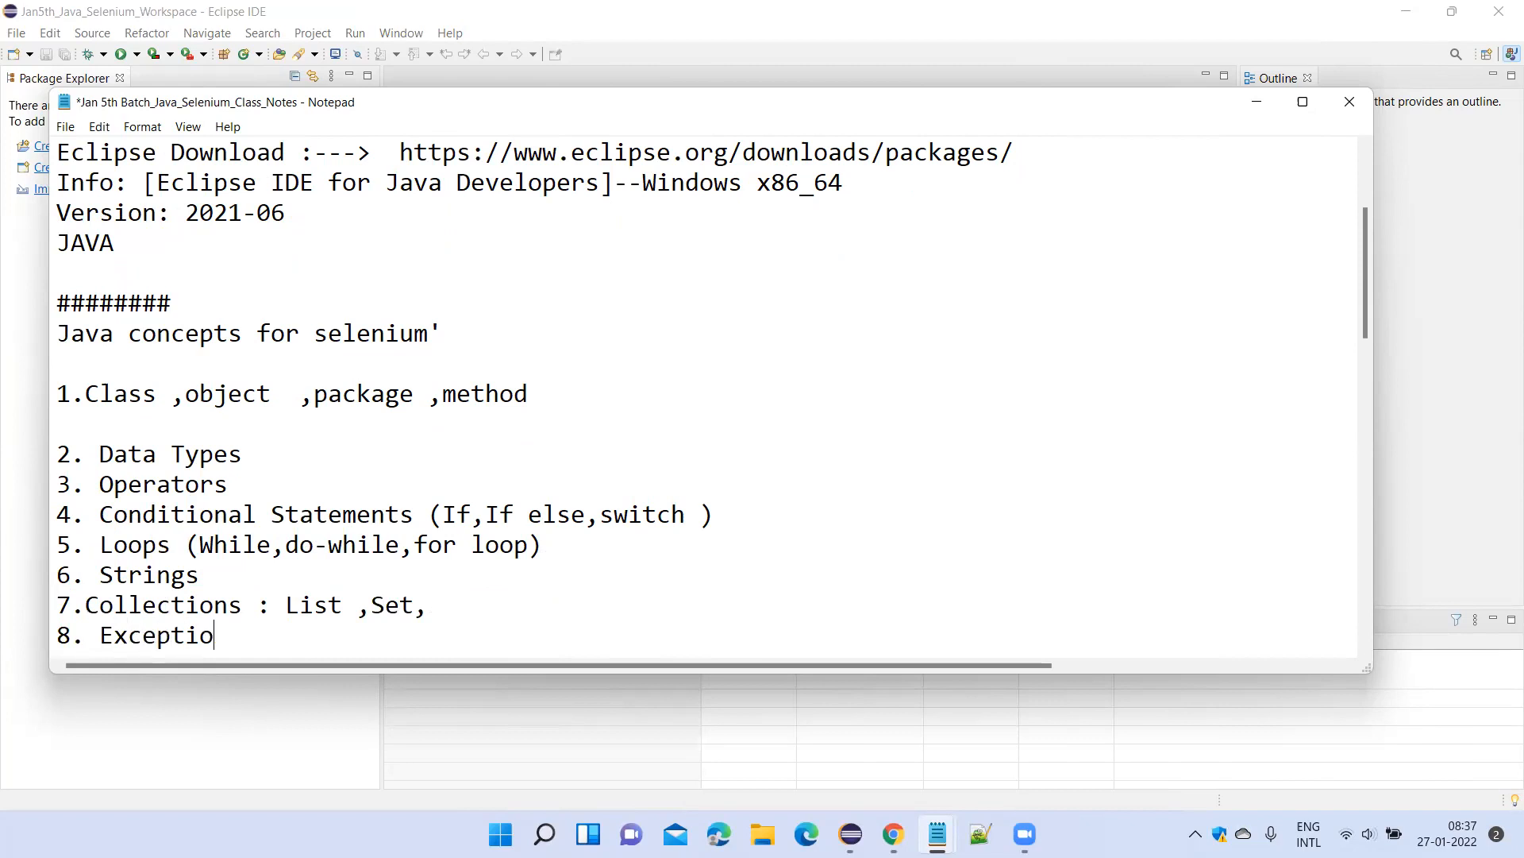
{"action": "type", "text": "ns"}
{"action": "key", "text": "Return"}
{"action": "type", "text": "9. "}
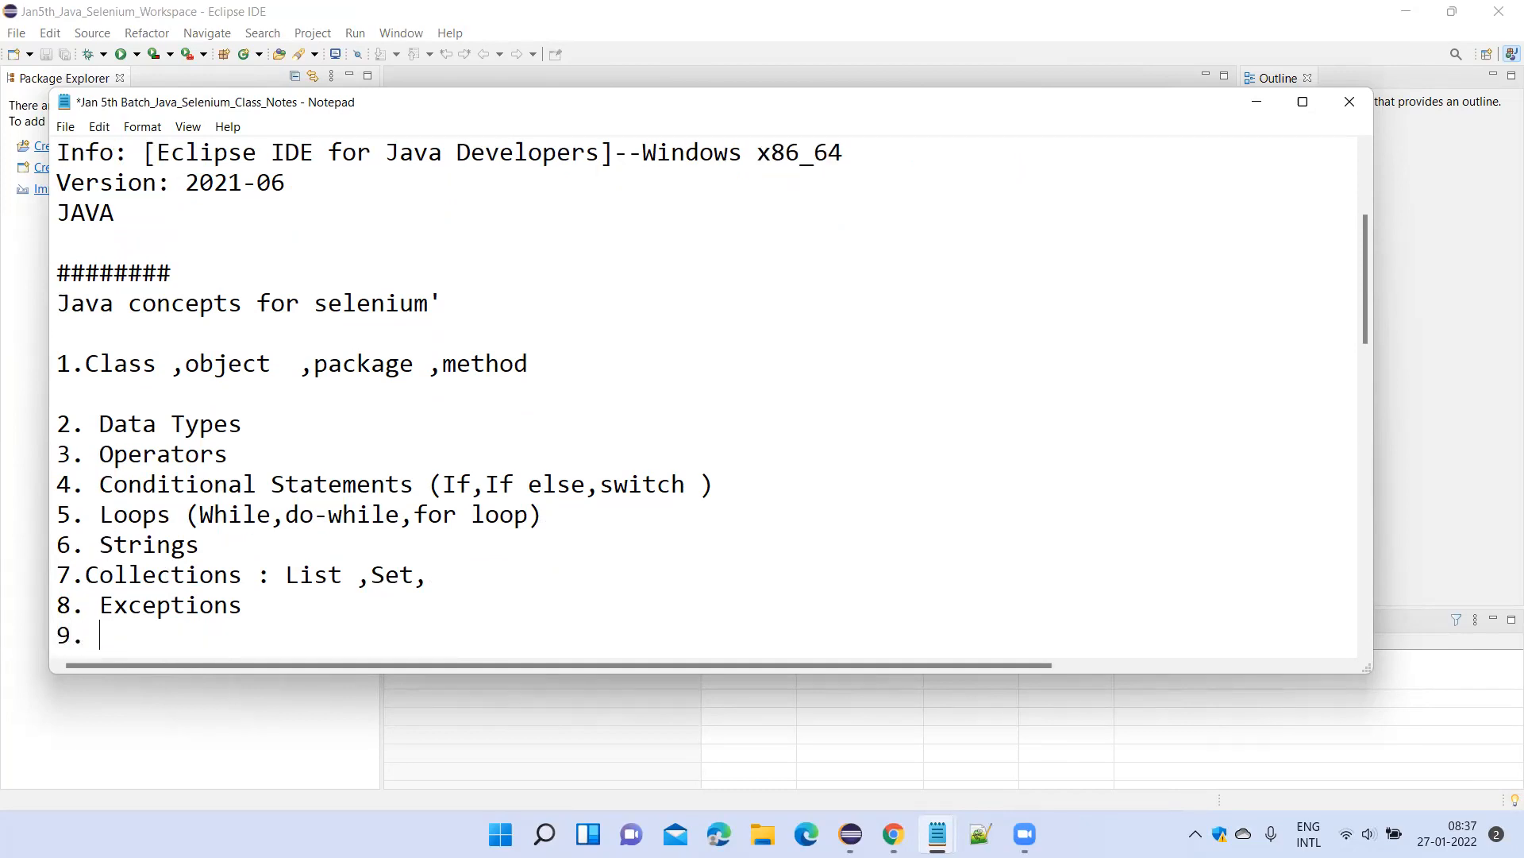
{"action": "type", "text": "Arrays"}
{"action": "left_click", "coordinate": [84, 575]}
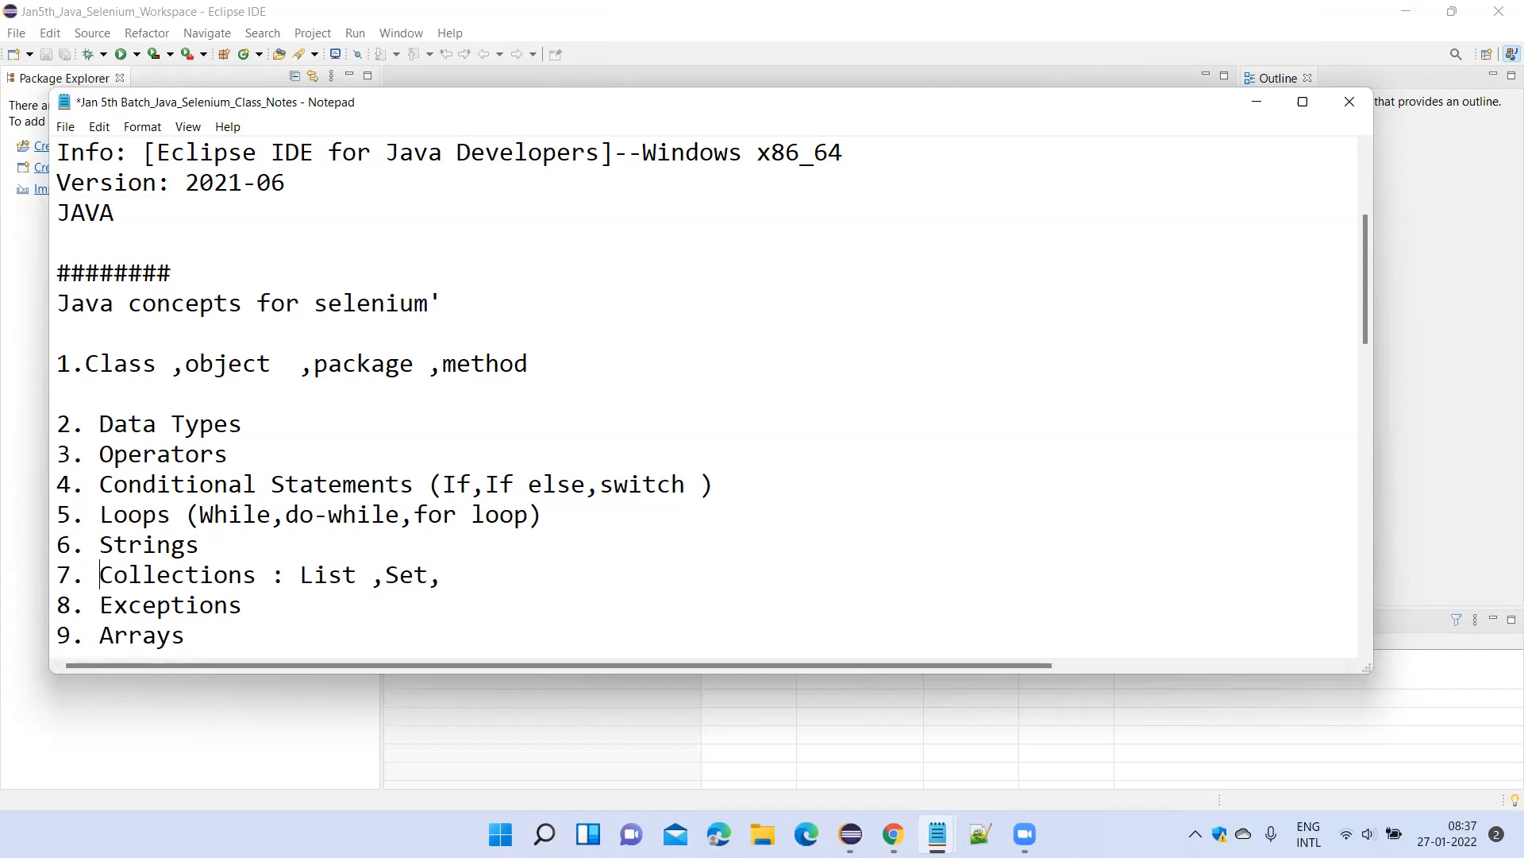
Start a tenth topic below Arrays with the text "10 .oops (Method".
{"action": "scroll", "coordinate": [329, 568], "scroll_direction": "down", "scroll_amount": 2}
{"action": "scroll", "coordinate": [327, 566], "scroll_direction": "up", "scroll_amount": 4}
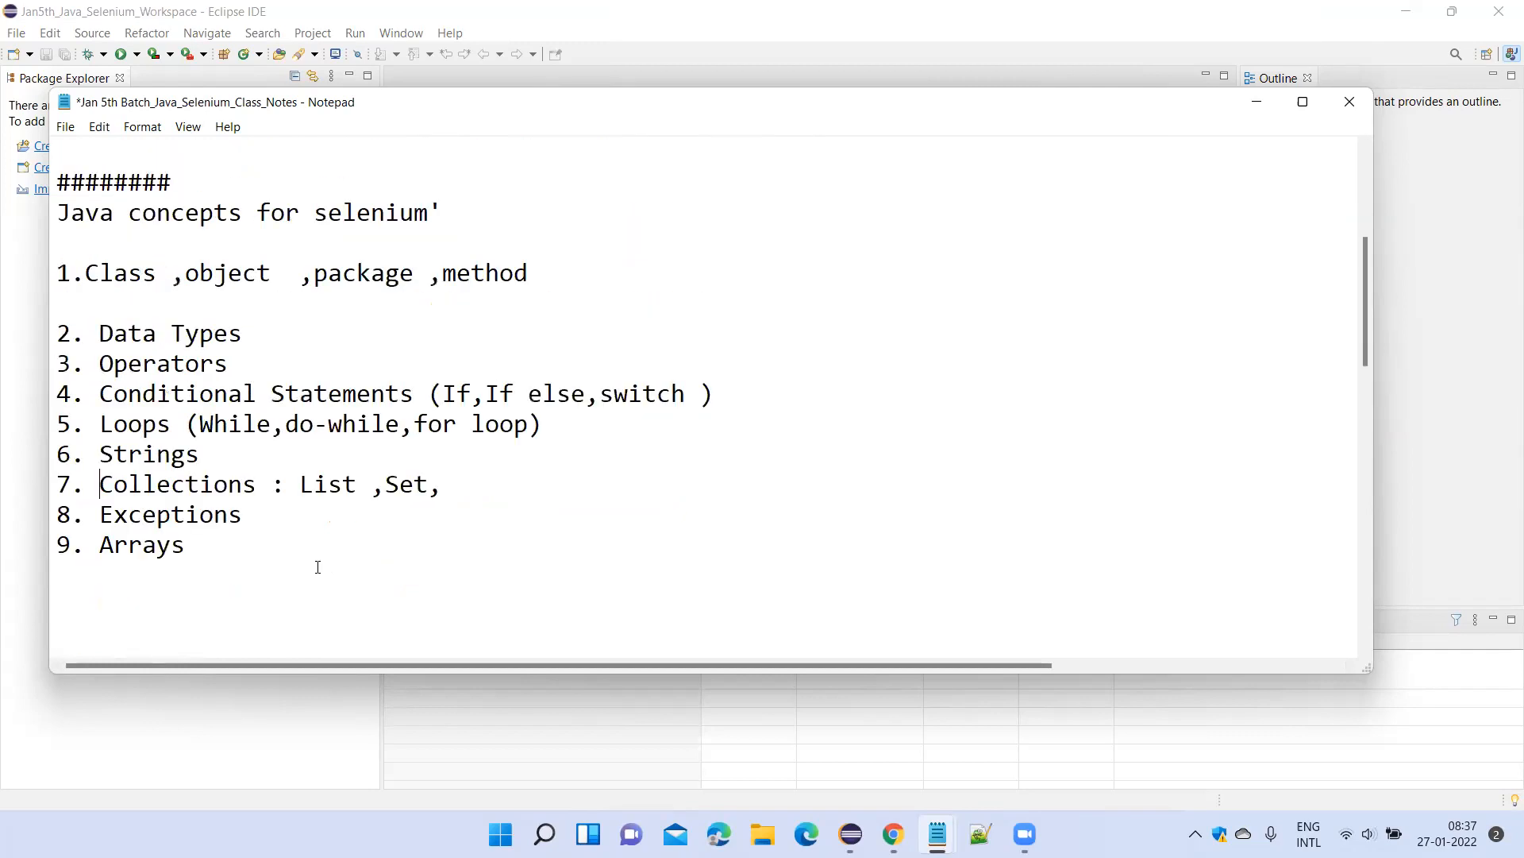
{"action": "scroll", "coordinate": [321, 566], "scroll_direction": "down", "scroll_amount": 4}
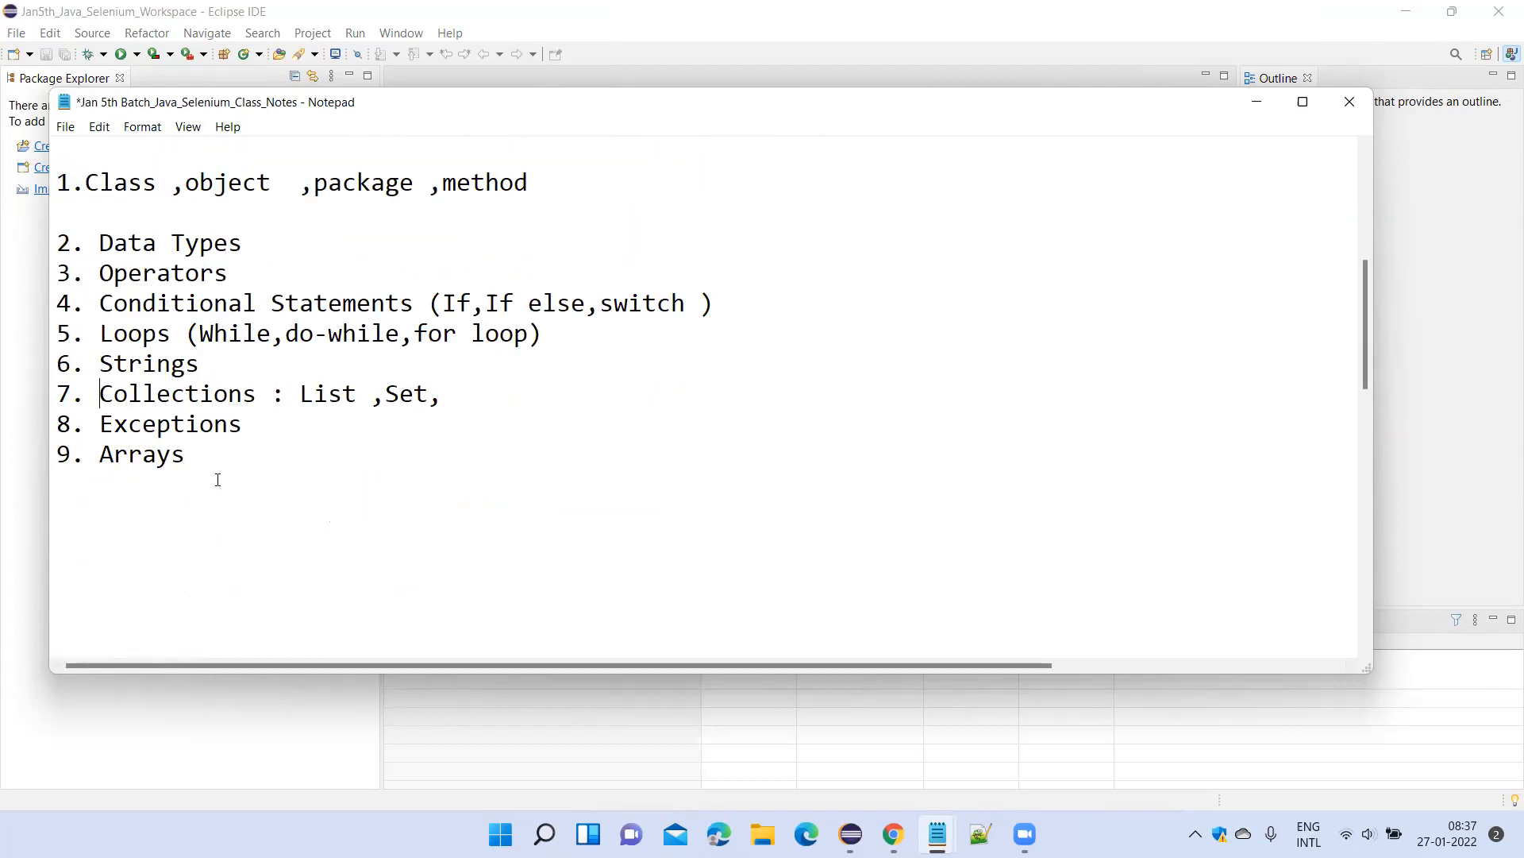
{"action": "key", "text": "Return"}
{"action": "type", "text": "10 .OO"}
{"action": "key", "text": "BackSpace"}
{"action": "type", "text": "o"}
{"action": "key", "text": "BackSpace"}
{"action": "key", "text": "BackSpace"}
{"action": "type", "text": "oops (Method"}
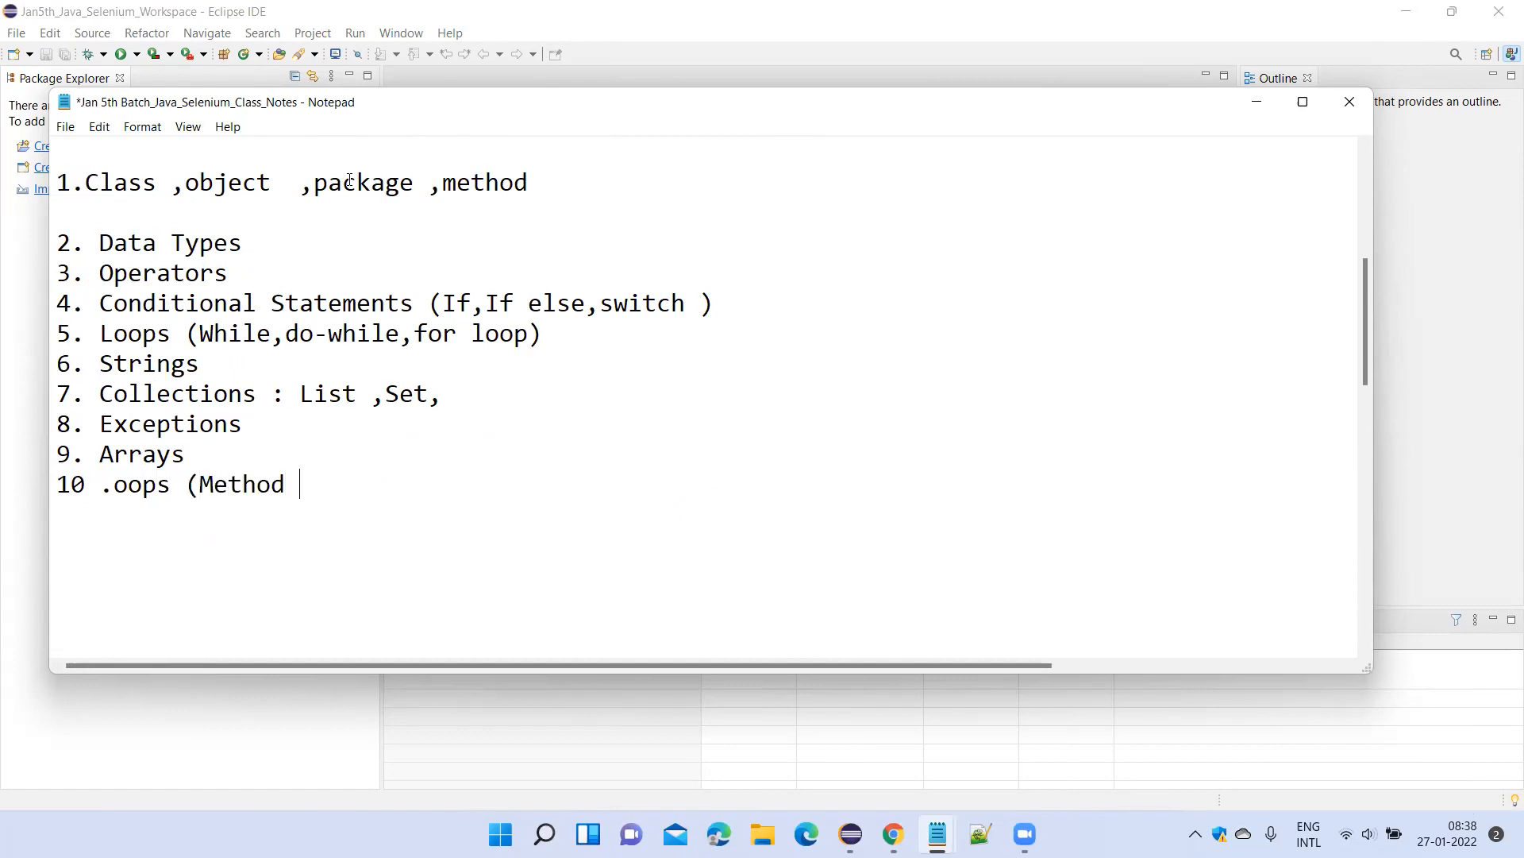
Continue the oops topic with "Over loading ,Method overriding".
{"action": "left_click_drag", "start_coordinate": [86, 182], "coordinate": [257, 184]}
{"action": "left_click", "coordinate": [182, 486]}
{"action": "left_click", "coordinate": [305, 474]}
{"action": "key", "text": "BackSpace"}
{"action": "type", "text": "Over loading ,Method overriding "}
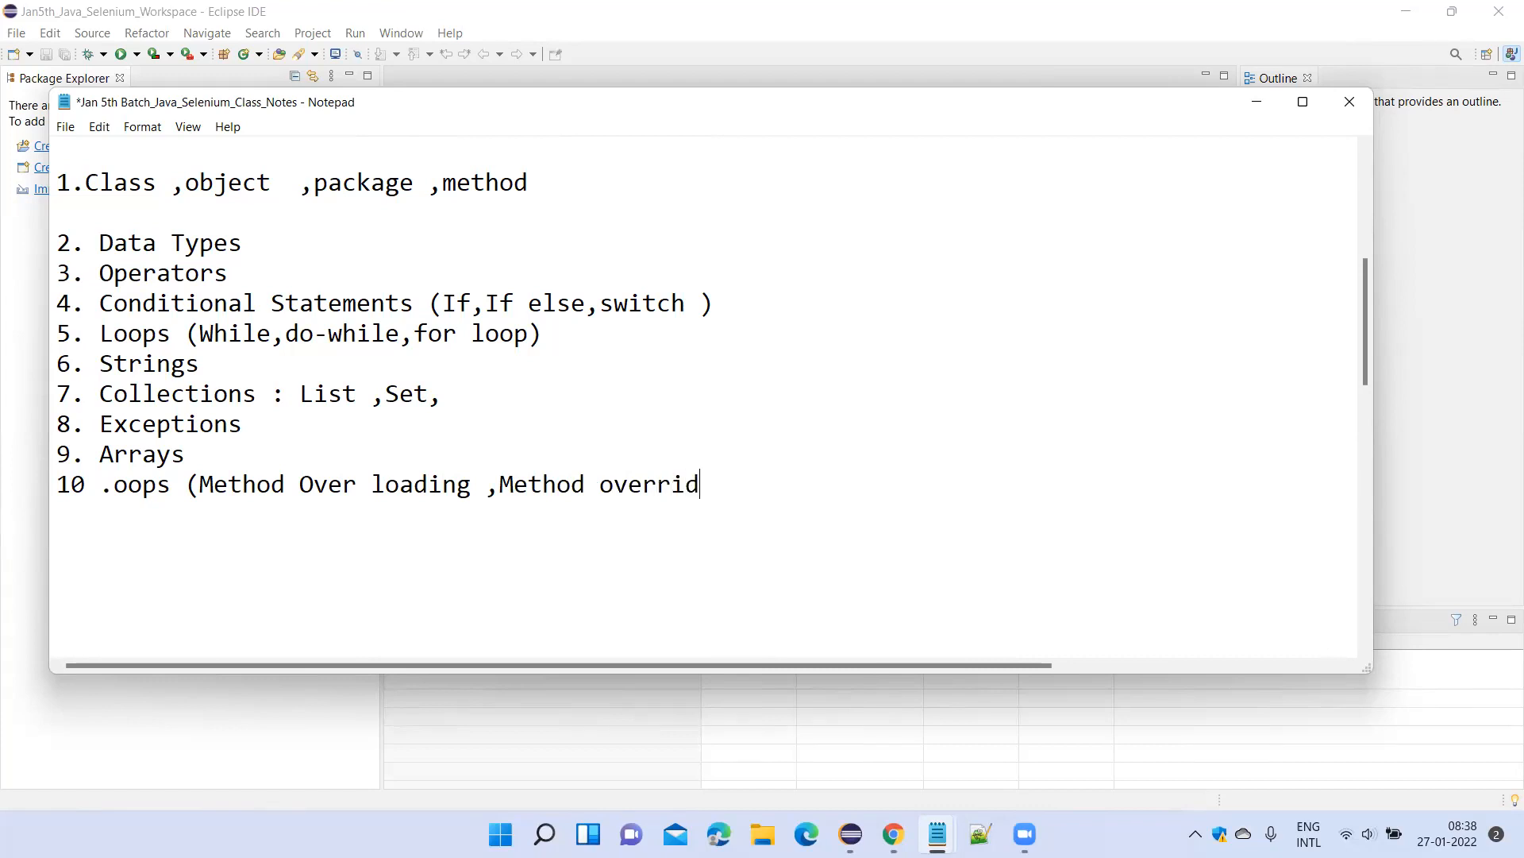
{"action": "type", "text": ",im"}
Finish the oops topic with ",inheritence ,Polymorphism)".
{"action": "key", "text": "BackSpace"}
{"action": "type", "text": "nher"}
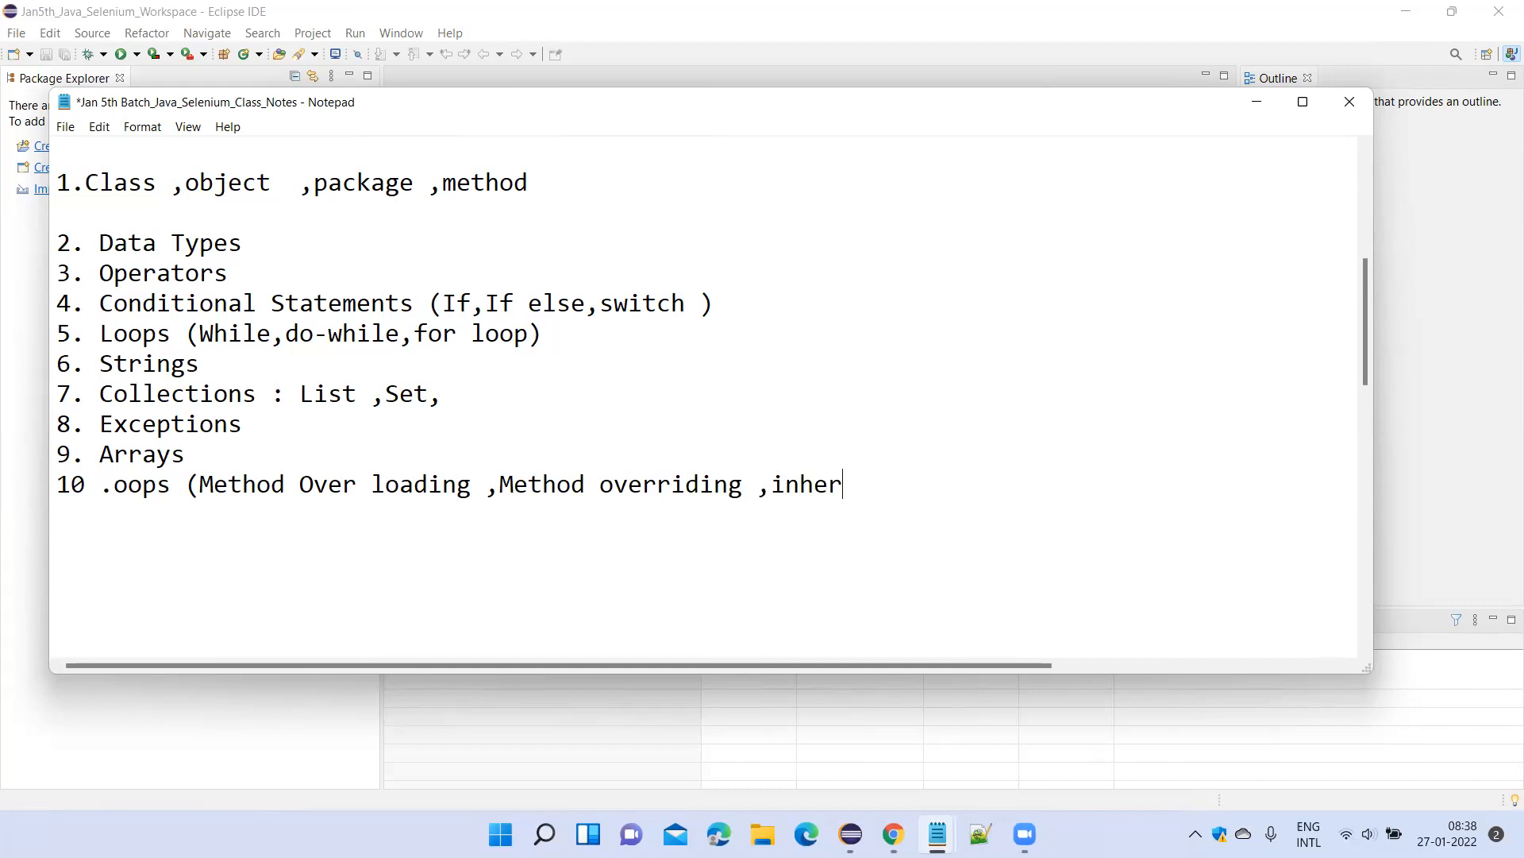
{"action": "type", "text": "itence ,Pol"}
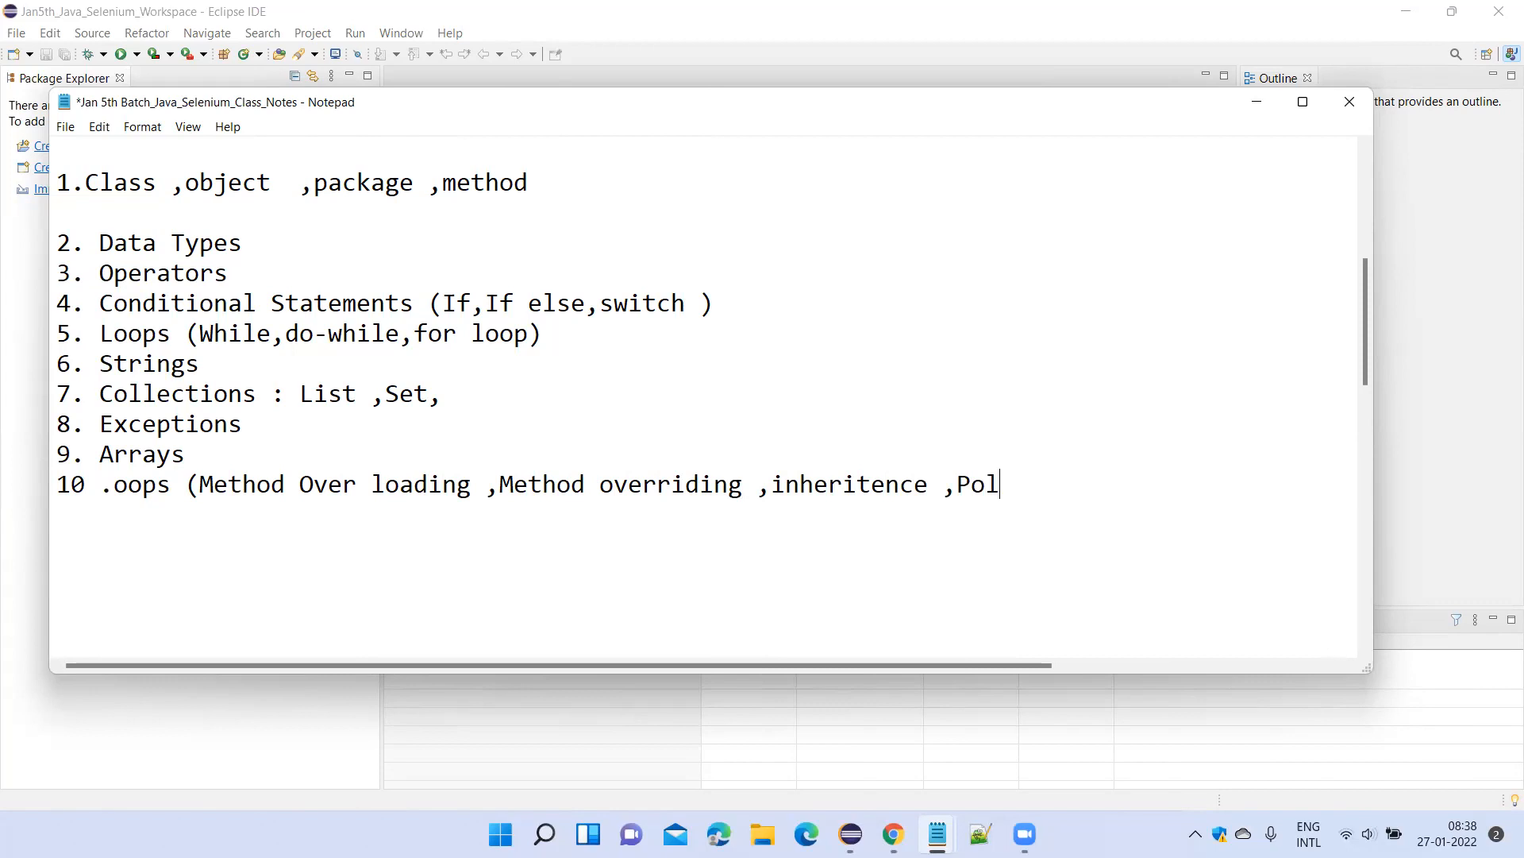
{"action": "type", "text": "ymorphism)"}
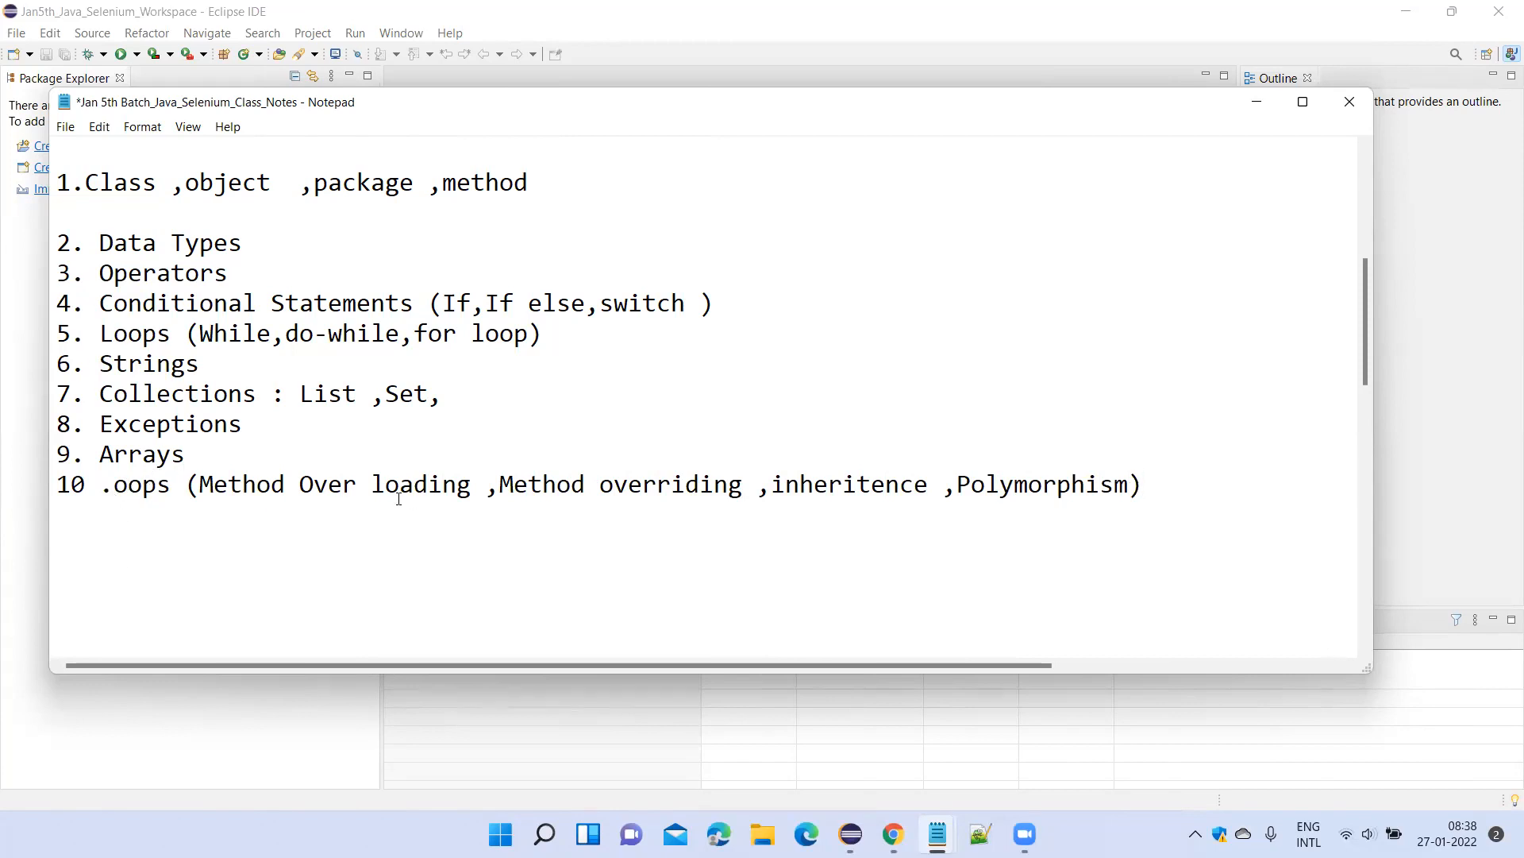
Remove the dot before "oops" in item 10 and the blank line between items 1 and 2.
{"action": "key", "text": "BackSpace"}
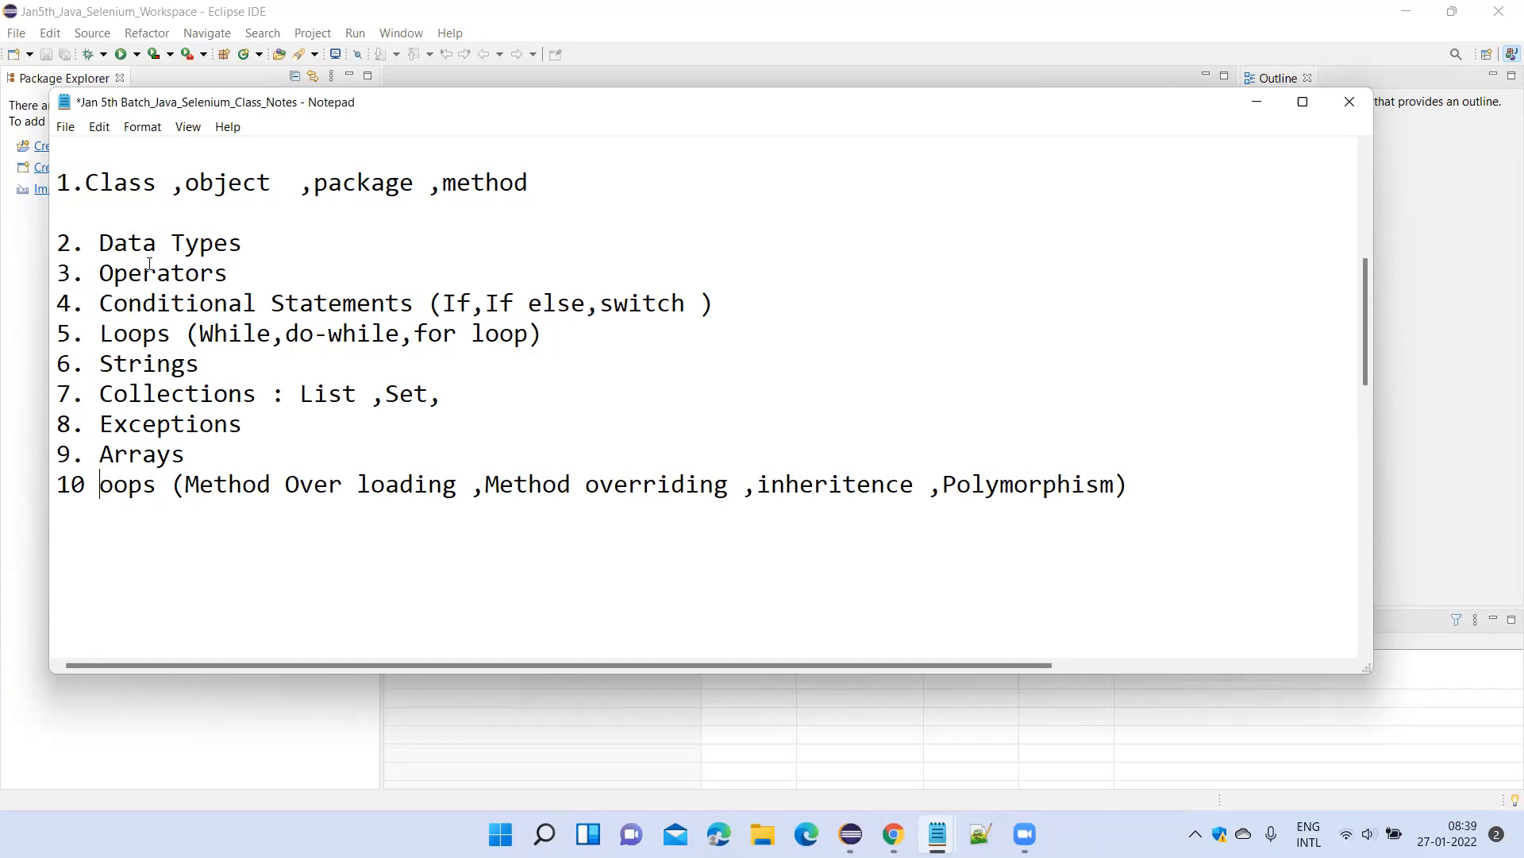
{"action": "left_click", "coordinate": [81, 223]}
{"action": "left_click_drag", "start_coordinate": [1182, 487], "coordinate": [50, 178]}
{"action": "left_click", "coordinate": [105, 205]}
{"action": "key", "text": "Delete"}
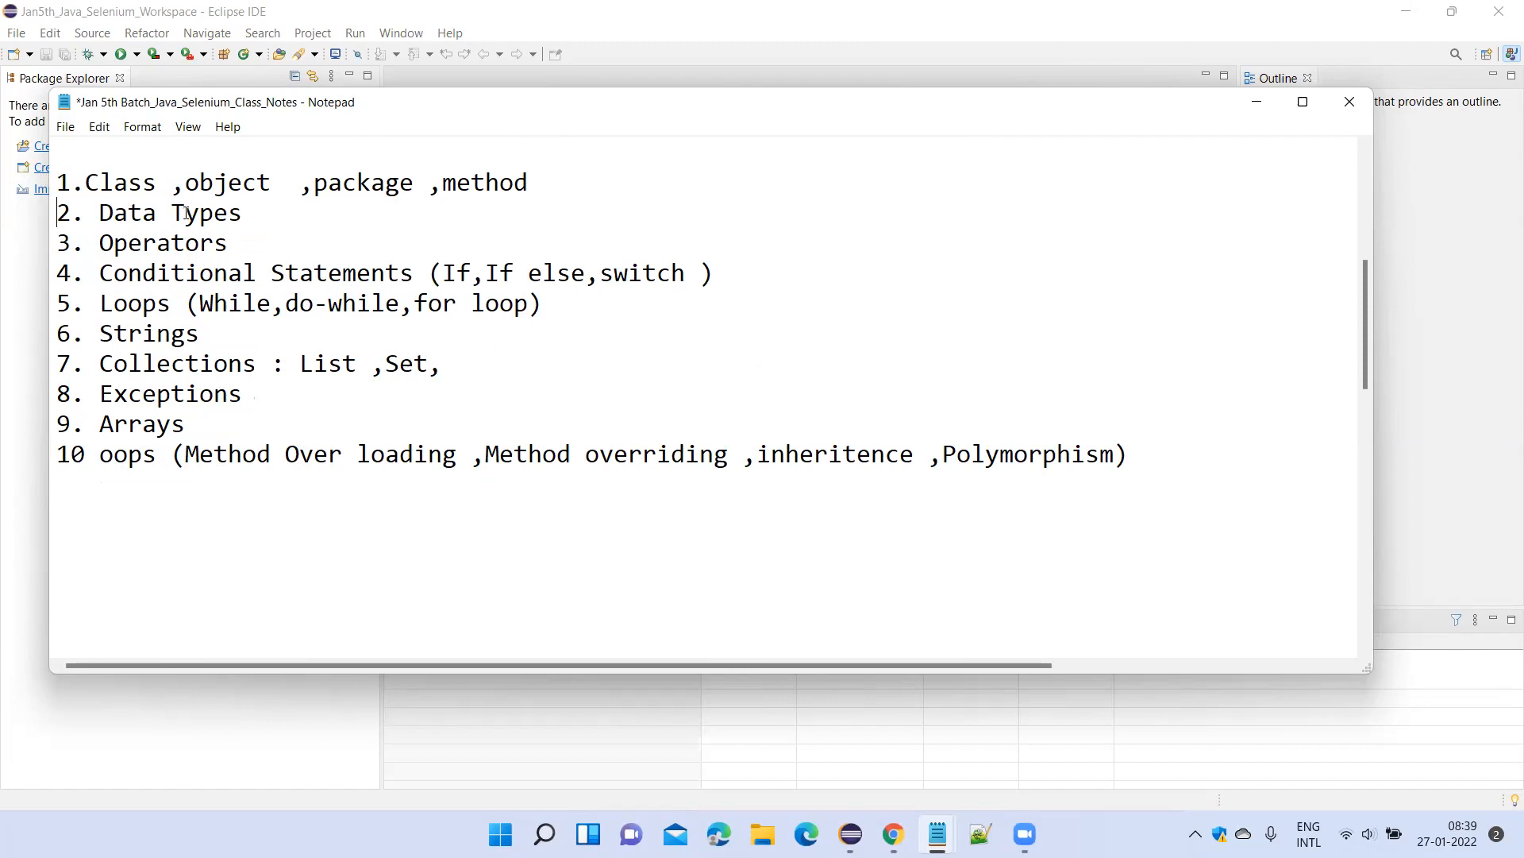
Review topics 2 to 7 of the Java concepts list, from data types through loops and strings to collections.
{"action": "left_click_drag", "start_coordinate": [227, 213], "coordinate": [59, 215]}
{"action": "left_click_drag", "start_coordinate": [200, 239], "coordinate": [171, 233]}
{"action": "left_click", "coordinate": [465, 272]}
{"action": "double_click", "coordinate": [241, 308]}
{"action": "left_click", "coordinate": [324, 318]}
{"action": "double_click", "coordinate": [325, 308]}
{"action": "left_click", "coordinate": [521, 309]}
{"action": "double_click", "coordinate": [516, 308]}
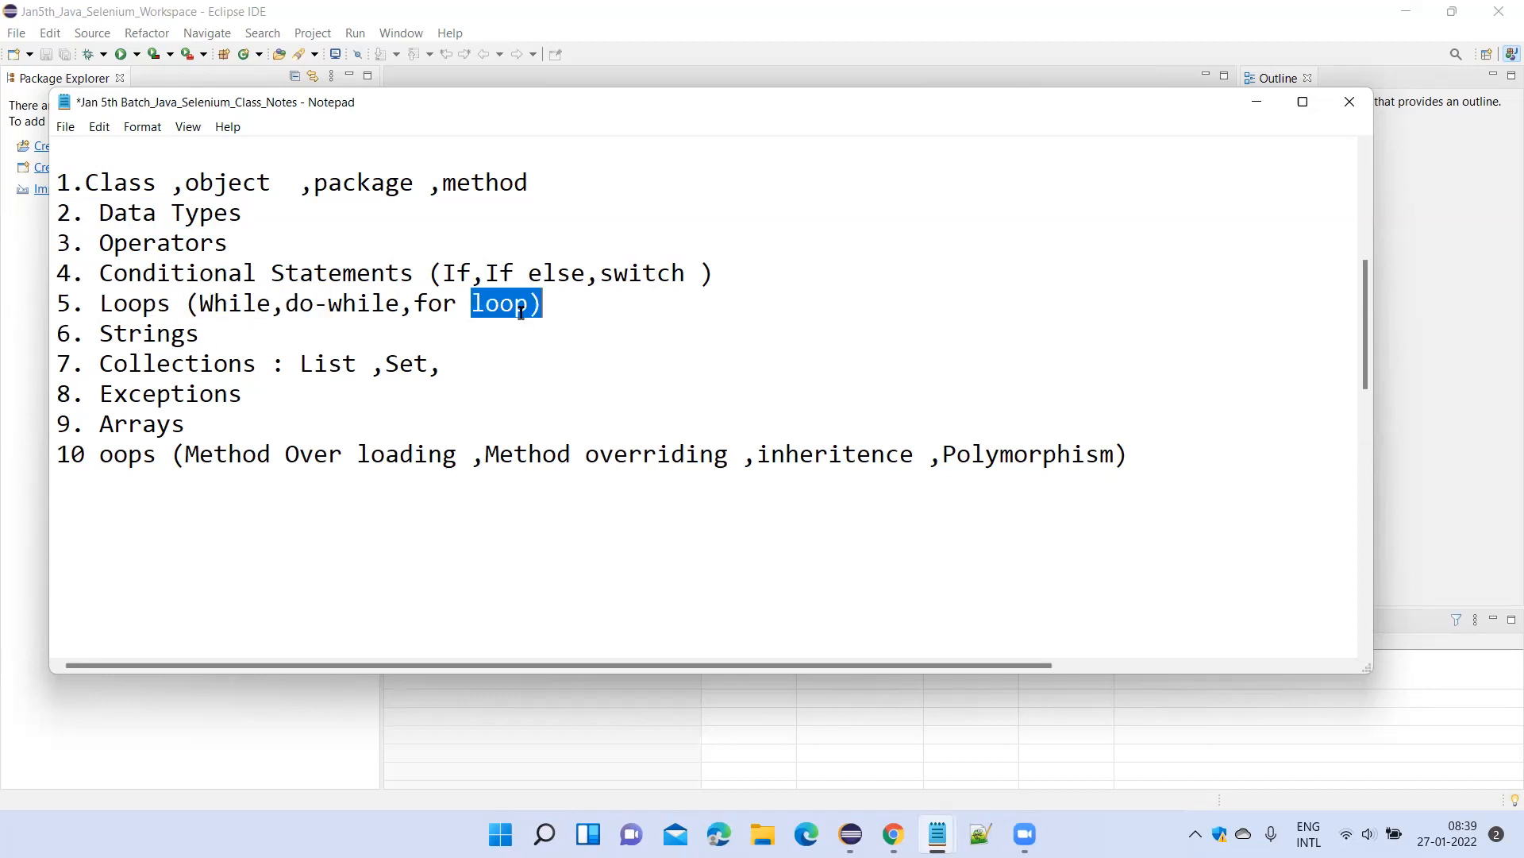
{"action": "left_click", "coordinate": [208, 335]}
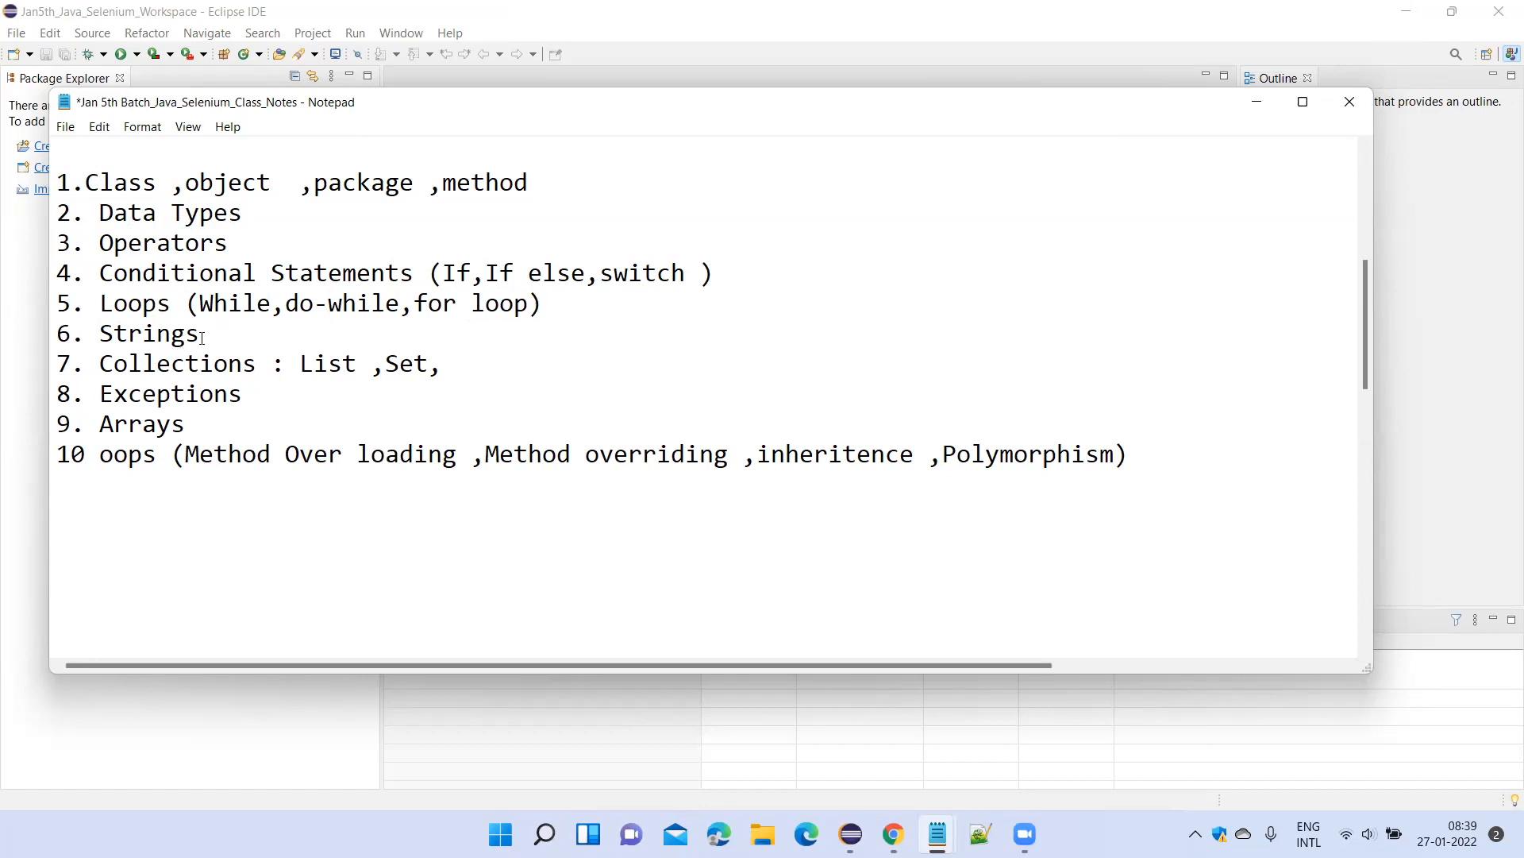
{"action": "left_click", "coordinate": [95, 337], "text": "shift"}
{"action": "left_click", "coordinate": [208, 335]}
{"action": "left_click_drag", "start_coordinate": [204, 335], "coordinate": [104, 333]}
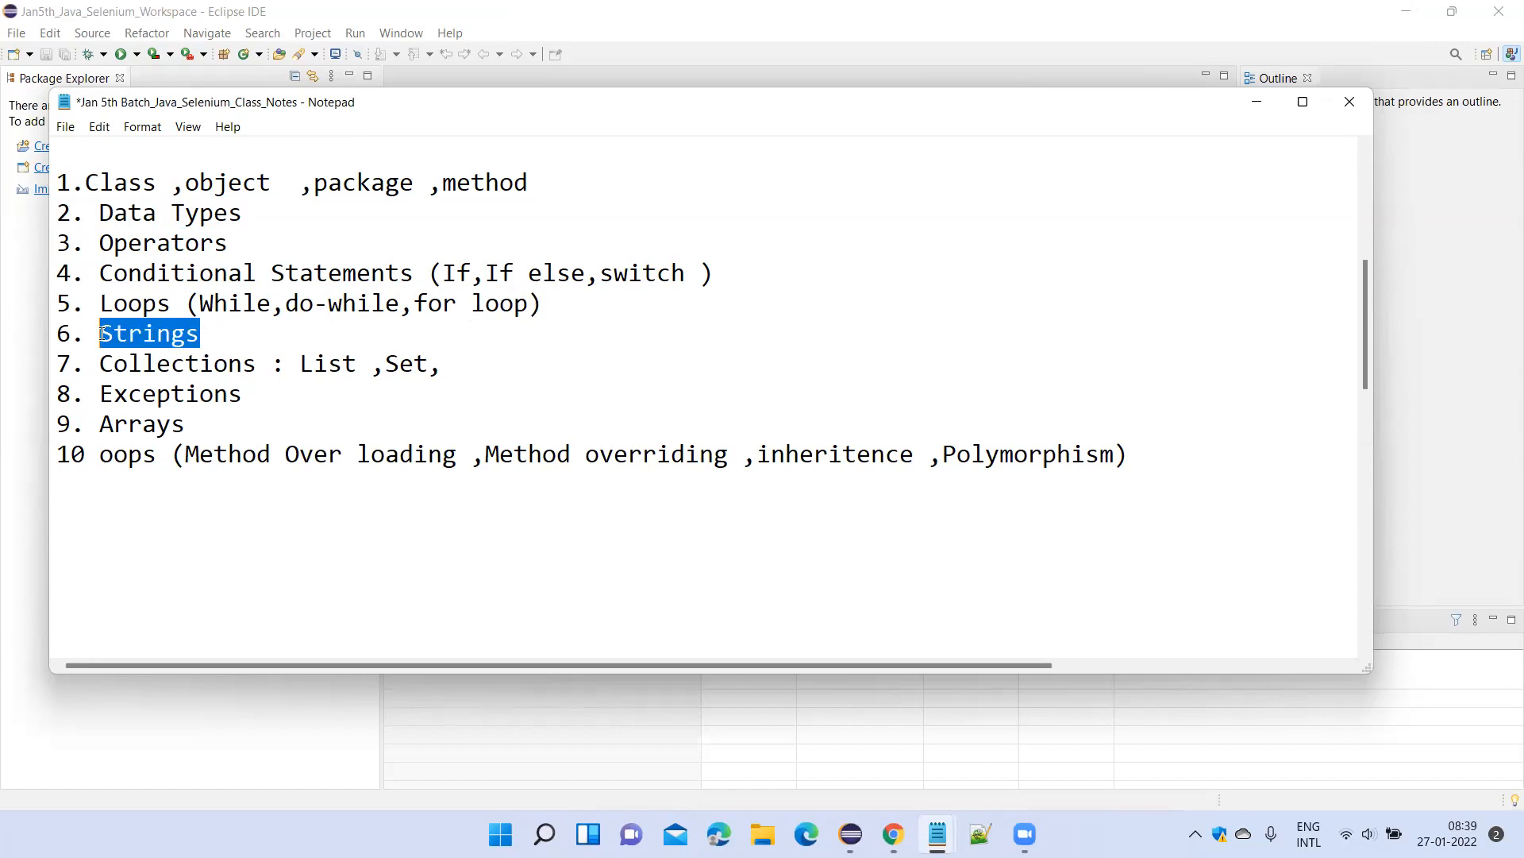
{"action": "left_click", "coordinate": [196, 366]}
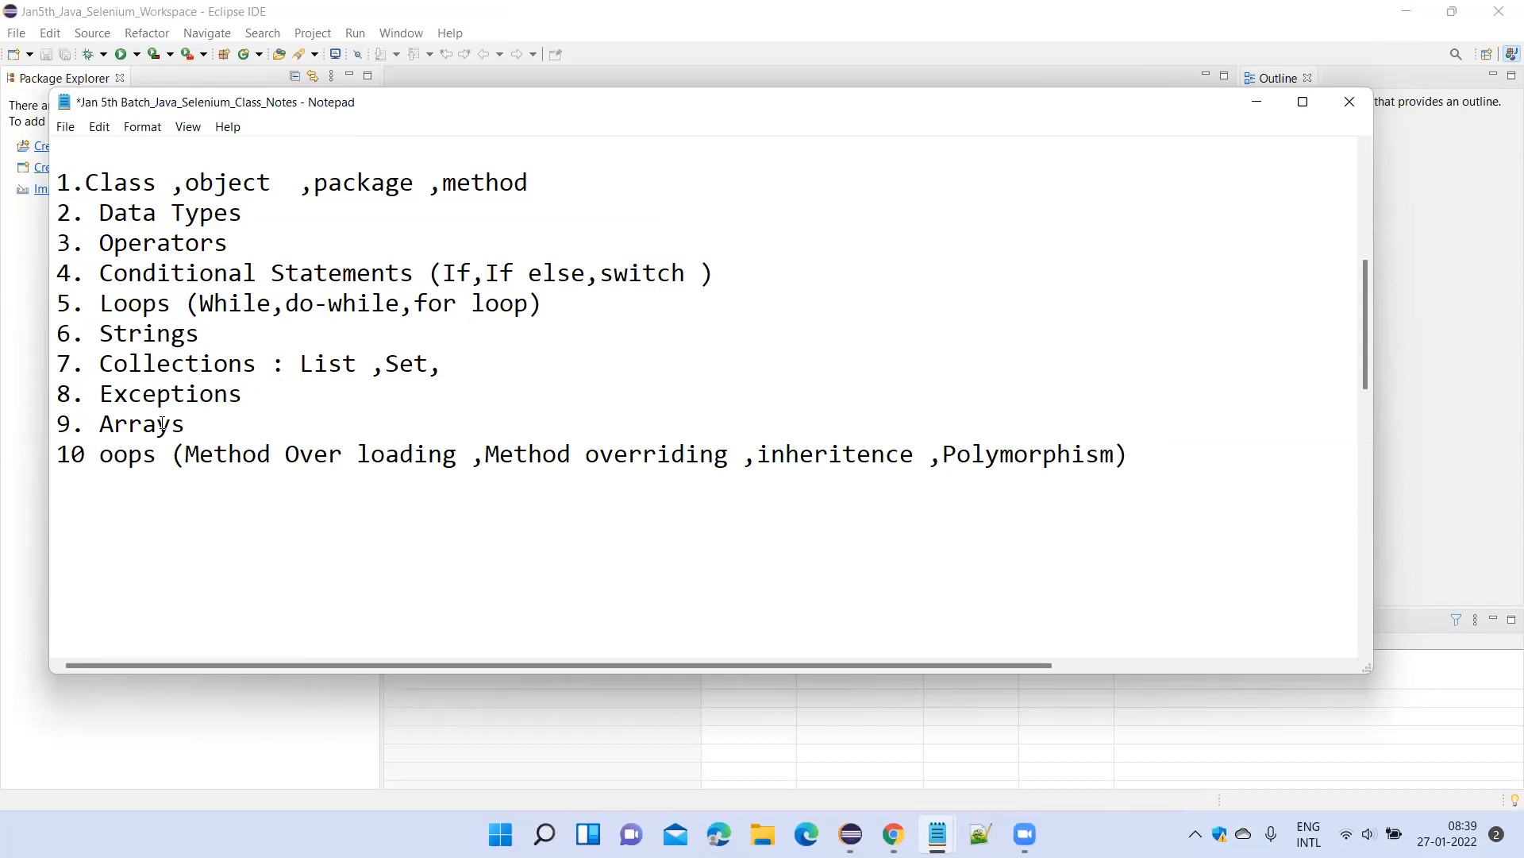
Examine the Java concepts list as two groups, topics 1 to 5 and topics 6 to 10.
{"action": "left_click_drag", "start_coordinate": [1161, 467], "coordinate": [214, 365]}
{"action": "left_click", "coordinate": [731, 336]}
{"action": "left_click_drag", "start_coordinate": [571, 302], "coordinate": [6, 213]}
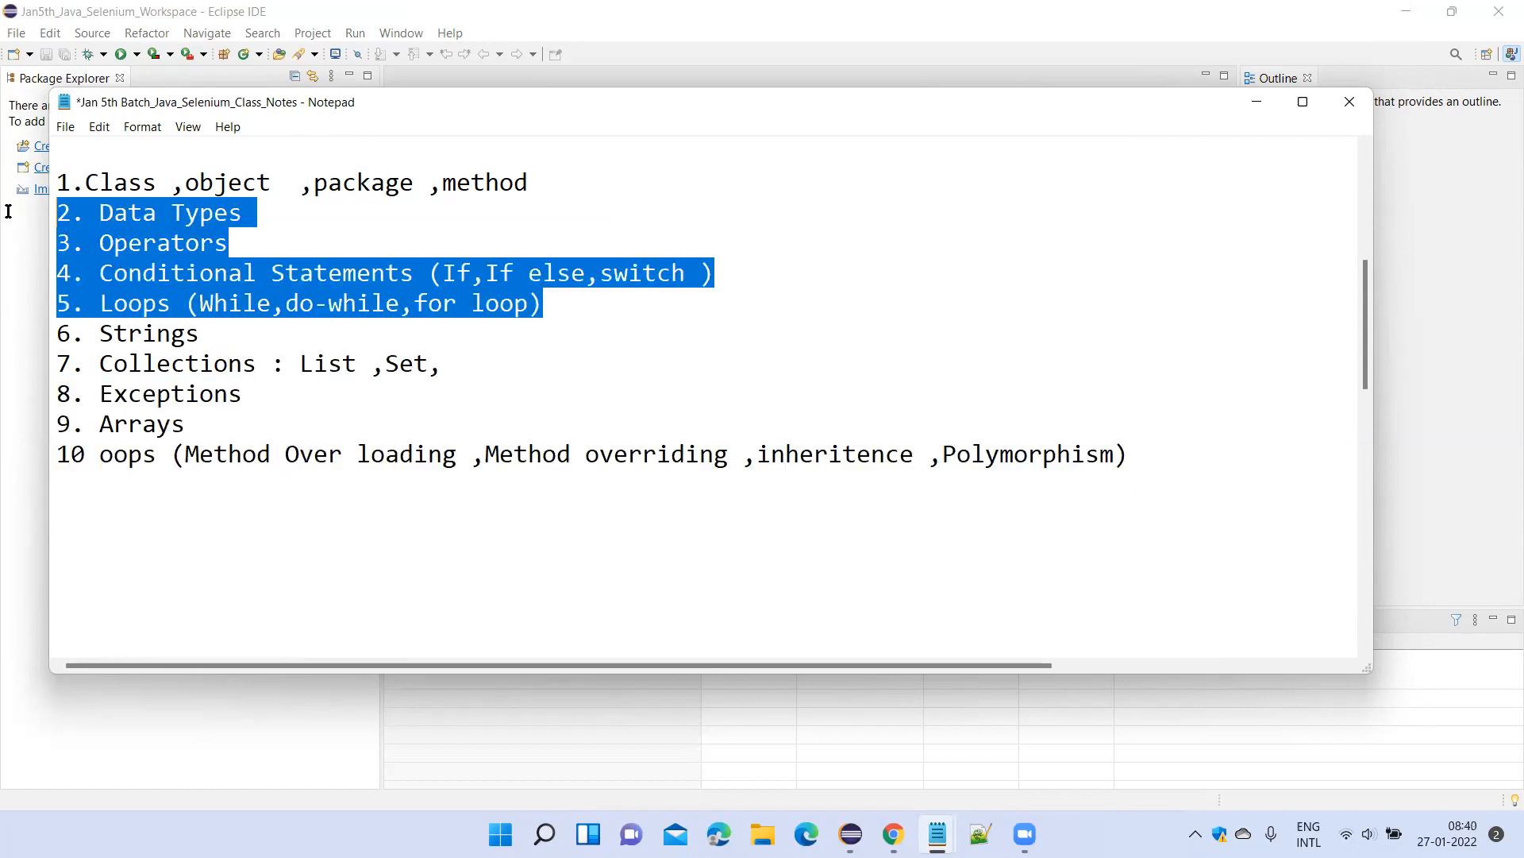
{"action": "left_click", "coordinate": [274, 200]}
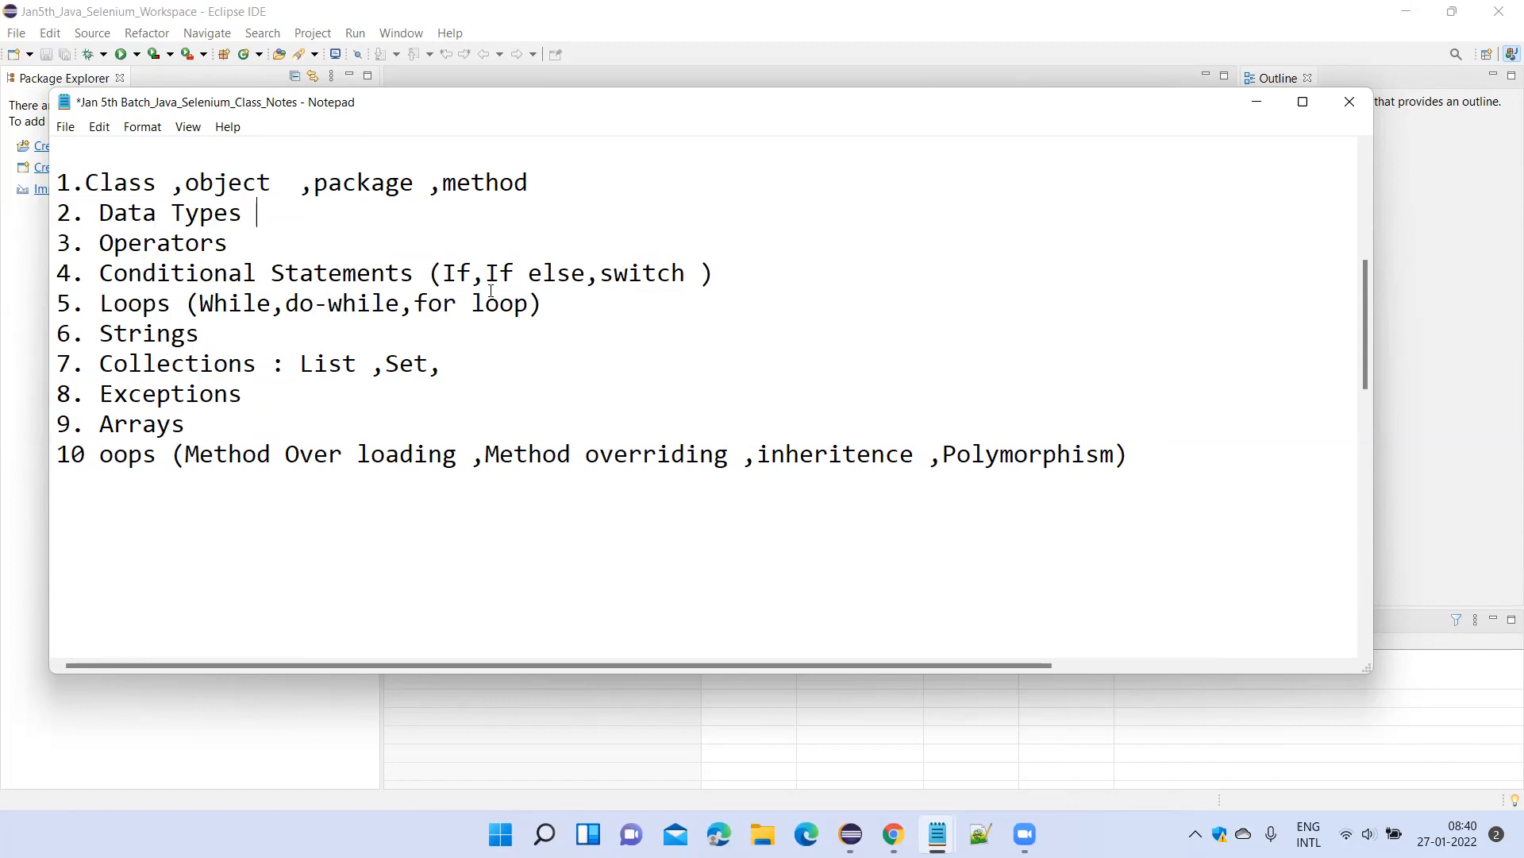
{"action": "left_click_drag", "start_coordinate": [556, 305], "coordinate": [44, 183]}
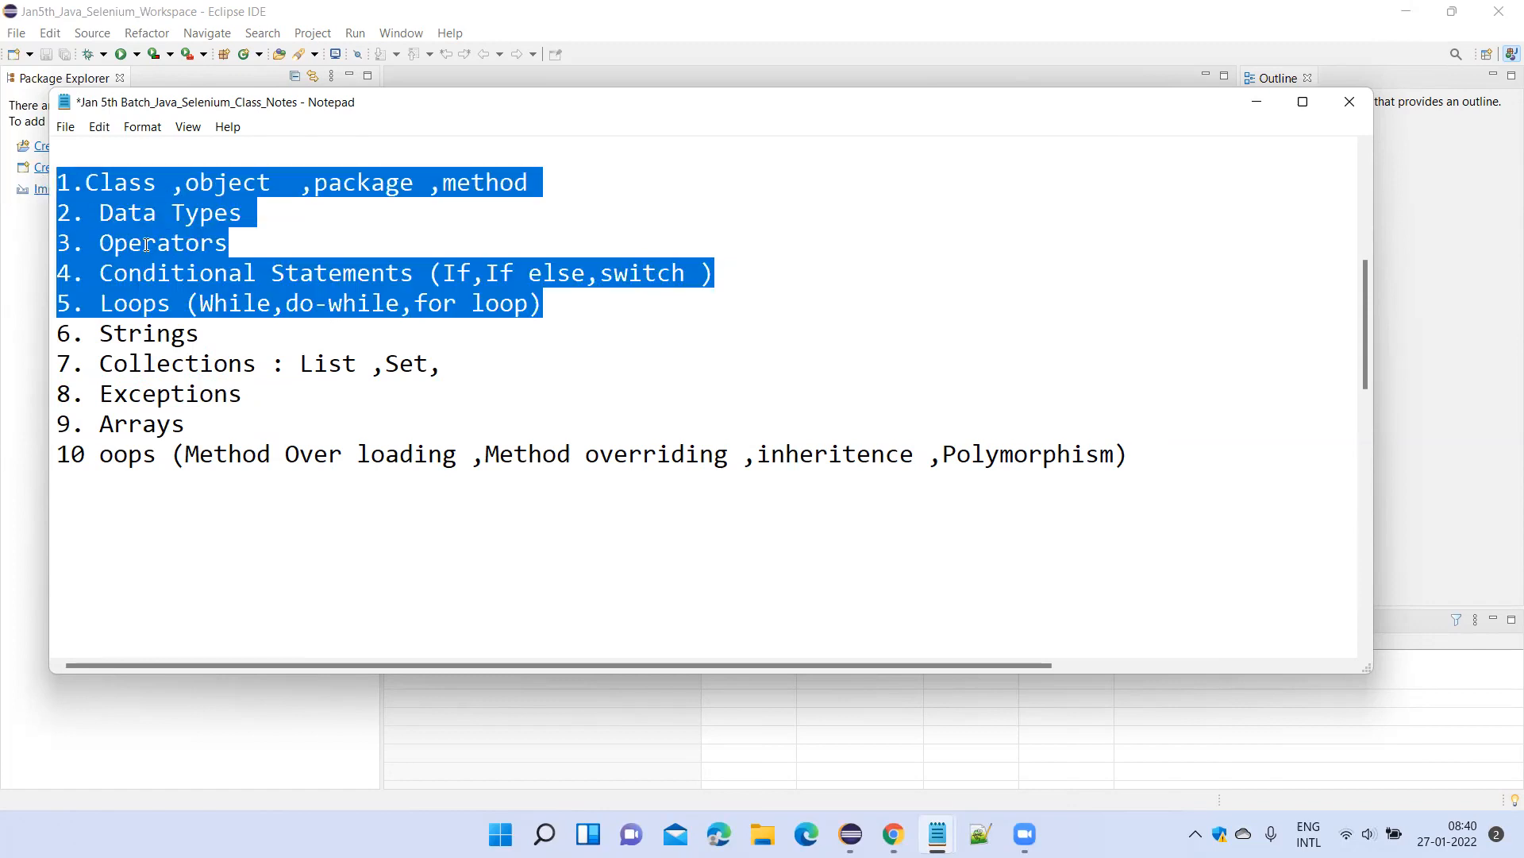
{"action": "left_click", "coordinate": [185, 364]}
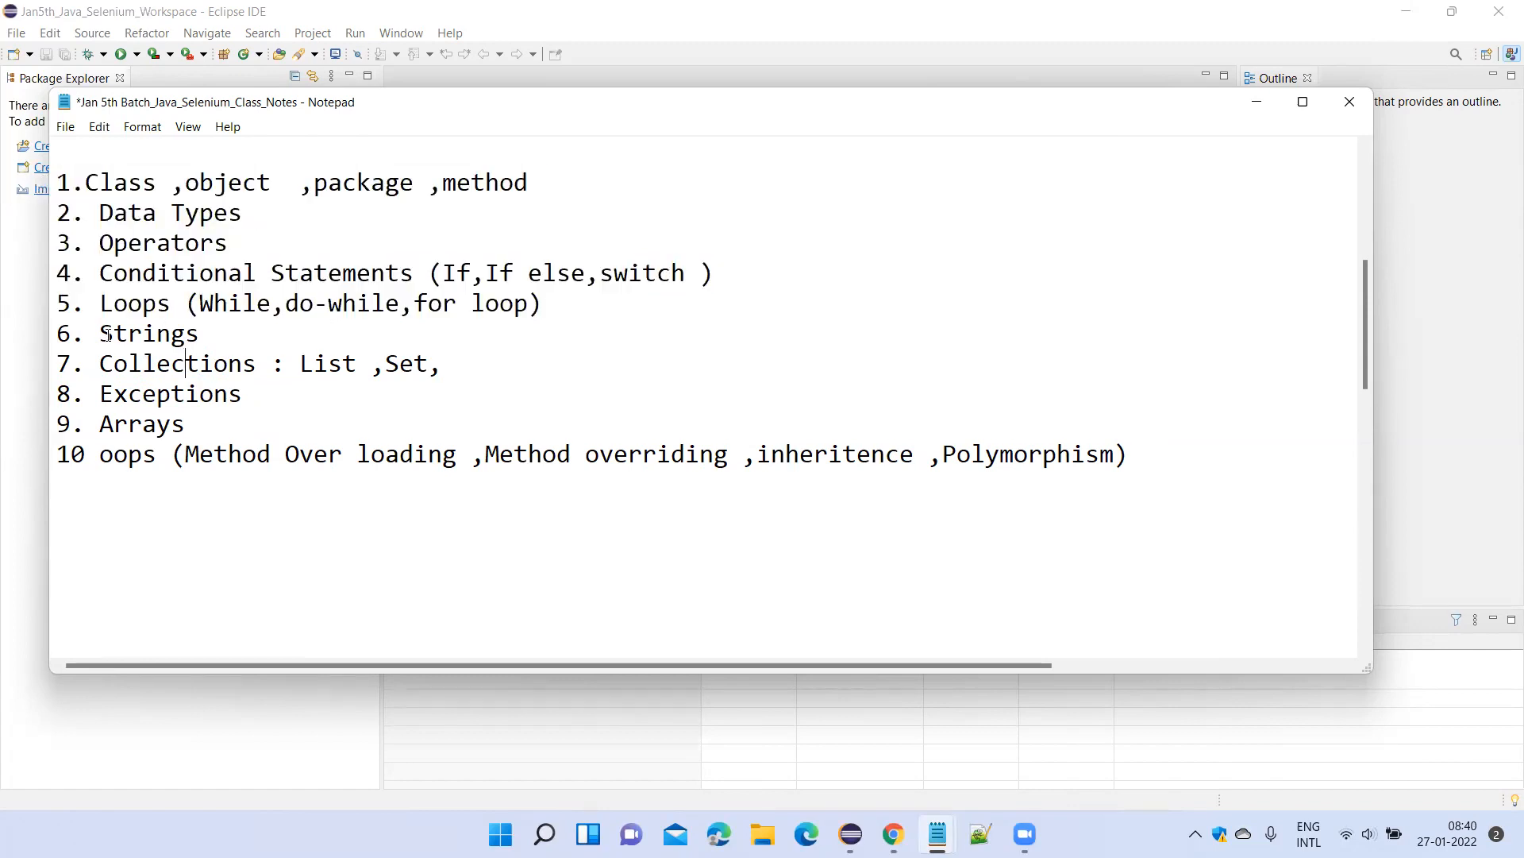
{"action": "left_click_drag", "start_coordinate": [99, 334], "coordinate": [198, 427]}
{"action": "left_click_drag", "start_coordinate": [201, 435], "coordinate": [707, 475]}
{"action": "left_click_drag", "start_coordinate": [1118, 459], "coordinate": [1142, 454]}
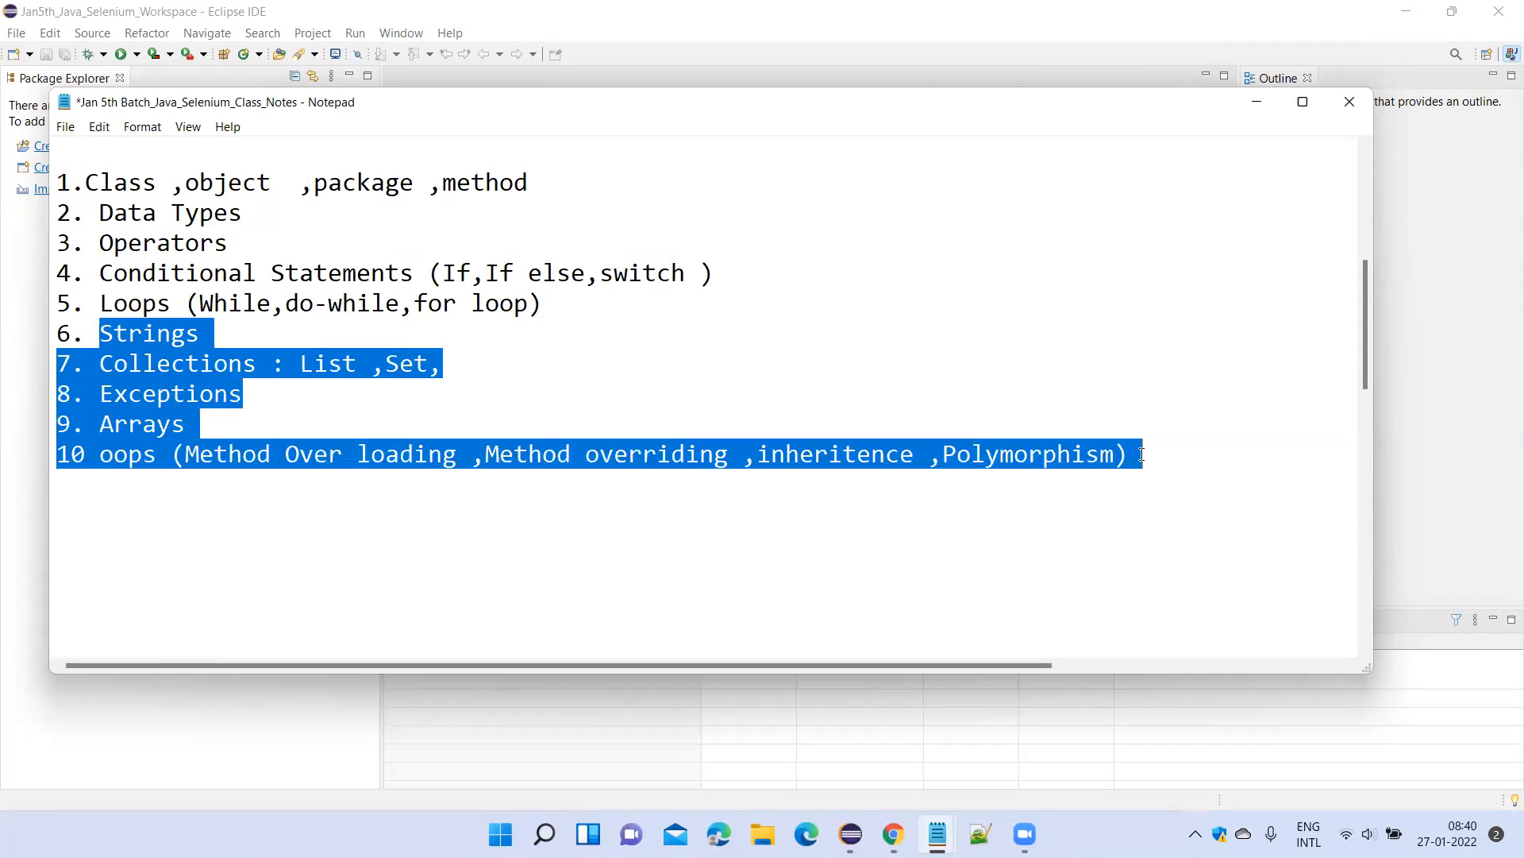
{"action": "left_click", "coordinate": [205, 366]}
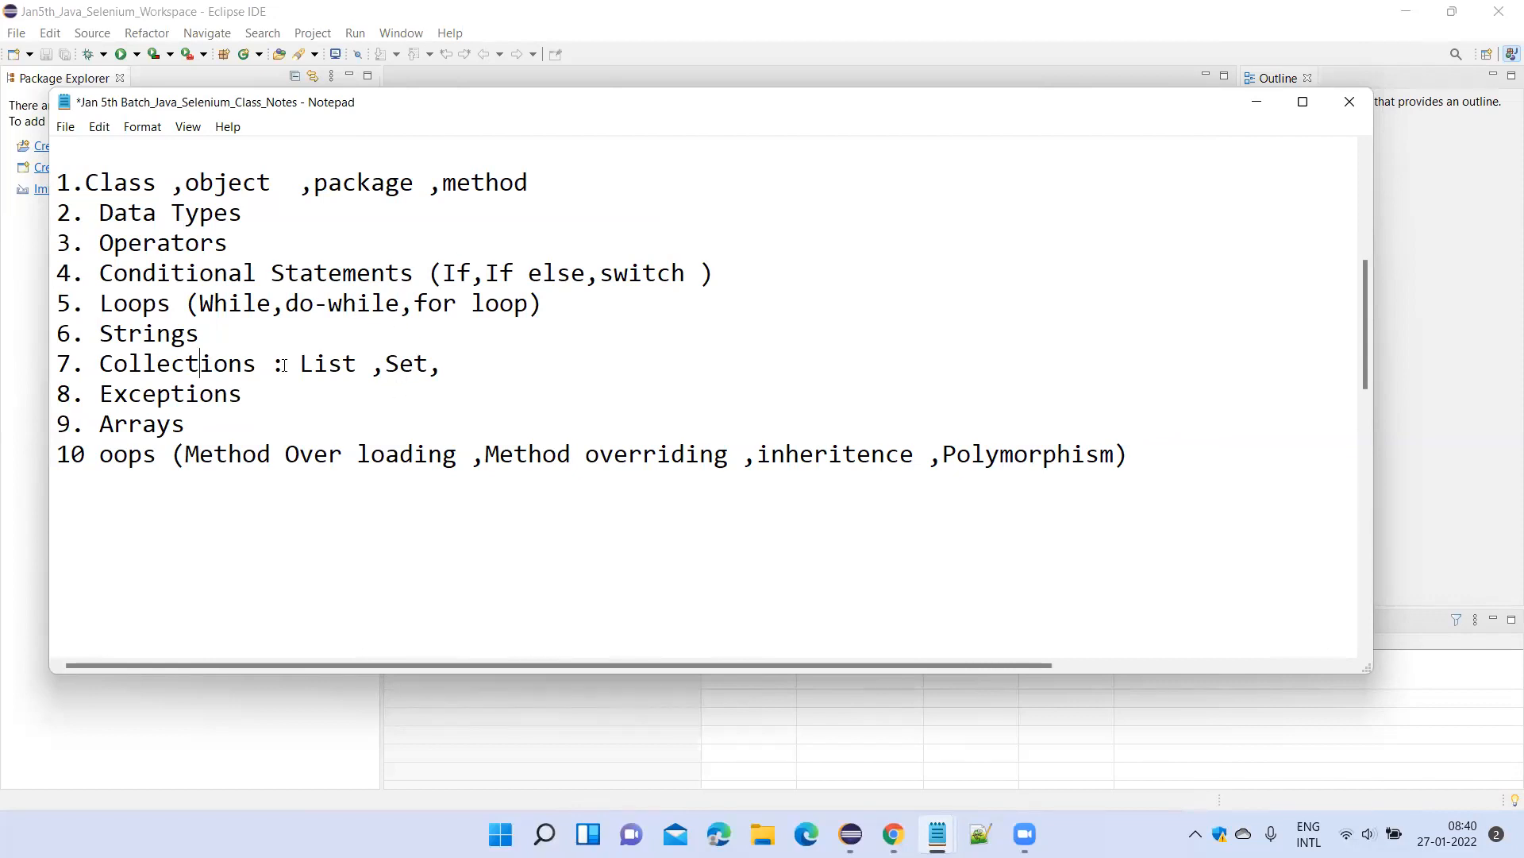
{"action": "left_click", "coordinate": [179, 317]}
{"action": "left_click", "coordinate": [198, 335]}
{"action": "left_click", "coordinate": [1461, 830]}
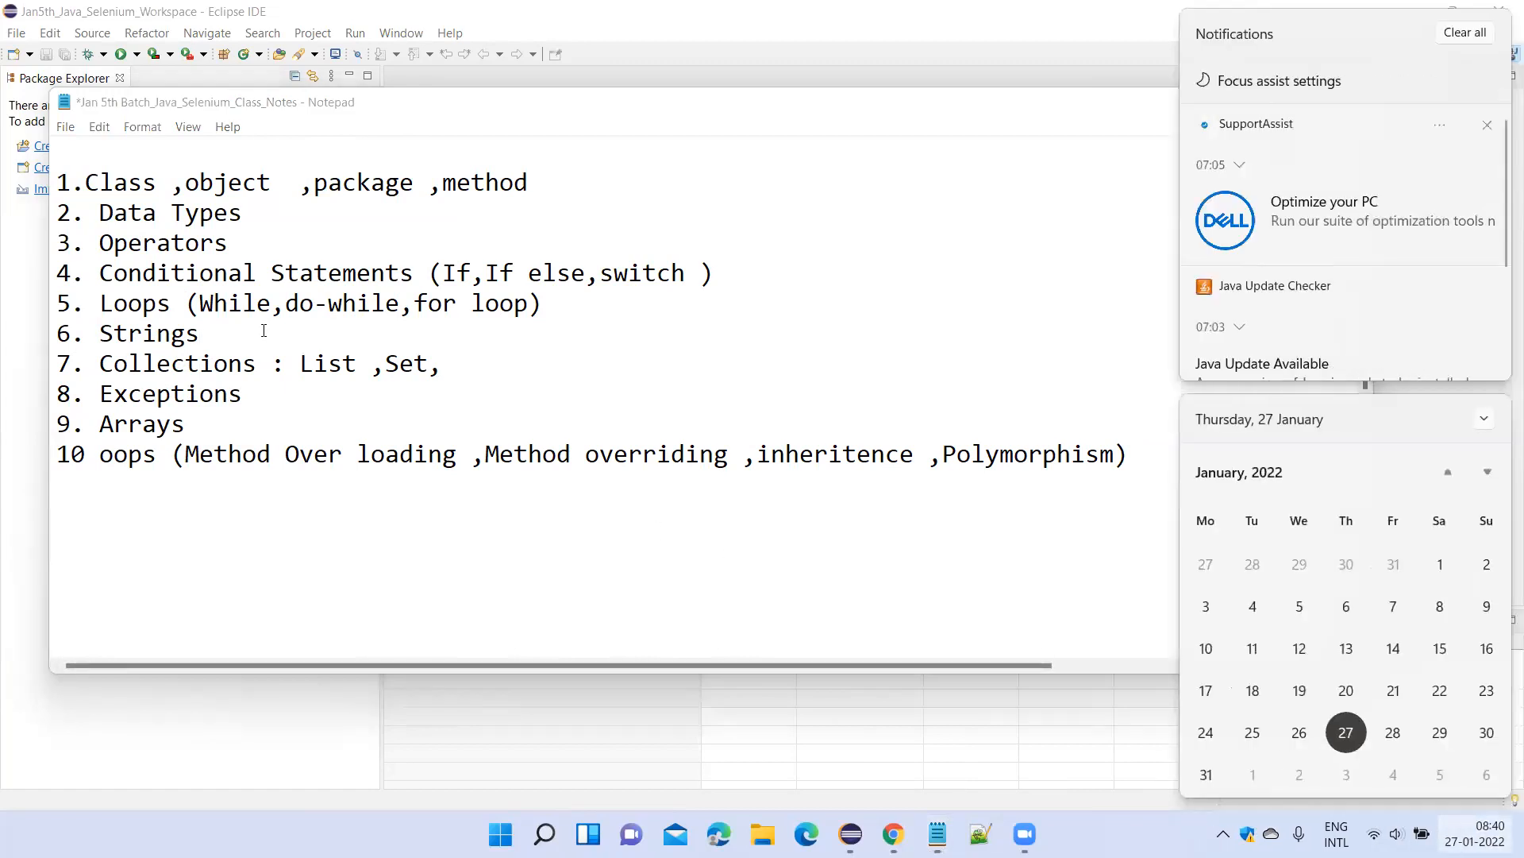
{"action": "left_click", "coordinate": [264, 332]}
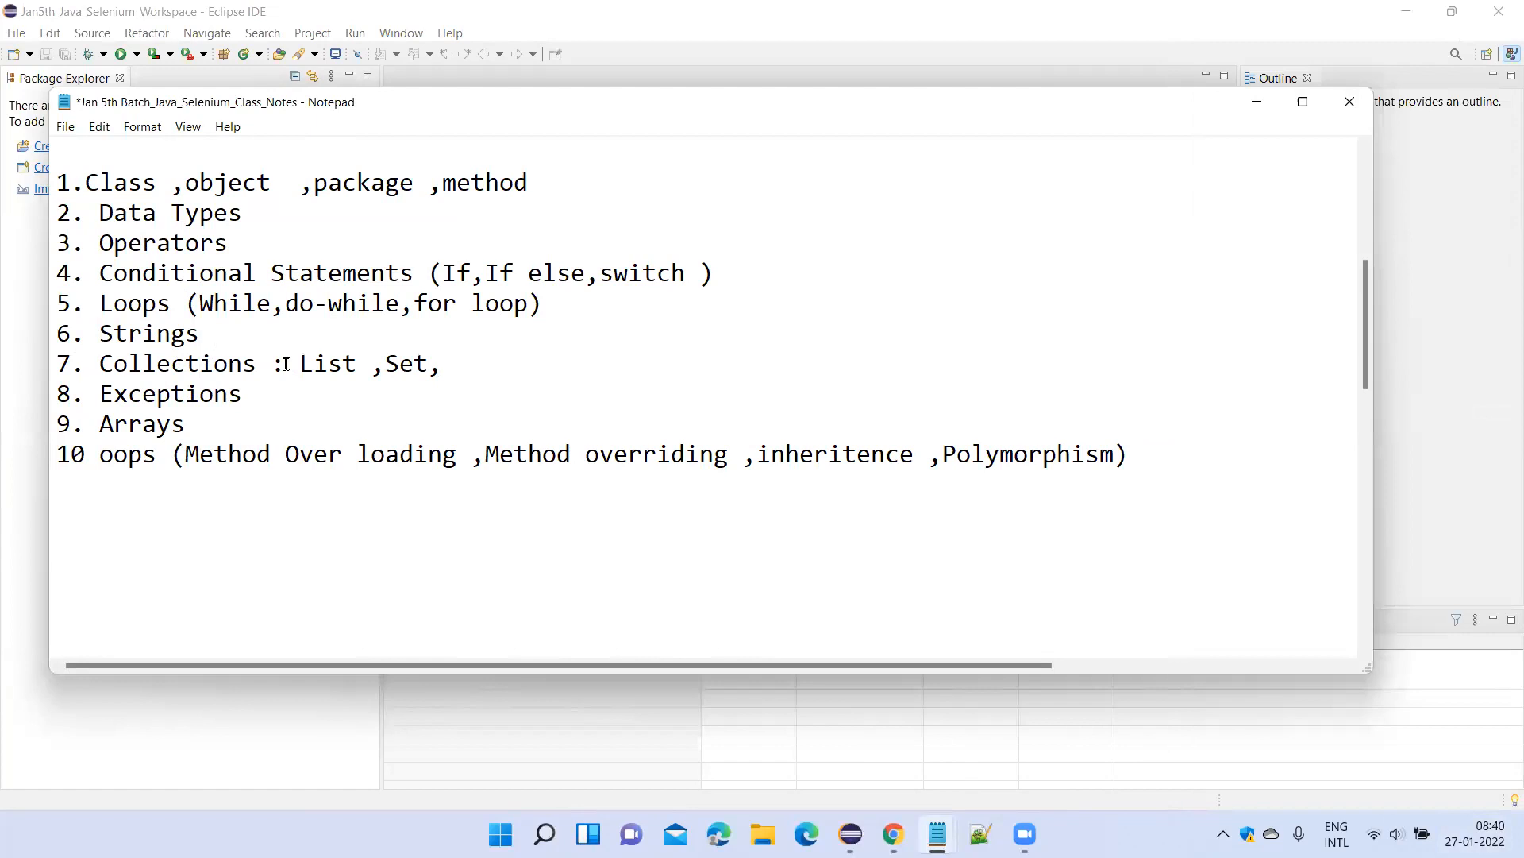
{"action": "scroll", "coordinate": [286, 364], "scroll_direction": "up", "scroll_amount": 1}
{"action": "scroll", "coordinate": [286, 364], "scroll_direction": "down", "scroll_amount": 3}
{"action": "scroll", "coordinate": [286, 363], "scroll_direction": "up", "scroll_amount": 3}
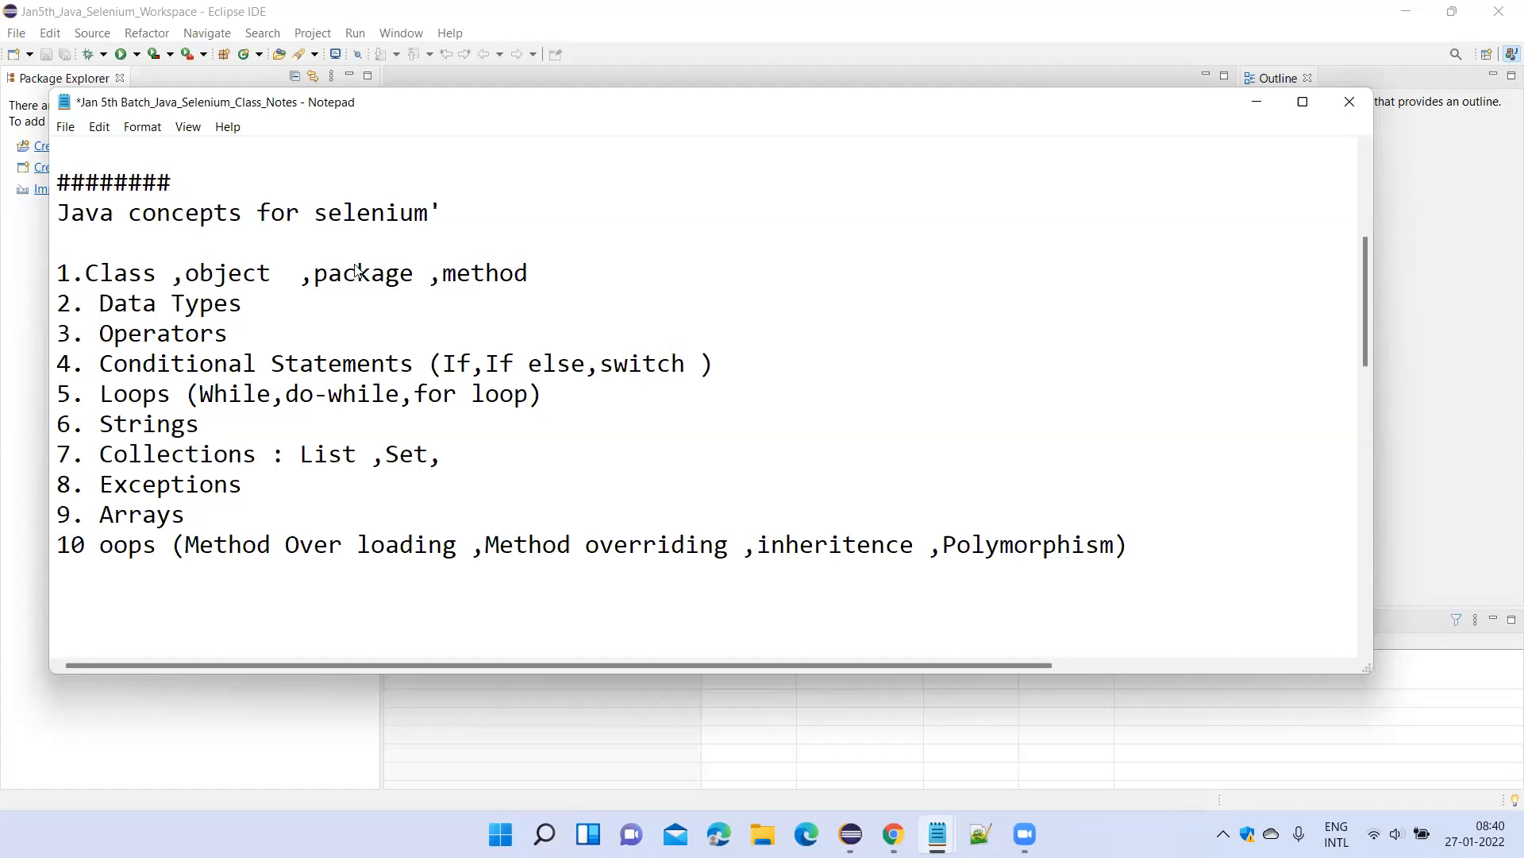
{"action": "left_click", "coordinate": [424, 60]}
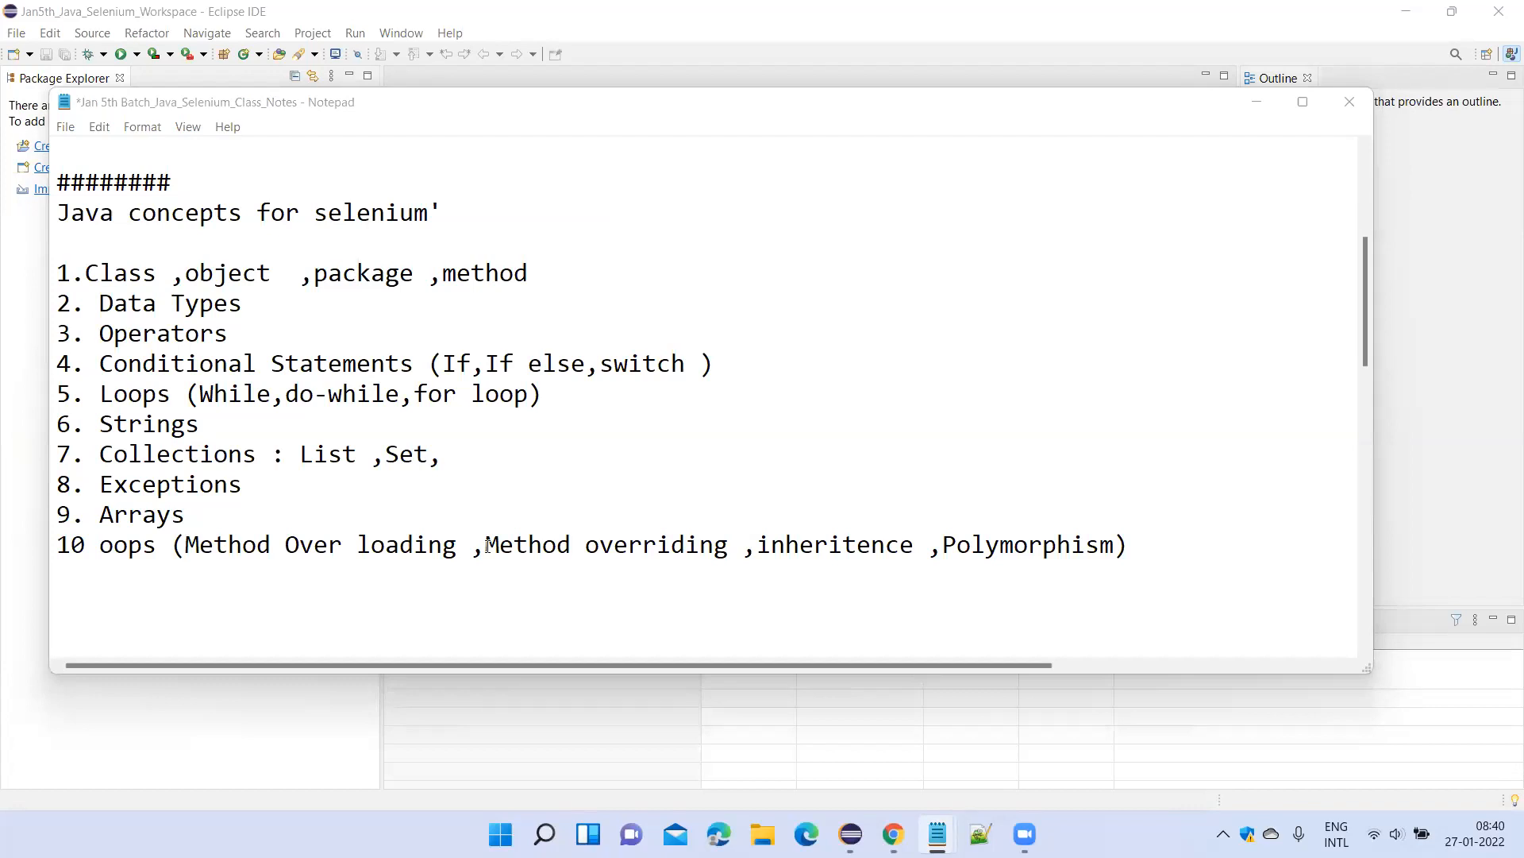
{"action": "left_click", "coordinate": [218, 508]}
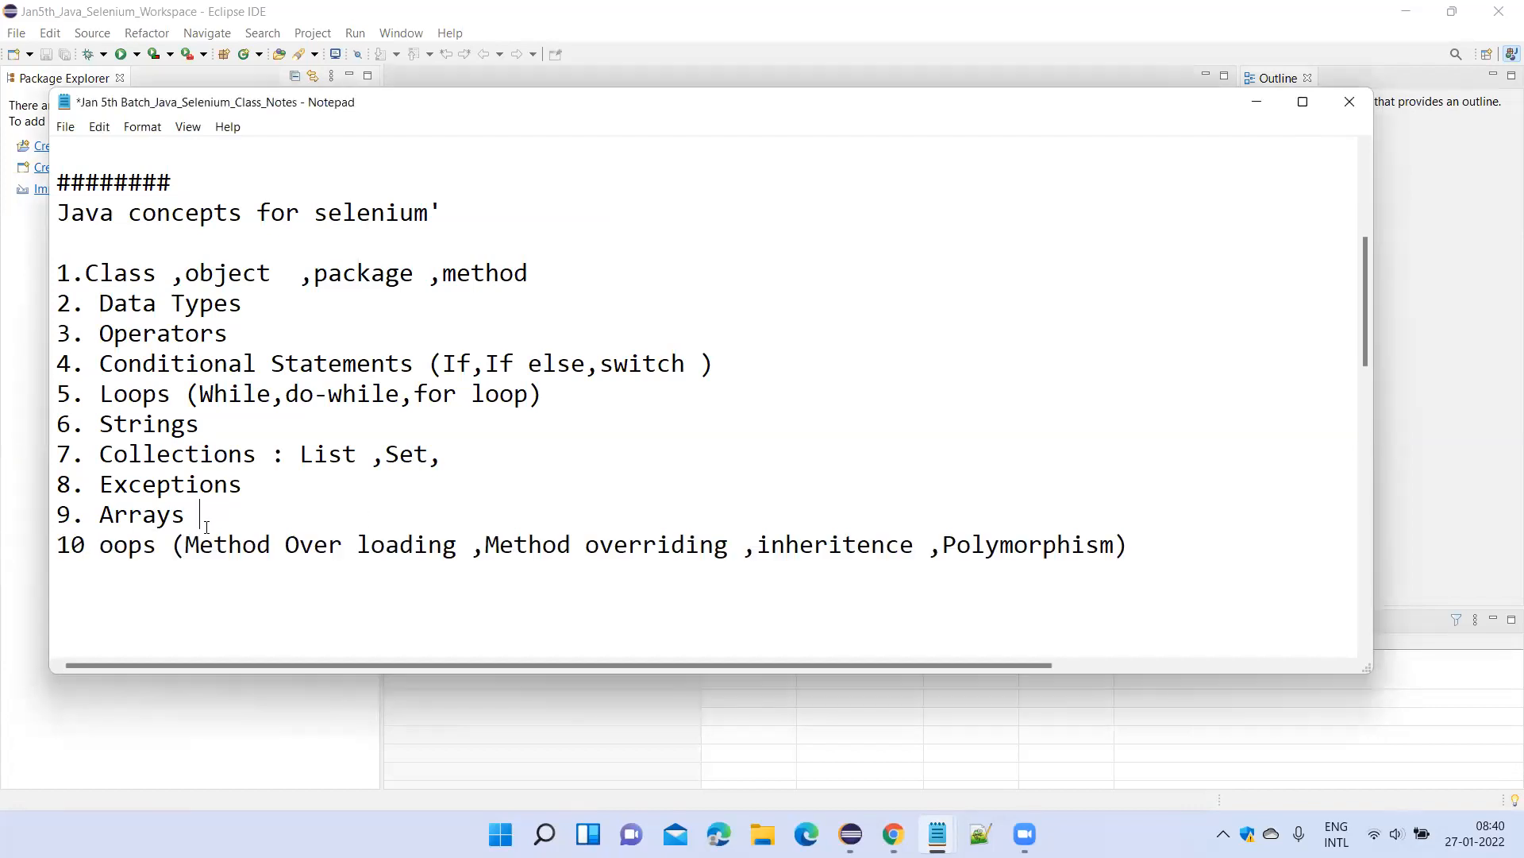
{"action": "scroll", "coordinate": [227, 476], "scroll_direction": "up", "scroll_amount": 2}
{"action": "scroll", "coordinate": [229, 461], "scroll_direction": "down", "scroll_amount": 3}
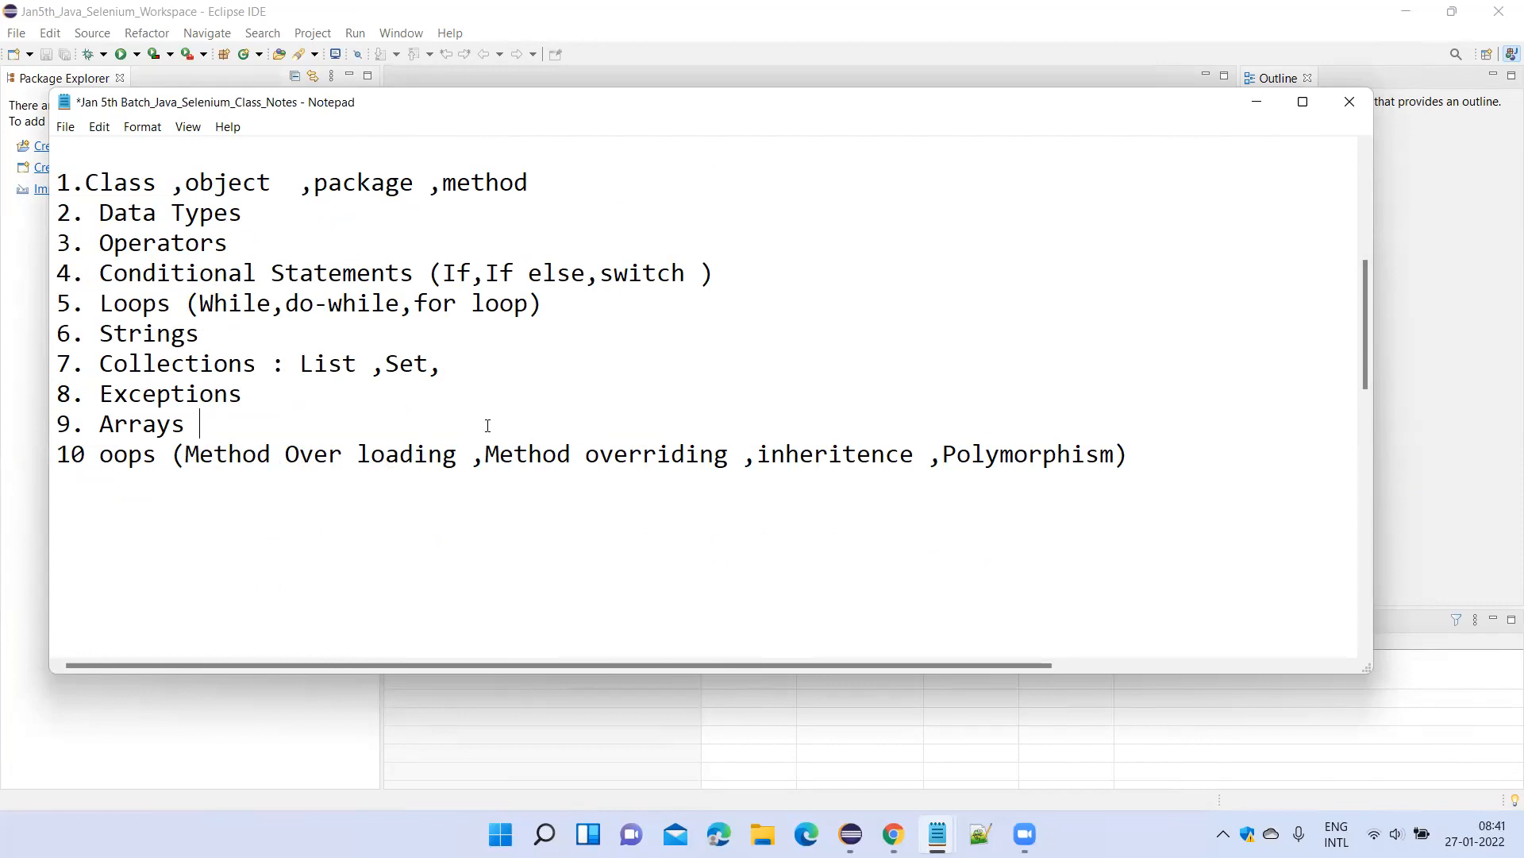
{"action": "scroll", "coordinate": [378, 384], "scroll_direction": "up", "scroll_amount": 2}
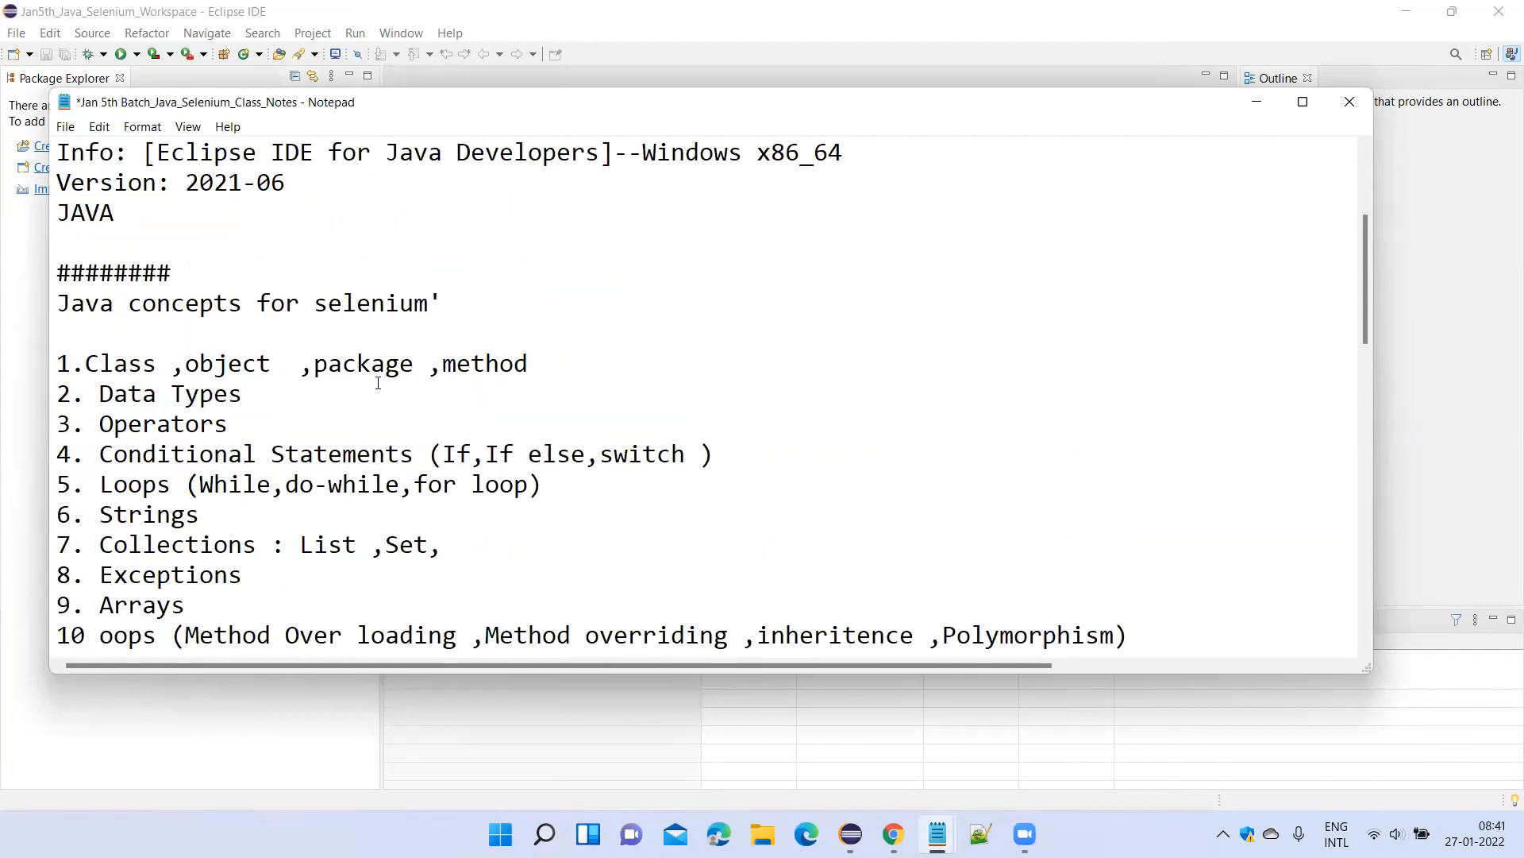
{"action": "scroll", "coordinate": [378, 384], "scroll_direction": "up", "scroll_amount": 1}
{"action": "scroll", "coordinate": [378, 383], "scroll_direction": "down", "scroll_amount": 3}
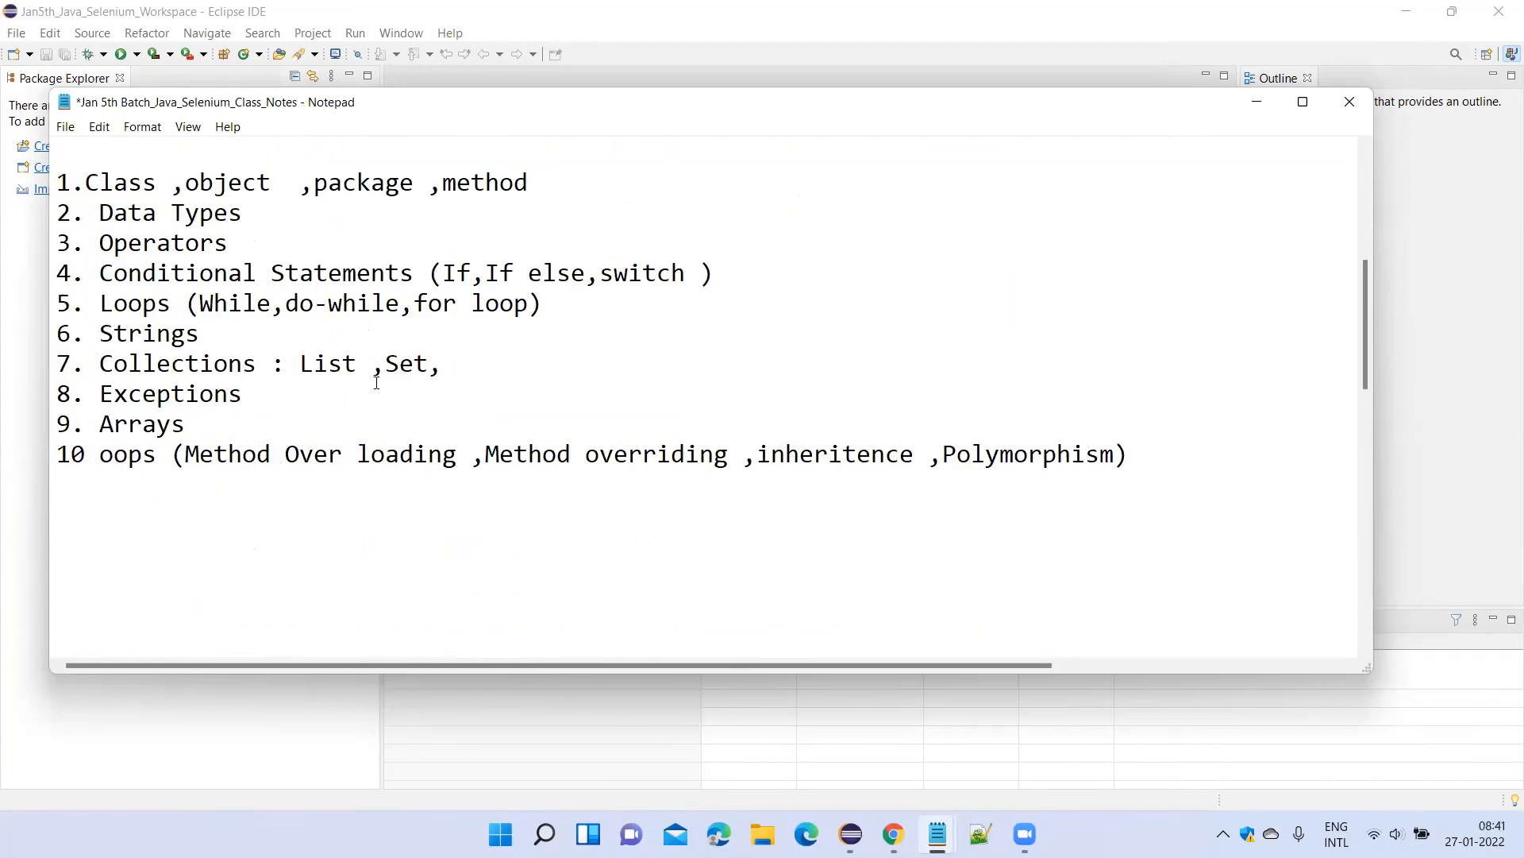
Save the class notes and minimize them to return to the Eclipse workspace.
{"action": "key", "text": "ctrl+s"}
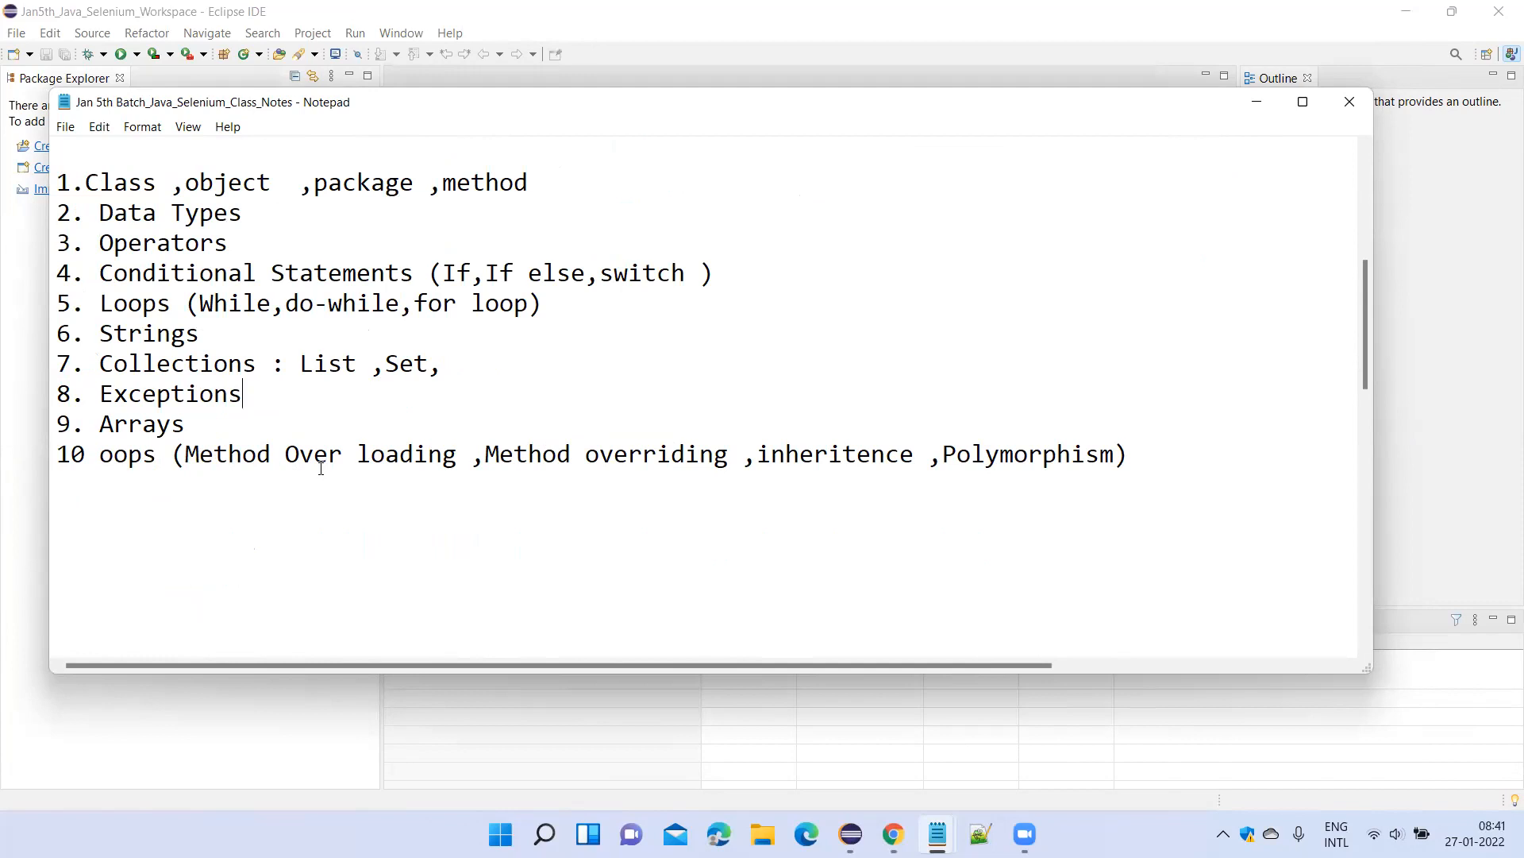
{"action": "left_click", "coordinate": [378, 565]}
{"action": "left_click", "coordinate": [938, 834]}
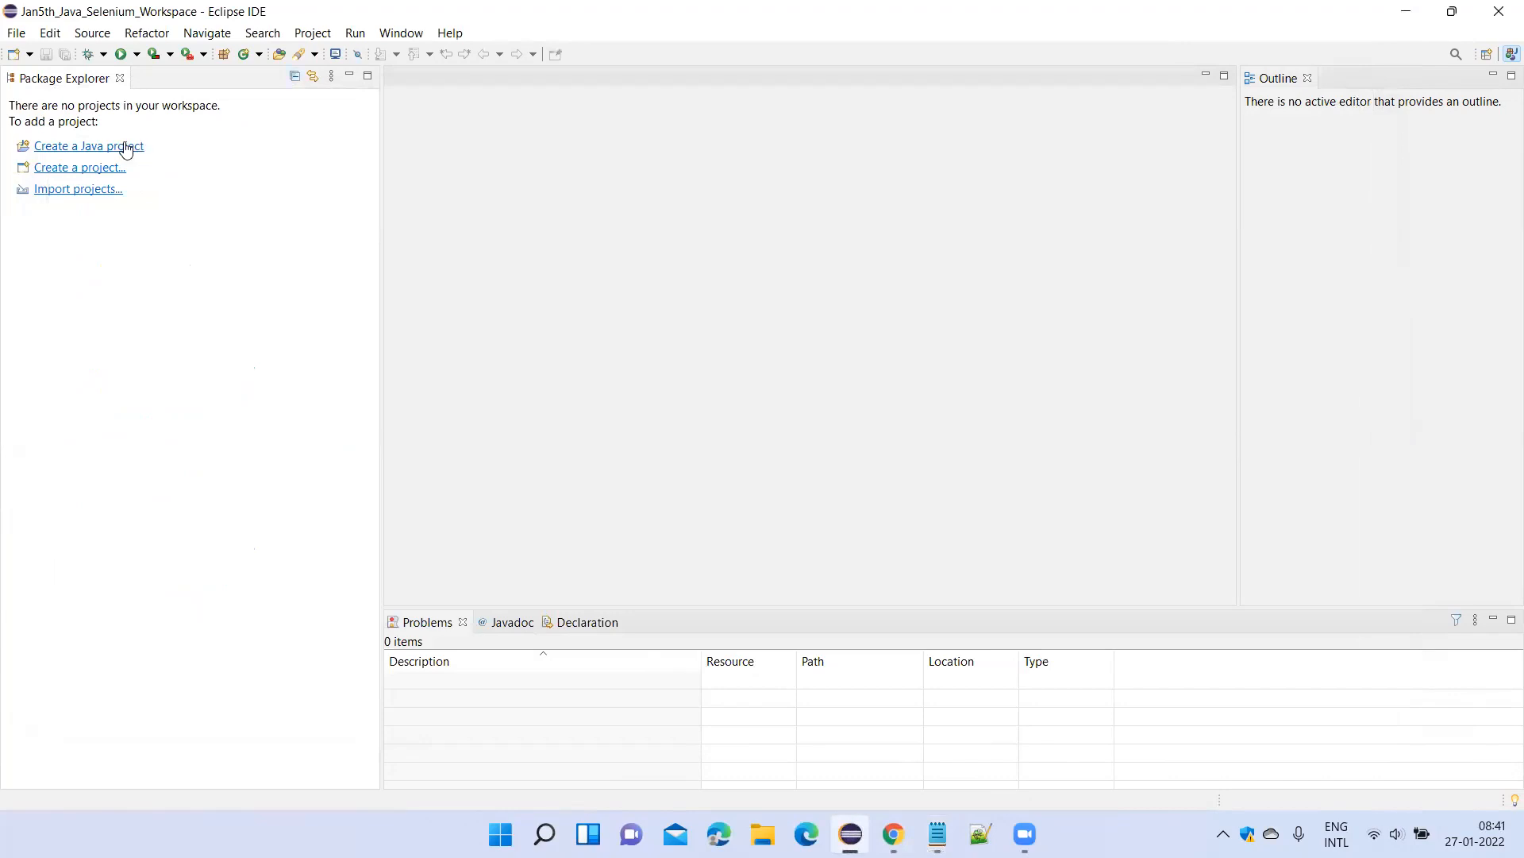
Create a Java project named Jan5thBatch_JavaProject in the default location with JavaSE-16, without adding a module-info file.
{"action": "left_click", "coordinate": [25, 34]}
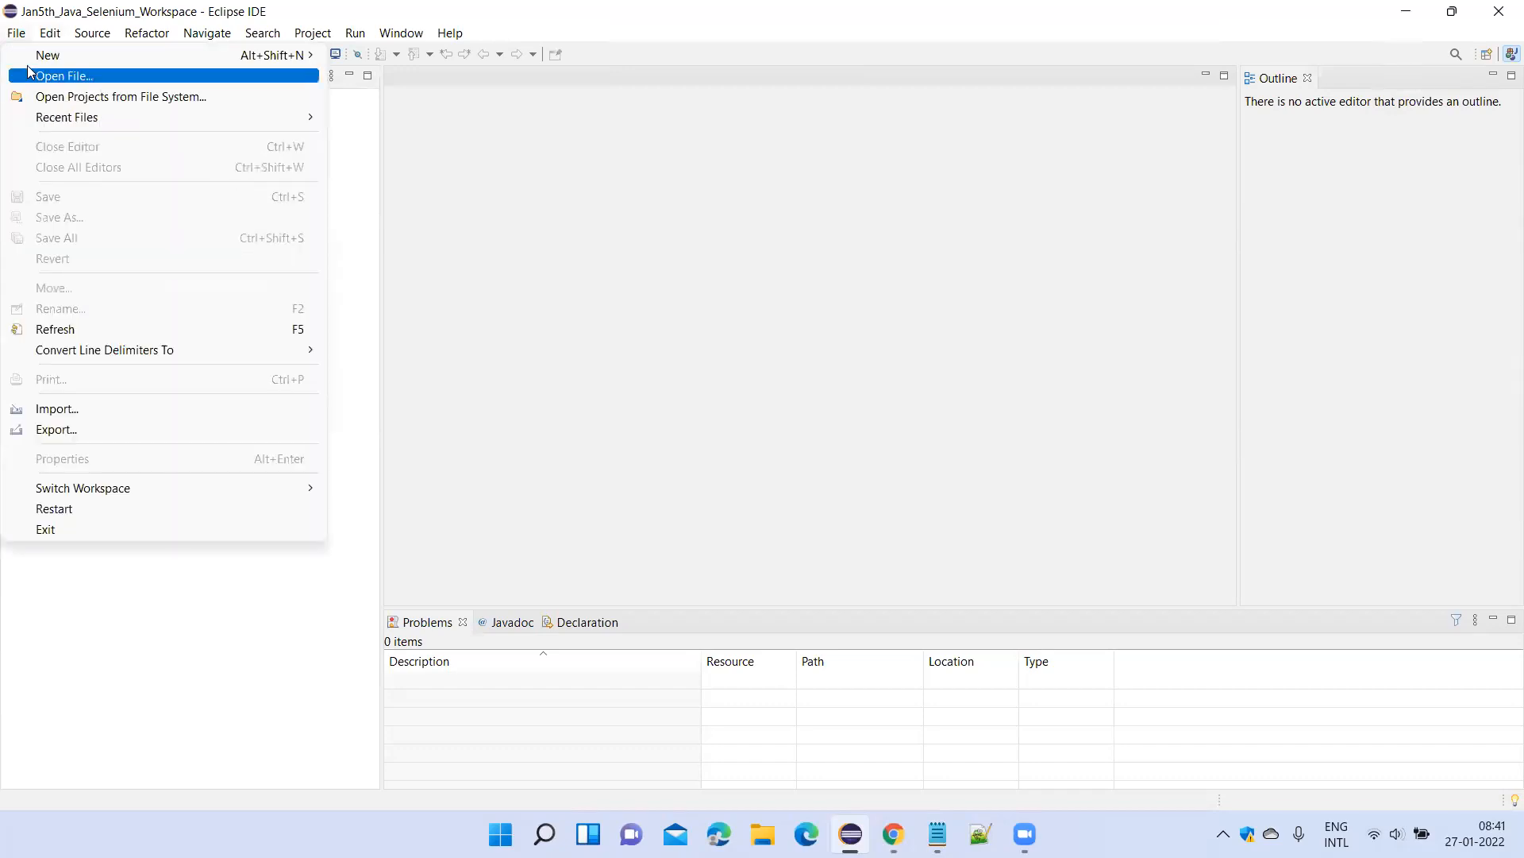
{"action": "mouse_move", "coordinate": [48, 55]}
{"action": "left_click", "coordinate": [421, 54]}
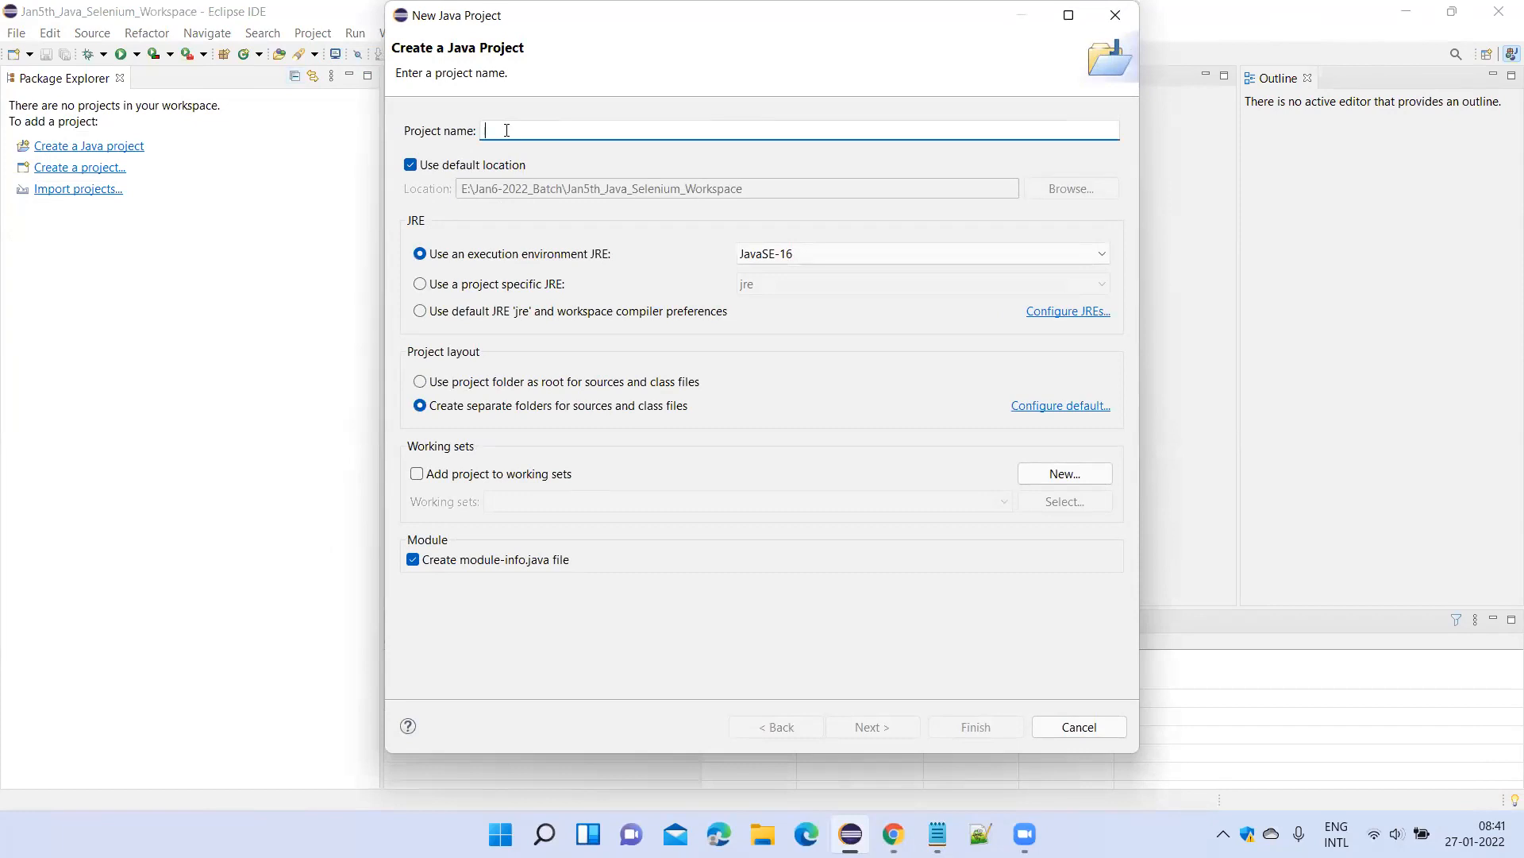
{"action": "type", "text": "Jan"}
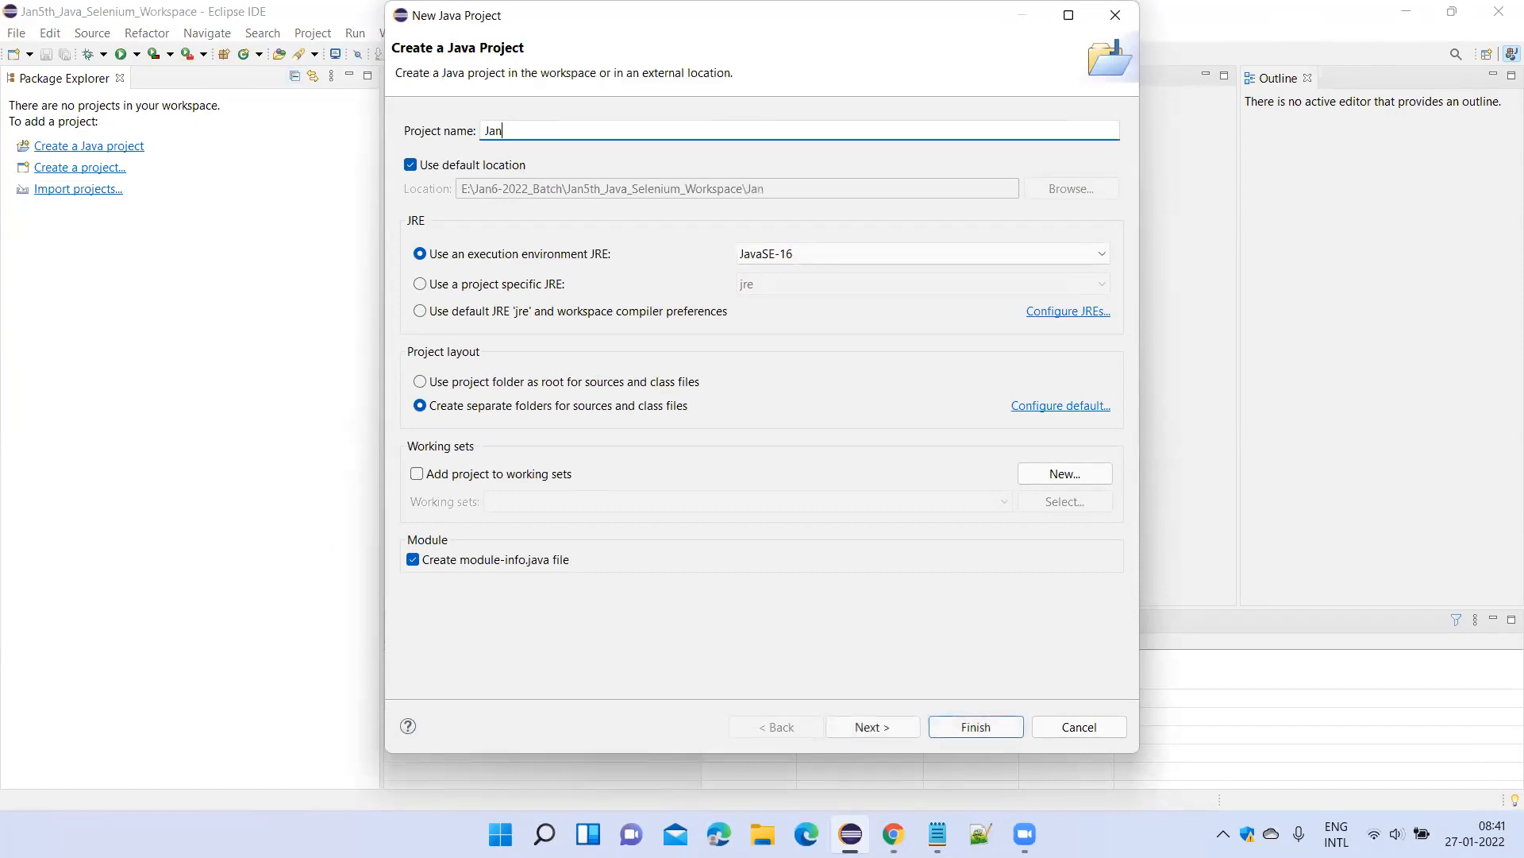
{"action": "type", "text": "5thBatch_JavaProject"}
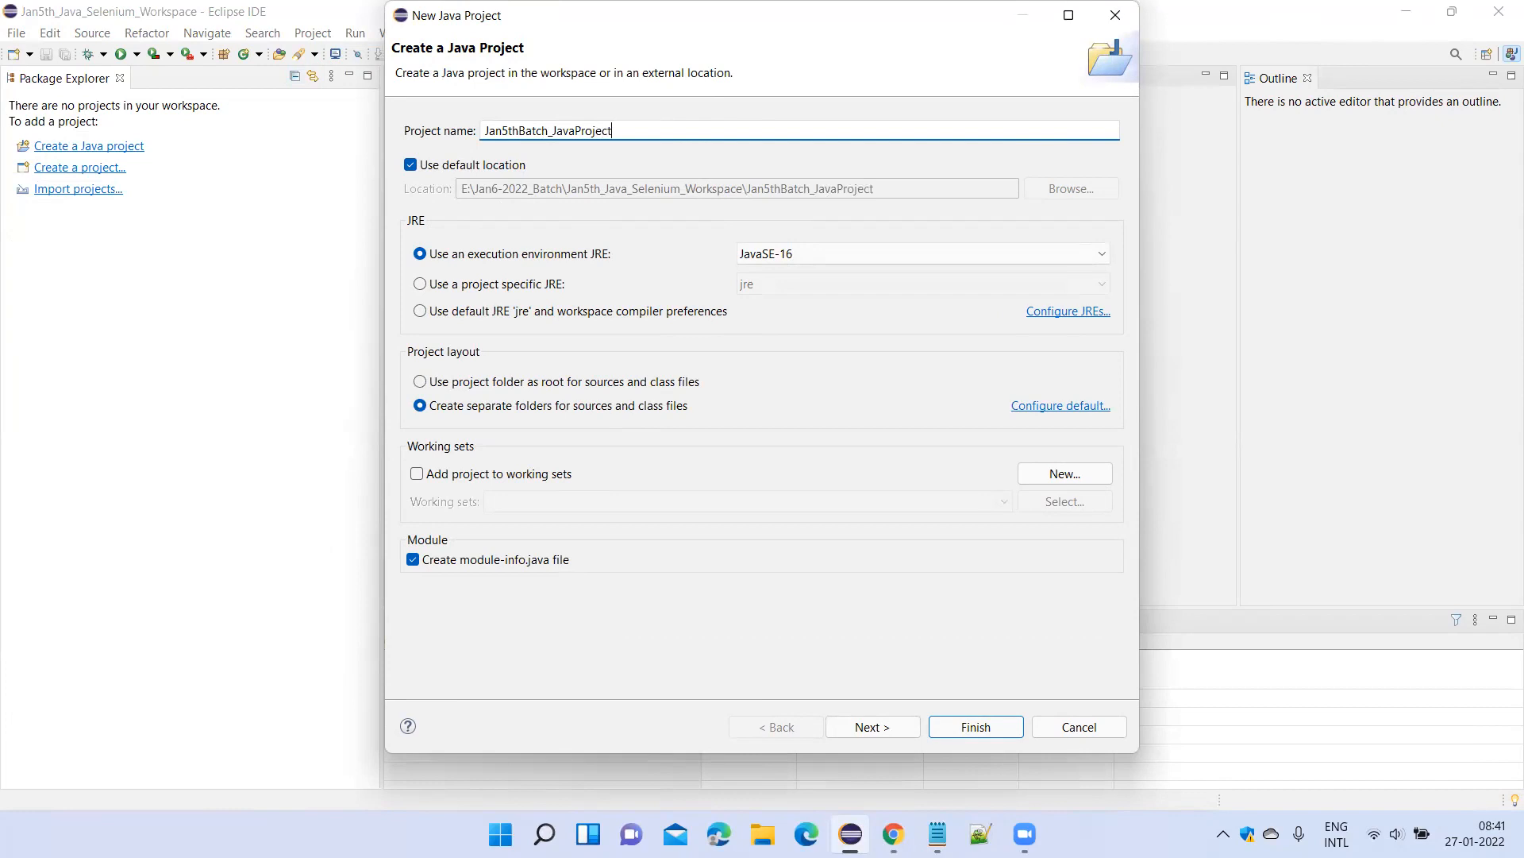
{"action": "left_click", "coordinate": [988, 724]}
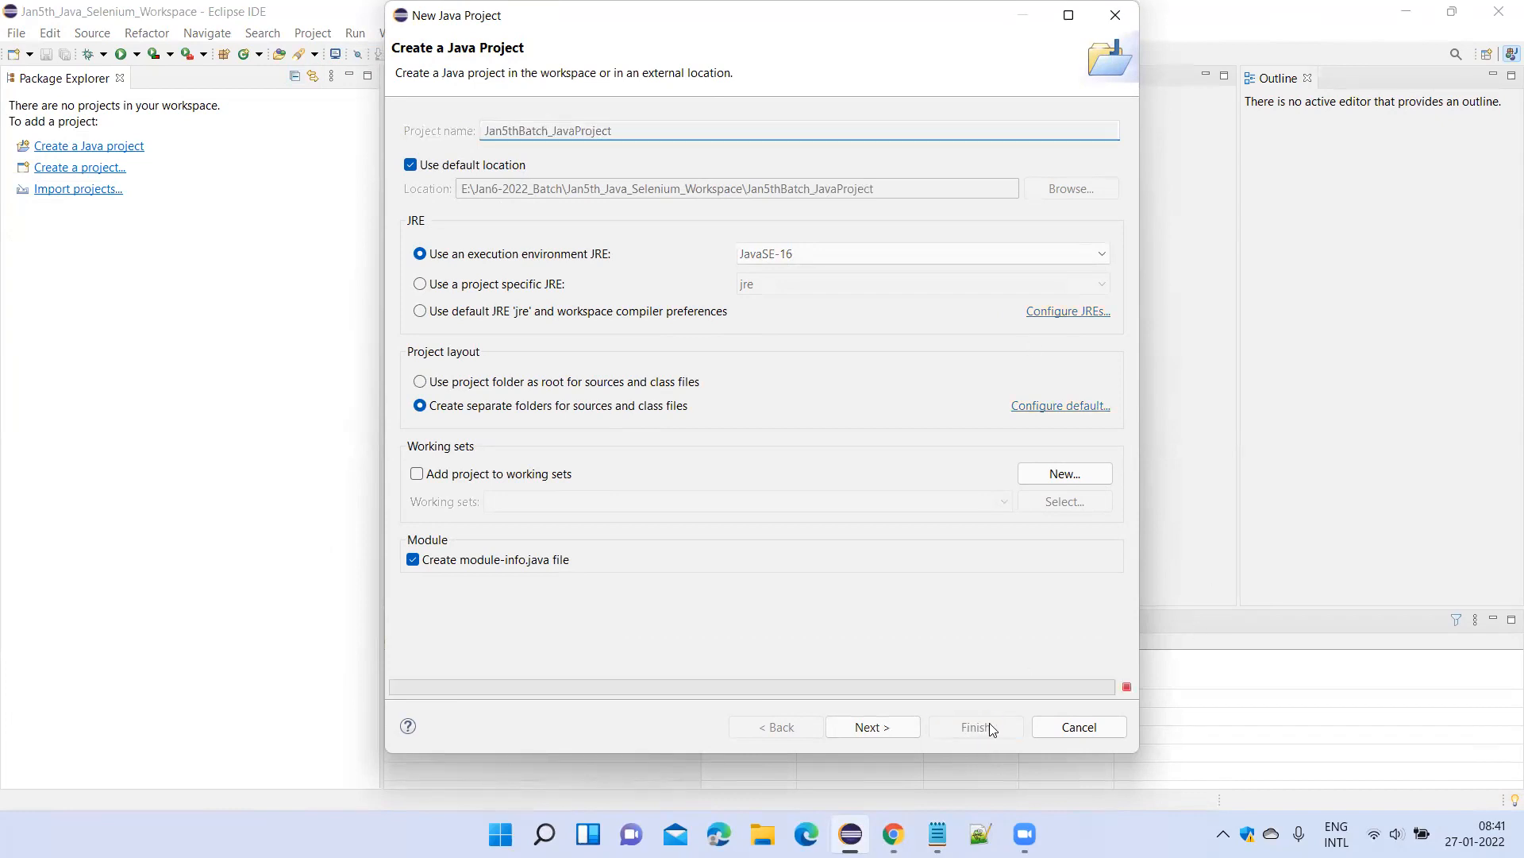
{"action": "left_click", "coordinate": [984, 460]}
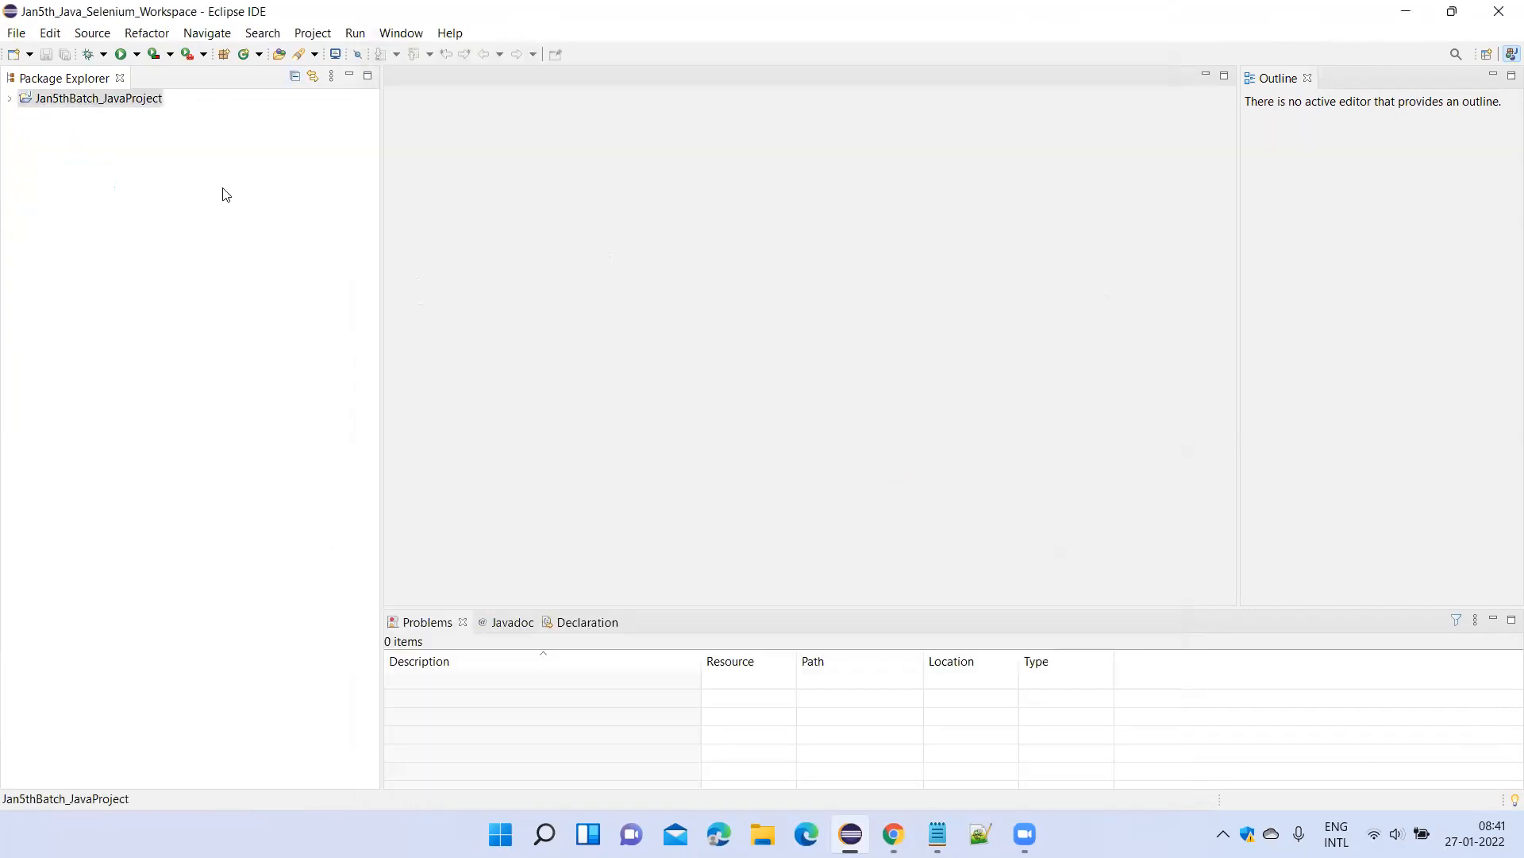
Create a package named javapackage in the src folder of Jan5thBatch_JavaProject.
{"action": "left_click", "coordinate": [11, 98]}
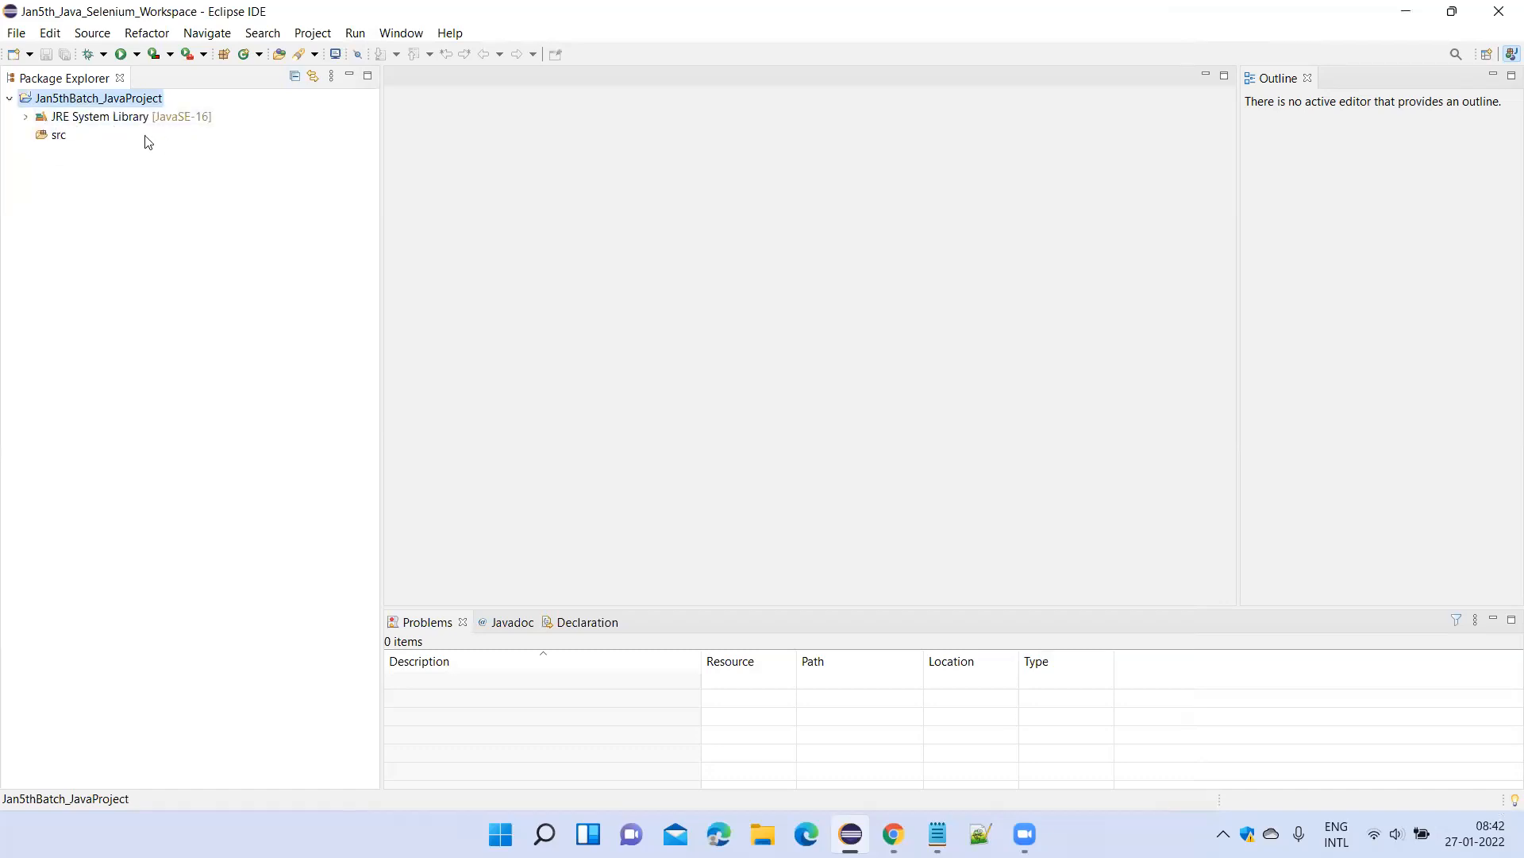
{"action": "left_click", "coordinate": [58, 141]}
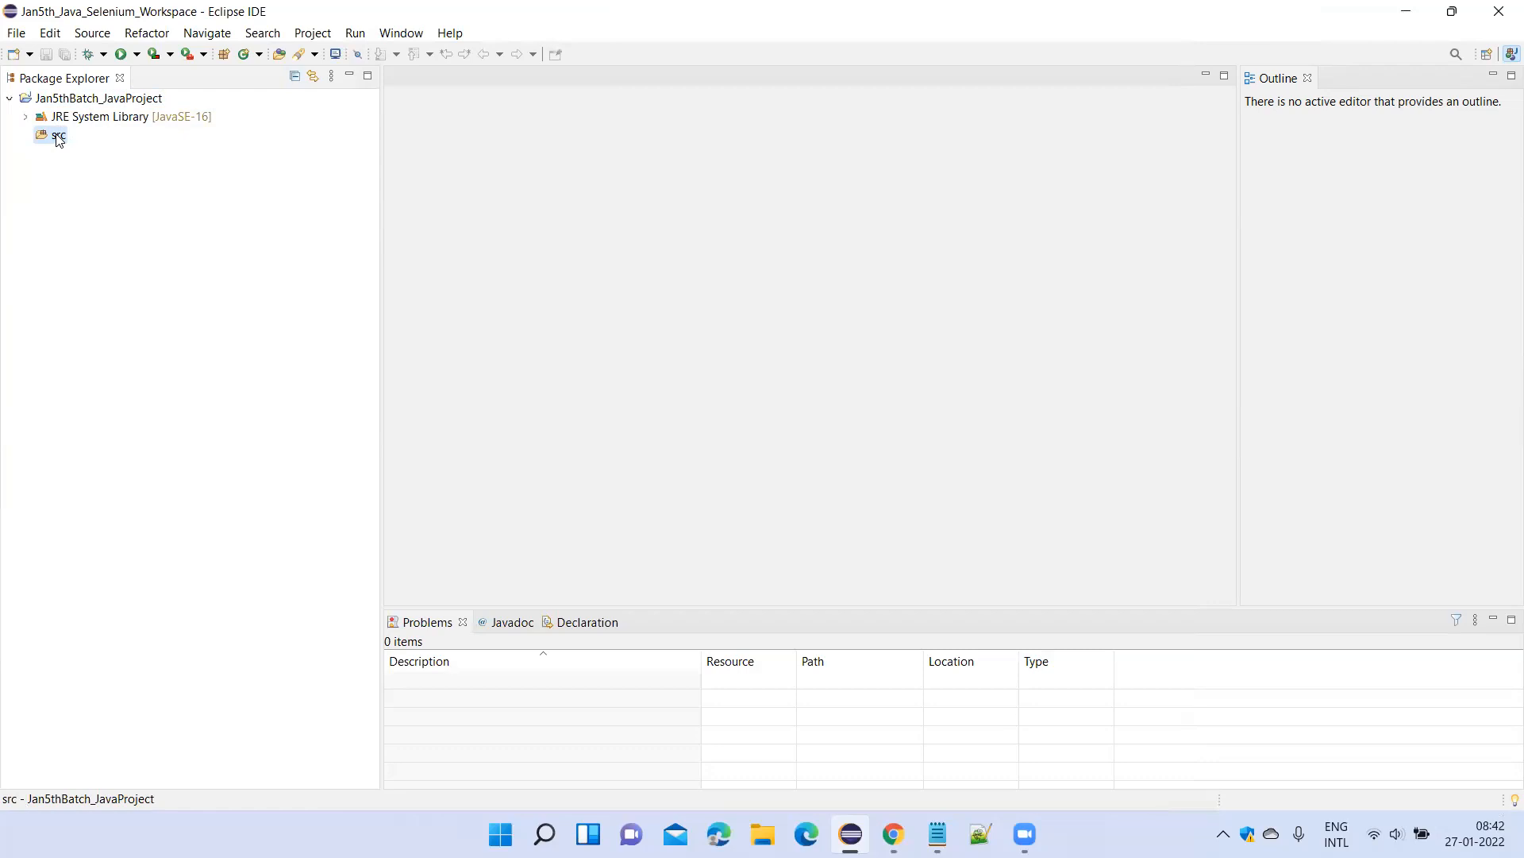
{"action": "right_click", "coordinate": [58, 140]}
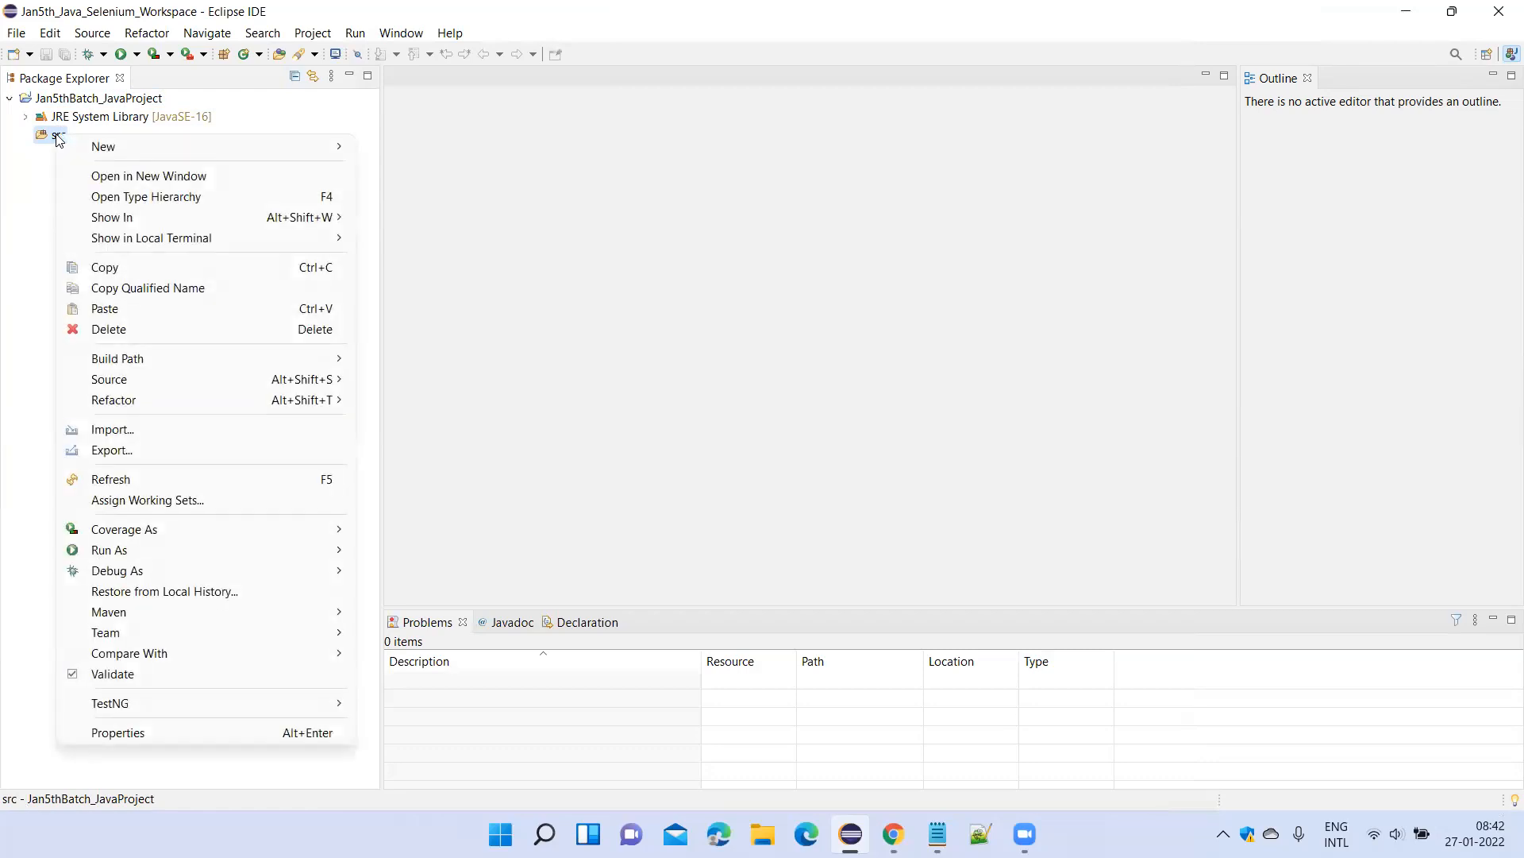
{"action": "mouse_move", "coordinate": [111, 148]}
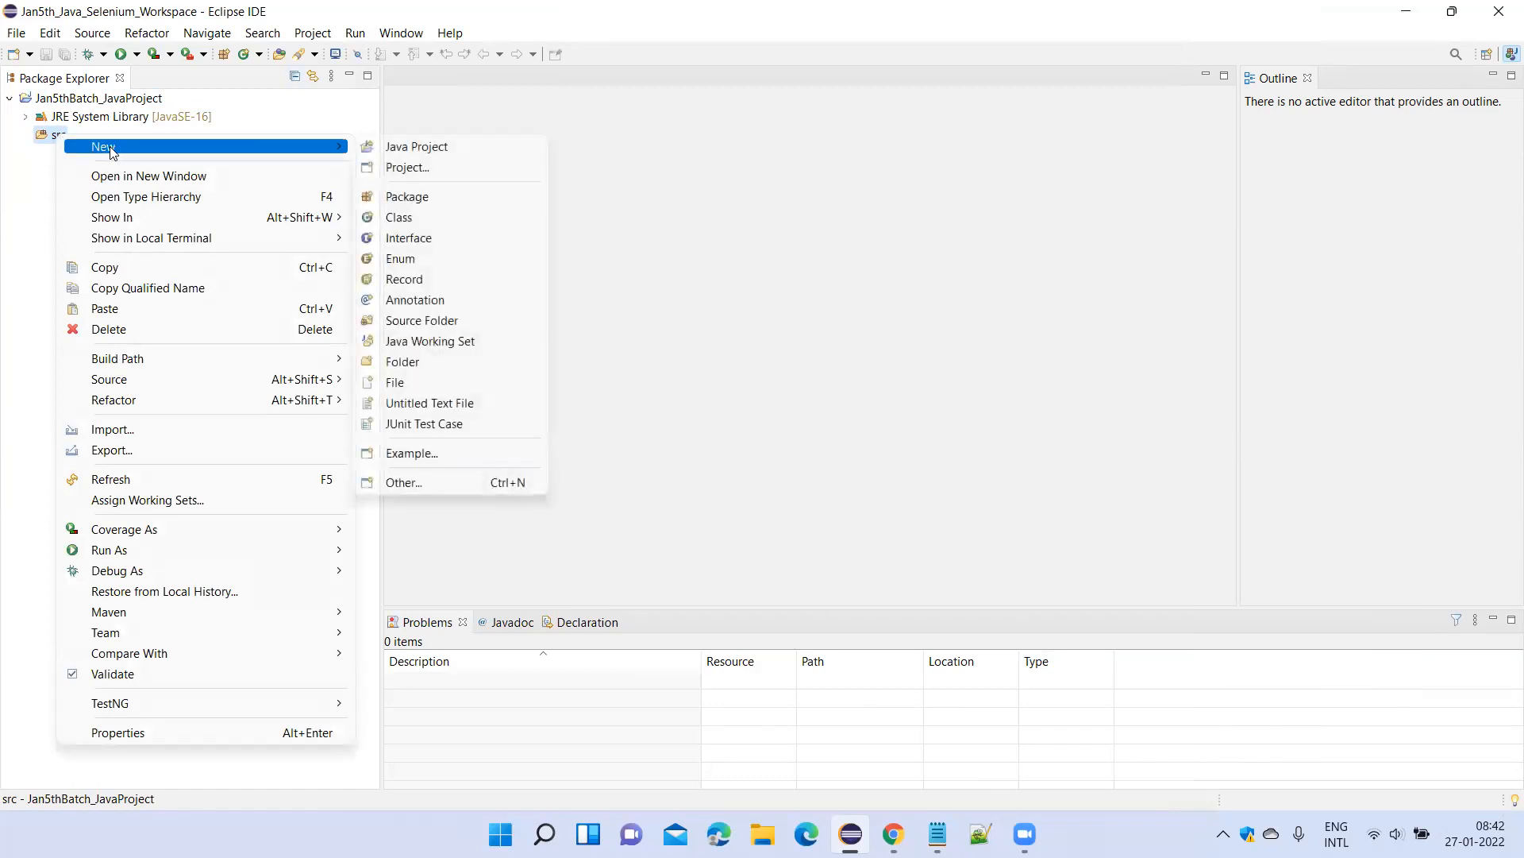
{"action": "left_click", "coordinate": [405, 198]}
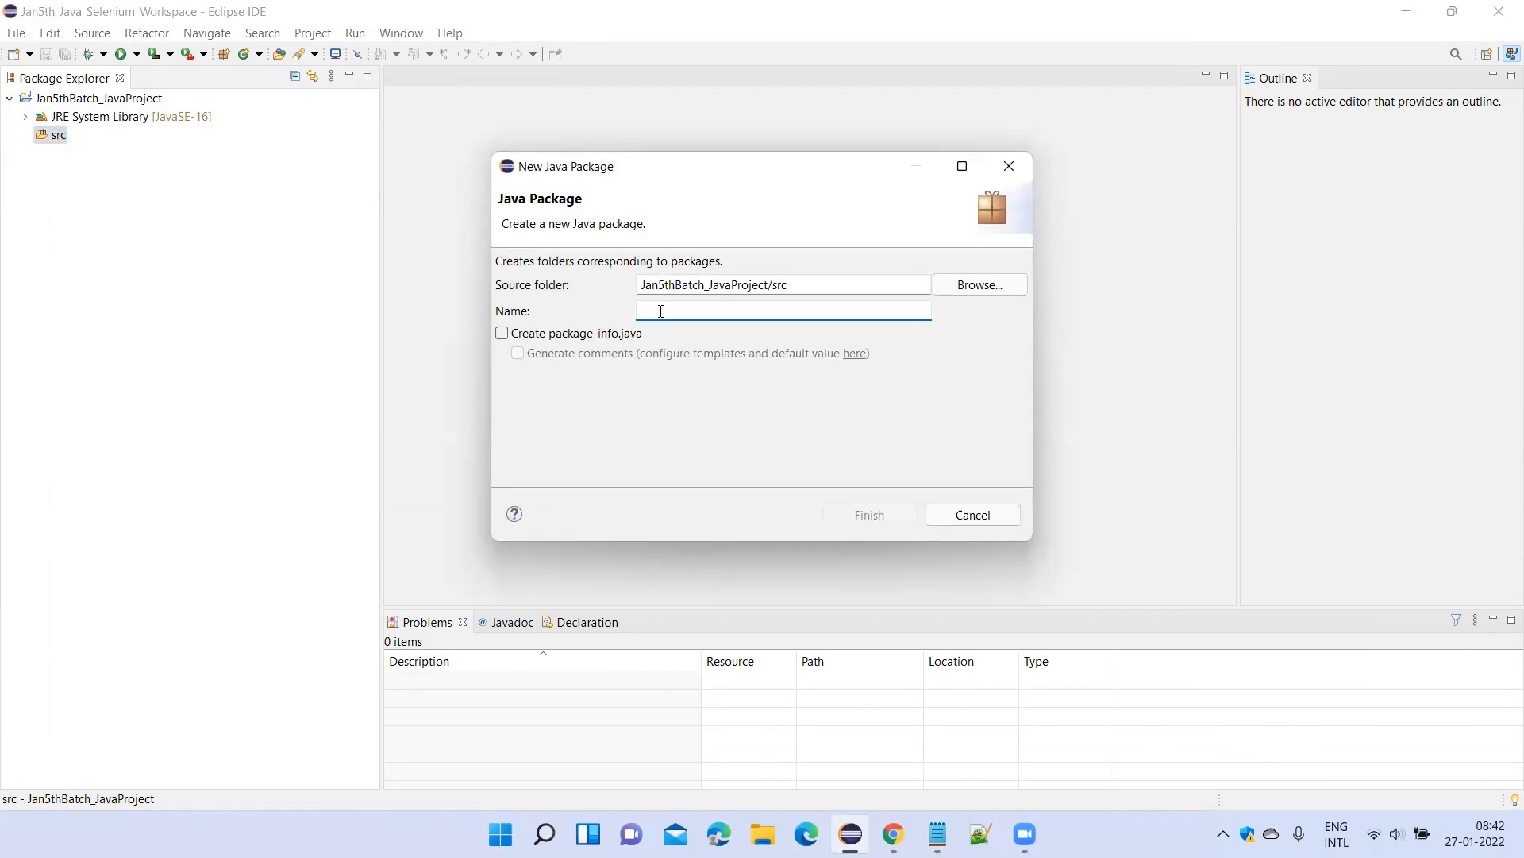
{"action": "type", "text": "javapack"}
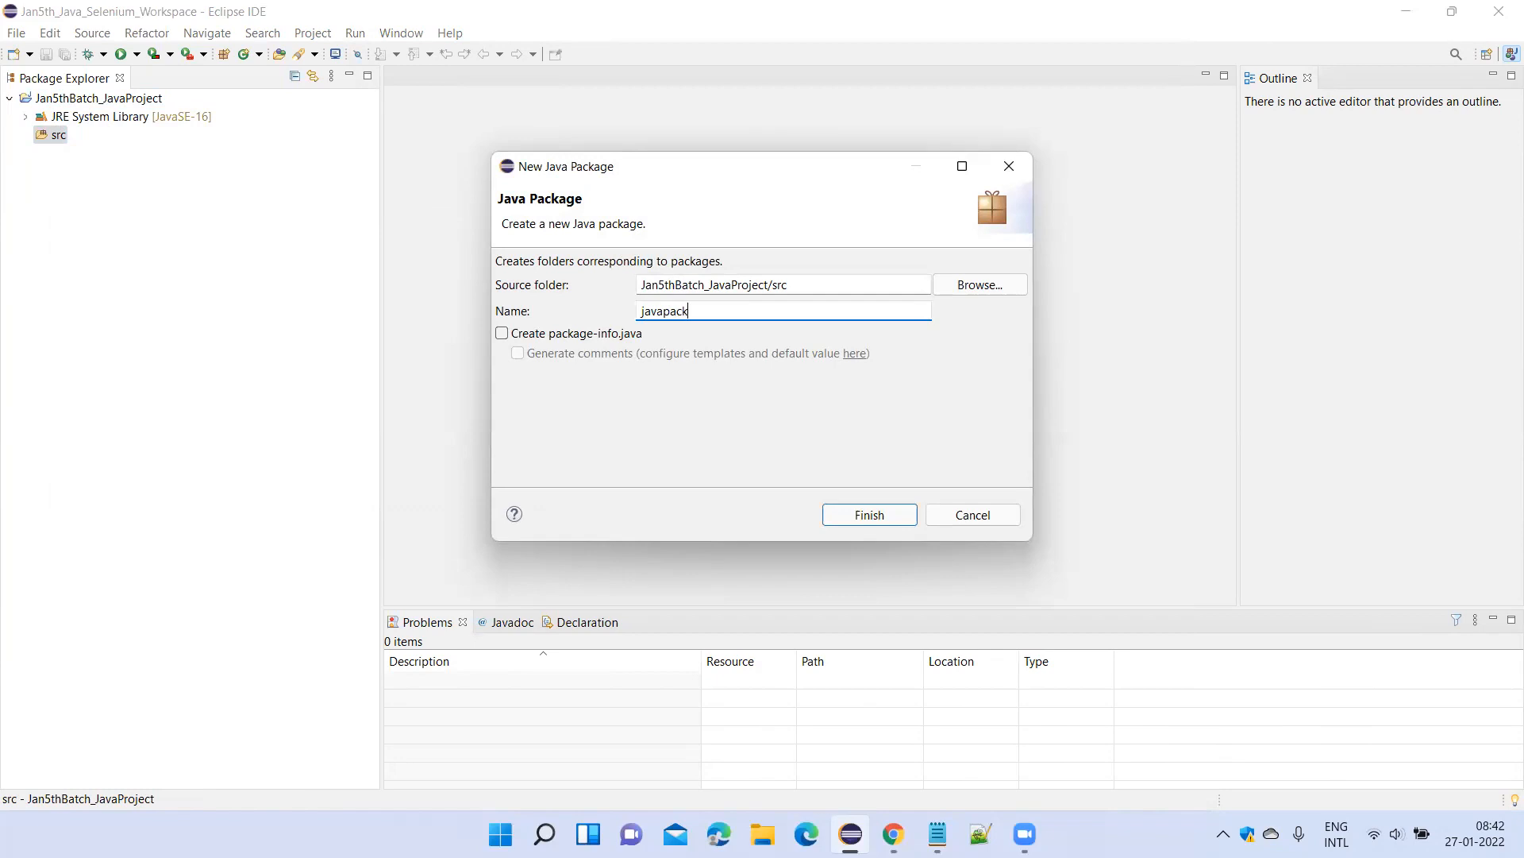
{"action": "type", "text": "age"}
{"action": "left_click", "coordinate": [877, 517]}
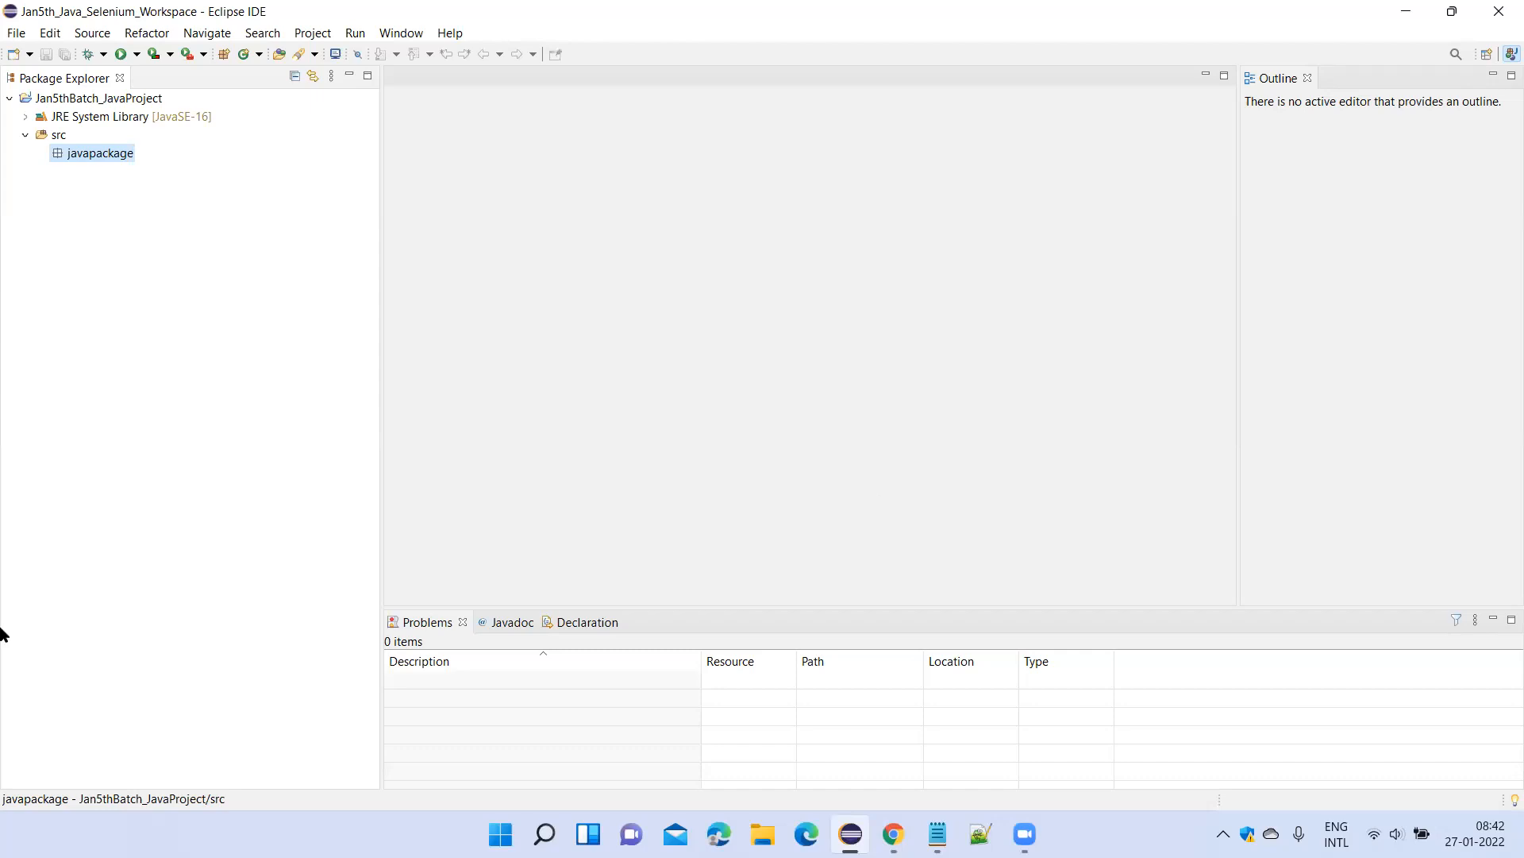
Start creating a new Java class in the javapackage package.
{"action": "right_click", "coordinate": [97, 162]}
{"action": "mouse_move", "coordinate": [220, 176]}
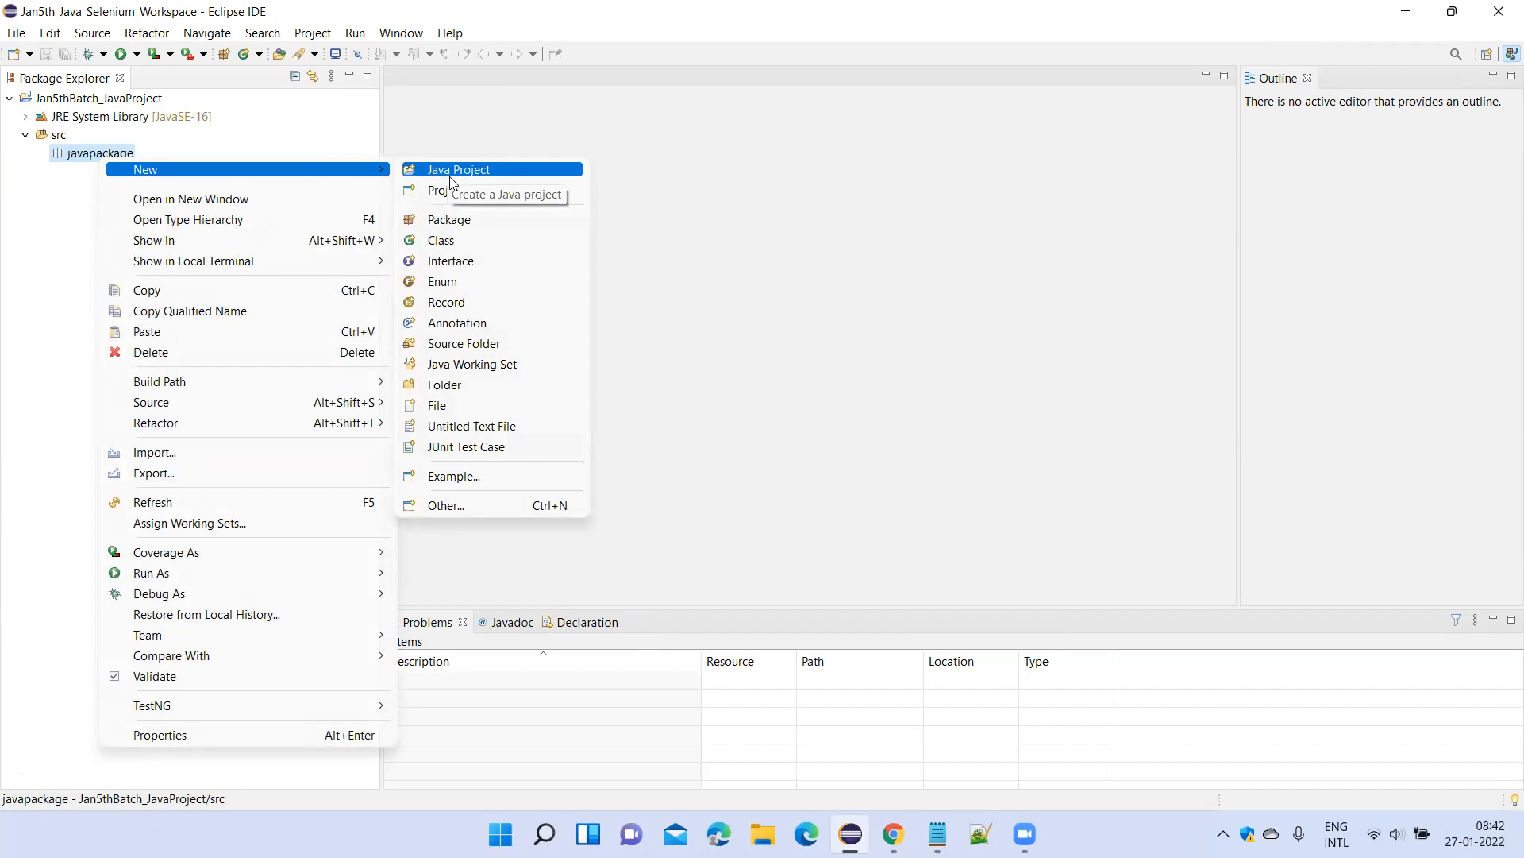
{"action": "left_click", "coordinate": [458, 243]}
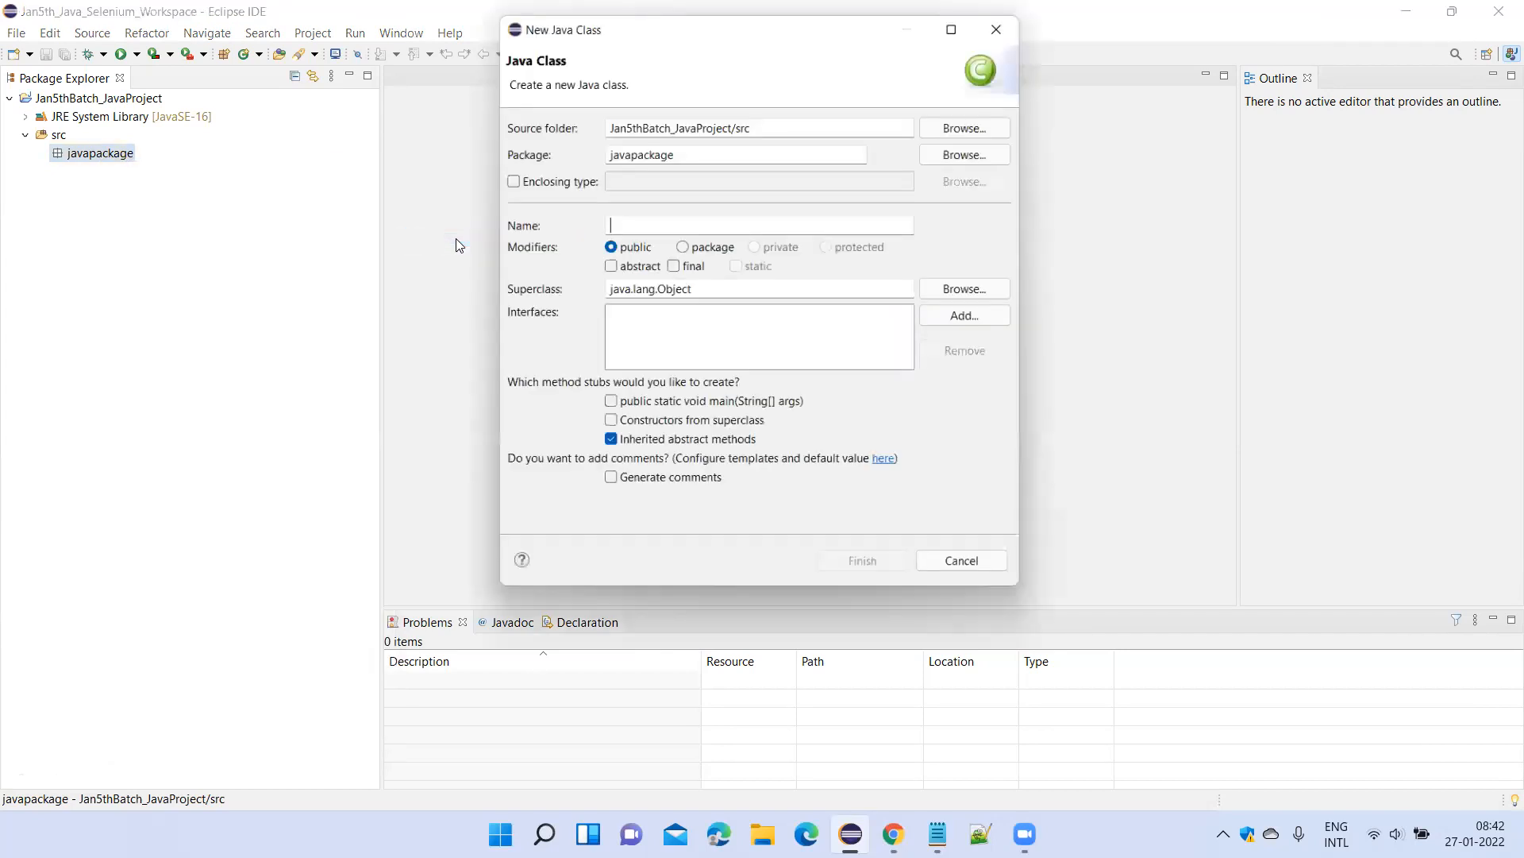
Switch to the Notepad class notes and add a period after the number 10 of the oops topic.
{"action": "mouse_move", "coordinate": [938, 834]}
{"action": "left_click", "coordinate": [1150, 731]}
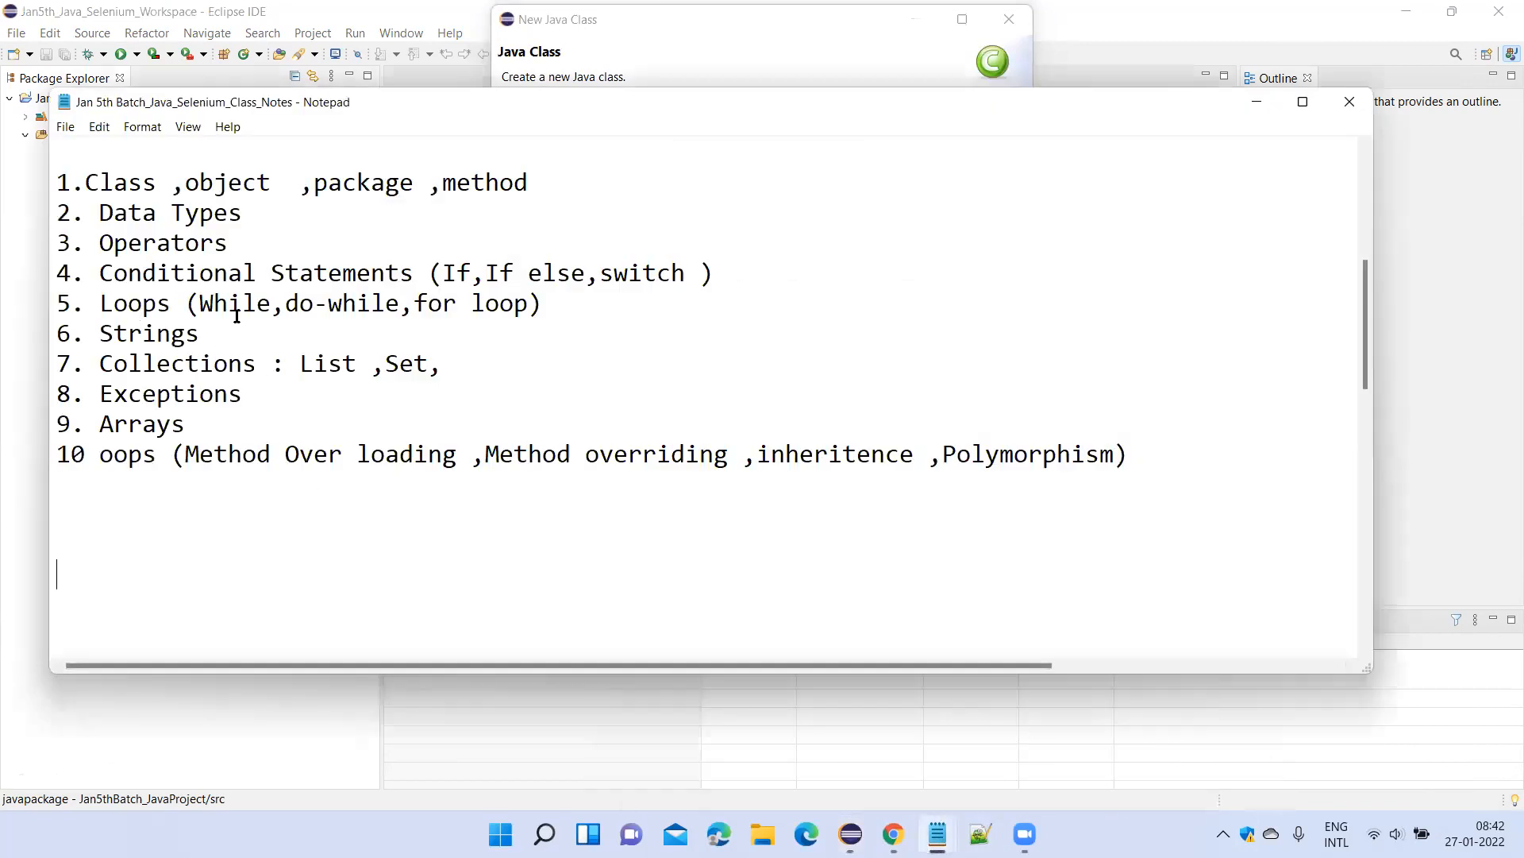
{"action": "left_click", "coordinate": [86, 456]}
{"action": "type", "text": "."}
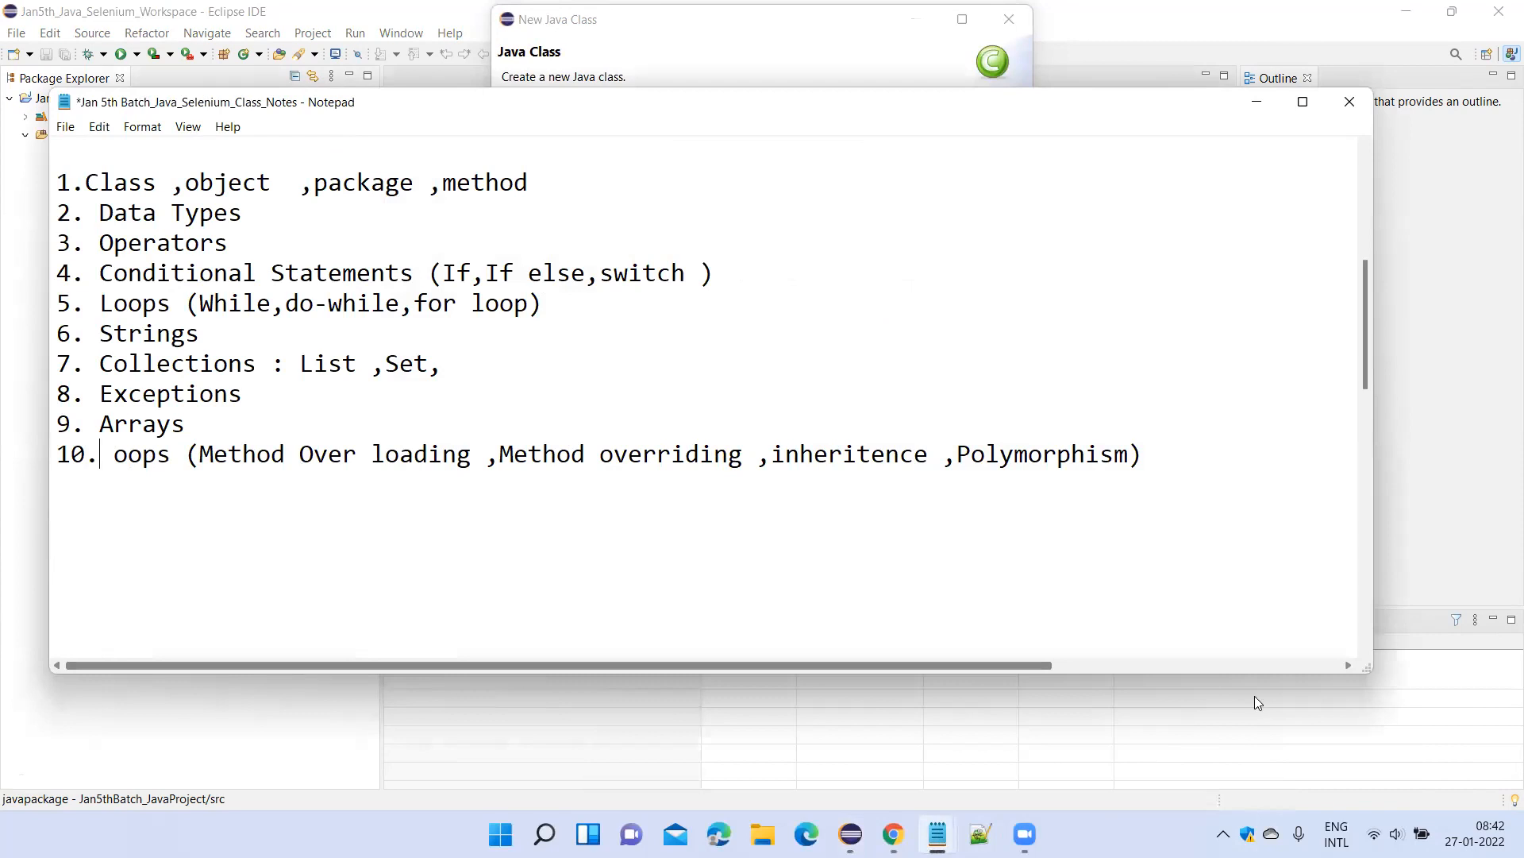
Add the line "11.Access modifiers (Public,private,default,protected )" below topic 10 in the class notes.
{"action": "left_click", "coordinate": [1169, 465]}
{"action": "key", "text": "Return"}
{"action": "type", "text": "11.Access modifiers "}
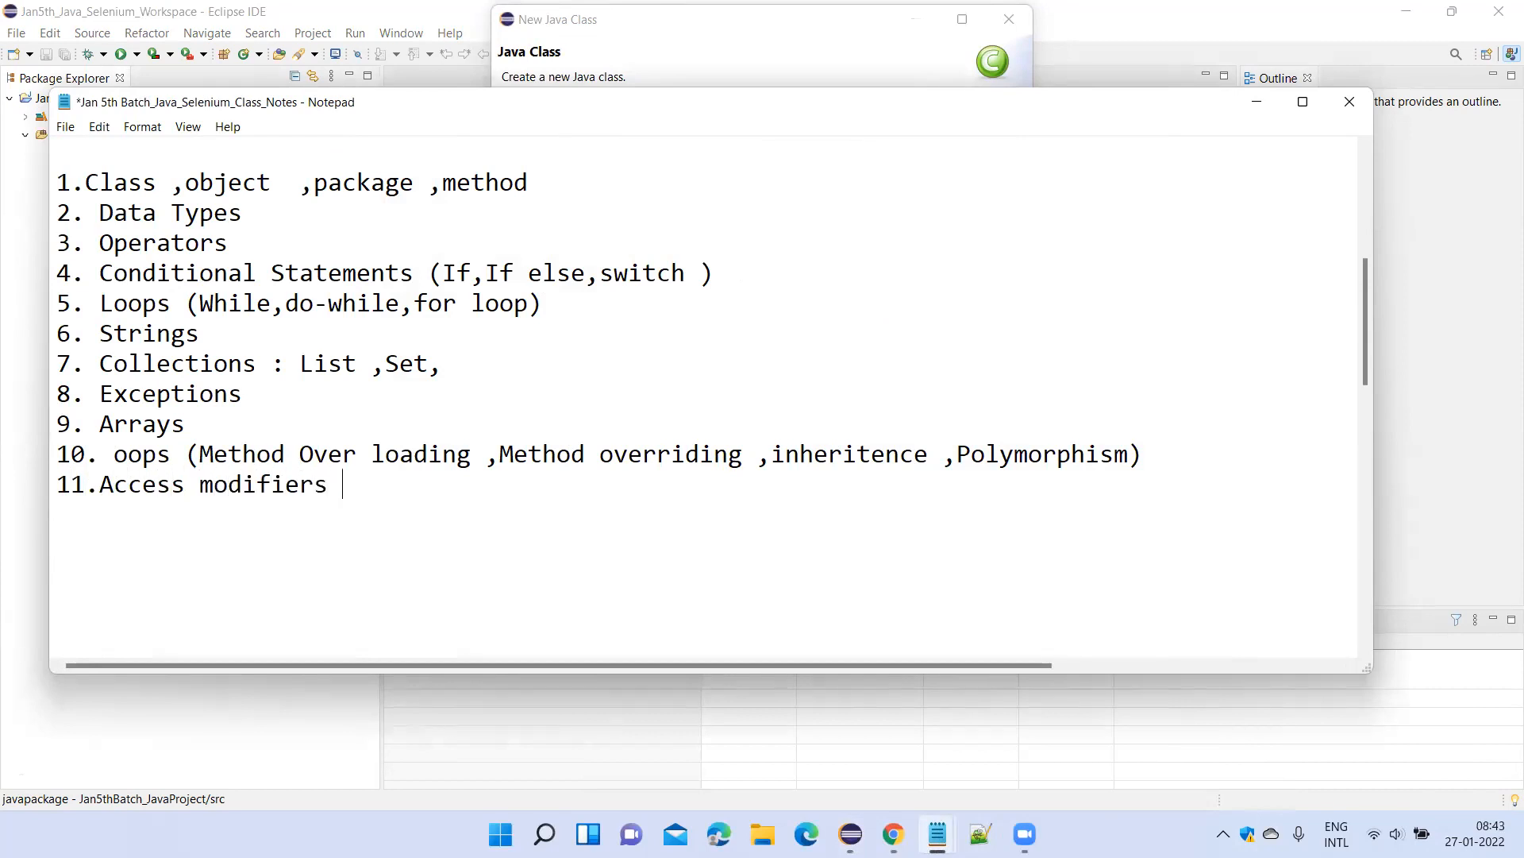
{"action": "type", "text": "(Public,private"}
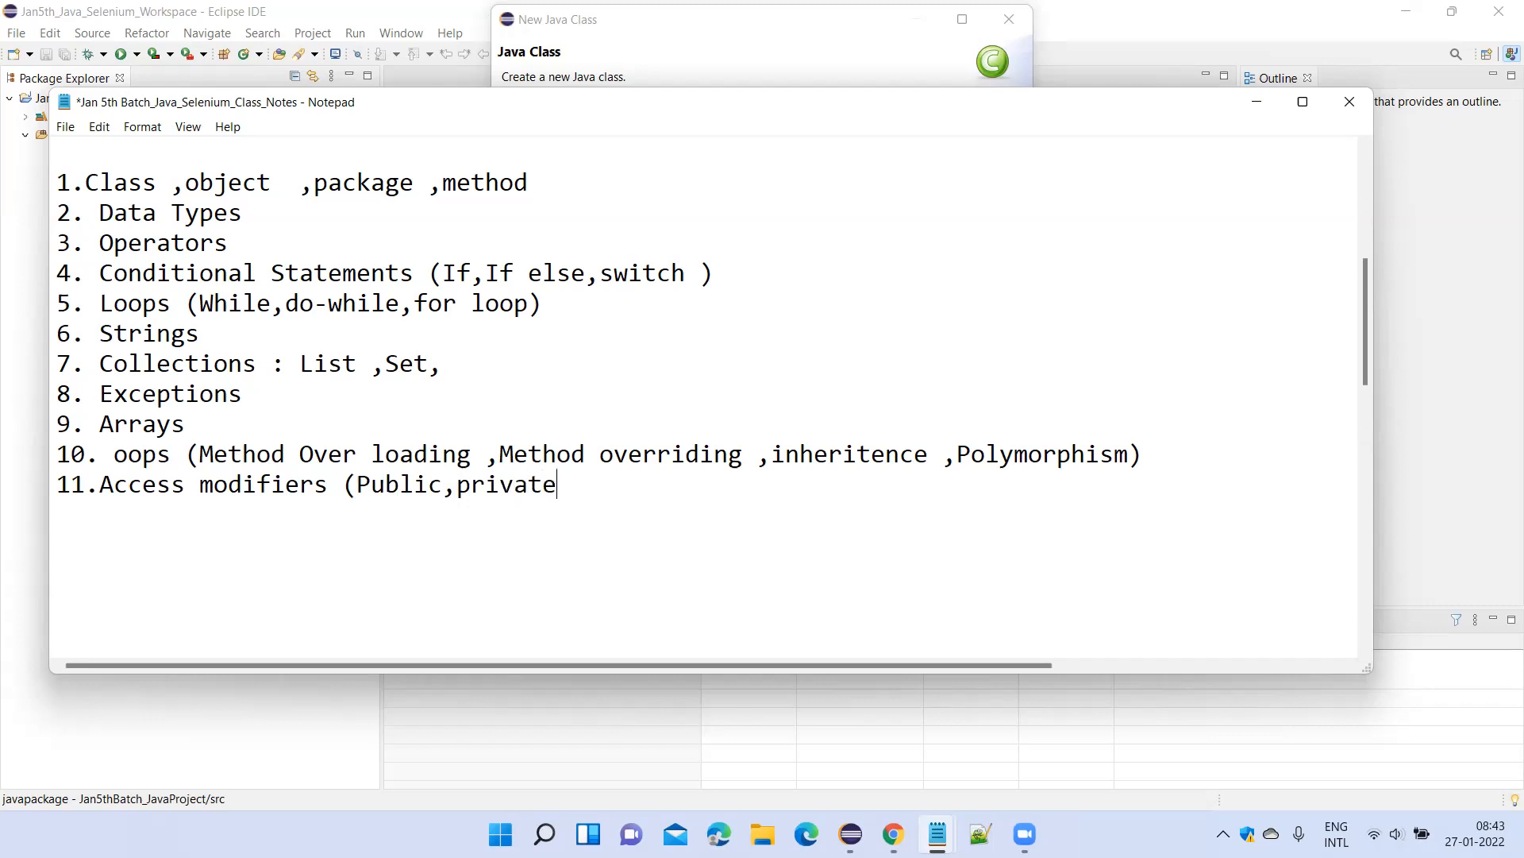
{"action": "type", "text": ",default,p"}
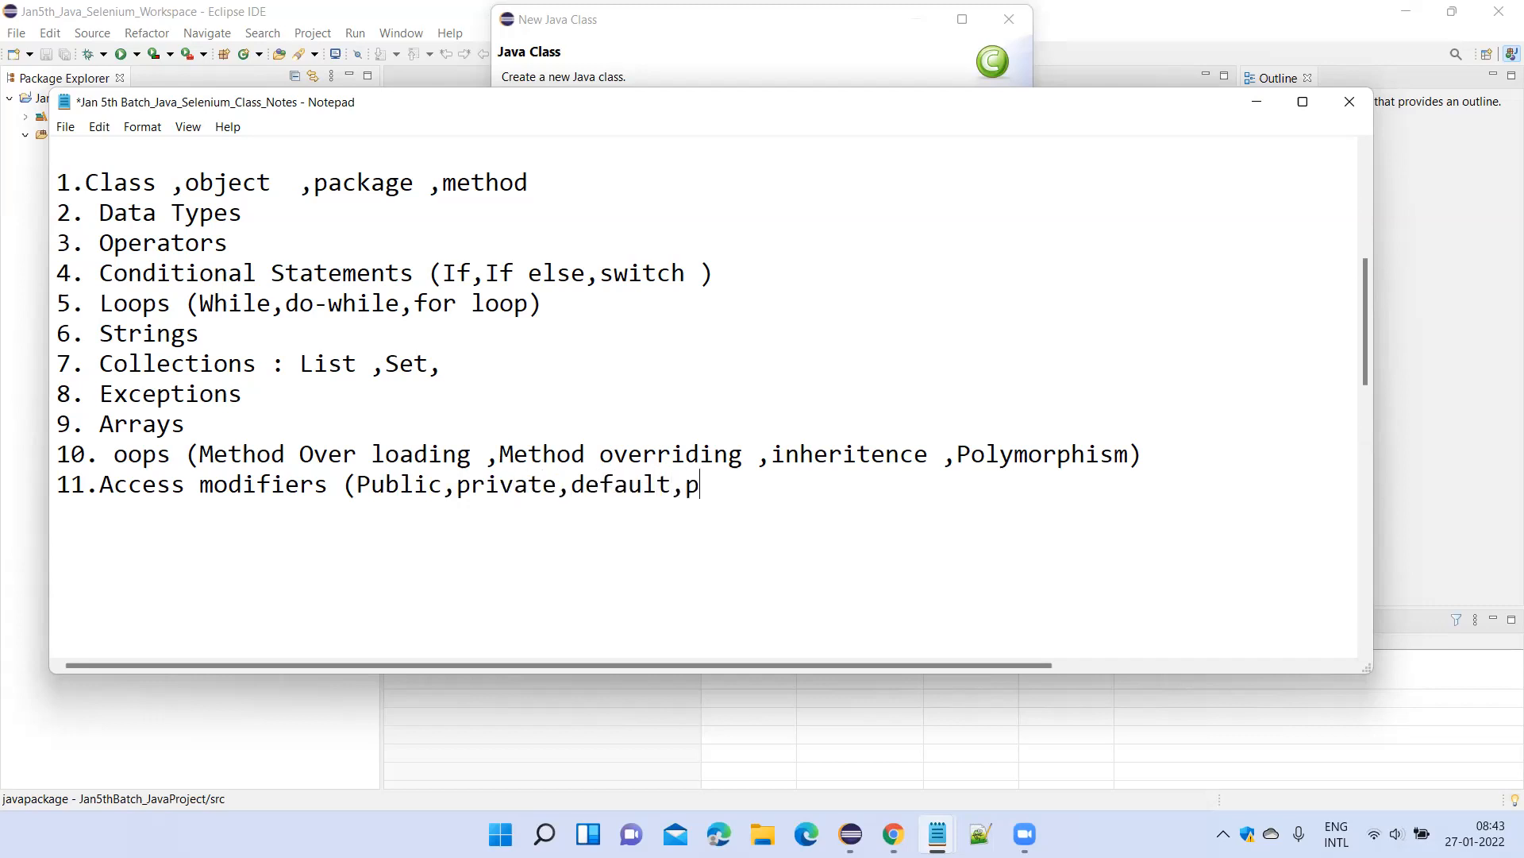
{"action": "type", "text": "rotected )"}
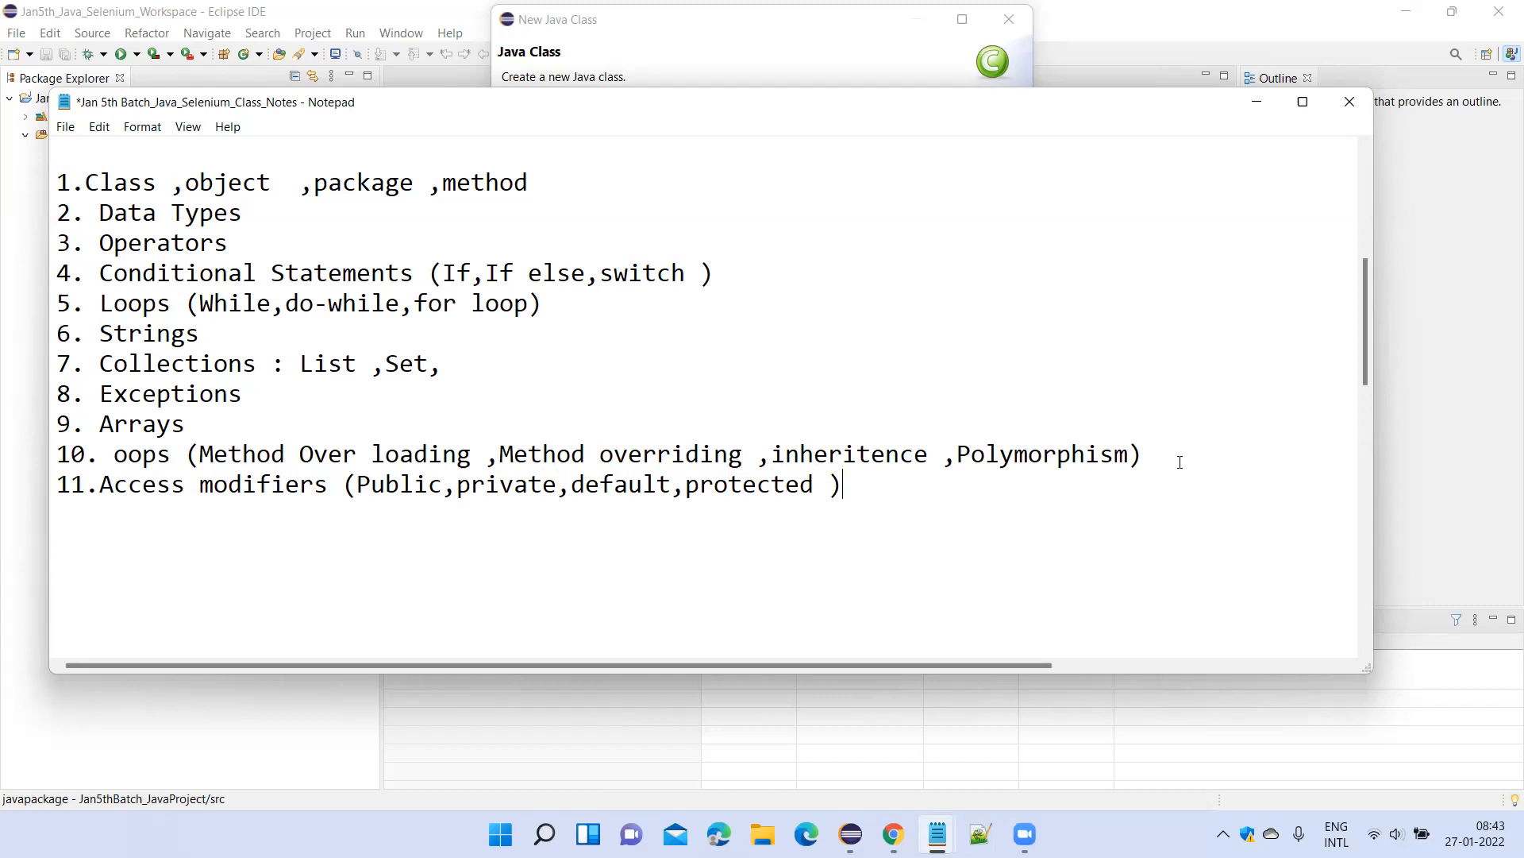
Minimize the notes and create the public class JavaClass in javapackage with the default options.
{"action": "left_click", "coordinate": [1256, 102]}
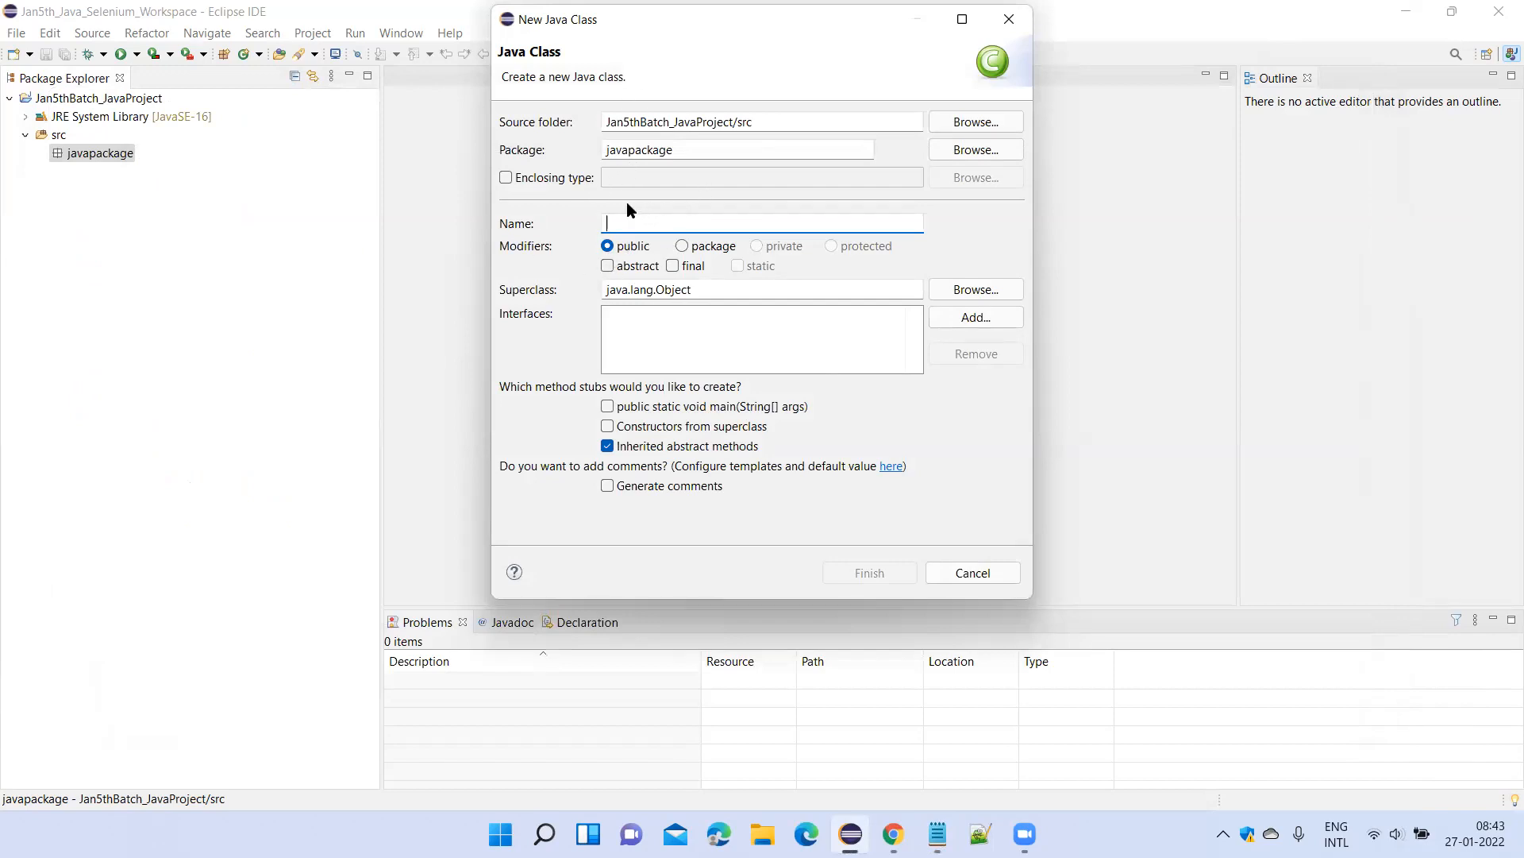
{"action": "type", "text": "JavaClass"}
{"action": "left_click", "coordinate": [866, 575]}
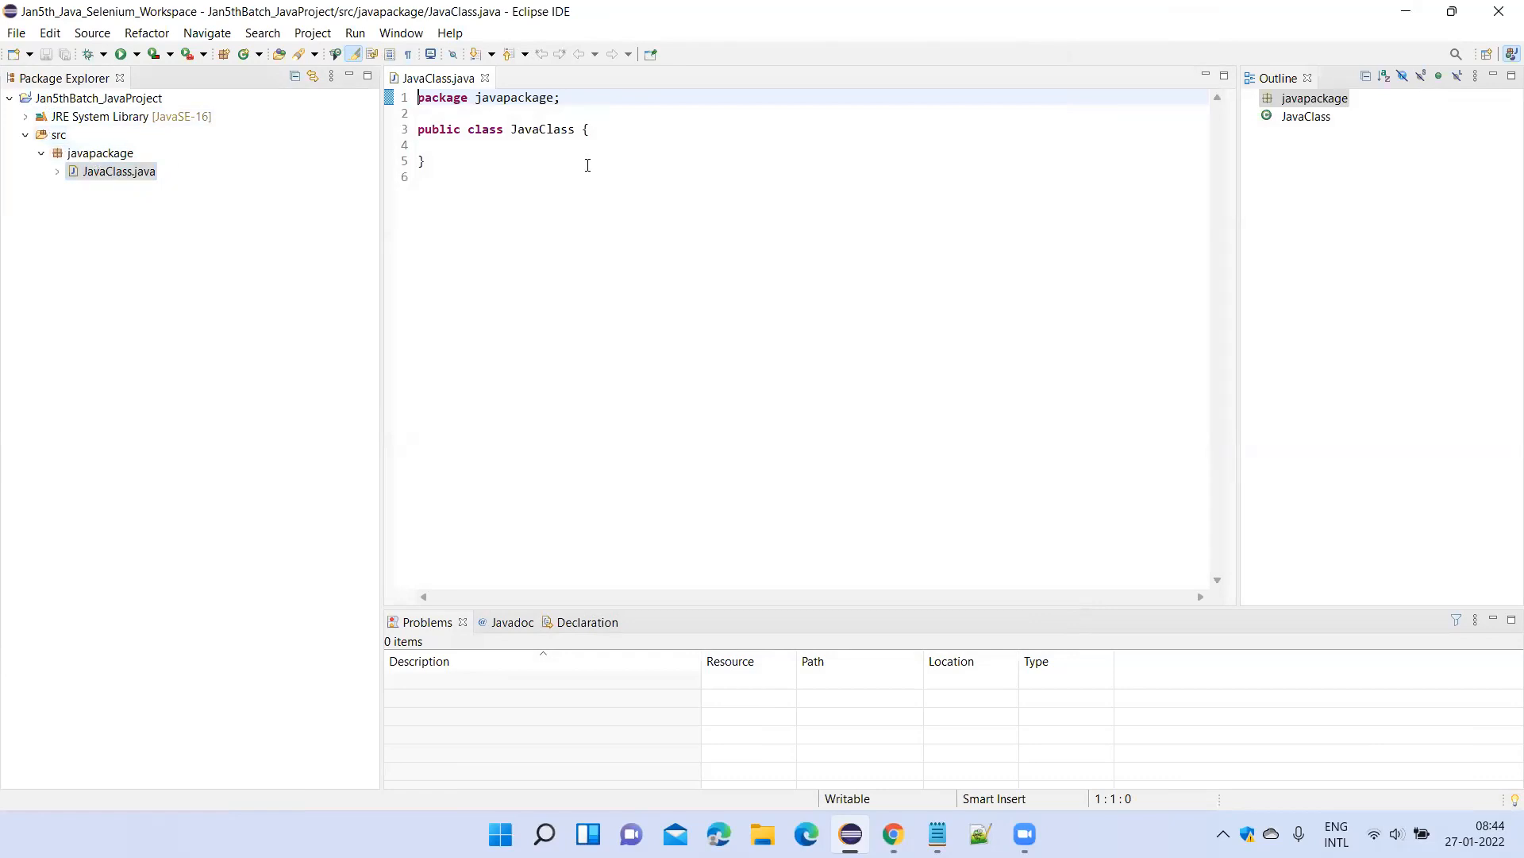
Add a blank line in the JavaClass body and check which Run As options the class offers.
{"action": "left_click", "coordinate": [485, 148]}
{"action": "key", "text": "Return"}
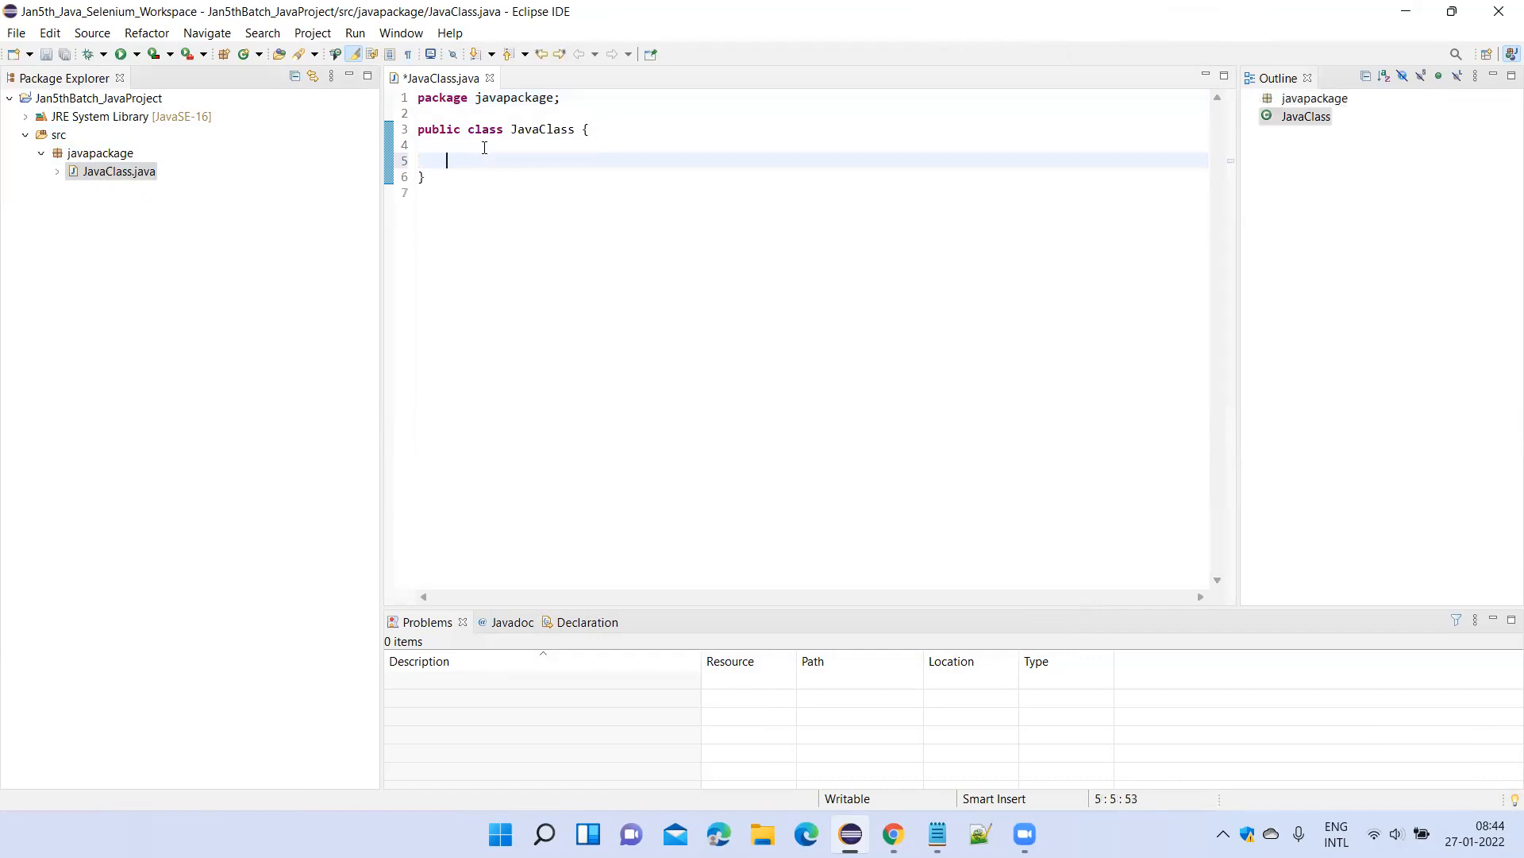
{"action": "right_click", "coordinate": [543, 178]}
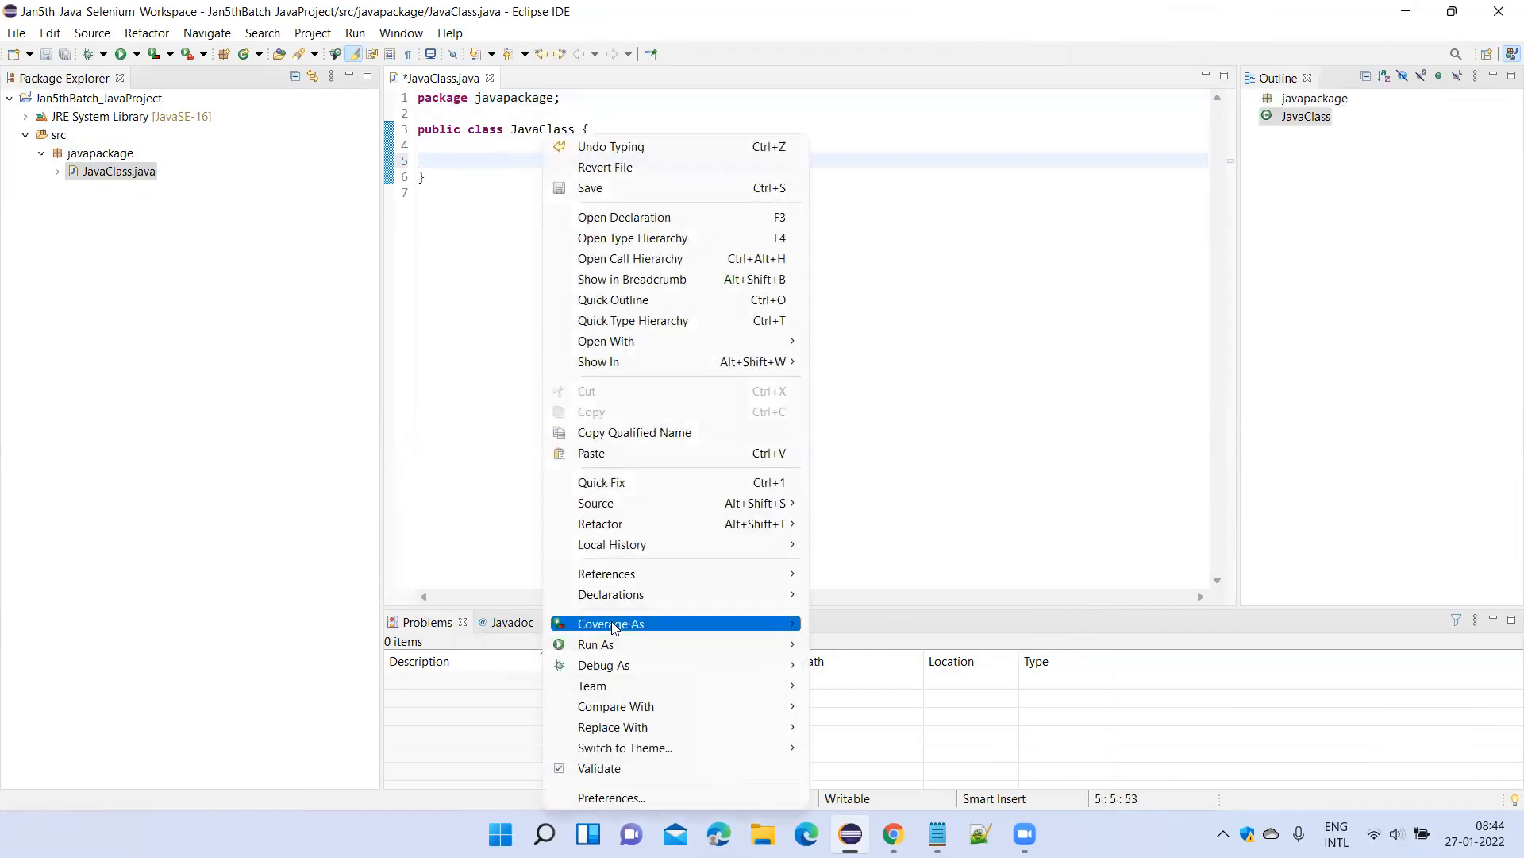
{"action": "mouse_move", "coordinate": [620, 652]}
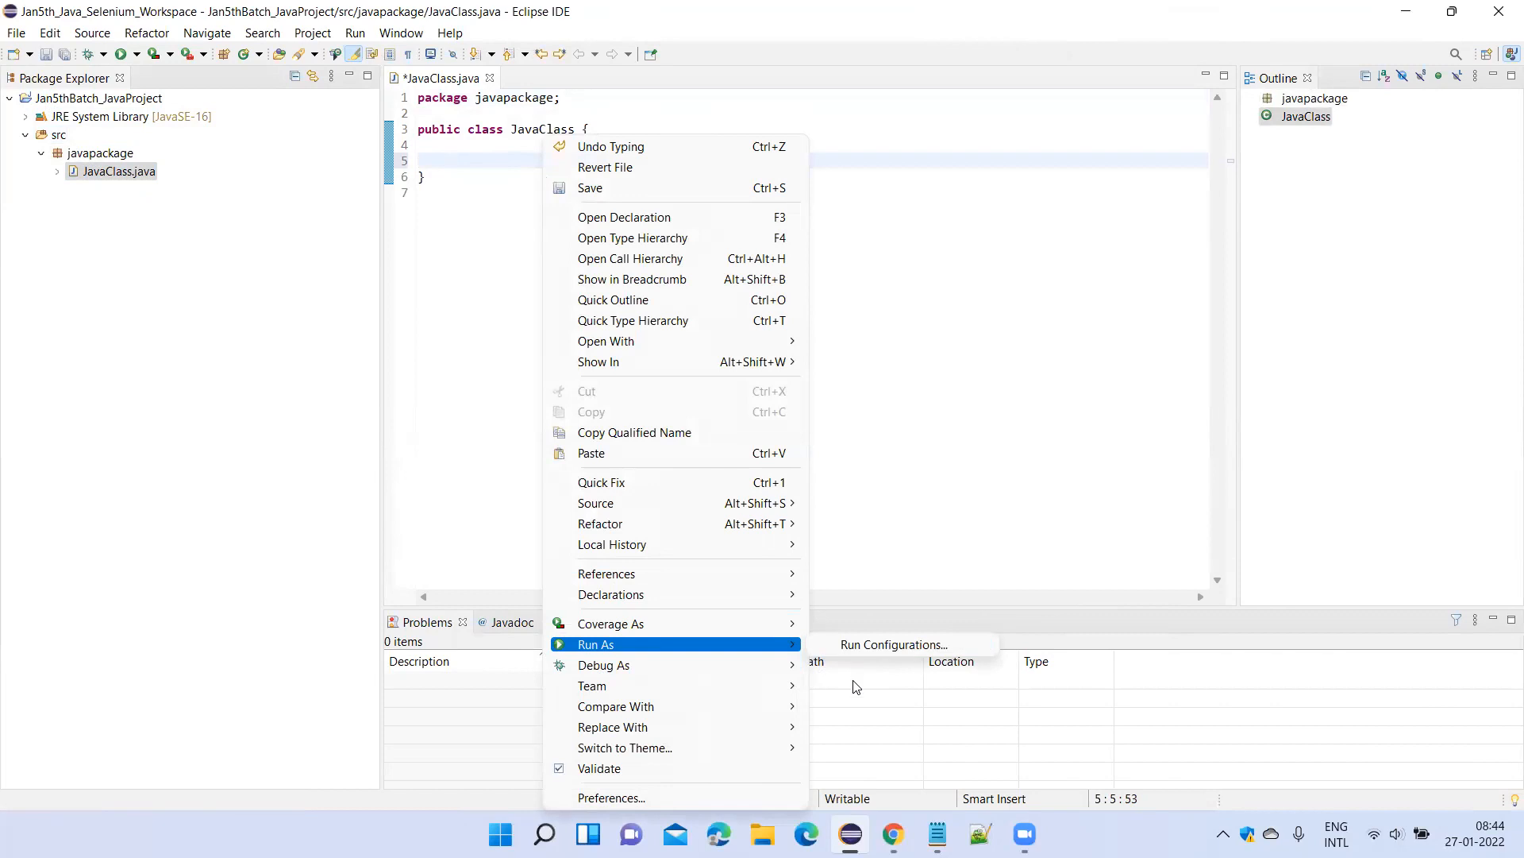
{"action": "left_click", "coordinate": [471, 267]}
Add two more blank lines inside the JavaClass body and save the file.
{"action": "left_click", "coordinate": [450, 146]}
{"action": "key", "text": "Return"}
{"action": "key", "text": "Return"}
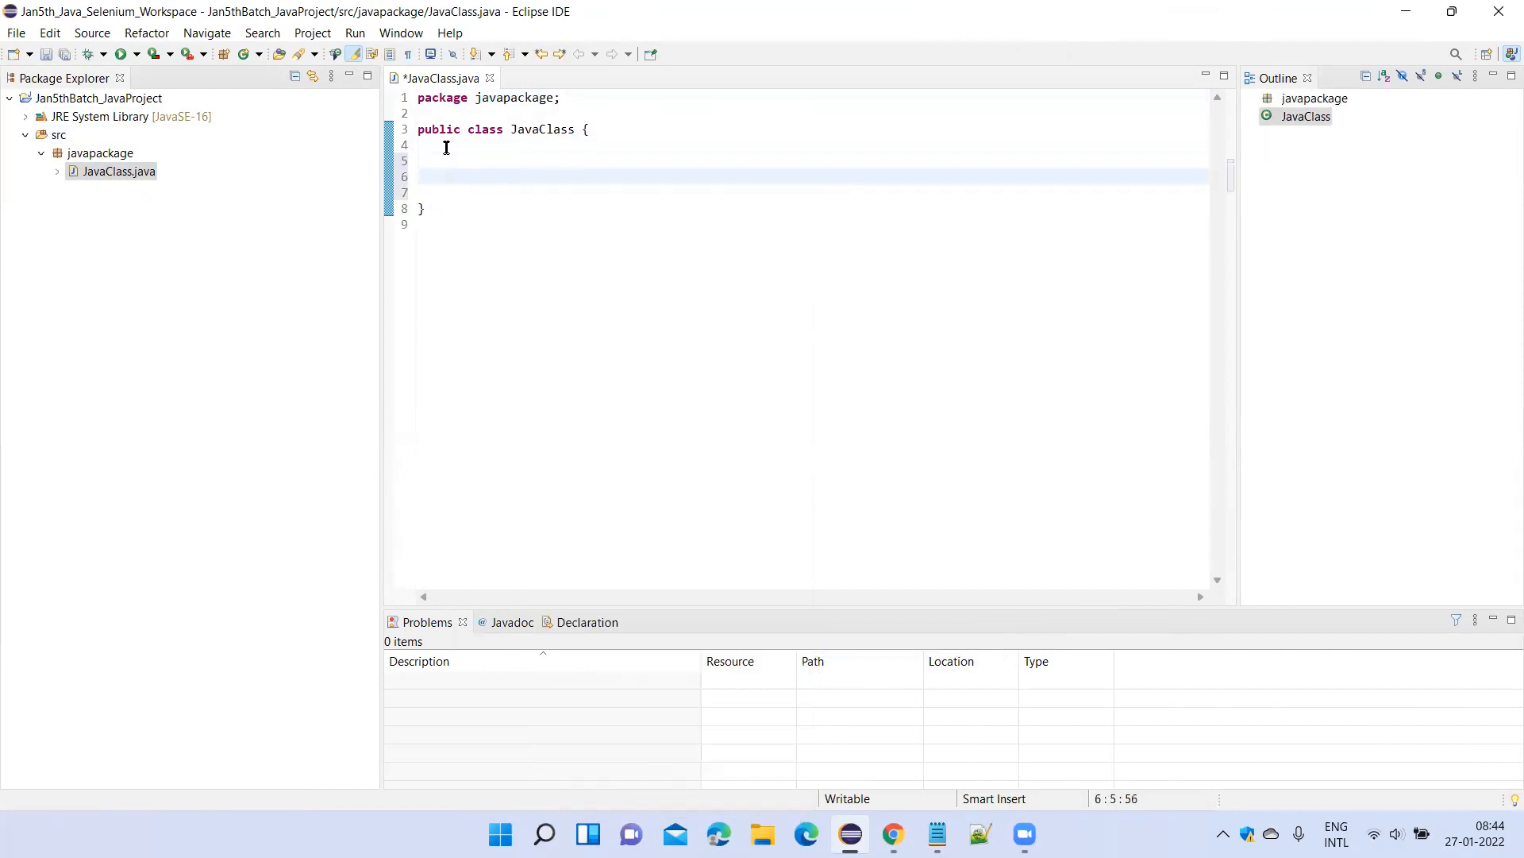
{"action": "key", "text": "ctrl+s"}
Insert a main method in JavaClass from the code-completion template and add a blank line to its body.
{"action": "left_click", "coordinate": [486, 160]}
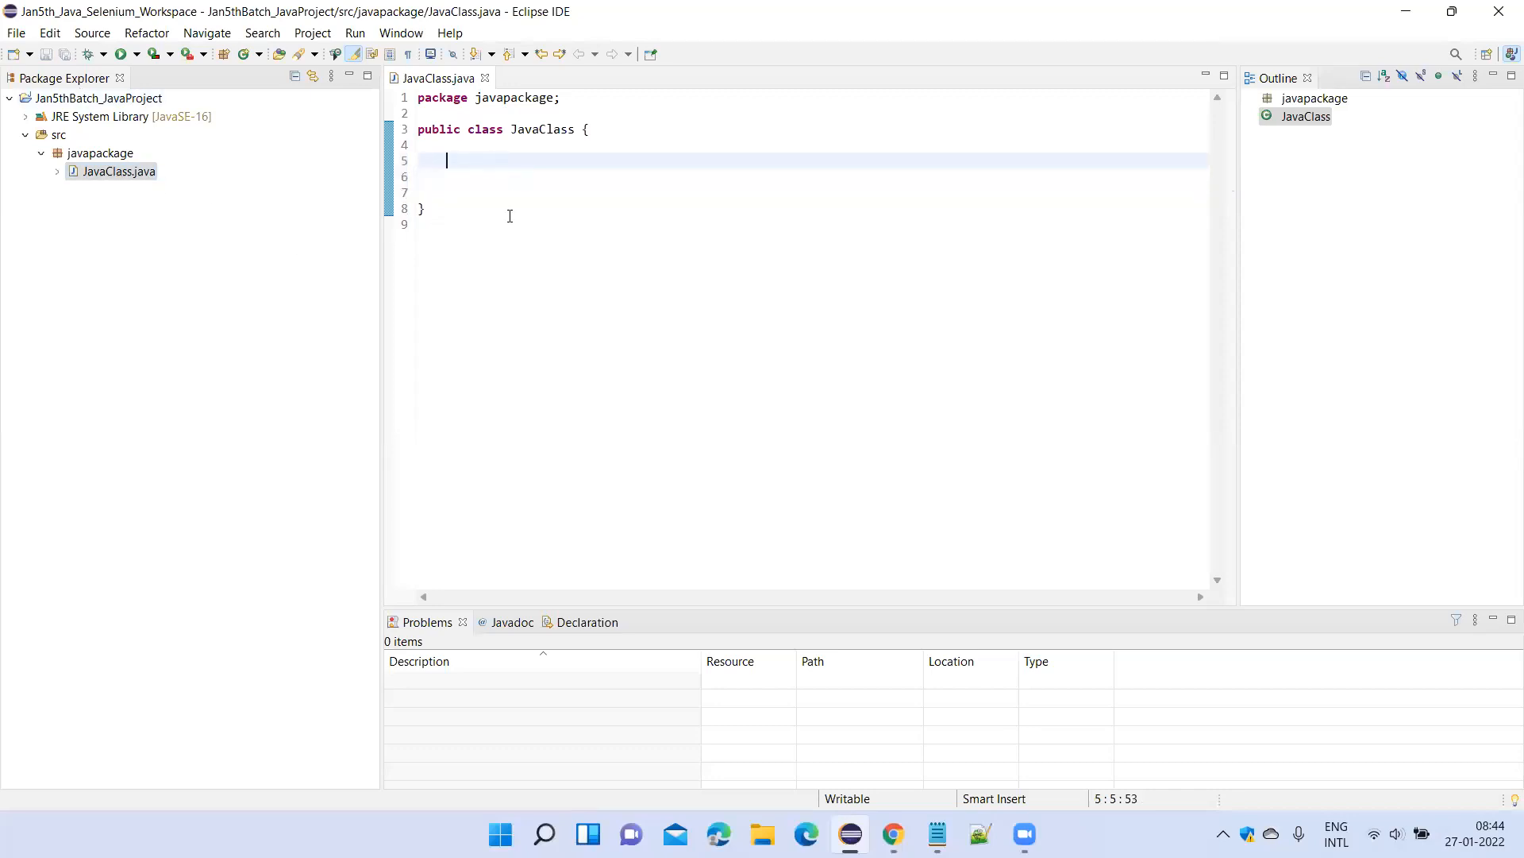
{"action": "type", "text": "main"}
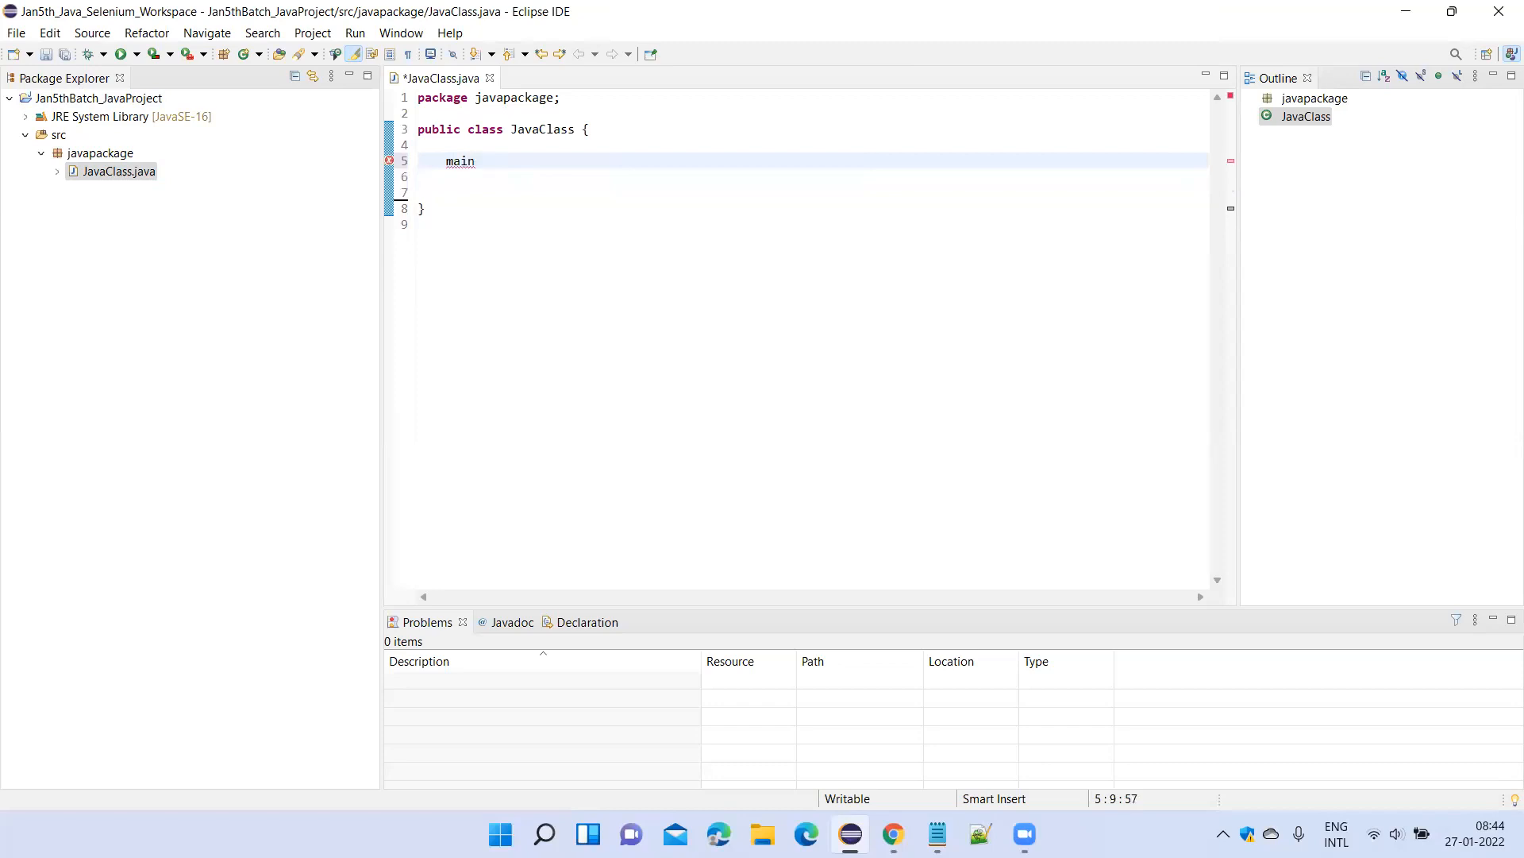
{"action": "key", "text": "ctrl+space"}
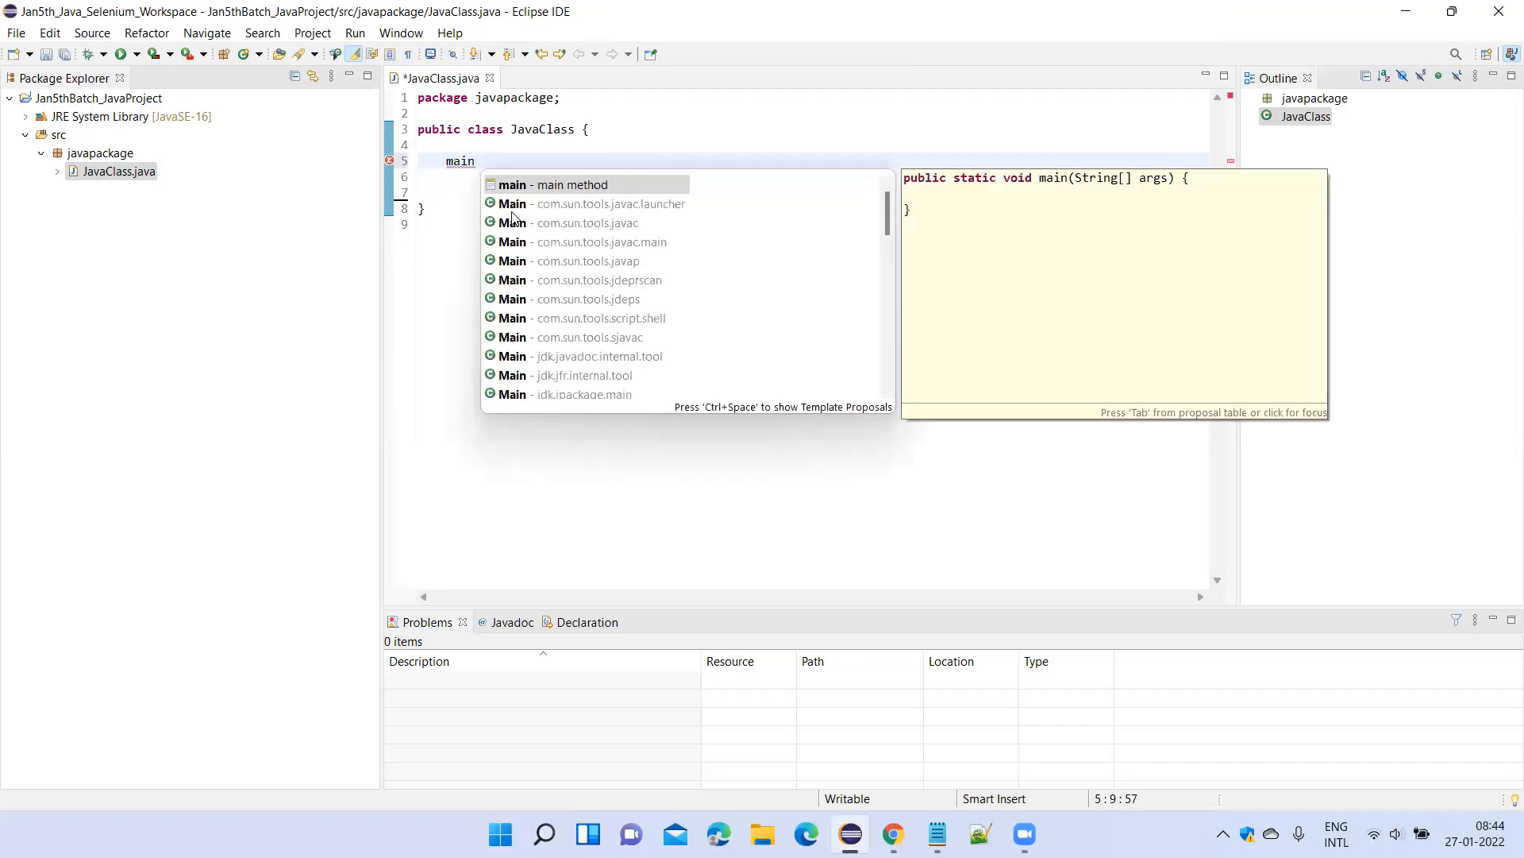
{"action": "left_click", "coordinate": [553, 186]}
{"action": "double_click", "coordinate": [553, 186]}
{"action": "left_click", "coordinate": [544, 204]}
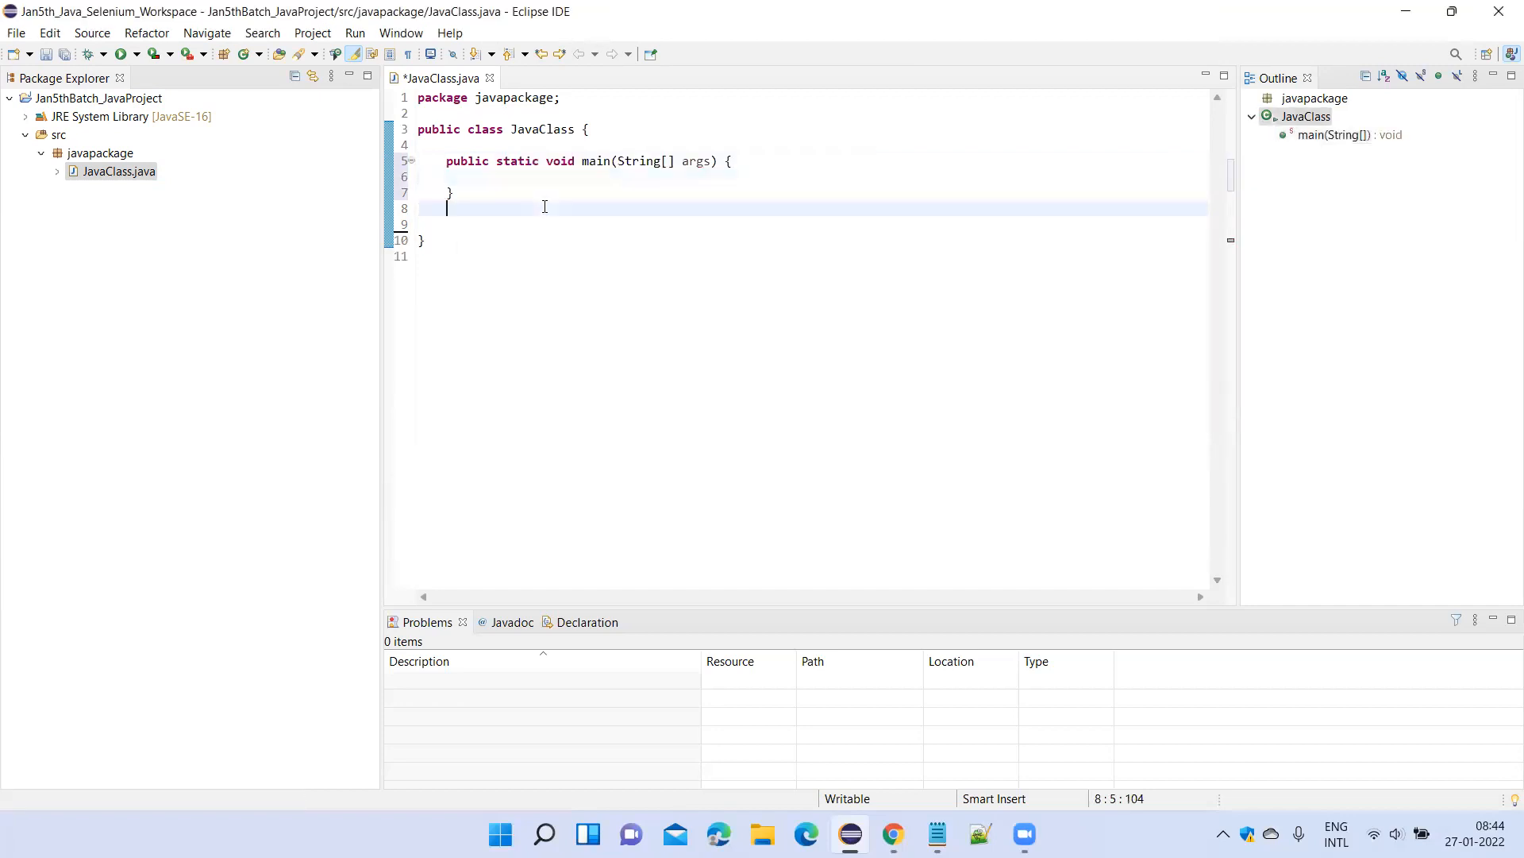
{"action": "left_click", "coordinate": [470, 180]}
{"action": "key", "text": "Return"}
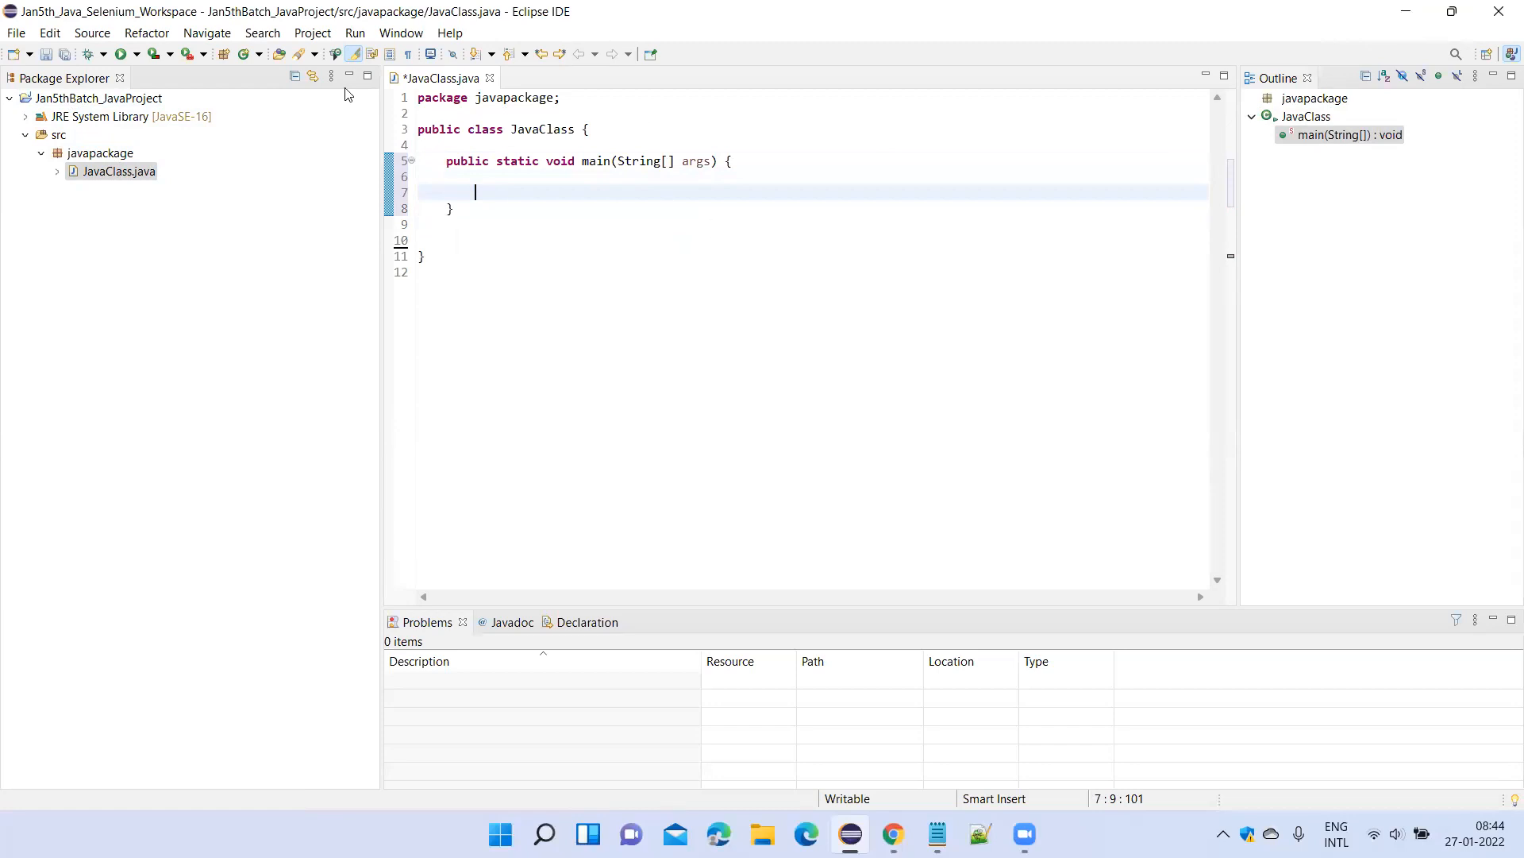
Examine the main method's declaration, public static void main(String[] args), in JavaClass.
{"action": "key", "text": "alt+Tab"}
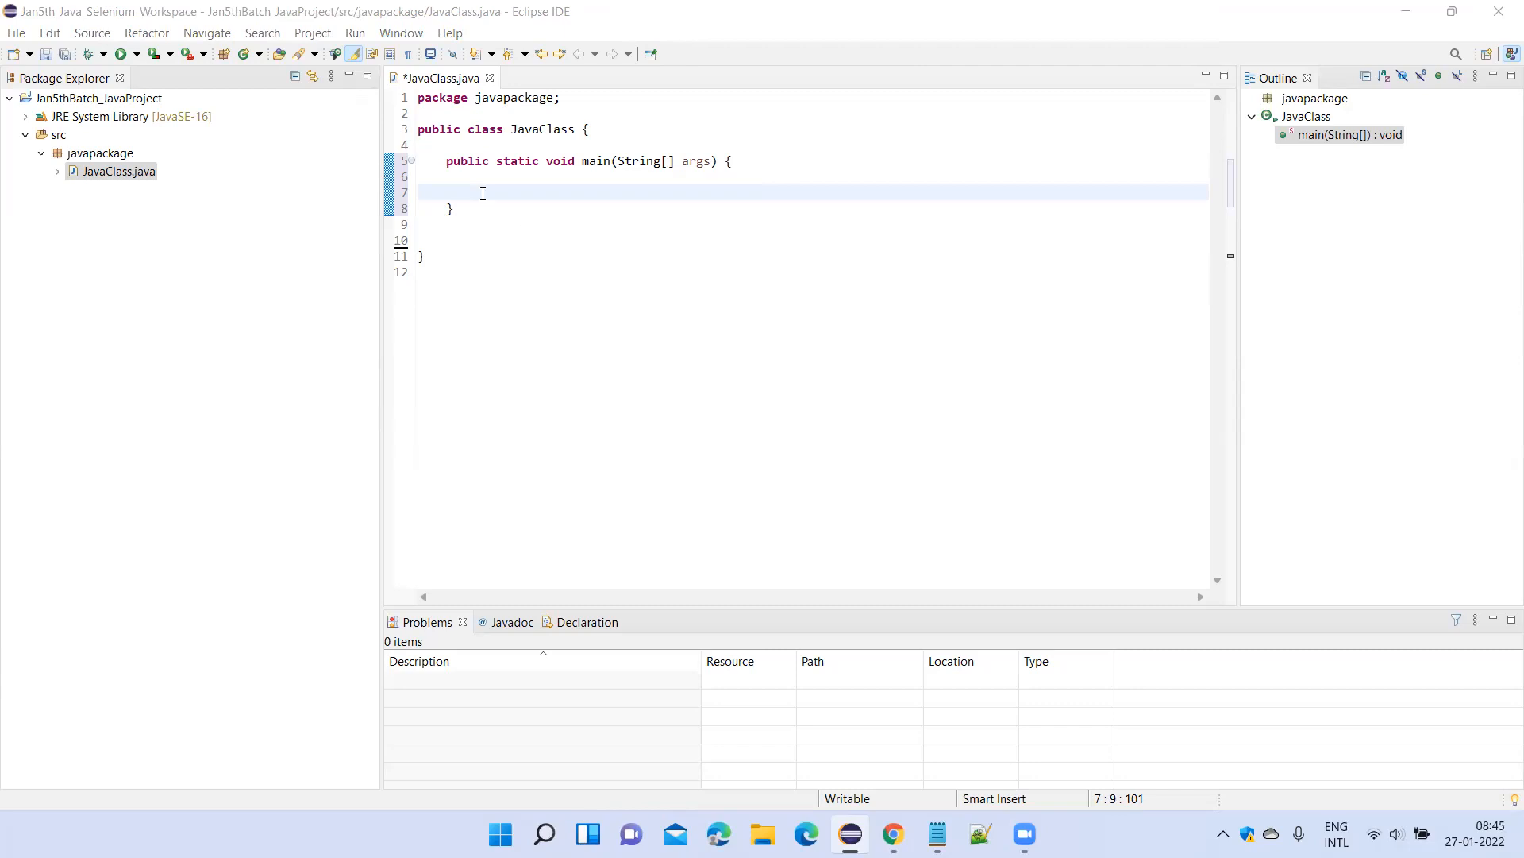
{"action": "left_click", "coordinate": [502, 177]}
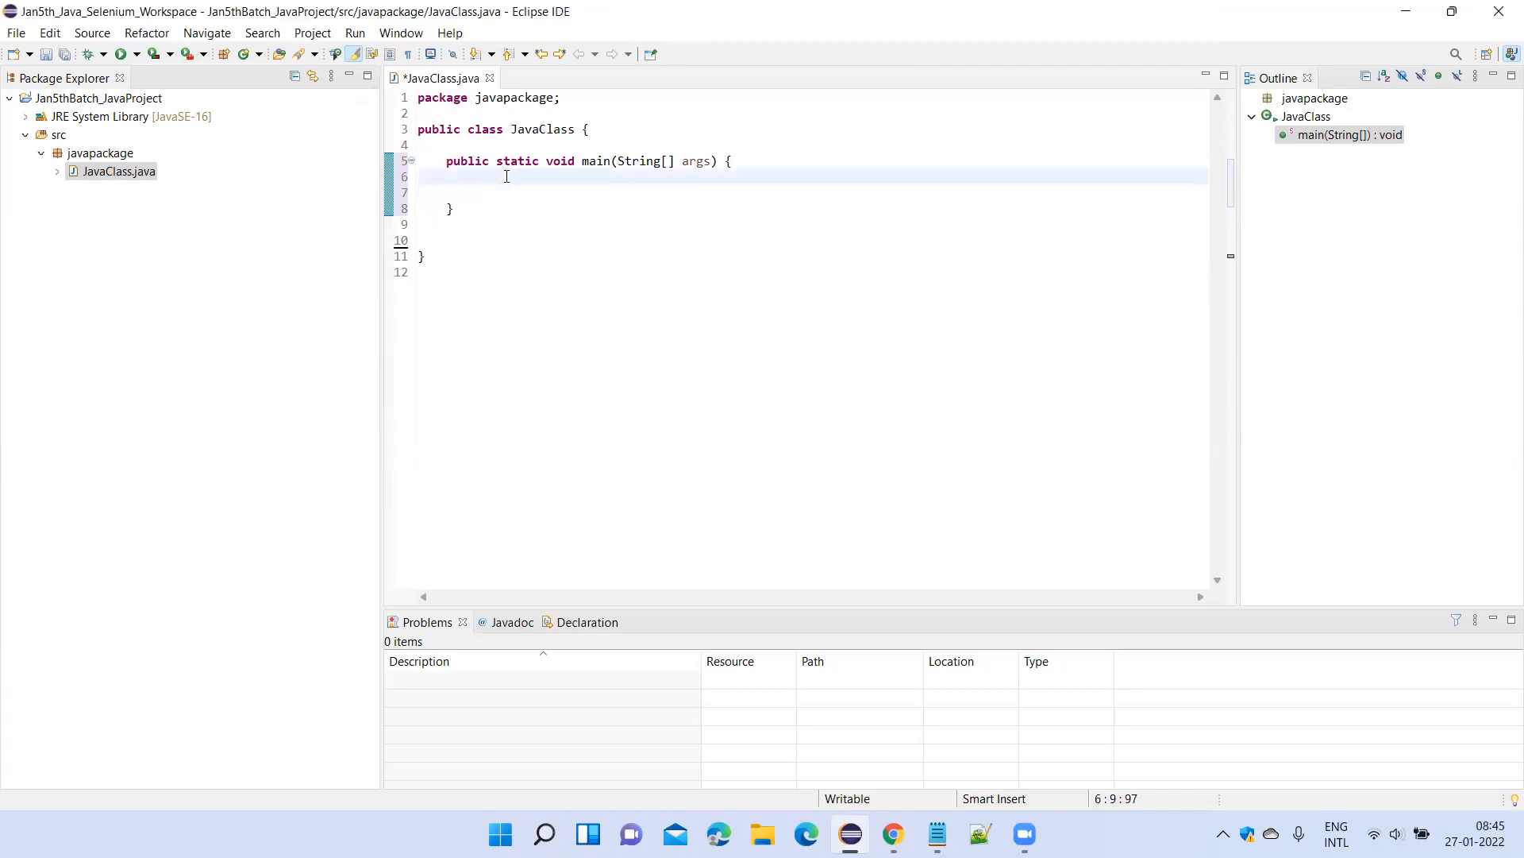
{"action": "left_click_drag", "start_coordinate": [446, 161], "coordinate": [726, 163]}
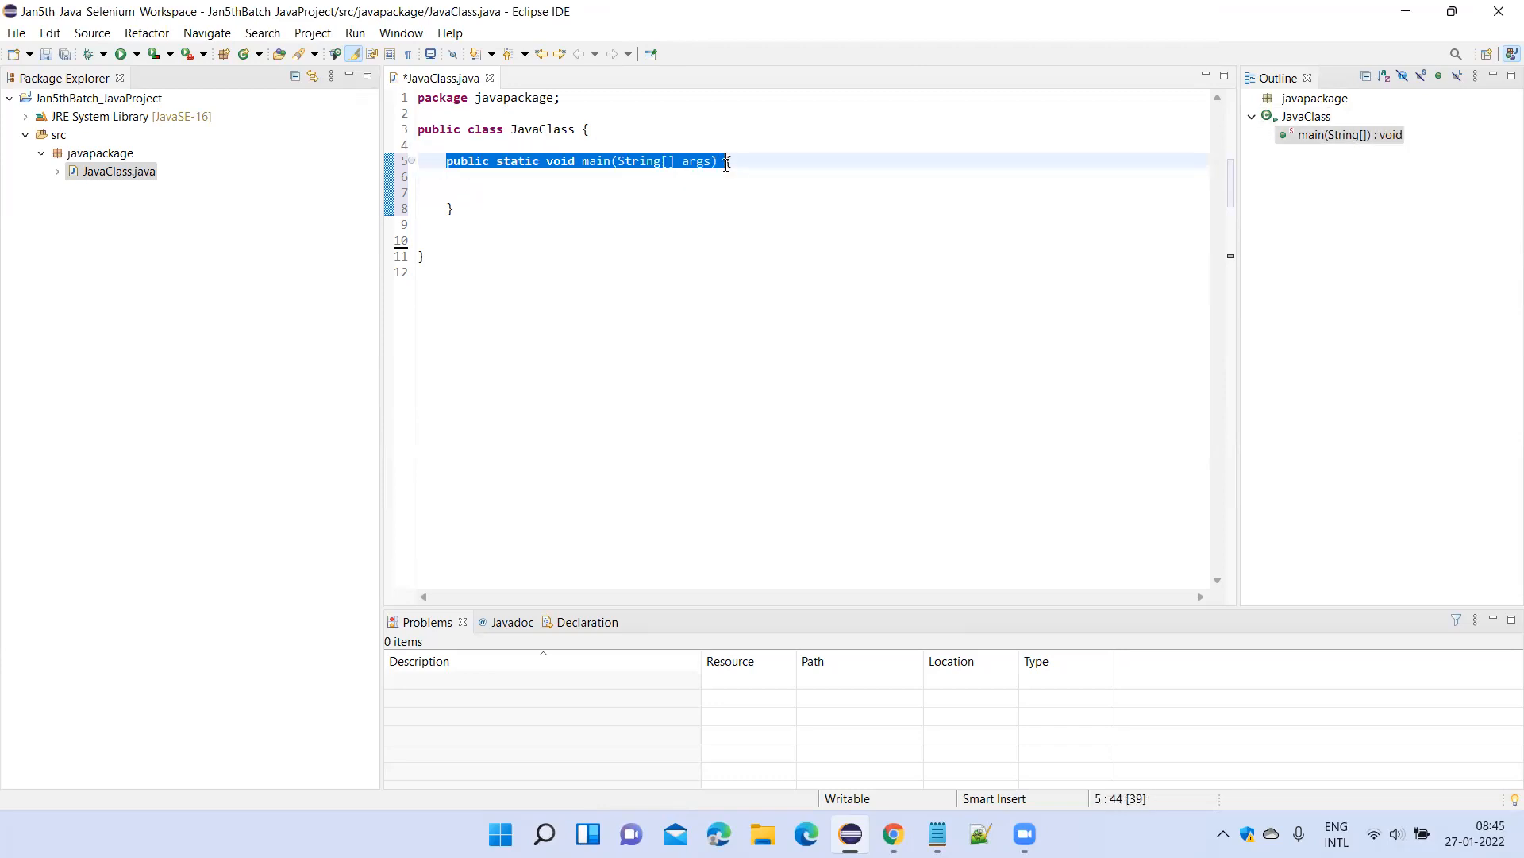
{"action": "left_click", "coordinate": [475, 161]}
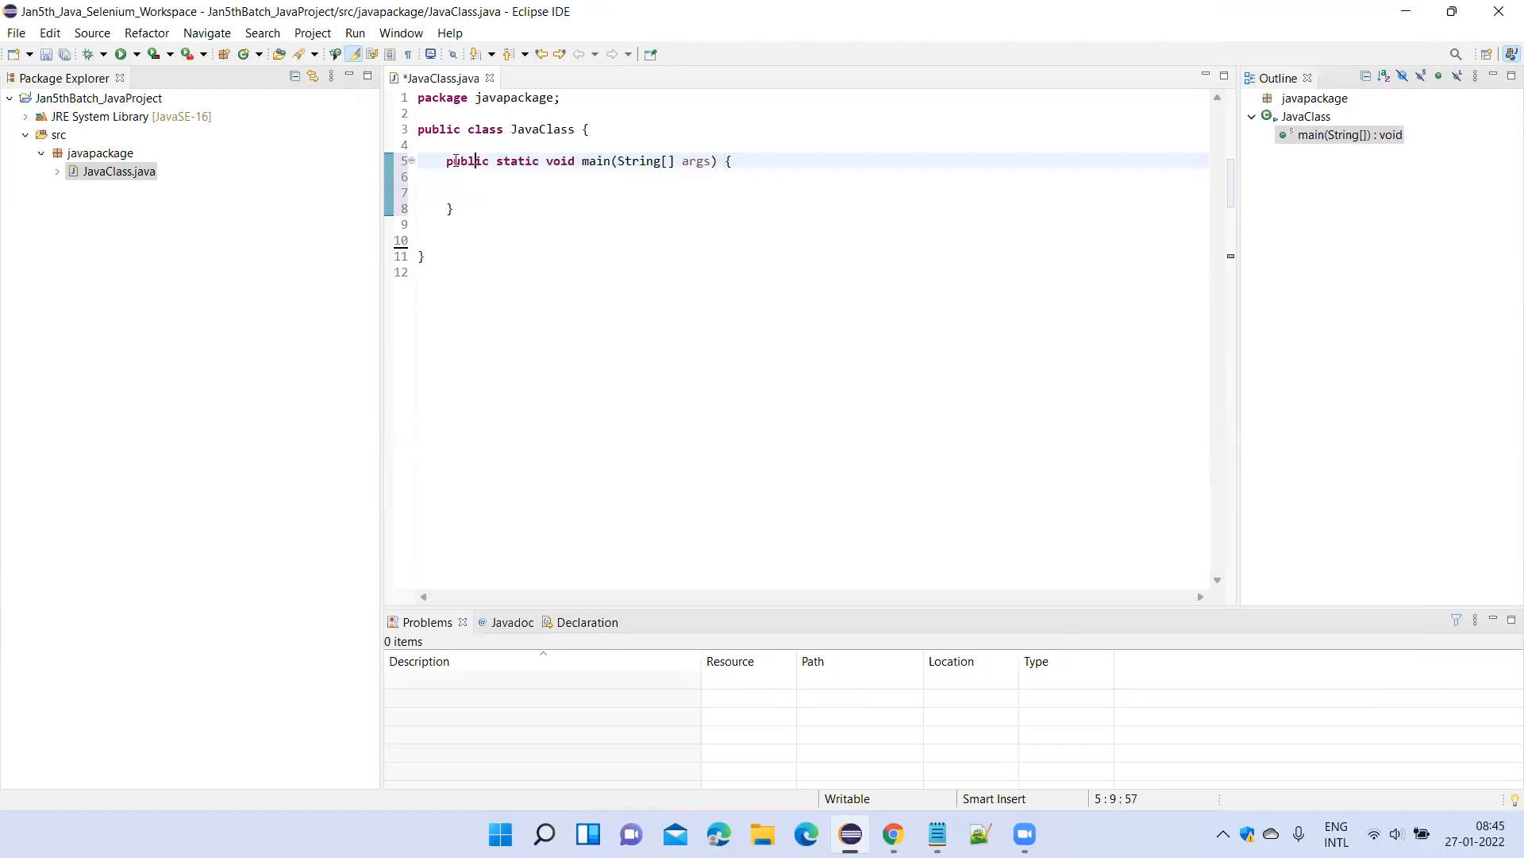
{"action": "left_click_drag", "start_coordinate": [437, 162], "coordinate": [746, 161]}
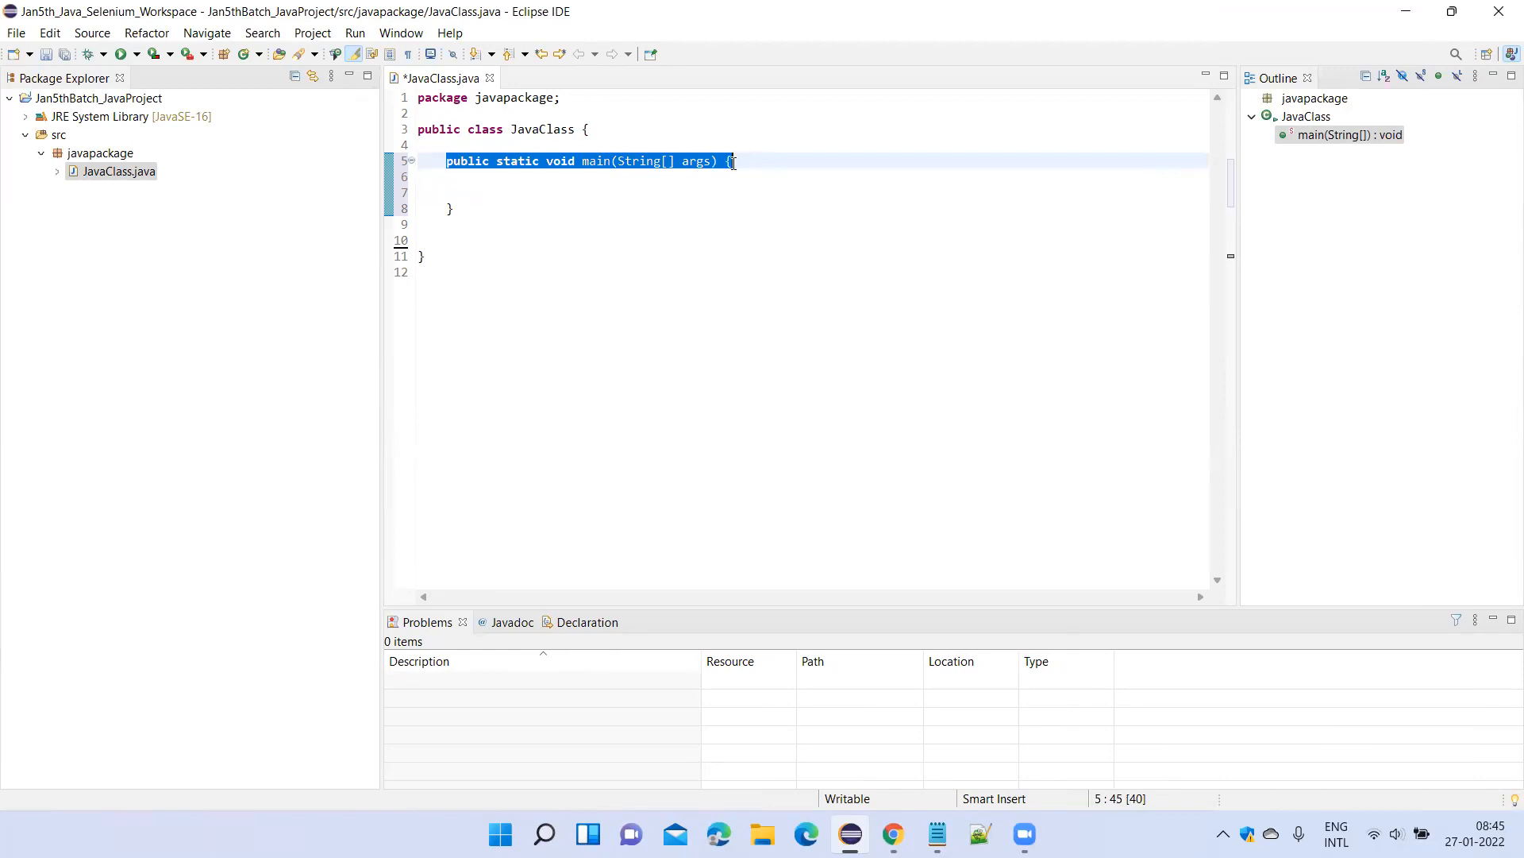
{"action": "left_click", "coordinate": [765, 165]}
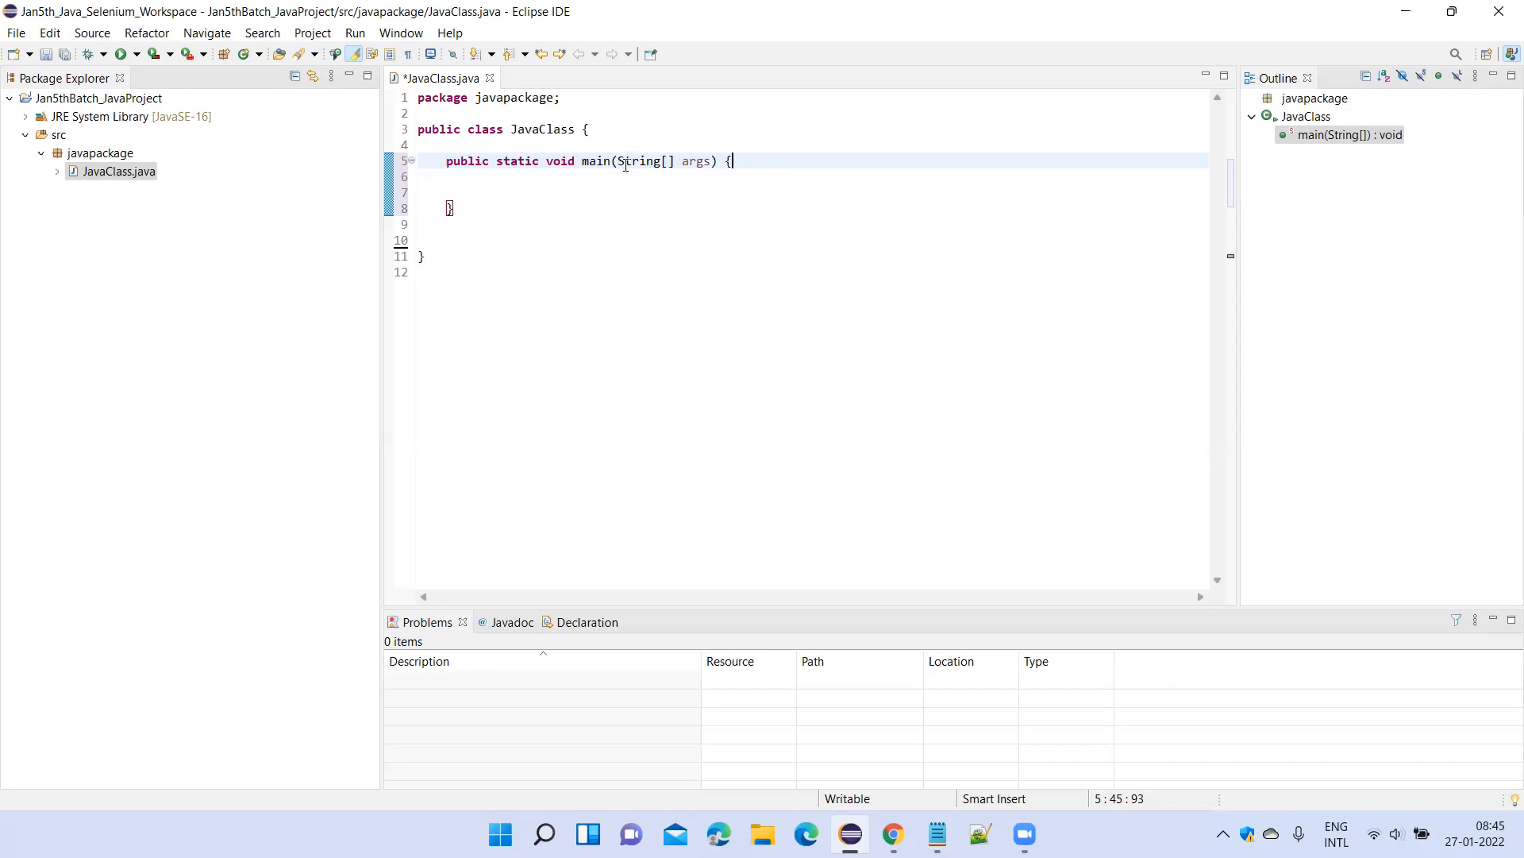
{"action": "mouse_move", "coordinate": [627, 165]}
{"action": "left_click", "coordinate": [960, 385]}
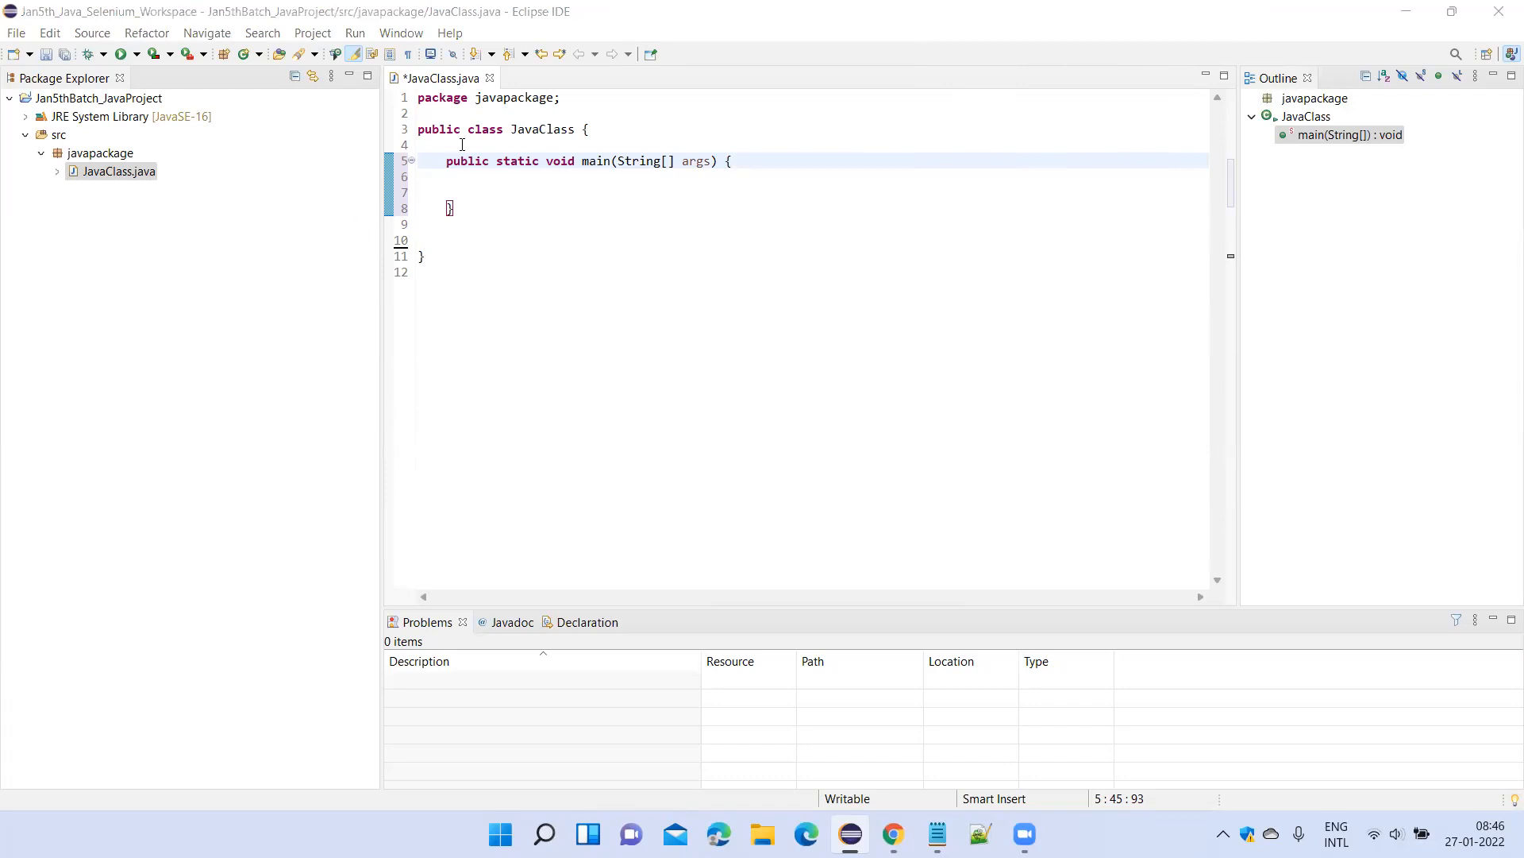
Add three blank lines inside the main method body and save JavaClass.java.
{"action": "left_click", "coordinate": [477, 179]}
{"action": "key", "text": "Return"}
{"action": "key", "text": "Return"}
{"action": "key", "text": "Return"}
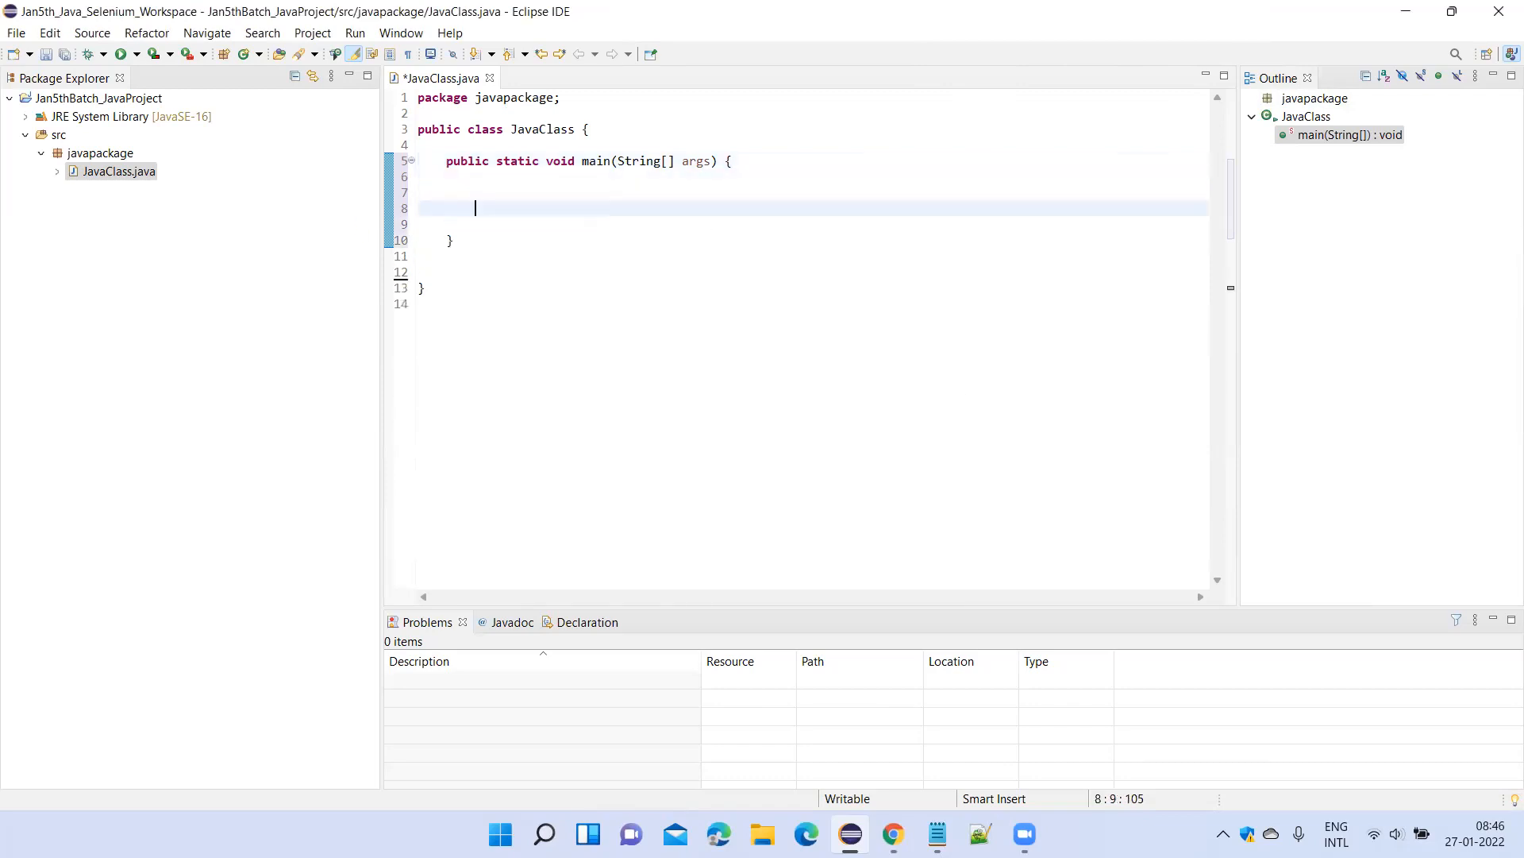
{"action": "key", "text": "ctrl+s"}
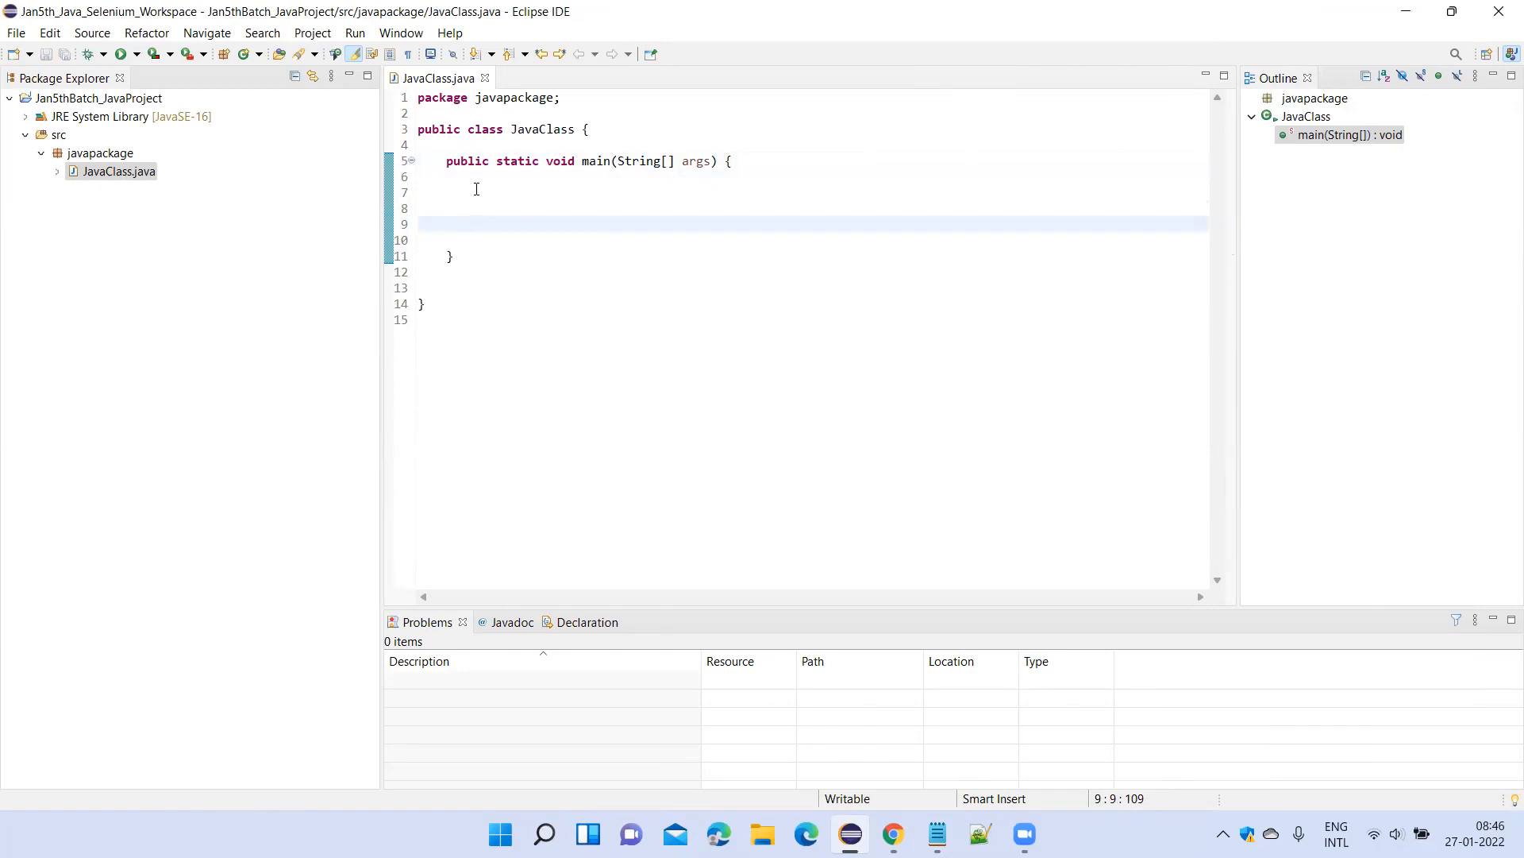
Close the three open Notepad windows, including Java_Topics_Selenium and the class notes.
{"action": "mouse_move", "coordinate": [938, 834]}
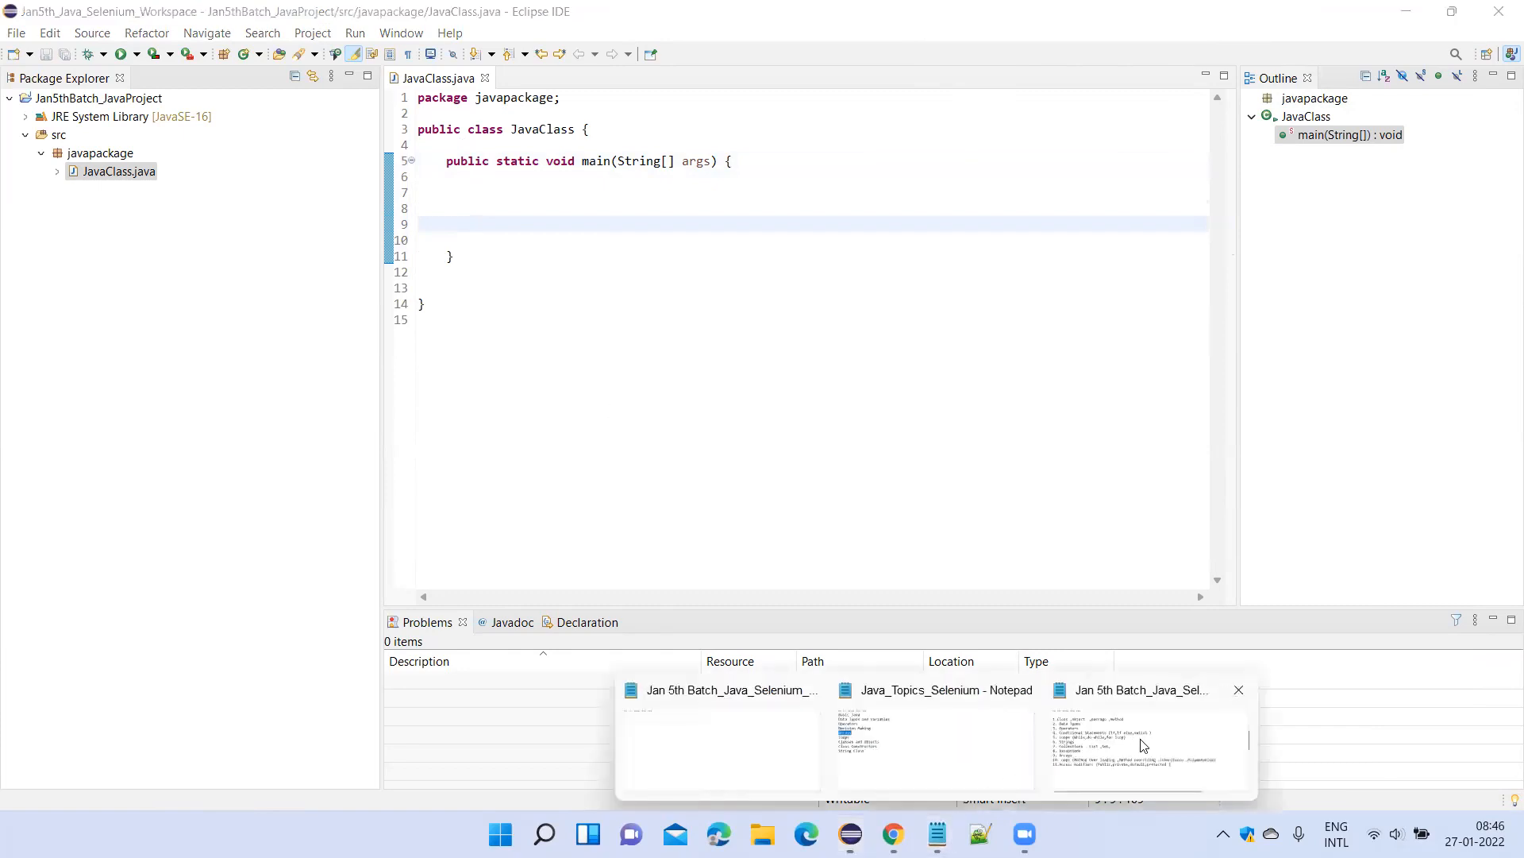
{"action": "left_click", "coordinate": [1239, 696]}
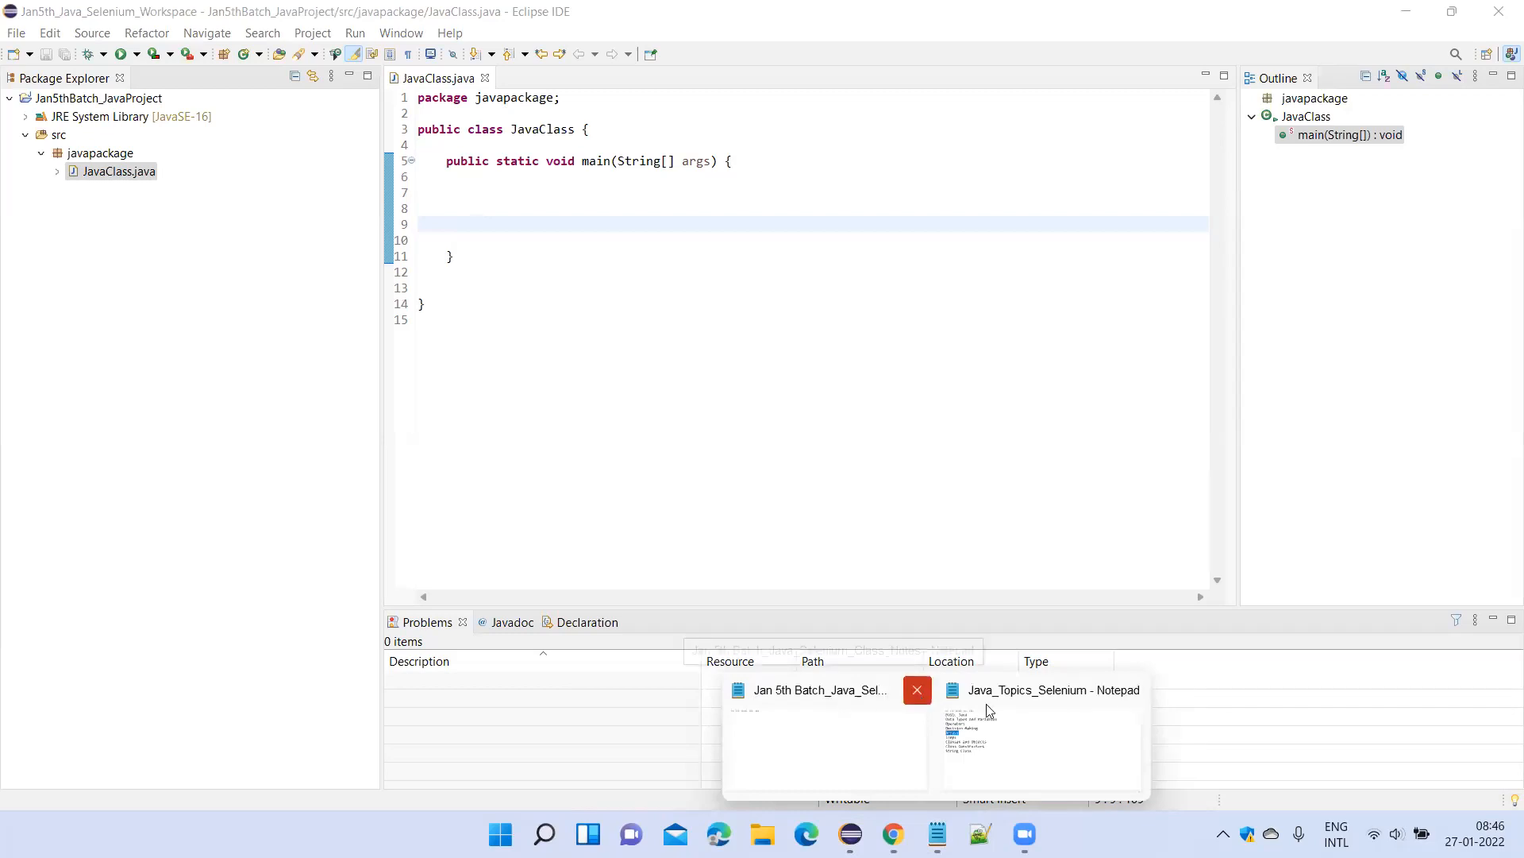
{"action": "left_click", "coordinate": [1134, 689]}
{"action": "left_click", "coordinate": [941, 709]}
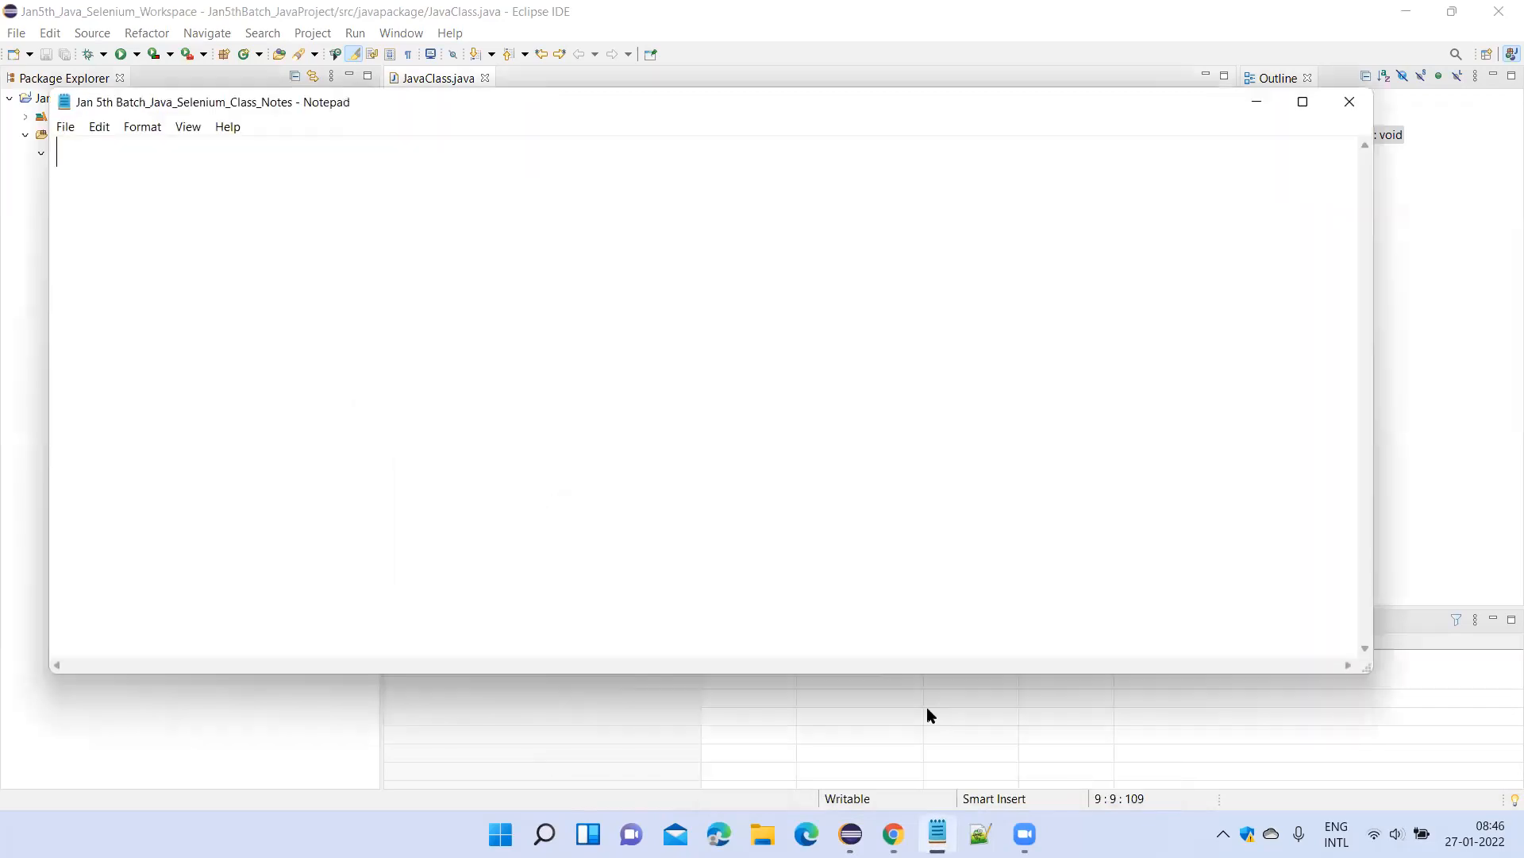
{"action": "left_click", "coordinate": [1347, 99]}
Open Jan 5th Batch_Java_Selenium_Class_Notes from the Jan6-2022_Batch folder in File Explorer.
{"action": "left_click", "coordinate": [763, 834]}
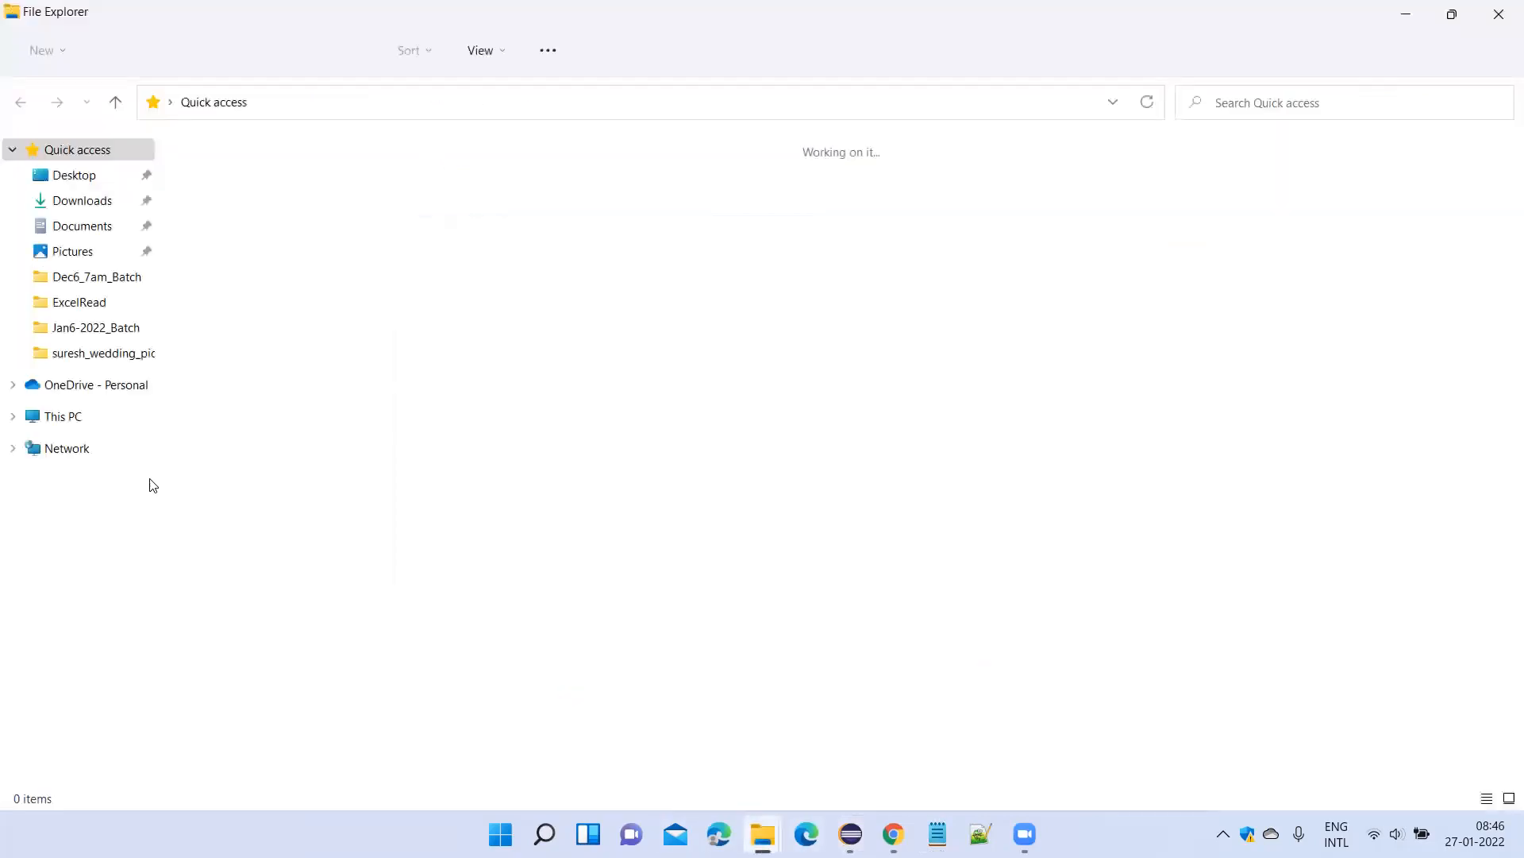
{"action": "left_click", "coordinate": [81, 277]}
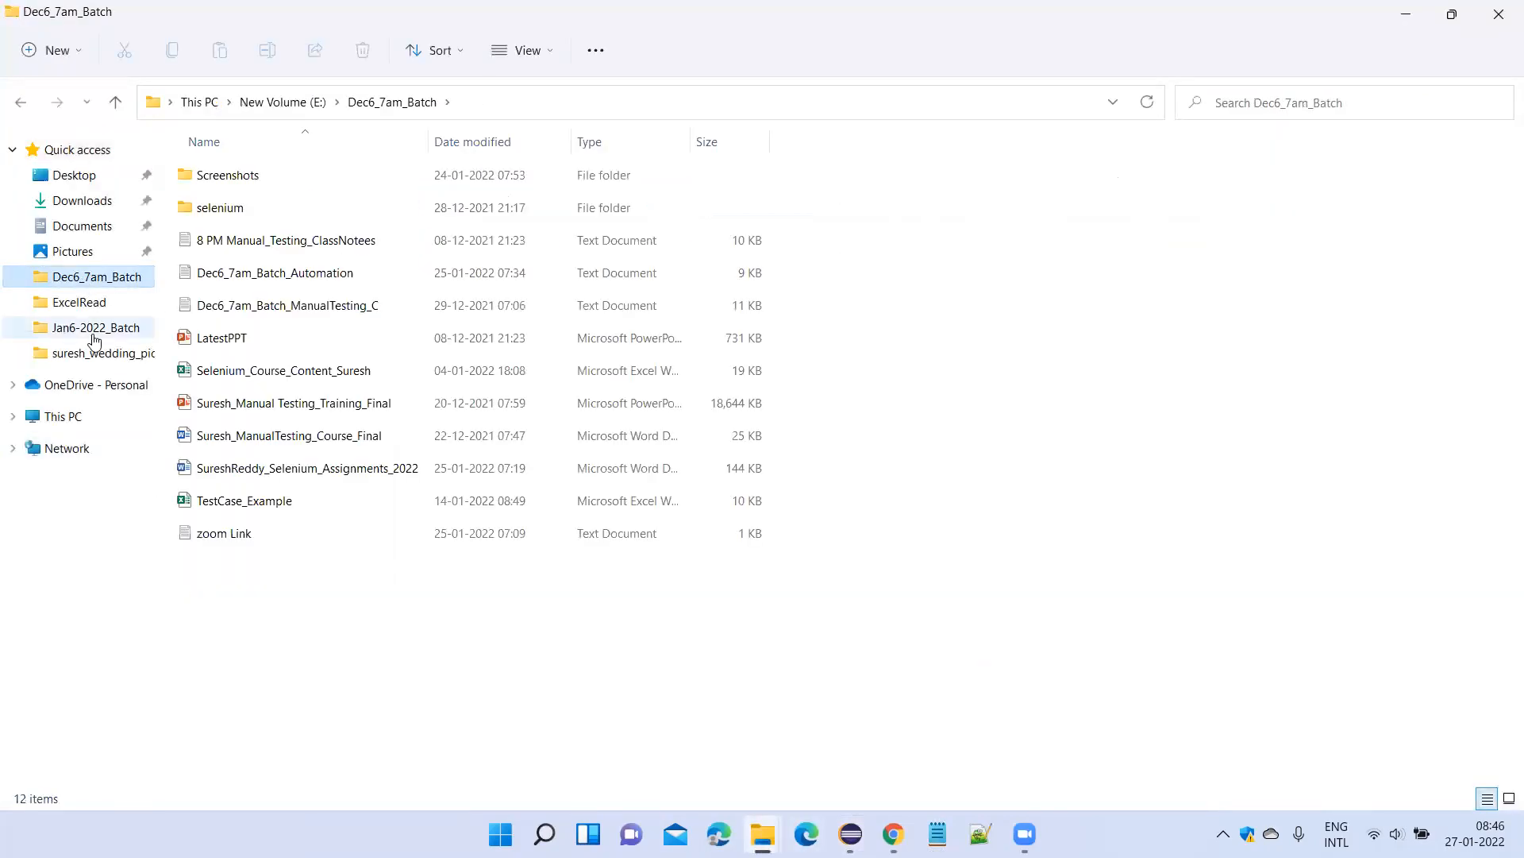
{"action": "left_click", "coordinate": [92, 328]}
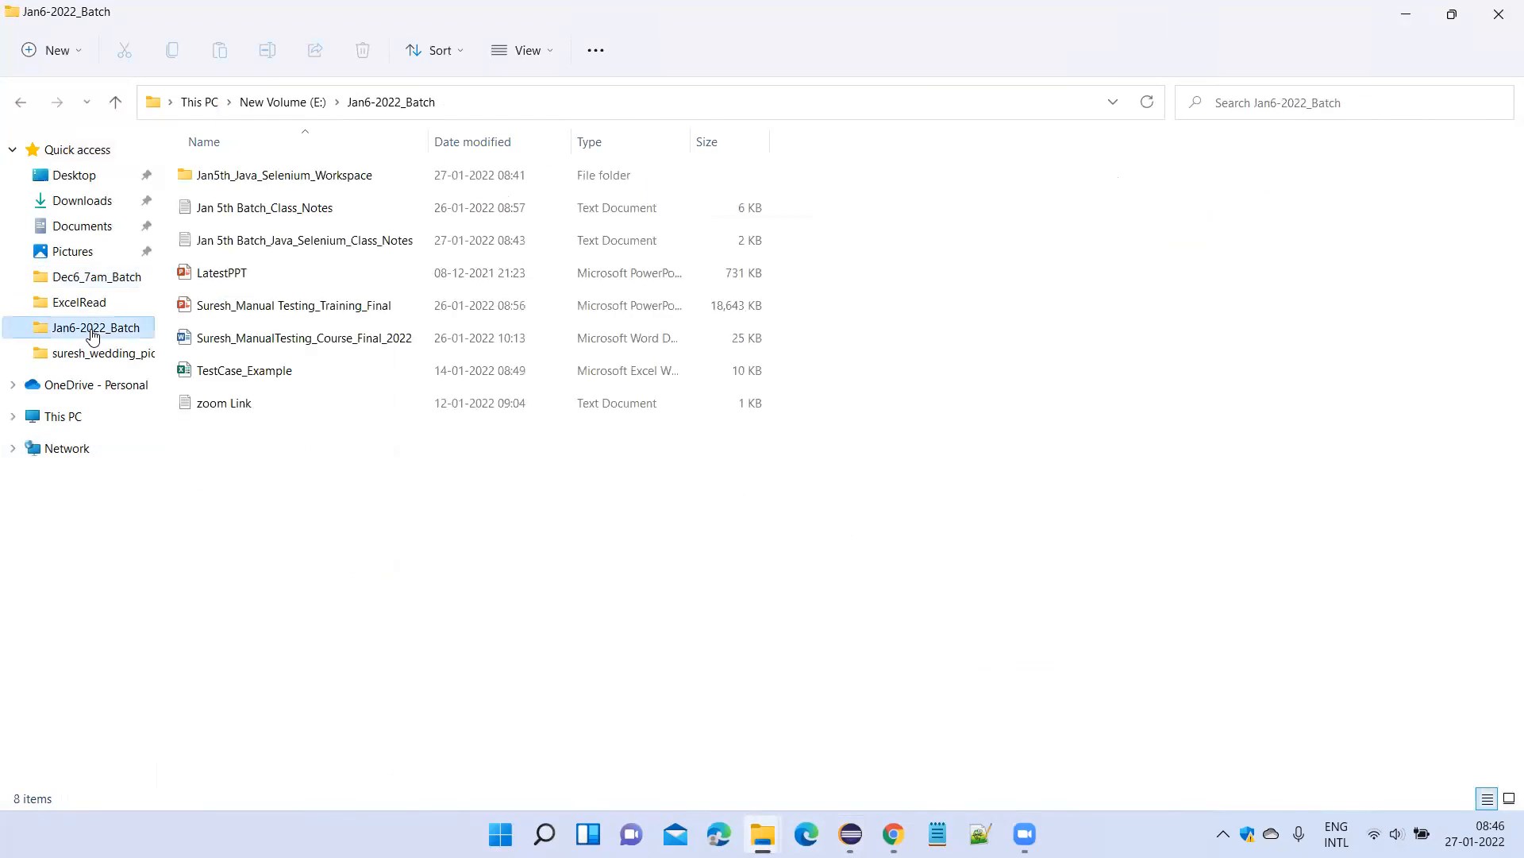
{"action": "left_click", "coordinate": [315, 245]}
{"action": "double_click", "coordinate": [315, 244]}
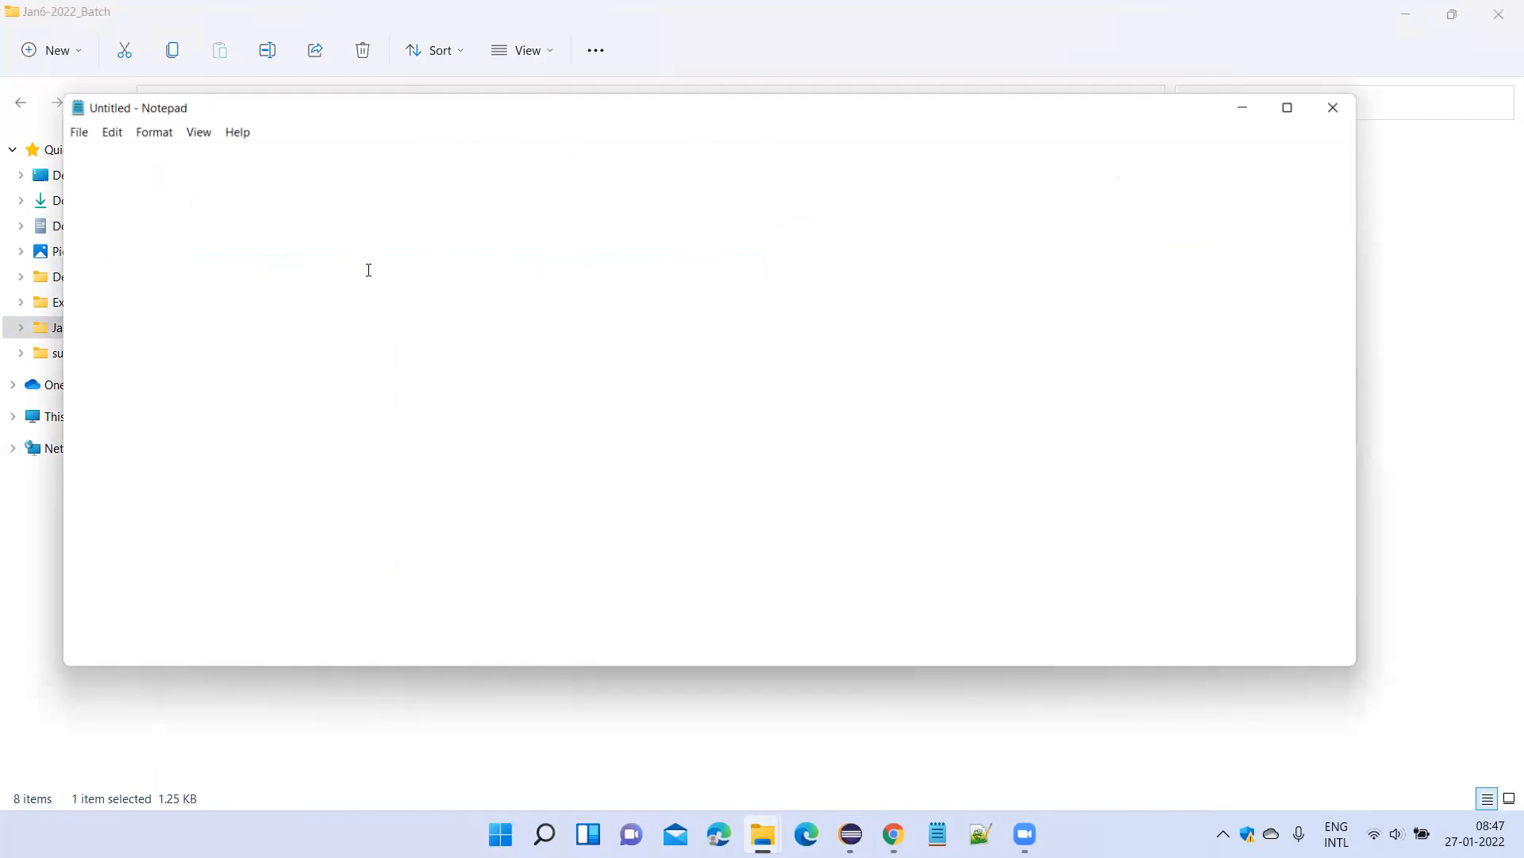
Add the note "Class : Collections of variables and methods" below the access modifiers entry.
{"action": "scroll", "coordinate": [483, 468], "scroll_direction": "down", "scroll_amount": 10}
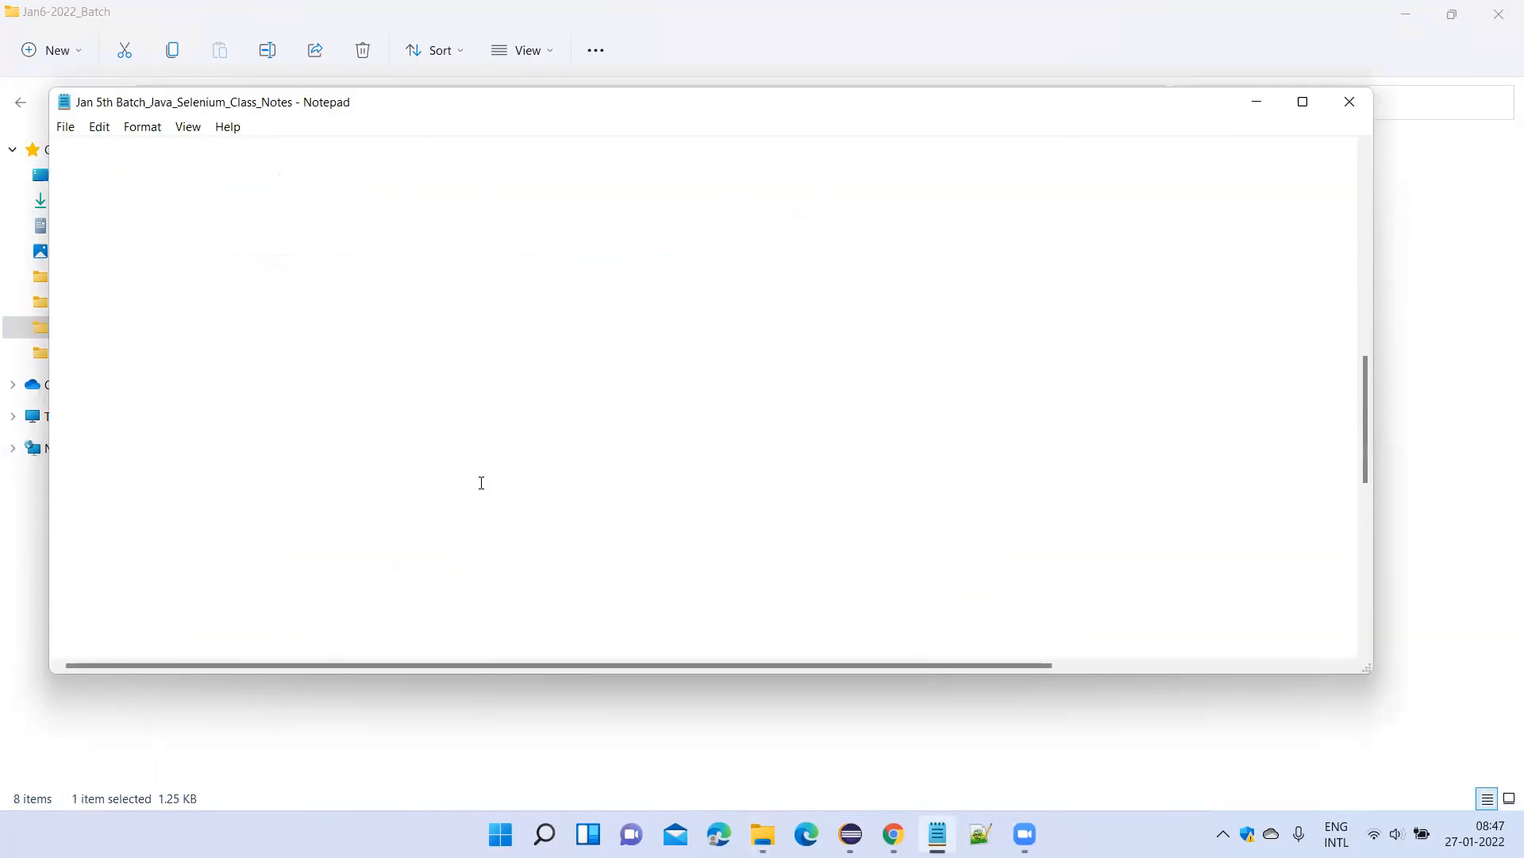
{"action": "scroll", "coordinate": [433, 497], "scroll_direction": "up", "scroll_amount": 2}
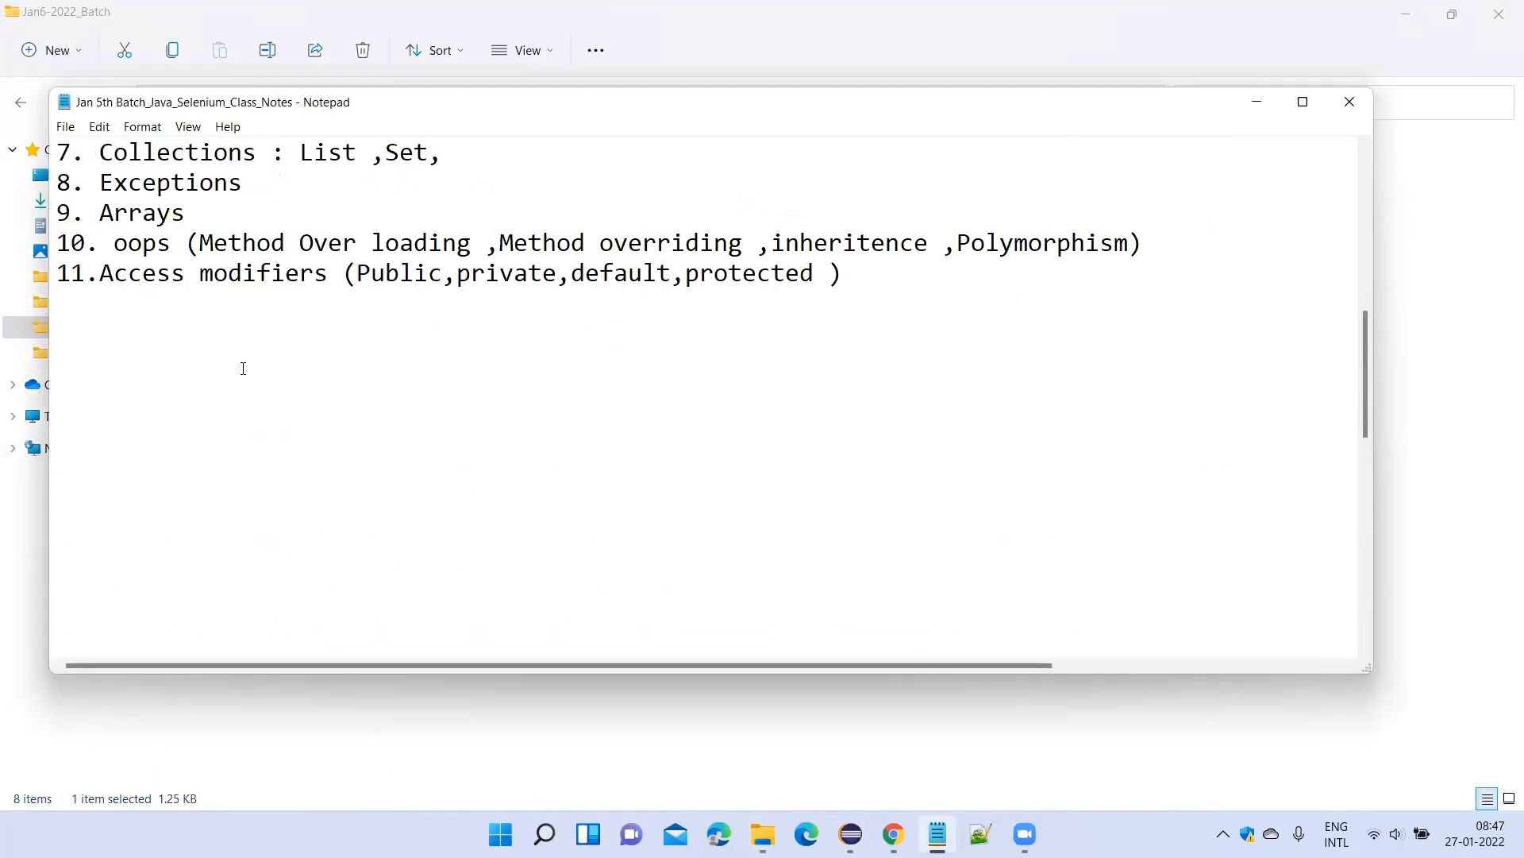
{"action": "type", "text": "Cl"}
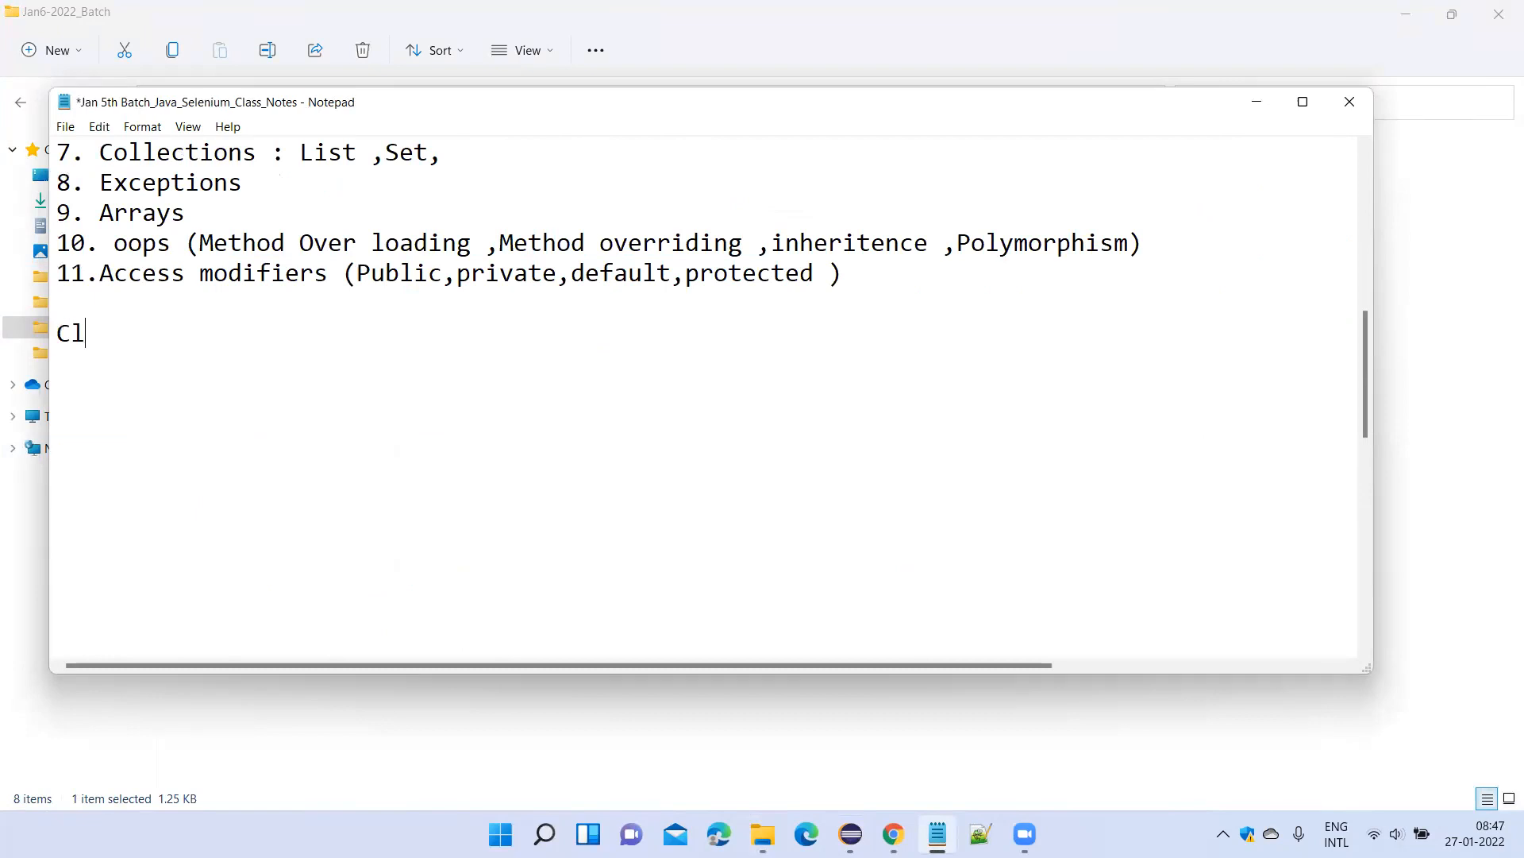
{"action": "type", "text": "ass :"}
{"action": "type", "text": "Collection"}
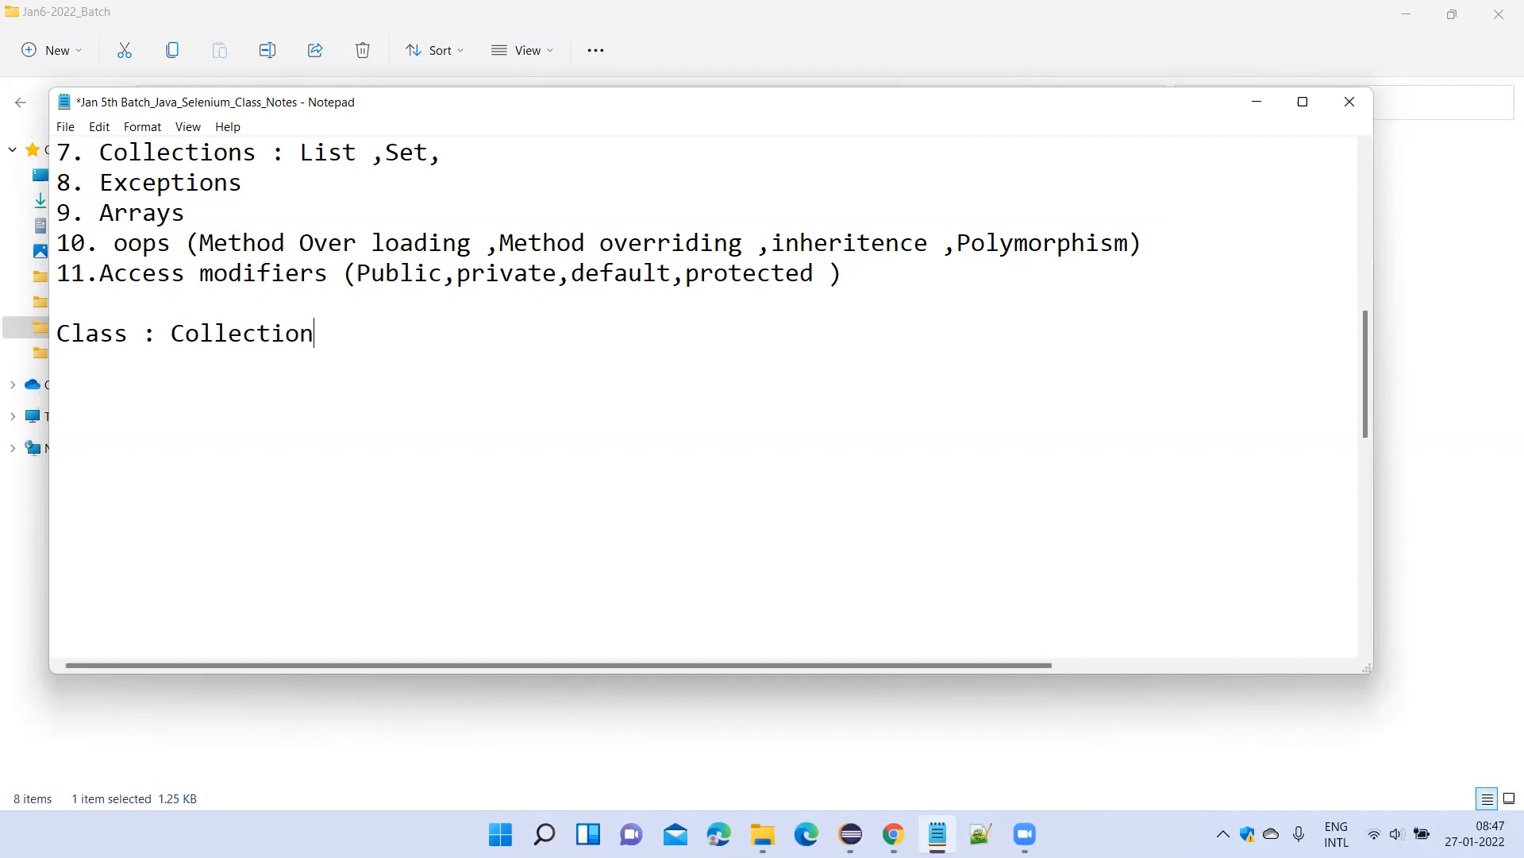
{"action": "type", "text": "s of varu"}
{"action": "key", "text": "BackSpace"}
{"action": "type", "text": "iables and methods"}
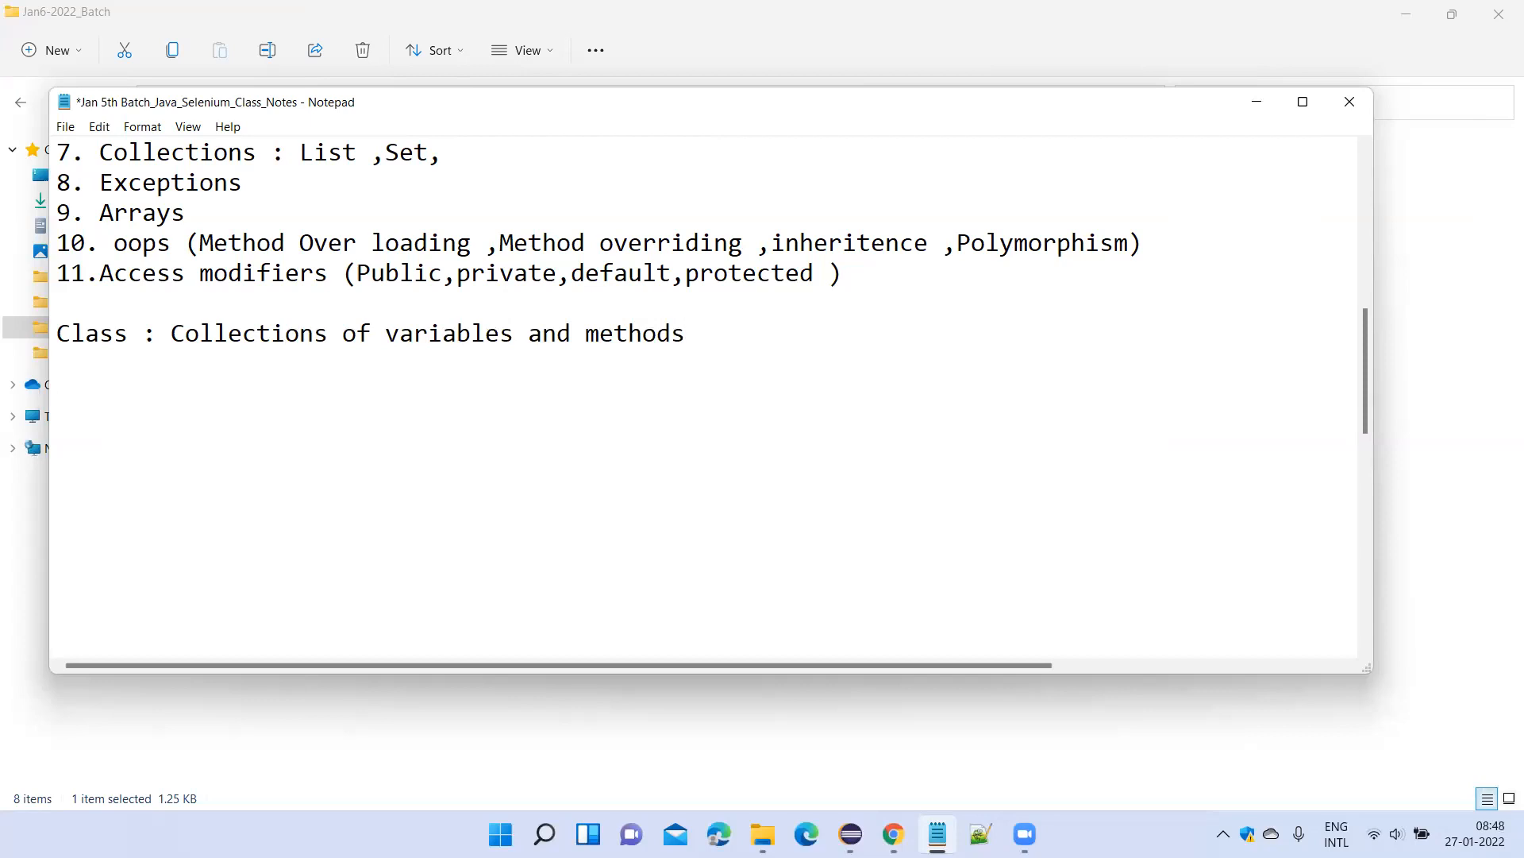
Add the note "Method : Block of code which contains logic" on a new line below the class definition.
{"action": "key", "text": "Return"}
{"action": "type", "text": "Method : Block of code which contains logivc"}
{"action": "key", "text": "BackSpace"}
{"action": "key", "text": "BackSpace"}
{"action": "type", "text": "c"}
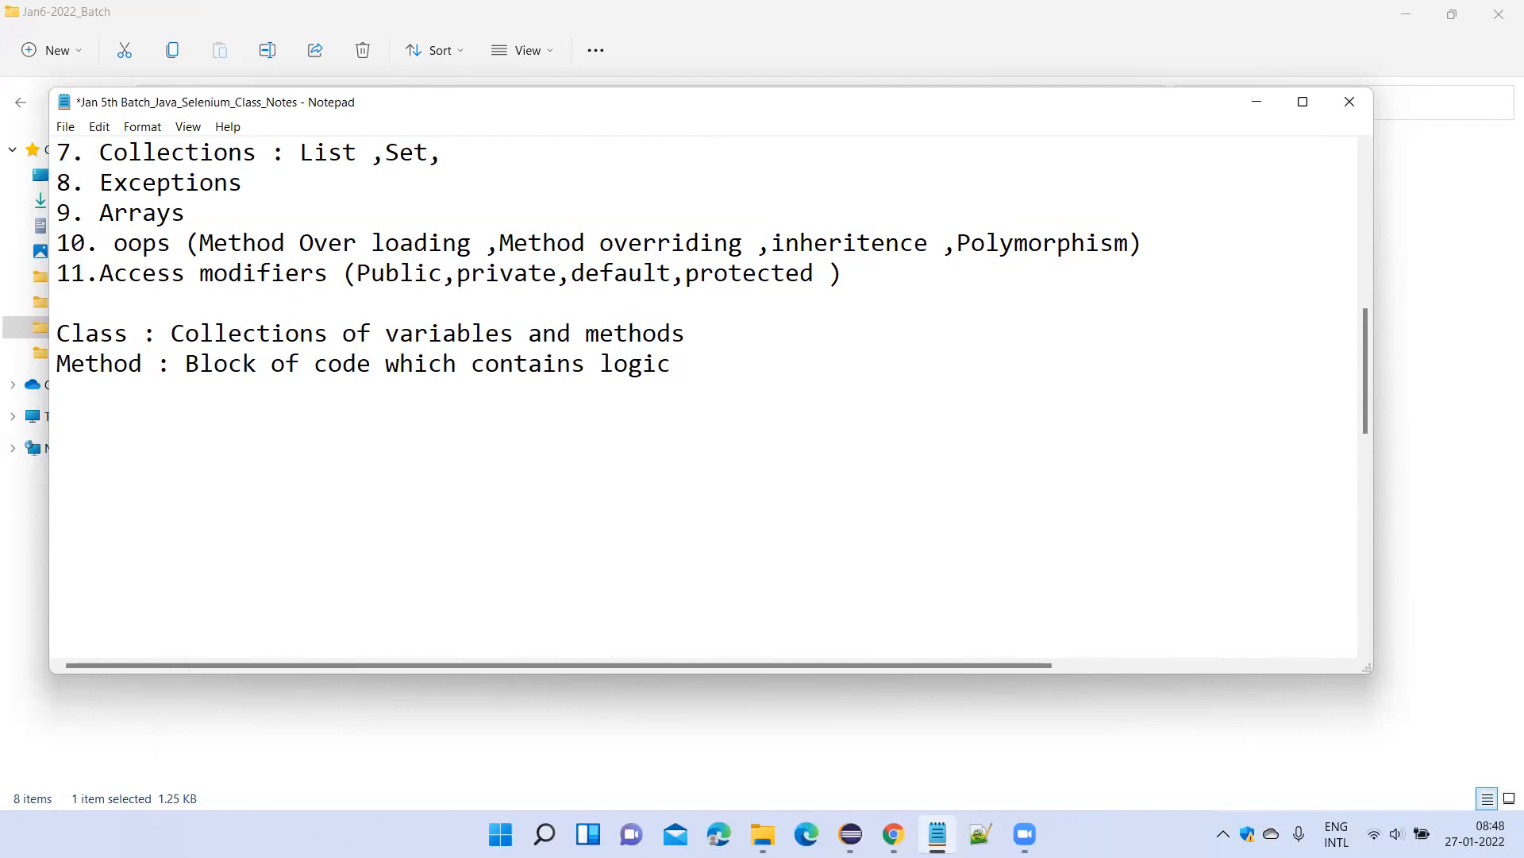
Add the note "object : instence of class" below the method definition and save the notes.
{"action": "key", "text": "Return"}
{"action": "type", "text": "object : instence of class"}
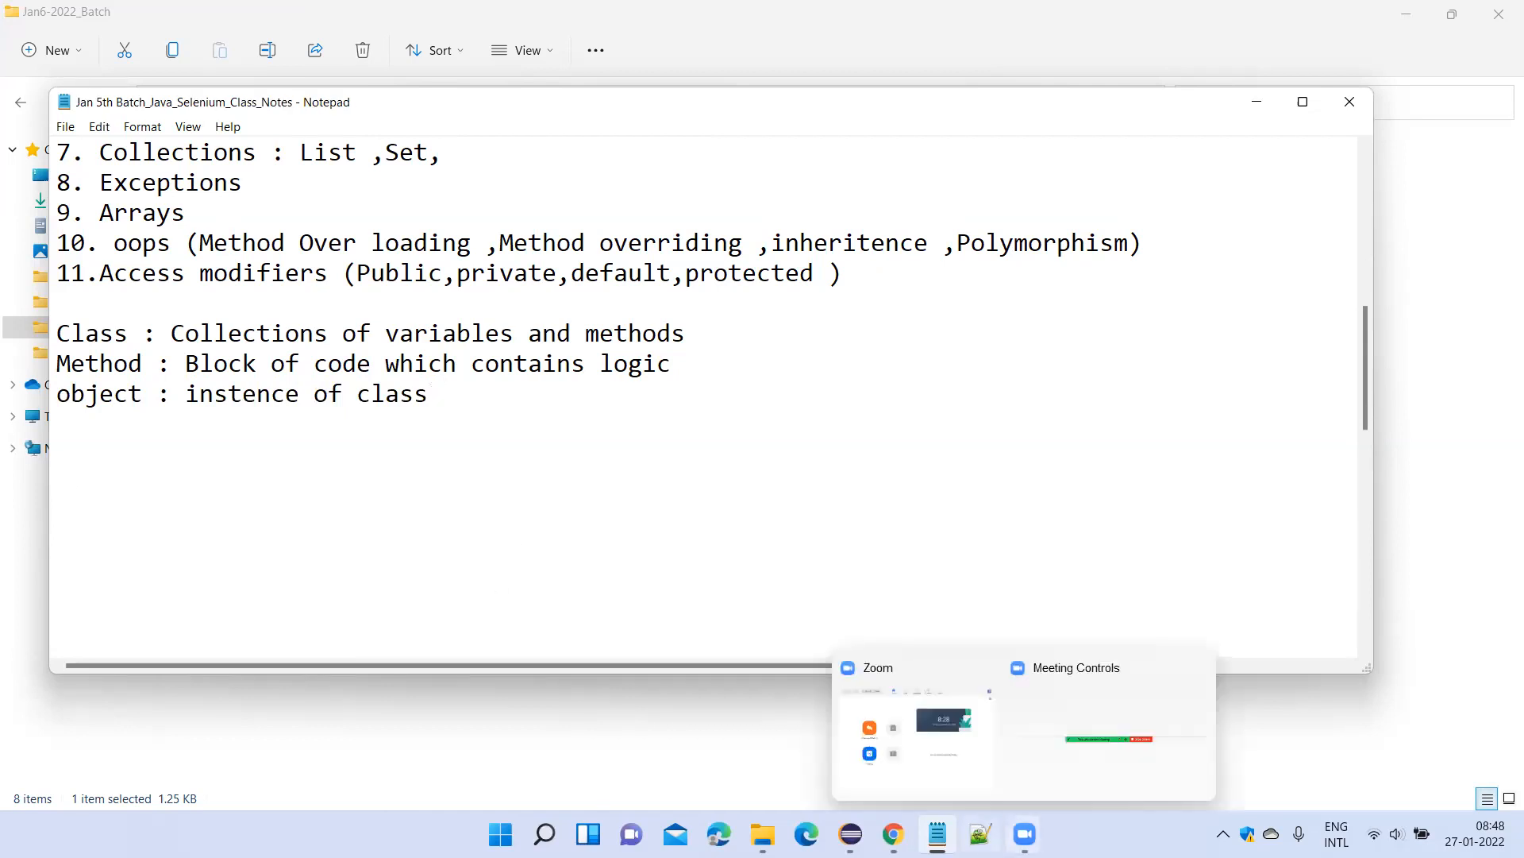
Switch to Eclipse and change the class name in the JavaClass declaration to firstjavaclass.
{"action": "left_click", "coordinate": [850, 833]}
{"action": "left_click", "coordinate": [571, 239]}
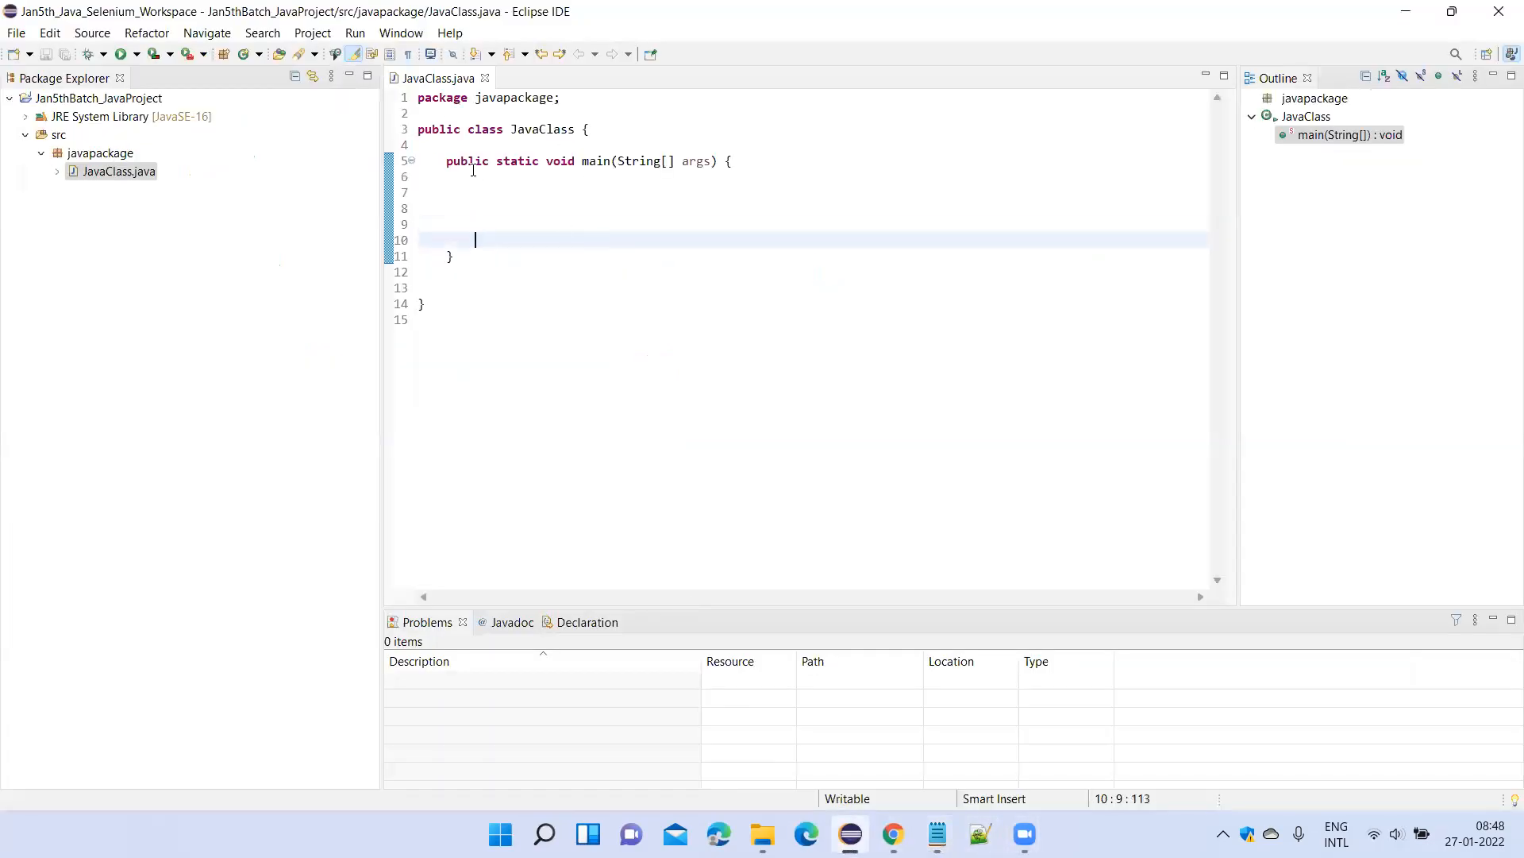
{"action": "double_click", "coordinate": [541, 131]}
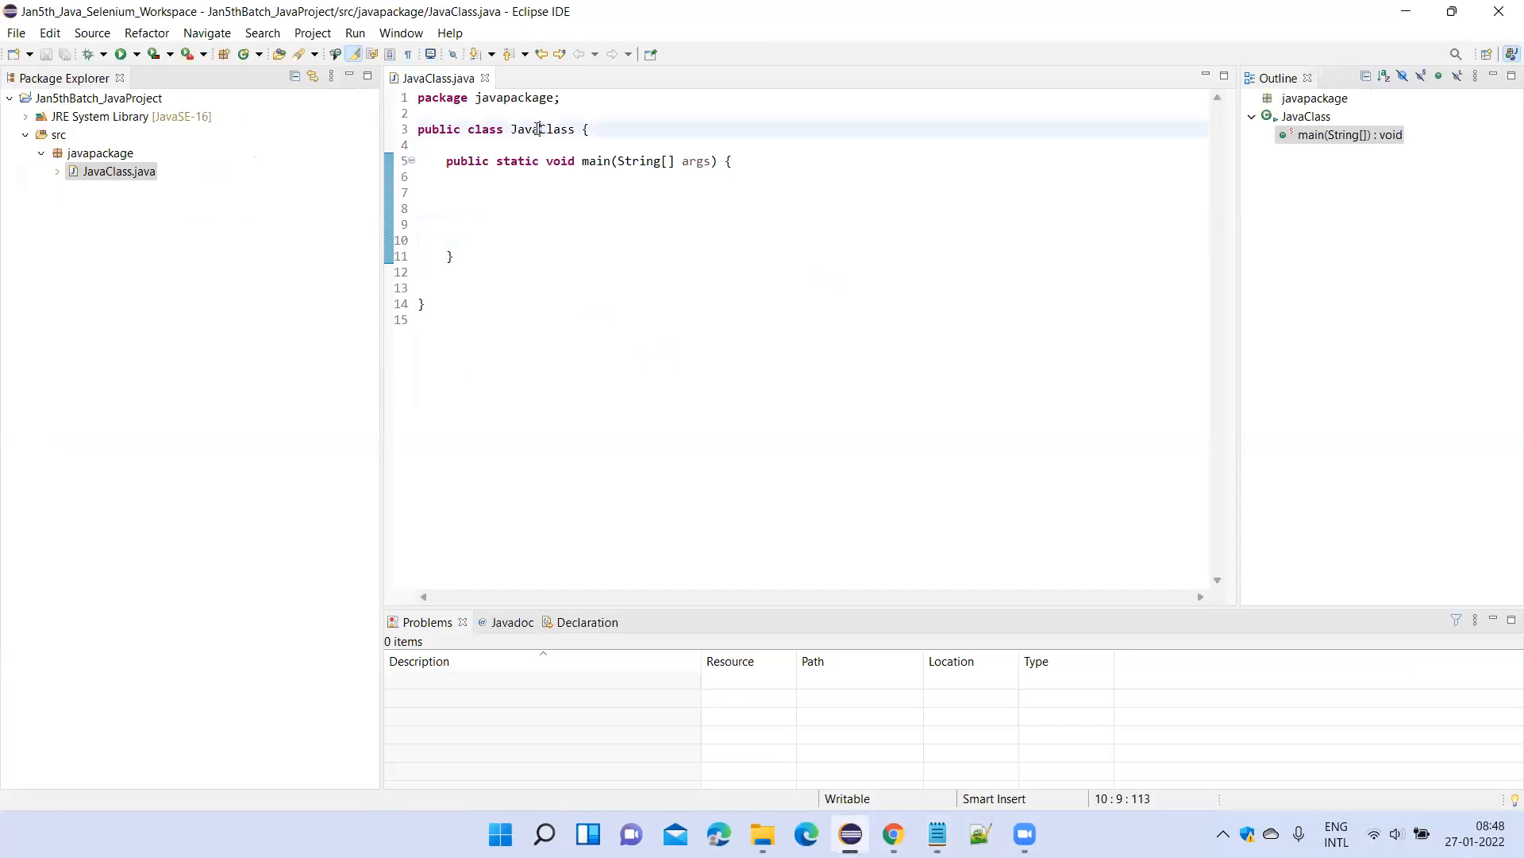
{"action": "left_click", "coordinate": [545, 134]}
{"action": "double_click", "coordinate": [530, 131]}
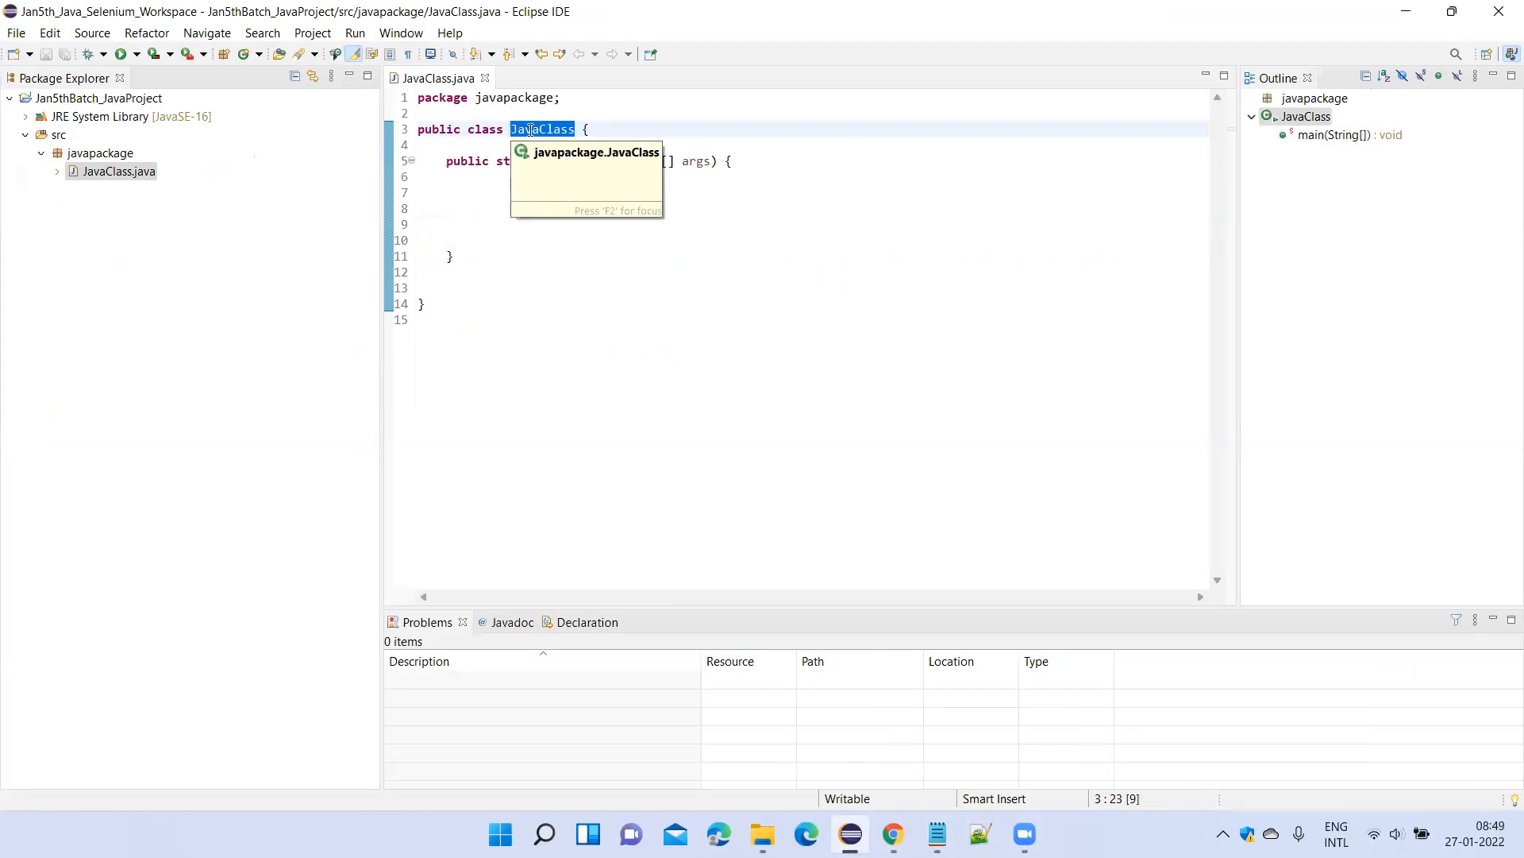
{"action": "type", "text": "firstjava"}
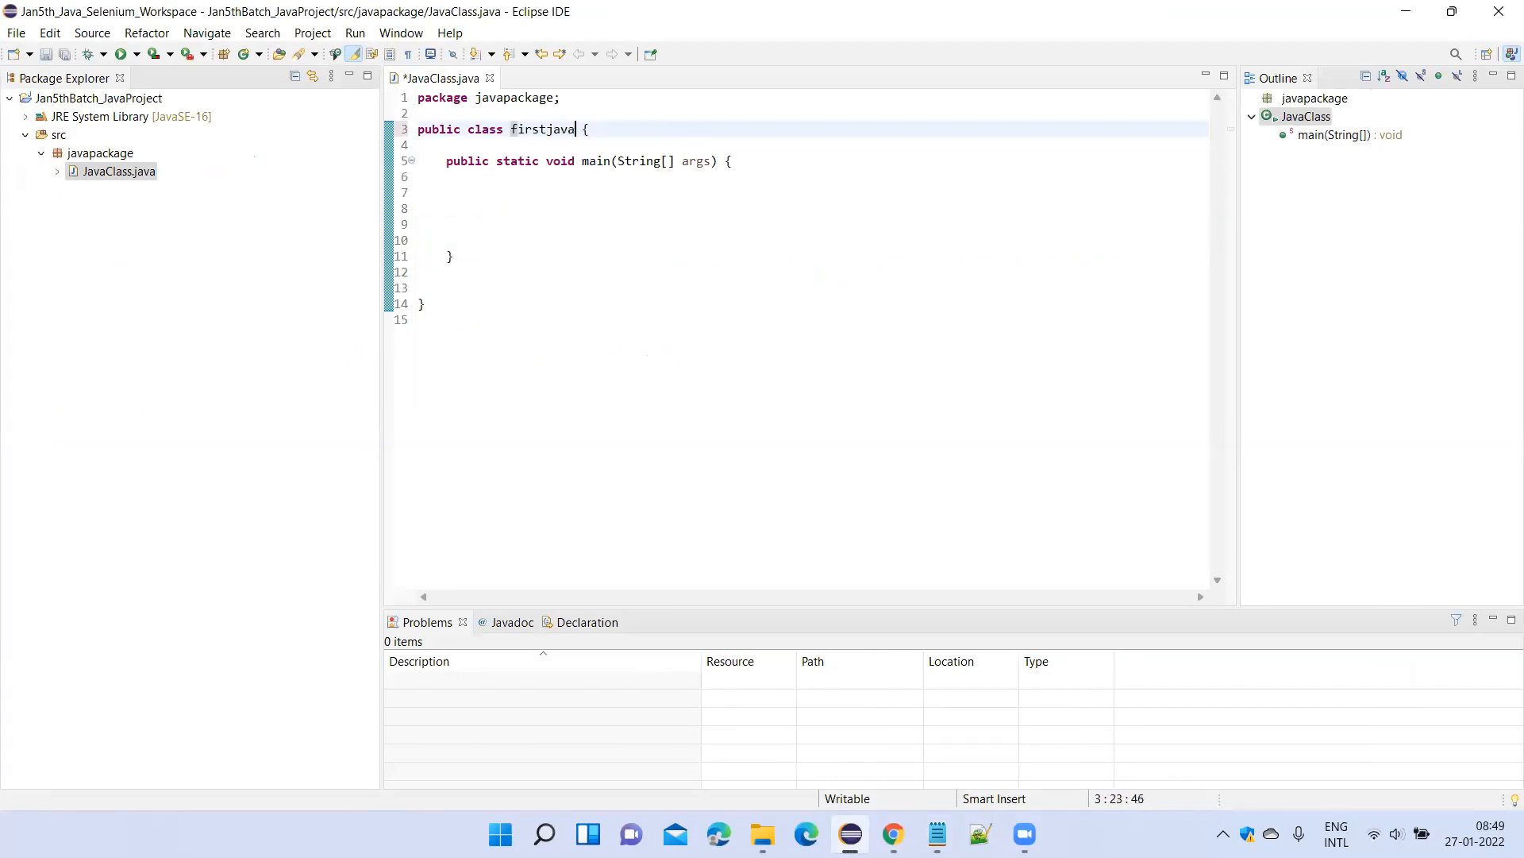
{"action": "type", "text": "class"}
{"action": "left_click", "coordinate": [714, 238]}
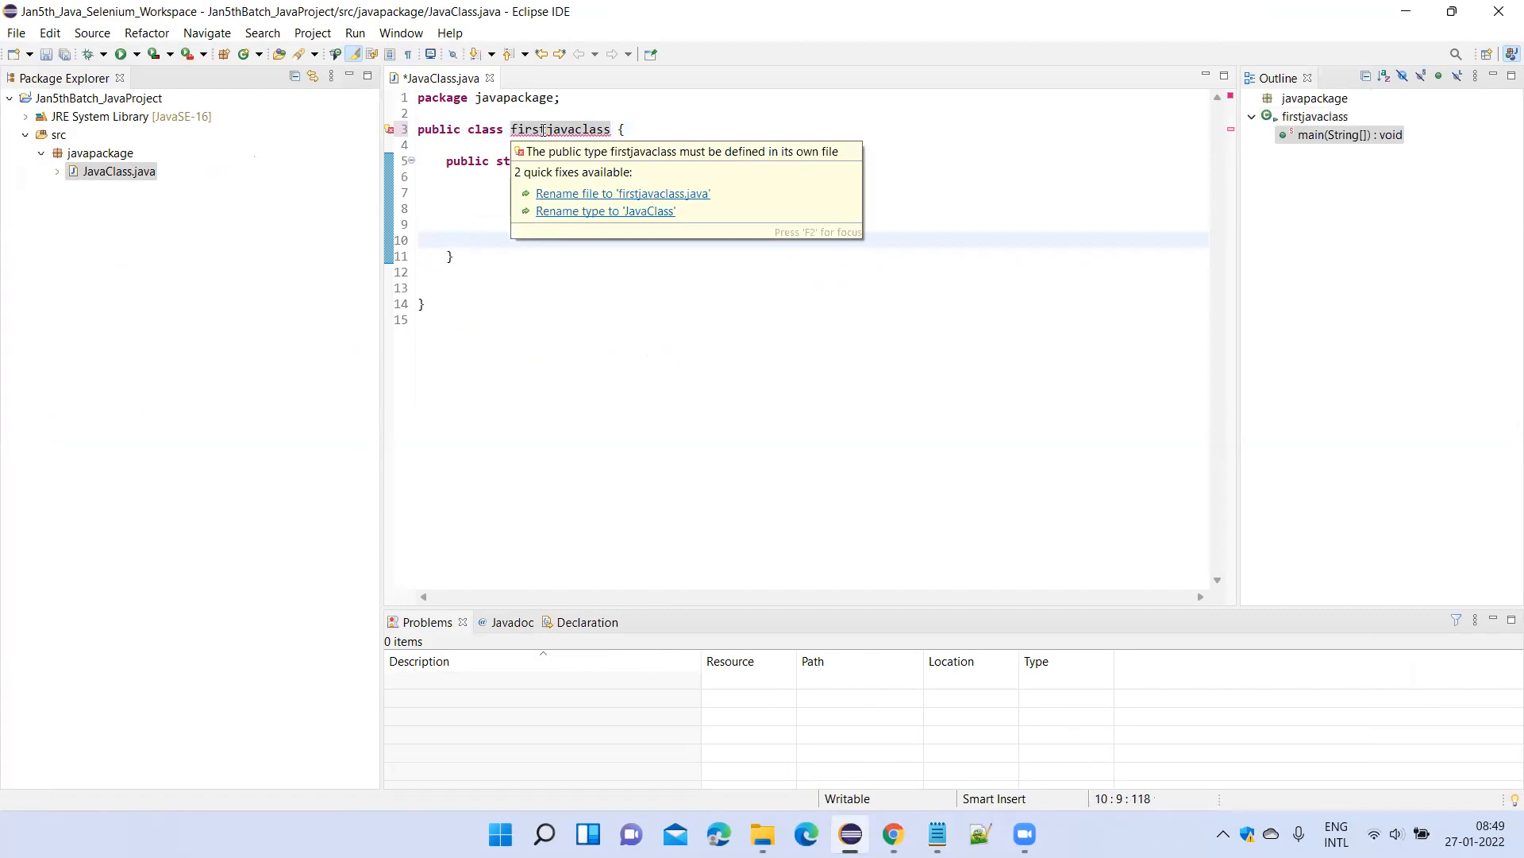
Change the class name to first_java_class, save, and apply the quick fix that renames the file to first_java_class.java.
{"action": "left_click", "coordinate": [543, 129]}
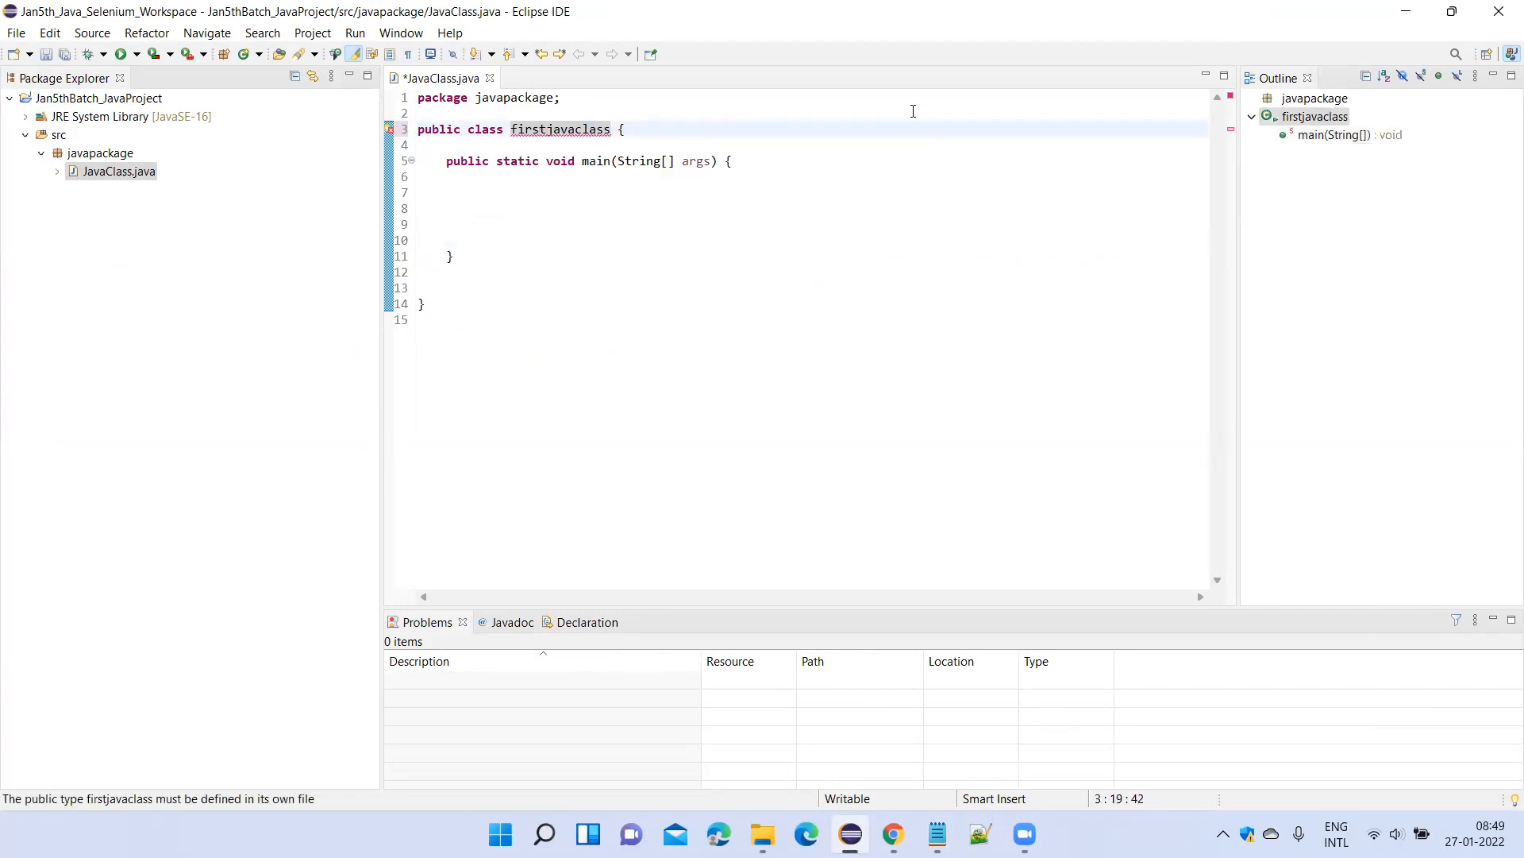
{"action": "type", "text": "_java"}
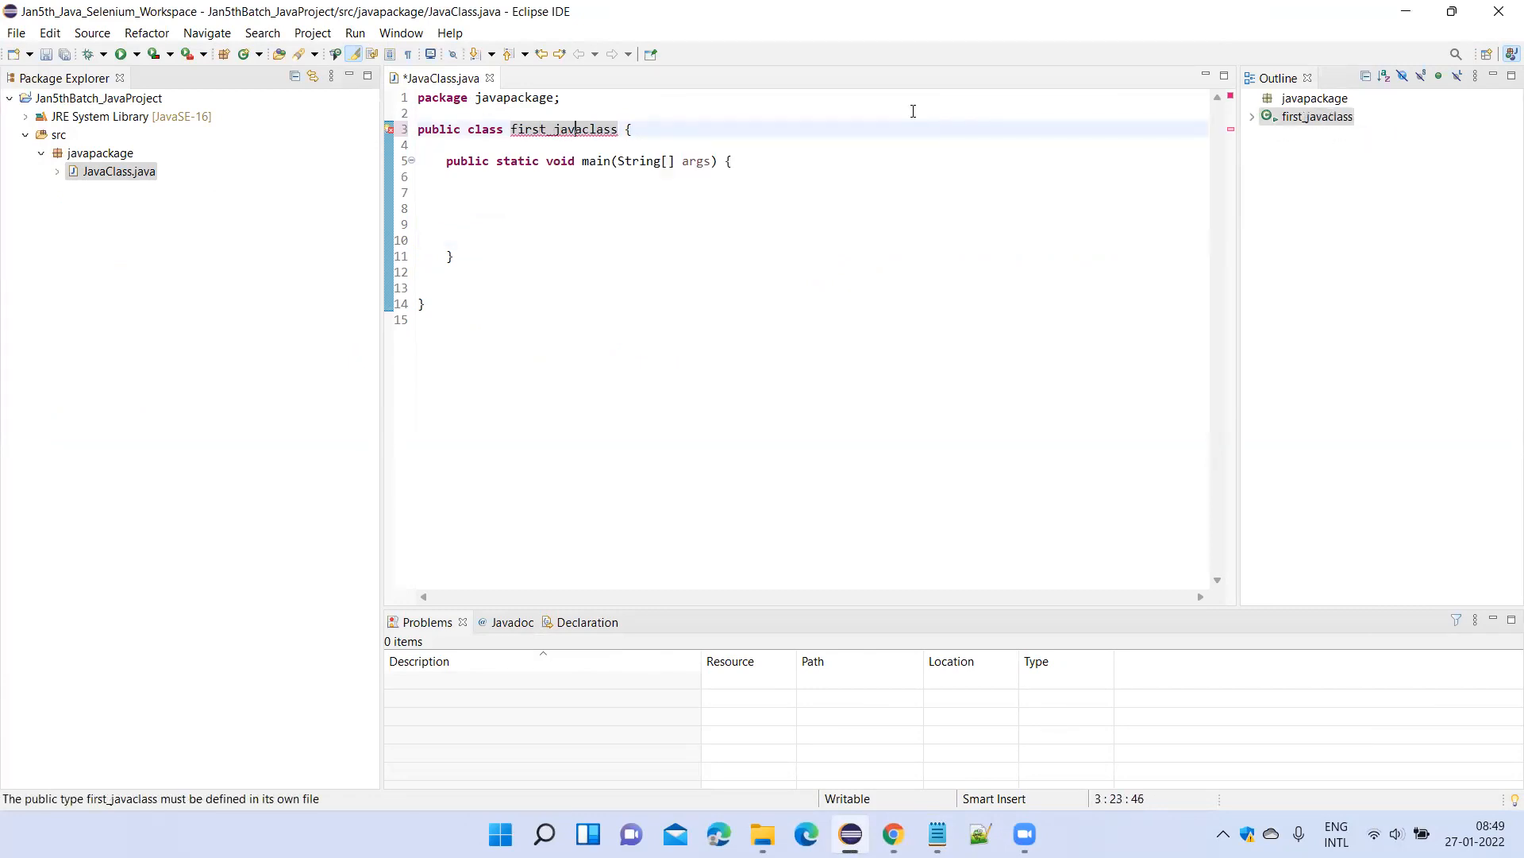
{"action": "type", "text": "_"}
{"action": "left_click", "coordinate": [837, 208]}
{"action": "key", "text": "ctrl+s"}
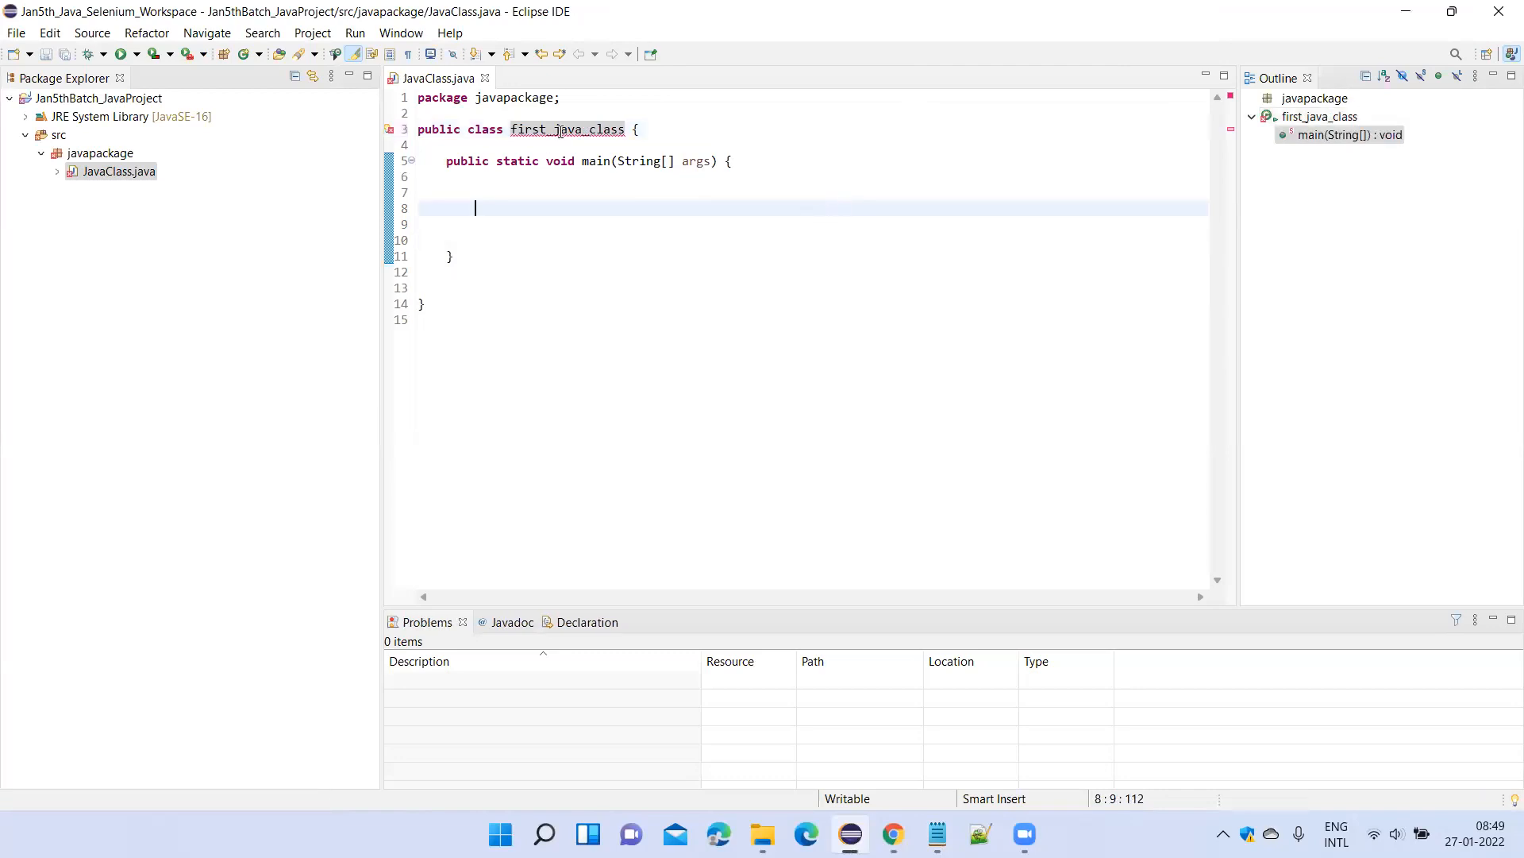
{"action": "mouse_move", "coordinate": [572, 130]}
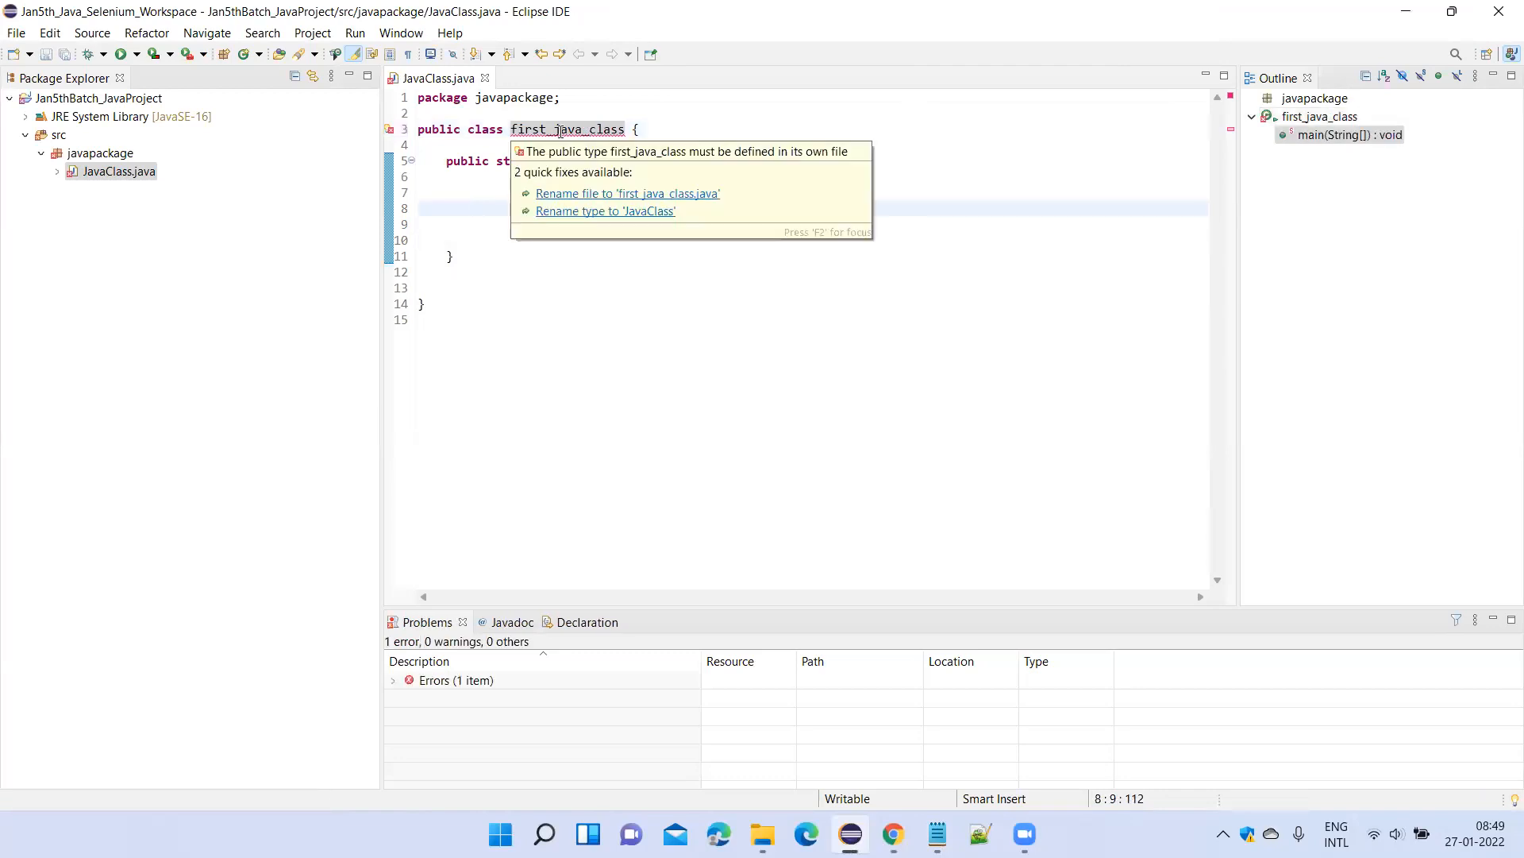
{"action": "left_click", "coordinate": [647, 194]}
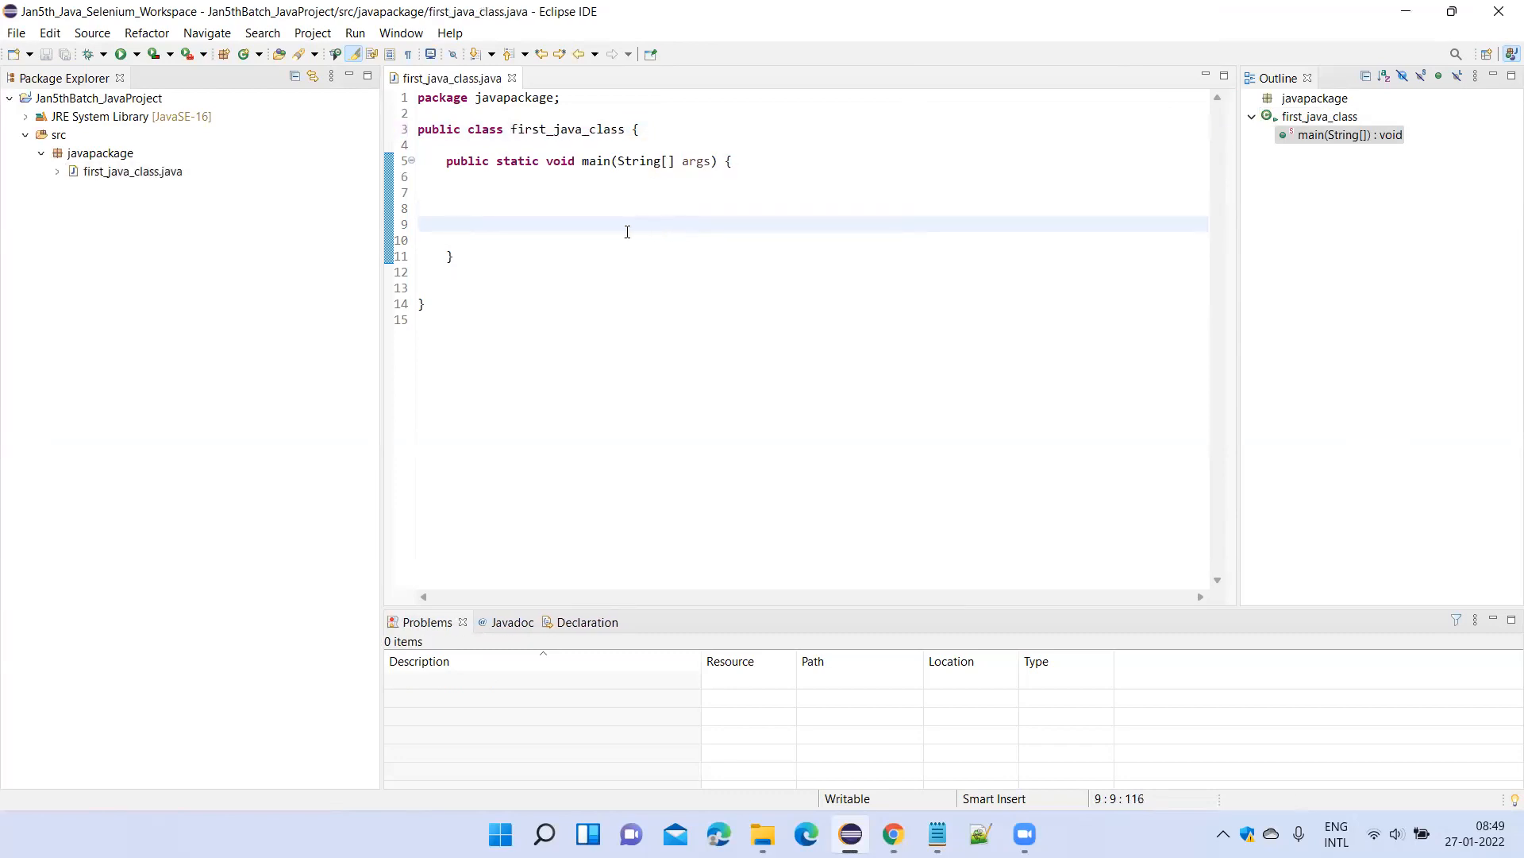
{"action": "left_click", "coordinate": [554, 129]}
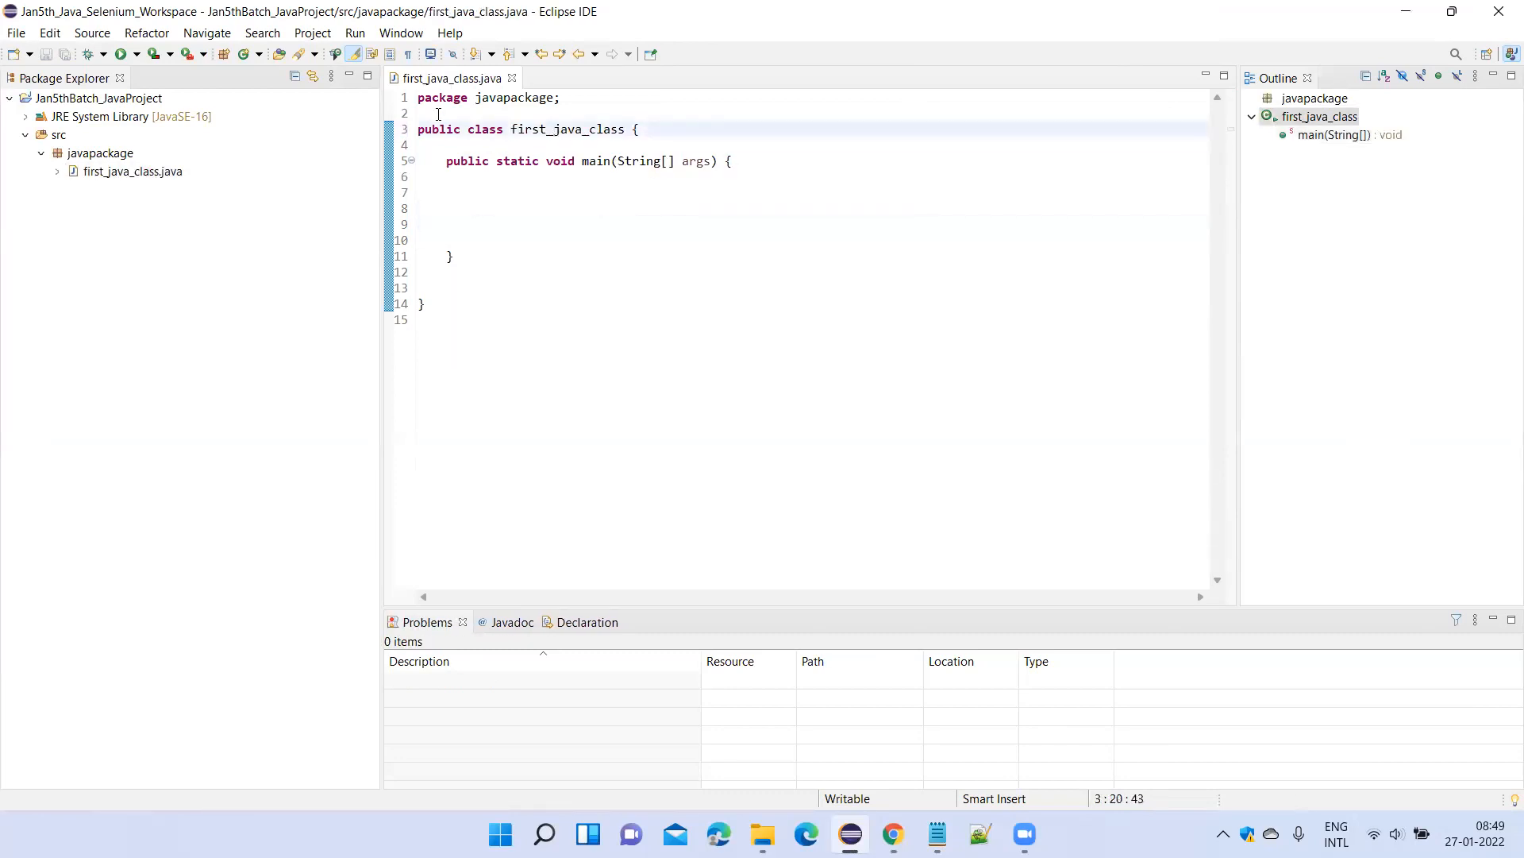
{"action": "left_click_drag", "start_coordinate": [446, 159], "coordinate": [470, 161]}
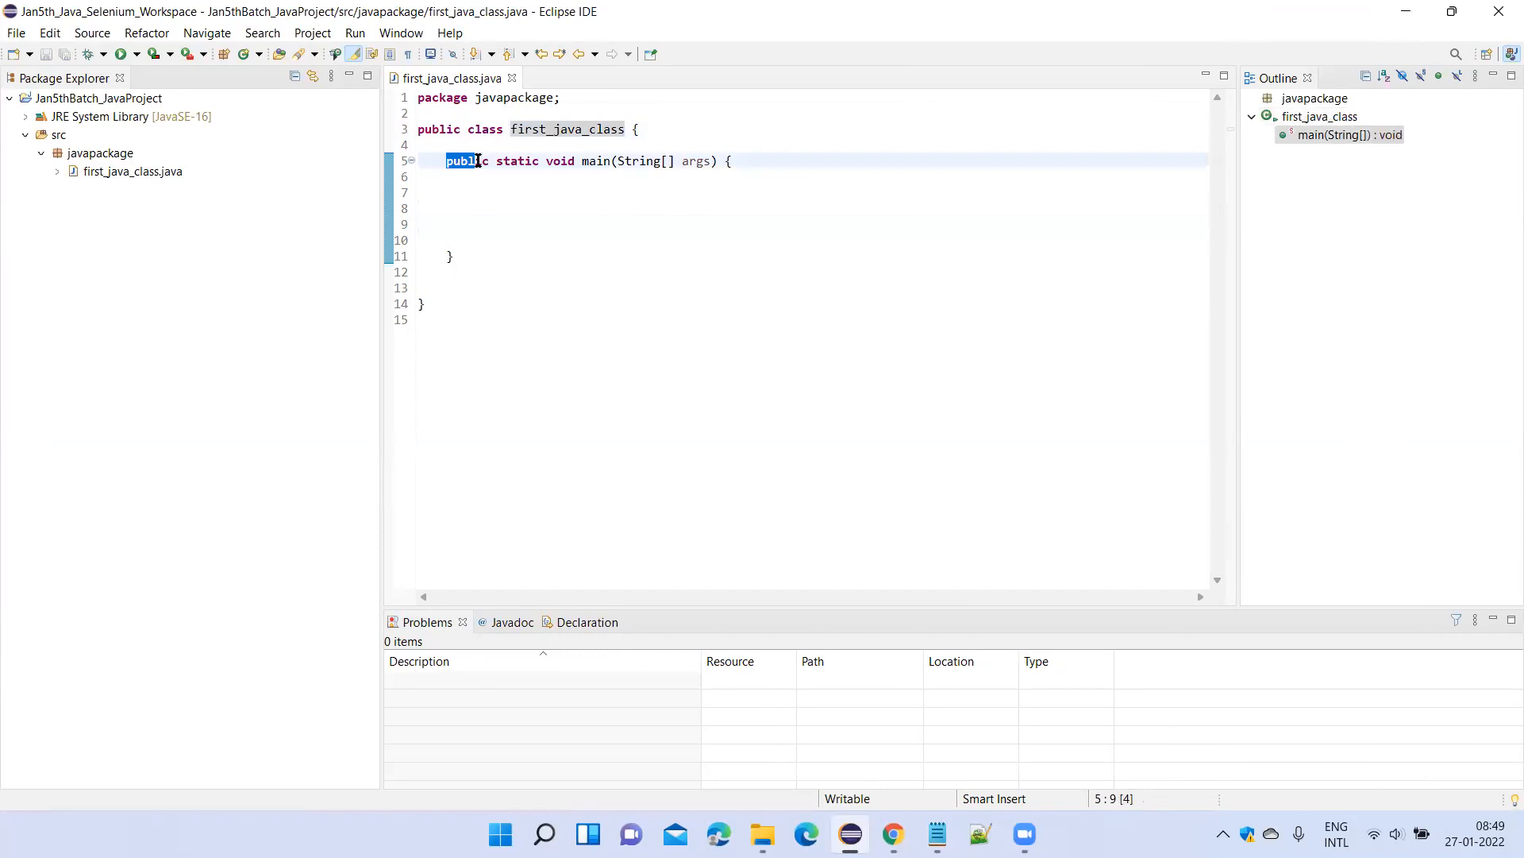
{"action": "left_click", "coordinate": [446, 151]}
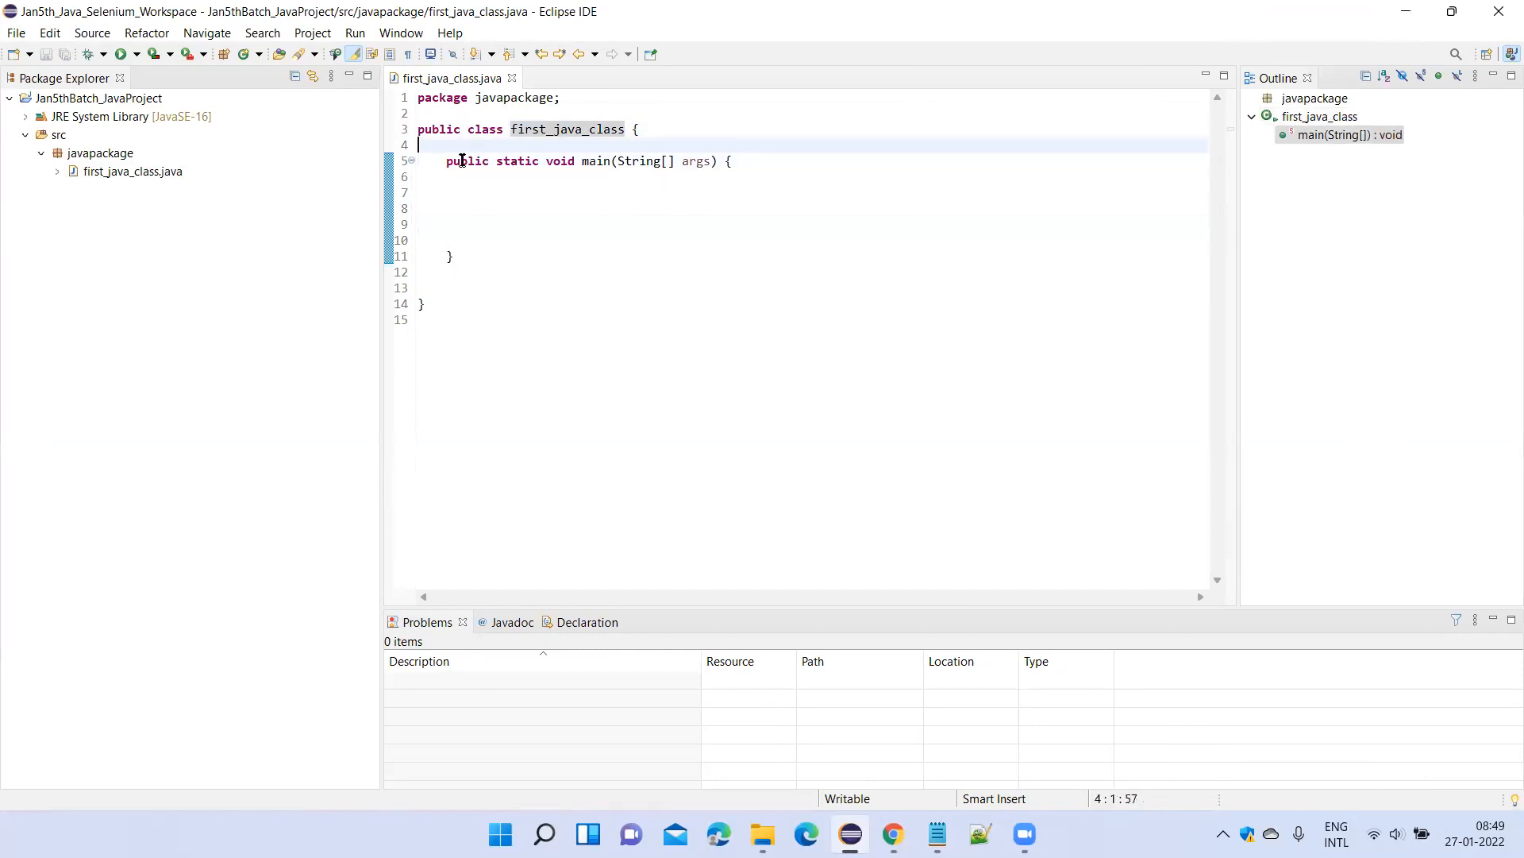
{"action": "left_click_drag", "start_coordinate": [446, 154], "coordinate": [555, 176]}
Declare two integer variables, int a; and int b;, inside the main method body.
{"action": "left_click", "coordinate": [494, 203]}
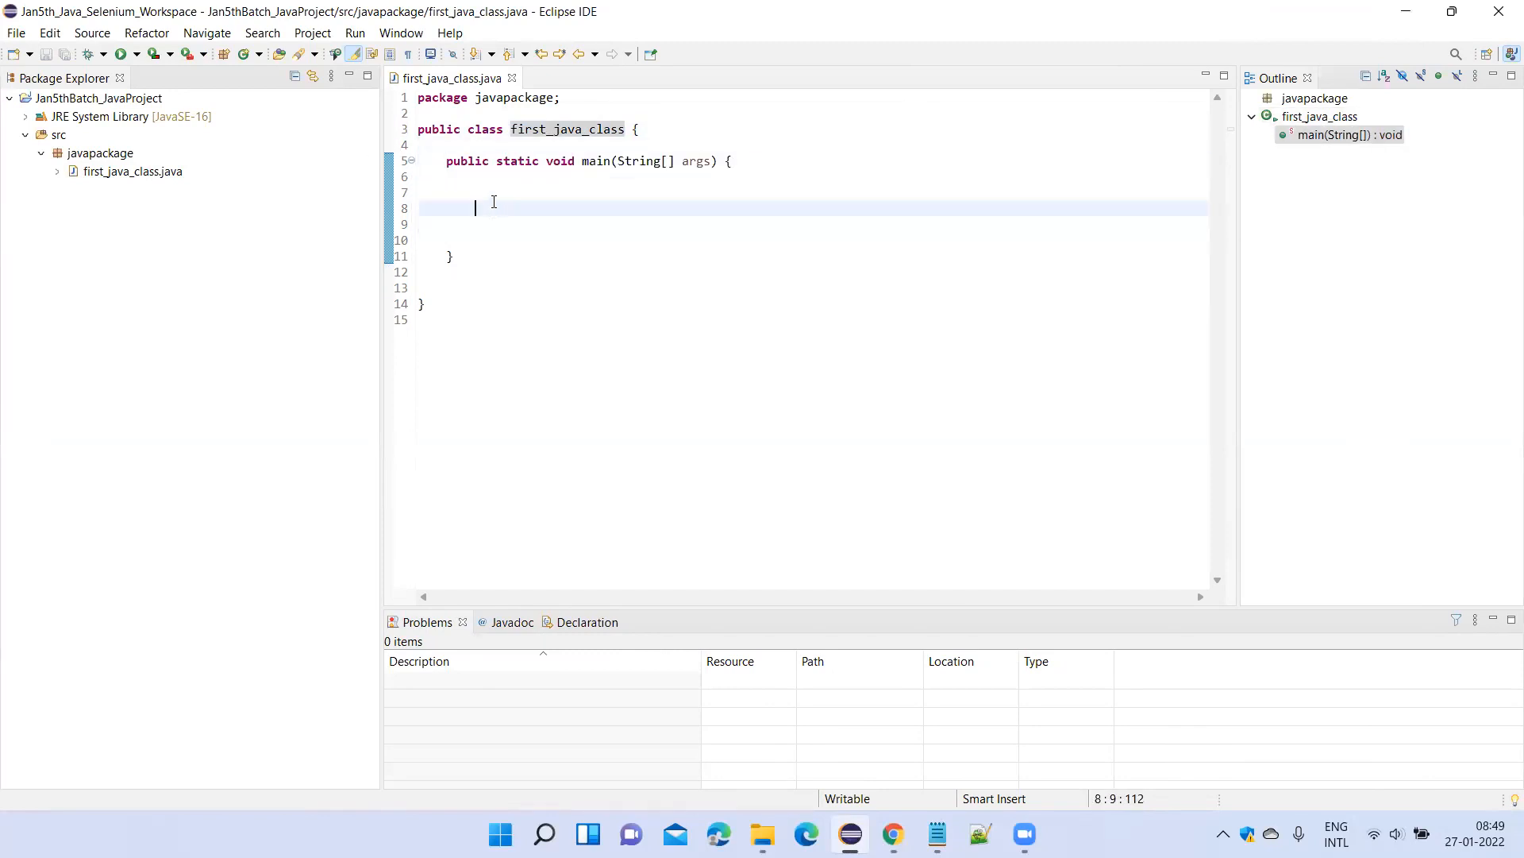
{"action": "type", "text": "int "}
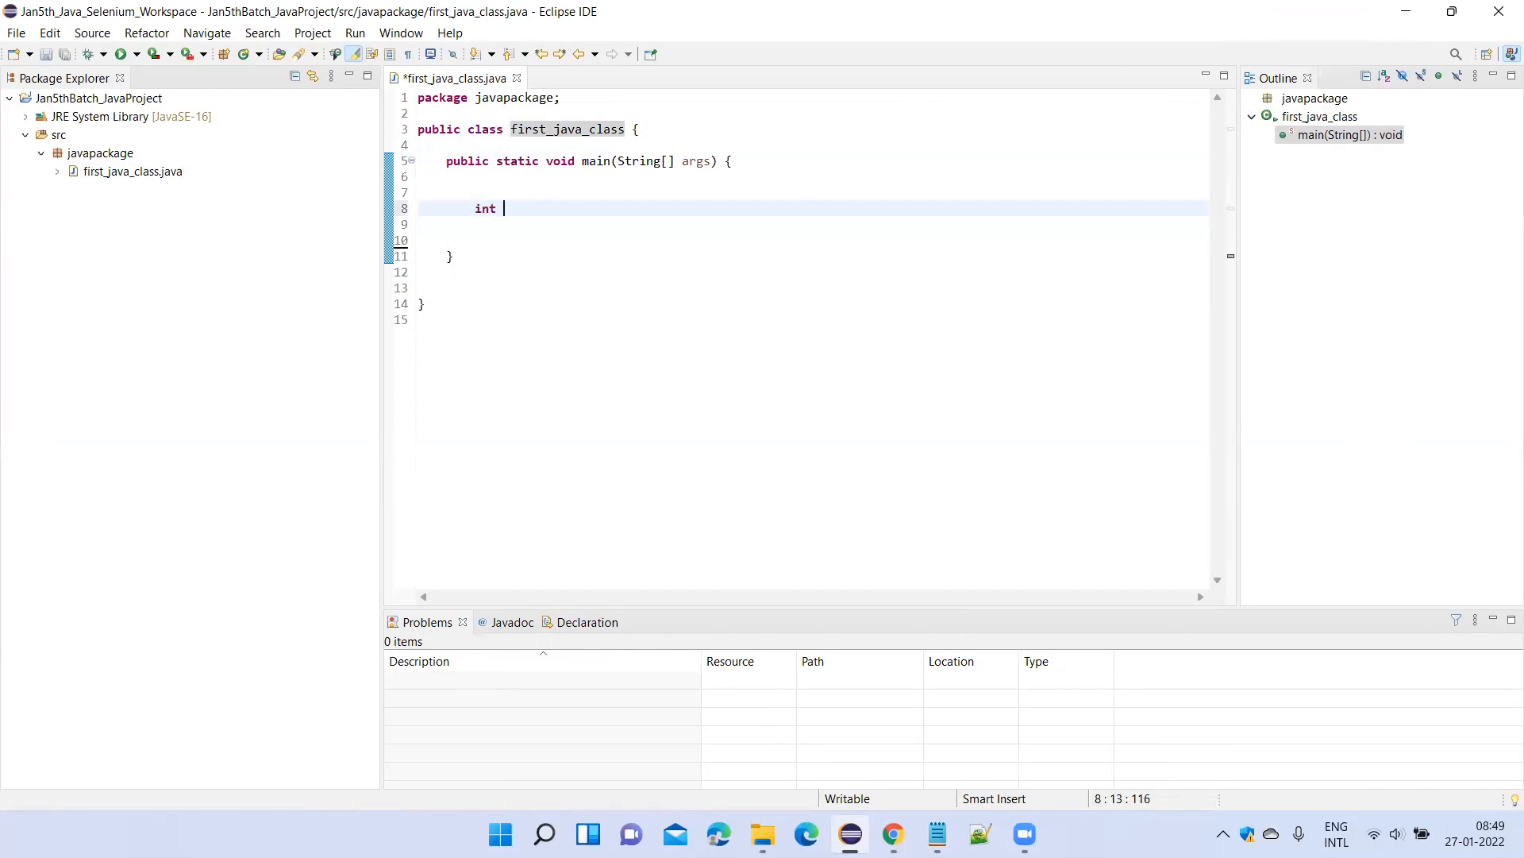
{"action": "type", "text": "a;"}
{"action": "key", "text": "Return"}
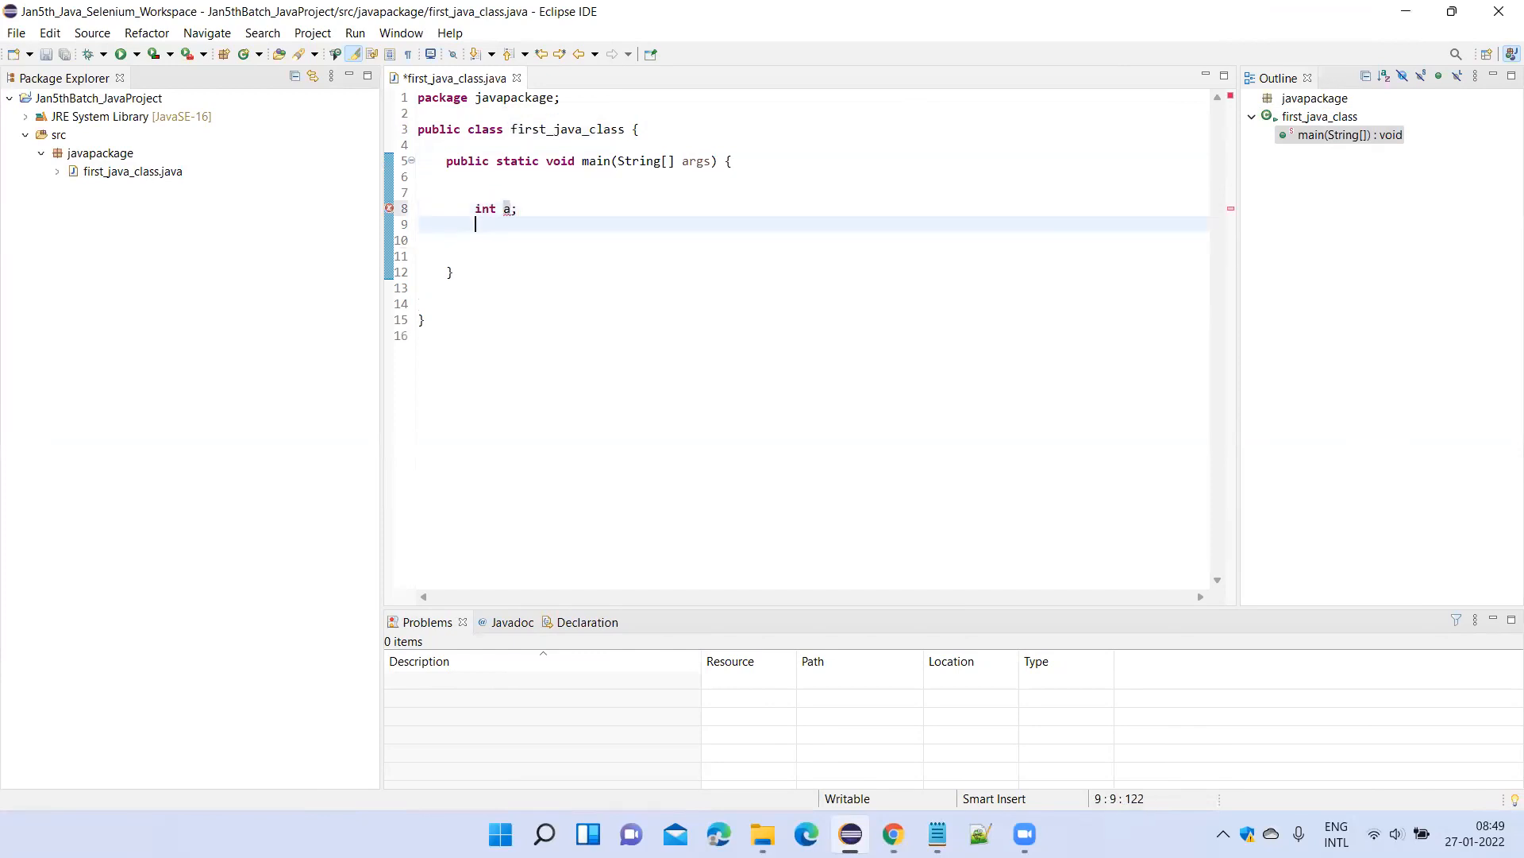
{"action": "type", "text": "int b;"}
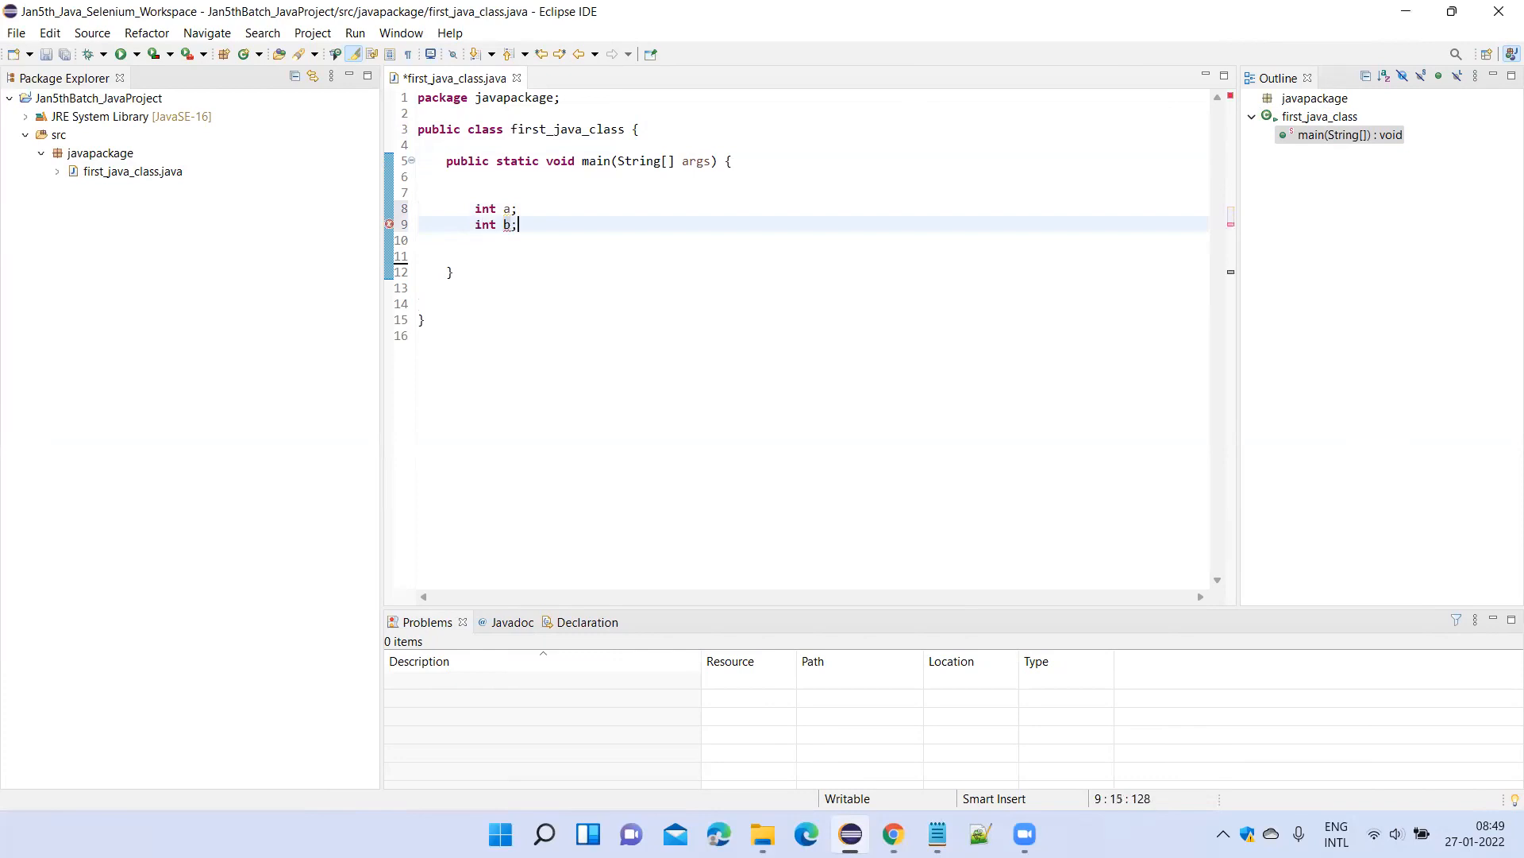
{"action": "left_click_drag", "start_coordinate": [528, 238], "coordinate": [475, 208]}
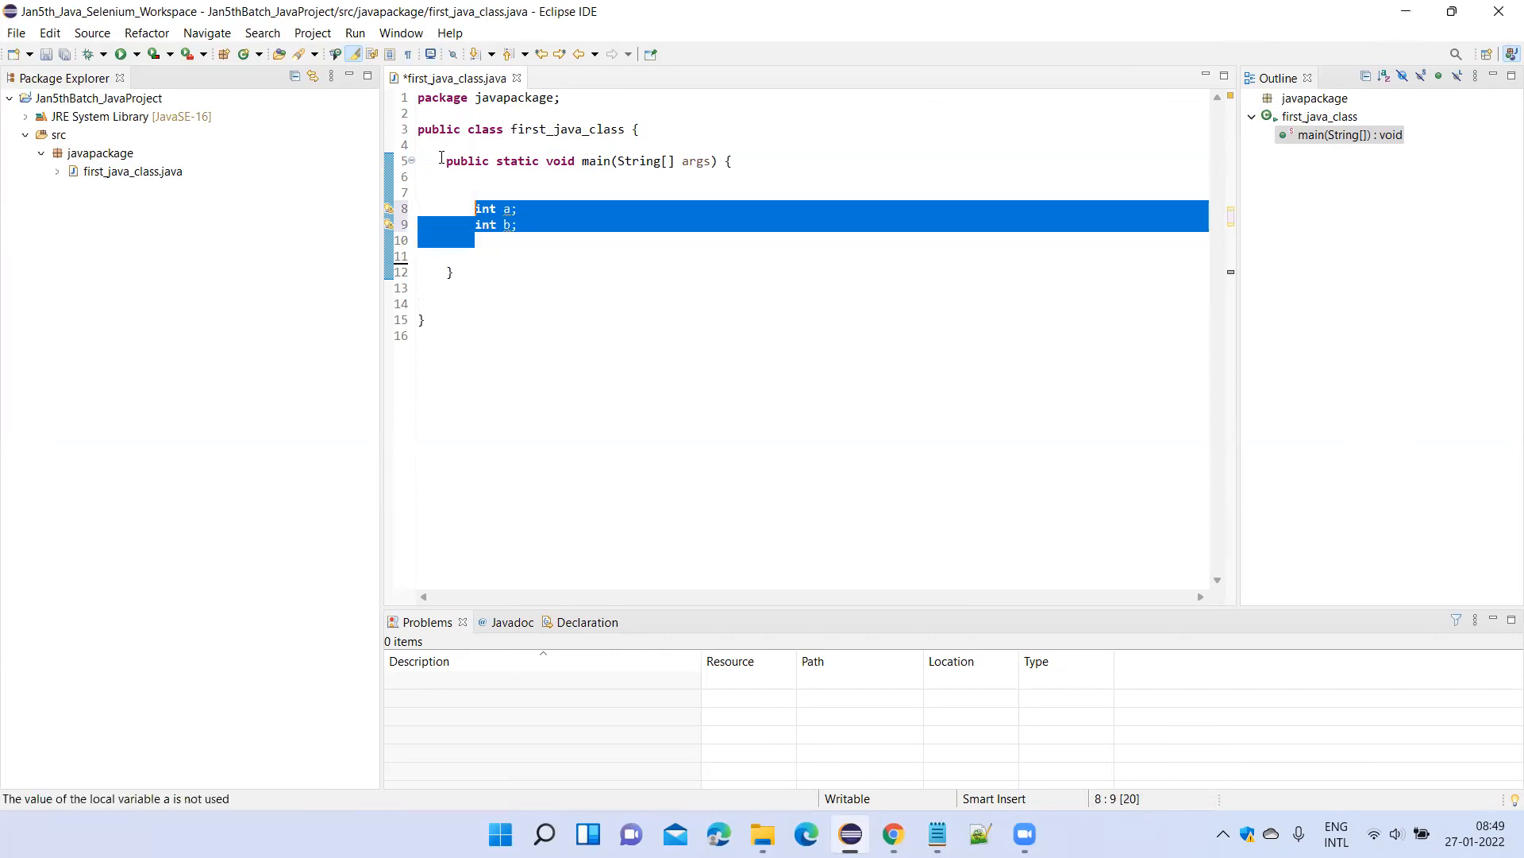
{"action": "left_click_drag", "start_coordinate": [442, 157], "coordinate": [617, 186]}
{"action": "left_click_drag", "start_coordinate": [555, 228], "coordinate": [734, 161]}
{"action": "double_click", "coordinate": [474, 128]}
{"action": "left_click", "coordinate": [580, 182]}
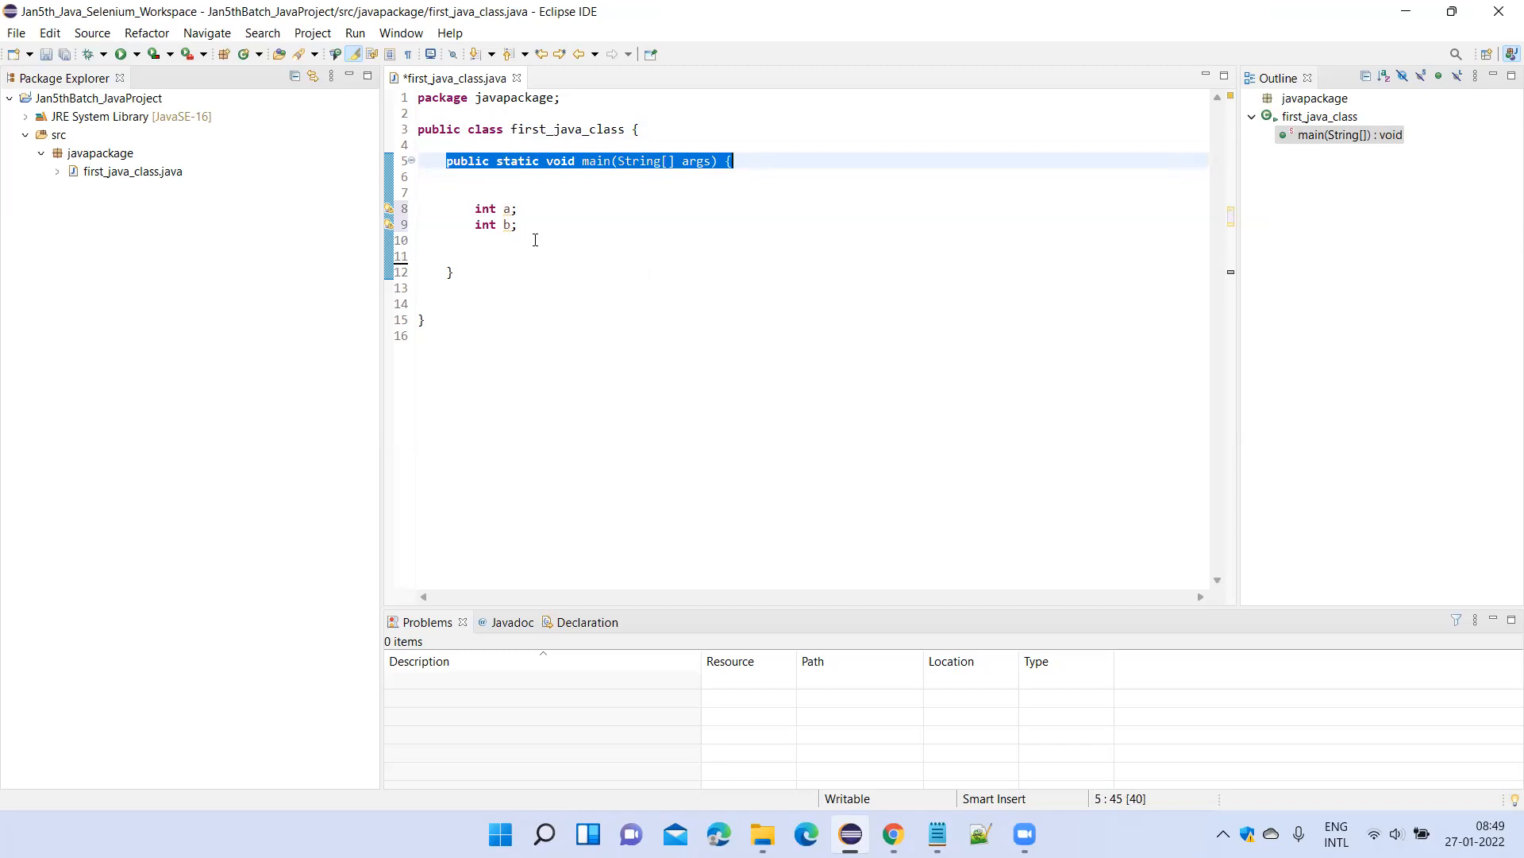
{"action": "left_click_drag", "start_coordinate": [529, 229], "coordinate": [476, 210]}
Add the statement int c=a+b; below the declarations of a and b.
{"action": "left_click", "coordinate": [486, 238]}
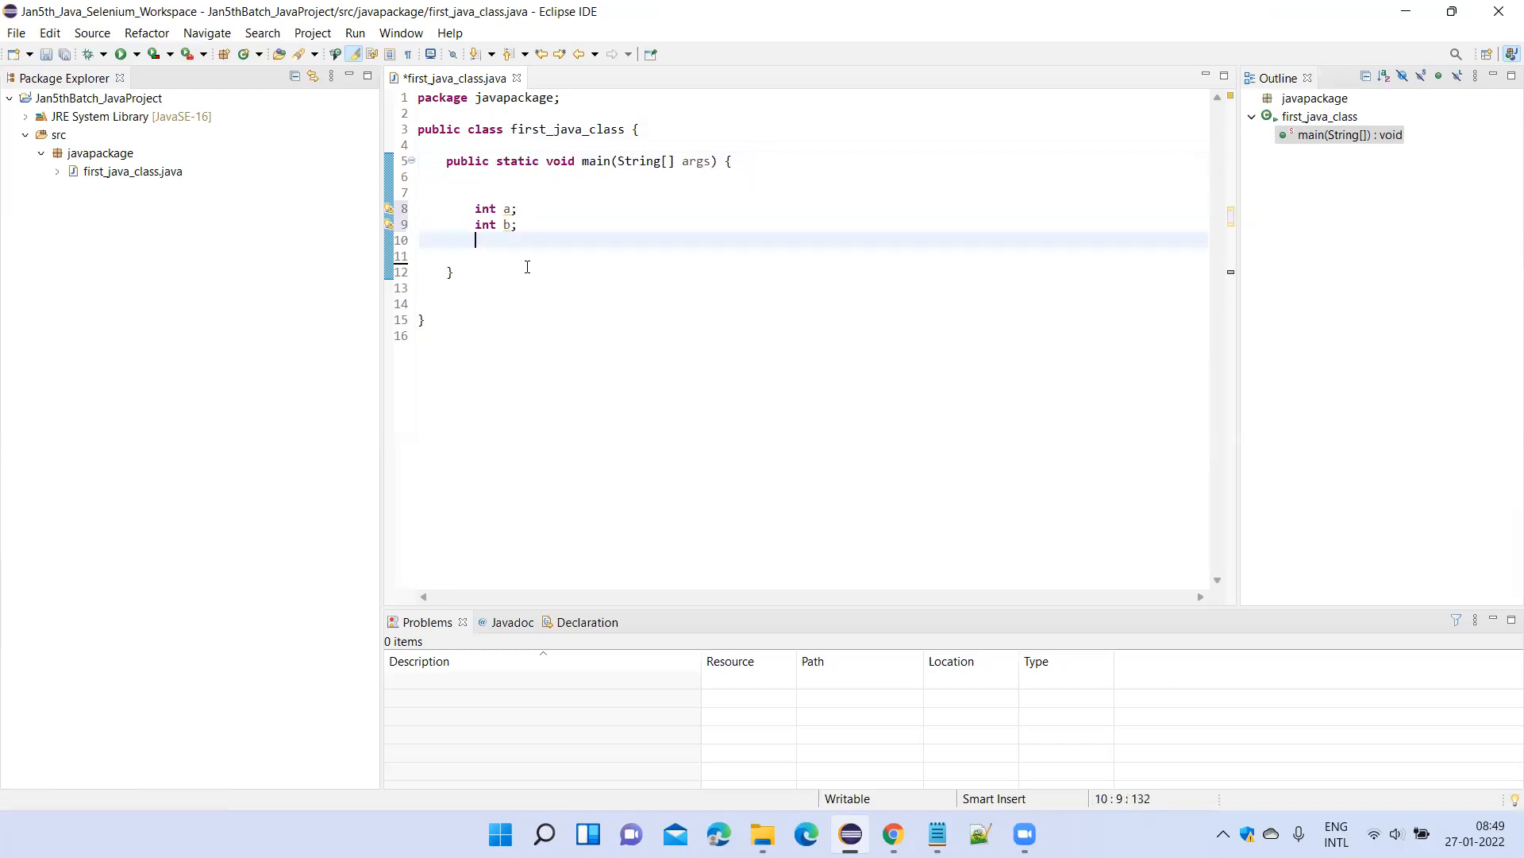
{"action": "type", "text": "int a+b"}
{"action": "left_click", "coordinate": [518, 239]}
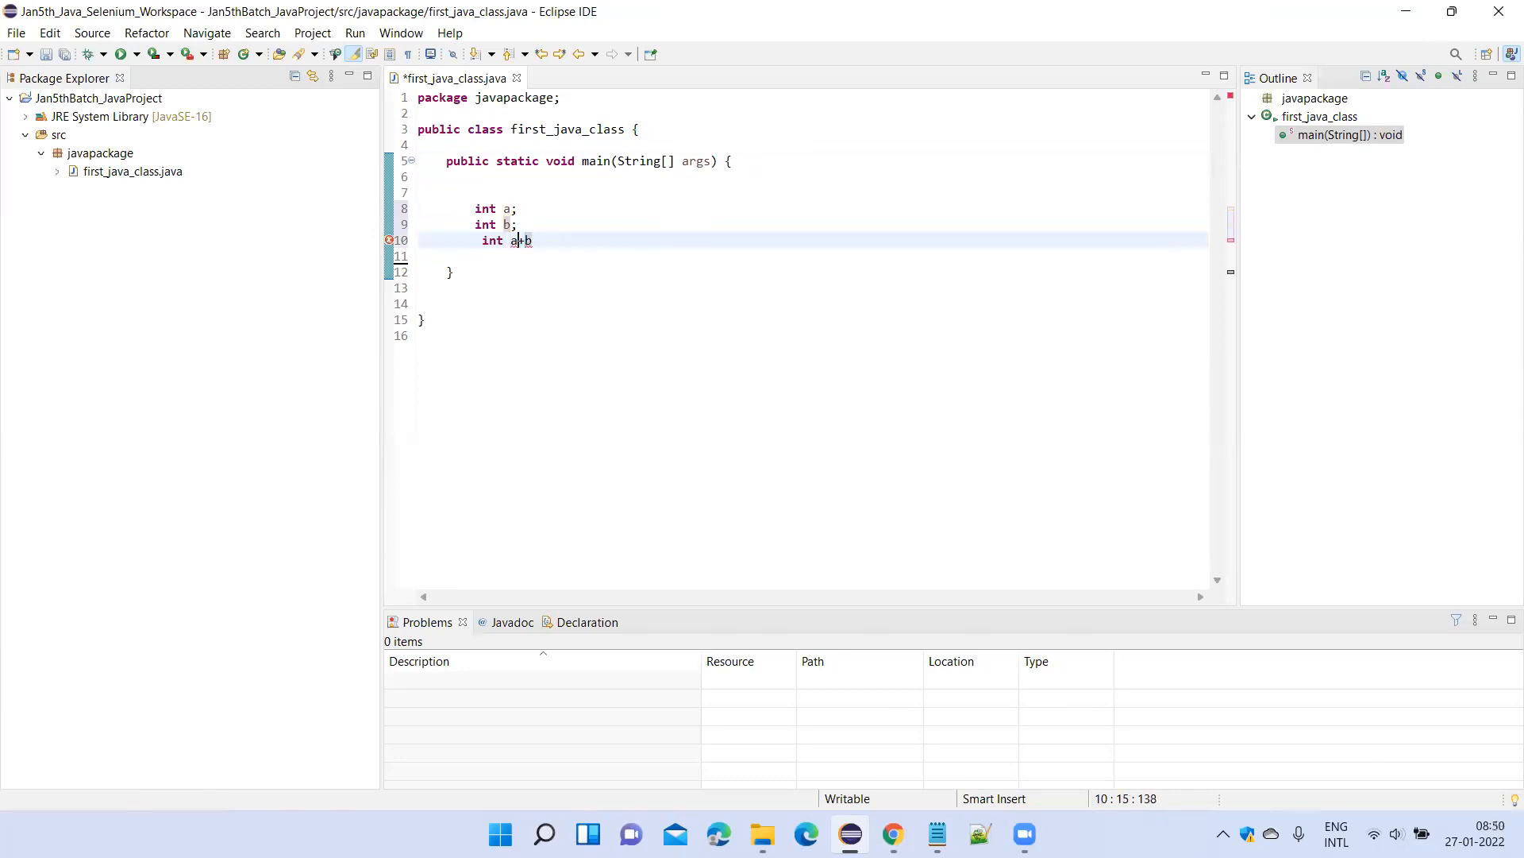
{"action": "type", "text": "c="}
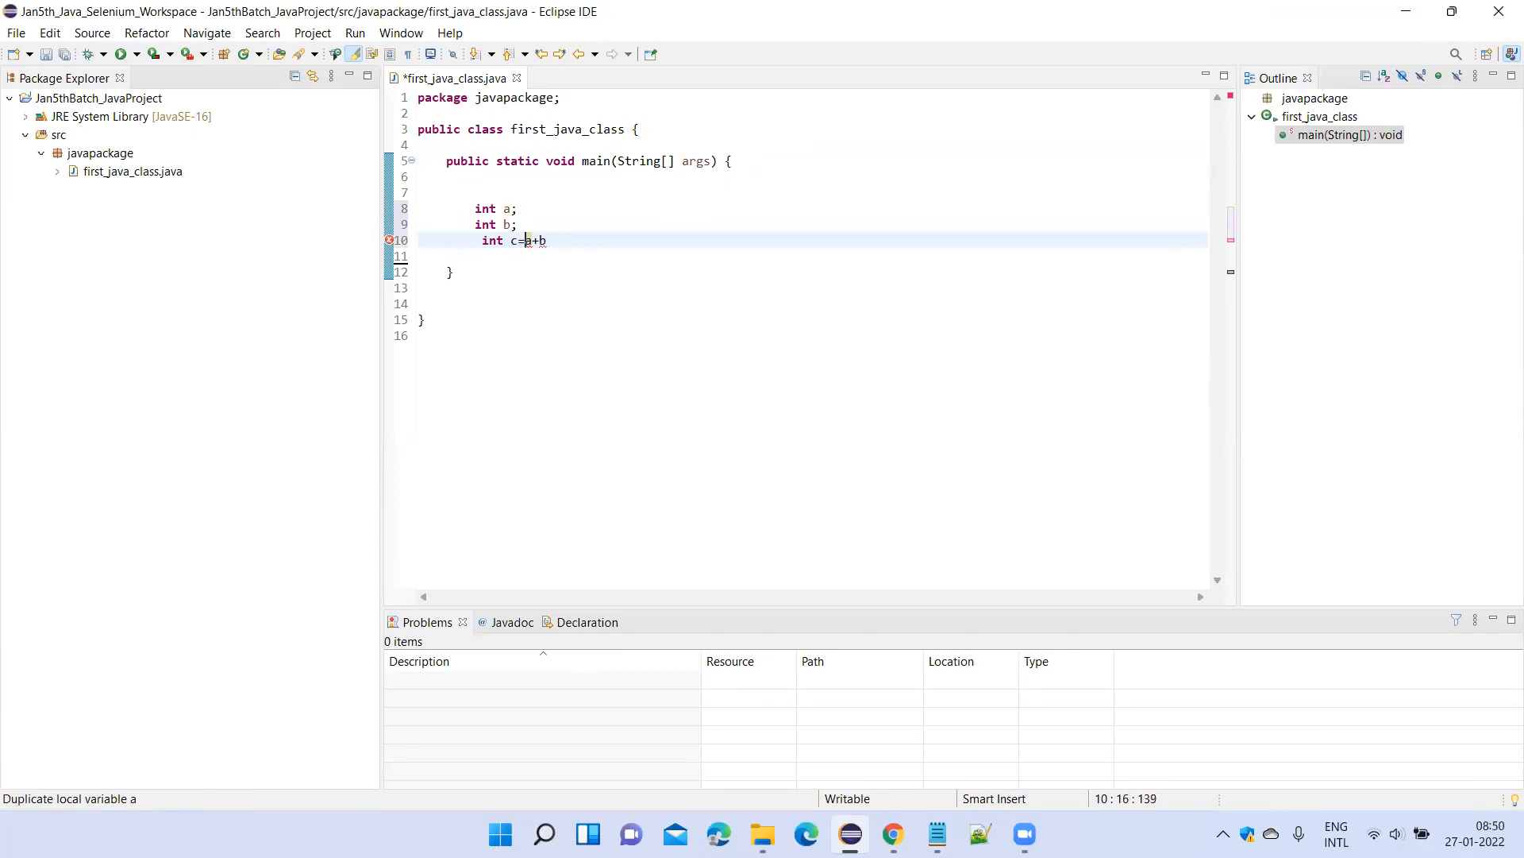
{"action": "left_click", "coordinate": [593, 250]}
{"action": "left_click", "coordinate": [583, 238]}
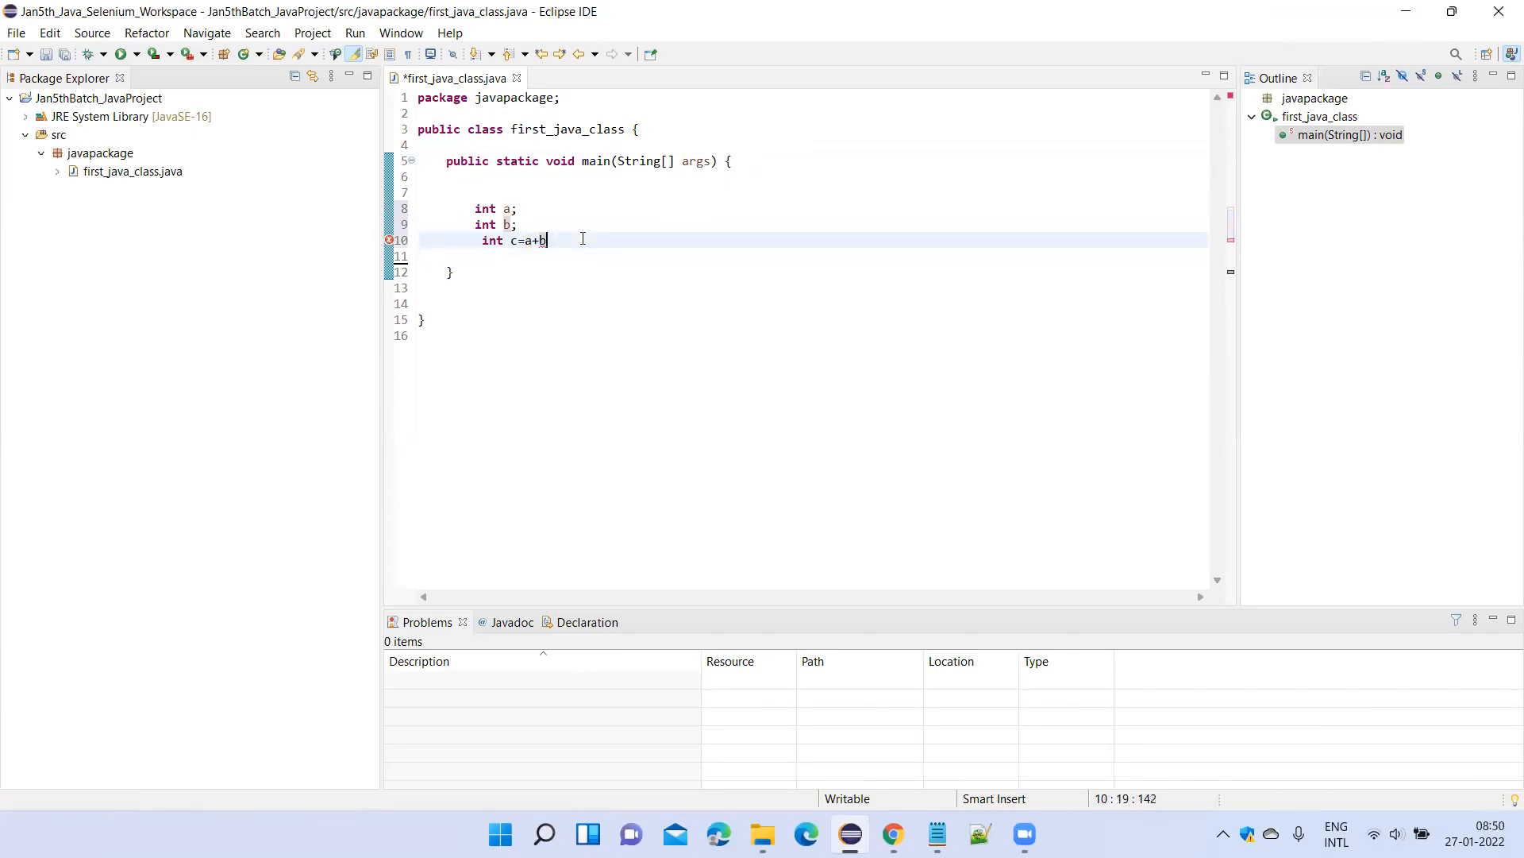
{"action": "type", "text": ";"}
Insert a space after the equals sign in the sum statement so it reads int c= a+b;.
{"action": "left_click_drag", "start_coordinate": [557, 241], "coordinate": [430, 193]}
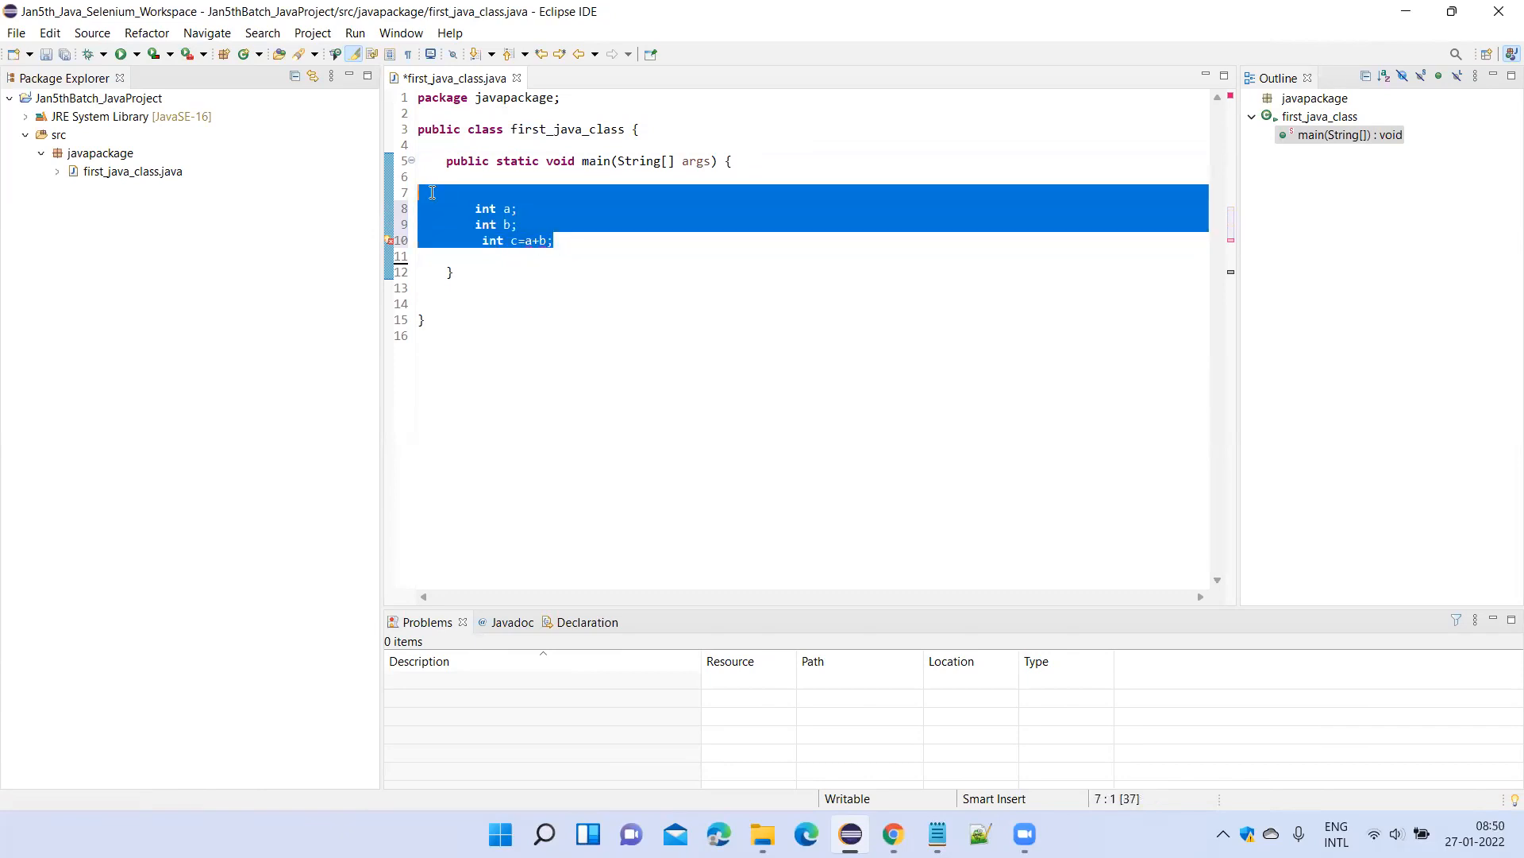
{"action": "left_click", "coordinate": [538, 240]}
{"action": "key", "text": "Left"}
{"action": "key", "text": "Left"}
{"action": "key", "text": "Left"}
{"action": "key", "text": "Left"}
{"action": "key", "text": "Left"}
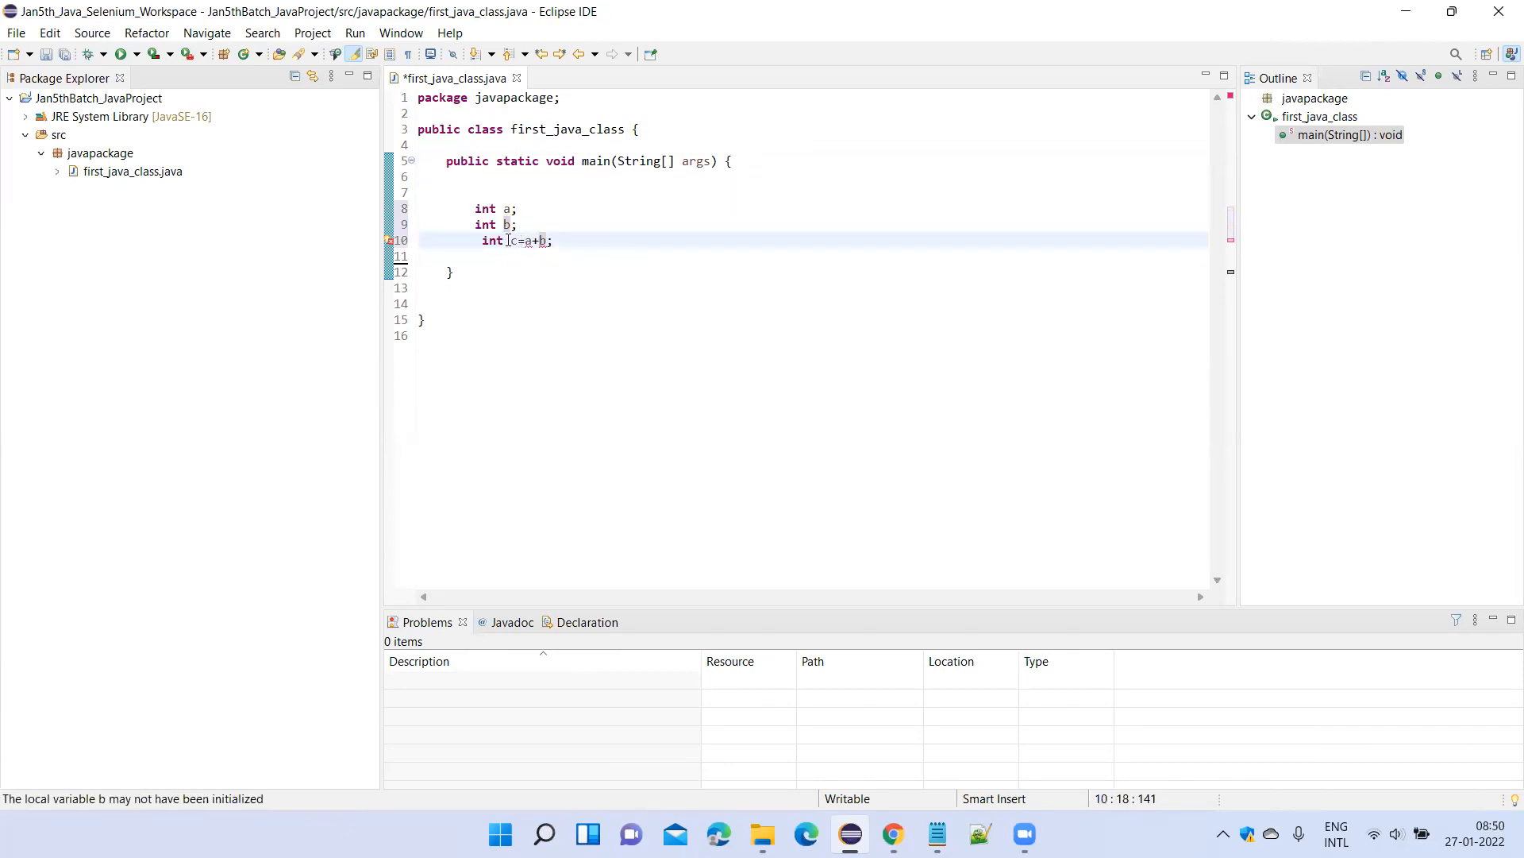
{"action": "mouse_move", "coordinate": [529, 240]}
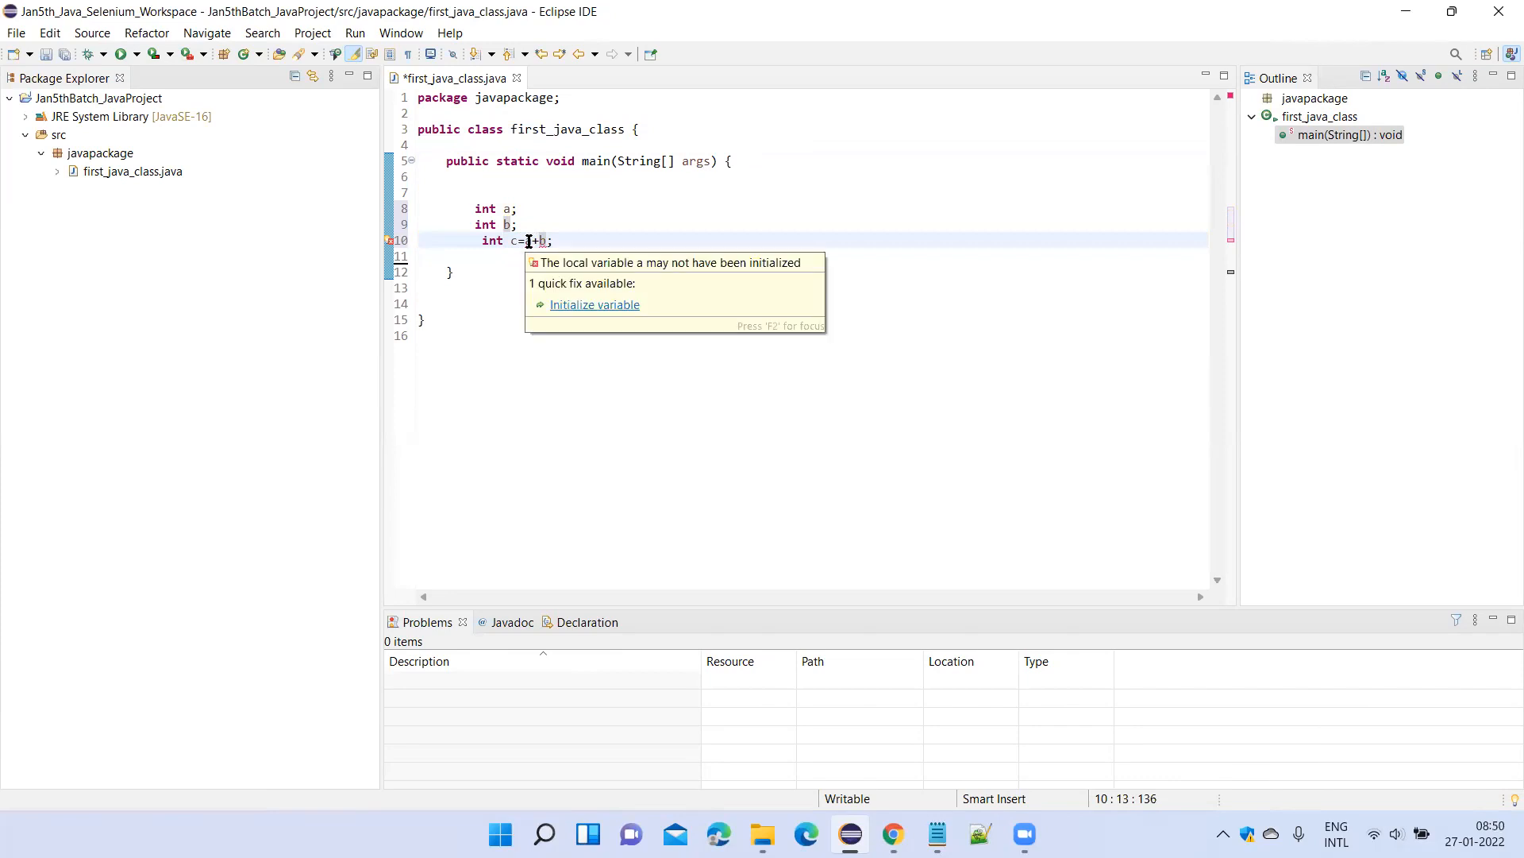
{"action": "key", "text": "Right"}
{"action": "key", "text": "Right"}
{"action": "key", "text": "Right"}
Delete the statements for a, b and c from the main method and save first_java_class.java.
{"action": "left_click_drag", "start_coordinate": [568, 242], "coordinate": [448, 208]}
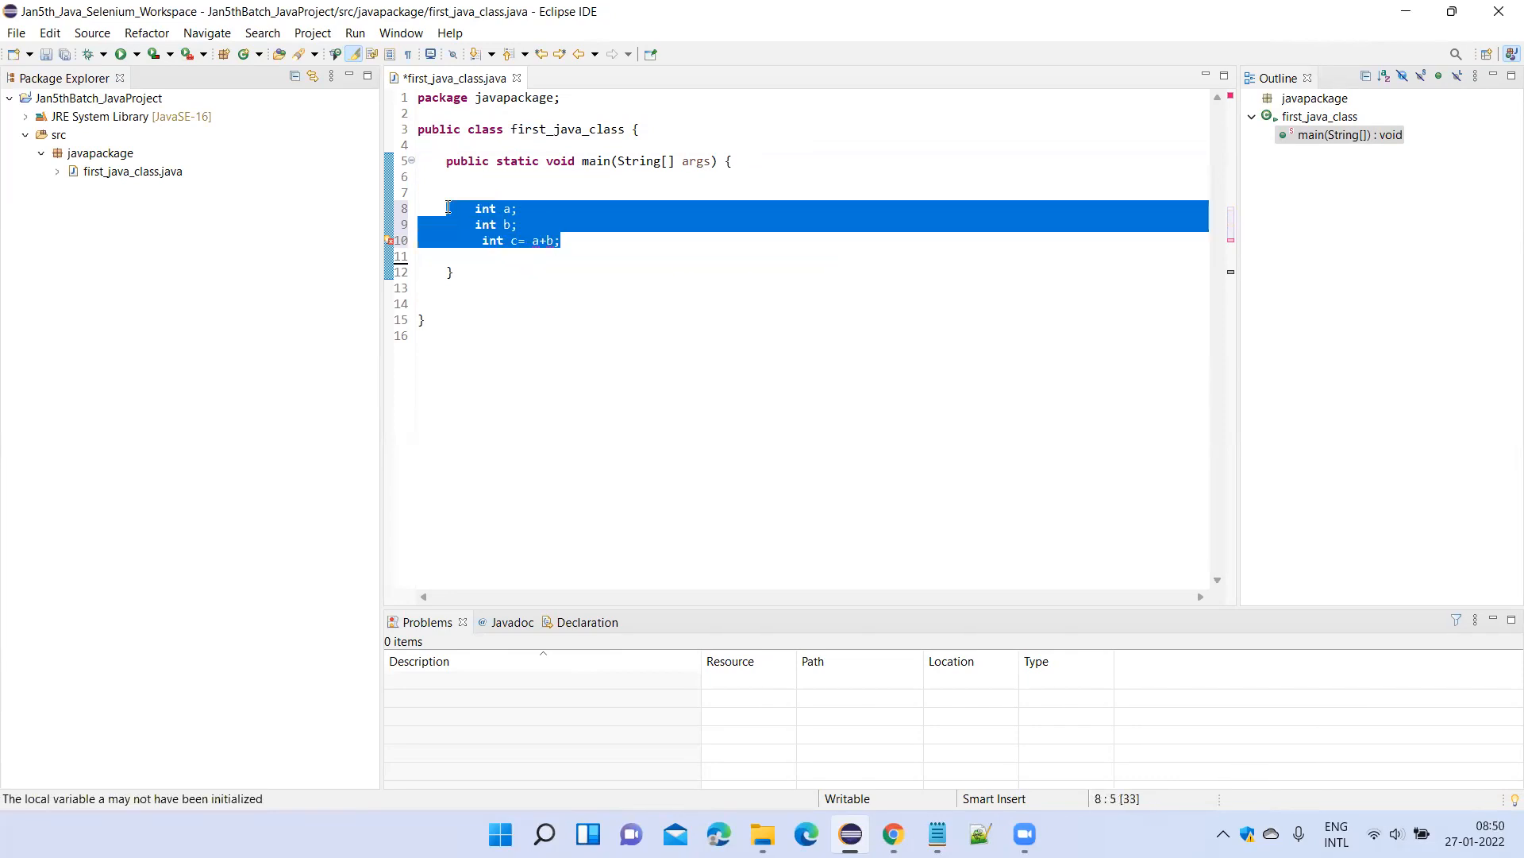
{"action": "key", "text": "Delete"}
{"action": "key", "text": "ctrl+s"}
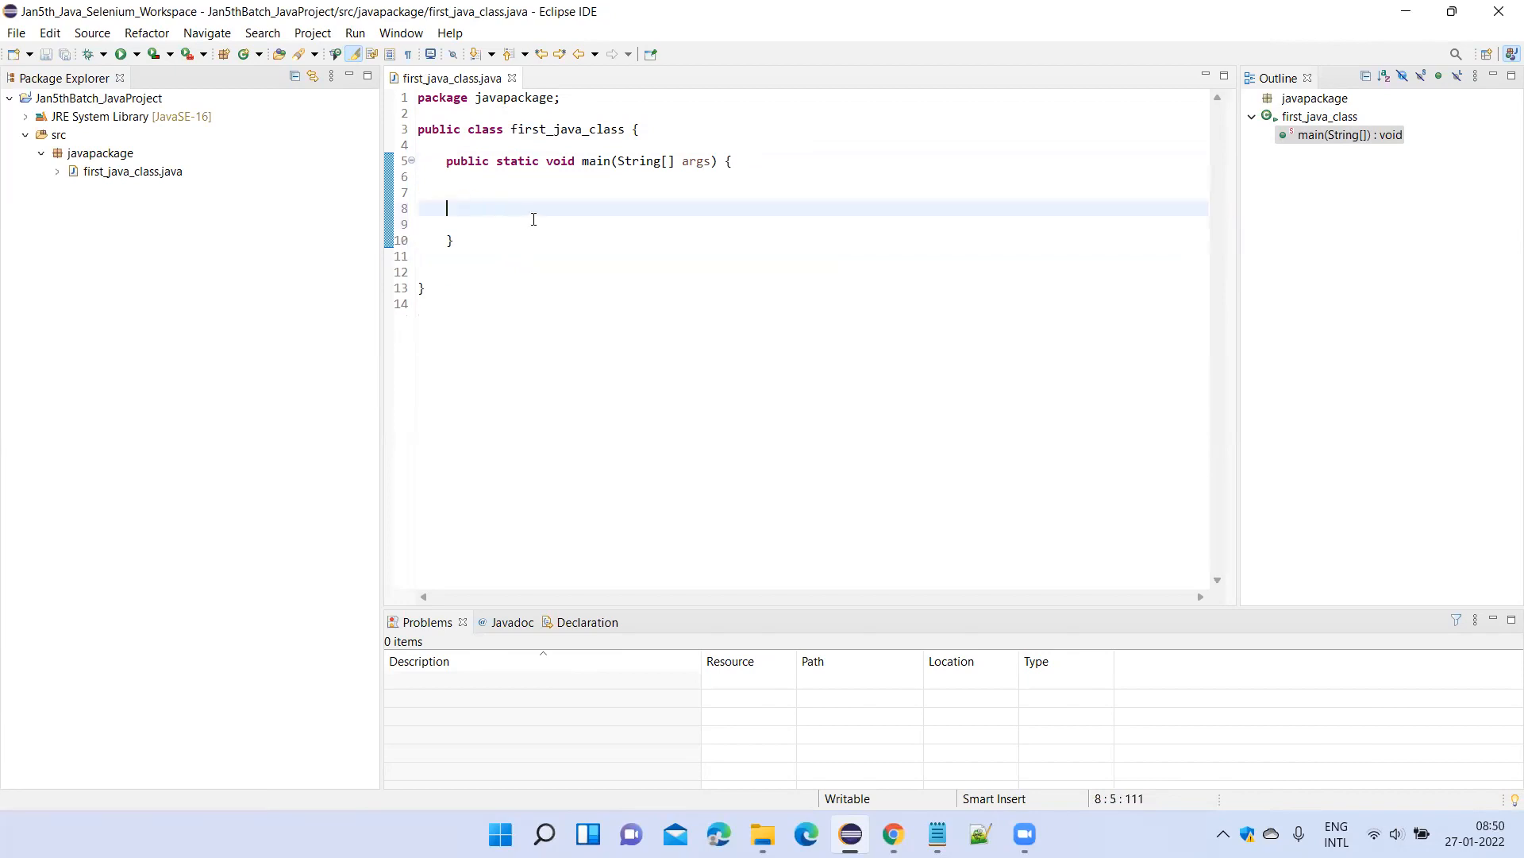
Start an object declaration in the main method body reading first_java_class a= new.
{"action": "left_click", "coordinate": [589, 218]}
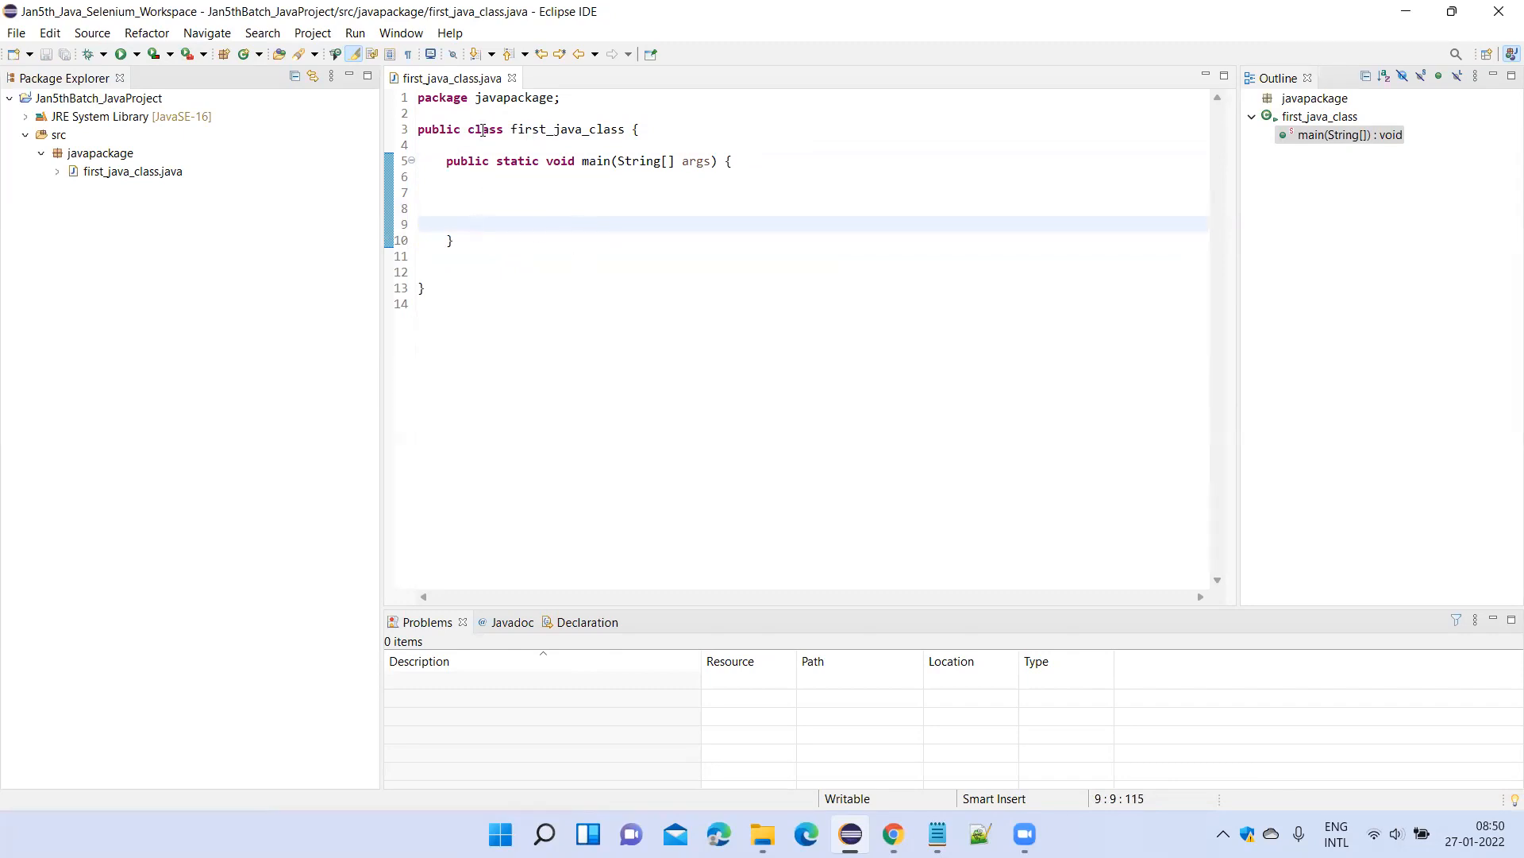
{"action": "left_click", "coordinate": [538, 209]}
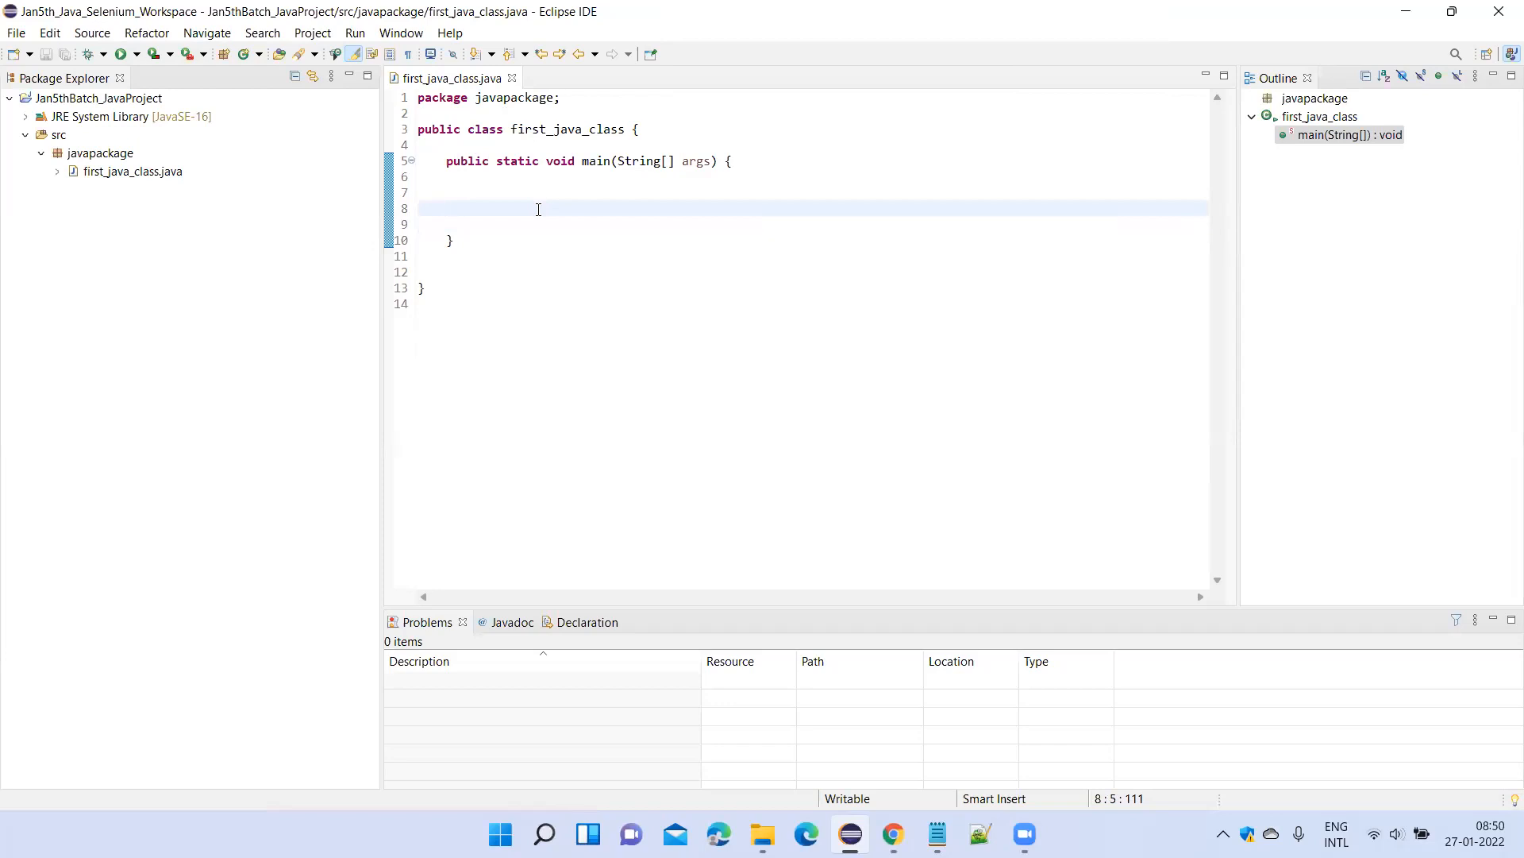
{"action": "double_click", "coordinate": [586, 129]}
{"action": "key", "text": "ctrl+c"}
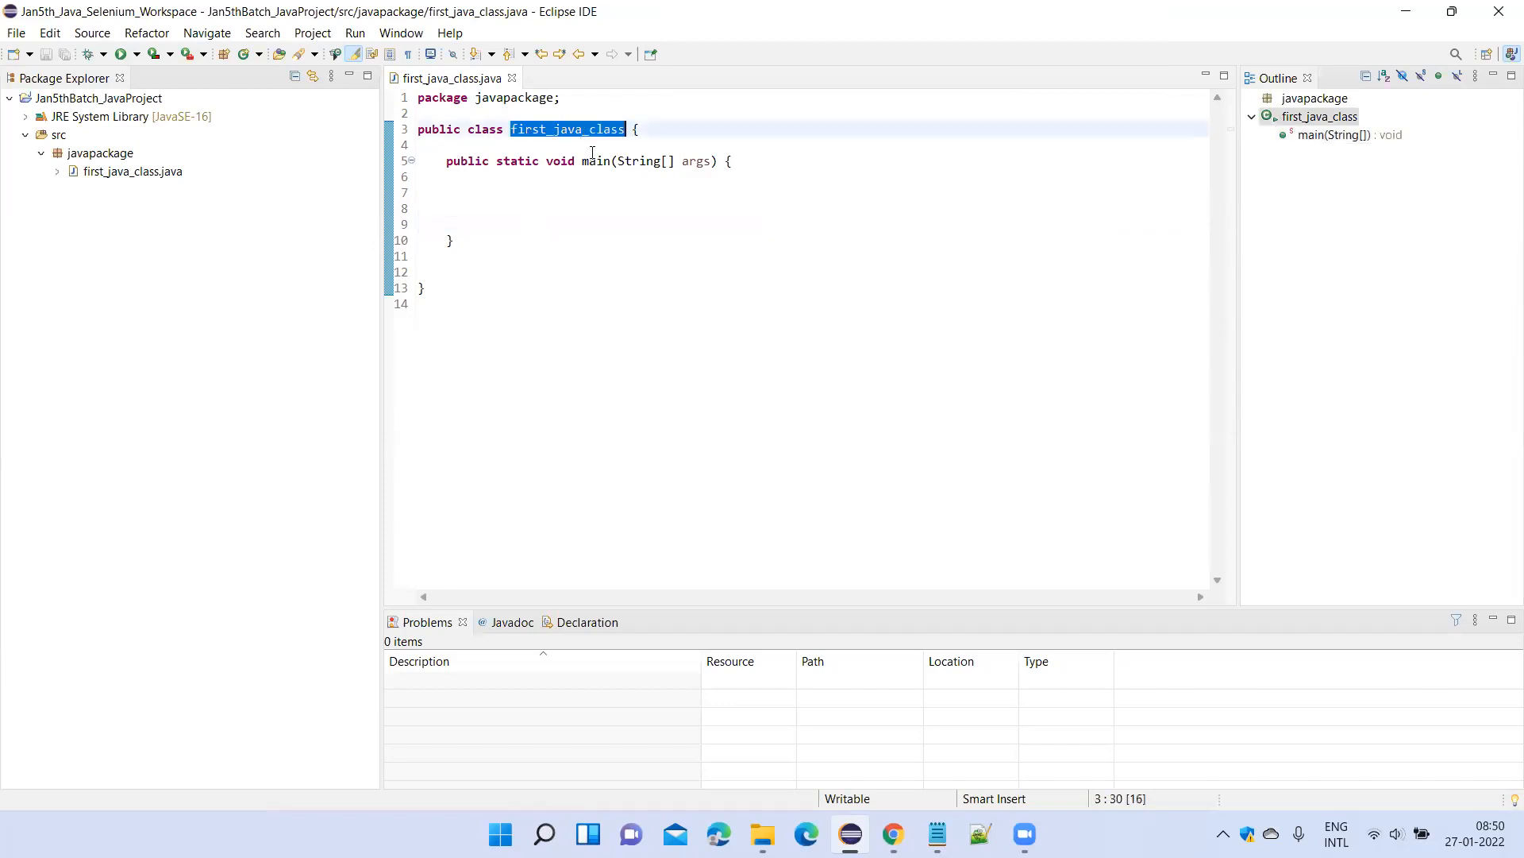
{"action": "left_click", "coordinate": [557, 211]}
{"action": "key", "text": "Tab"}
{"action": "key", "text": "ctrl+v"}
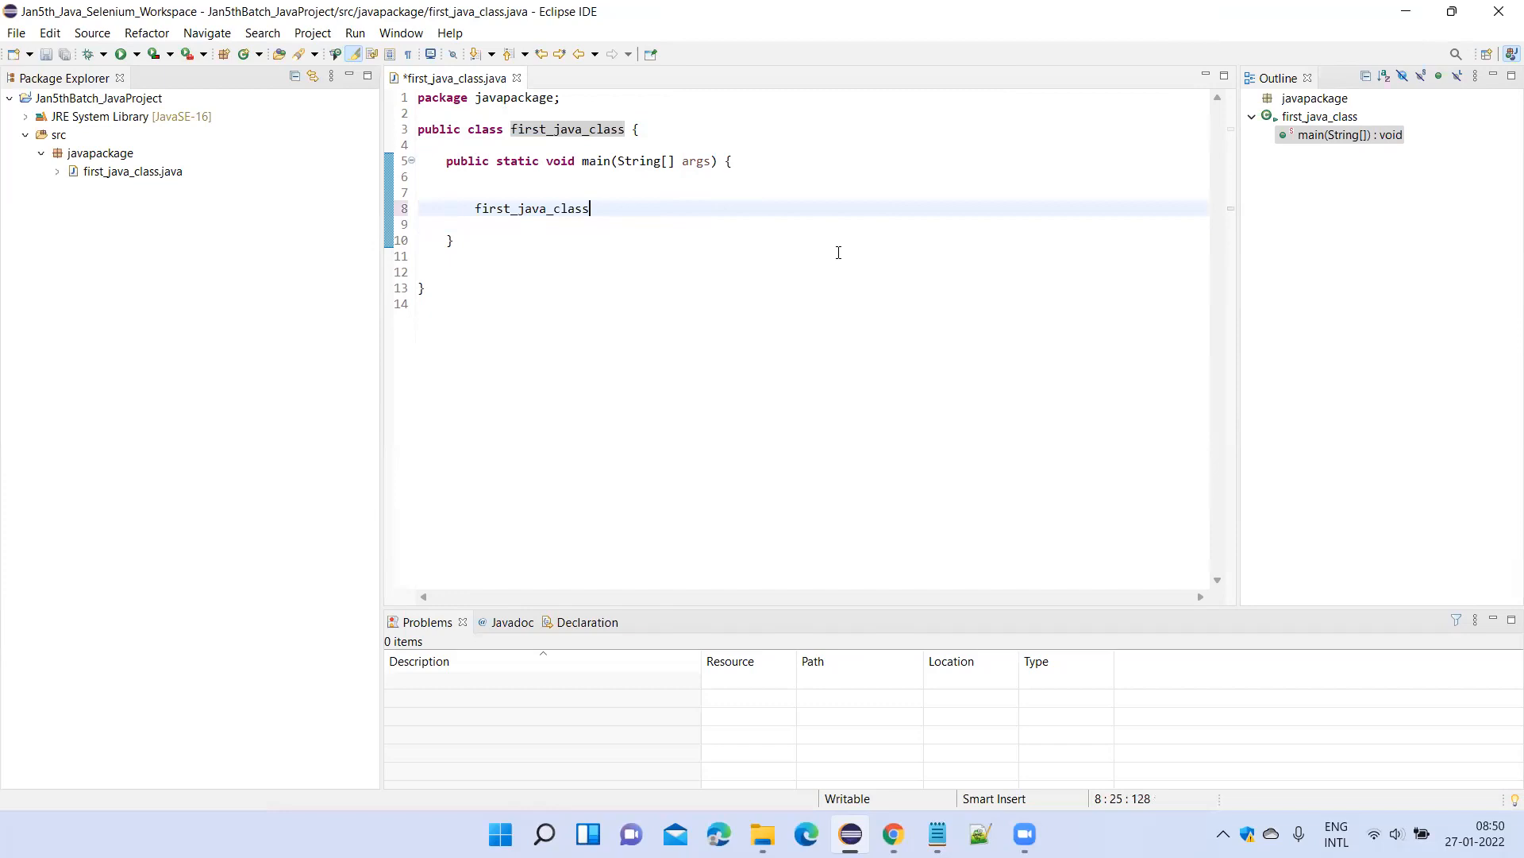
{"action": "type", "text": "a= new"}
Complete the declaration of a with the constructor call first_java_class();.
{"action": "double_click", "coordinate": [532, 209]}
{"action": "key", "text": "ctrl+c"}
{"action": "left_click", "coordinate": [689, 200]}
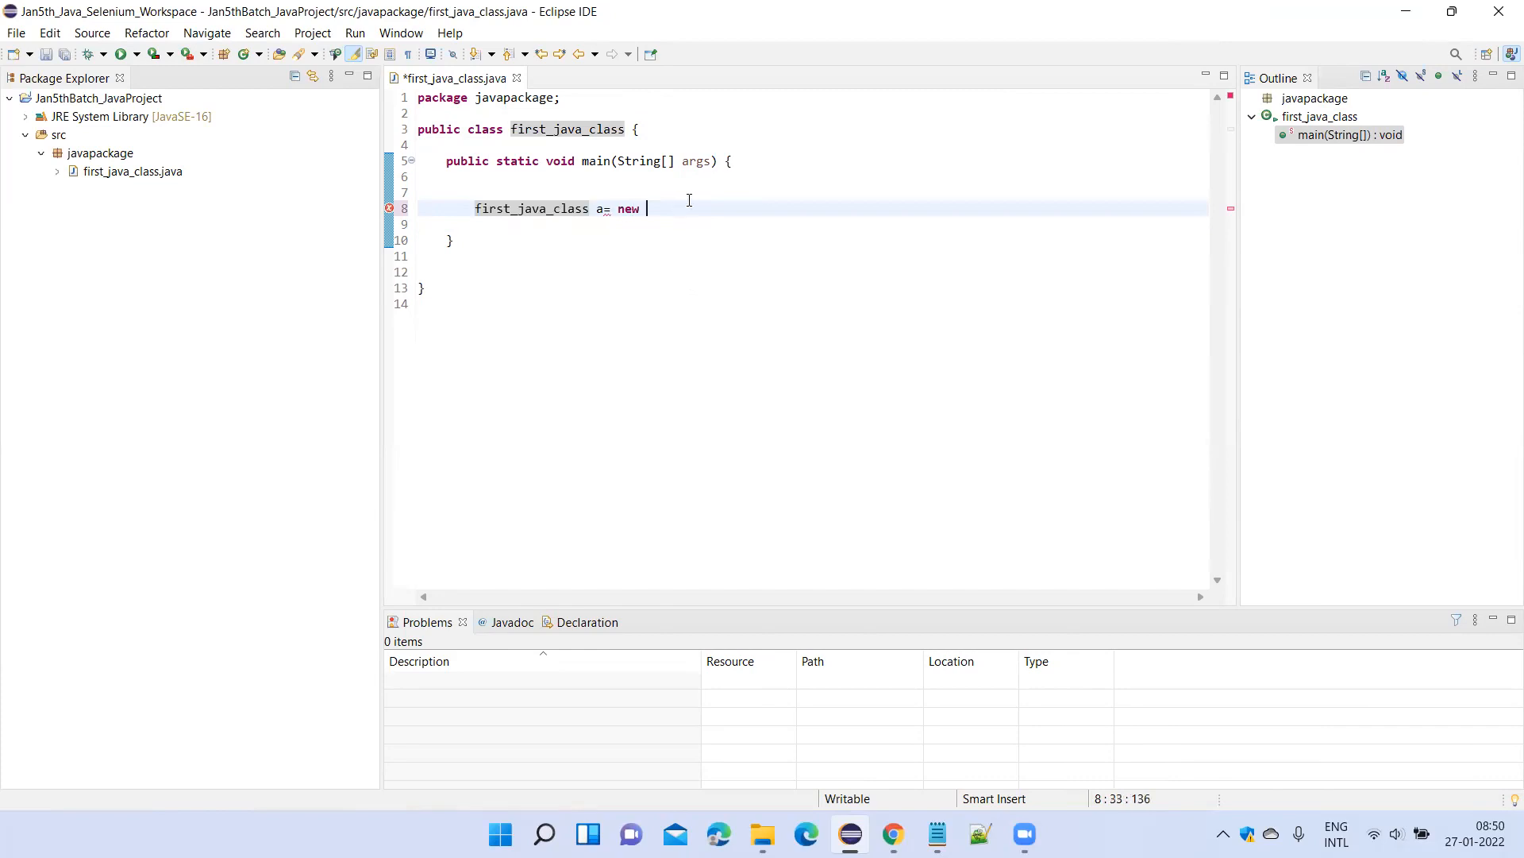
{"action": "key", "text": "ctrl+v"}
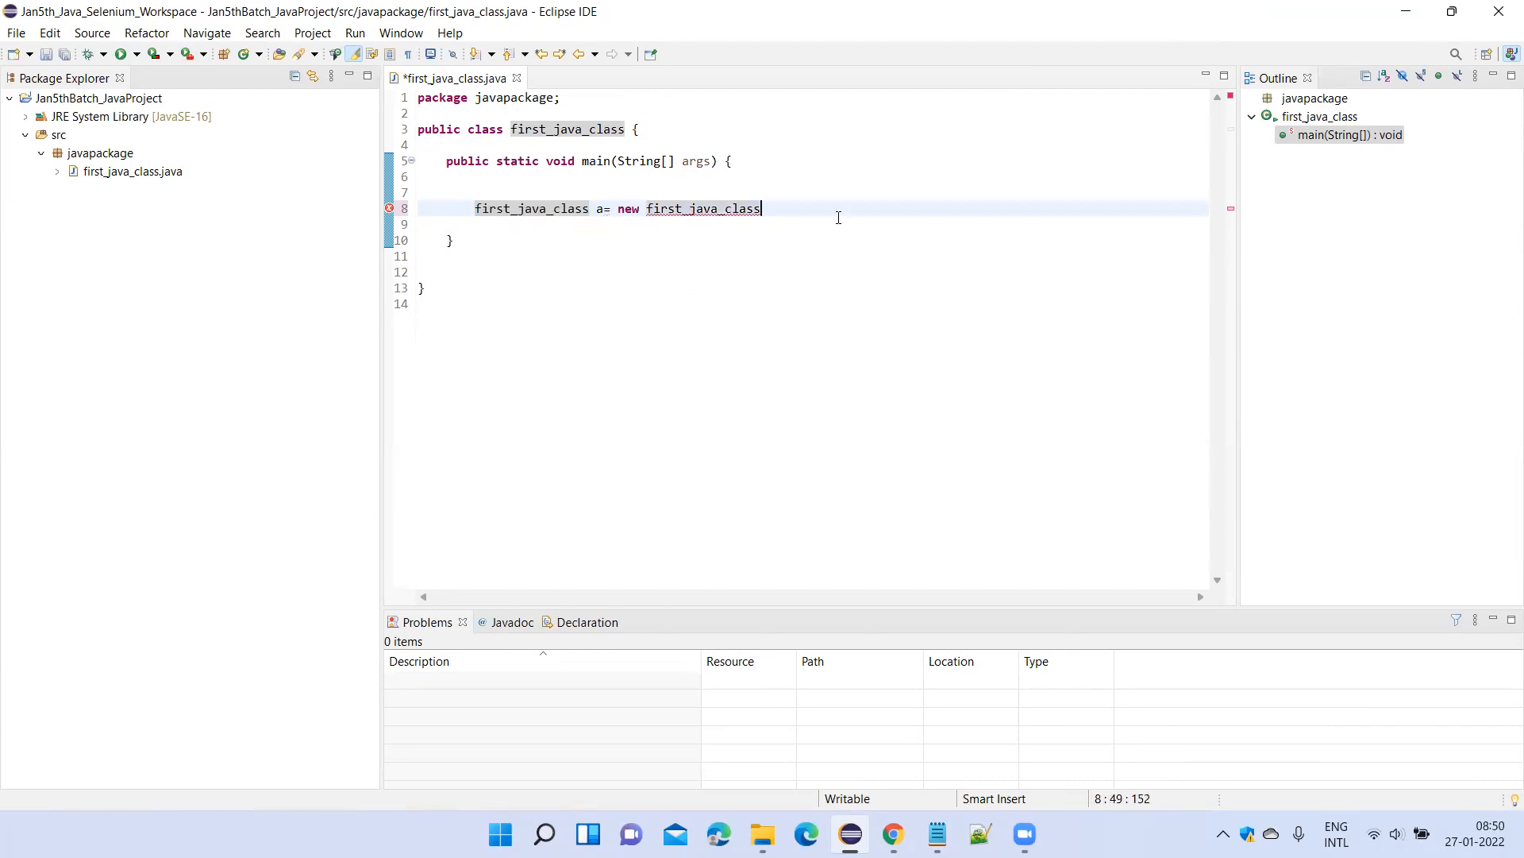
{"action": "type", "text": "();"}
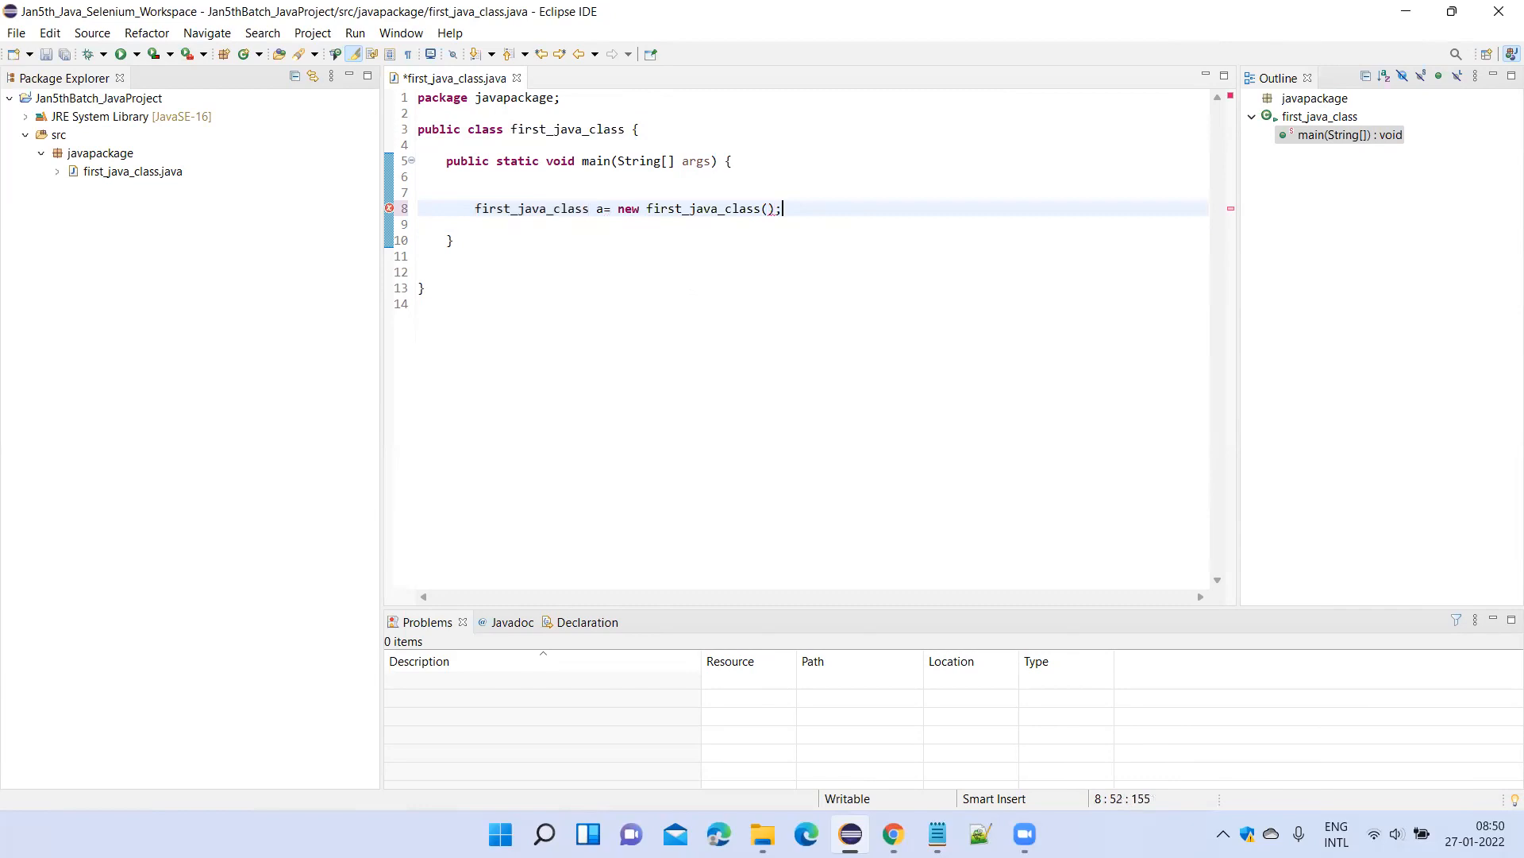
{"action": "mouse_move", "coordinate": [477, 205]}
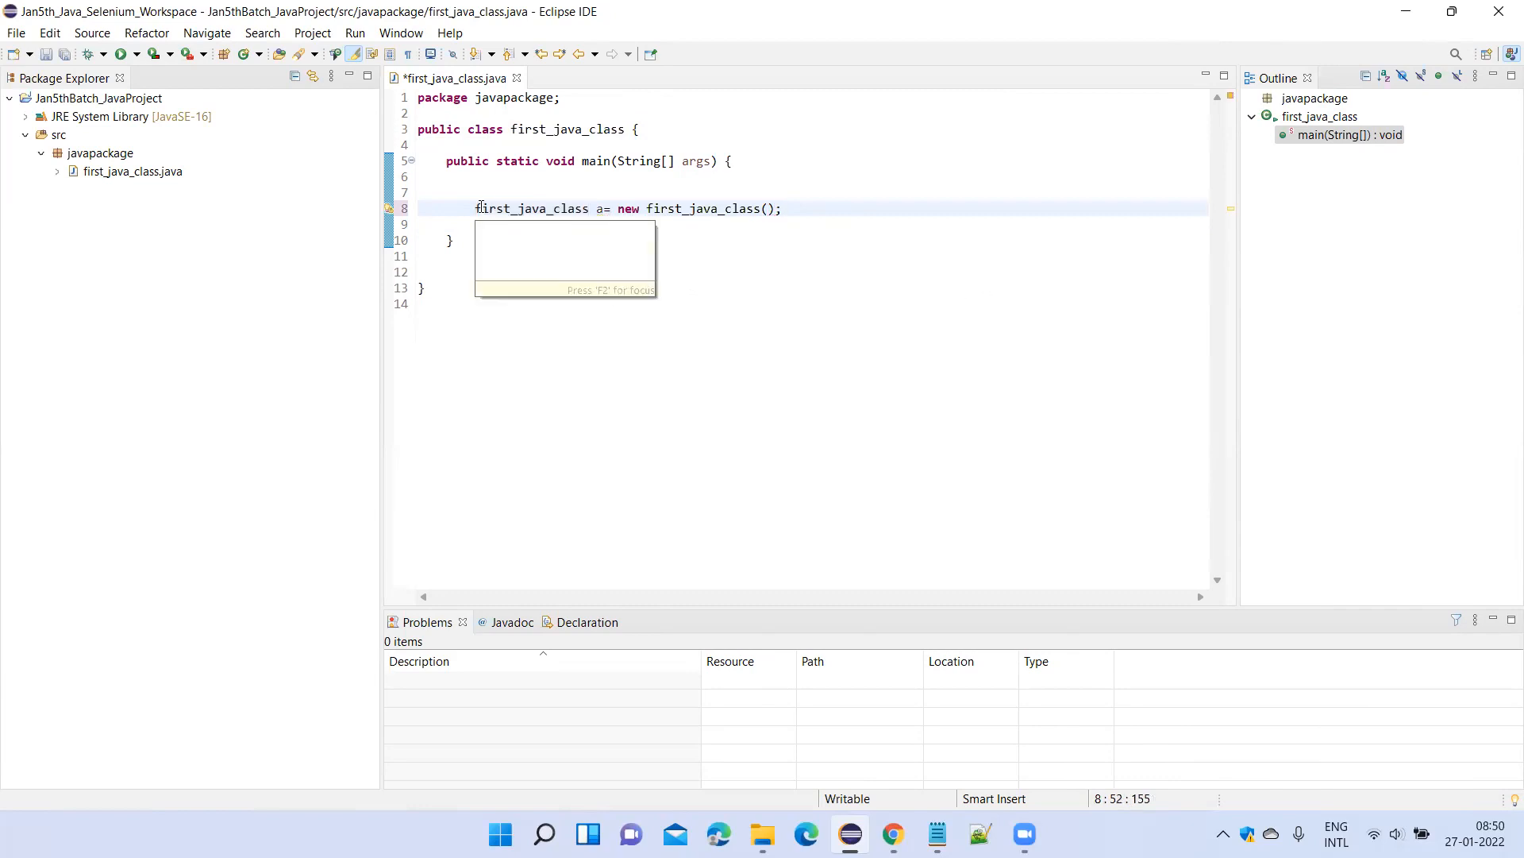
{"action": "left_click_drag", "start_coordinate": [548, 198], "coordinate": [545, 208]}
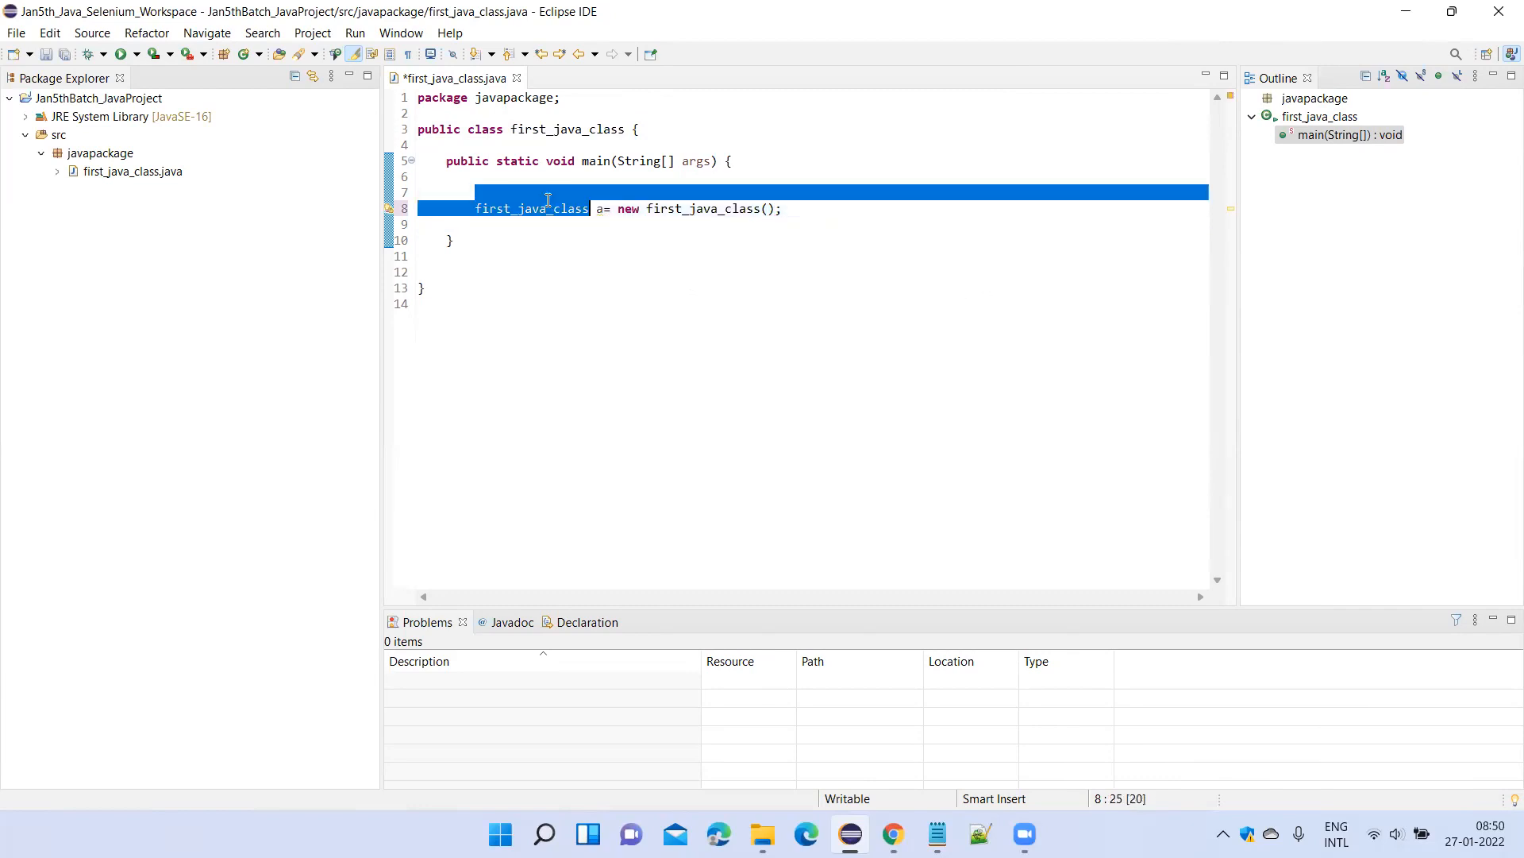
{"action": "triple_click", "coordinate": [537, 210]}
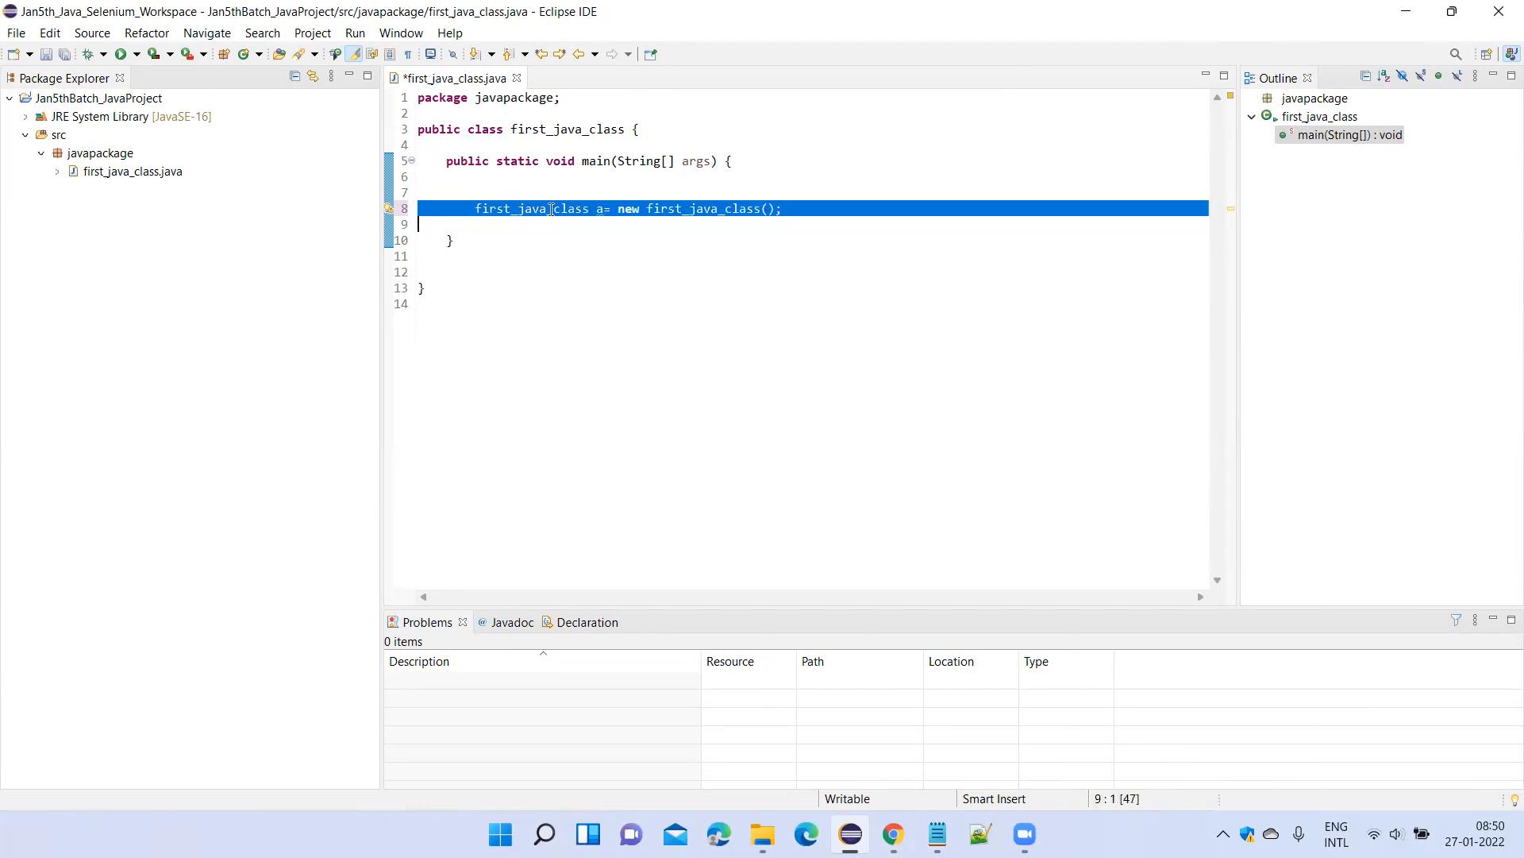
{"action": "mouse_move", "coordinate": [551, 210]}
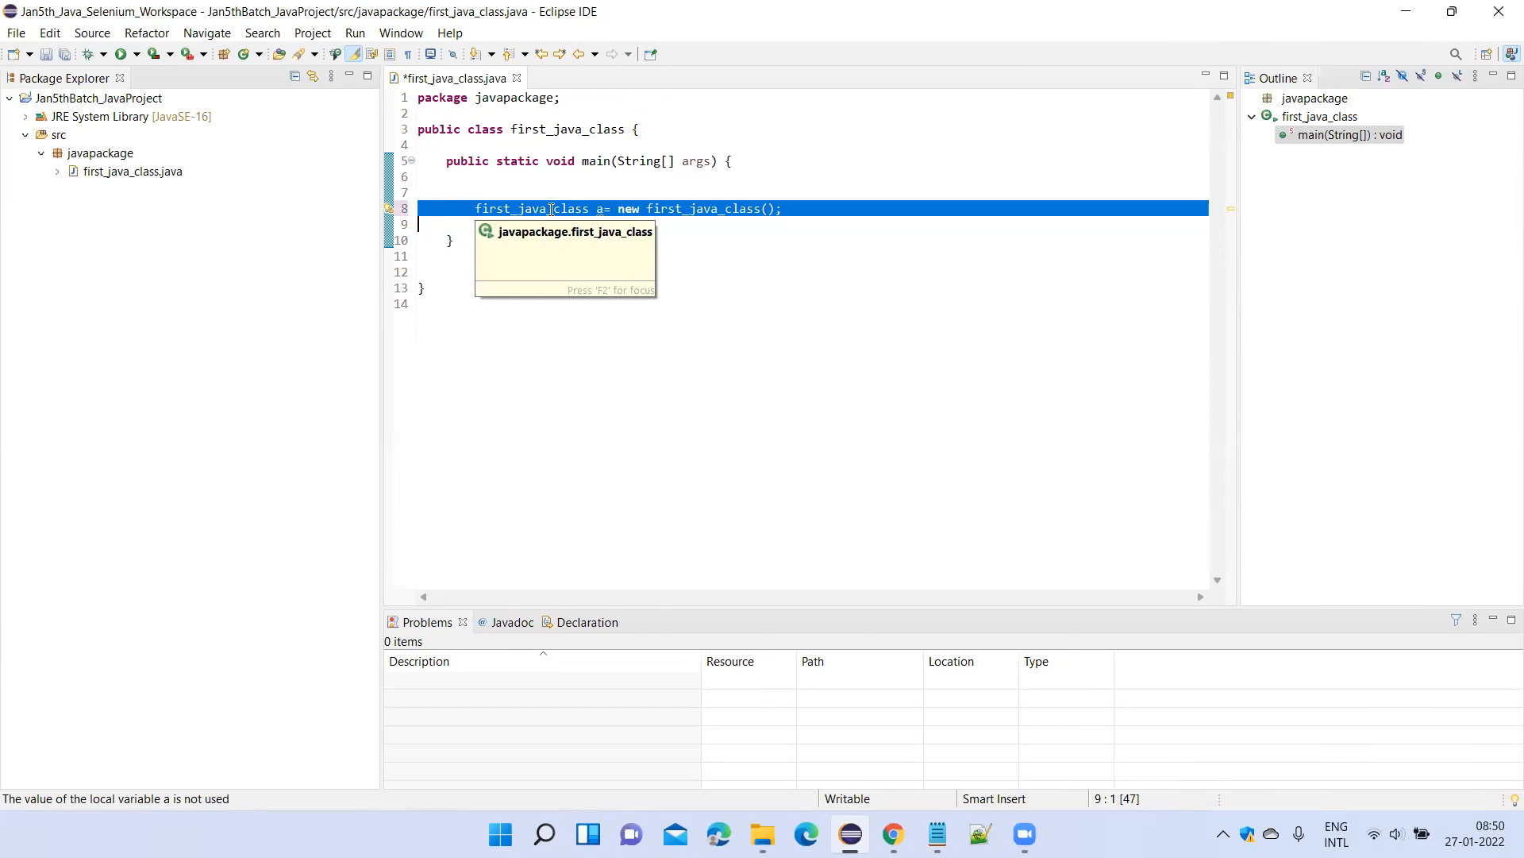
{"action": "left_click", "coordinate": [739, 208]}
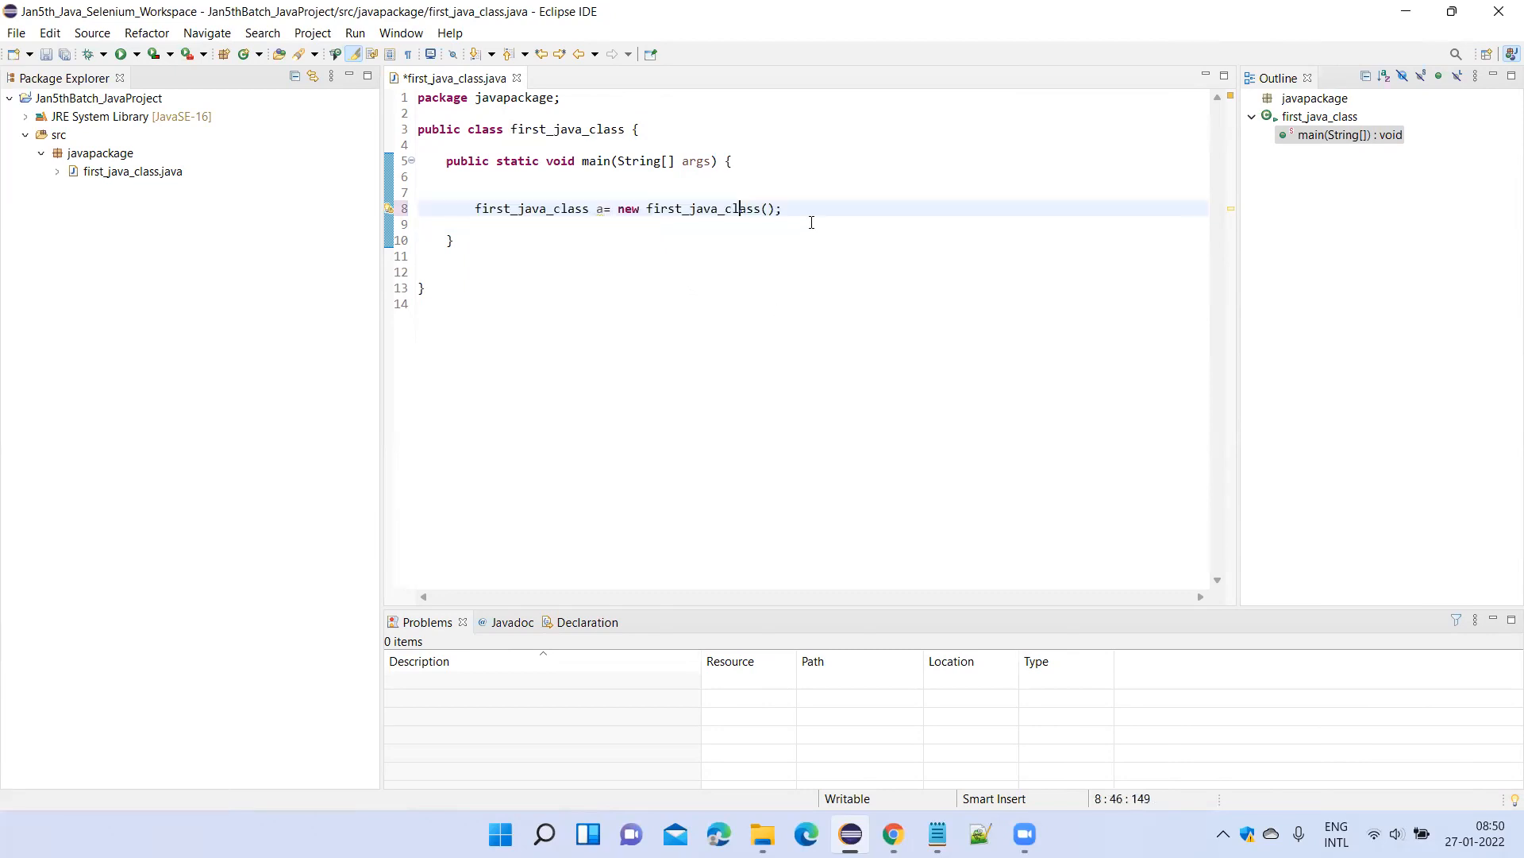
{"action": "double_click", "coordinate": [628, 208]}
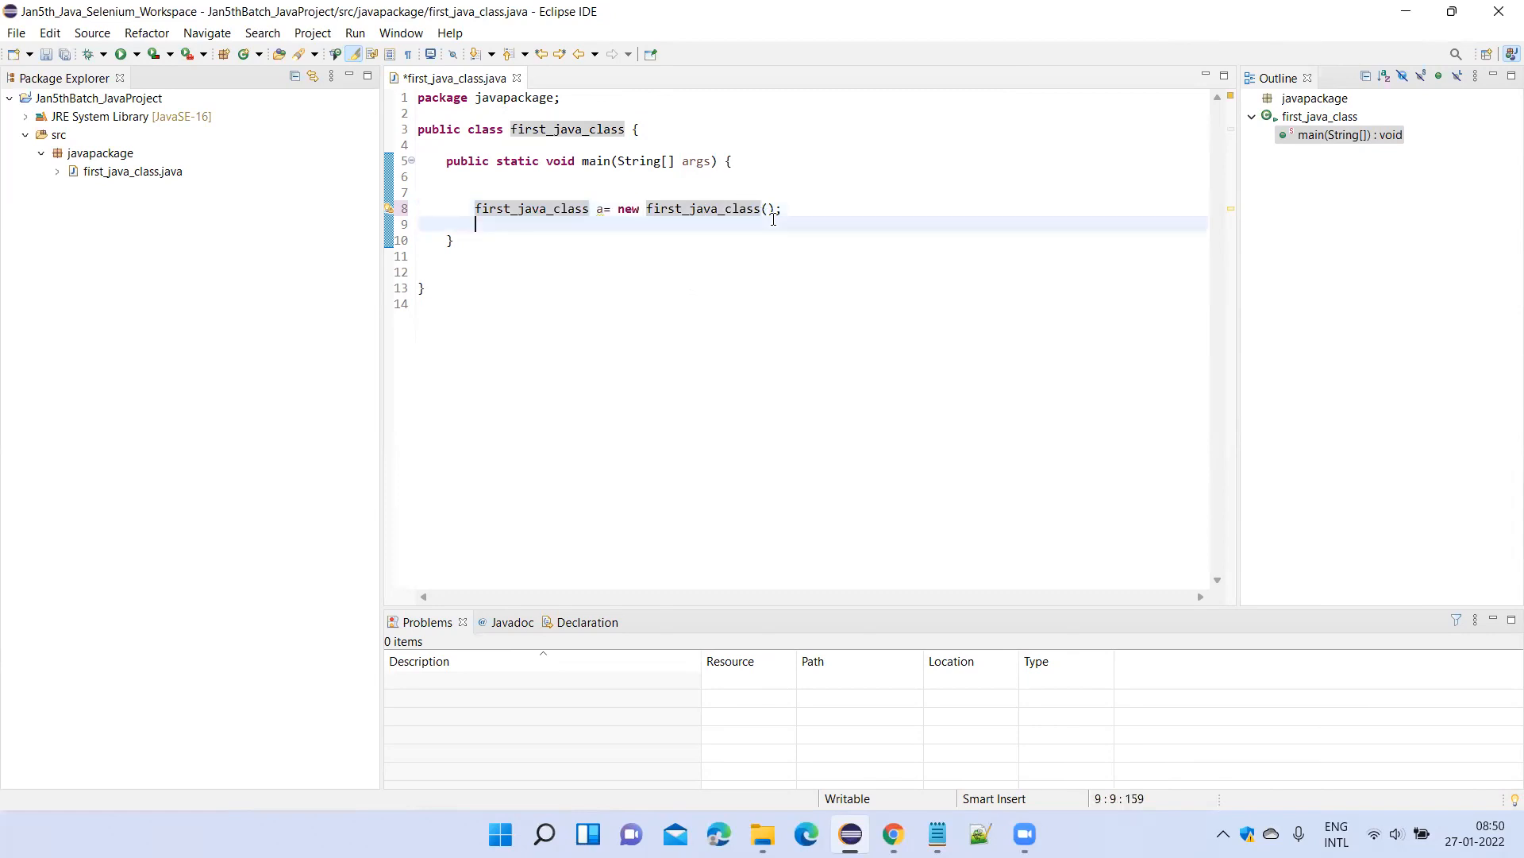
Delete the object creation statement from the main method and save first_java_class.java.
{"action": "left_click_drag", "start_coordinate": [783, 208], "coordinate": [442, 206]}
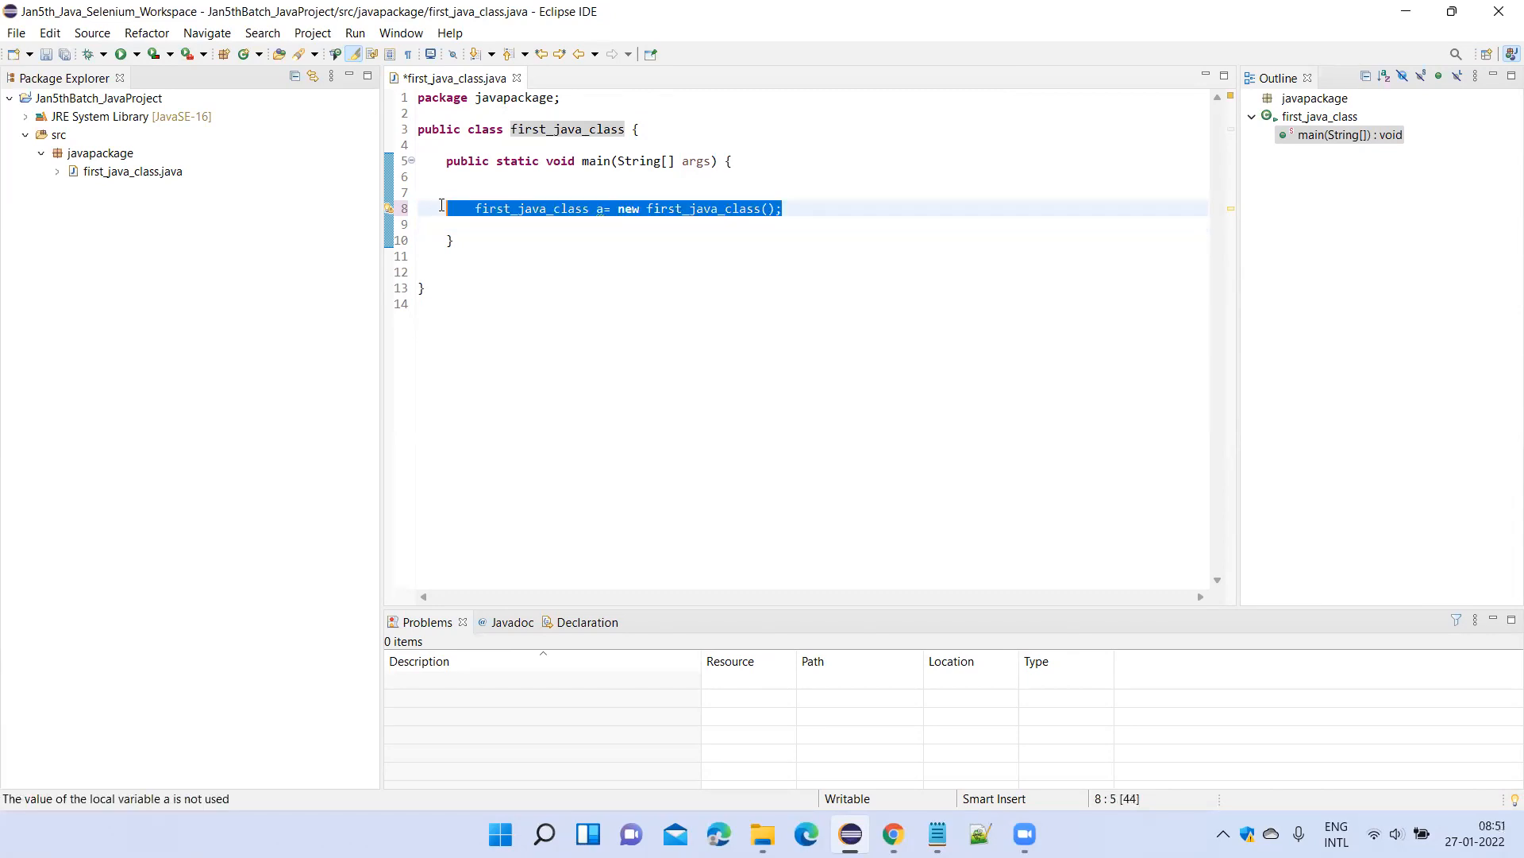
{"action": "key", "text": "Delete"}
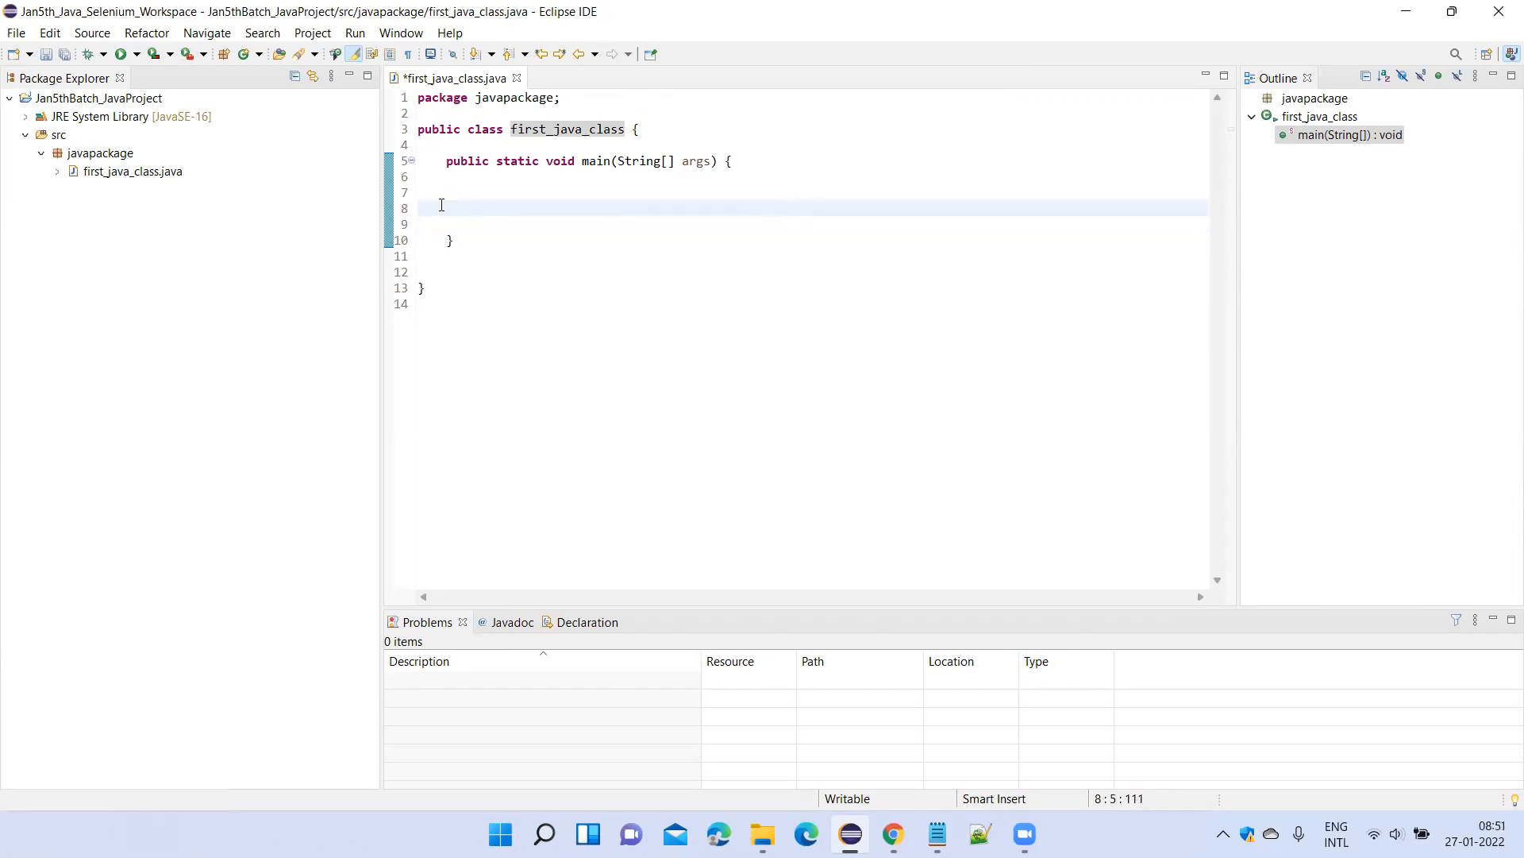
{"action": "key", "text": "ctrl+s"}
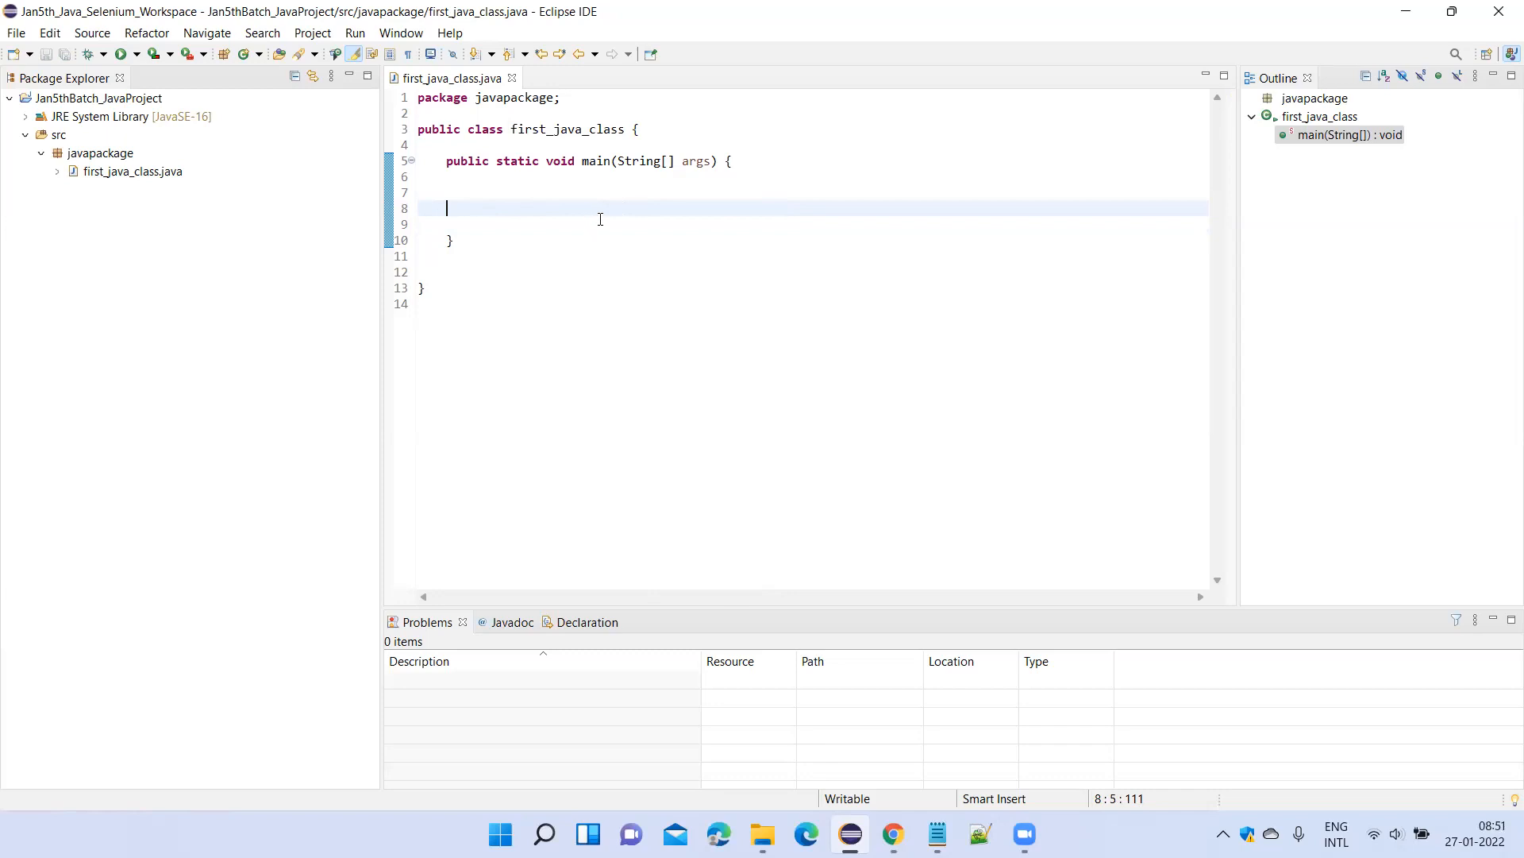
Begin an object creation line in the empty main method with first_java_class a=new.
{"action": "double_click", "coordinate": [568, 130]}
{"action": "key", "text": "ctrl+c"}
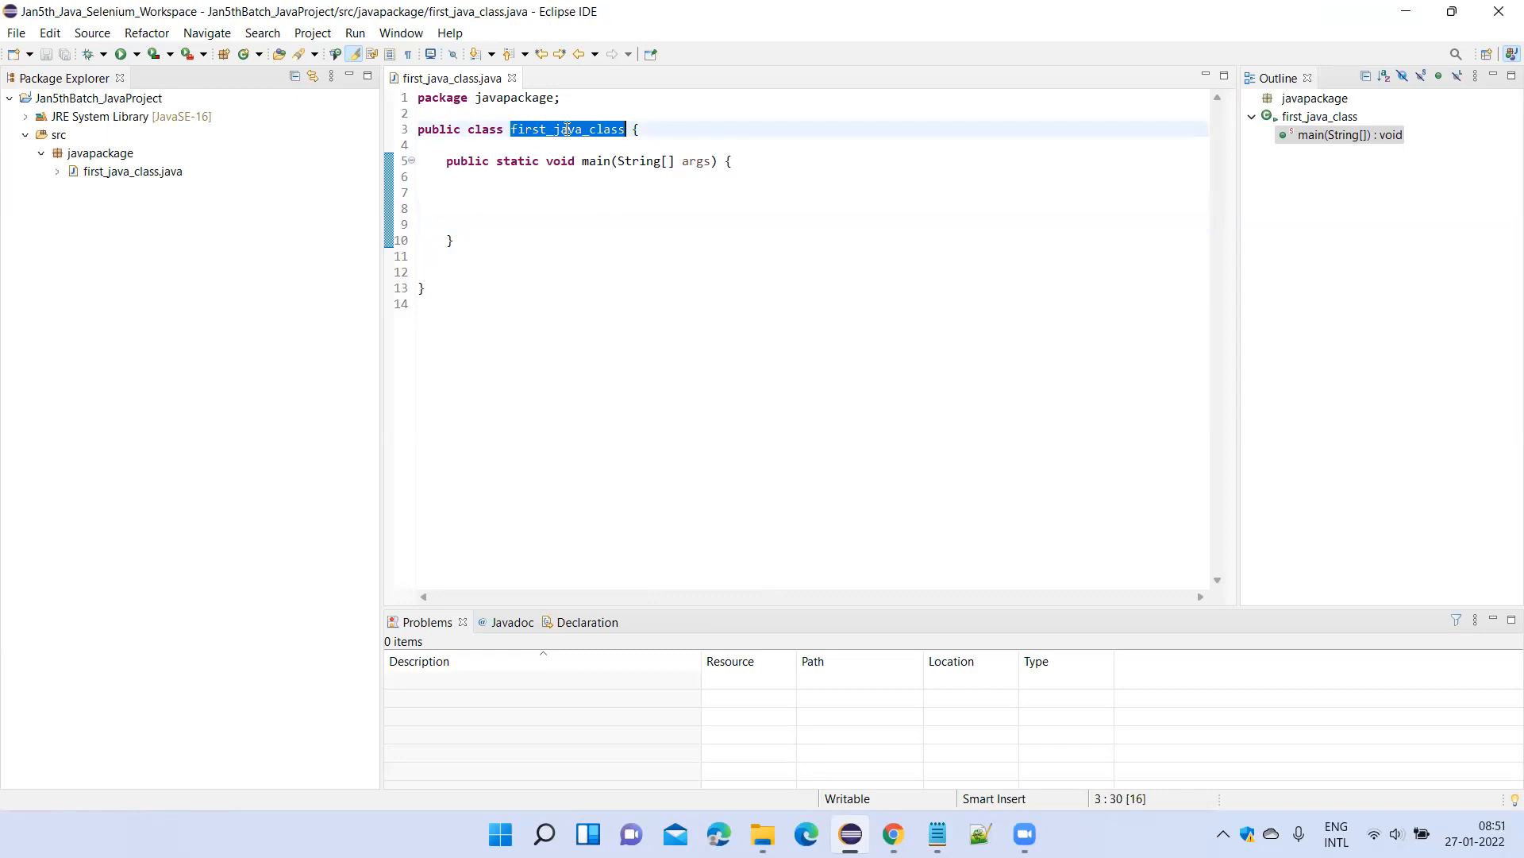
{"action": "left_click", "coordinate": [536, 203]}
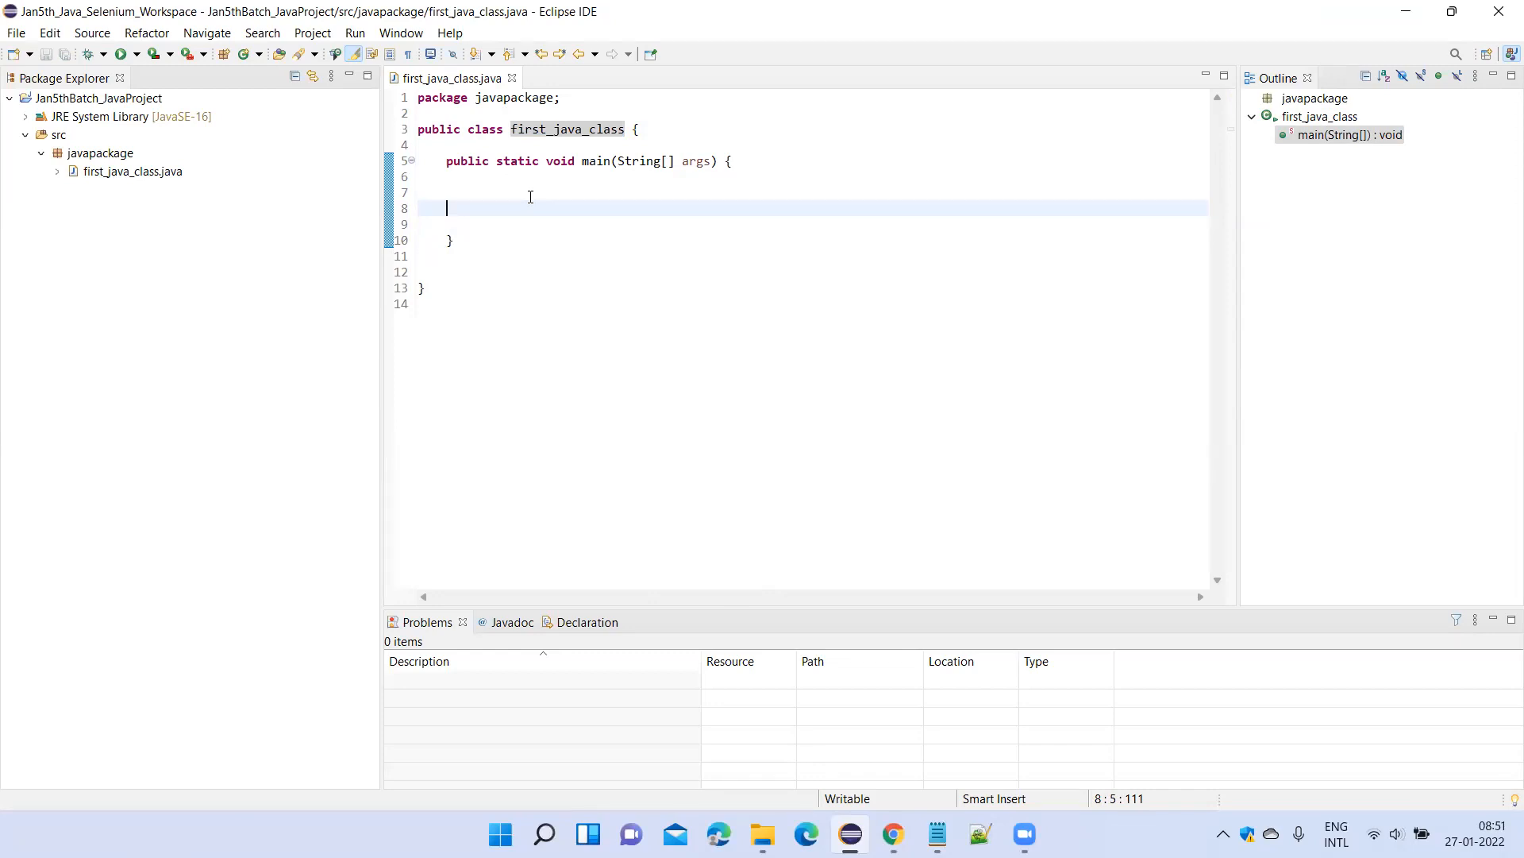
{"action": "key", "text": "Tab"}
{"action": "key", "text": "ctrl+v"}
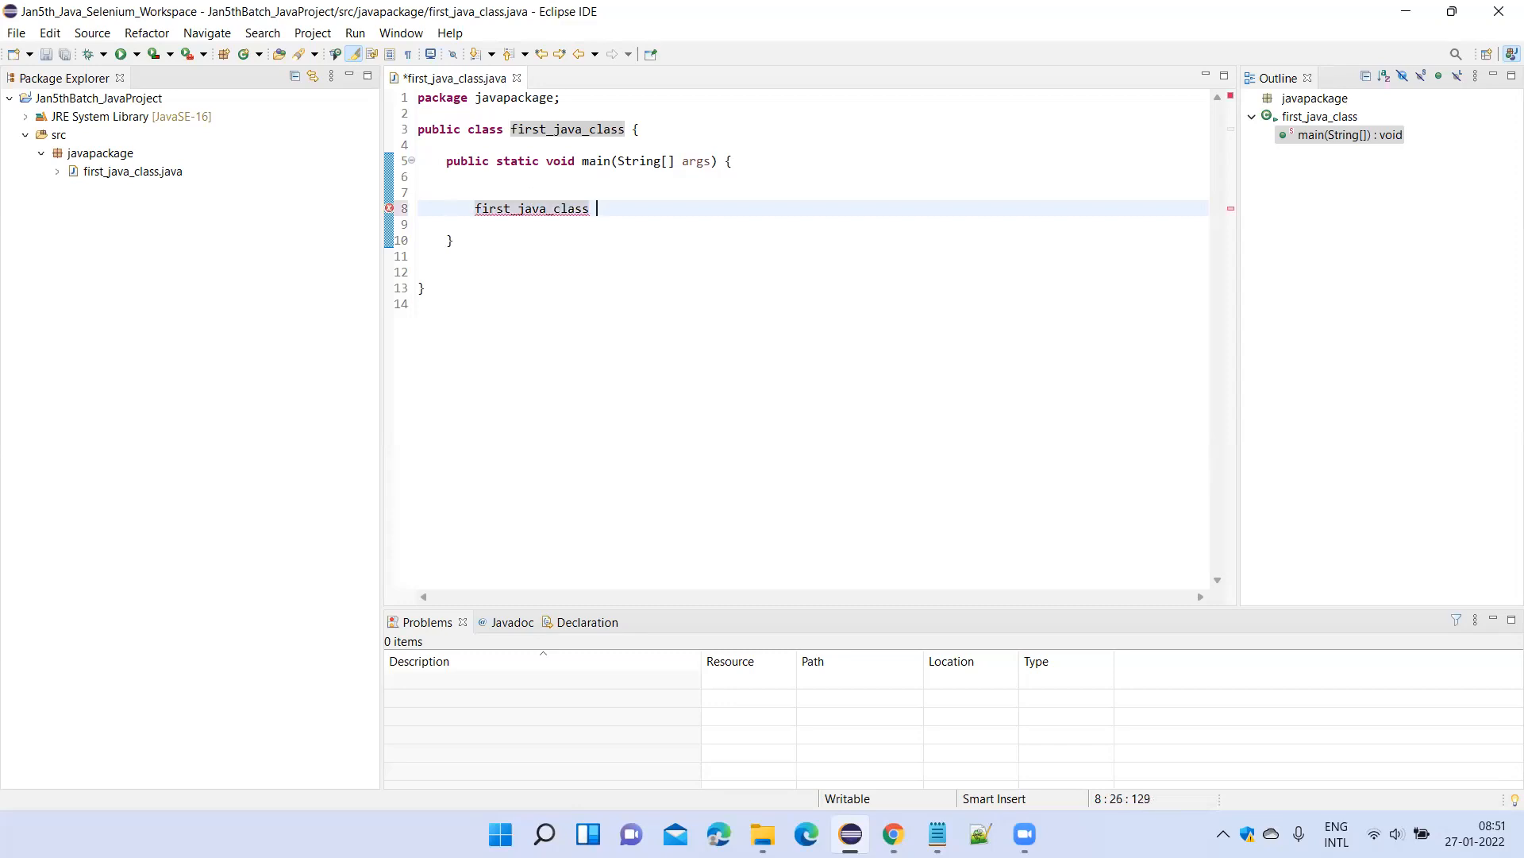
{"action": "type", "text": "a"}
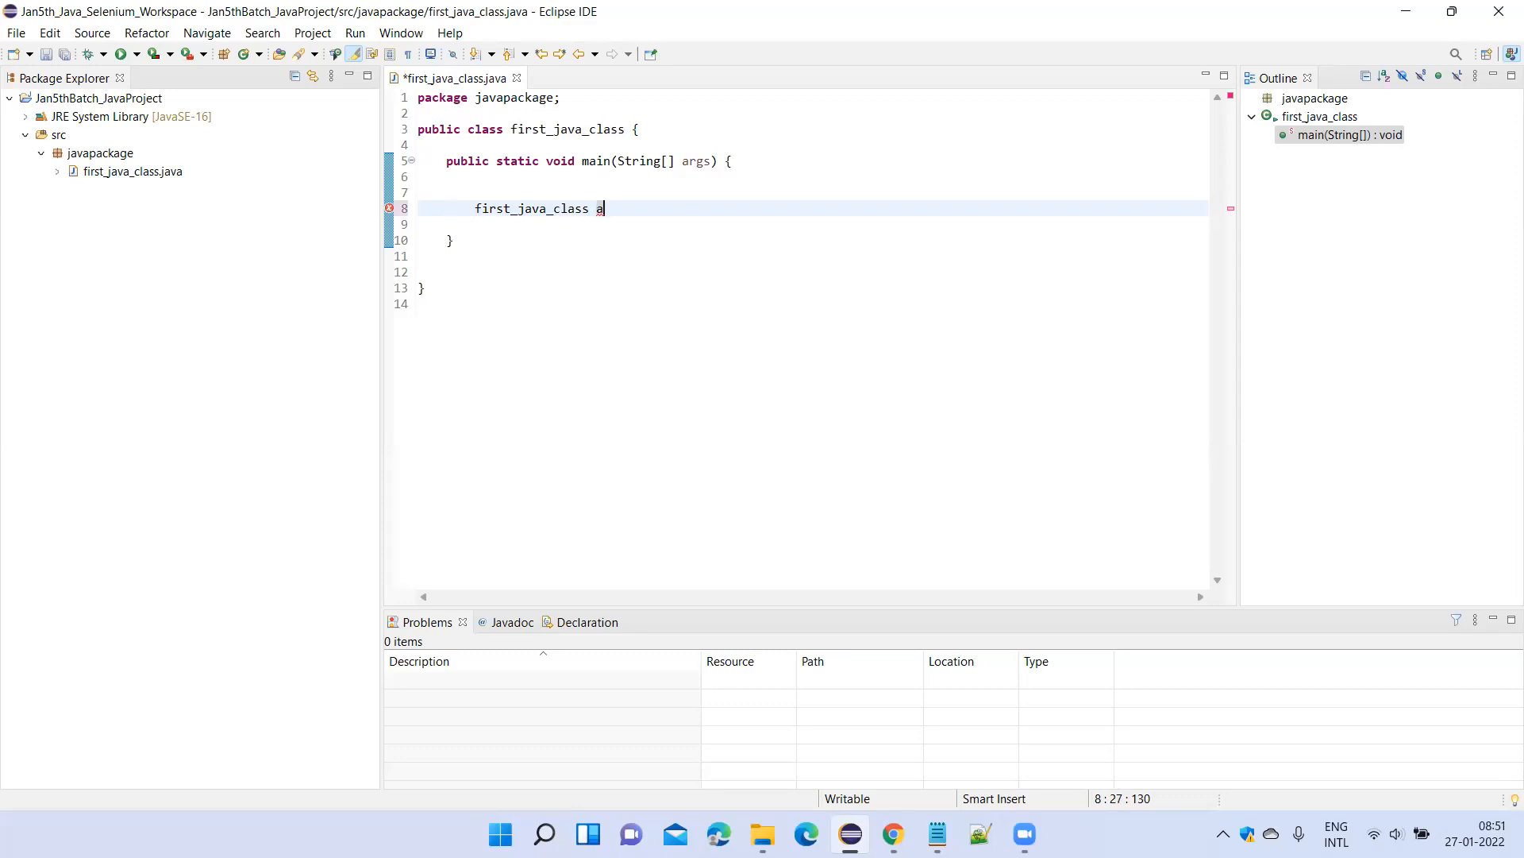
{"action": "type", "text": "=new"}
Finish the line so it reads first_java_class a=new first_java_class(); and save the file.
{"action": "double_click", "coordinate": [520, 209]}
{"action": "key", "text": "ctrl+c"}
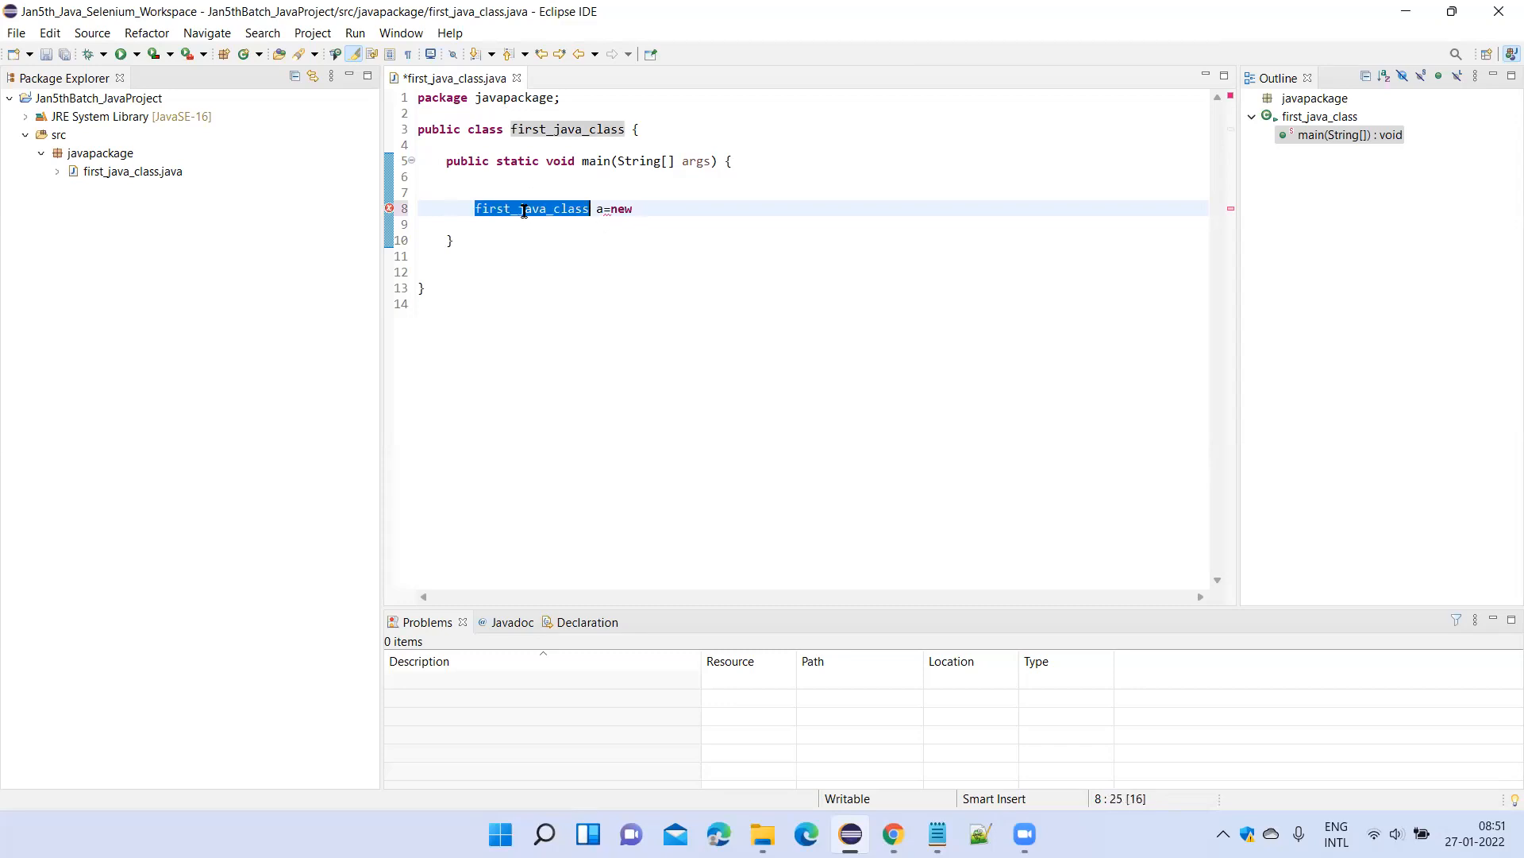
{"action": "left_click", "coordinate": [678, 206]}
{"action": "key", "text": "ctrl+v"}
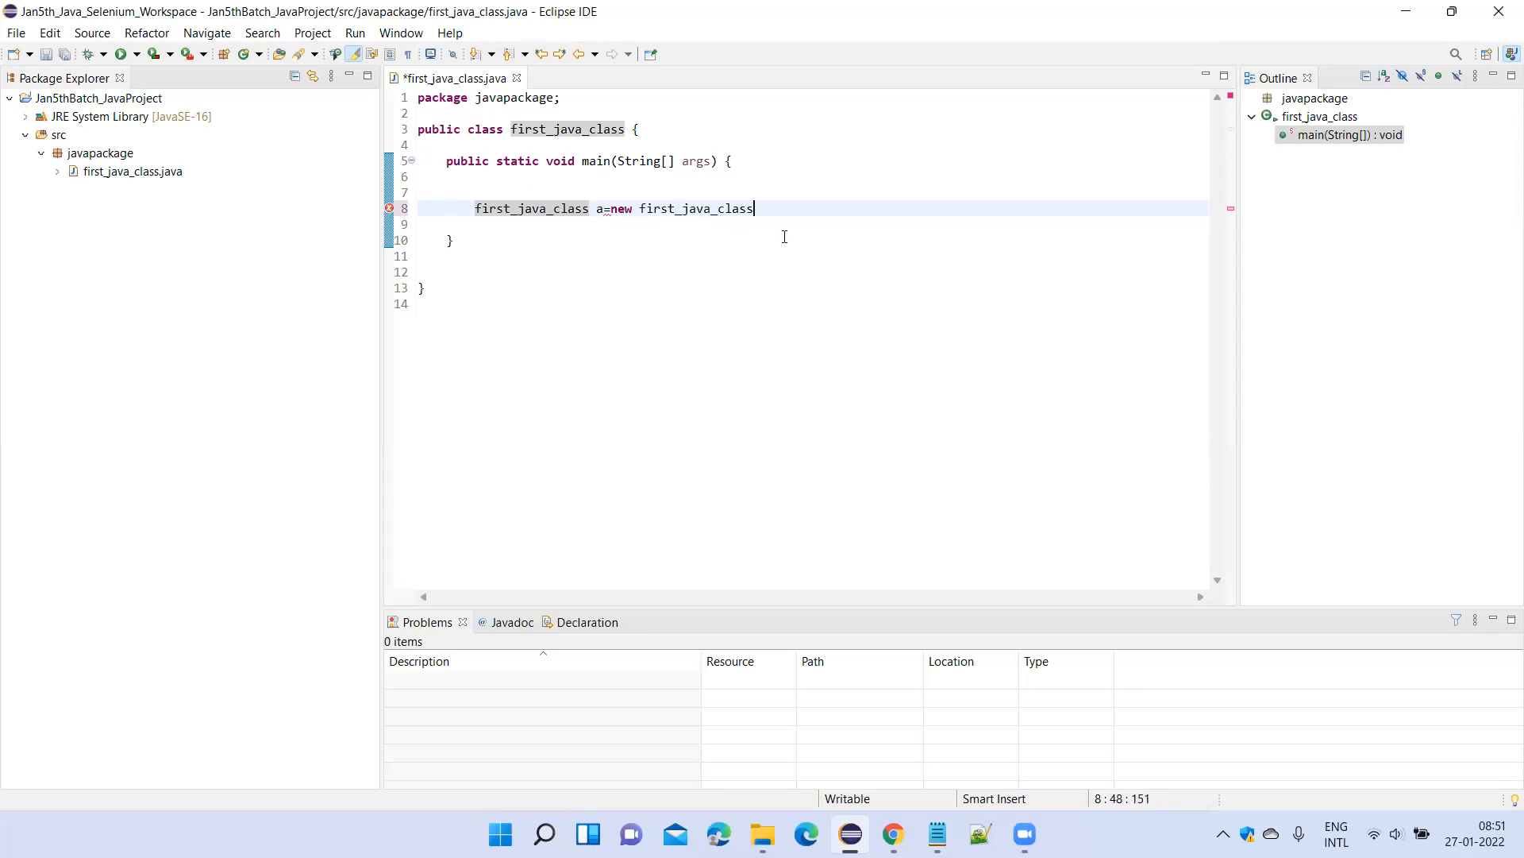
{"action": "type", "text": "()"}
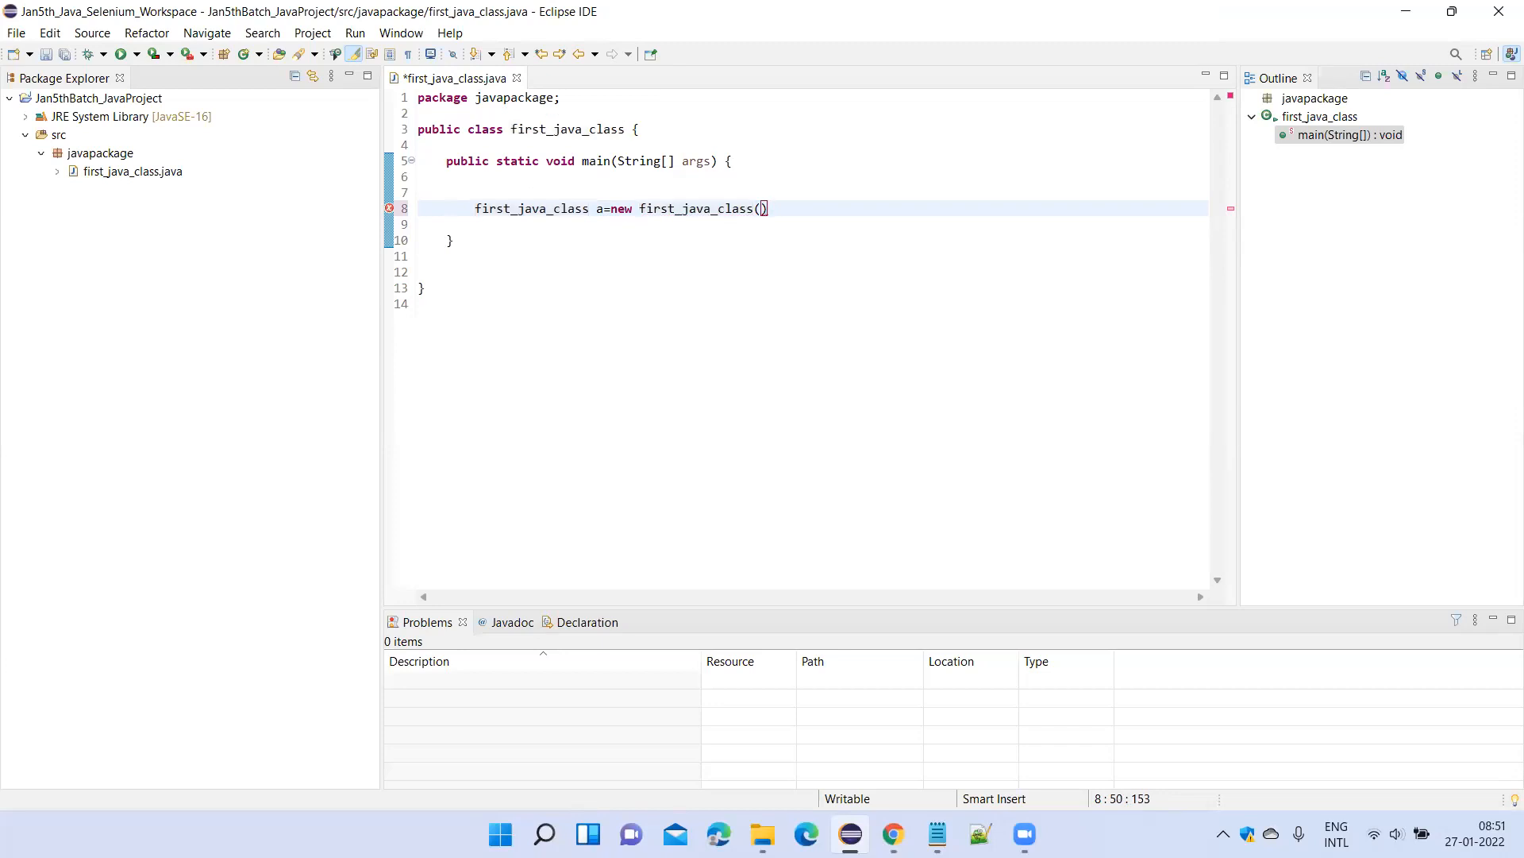
{"action": "type", "text": ";"}
{"action": "left_click_drag", "start_coordinate": [780, 212], "coordinate": [467, 207]}
{"action": "left_click", "coordinate": [667, 248]}
{"action": "left_click", "coordinate": [775, 211]}
{"action": "left_click", "coordinate": [797, 220]}
{"action": "key", "text": "ctrl+s"}
{"action": "left_click", "coordinate": [666, 237]}
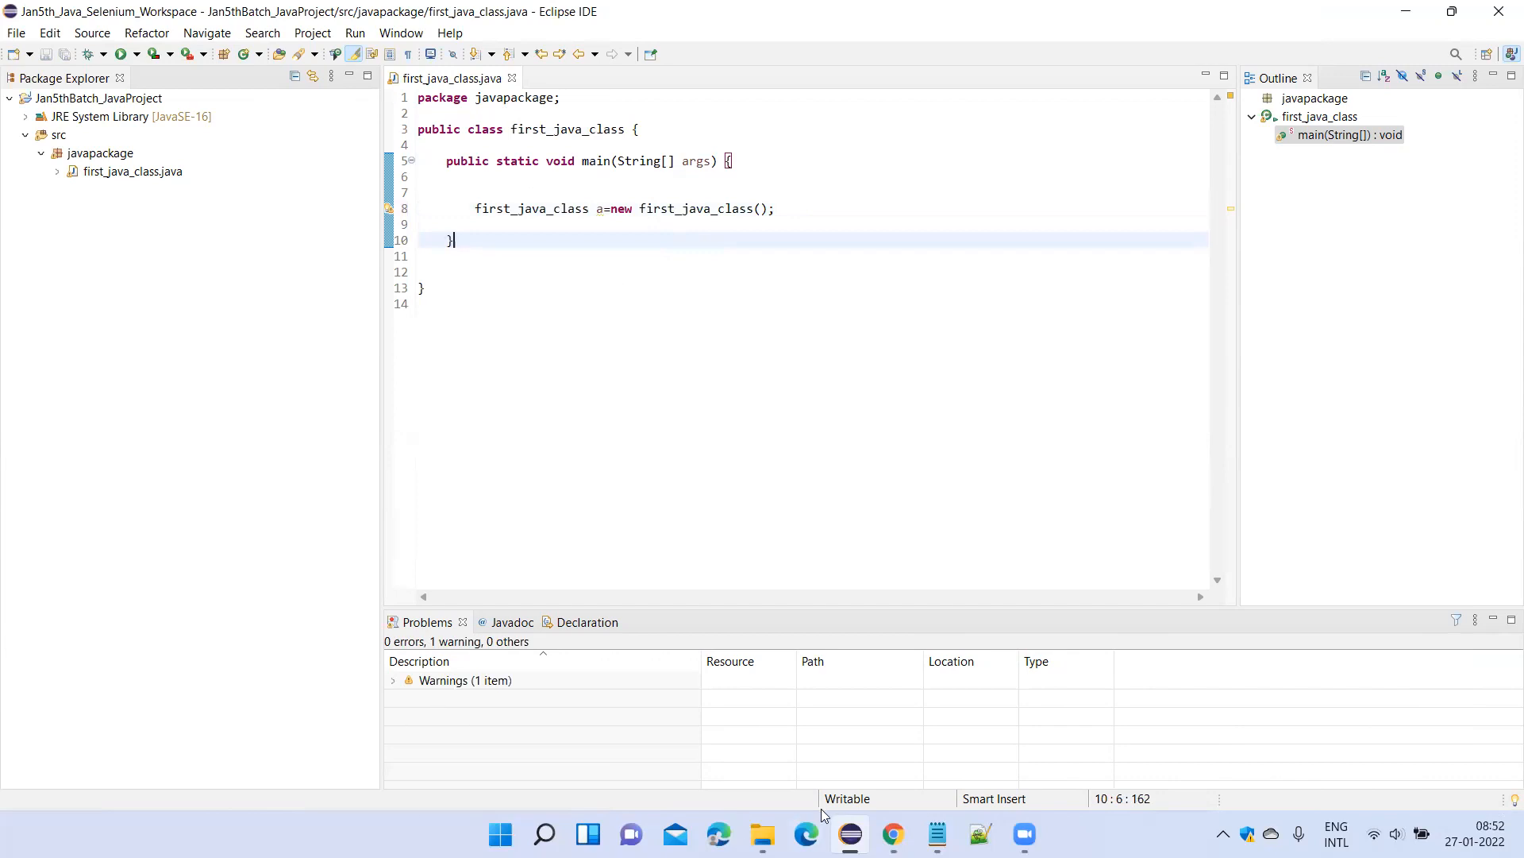
Switch to Chrome and open the bookmarked Free Online Whiteboard in a new tab.
{"action": "left_click_drag", "start_coordinate": [777, 210], "coordinate": [475, 209]}
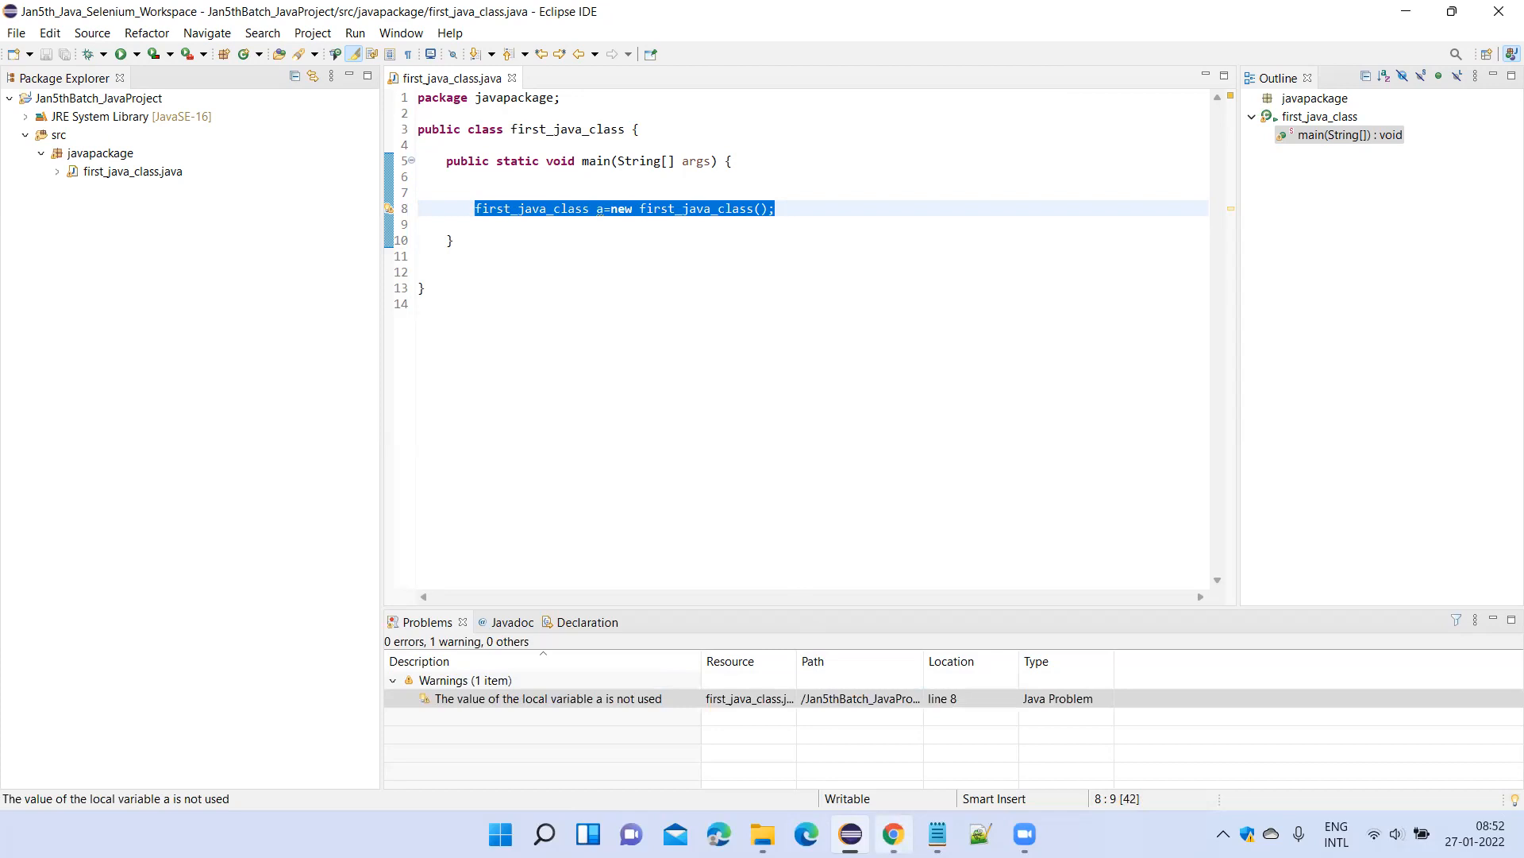
{"action": "key", "text": "alt+Tab"}
{"action": "left_click", "coordinate": [1279, 17]}
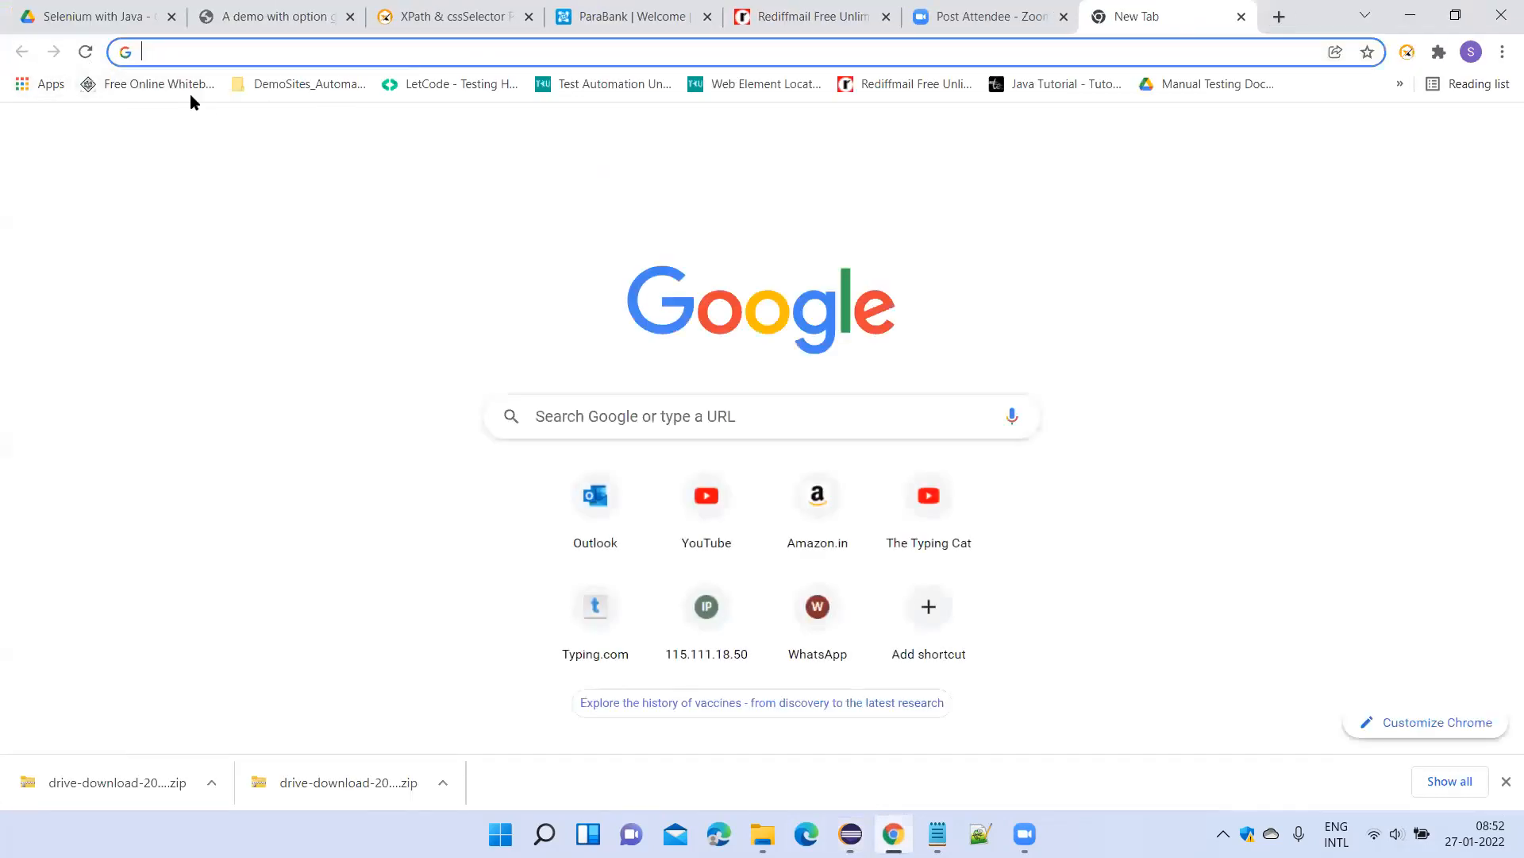
{"action": "left_click", "coordinate": [181, 84]}
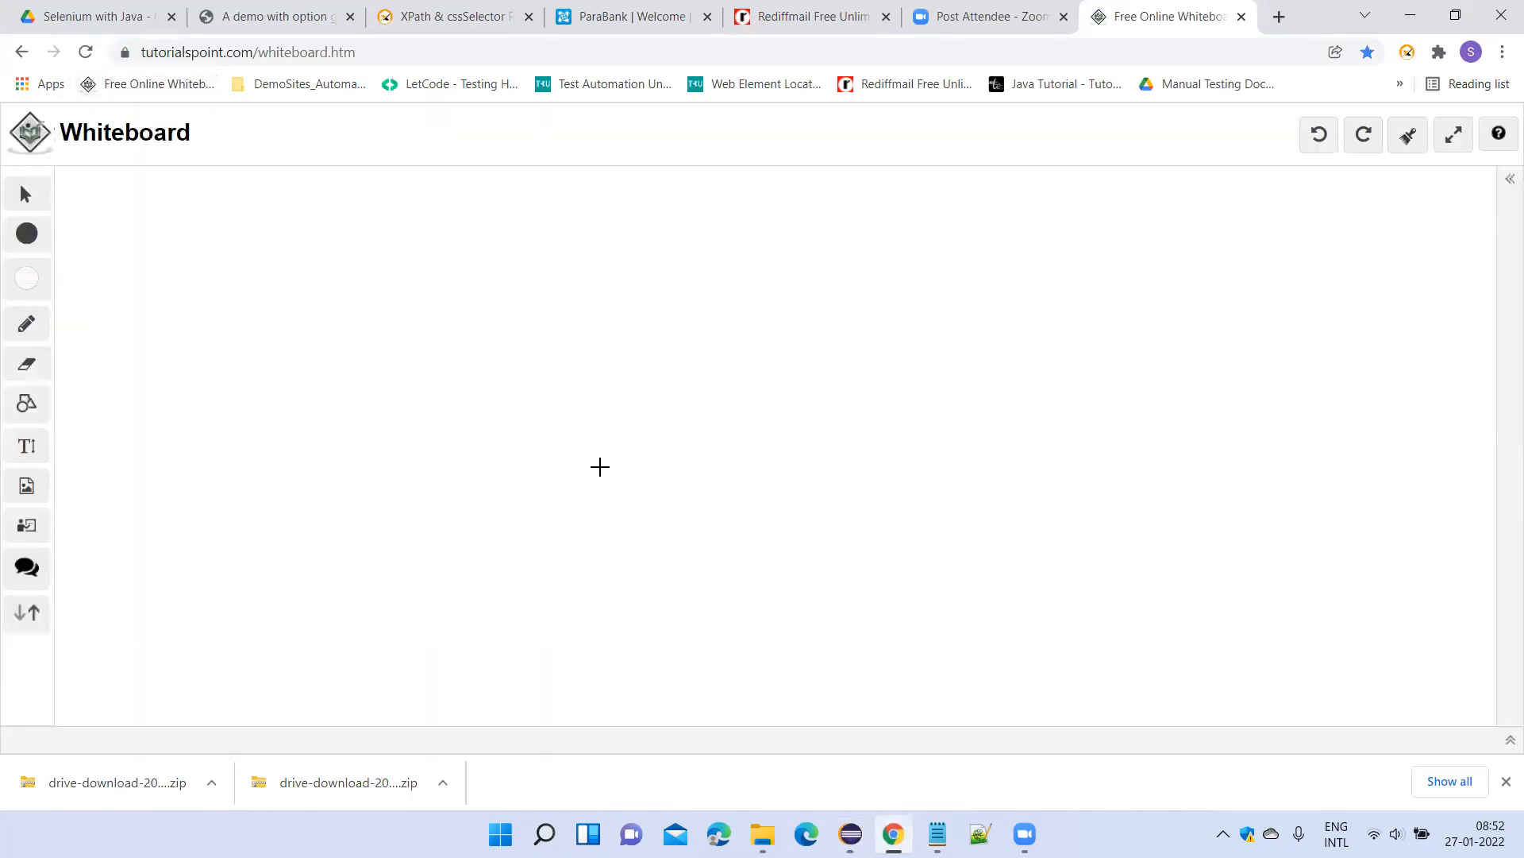
Sketch a box on the whiteboard, write the letter a beside it and a short heading above it.
{"action": "left_click_drag", "start_coordinate": [595, 291], "coordinate": [626, 463]}
{"action": "mouse_move", "coordinate": [596, 292]}
{"action": "left_mouse_down"}
{"action": "mouse_move", "coordinate": [823, 314]}
{"action": "mouse_move", "coordinate": [706, 456]}
{"action": "mouse_move", "coordinate": [621, 452]}
{"action": "left_mouse_up"}
{"action": "mouse_move", "coordinate": [553, 368]}
{"action": "left_mouse_down"}
{"action": "mouse_move", "coordinate": [539, 397]}
{"action": "mouse_move", "coordinate": [552, 373]}
{"action": "mouse_move", "coordinate": [562, 405]}
{"action": "left_mouse_up"}
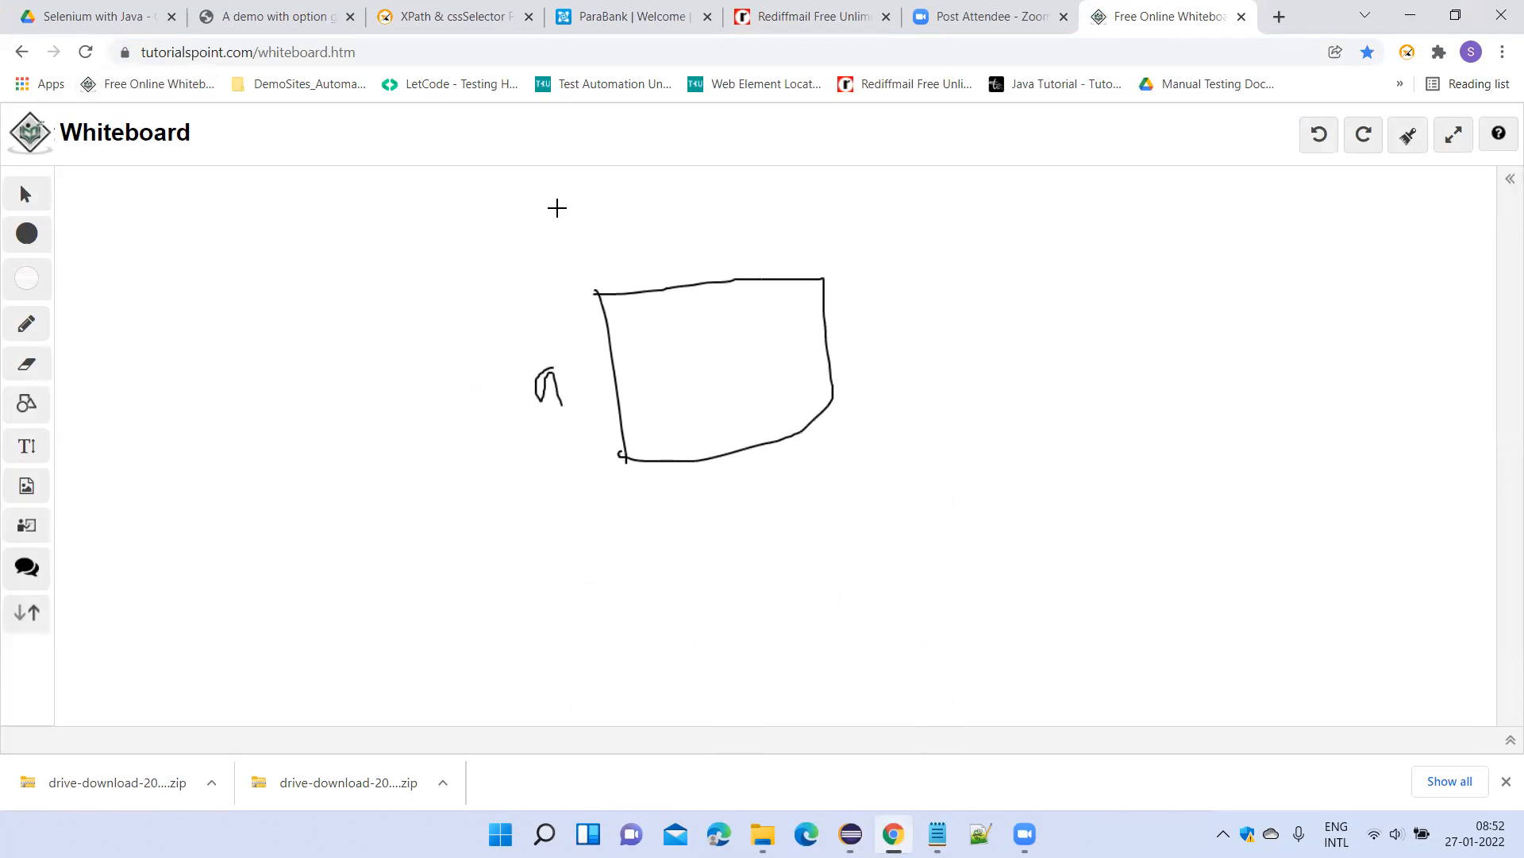
{"action": "mouse_move", "coordinate": [559, 207]}
{"action": "left_mouse_down"}
{"action": "mouse_move", "coordinate": [541, 230]}
{"action": "mouse_move", "coordinate": [616, 204]}
{"action": "mouse_move", "coordinate": [616, 229]}
{"action": "mouse_move", "coordinate": [672, 227]}
{"action": "left_mouse_up"}
{"action": "left_click", "coordinate": [800, 193]}
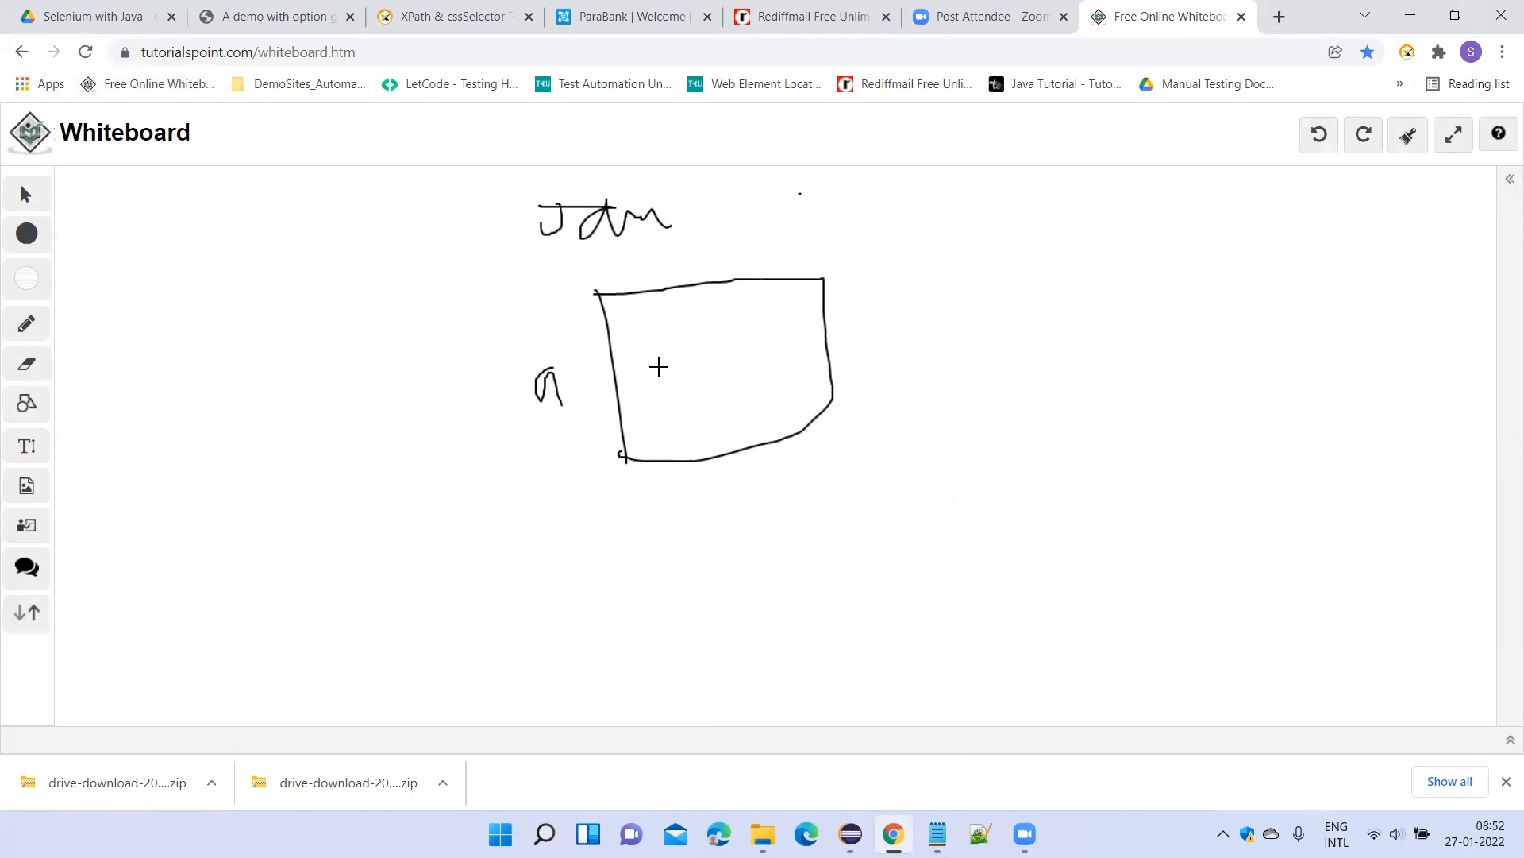
Write b = 10 and x() inside the box, then underline the heading with an arrow pointing to the box.
{"action": "left_click", "coordinate": [647, 345]}
{"action": "mouse_move", "coordinate": [672, 344]}
{"action": "left_mouse_down"}
{"action": "mouse_move", "coordinate": [674, 393]}
{"action": "mouse_move", "coordinate": [810, 343]}
{"action": "left_mouse_up"}
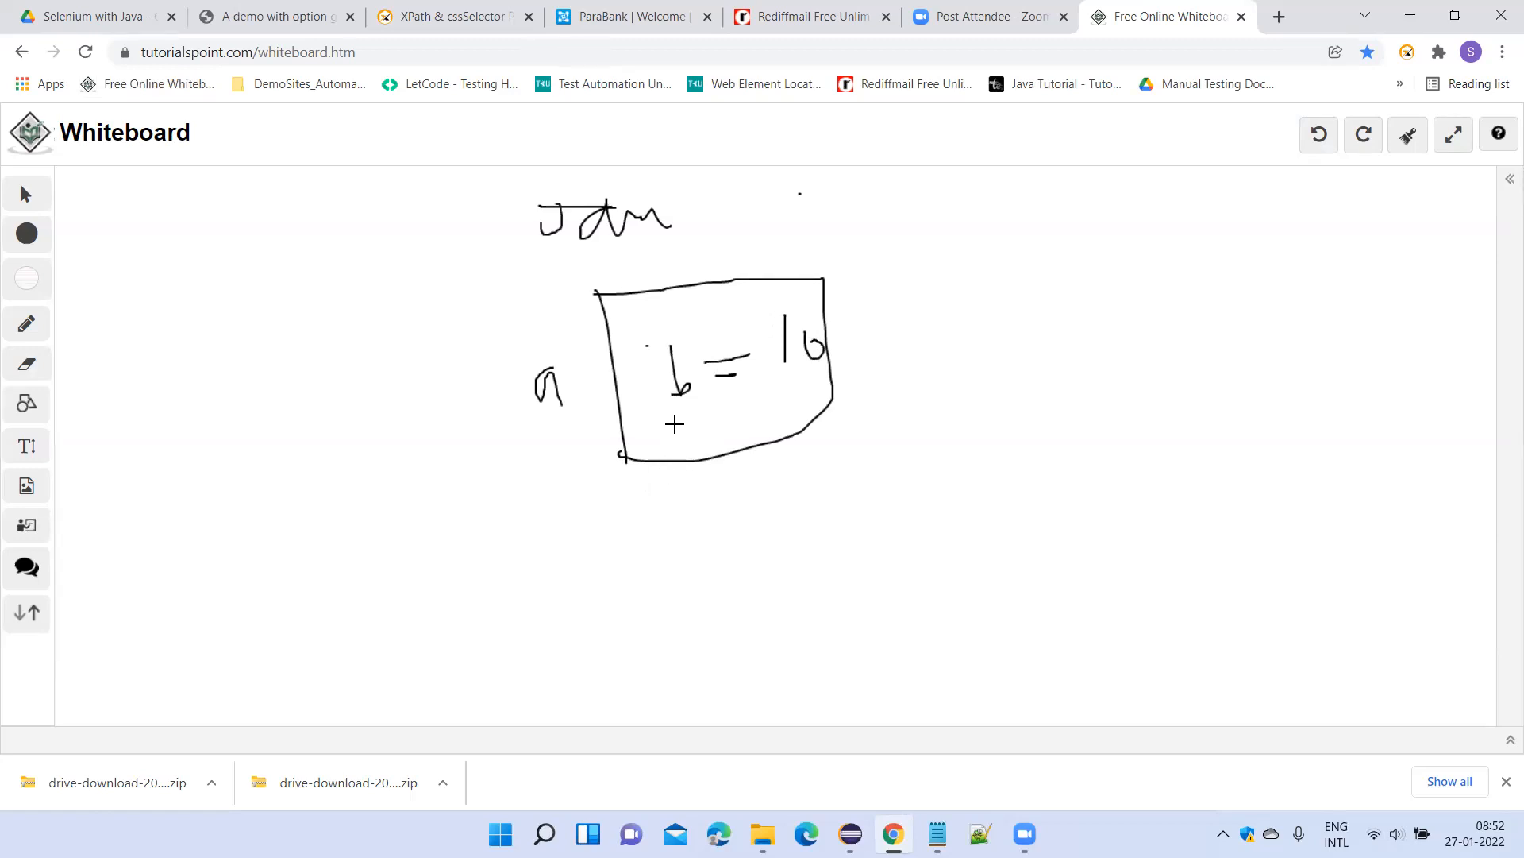
{"action": "mouse_move", "coordinate": [682, 411]}
{"action": "left_mouse_down"}
{"action": "mouse_move", "coordinate": [699, 431]}
{"action": "mouse_move", "coordinate": [684, 433]}
{"action": "mouse_move", "coordinate": [731, 429]}
{"action": "mouse_move", "coordinate": [747, 409]}
{"action": "mouse_move", "coordinate": [736, 429]}
{"action": "left_mouse_up"}
{"action": "mouse_move", "coordinate": [544, 255]}
{"action": "left_mouse_down"}
{"action": "mouse_move", "coordinate": [658, 253]}
{"action": "mouse_move", "coordinate": [611, 275]}
{"action": "left_mouse_up"}
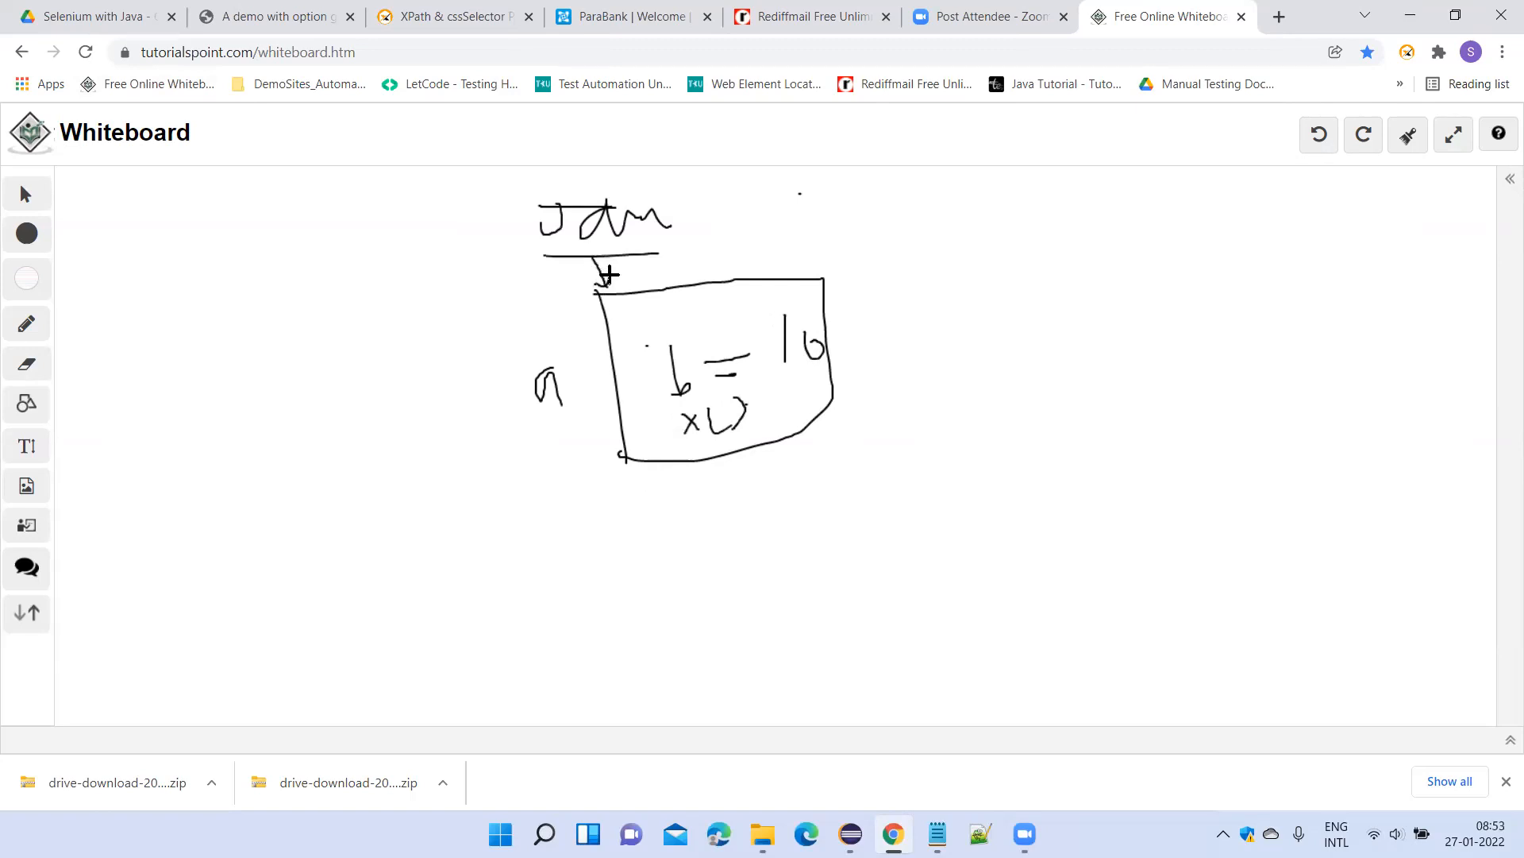
Switch back to Eclipse and highlight the object creation statement in the main method.
{"action": "mouse_move", "coordinate": [851, 834]}
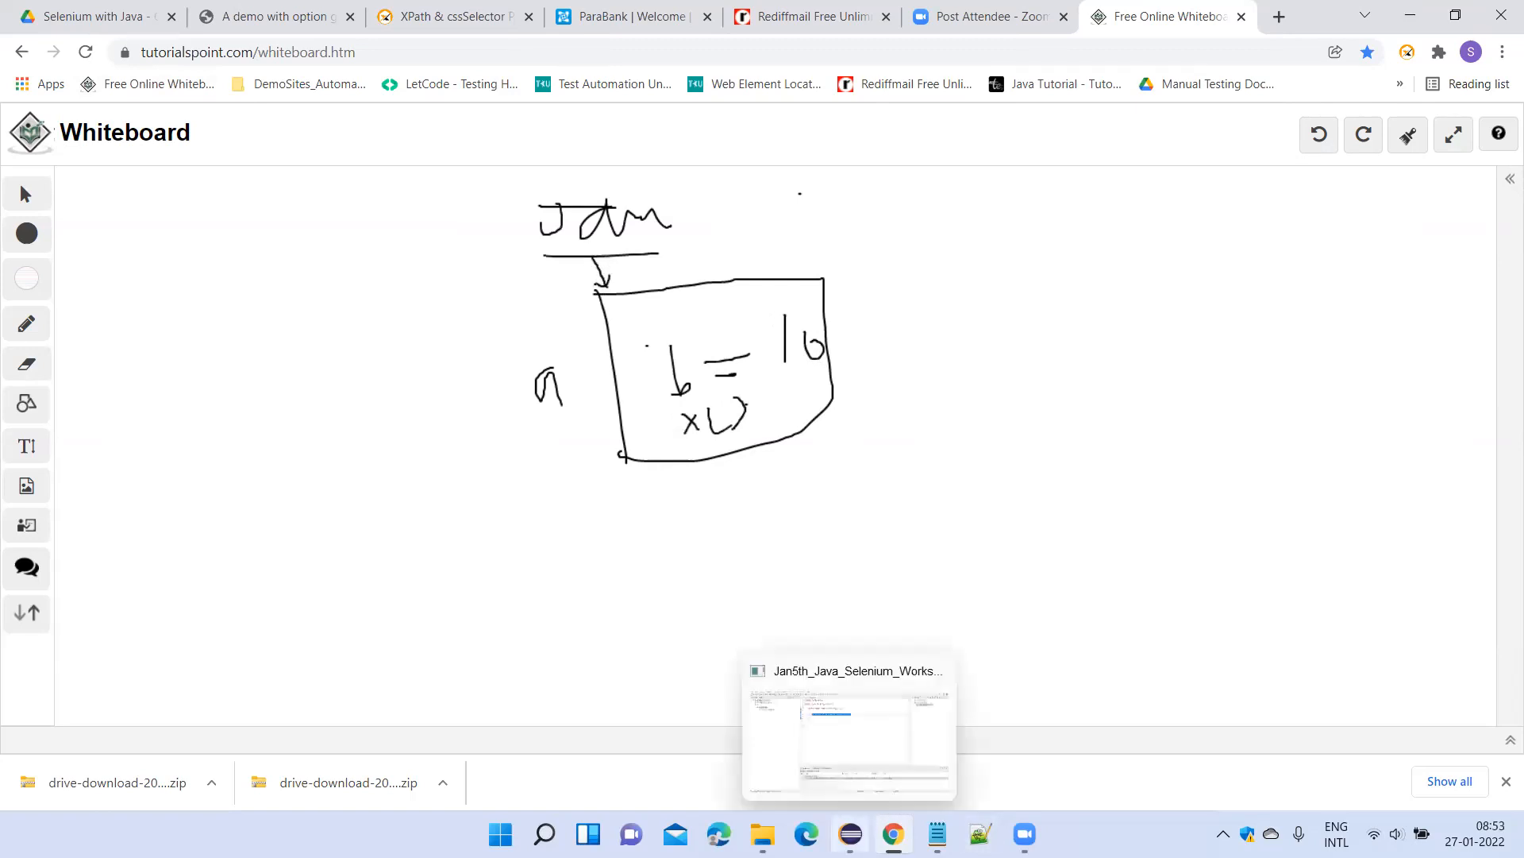
{"action": "left_click", "coordinate": [849, 738]}
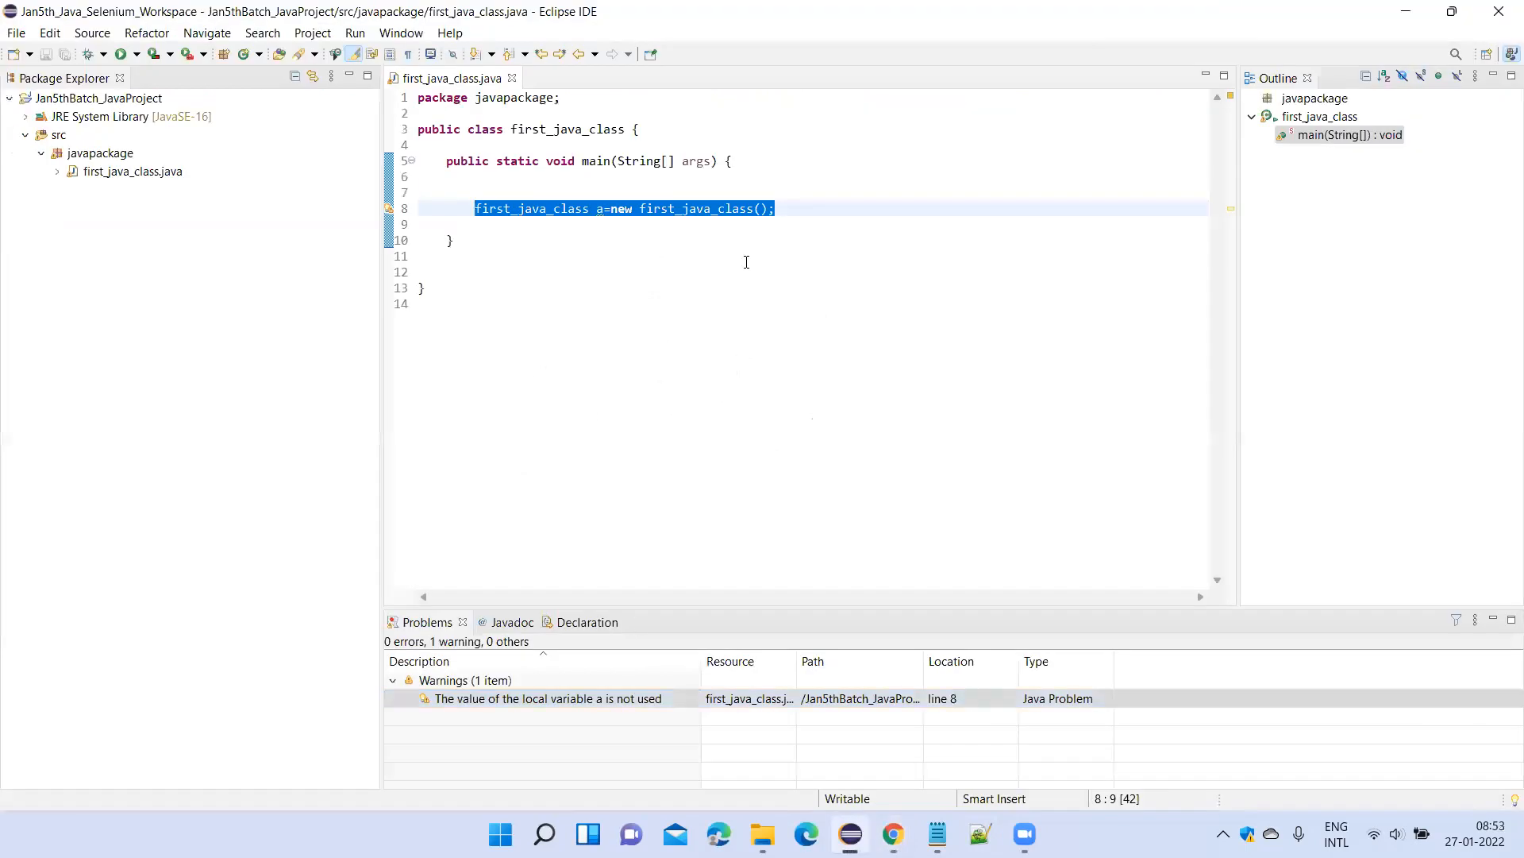
{"action": "left_click_drag", "start_coordinate": [789, 208], "coordinate": [446, 204]}
{"action": "left_click", "coordinate": [528, 208]}
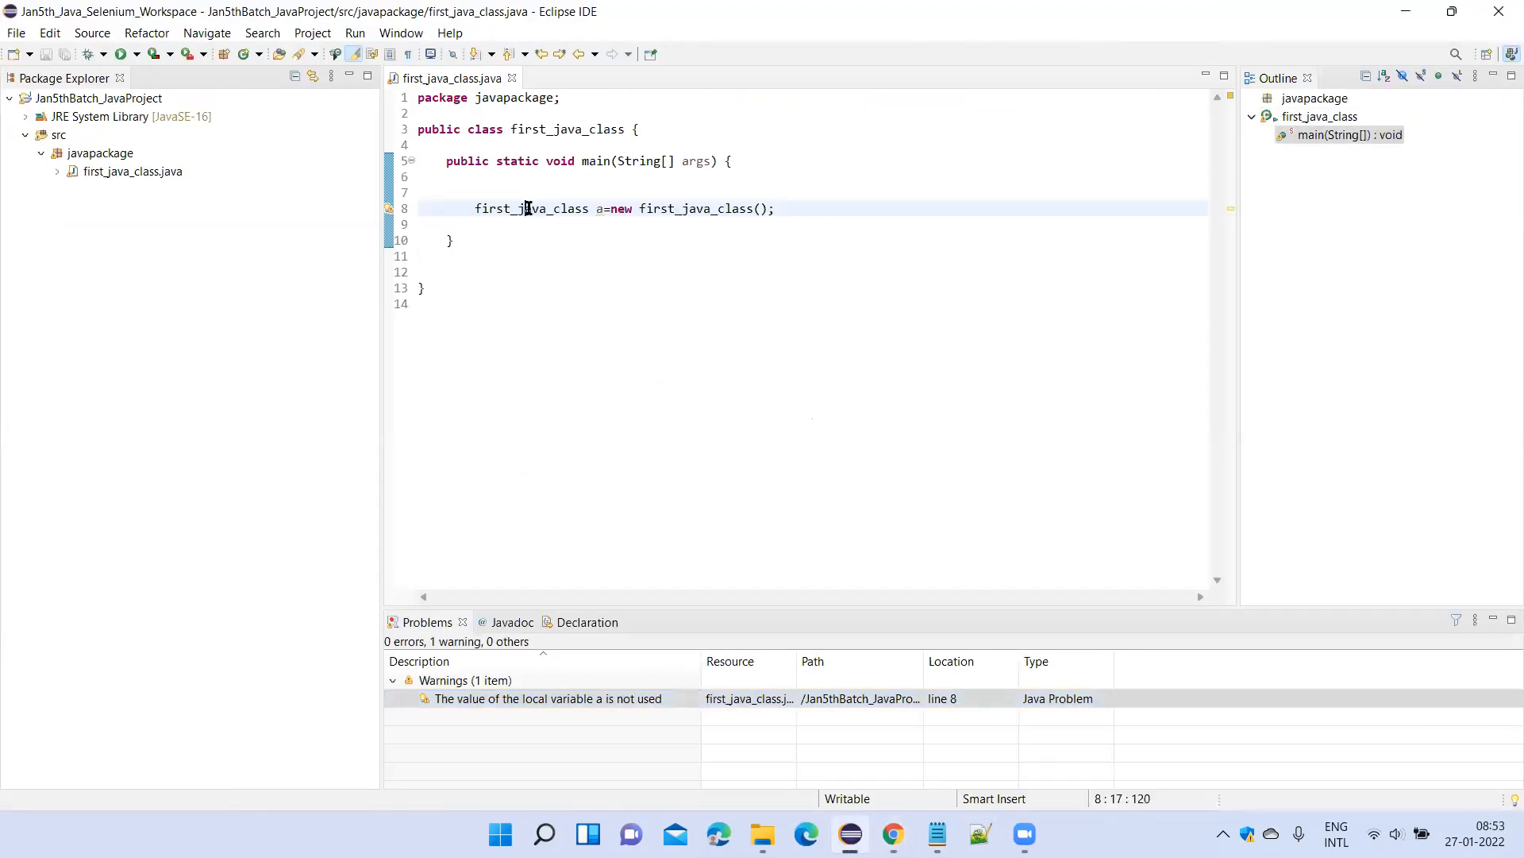
Delete the object creation statement from the main method of first_java_class and save the file.
{"action": "double_click", "coordinate": [545, 130]}
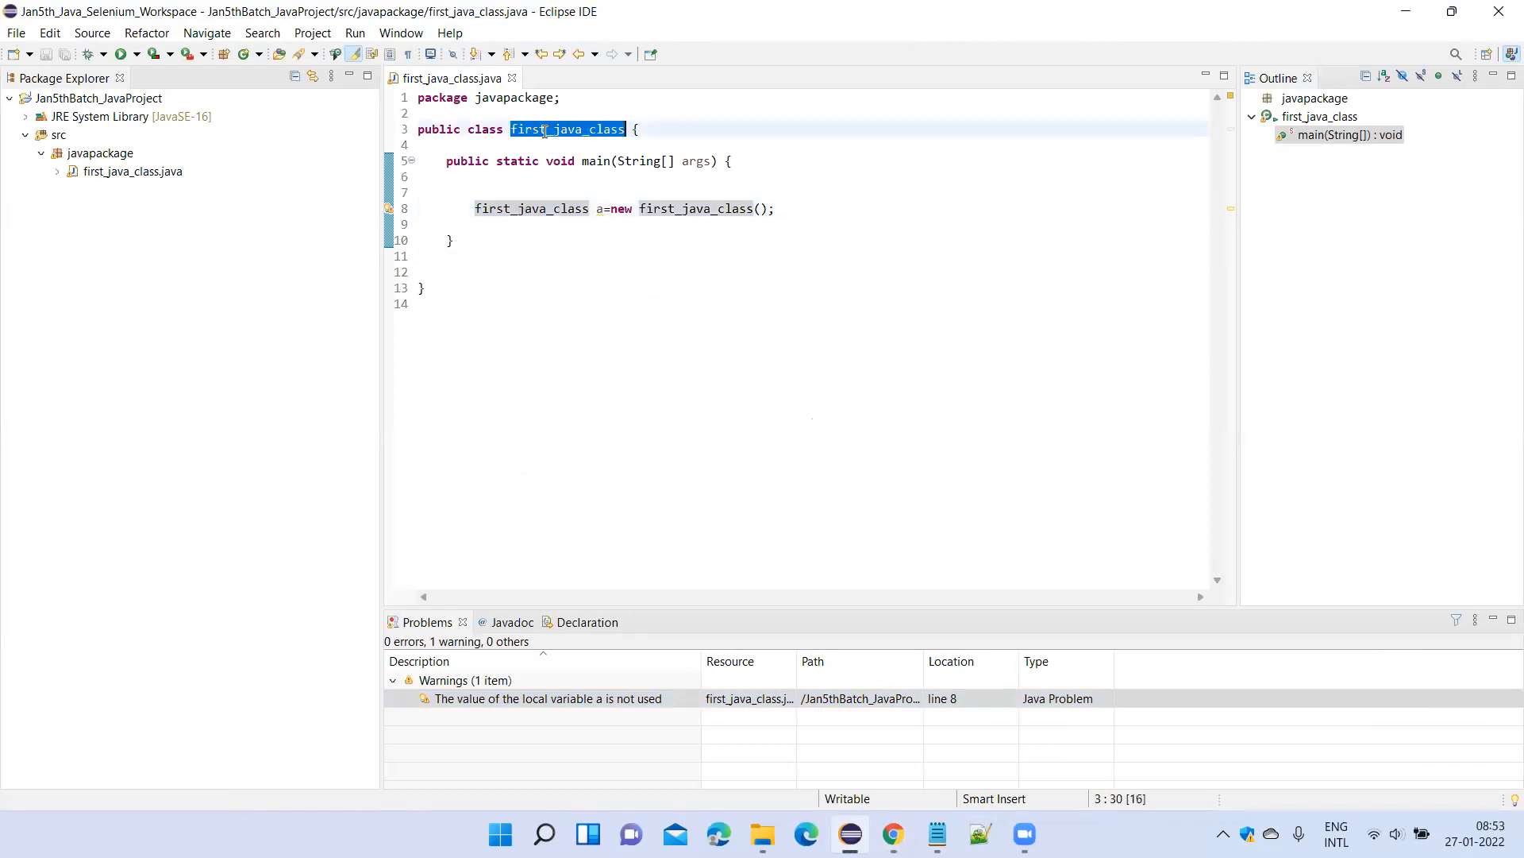
{"action": "left_click", "coordinate": [534, 214]}
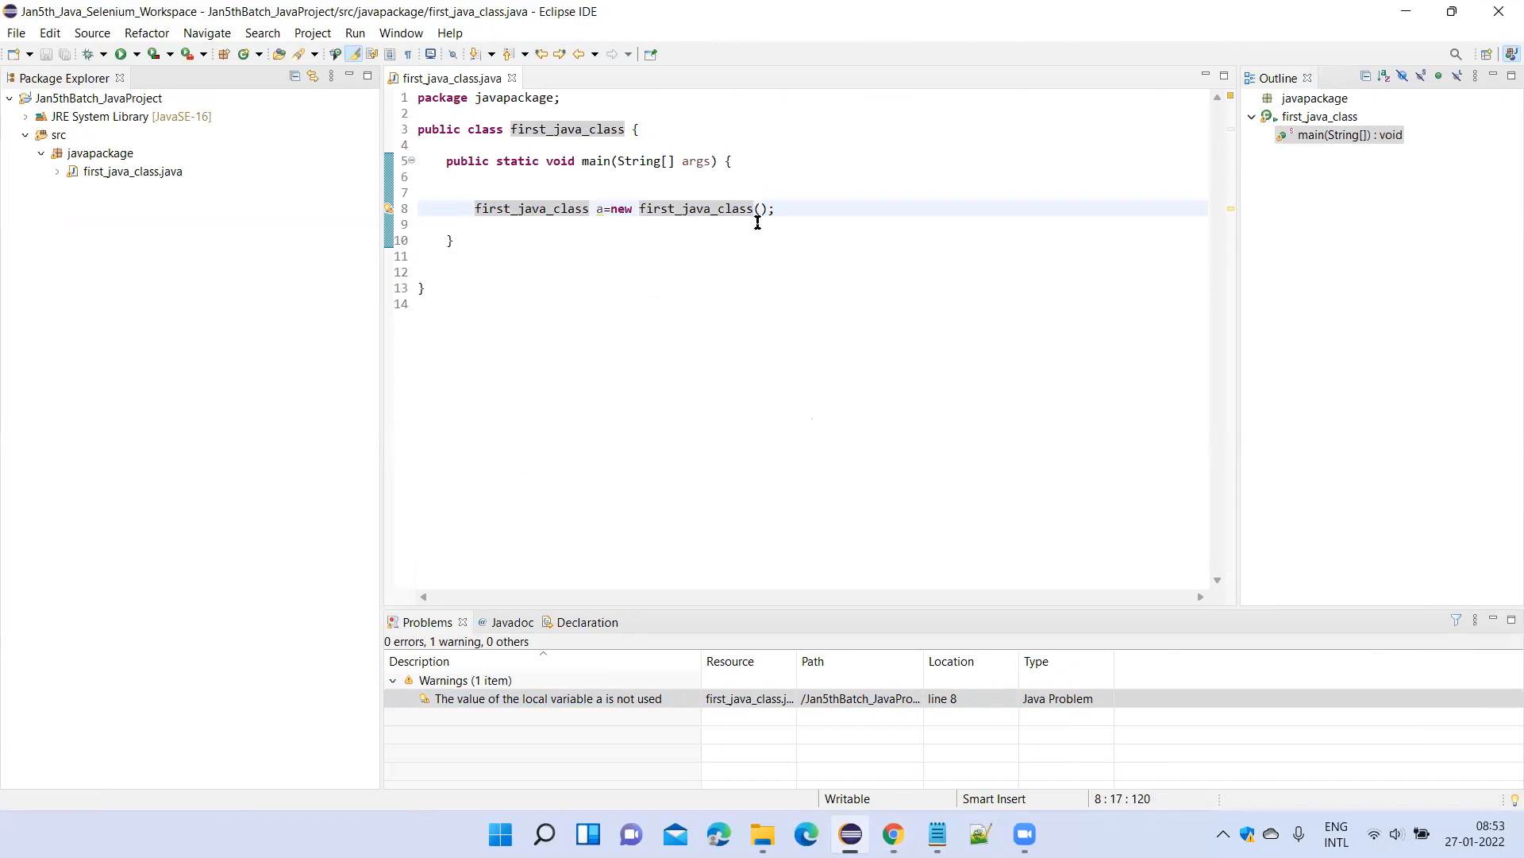
{"action": "left_click_drag", "start_coordinate": [803, 208], "coordinate": [460, 206]}
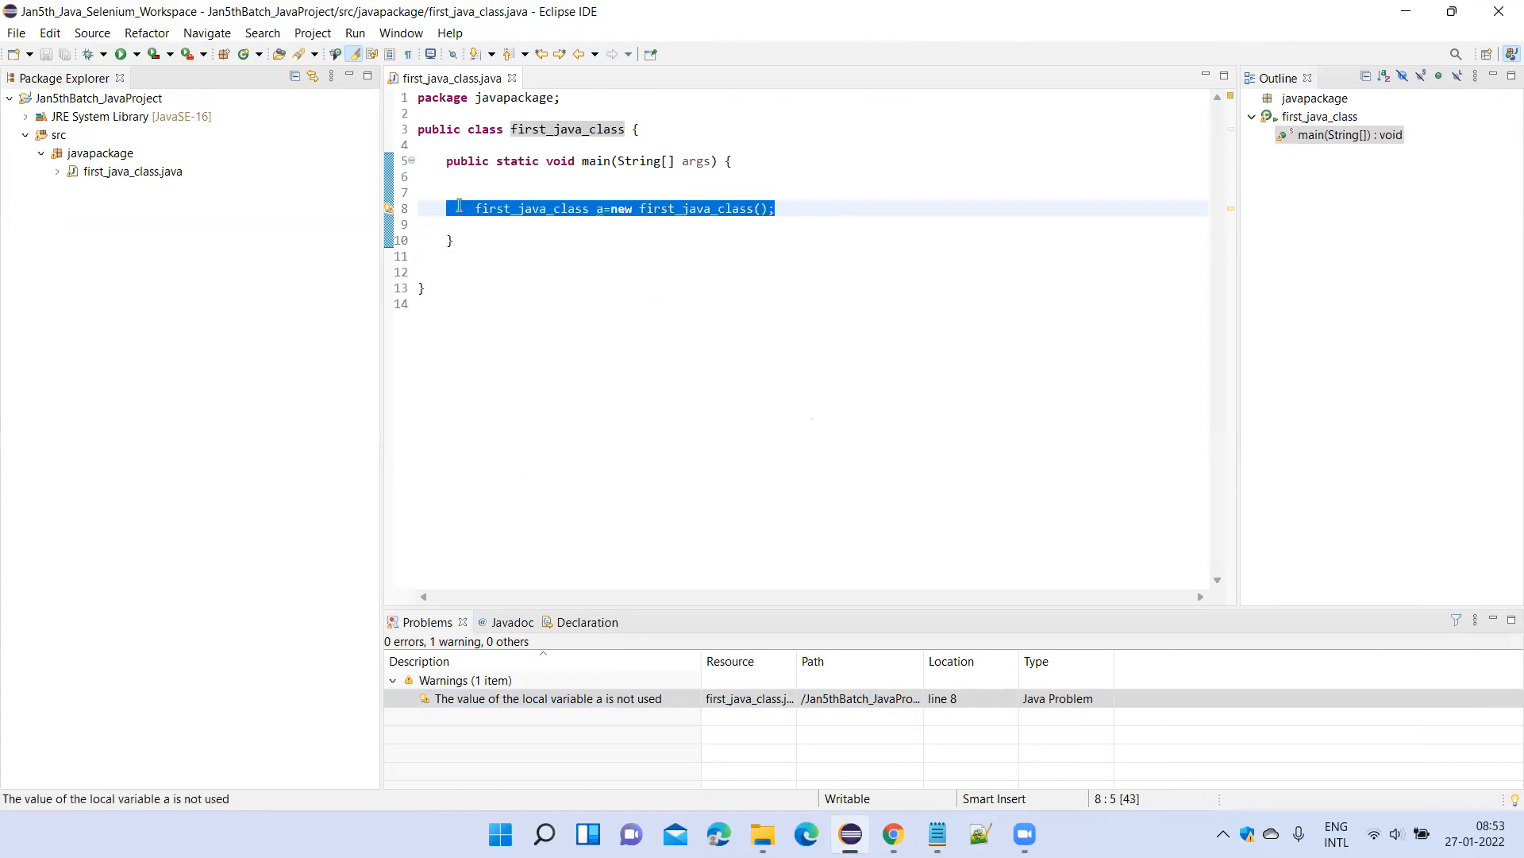
{"action": "key", "text": "BackSpace"}
{"action": "key", "text": "ctrl+s"}
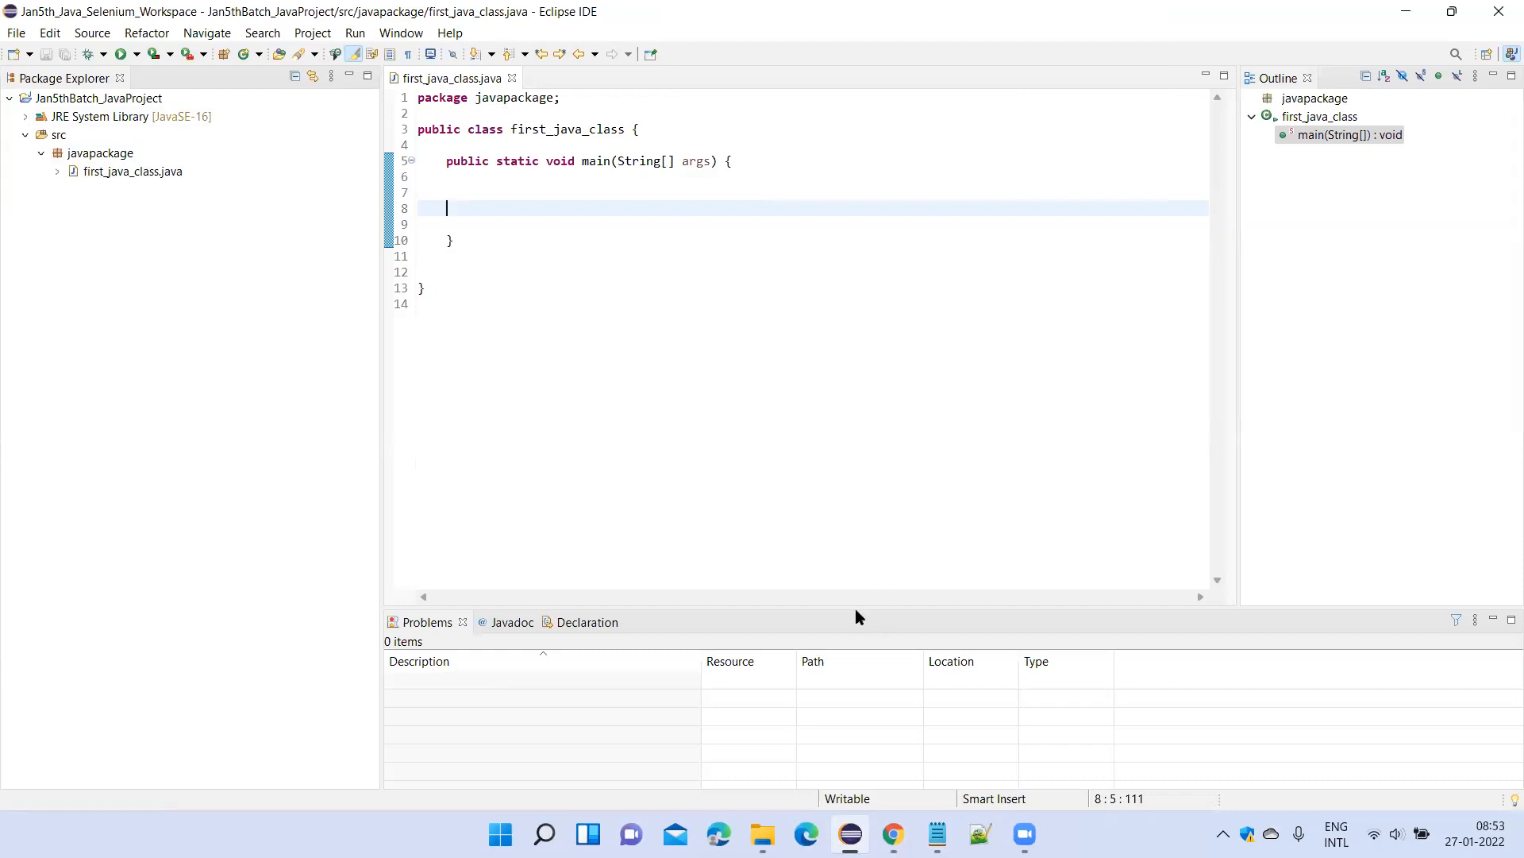
{"action": "left_click", "coordinate": [643, 273]}
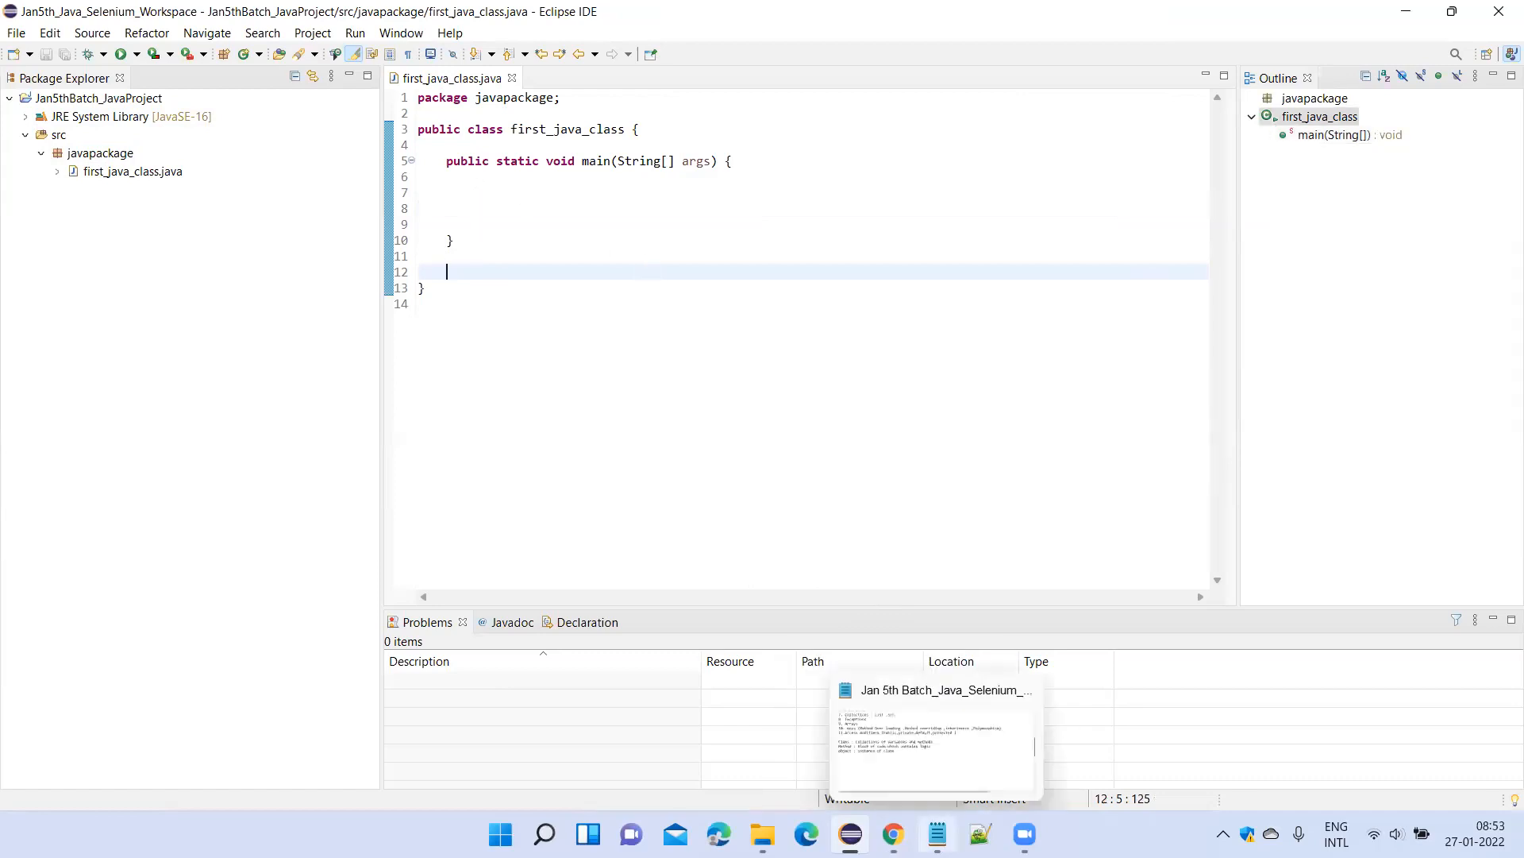
Switch to the Notepad class notes and review the Java concepts list, highlighting the Strings and Collections topics.
{"action": "left_click", "coordinate": [938, 833]}
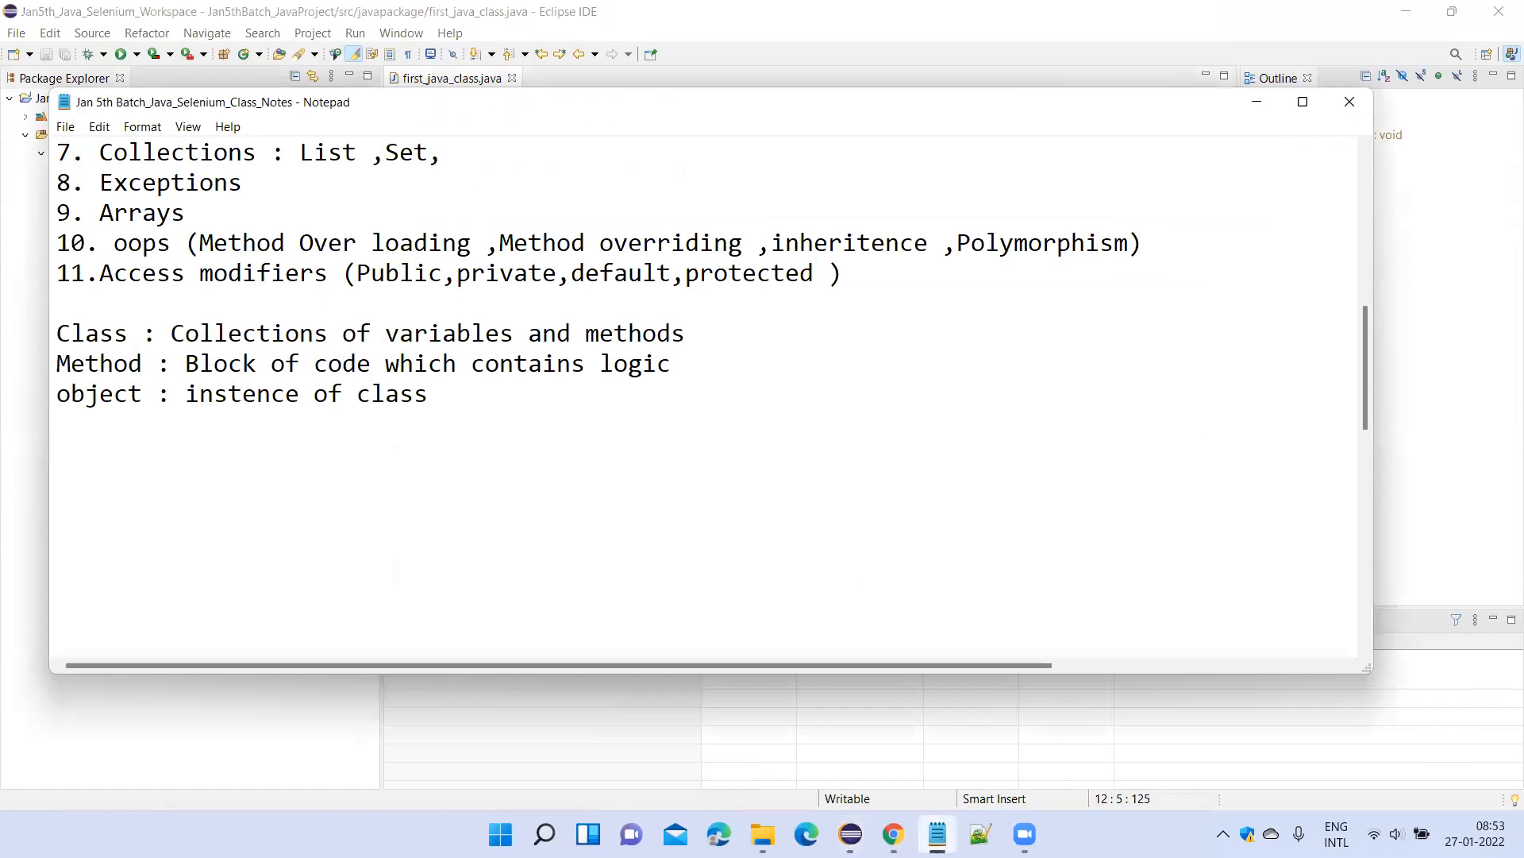
{"action": "scroll", "coordinate": [548, 393], "scroll_direction": "up", "scroll_amount": 3}
{"action": "scroll", "coordinate": [544, 395], "scroll_direction": "down", "scroll_amount": 2}
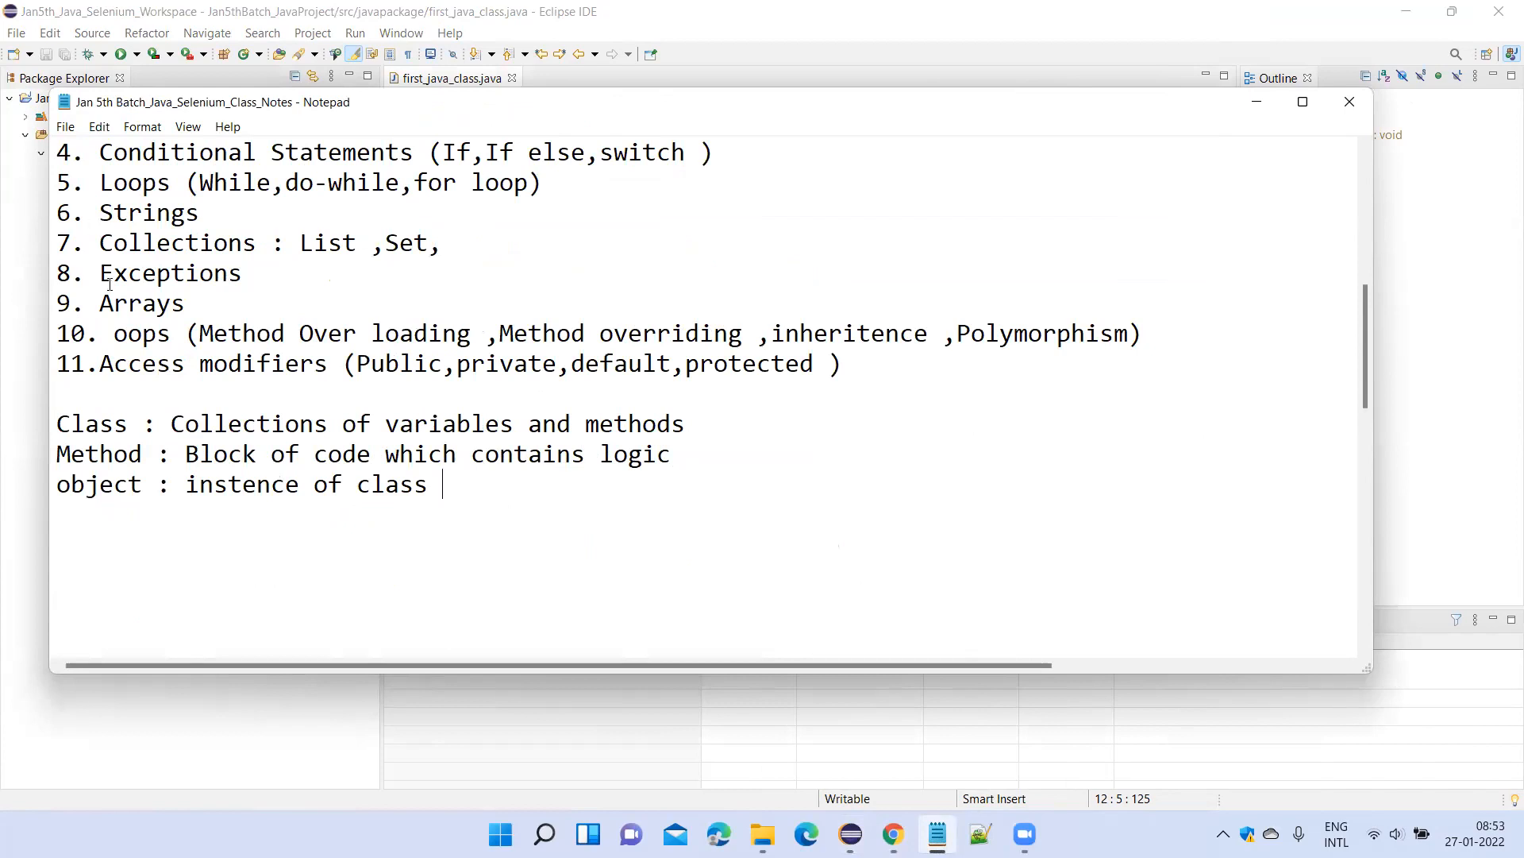
{"action": "scroll", "coordinate": [103, 208], "scroll_direction": "up", "scroll_amount": 2}
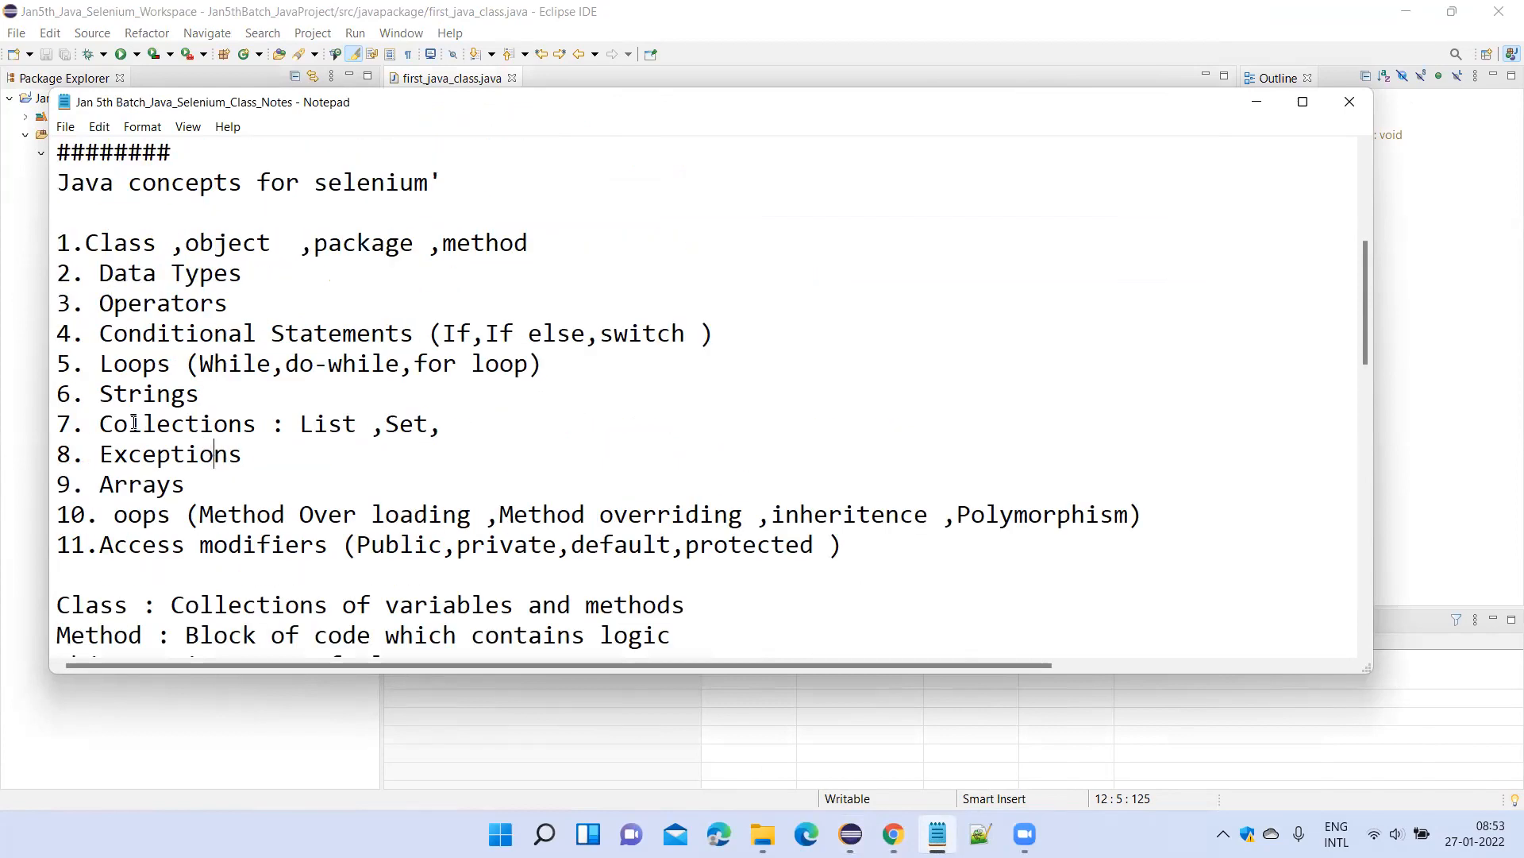
{"action": "left_click", "coordinate": [57, 391]}
{"action": "left_click_drag", "start_coordinate": [57, 390], "coordinate": [210, 393]}
{"action": "left_click_drag", "start_coordinate": [85, 425], "coordinate": [198, 425]}
{"action": "left_click", "coordinate": [178, 397]}
{"action": "left_click", "coordinate": [332, 426]}
{"action": "left_click", "coordinate": [559, 414]}
{"action": "left_click_drag", "start_coordinate": [505, 427], "coordinate": [94, 424]}
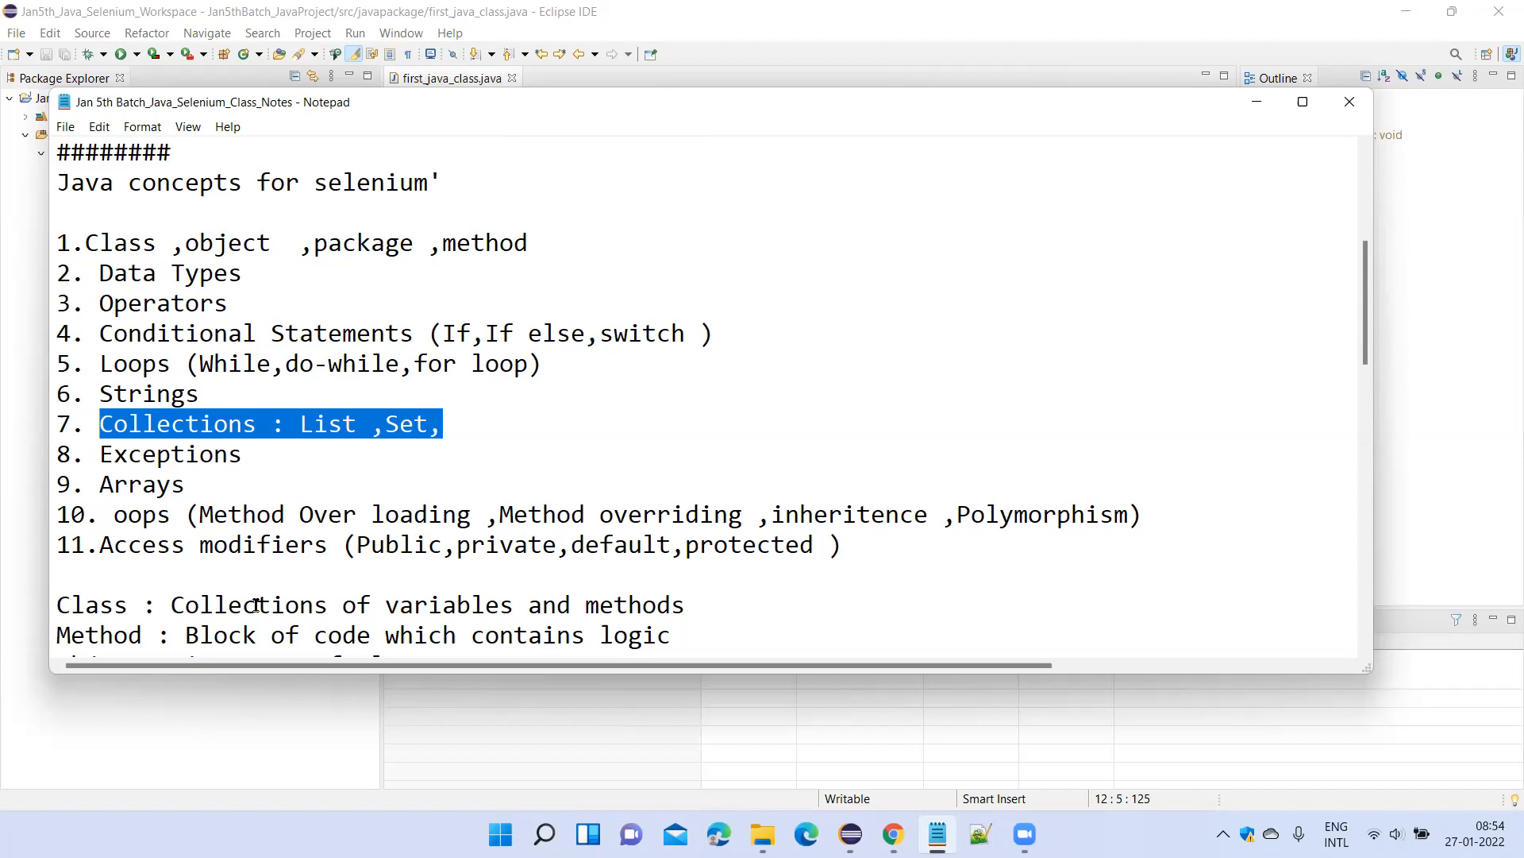
{"action": "left_click", "coordinate": [210, 394]}
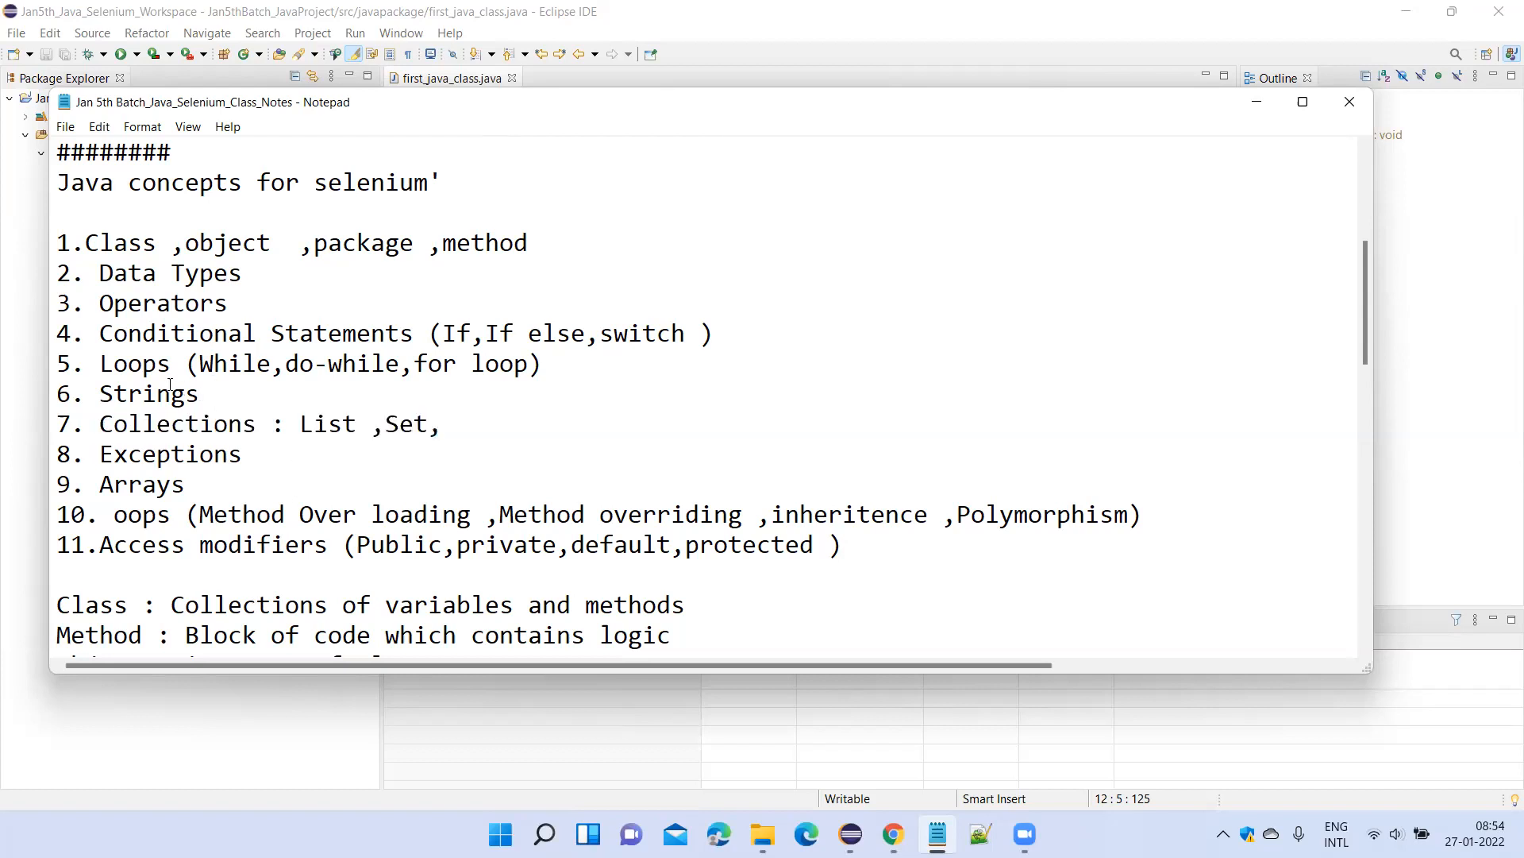
Review topics 1 to 5 of the Java concepts list, highlighting the Class/object/package/method and Data Types lines.
{"action": "left_click", "coordinate": [55, 389]}
{"action": "left_click", "coordinate": [202, 308]}
{"action": "left_click_drag", "start_coordinate": [542, 365], "coordinate": [57, 236]}
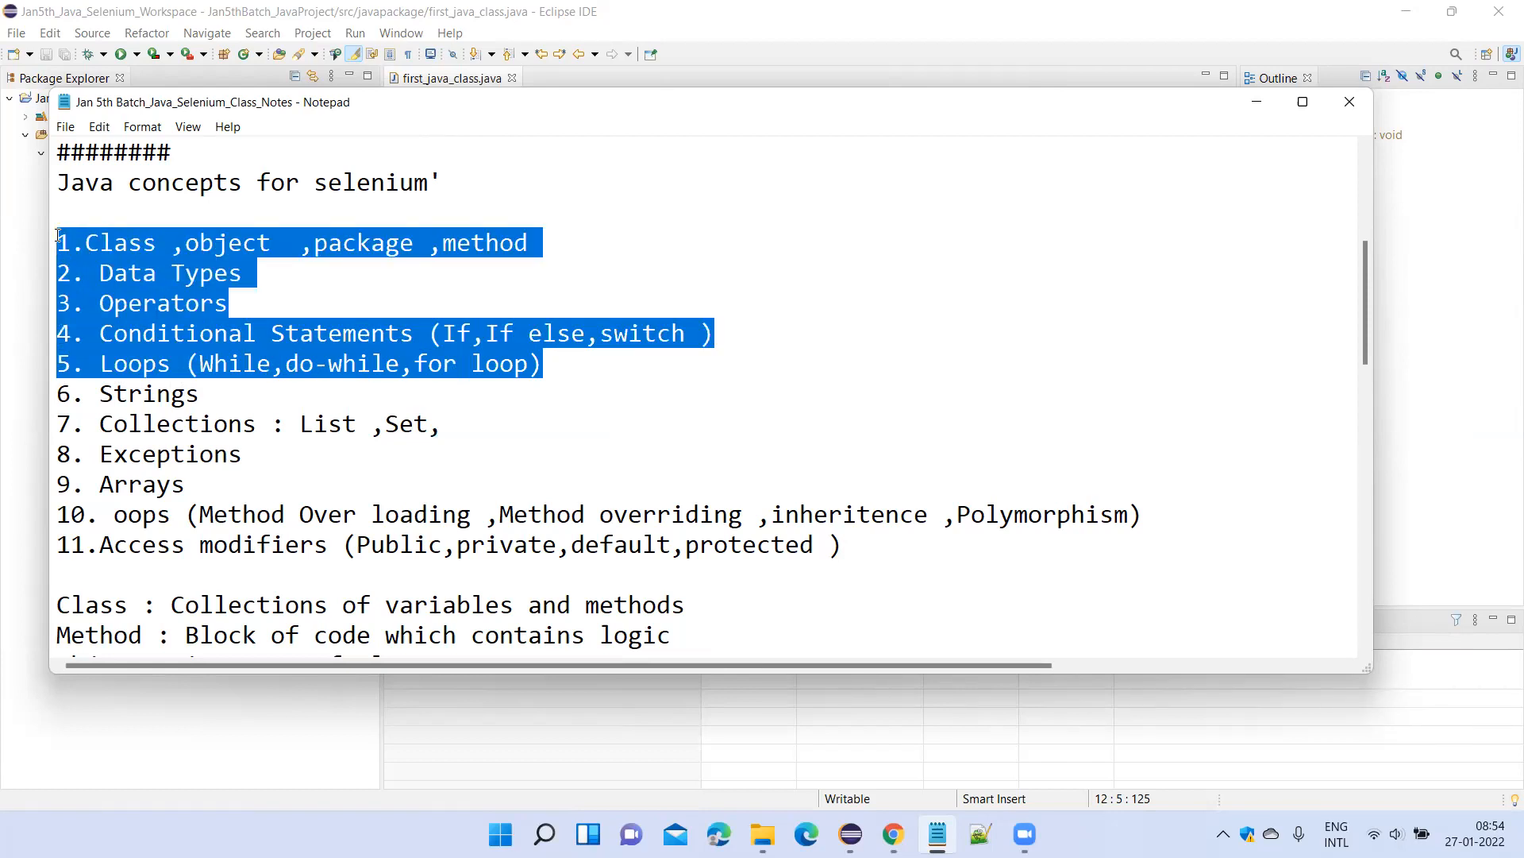
{"action": "left_click", "coordinate": [410, 296]}
{"action": "left_click_drag", "start_coordinate": [538, 245], "coordinate": [30, 245]}
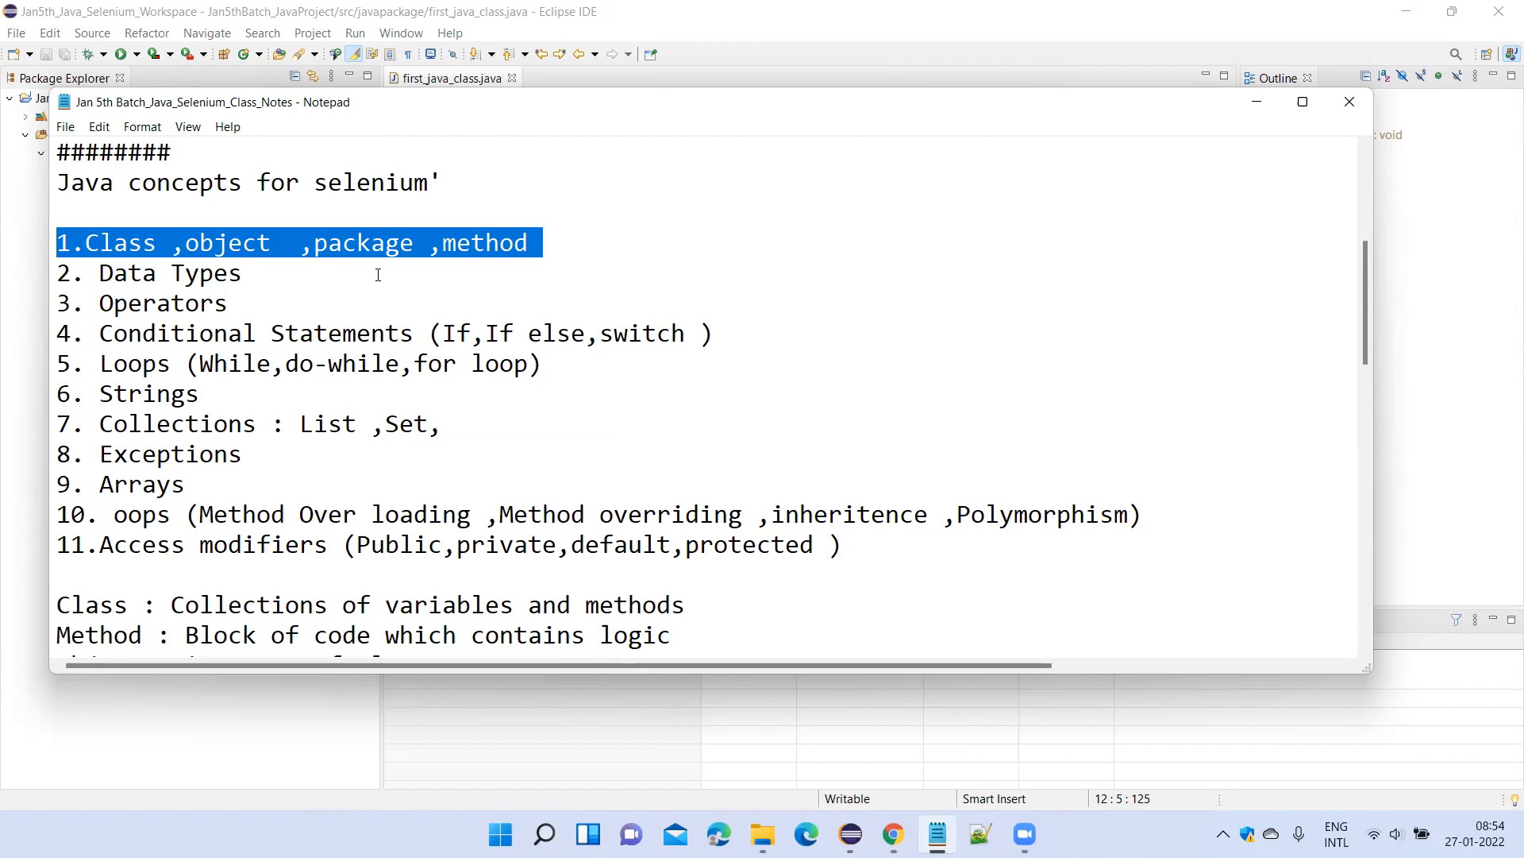
{"action": "left_click", "coordinate": [524, 242]}
{"action": "left_click_drag", "start_coordinate": [428, 243], "coordinate": [79, 237]}
{"action": "left_click", "coordinate": [273, 278]}
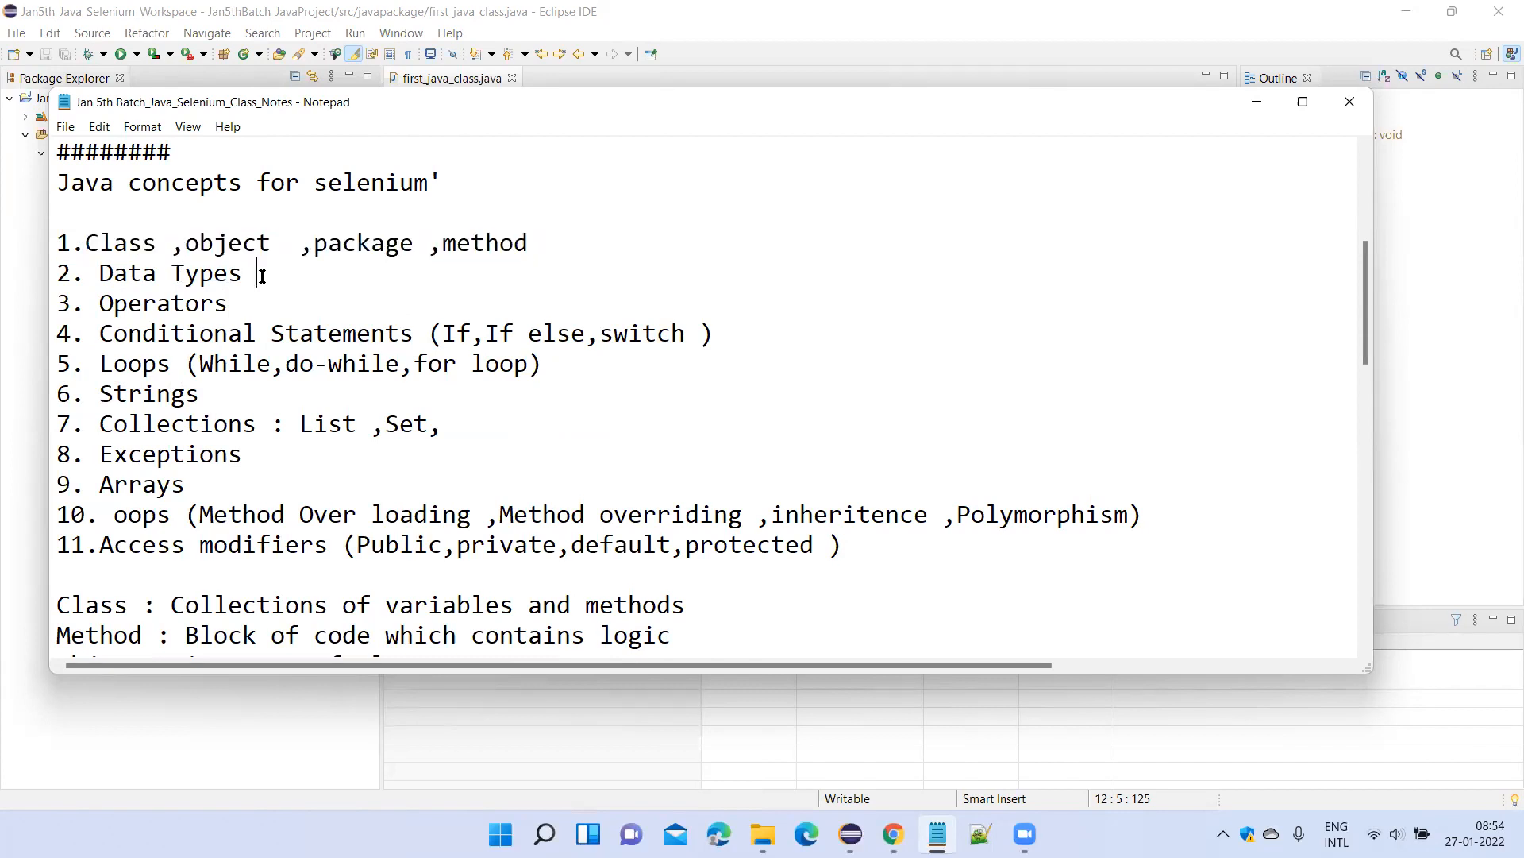
{"action": "left_click_drag", "start_coordinate": [257, 273], "coordinate": [55, 272]}
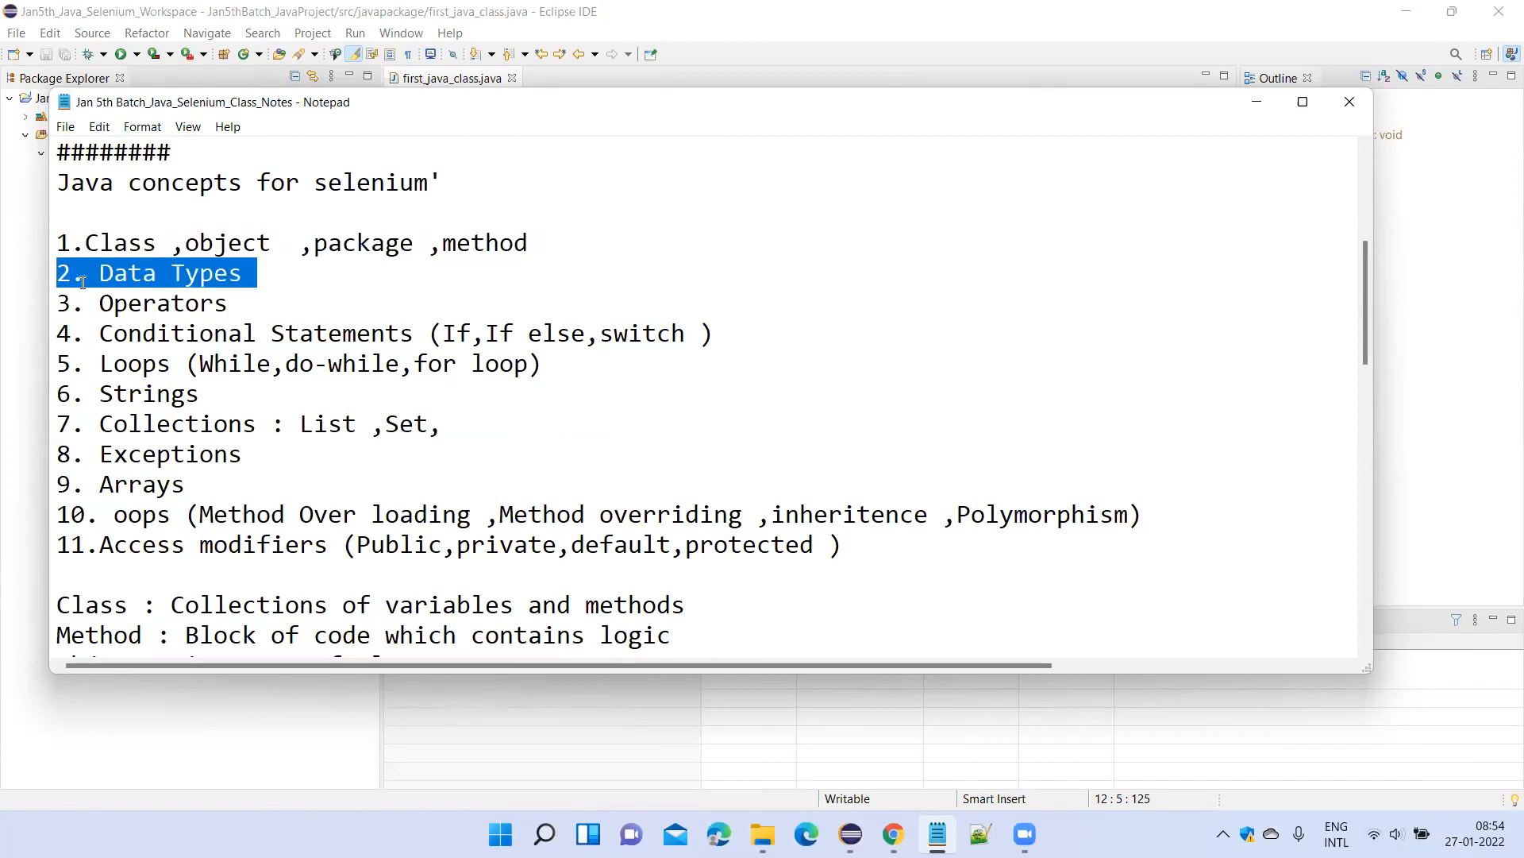
{"action": "left_click", "coordinate": [184, 279]}
{"action": "left_click", "coordinate": [159, 306]}
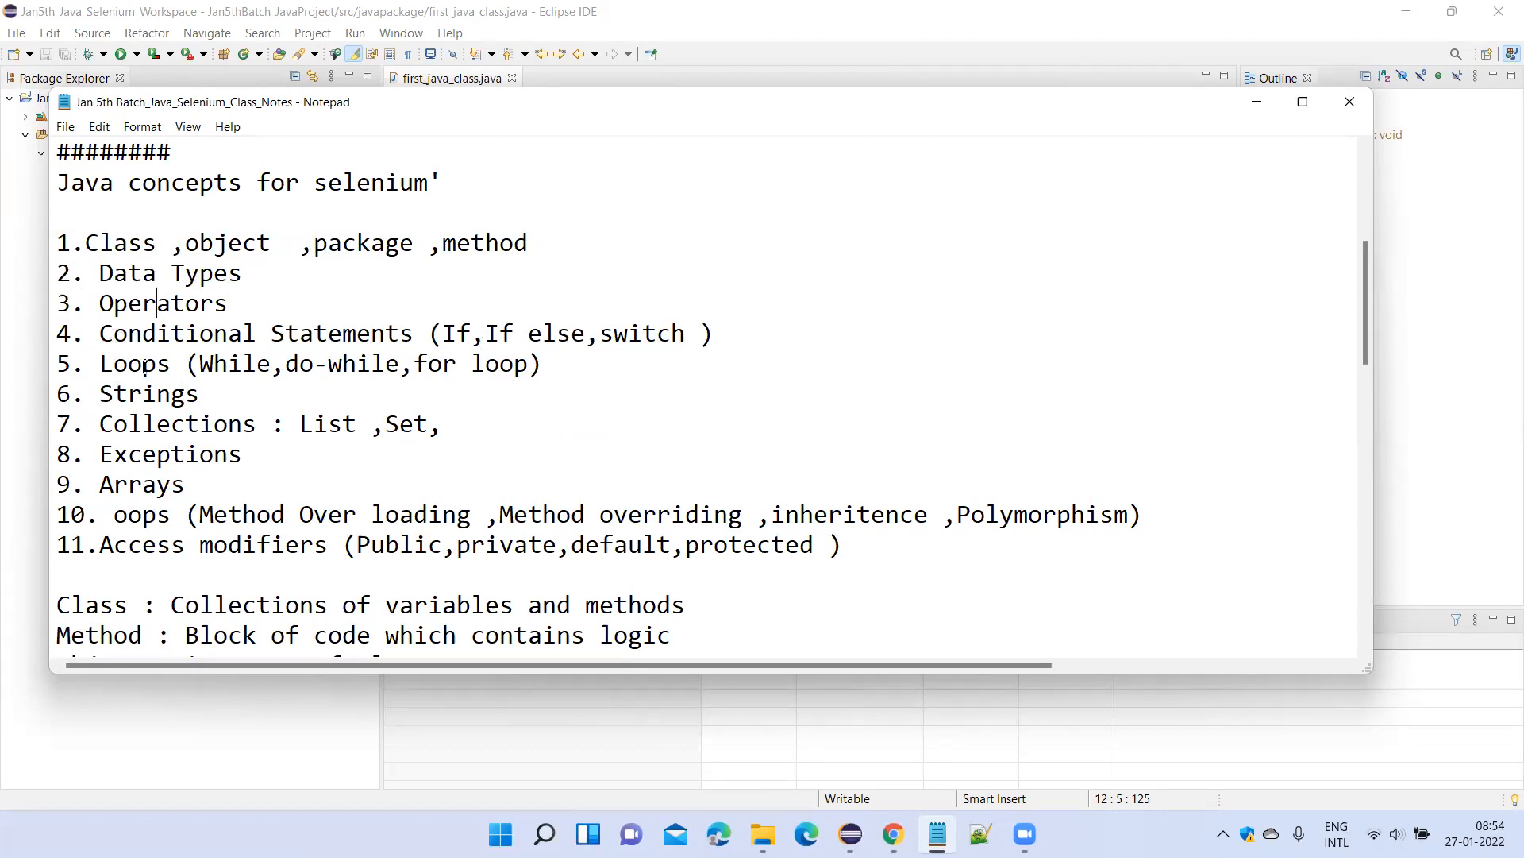
Insert a blank line after the Loops topic to separate it from Strings, and save the notes.
{"action": "left_click", "coordinate": [567, 361]}
{"action": "key", "text": "Return"}
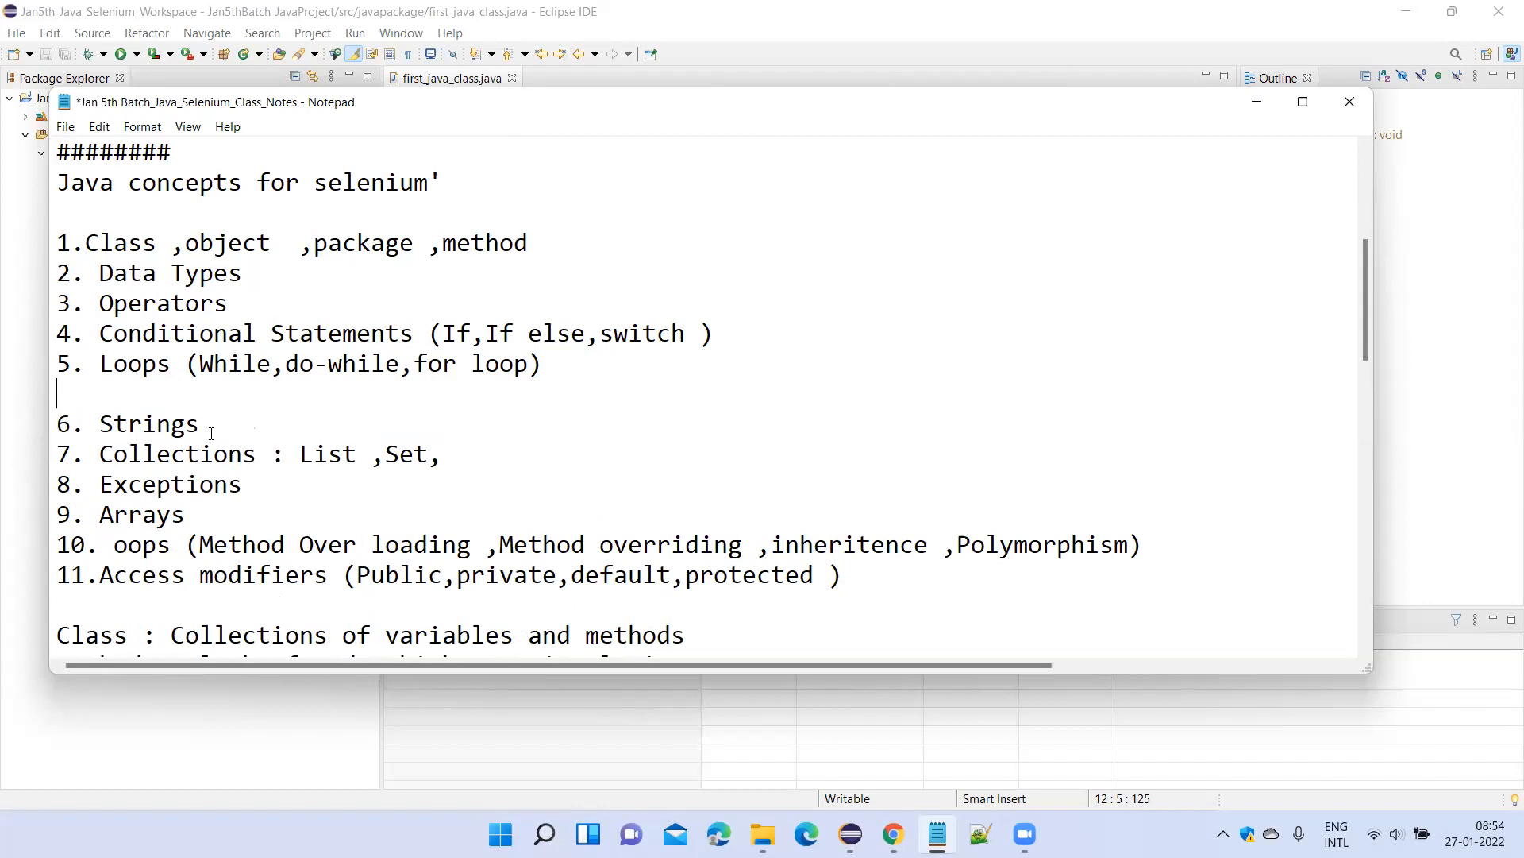
{"action": "left_click_drag", "start_coordinate": [222, 426], "coordinate": [97, 426]}
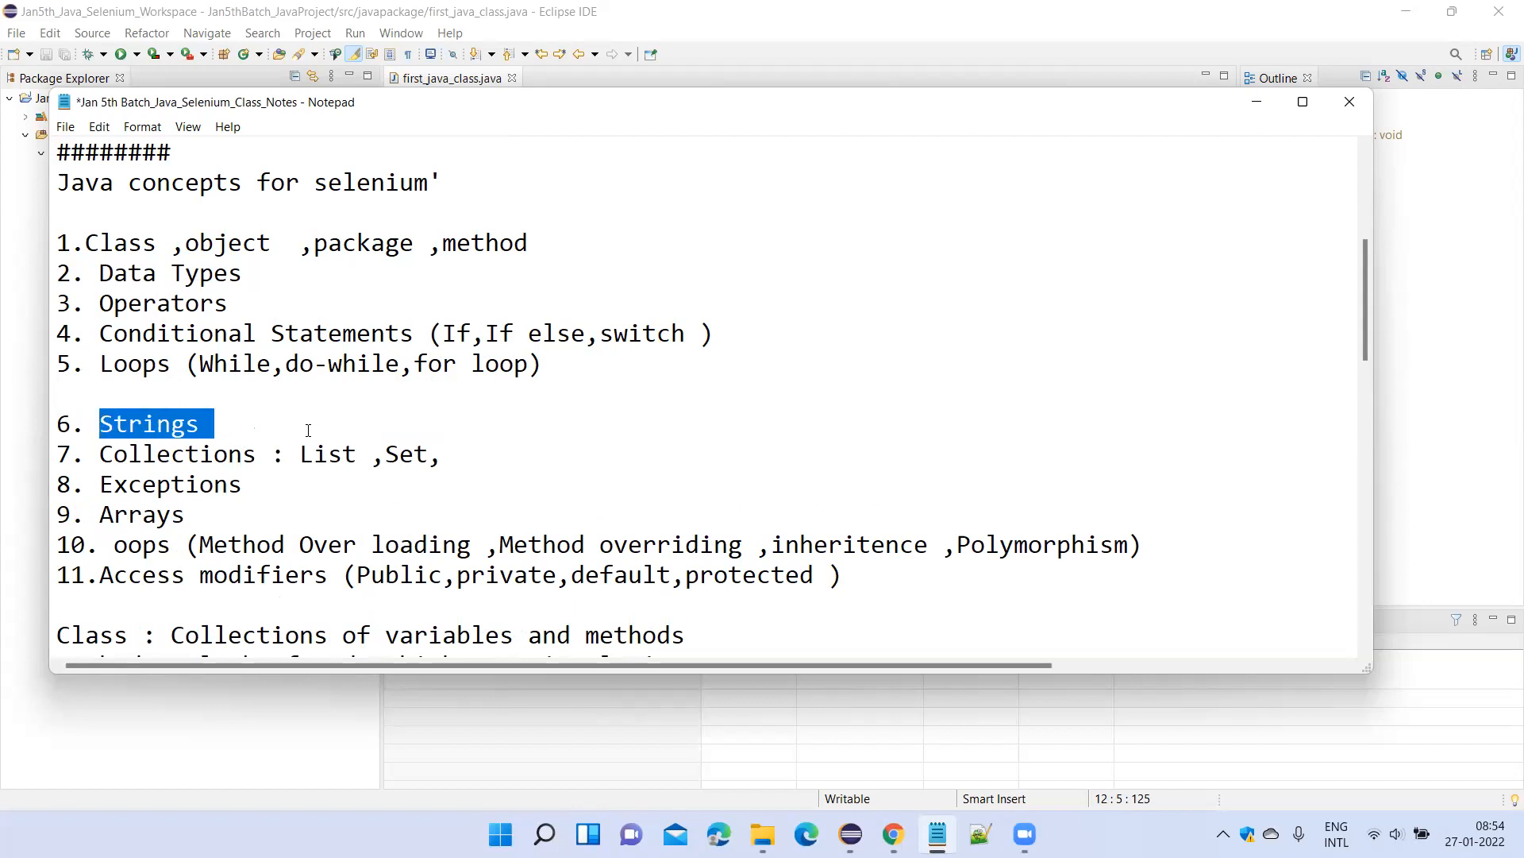
{"action": "left_click", "coordinate": [213, 395]}
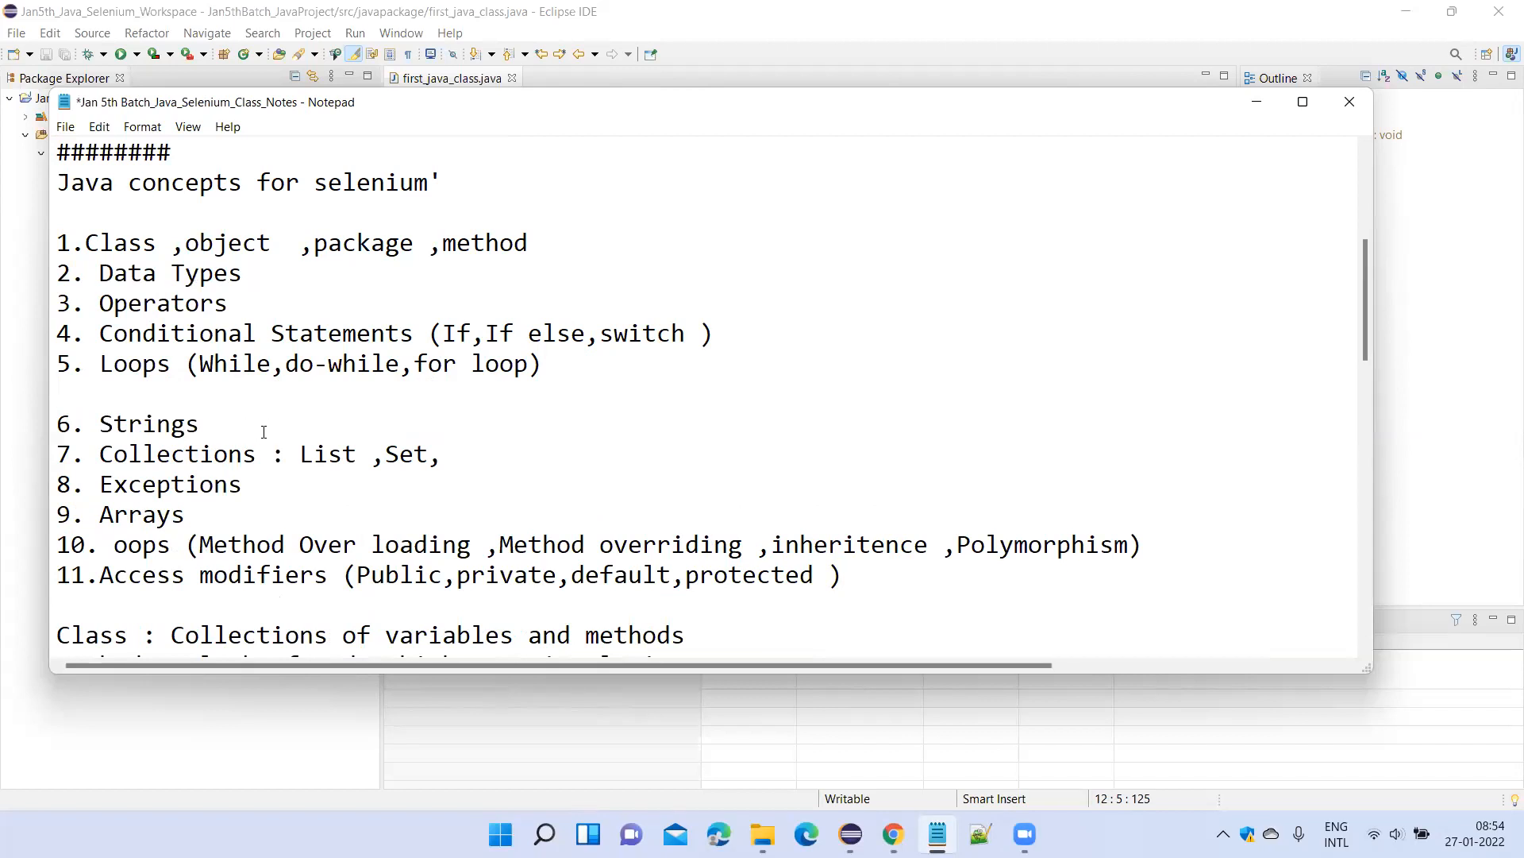
{"action": "key", "text": "ctrl+s"}
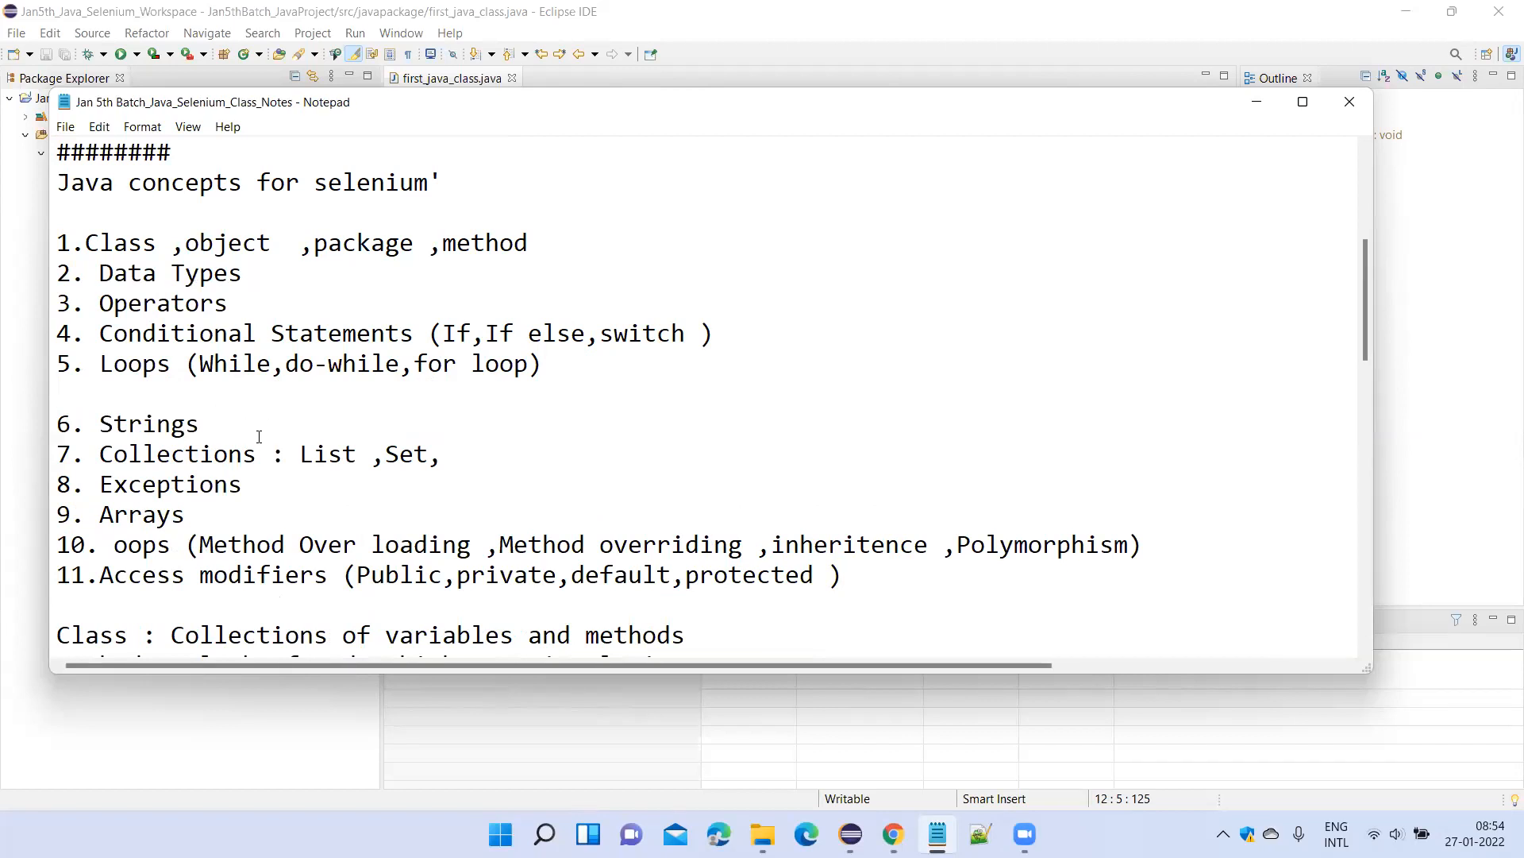
{"action": "scroll", "coordinate": [259, 436], "scroll_direction": "down", "scroll_amount": 4}
{"action": "scroll", "coordinate": [259, 445], "scroll_direction": "up", "scroll_amount": 2}
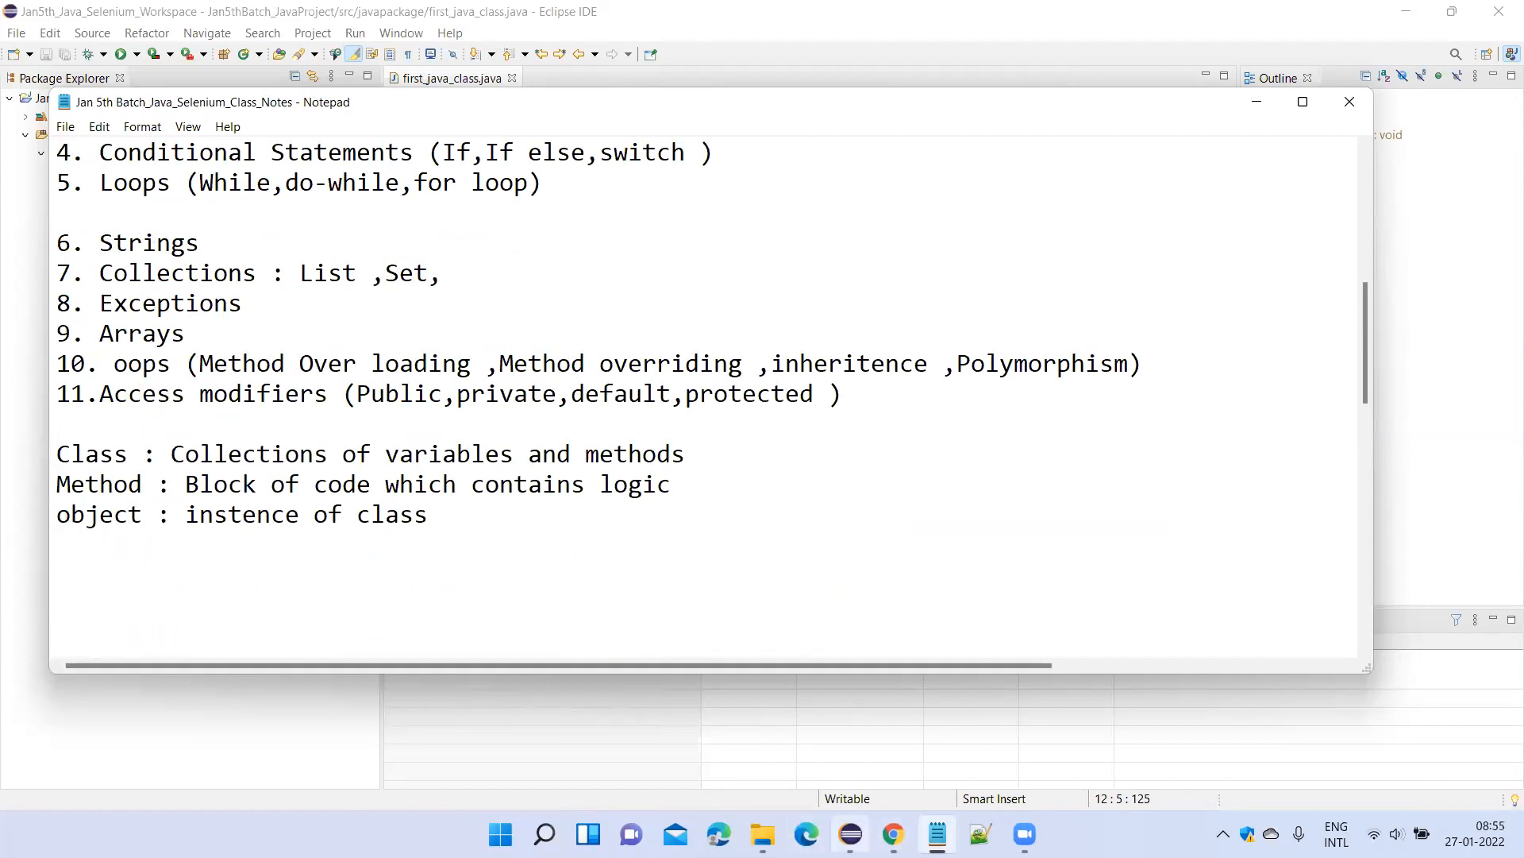
Switch back to Eclipse with first_java_class.java open.
{"action": "left_click", "coordinate": [850, 834]}
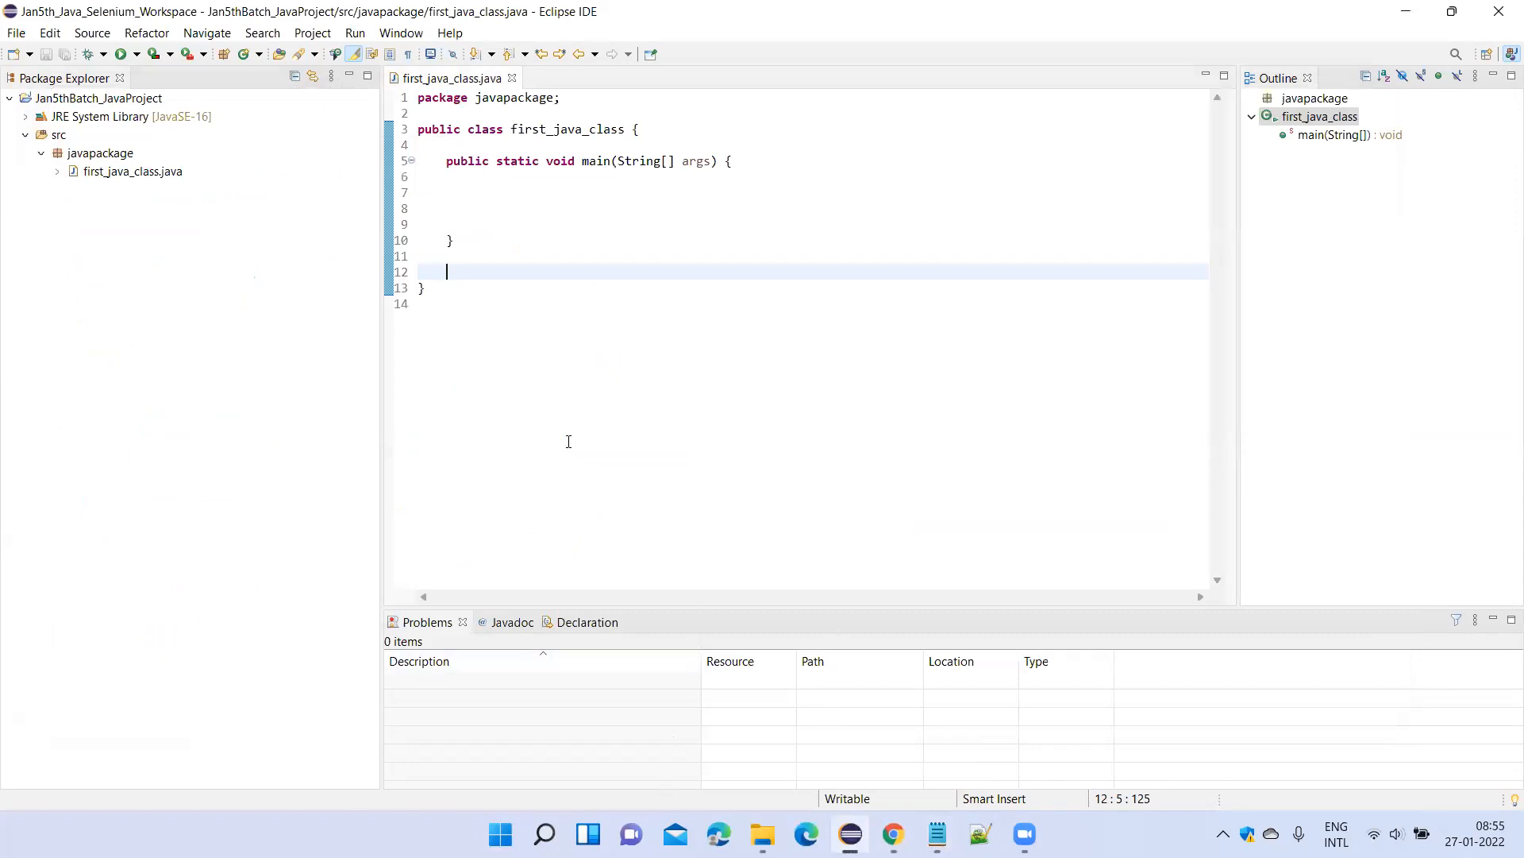
{"action": "left_click", "coordinate": [326, 58]}
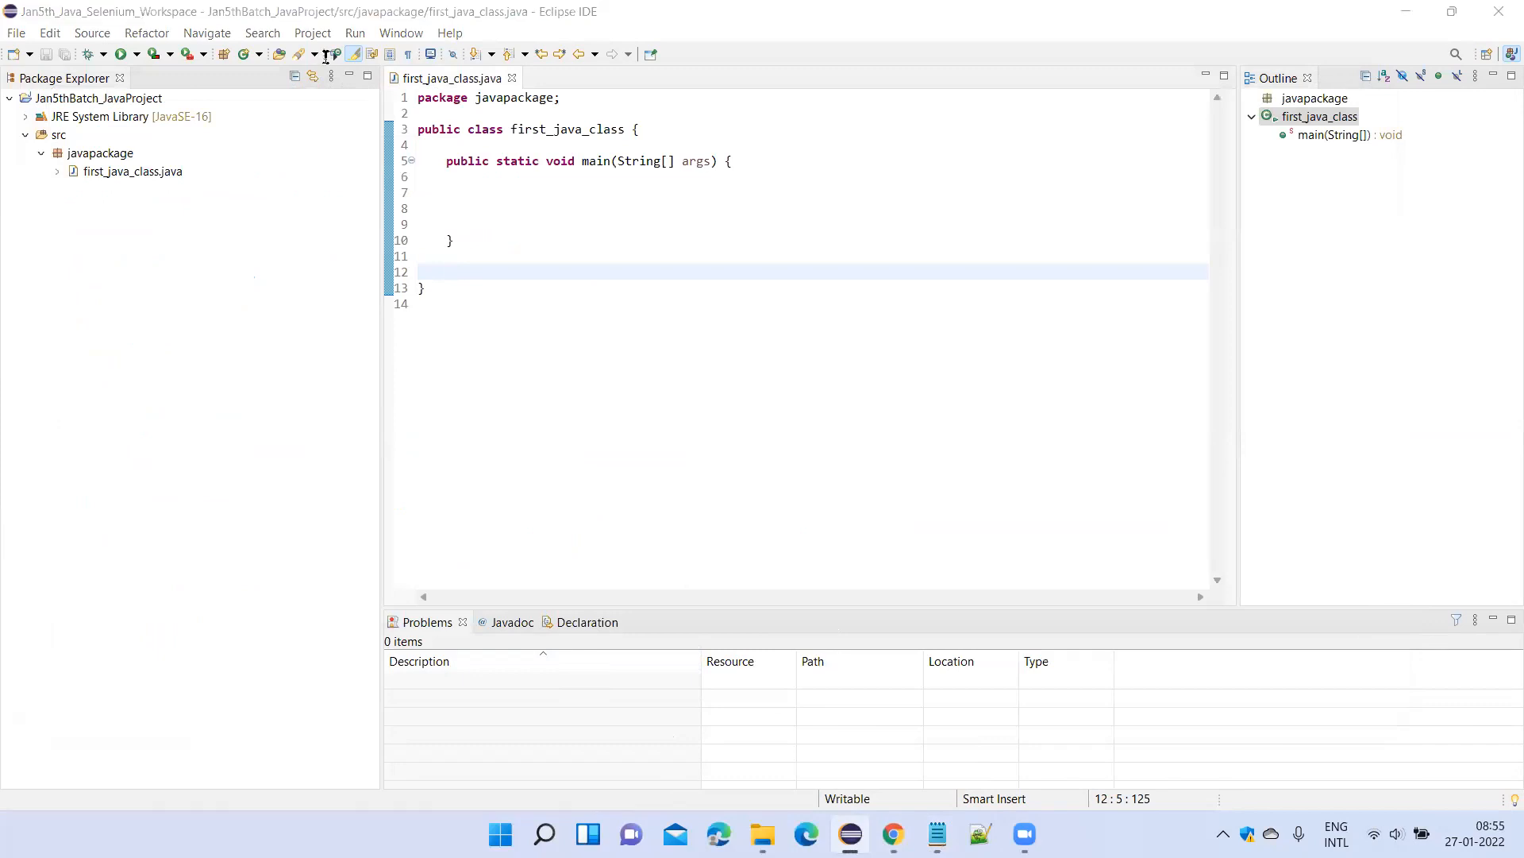